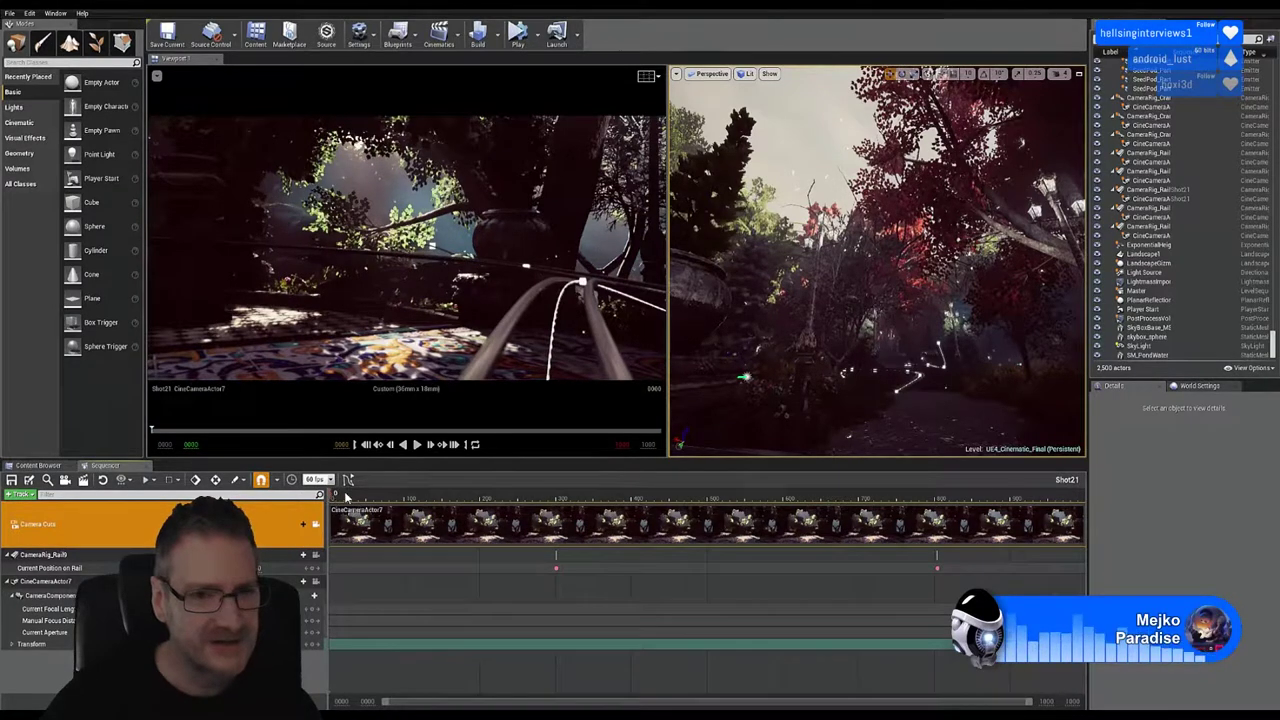
Step: Duplicate the Empty_Shot level sequence in the Cinematics folder as Shot22 and open the new sequence
{"action": "mouse_move", "coordinate": [348, 494]}
{"action": "left_mouse_down"}
{"action": "mouse_move", "coordinate": [739, 447]}
{"action": "mouse_move", "coordinate": [1020, 453]}
{"action": "mouse_move", "coordinate": [335, 482]}
{"action": "left_mouse_up"}
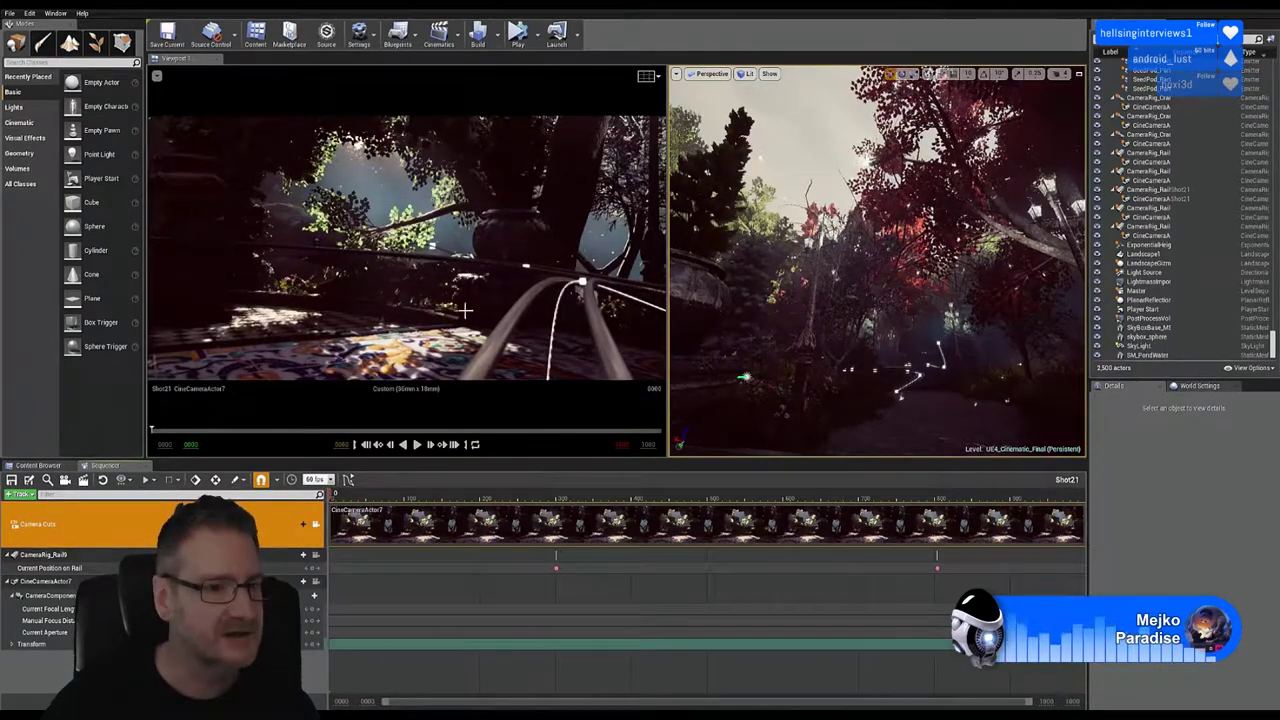
{"action": "left_click", "coordinate": [40, 466]}
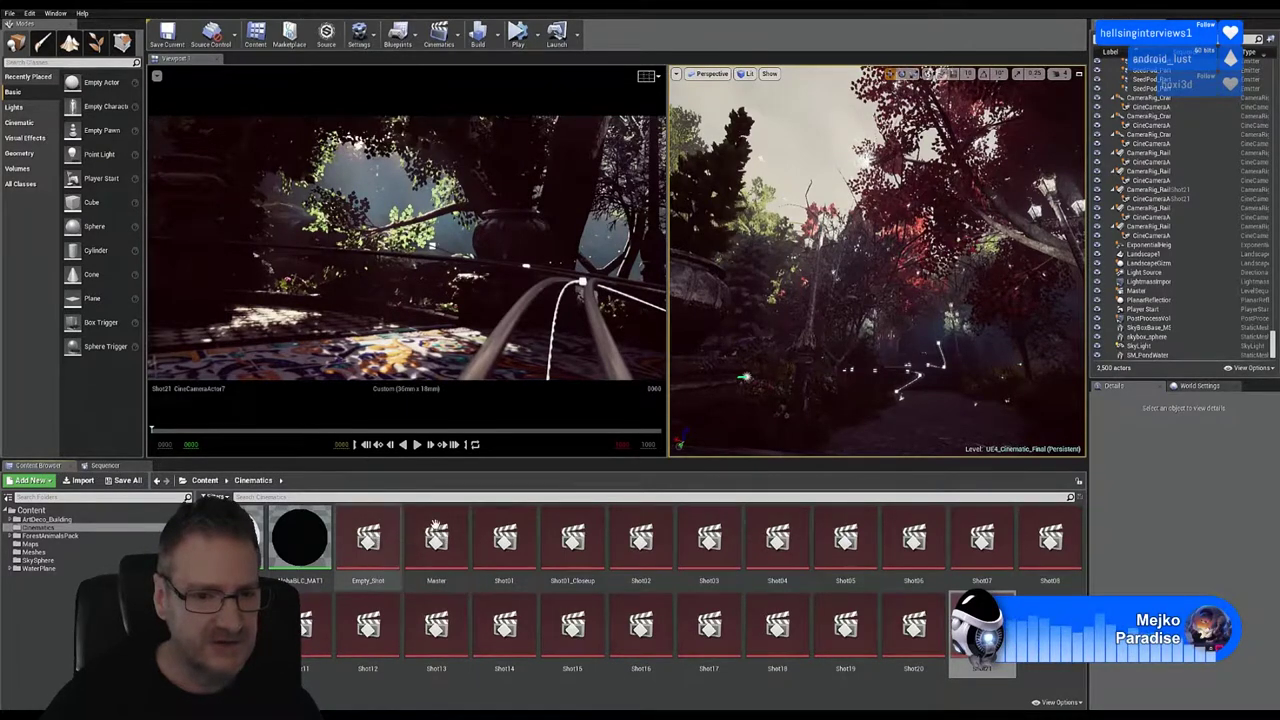
{"action": "left_click", "coordinate": [368, 538]}
{"action": "right_click", "coordinate": [368, 538]}
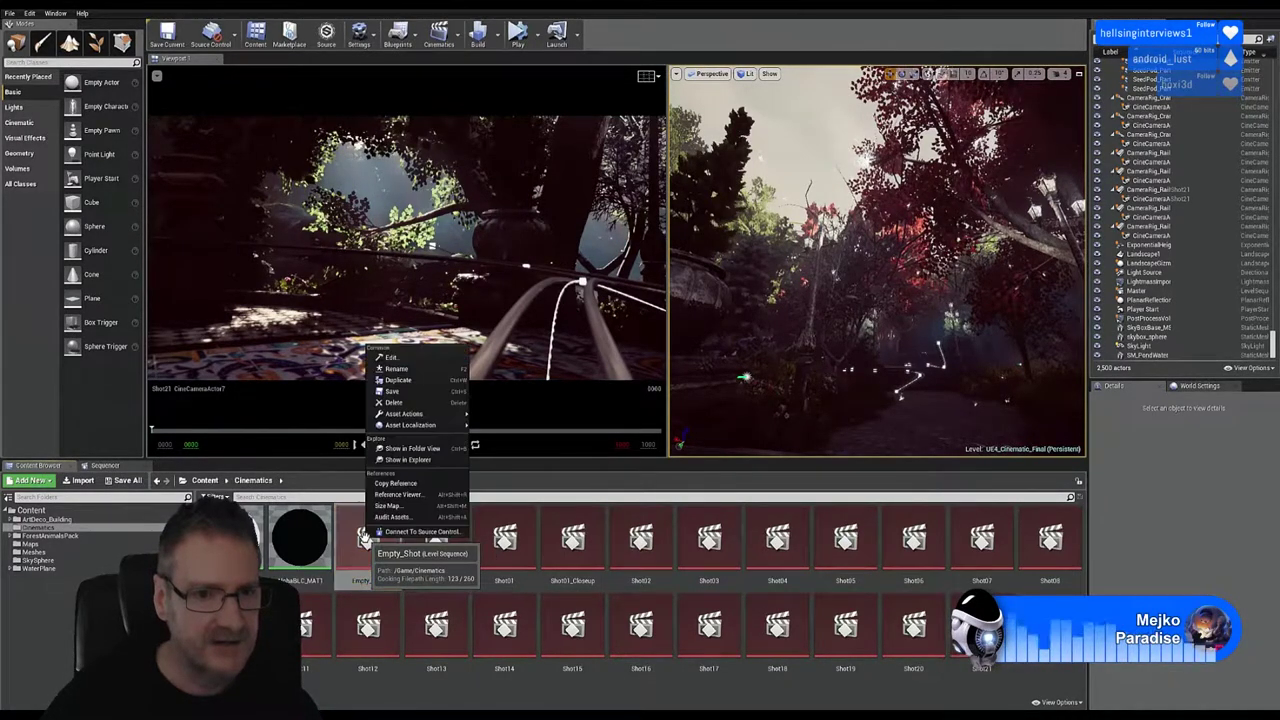
{"action": "left_click", "coordinate": [415, 381]}
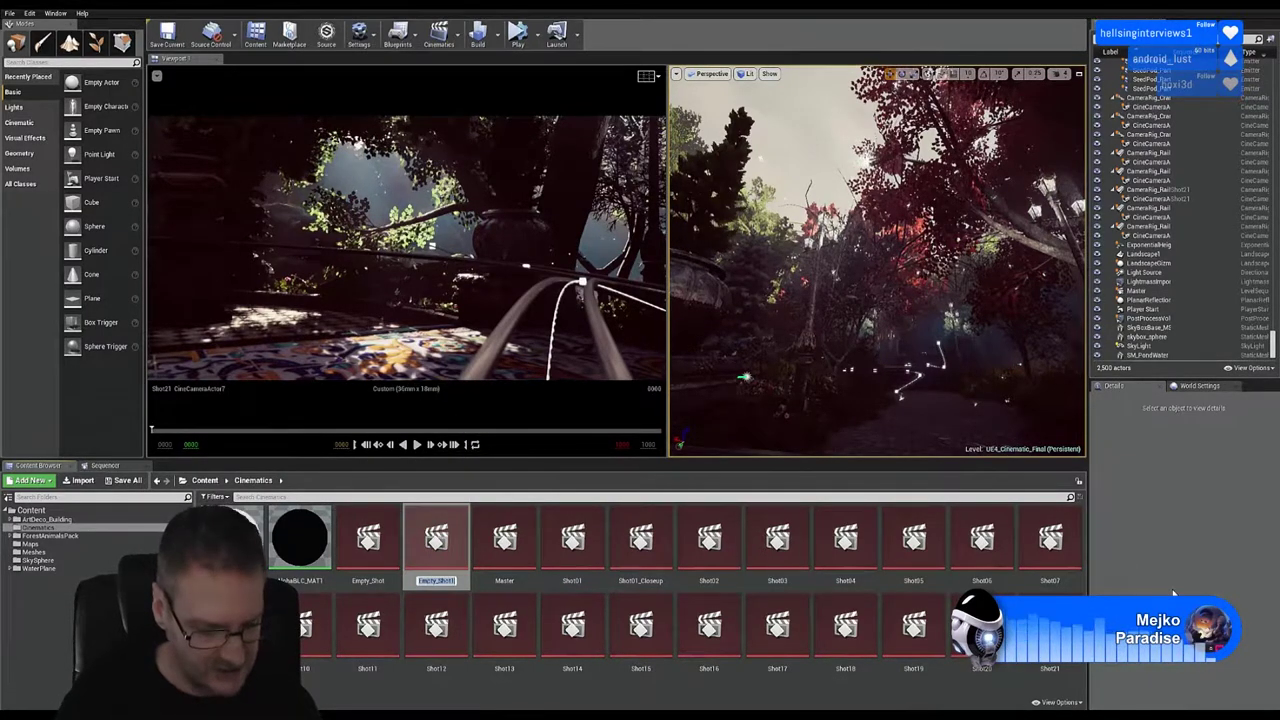
{"action": "type", "text": "Shot22"}
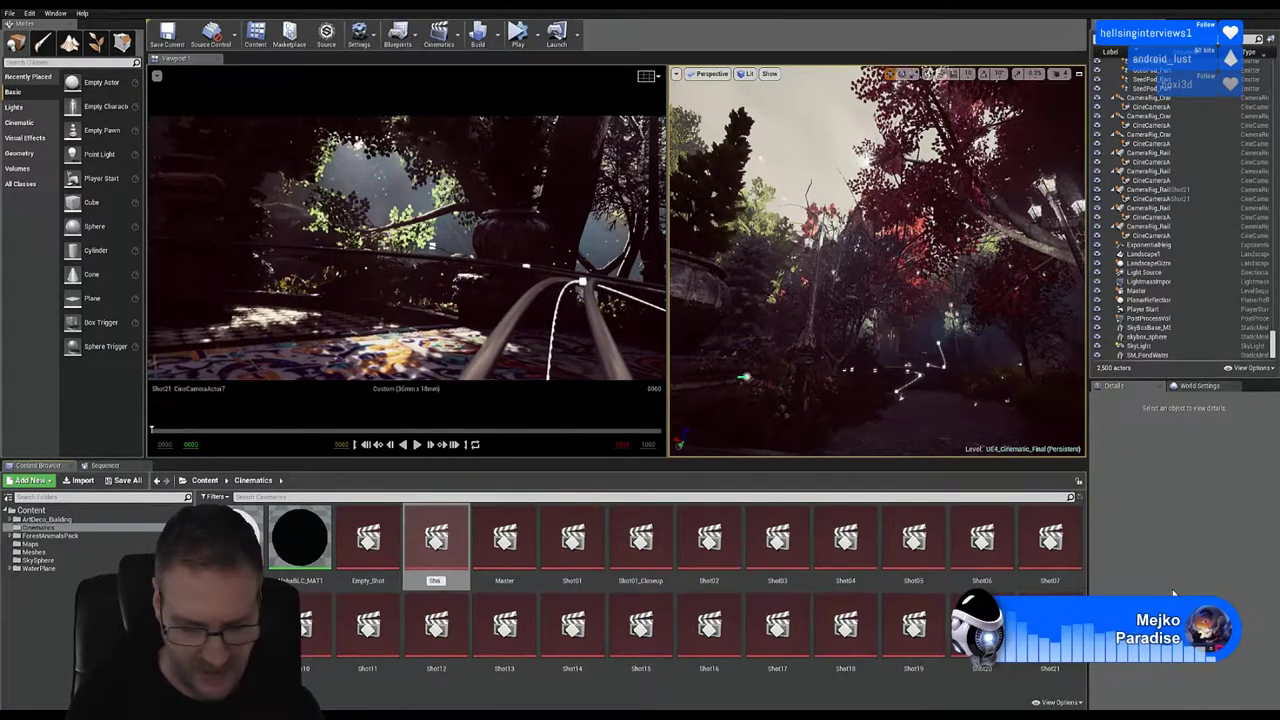
{"action": "key", "text": "Return"}
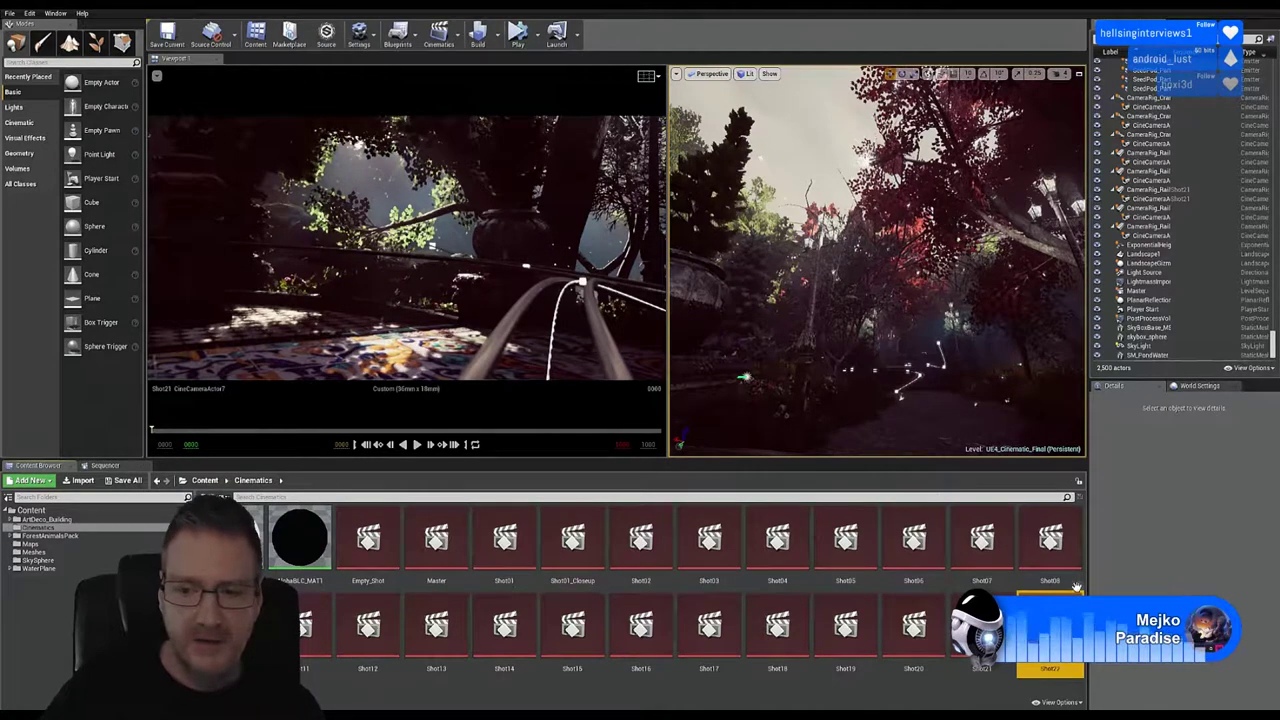
{"action": "double_click", "coordinate": [1050, 630]}
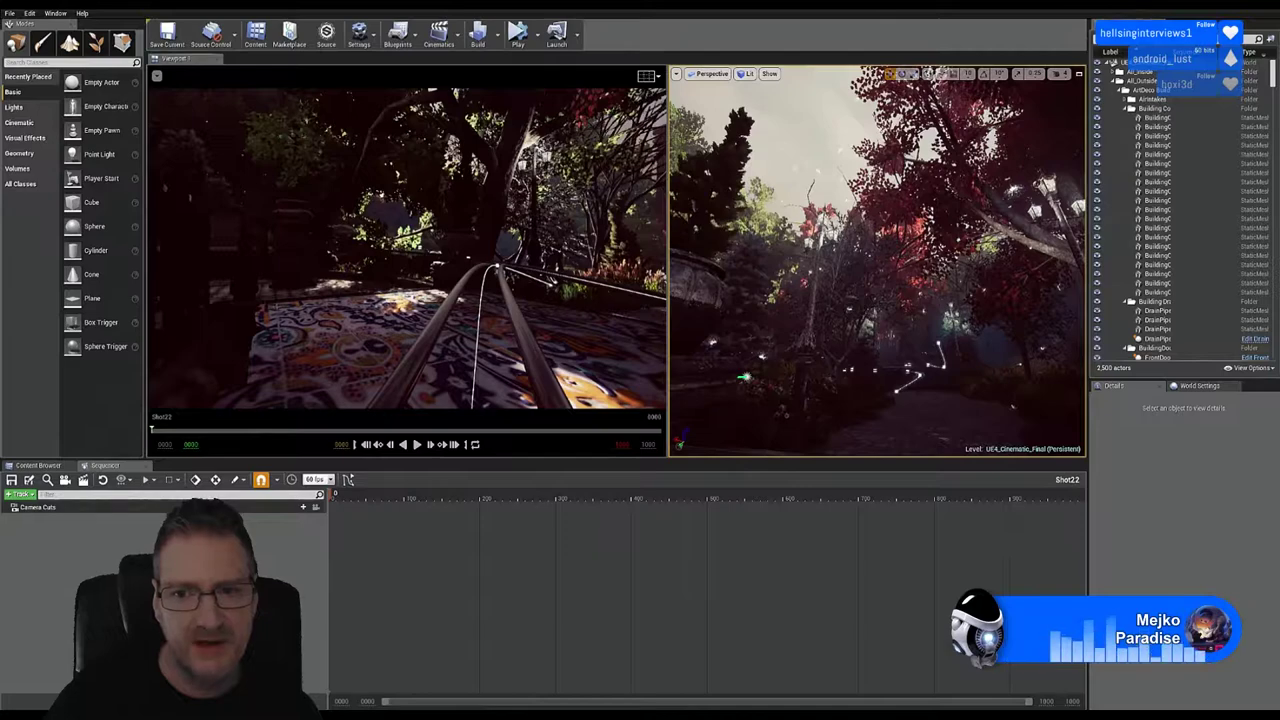
Step: Examine the garden's trees, grass beds and path from different viewpoints to find a location for the Shot22 camera
{"action": "right_click_drag", "start_coordinate": [826, 236], "coordinate": [1026, 292]}
{"action": "right_click_drag", "start_coordinate": [877, 262], "coordinate": [1060, 266]}
{"action": "right_click_drag", "start_coordinate": [877, 260], "coordinate": [877, 260]}
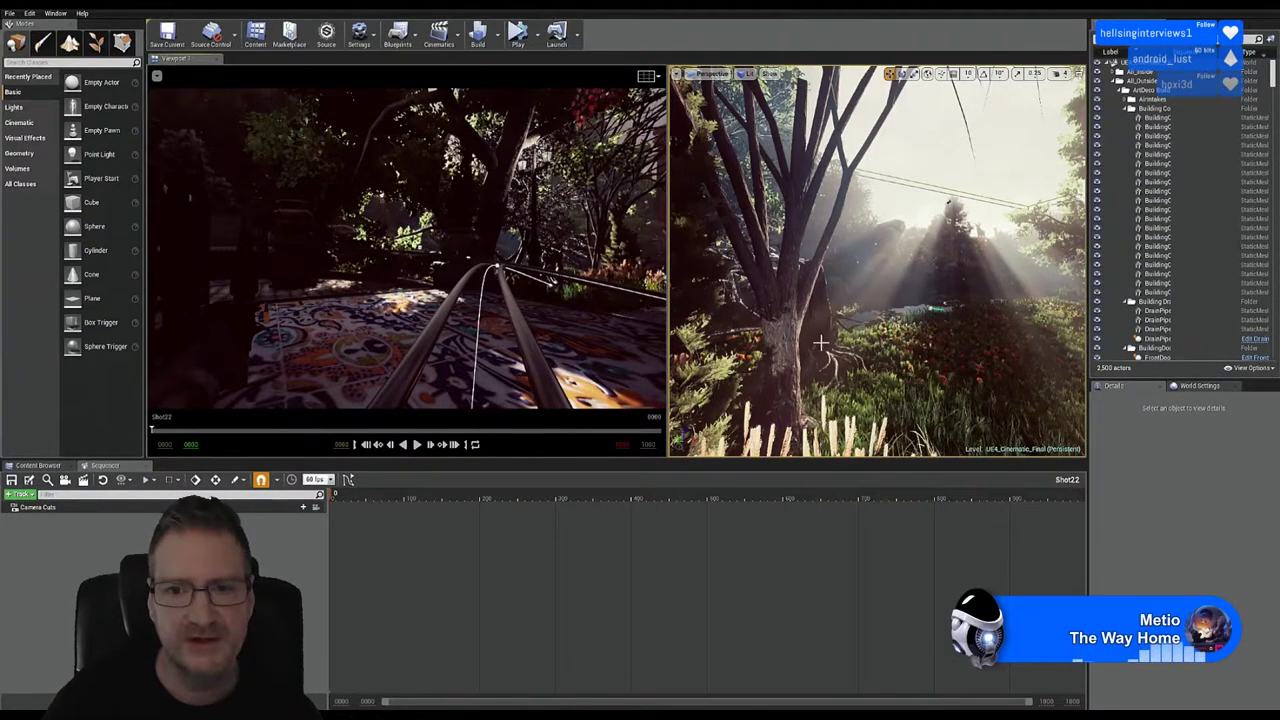
{"action": "right_click_drag", "start_coordinate": [799, 314], "coordinate": [870, 280]}
{"action": "right_click_drag", "start_coordinate": [880, 237], "coordinate": [882, 189]}
{"action": "right_click_drag", "start_coordinate": [858, 320], "coordinate": [872, 320]}
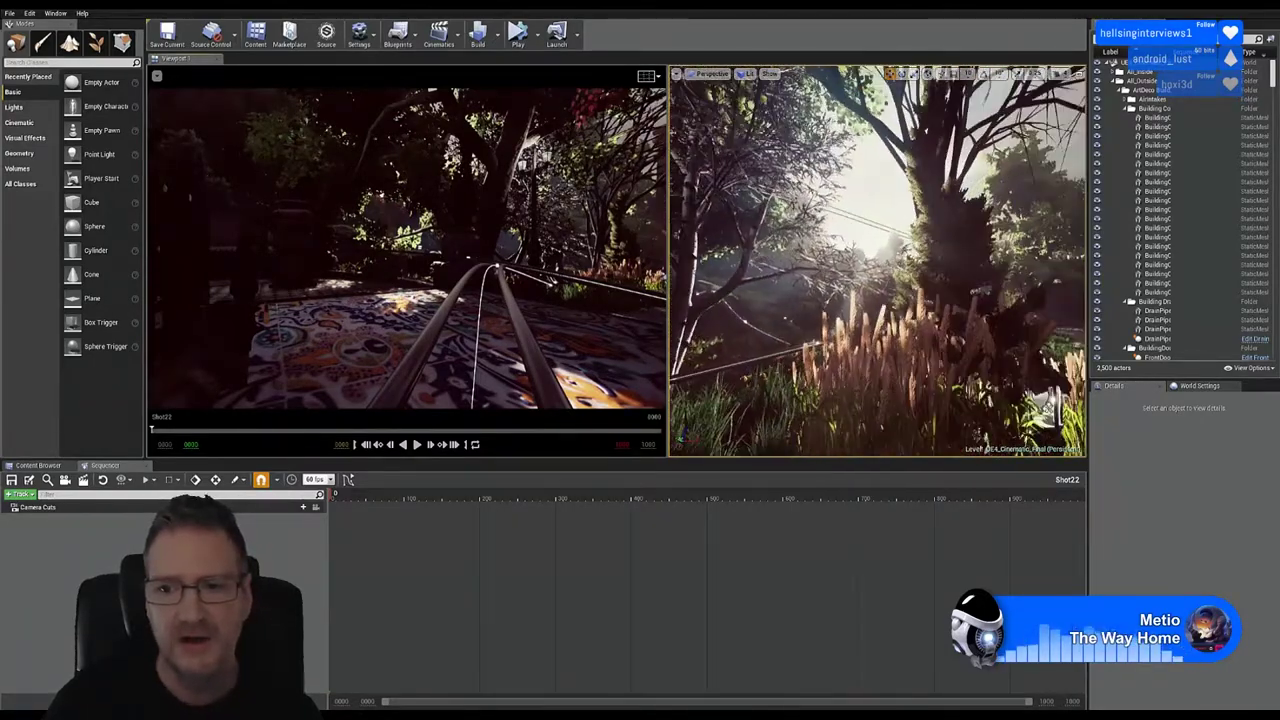
{"action": "right_click_drag", "start_coordinate": [1073, 303], "coordinate": [1067, 303]}
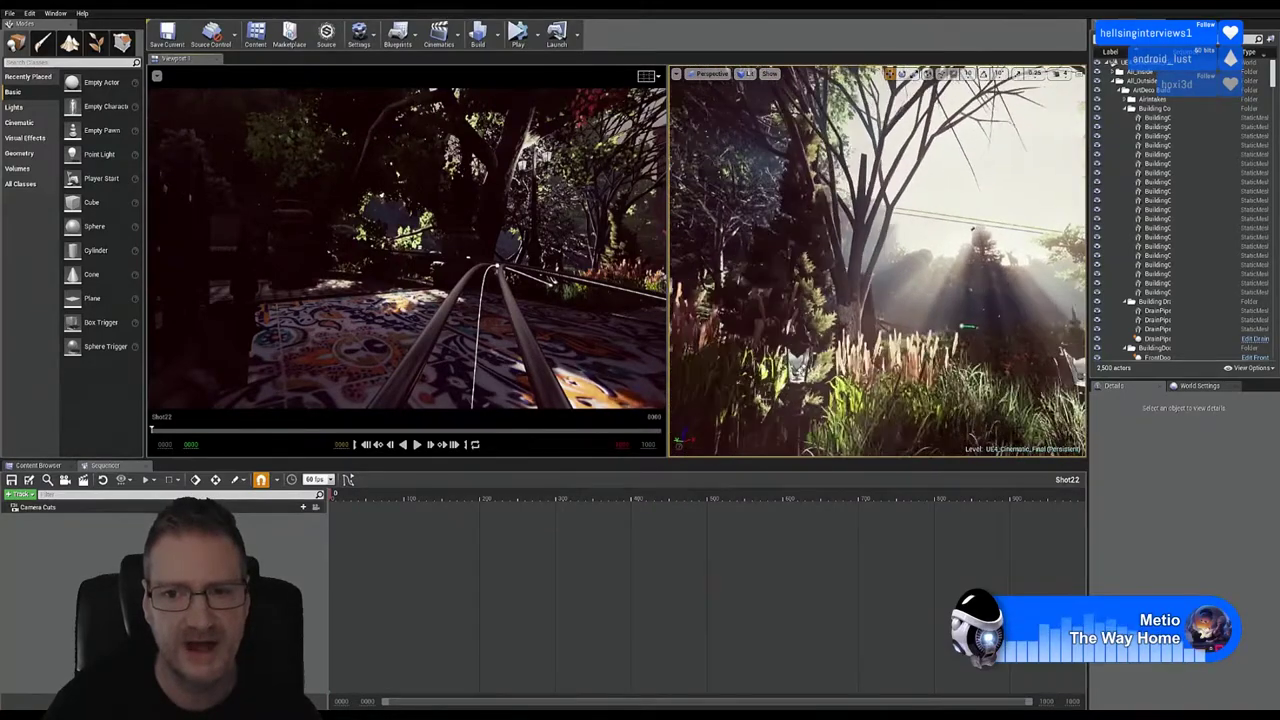
{"action": "key", "text": "d"}
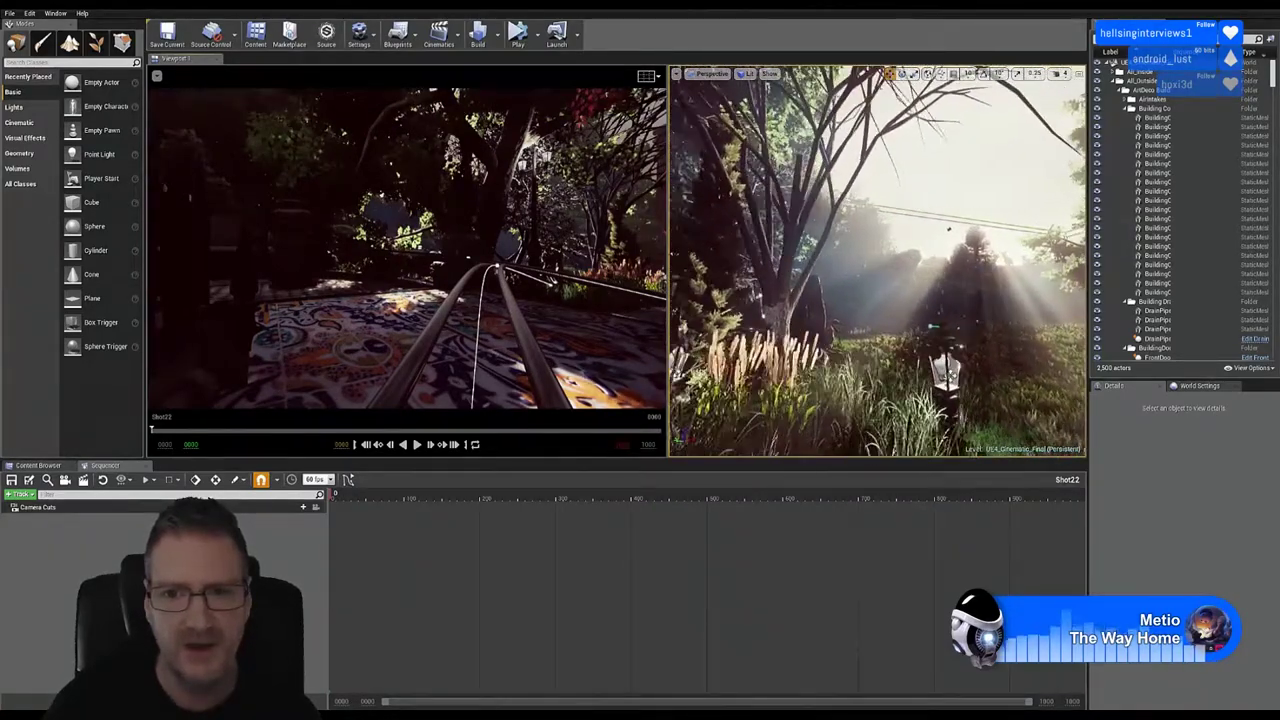
{"action": "key", "text": "a"}
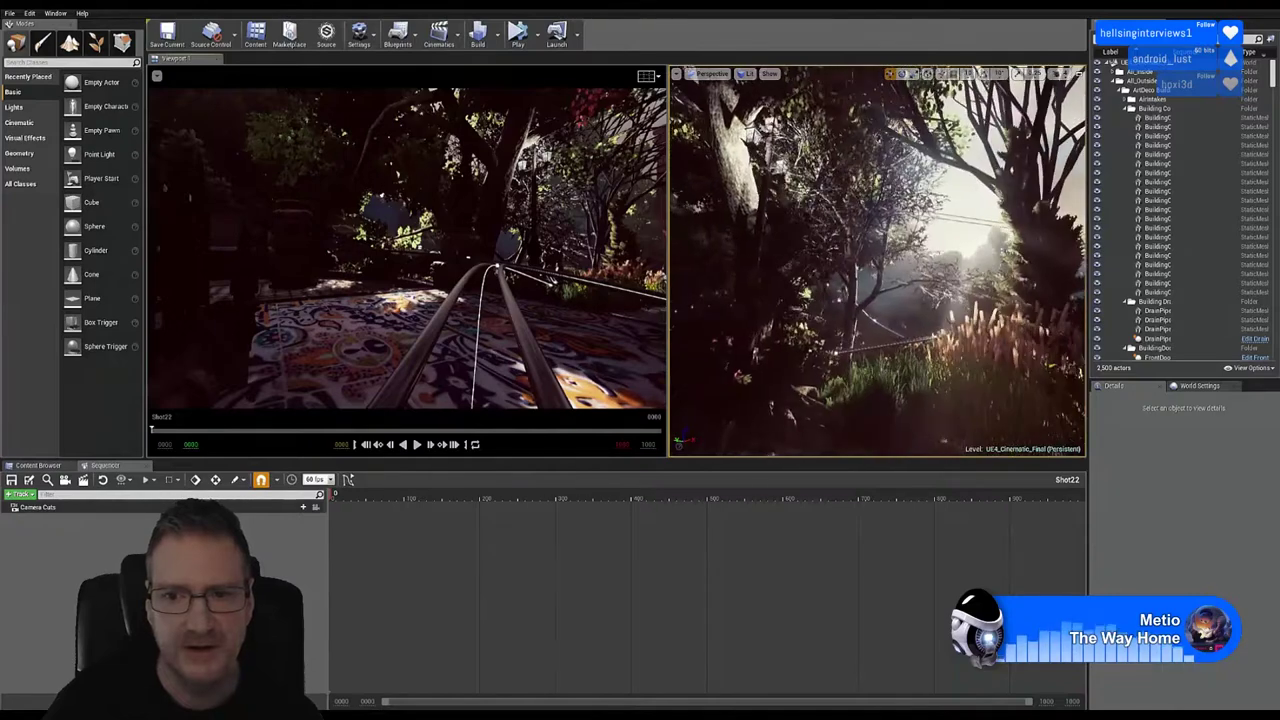
{"action": "key", "text": "w"}
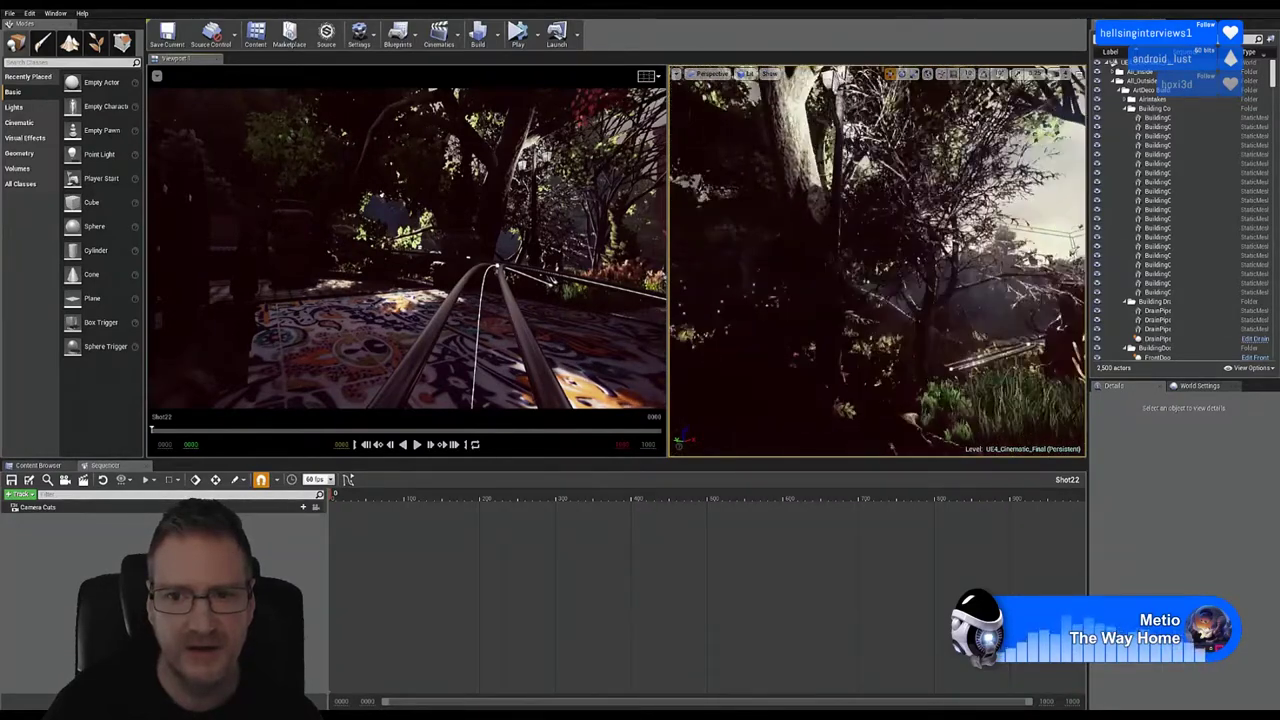
{"action": "key", "text": "a"}
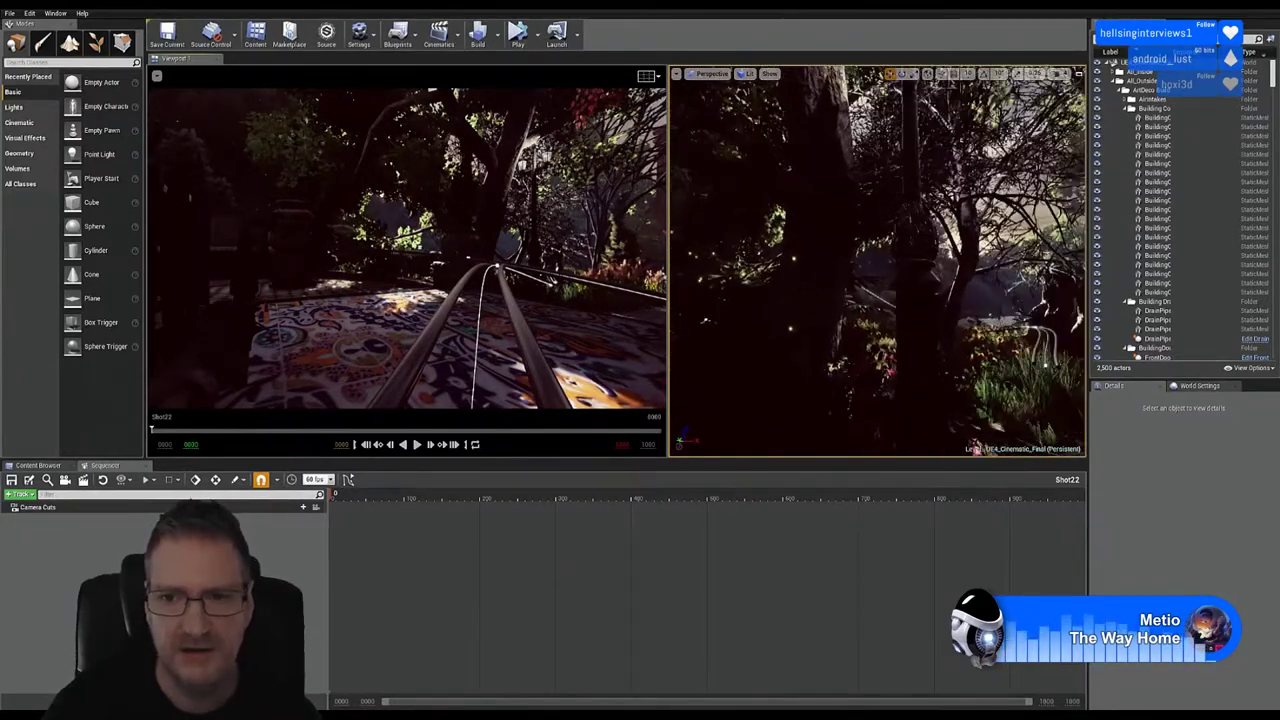
{"action": "right_click_drag", "start_coordinate": [876, 261], "coordinate": [896, 261]}
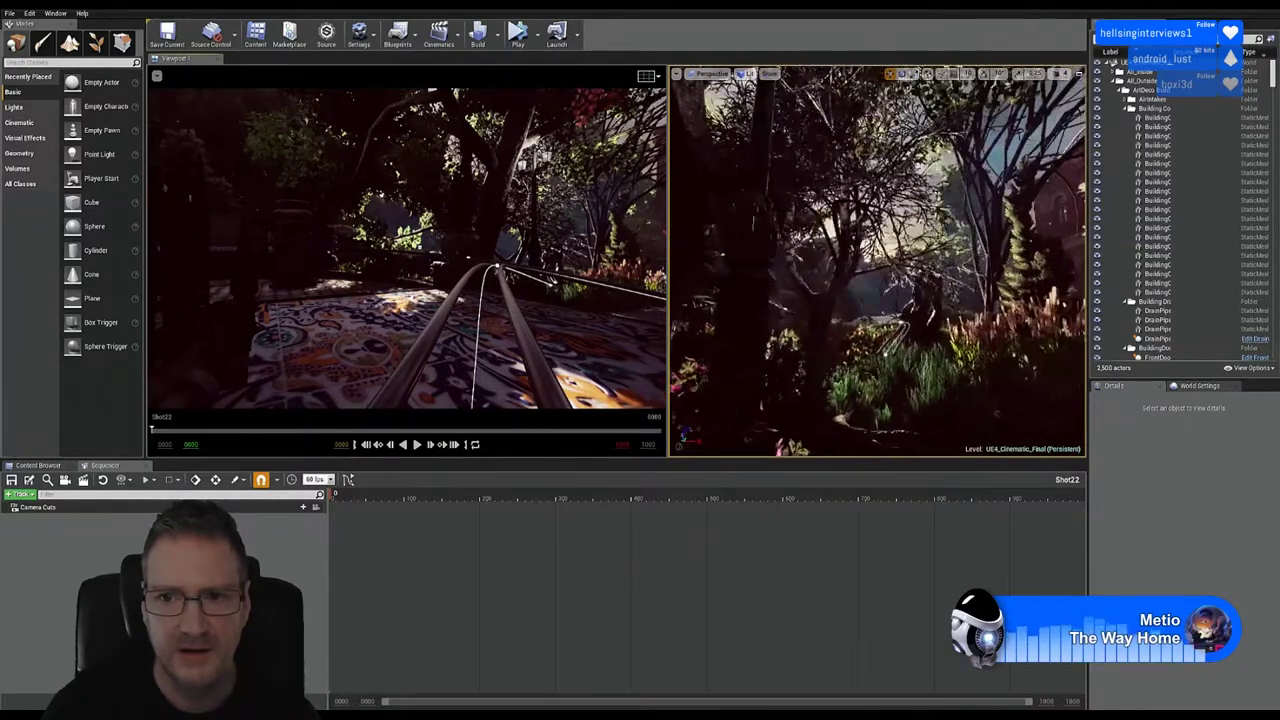
{"action": "right_click_drag", "start_coordinate": [876, 261], "coordinate": [976, 261]}
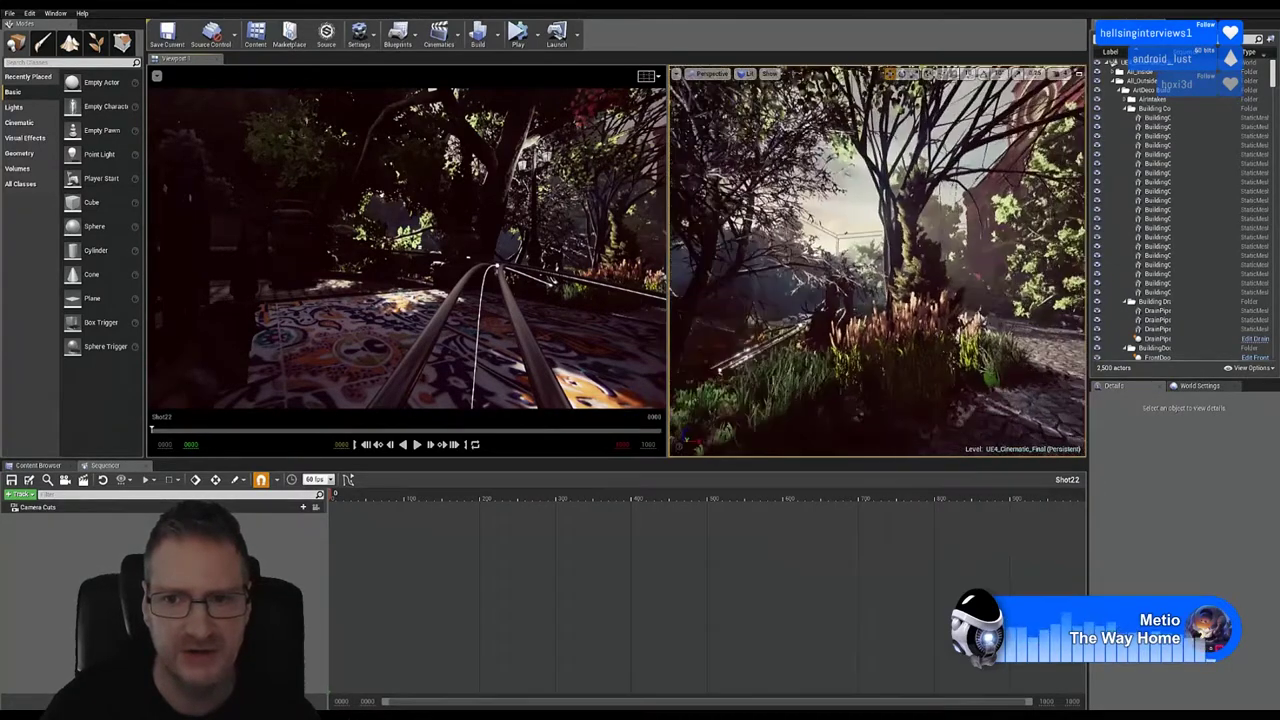
{"action": "right_click_drag", "start_coordinate": [876, 261], "coordinate": [836, 261]}
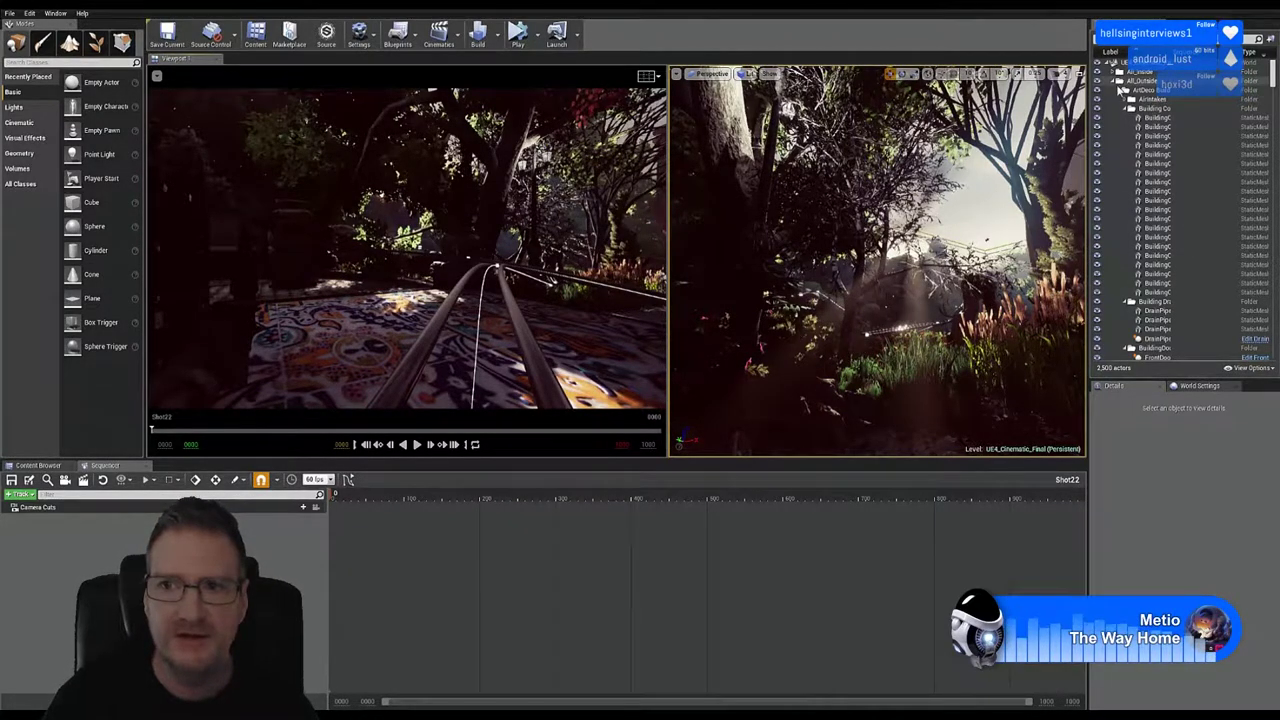
Step: Place a Camera Rig Crane on the stone paving beside the grass bed and move it back into the shaded area
{"action": "left_click", "coordinate": [1116, 82]}
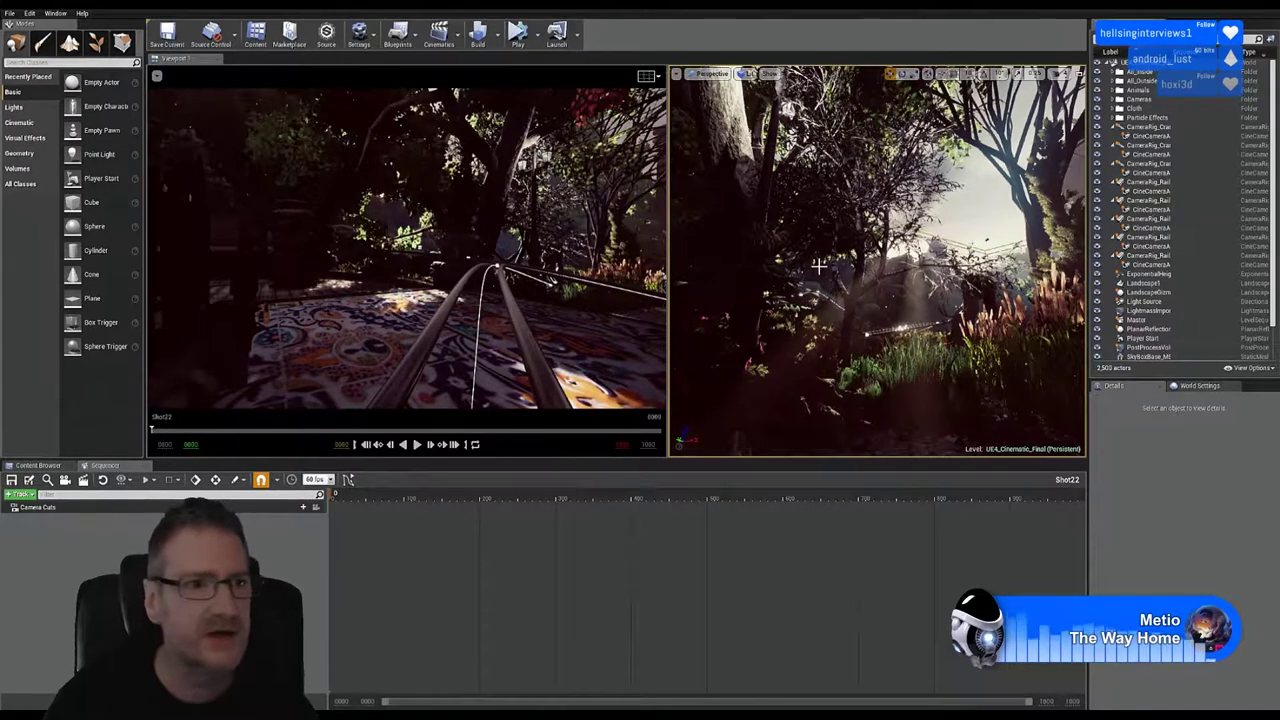
{"action": "left_click", "coordinate": [22, 156]}
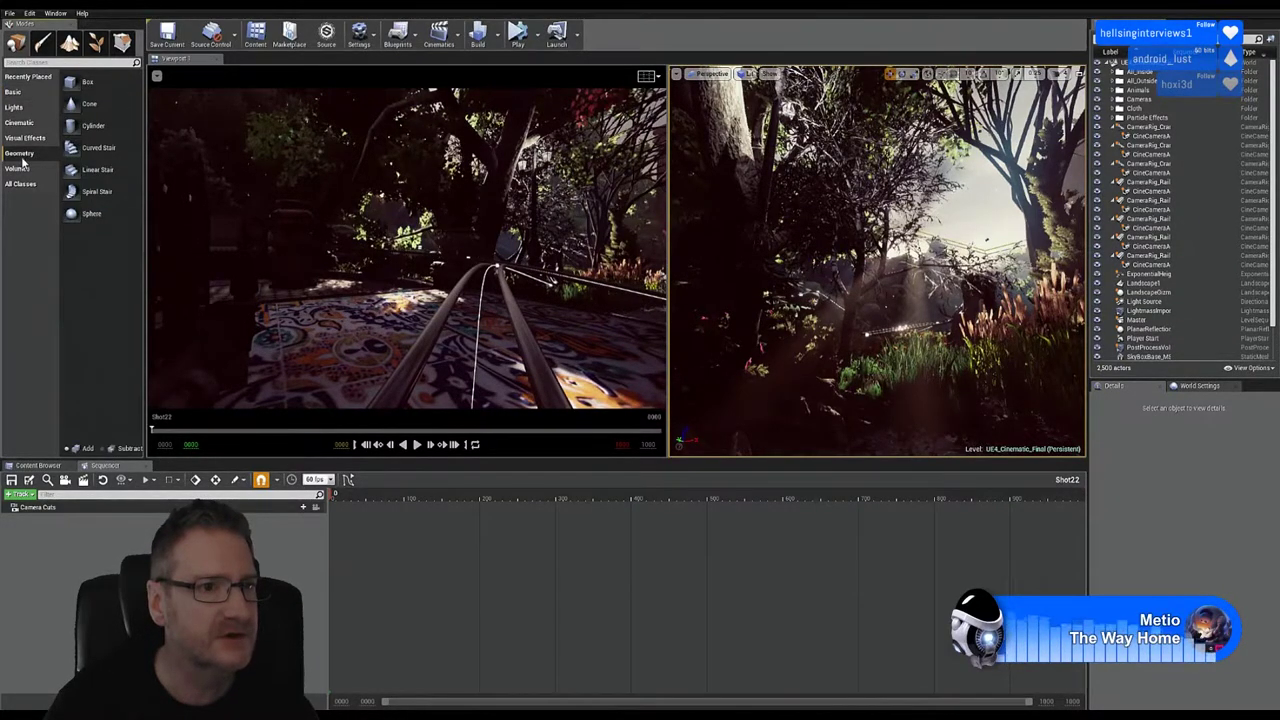
{"action": "left_click", "coordinate": [20, 122]}
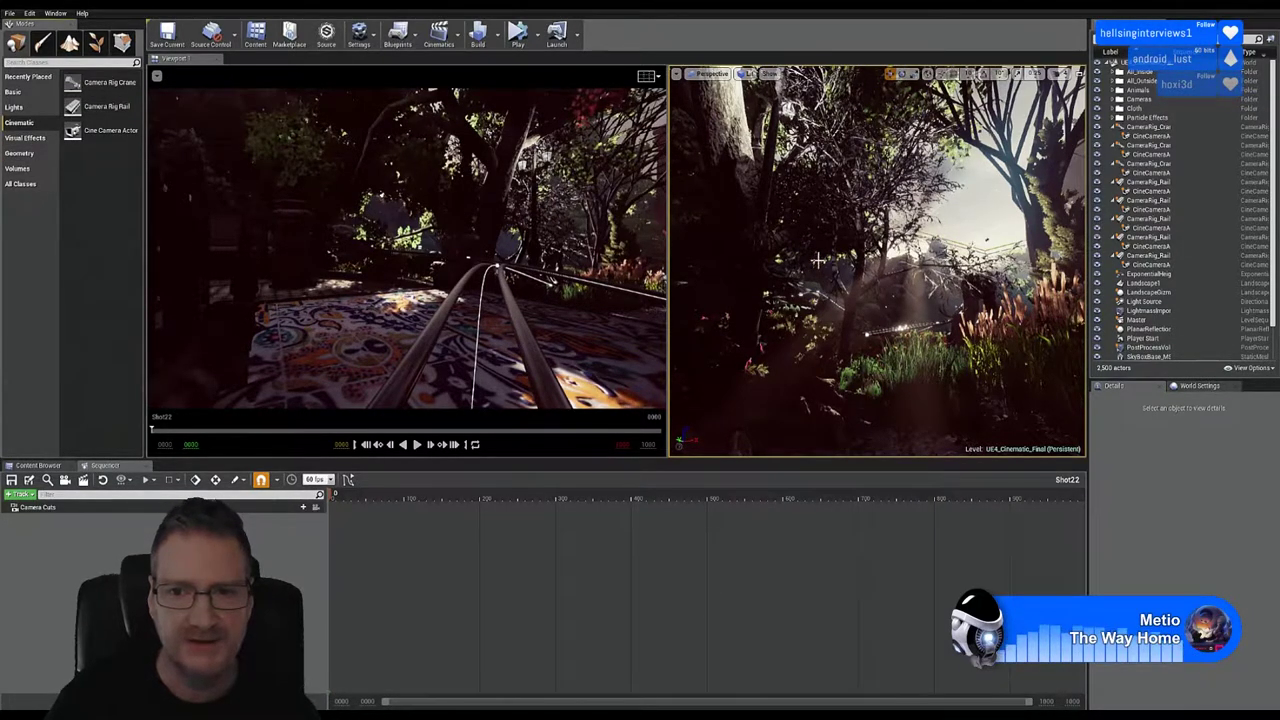
{"action": "mouse_move", "coordinate": [818, 260]}
{"action": "right_mouse_down"}
{"action": "mouse_move", "coordinate": [810, 370]}
{"action": "mouse_move", "coordinate": [816, 260]}
{"action": "right_mouse_up"}
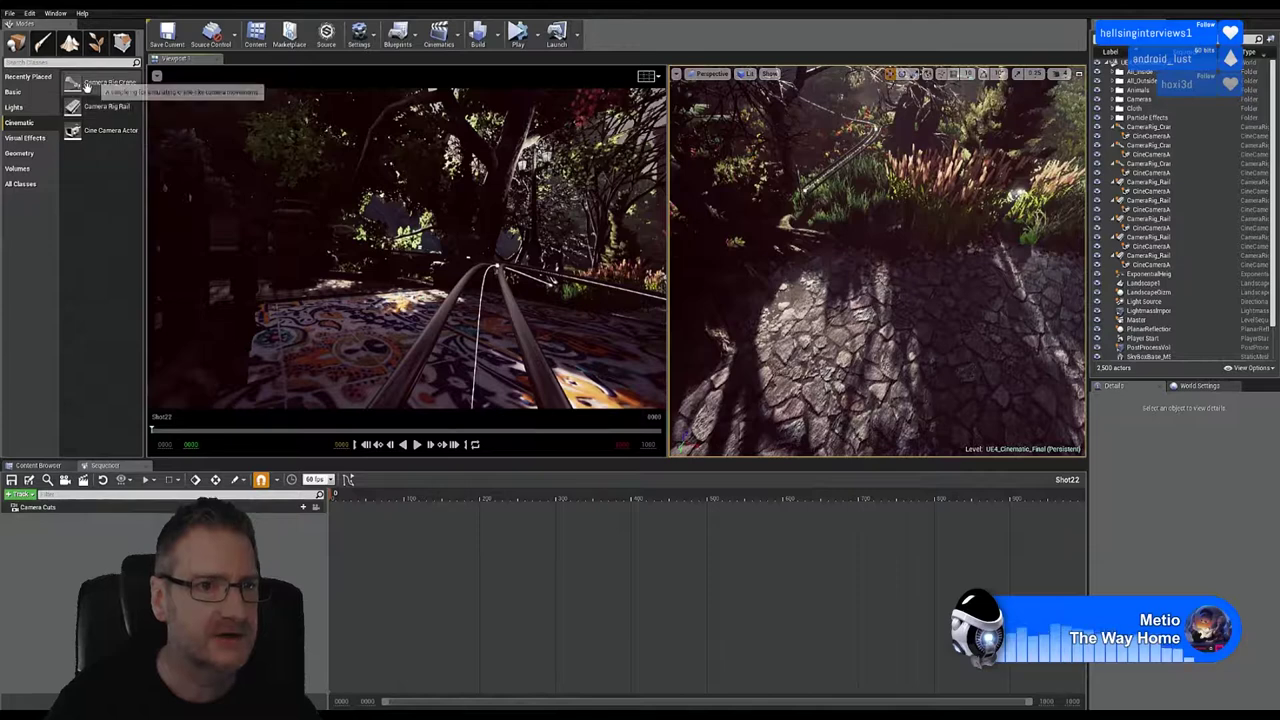
{"action": "left_click_drag", "start_coordinate": [633, 256], "coordinate": [728, 363]}
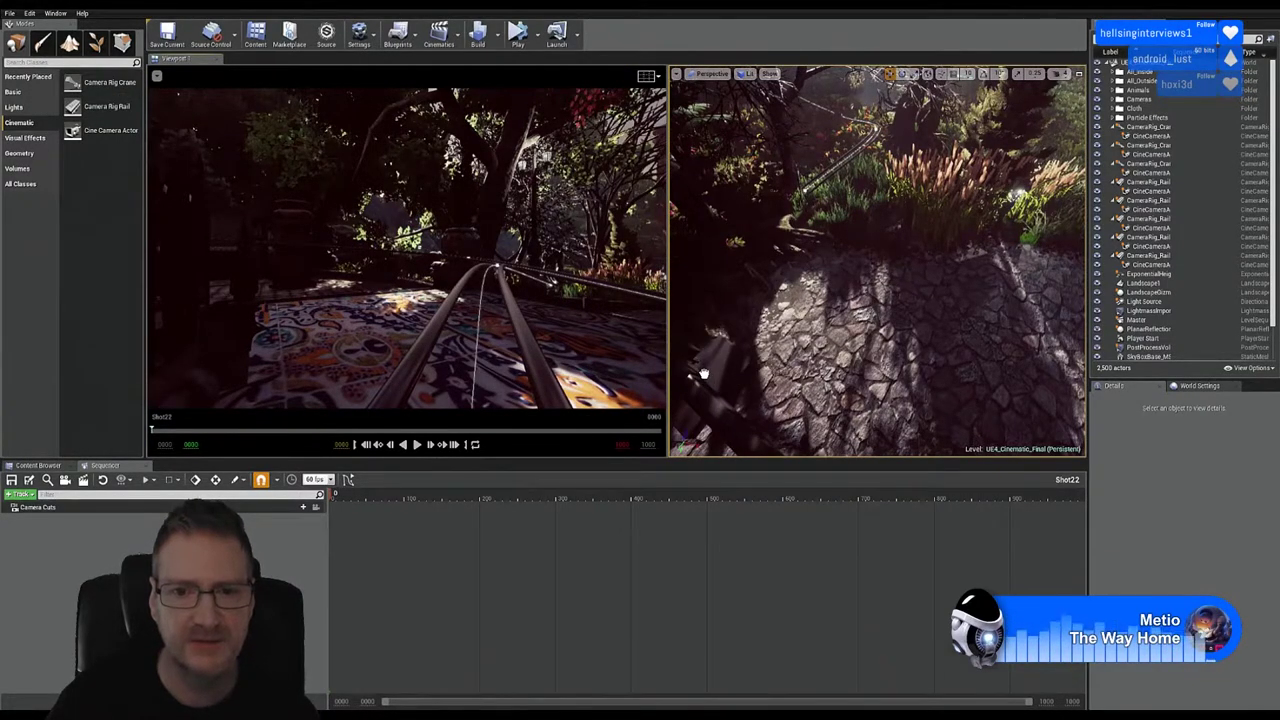
{"action": "left_click", "coordinate": [705, 382]}
{"action": "key", "text": "f"}
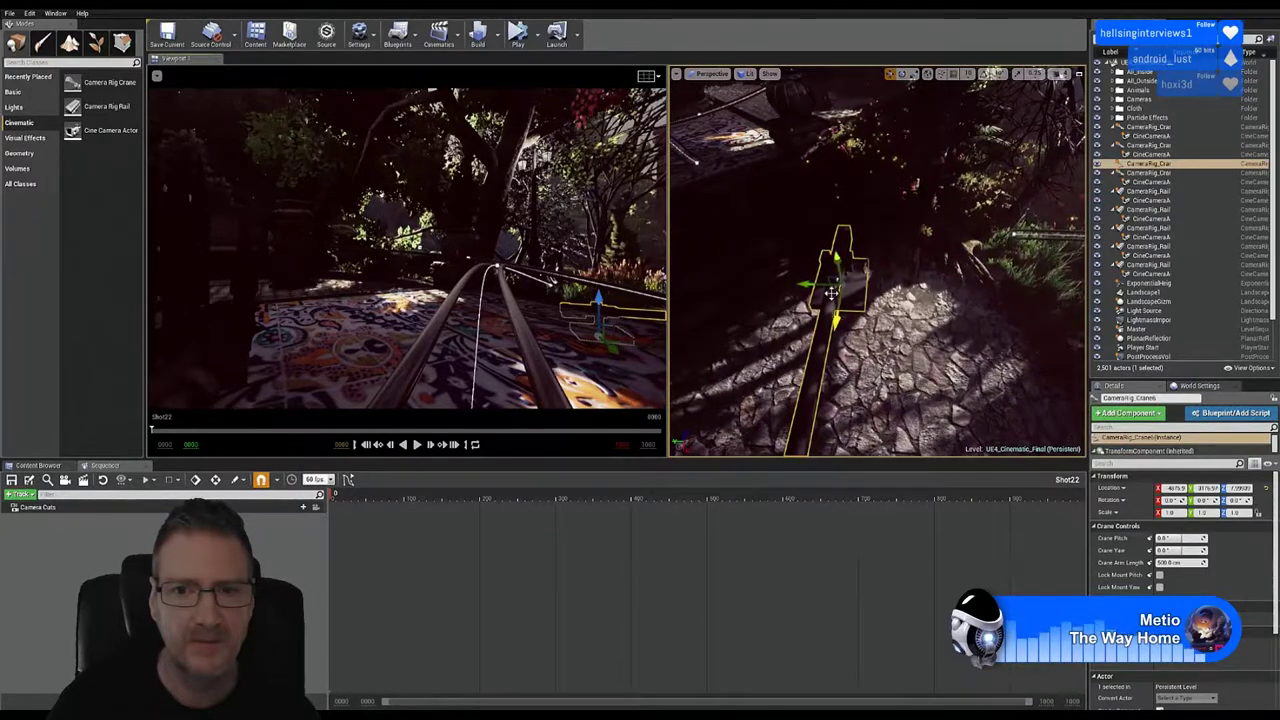
{"action": "left_click_drag", "start_coordinate": [835, 290], "coordinate": [776, 252]}
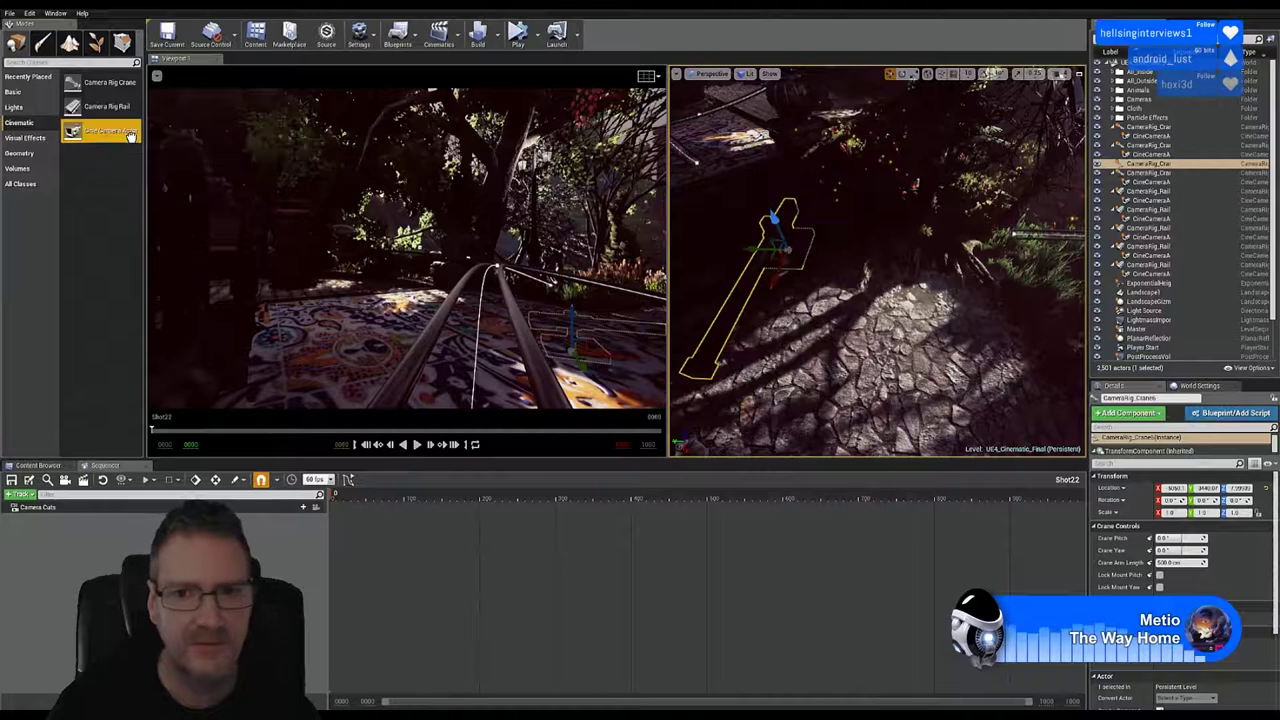
Step: Add a Cine Camera Actor near the crane and move it down and sideways to line up with the end of the crane arm
{"action": "left_click_drag", "start_coordinate": [95, 133], "coordinate": [688, 375]}
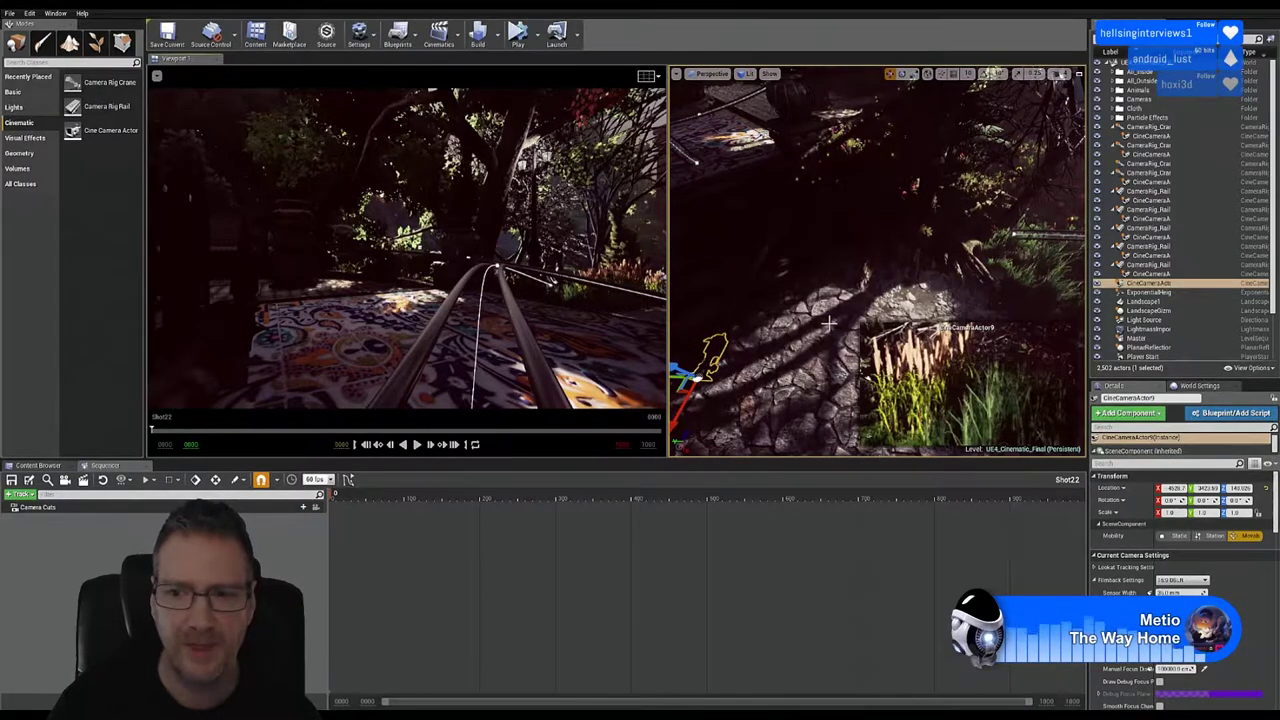
{"action": "right_click_drag", "start_coordinate": [877, 262], "coordinate": [745, 335]}
{"action": "key", "text": "w"}
{"action": "right_click_drag", "start_coordinate": [876, 292], "coordinate": [843, 210]}
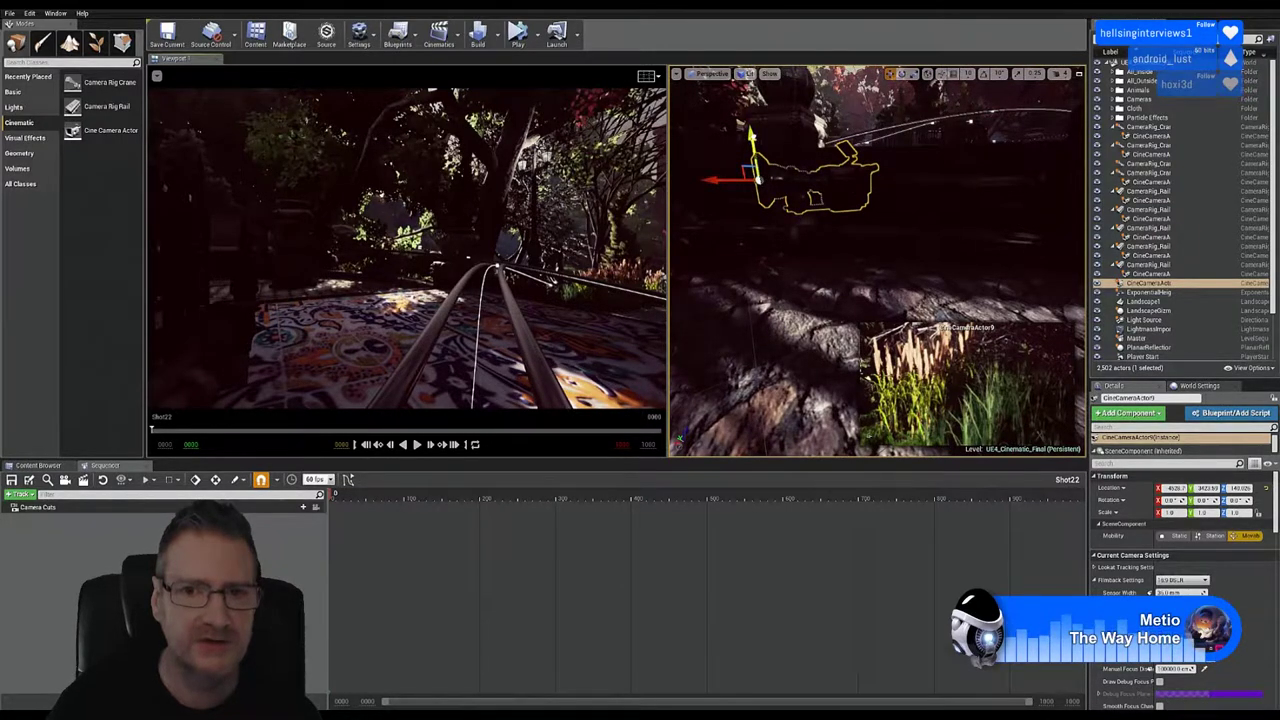
{"action": "left_click_drag", "start_coordinate": [752, 178], "coordinate": [764, 226]}
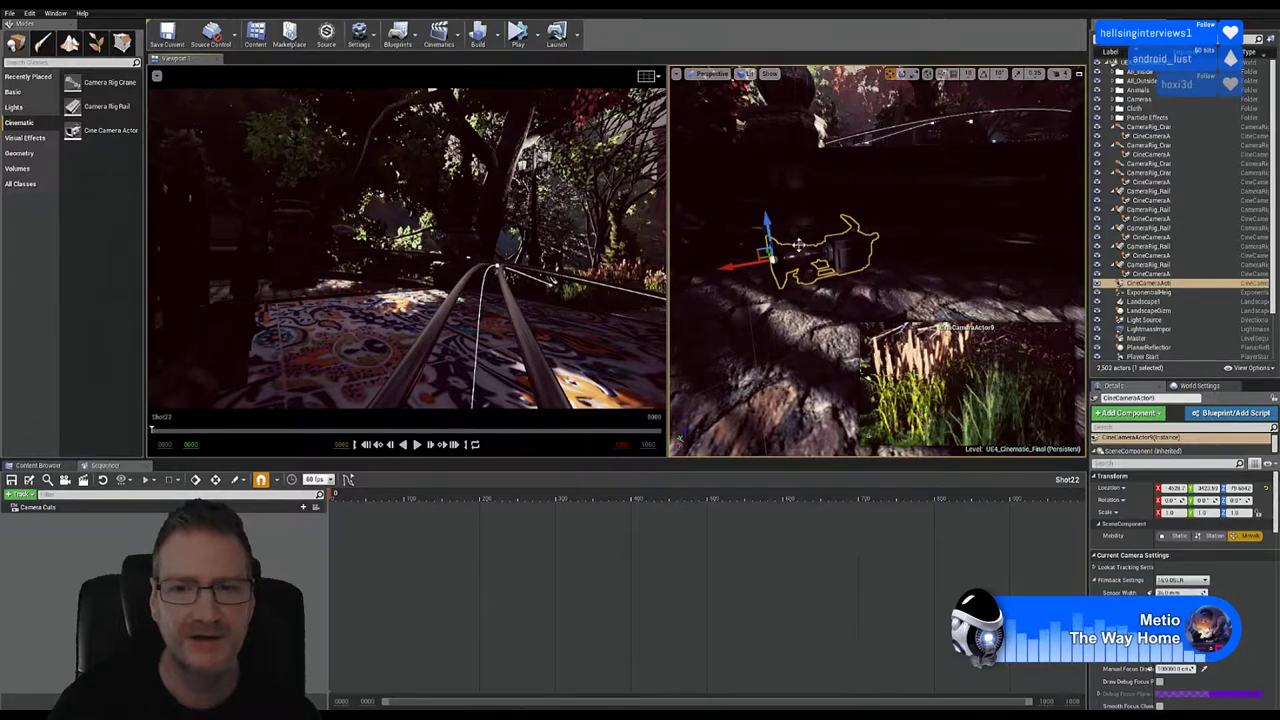
{"action": "right_click_drag", "start_coordinate": [770, 232], "coordinate": [910, 259]}
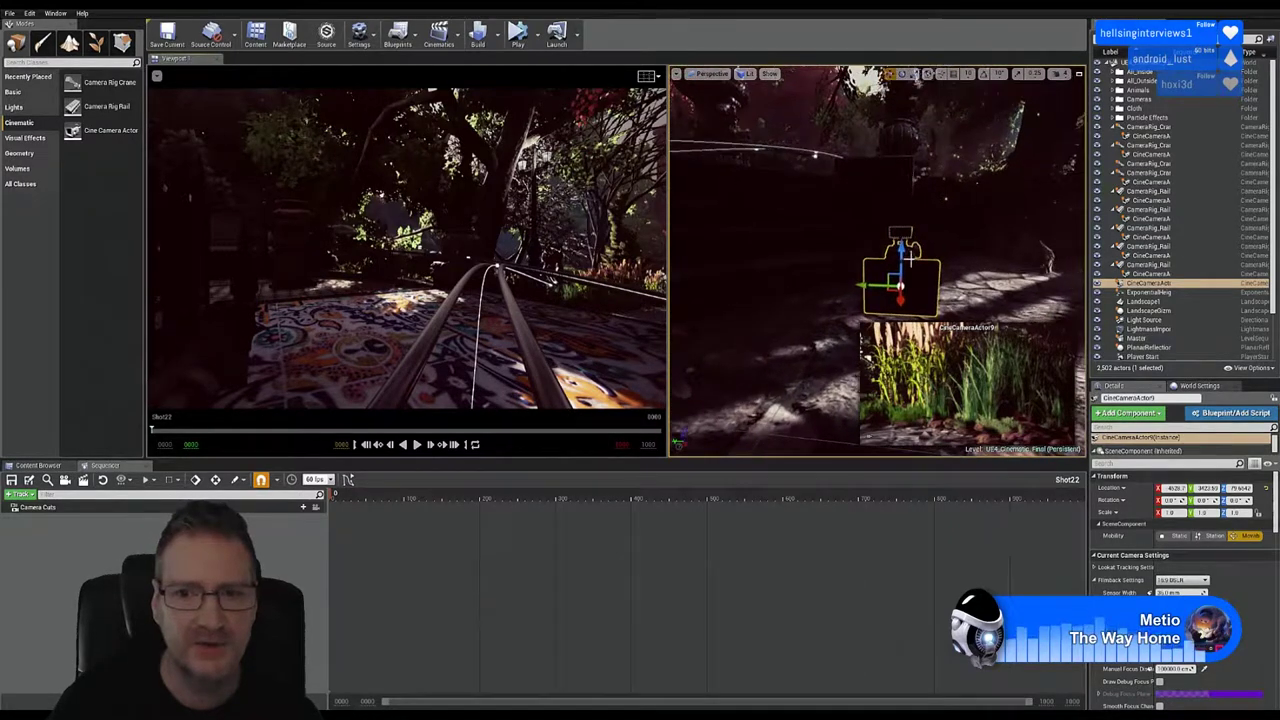
{"action": "left_click_drag", "start_coordinate": [869, 286], "coordinate": [896, 272]}
Step: Attach the new cine camera to the new crane rig and rotate it about its vertical axis to face across the paving
{"action": "mouse_move", "coordinate": [940, 236]}
{"action": "right_mouse_down"}
{"action": "mouse_move", "coordinate": [995, 238]}
{"action": "mouse_move", "coordinate": [937, 234]}
{"action": "right_mouse_up"}
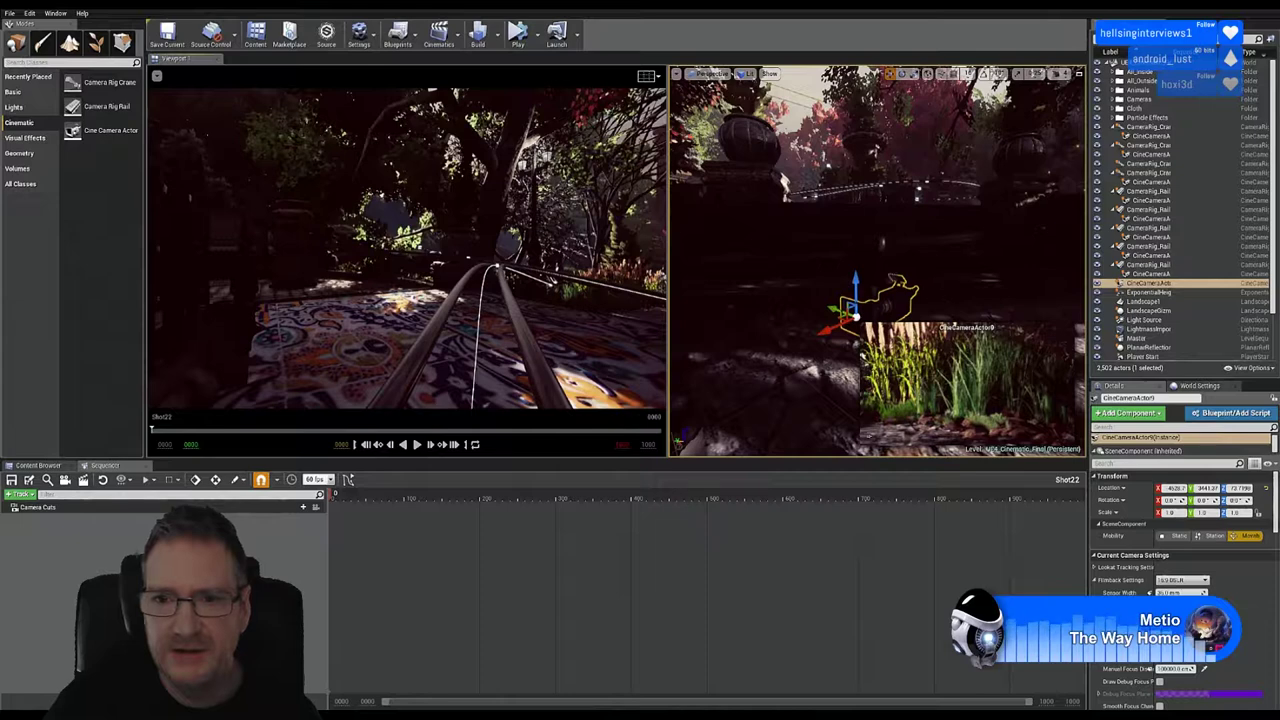
{"action": "right_click_drag", "start_coordinate": [1056, 292], "coordinate": [1092, 306]}
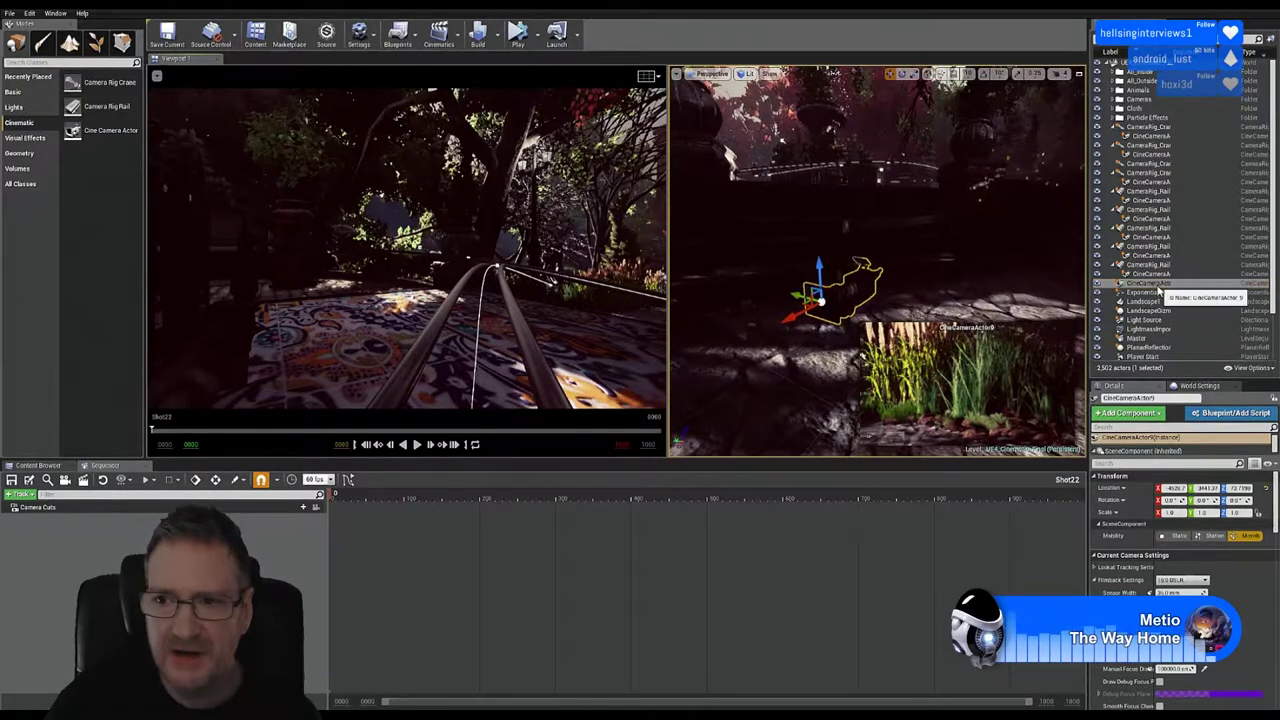
{"action": "left_click", "coordinate": [869, 247]}
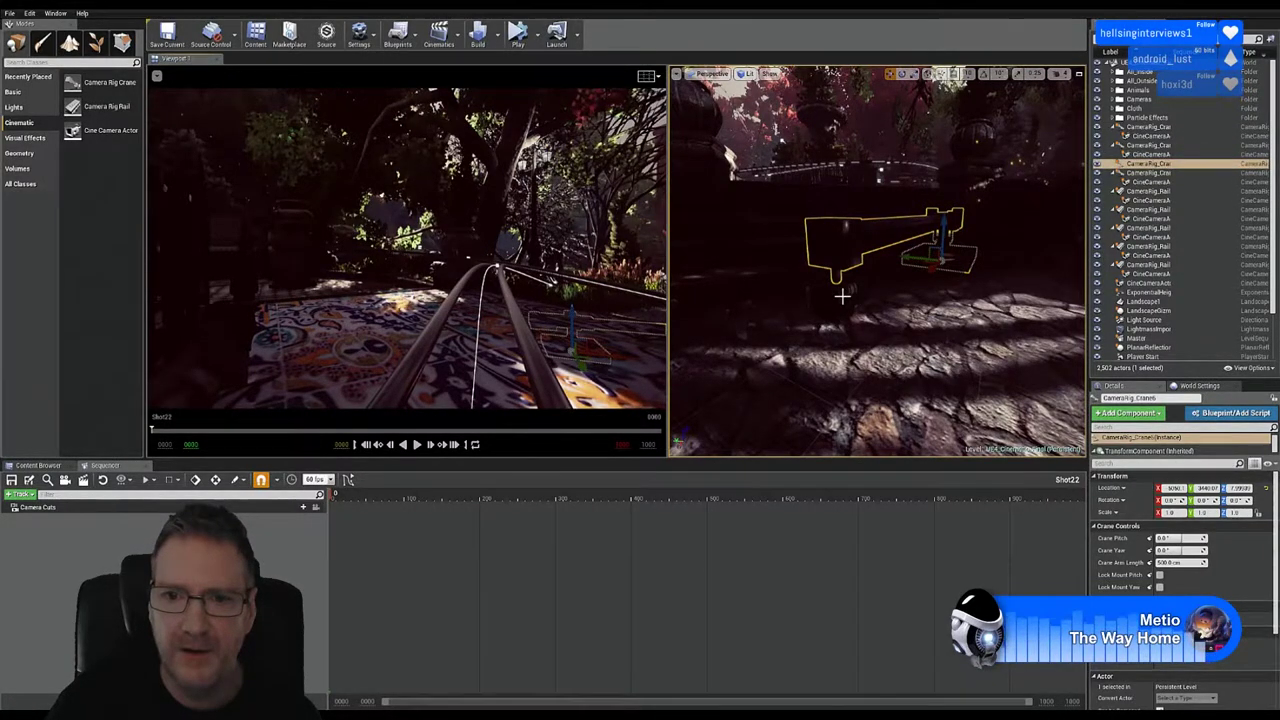
{"action": "left_click", "coordinate": [842, 296]}
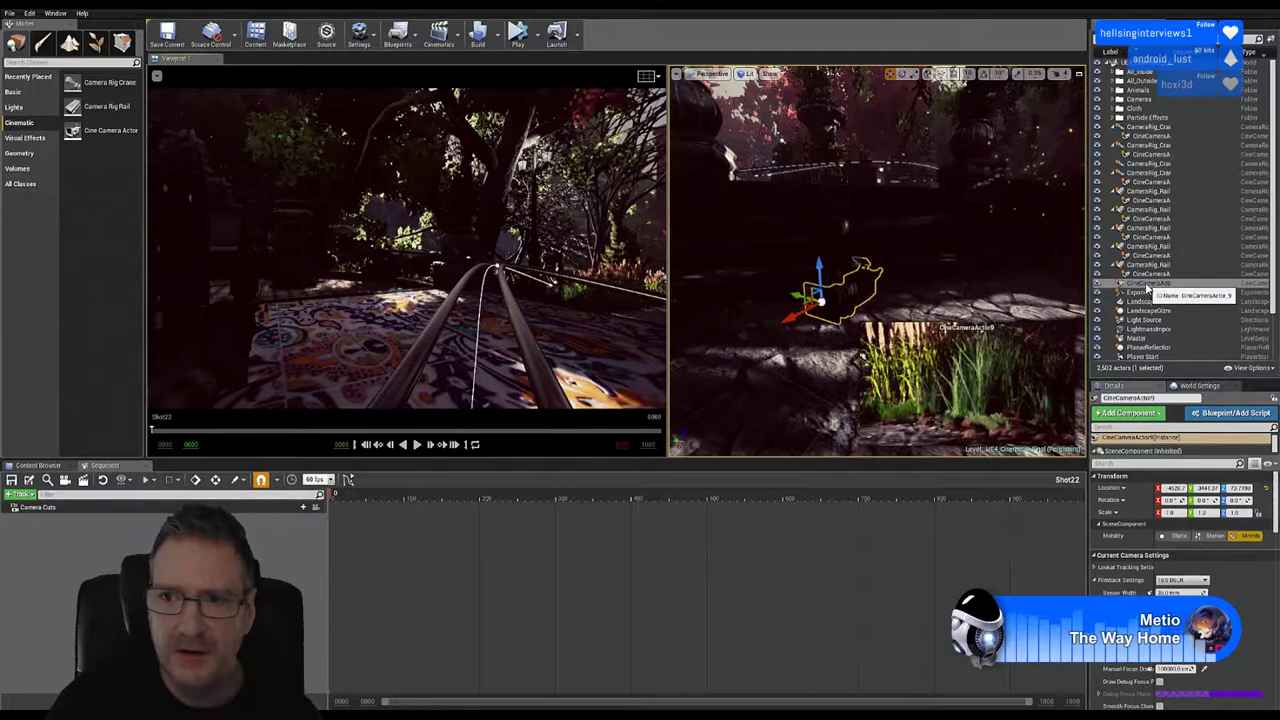
{"action": "left_click_drag", "start_coordinate": [1152, 289], "coordinate": [1151, 165]}
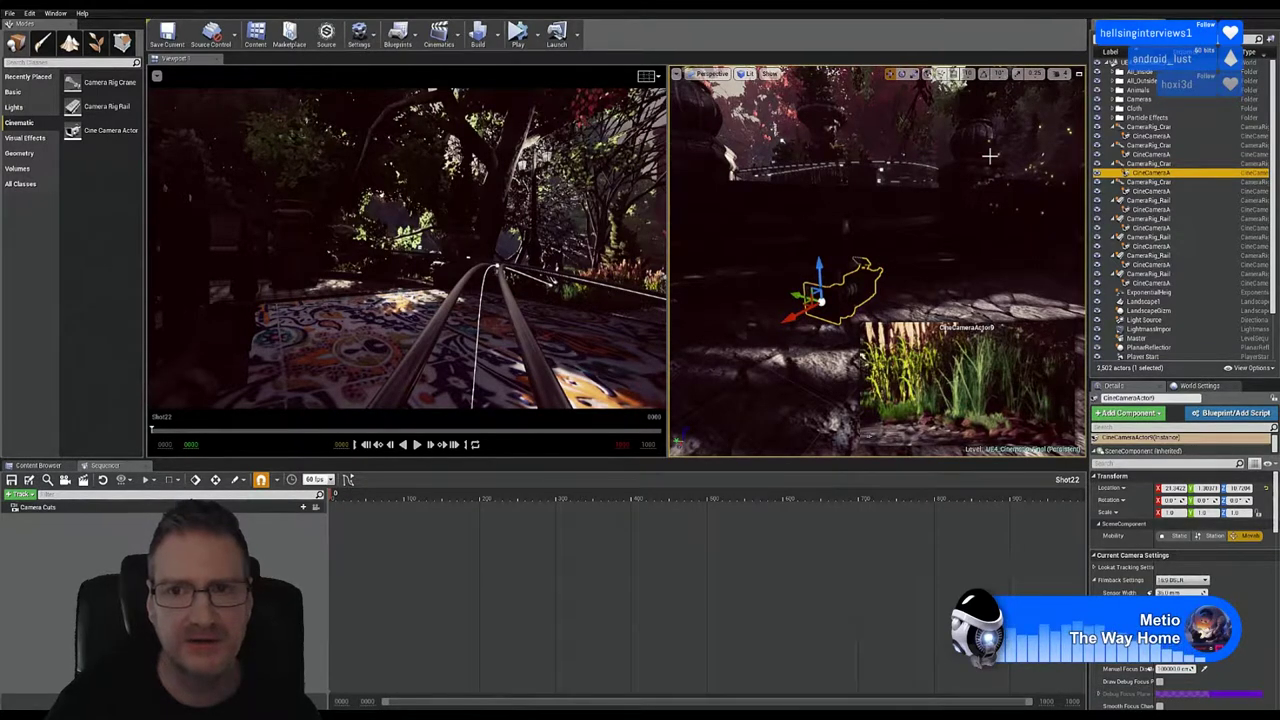
{"action": "left_click", "coordinate": [903, 76]}
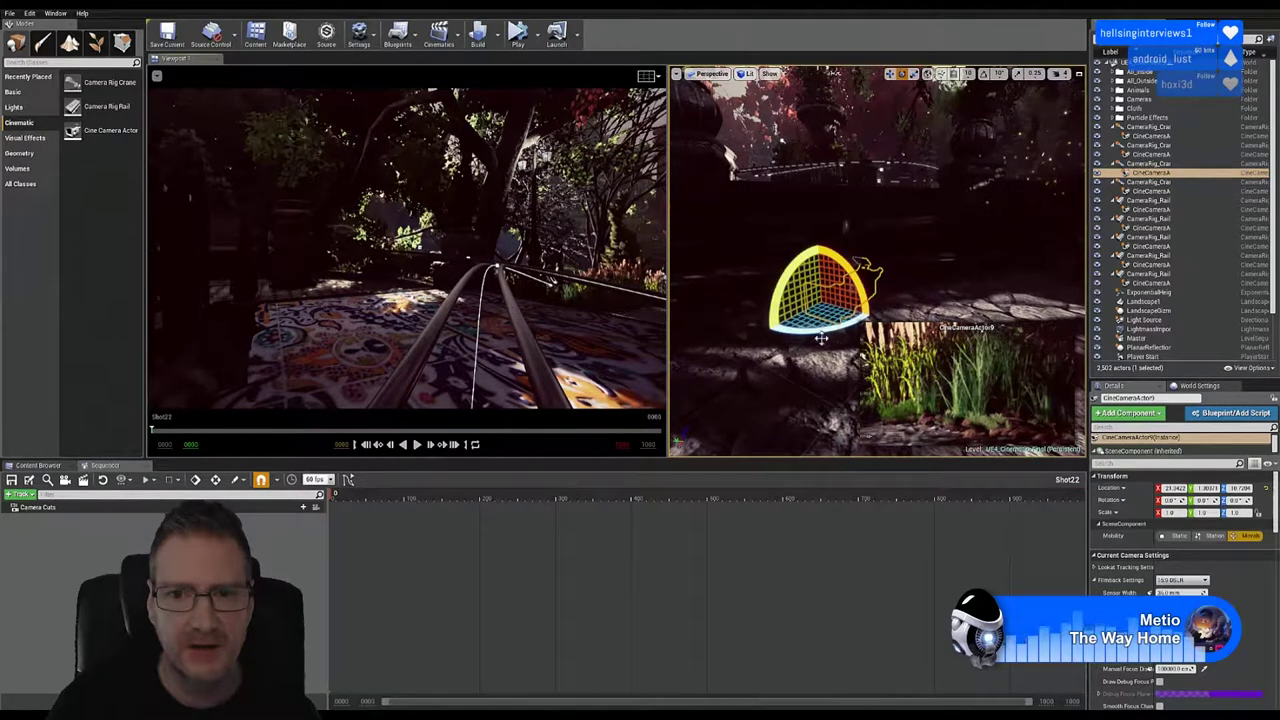
{"action": "left_click_drag", "start_coordinate": [830, 335], "coordinate": [765, 350]}
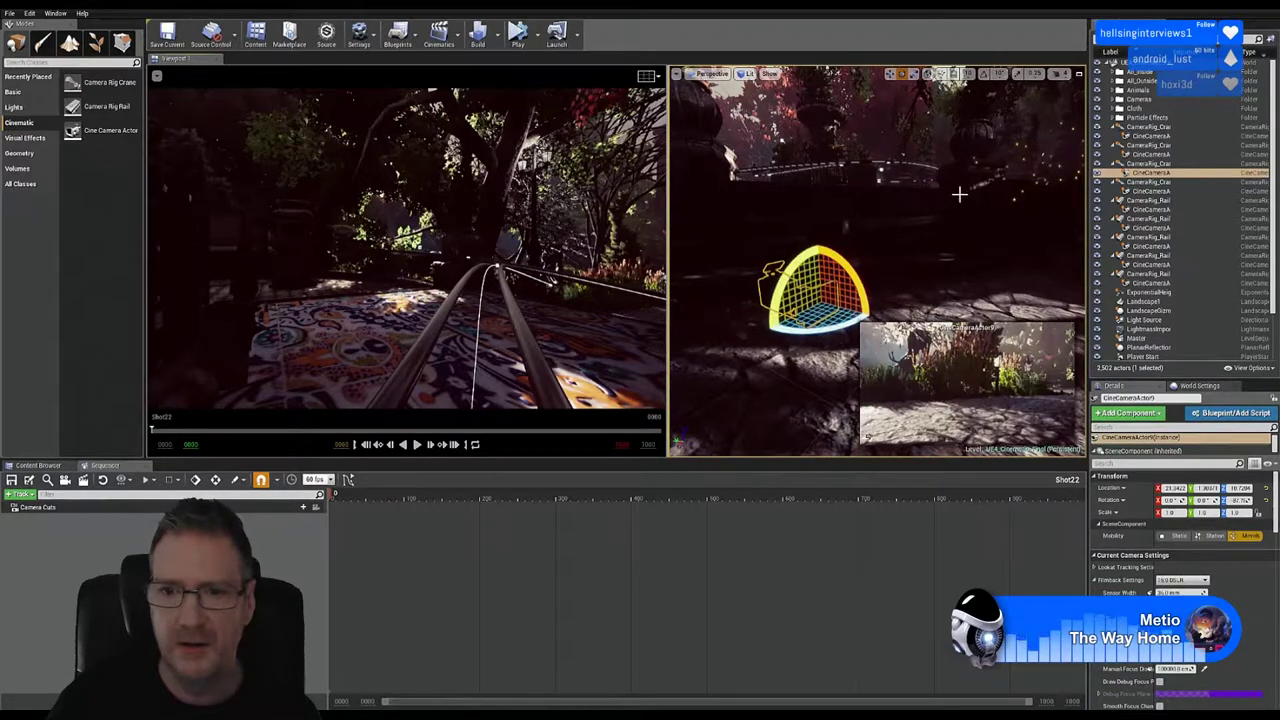
Step: Turn the cine camera slightly further about its vertical axis so it points square to the crane arm
{"action": "right_click_drag", "start_coordinate": [903, 195], "coordinate": [840, 215]}
{"action": "right_click_drag", "start_coordinate": [905, 248], "coordinate": [892, 252]}
{"action": "right_click_drag", "start_coordinate": [877, 264], "coordinate": [955, 272]}
{"action": "right_click_drag", "start_coordinate": [835, 252], "coordinate": [798, 246]}
{"action": "left_click_drag", "start_coordinate": [901, 308], "coordinate": [912, 318]}
{"action": "left_click", "coordinate": [891, 74]}
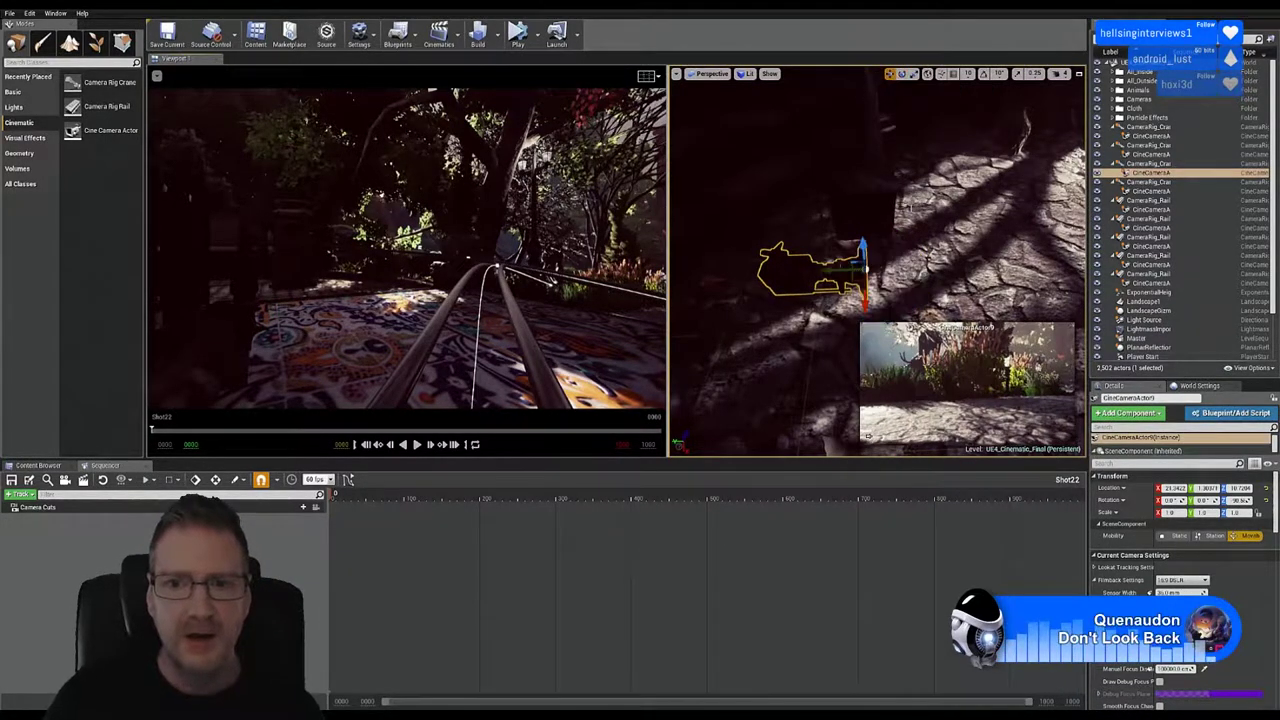
Step: Add the new crane rig and its attached cine camera together as actors to the Shot22 sequence
{"action": "left_click", "coordinate": [873, 179]}
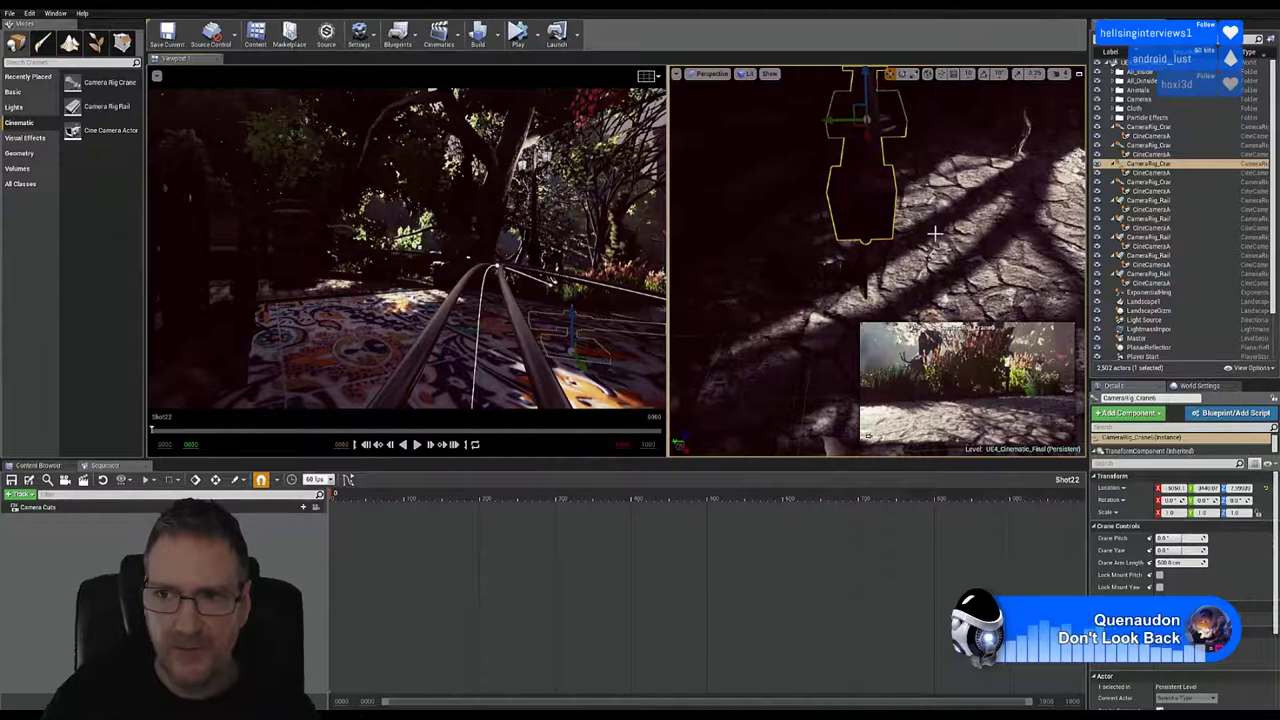
{"action": "left_click", "coordinate": [1152, 173], "text": "ctrl"}
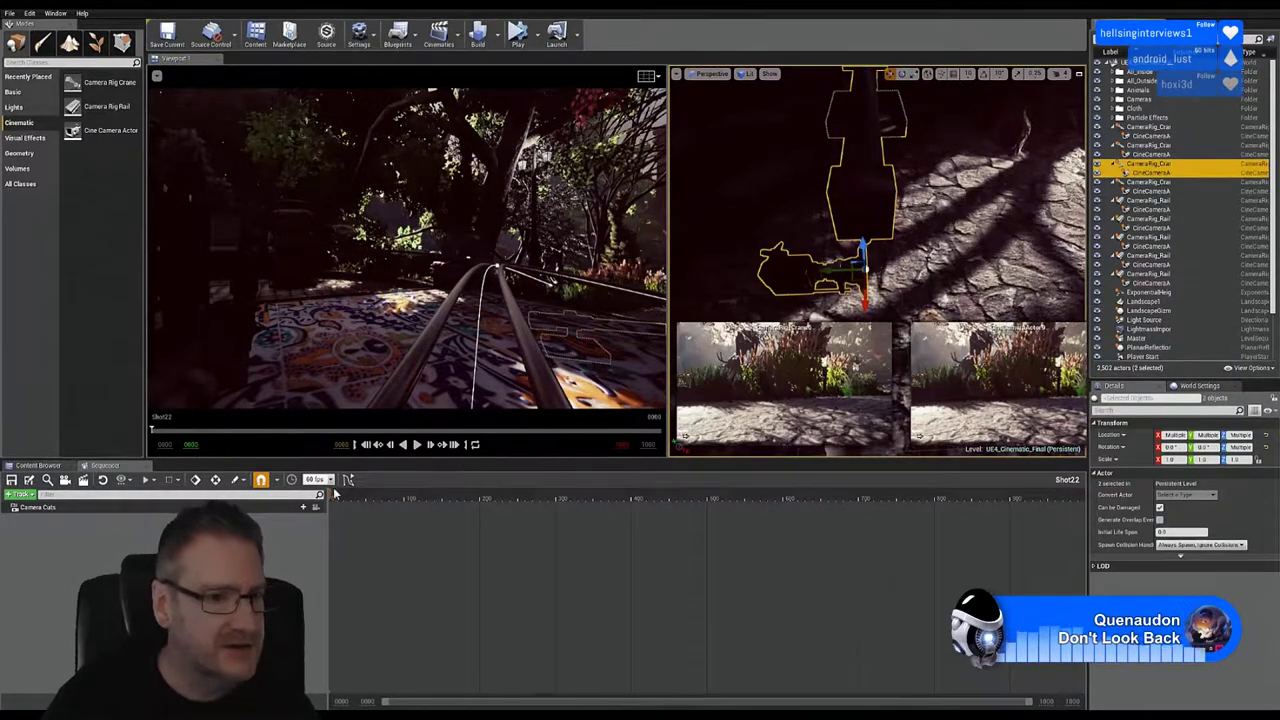
{"action": "left_click", "coordinate": [24, 497]}
{"action": "mouse_move", "coordinate": [50, 505]}
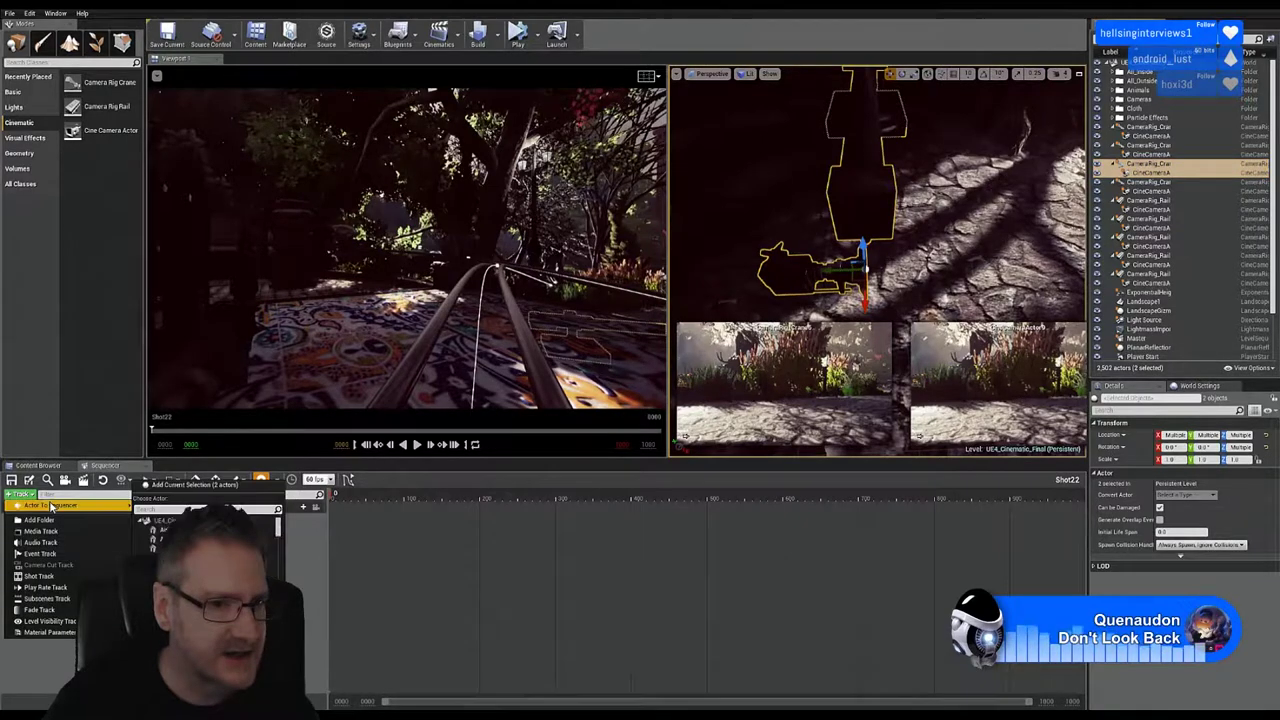
{"action": "left_click", "coordinate": [185, 486]}
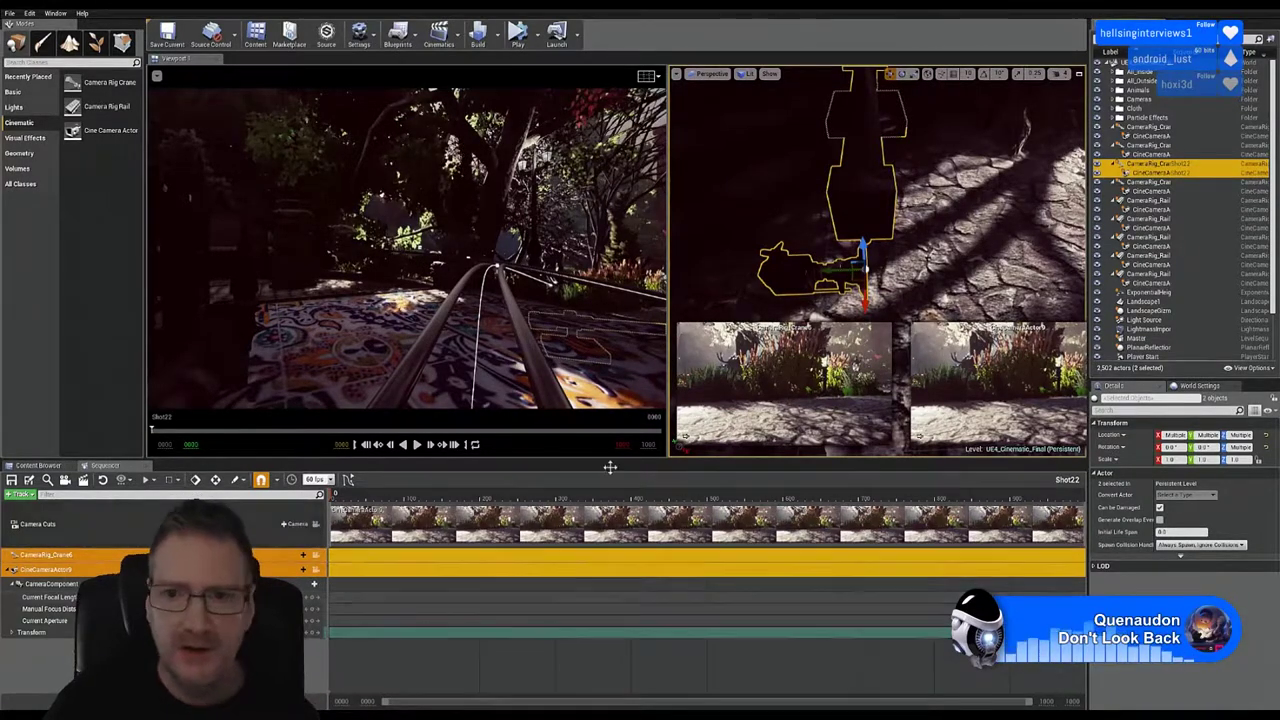
Step: Lock the cinematic viewport to the Shot22 Camera Cuts track so it shows the new camera's view
{"action": "right_click_drag", "start_coordinate": [940, 237], "coordinate": [1020, 200]}
{"action": "right_click_drag", "start_coordinate": [900, 246], "coordinate": [790, 314]}
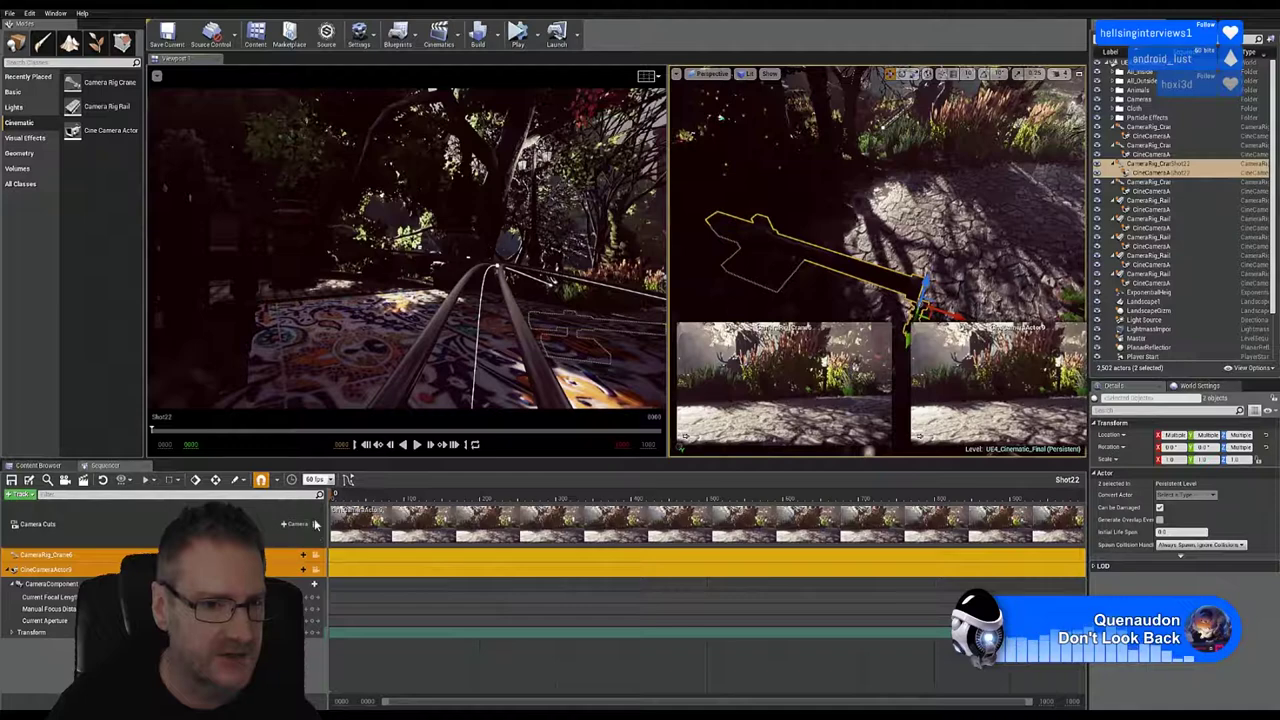
{"action": "left_click", "coordinate": [230, 524]}
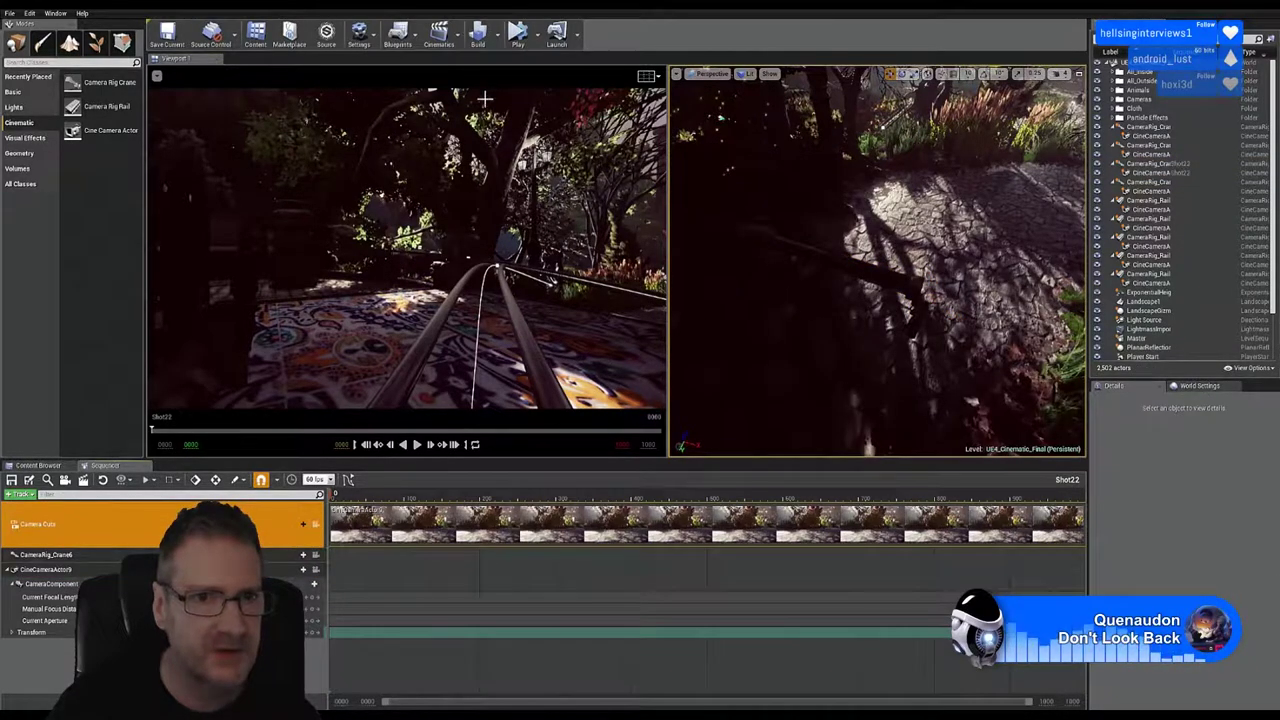
{"action": "left_click", "coordinate": [462, 190]}
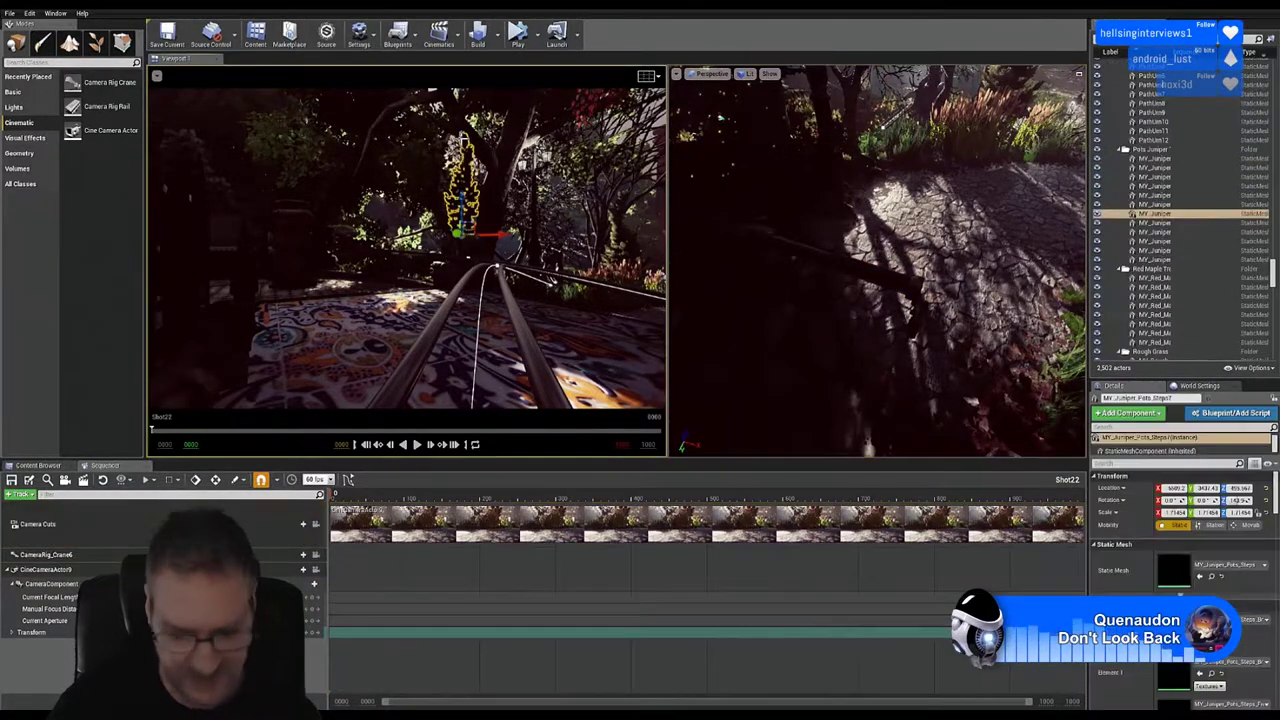
{"action": "key", "text": "Escape"}
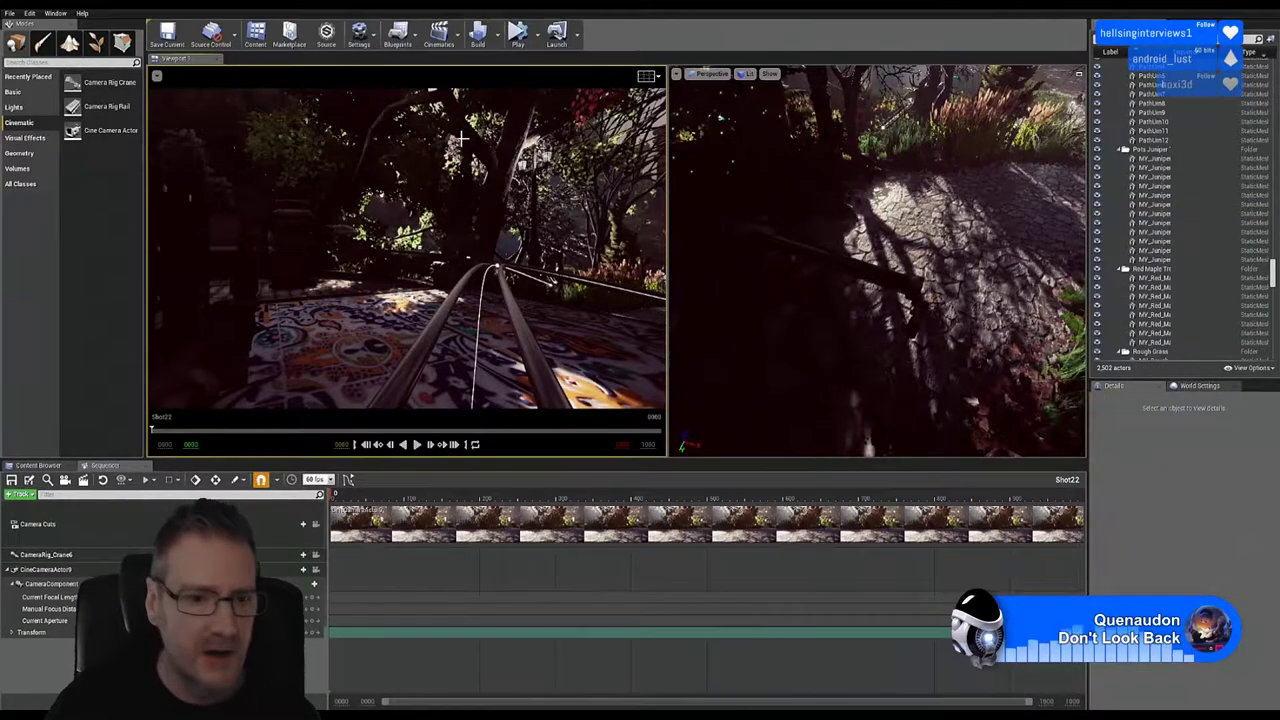
{"action": "left_click", "coordinate": [316, 524]}
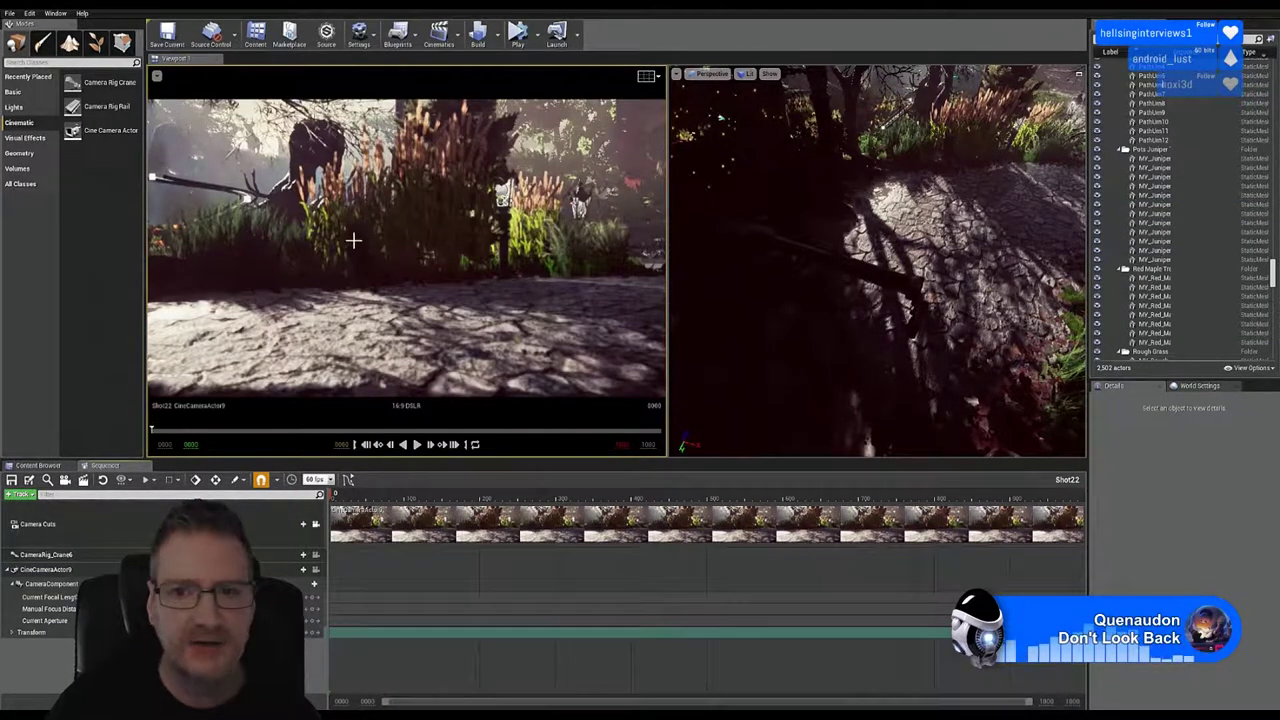
Step: Rotate the crane rig about its vertical axis so the camera faces the tree behind the grass, and raise the rig
{"action": "left_click", "coordinate": [810, 255]}
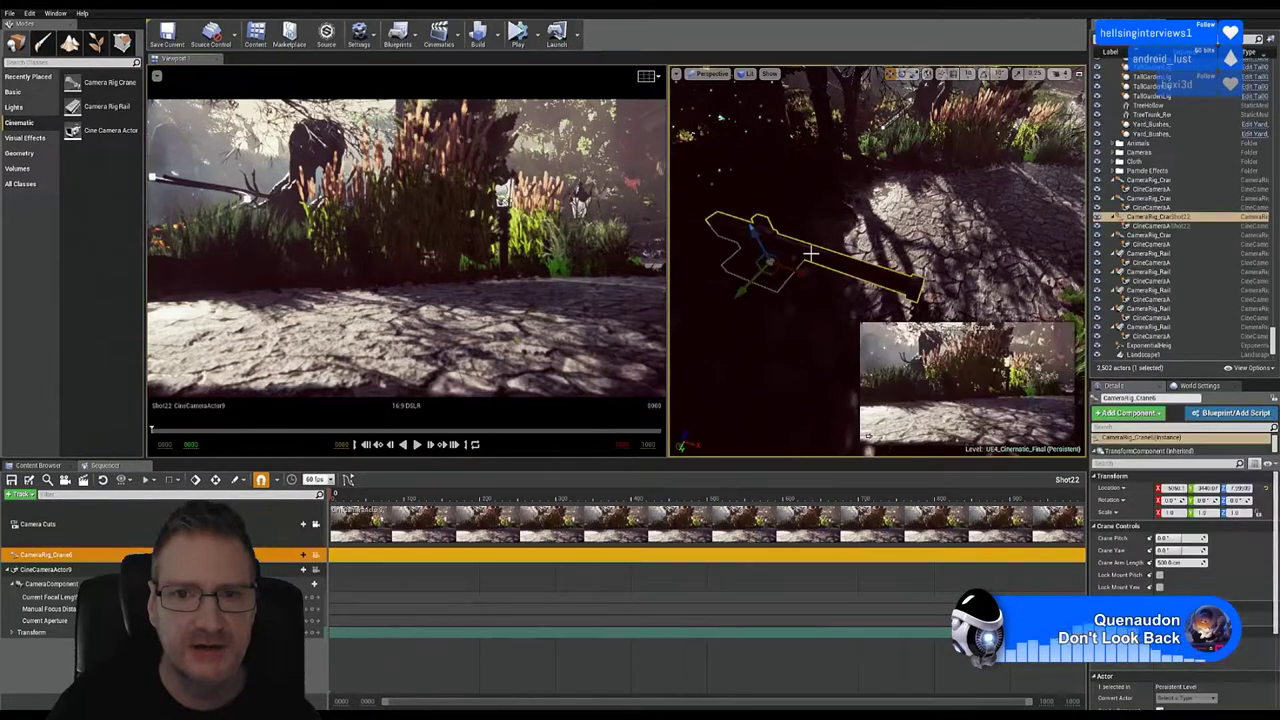
{"action": "left_click", "coordinate": [902, 73]}
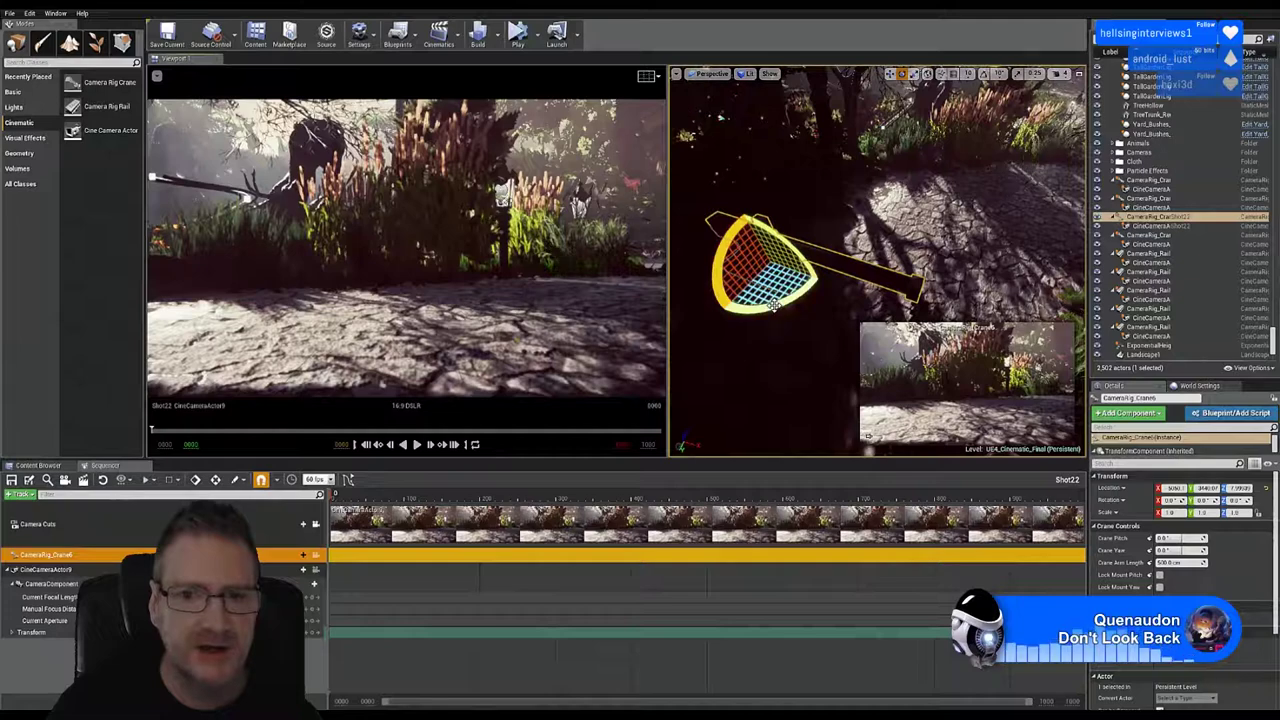
{"action": "left_click_drag", "start_coordinate": [791, 301], "coordinate": [825, 250]}
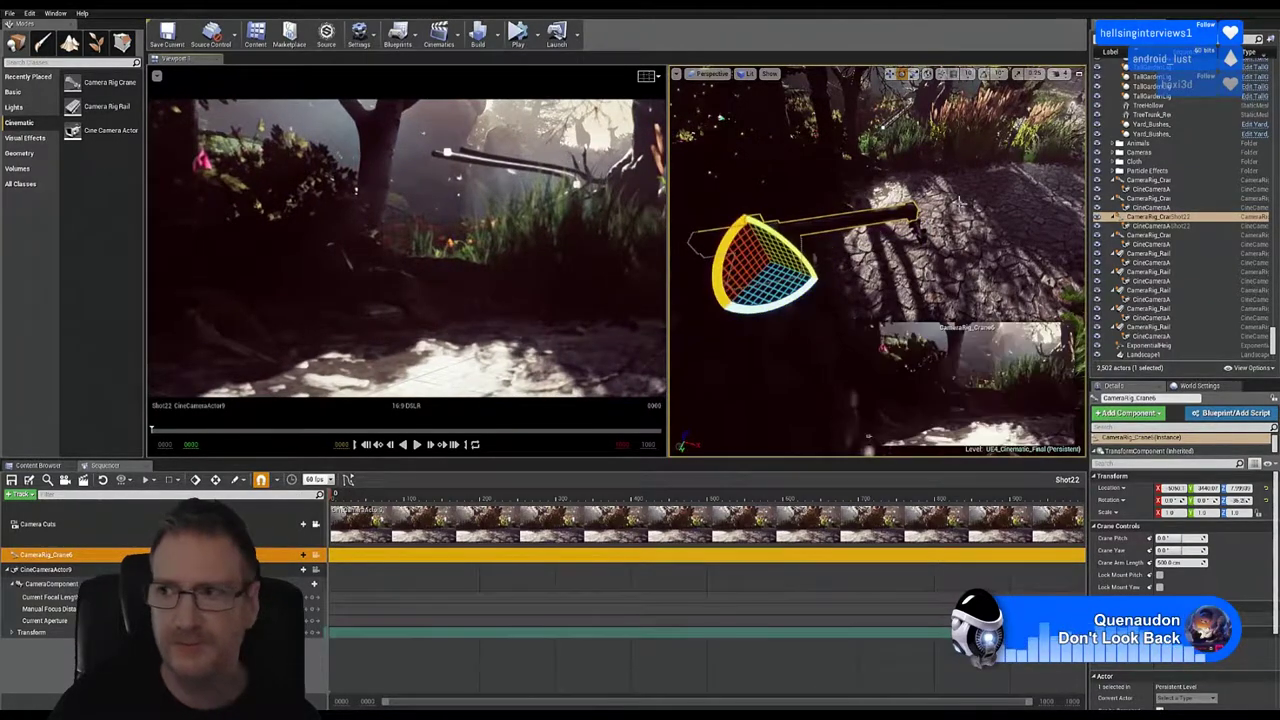
{"action": "mouse_move", "coordinate": [959, 201]}
{"action": "right_mouse_down"}
{"action": "mouse_move", "coordinate": [990, 208]}
{"action": "mouse_move", "coordinate": [990, 222]}
{"action": "mouse_move", "coordinate": [970, 232]}
{"action": "mouse_move", "coordinate": [959, 203]}
{"action": "right_mouse_up"}
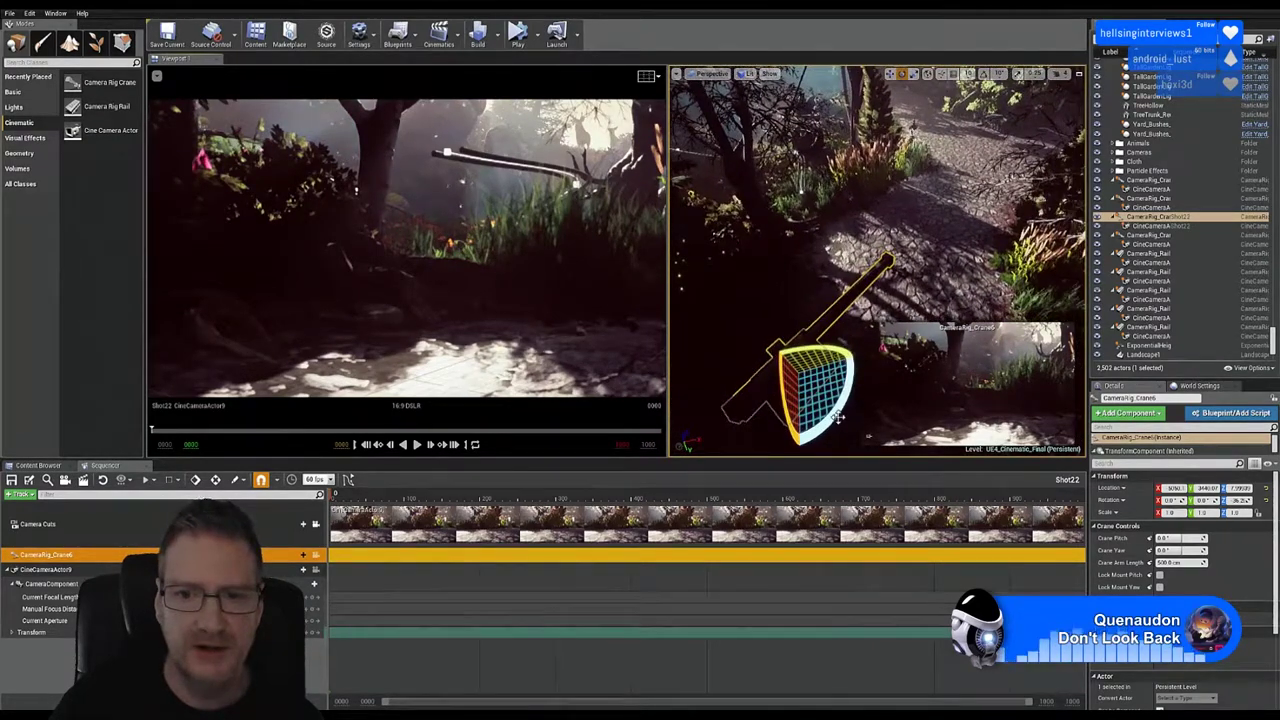
{"action": "left_click_drag", "start_coordinate": [838, 413], "coordinate": [853, 395]}
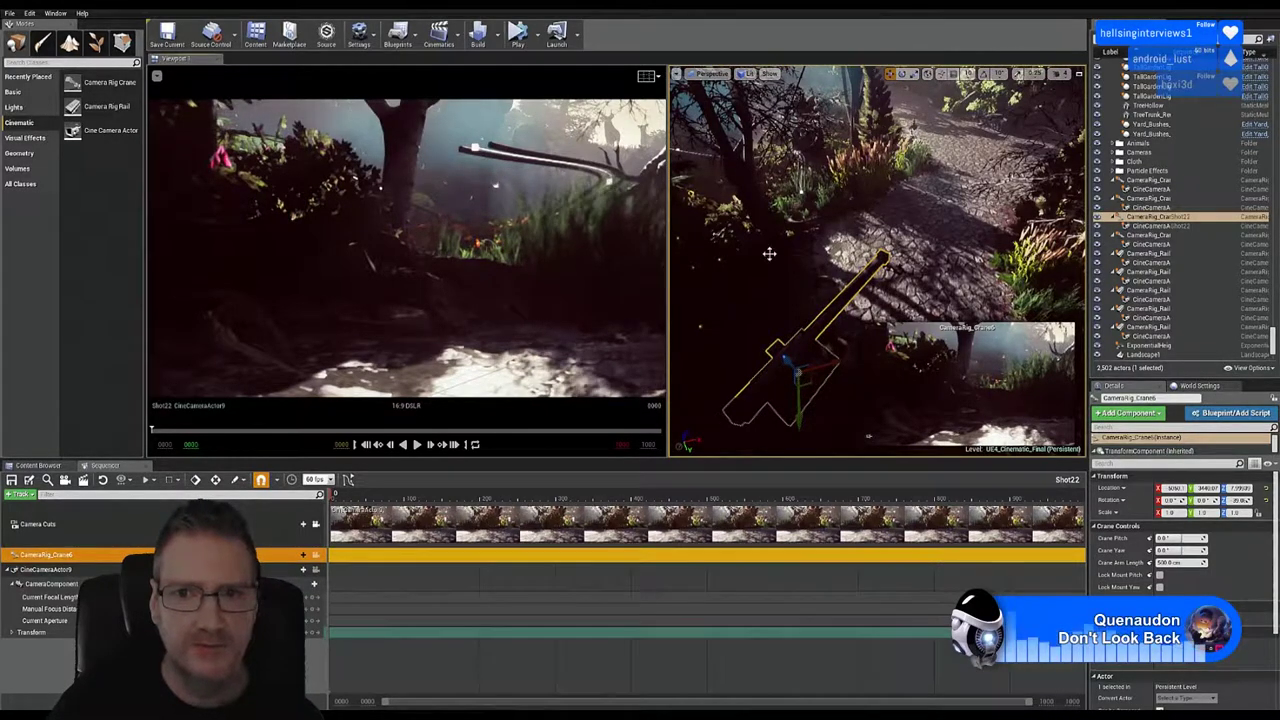
{"action": "left_click_drag", "start_coordinate": [876, 260], "coordinate": [911, 213], "text": "alt"}
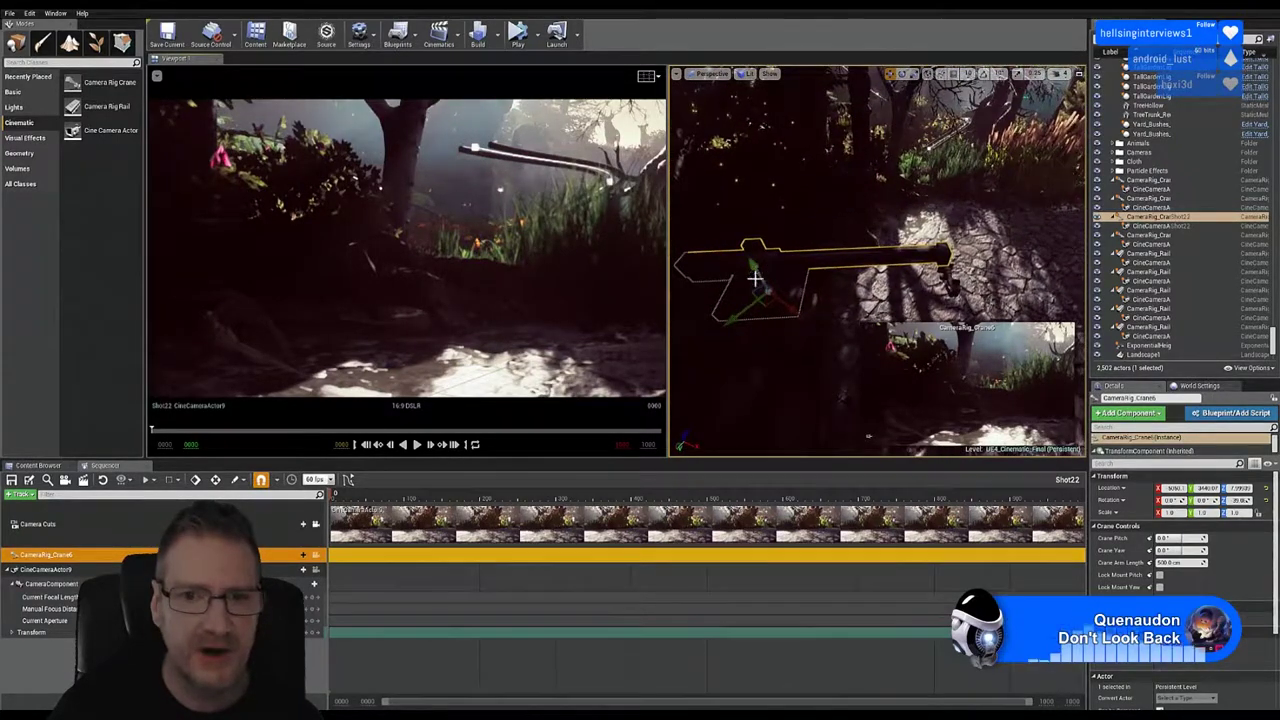
{"action": "left_click_drag", "start_coordinate": [755, 268], "coordinate": [751, 258]}
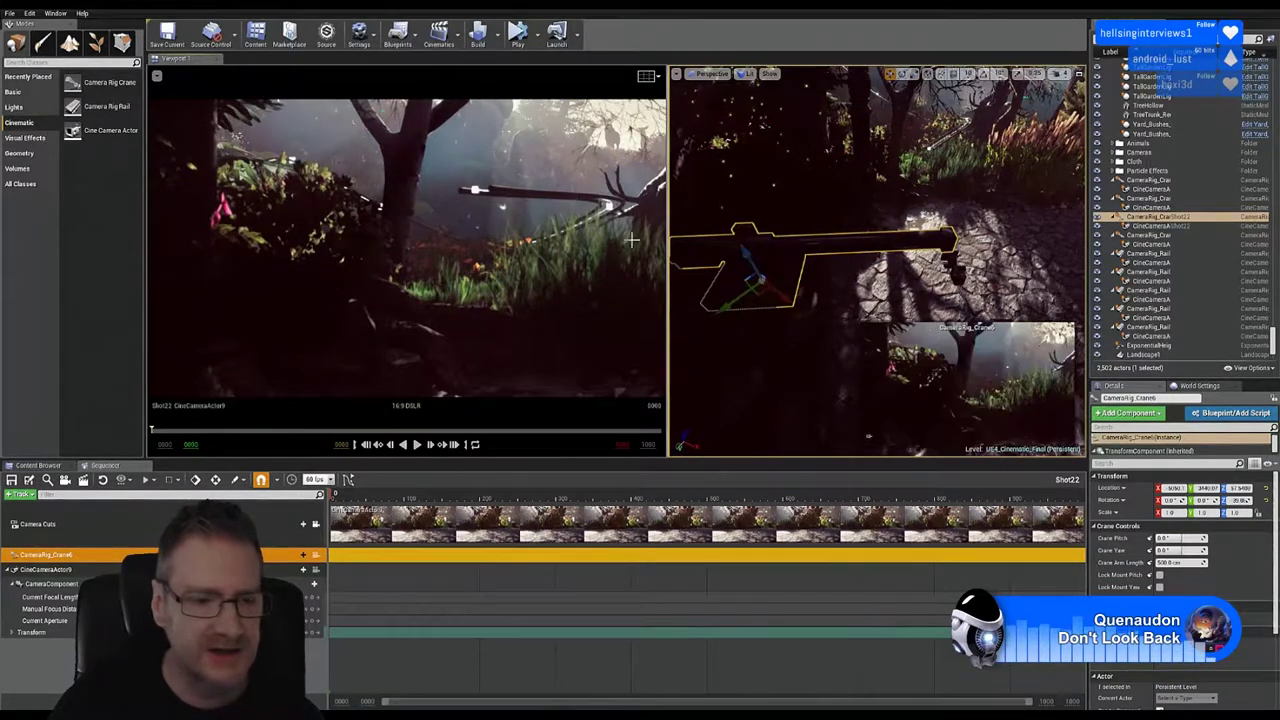
Step: Set the cine camera's filmback to a custom 36 mm x 18 mm sensor and its manual focus distance to 3000 cm
{"action": "left_click", "coordinate": [66, 571]}
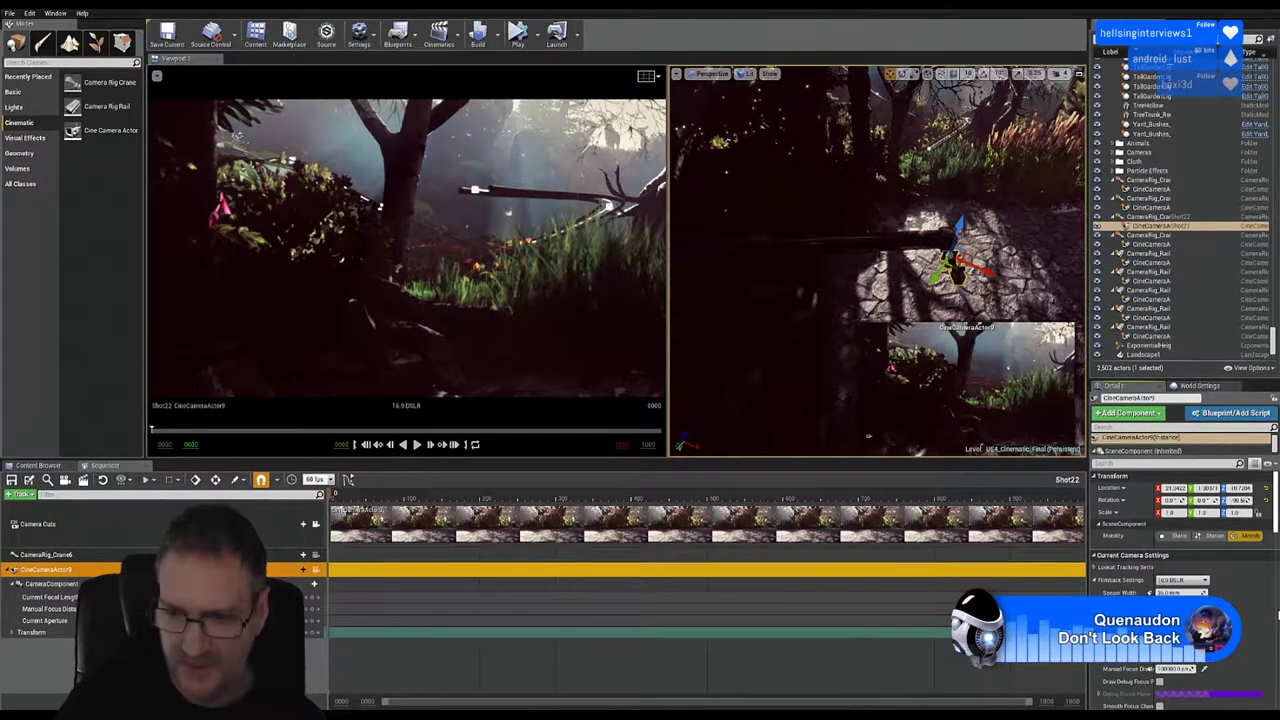
{"action": "key", "text": "Return"}
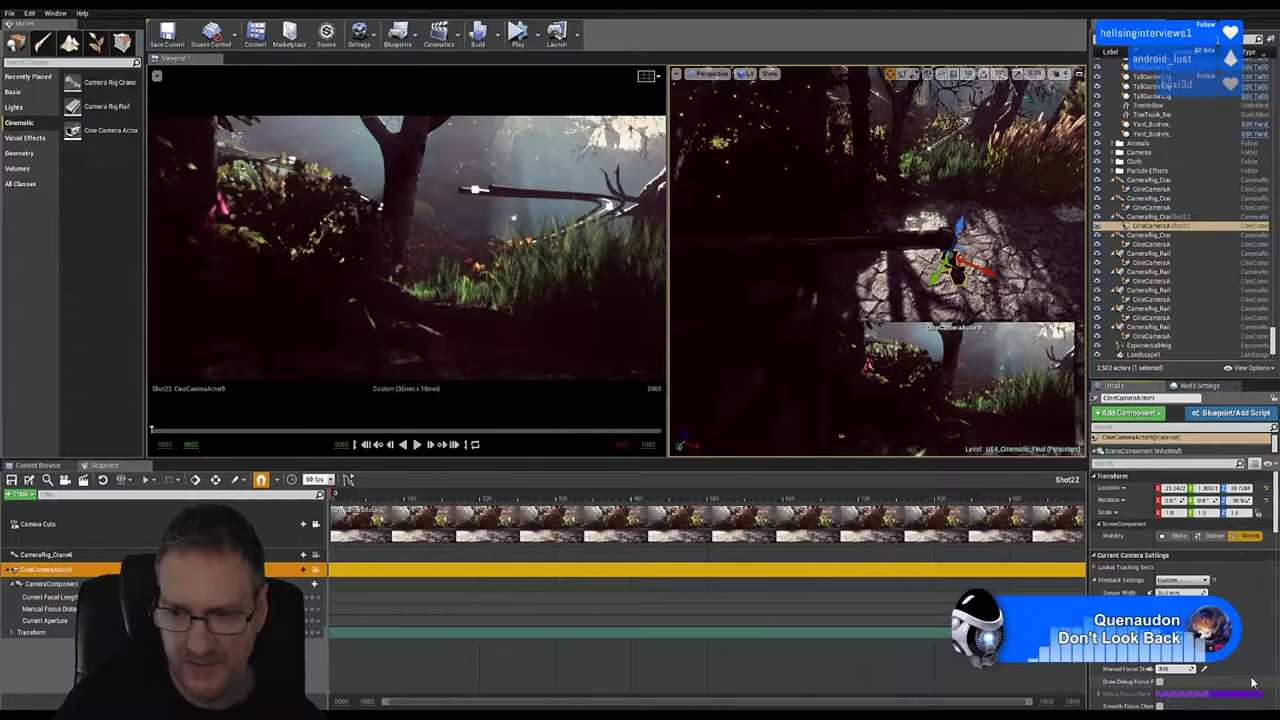
{"action": "key", "text": "Return"}
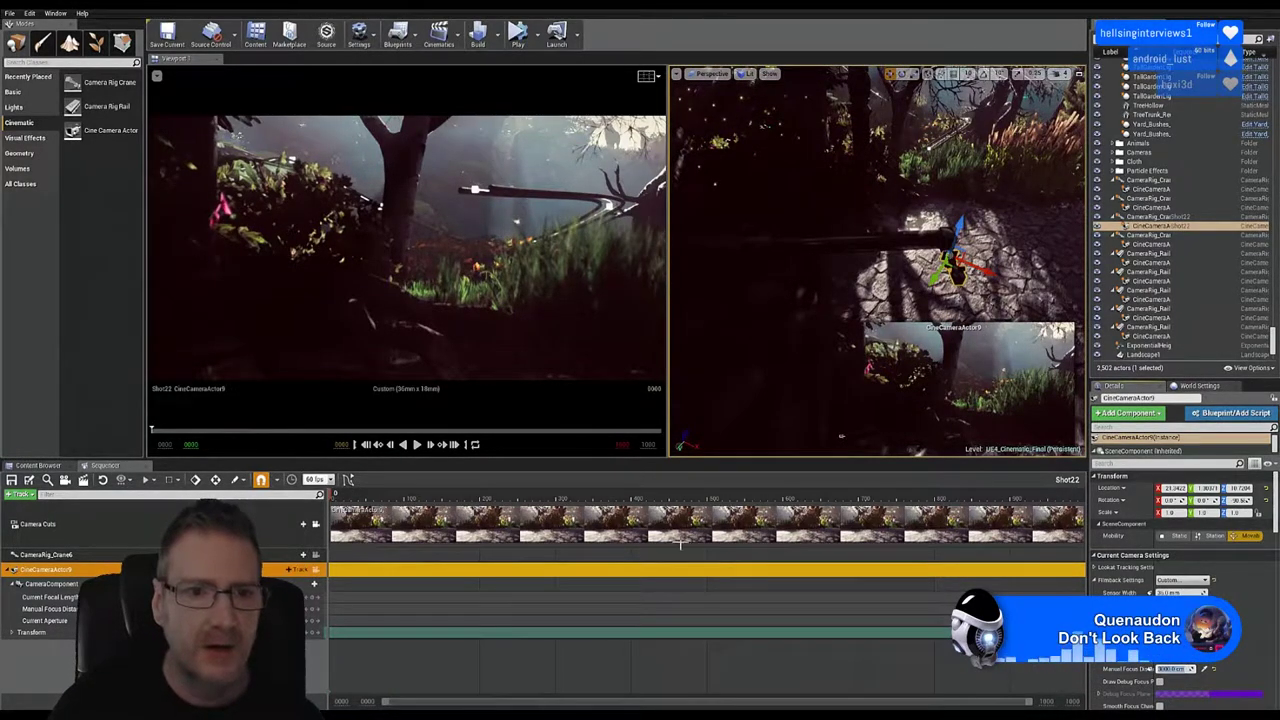
Step: Move the crane rig back across the paving and raise it to about Z 84 to frame the tree, grass and reeds
{"action": "left_click", "coordinate": [830, 244]}
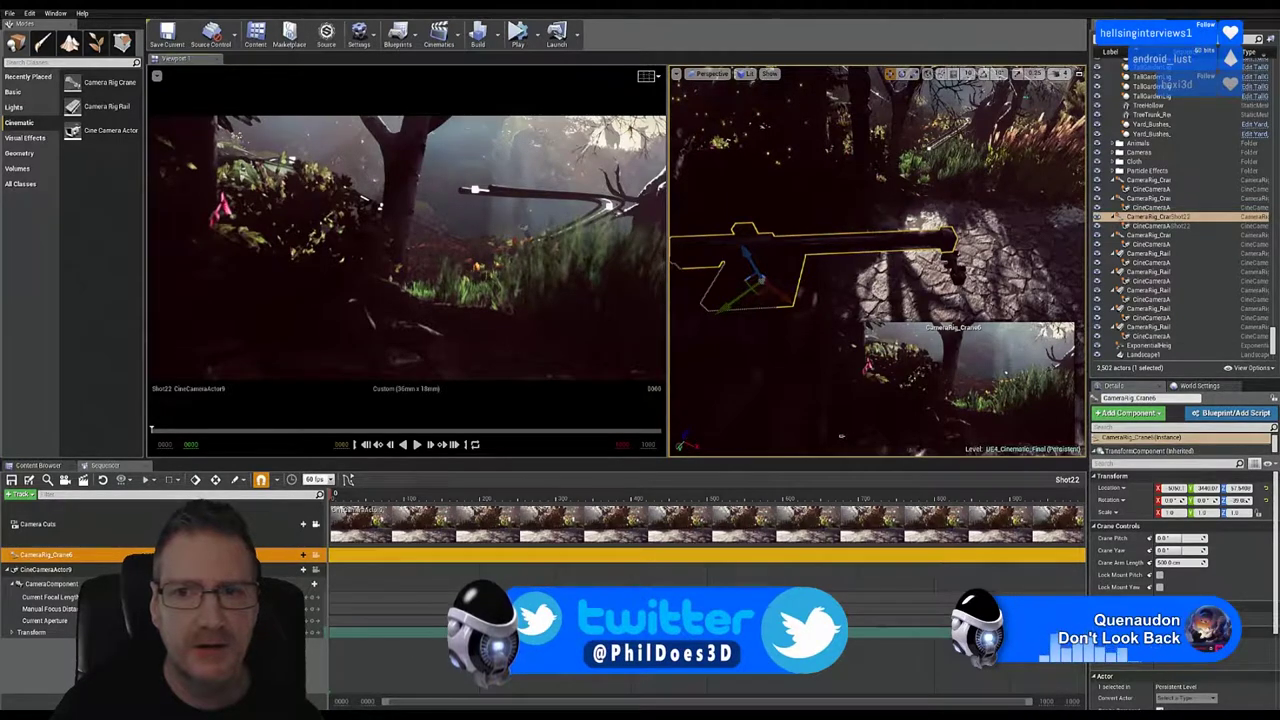
{"action": "mouse_move", "coordinate": [889, 193]}
{"action": "right_mouse_down"}
{"action": "mouse_move", "coordinate": [935, 220]}
{"action": "mouse_move", "coordinate": [938, 172]}
{"action": "mouse_move", "coordinate": [952, 180]}
{"action": "mouse_move", "coordinate": [932, 230]}
{"action": "mouse_move", "coordinate": [915, 232]}
{"action": "mouse_move", "coordinate": [915, 212]}
{"action": "mouse_move", "coordinate": [895, 200]}
{"action": "right_mouse_up"}
{"action": "right_click_drag", "start_coordinate": [972, 244], "coordinate": [751, 230]}
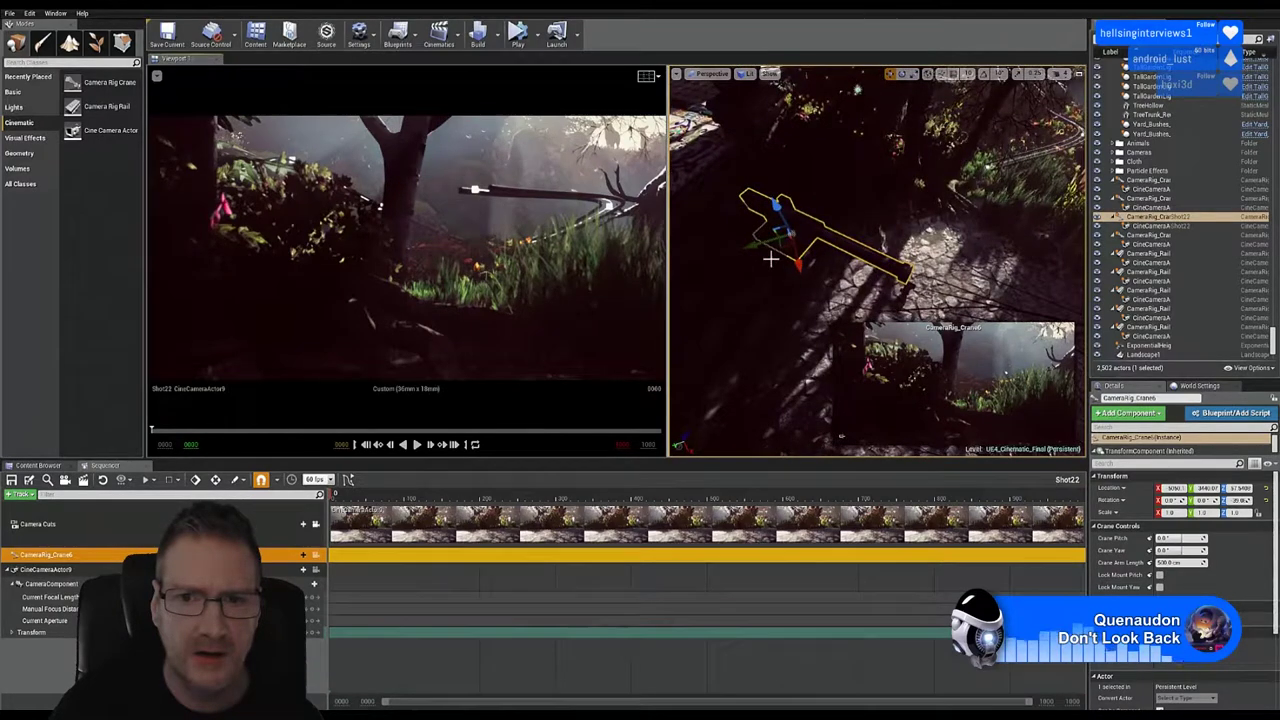
{"action": "left_click_drag", "start_coordinate": [780, 245], "coordinate": [736, 305]}
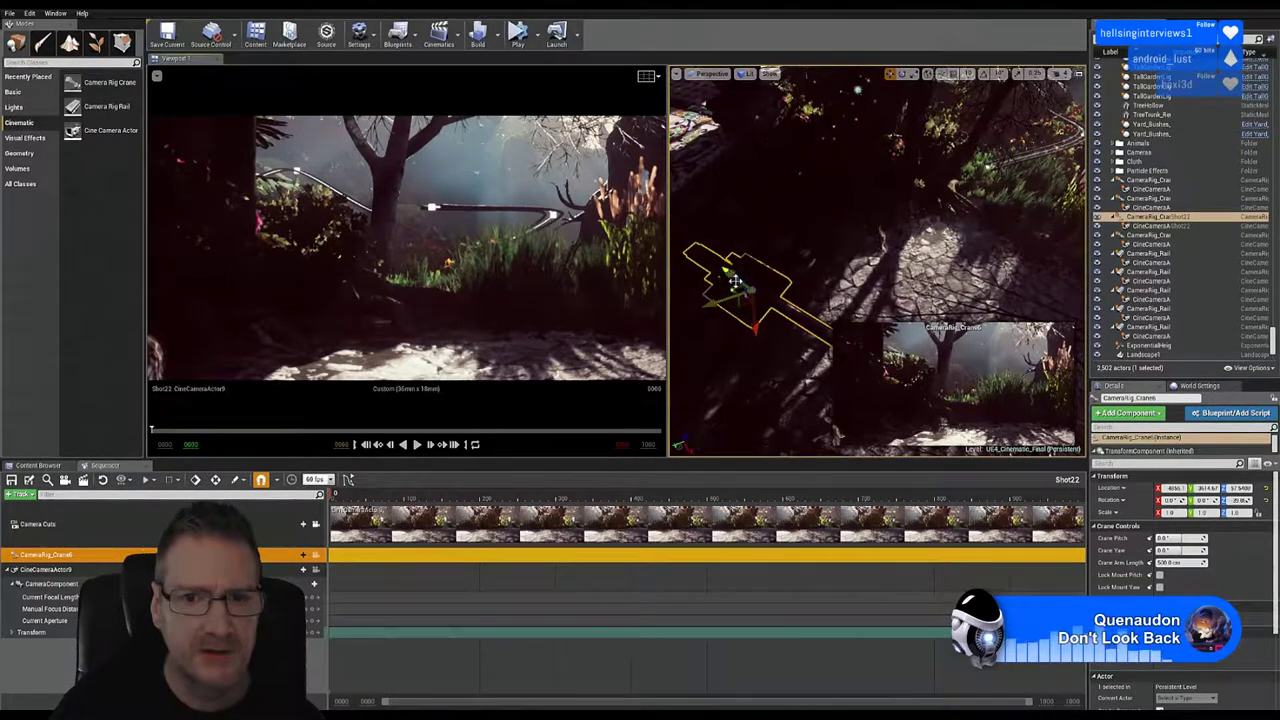
{"action": "left_click_drag", "start_coordinate": [735, 282], "coordinate": [730, 320]}
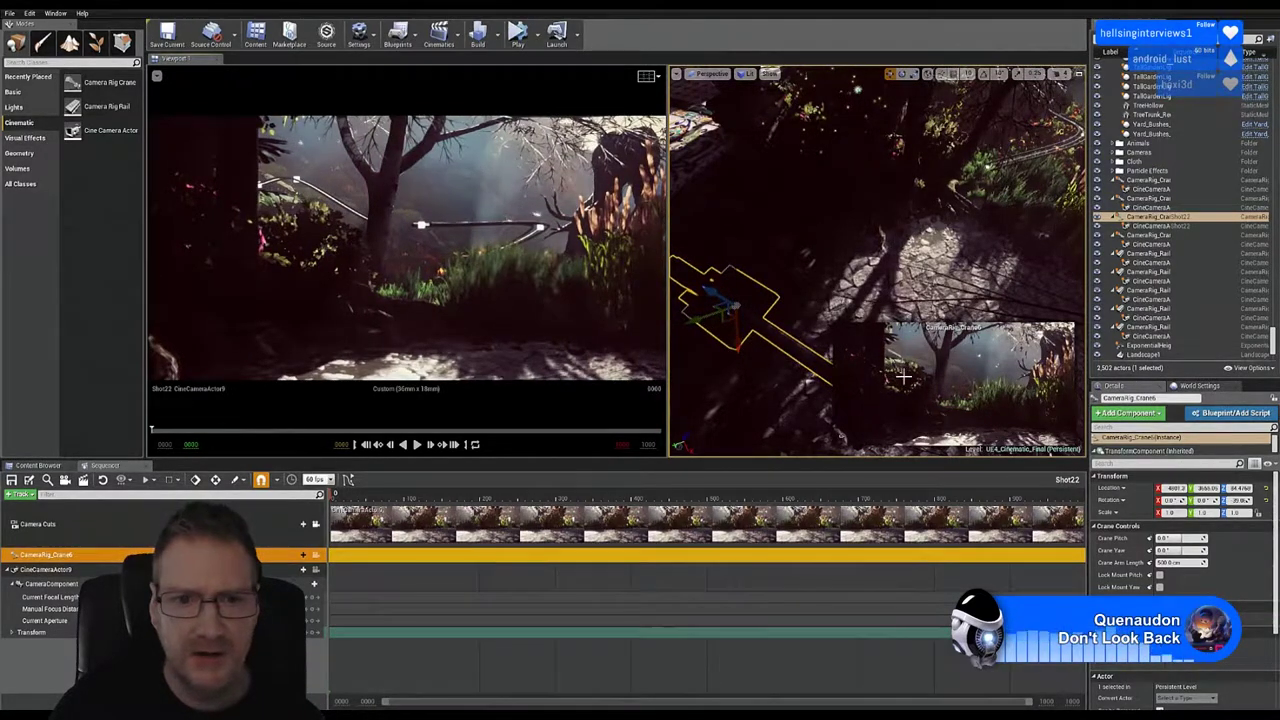
{"action": "right_click_drag", "start_coordinate": [876, 260], "coordinate": [920, 242]}
{"action": "right_click_drag", "start_coordinate": [802, 222], "coordinate": [823, 214]}
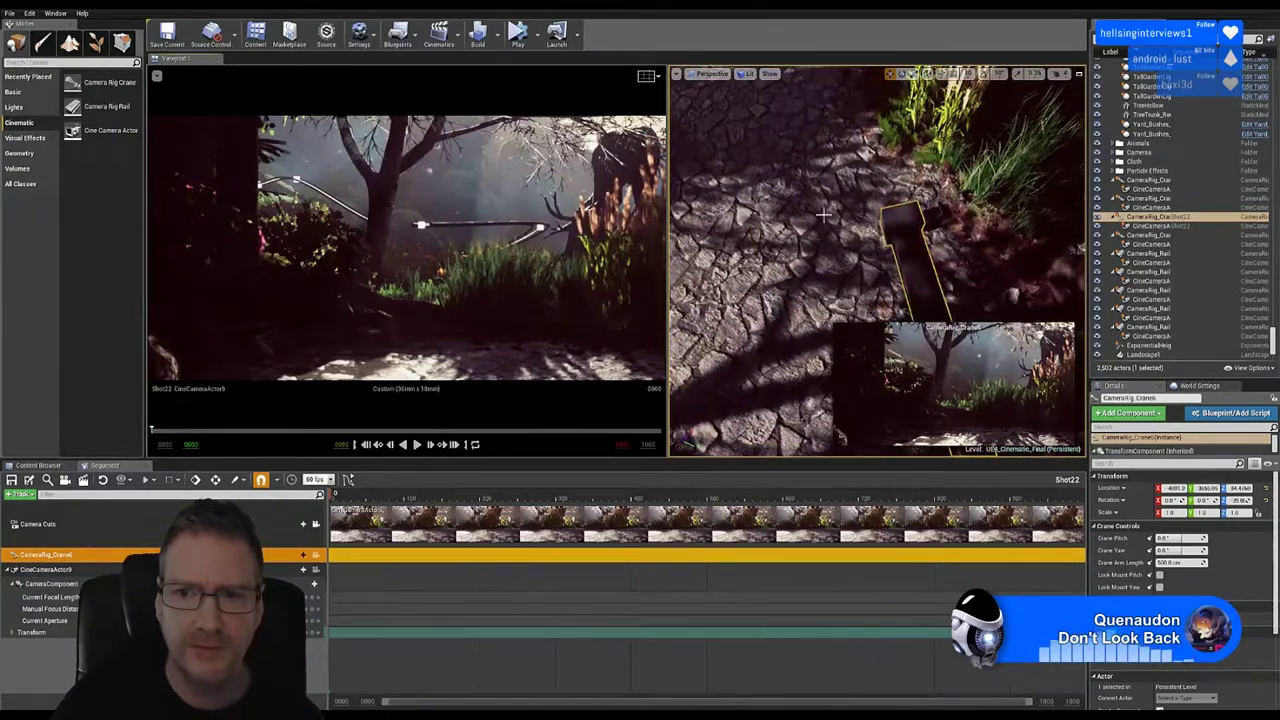
{"action": "left_click", "coordinate": [940, 214]}
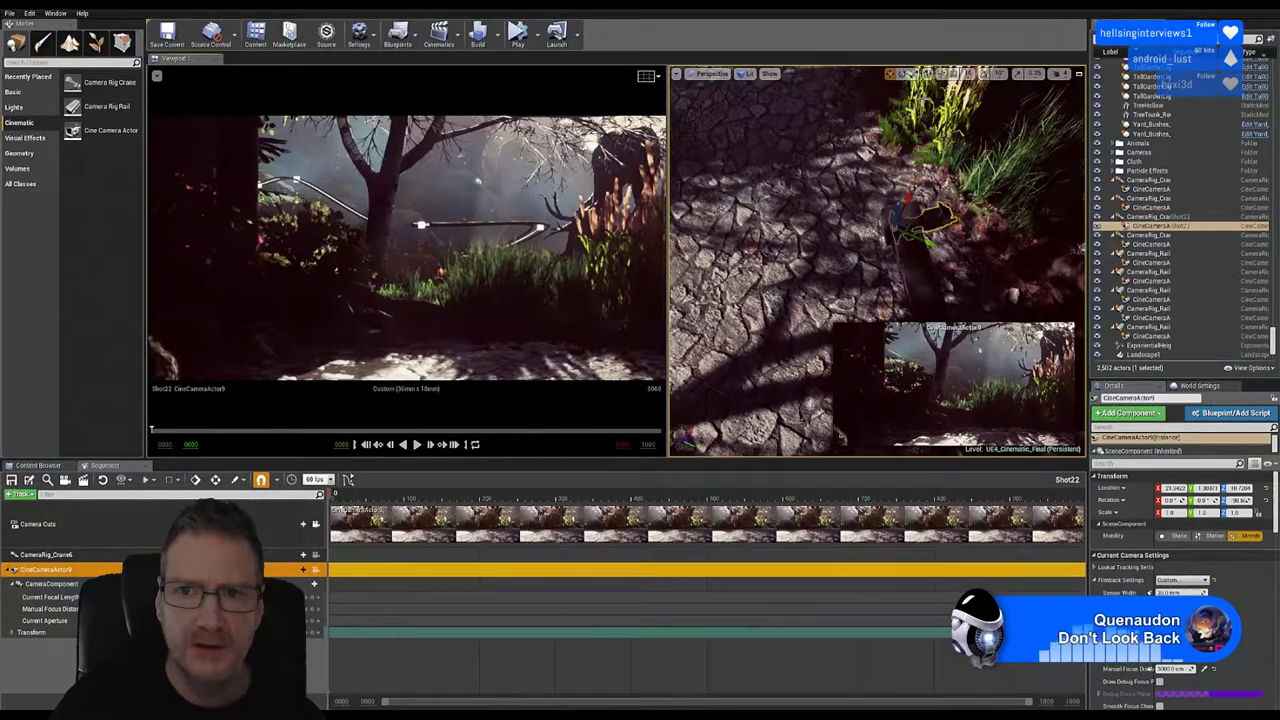
{"action": "left_click", "coordinate": [902, 78]}
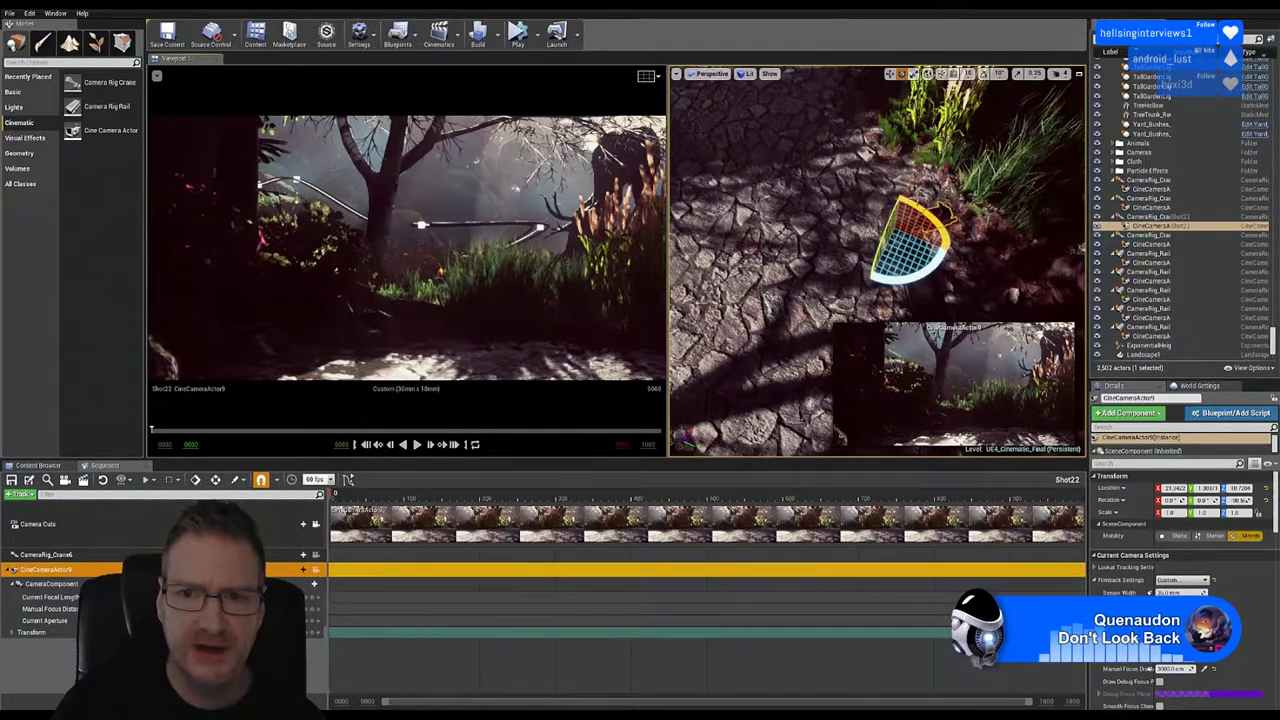
{"action": "right_click_drag", "start_coordinate": [809, 251], "coordinate": [882, 234]}
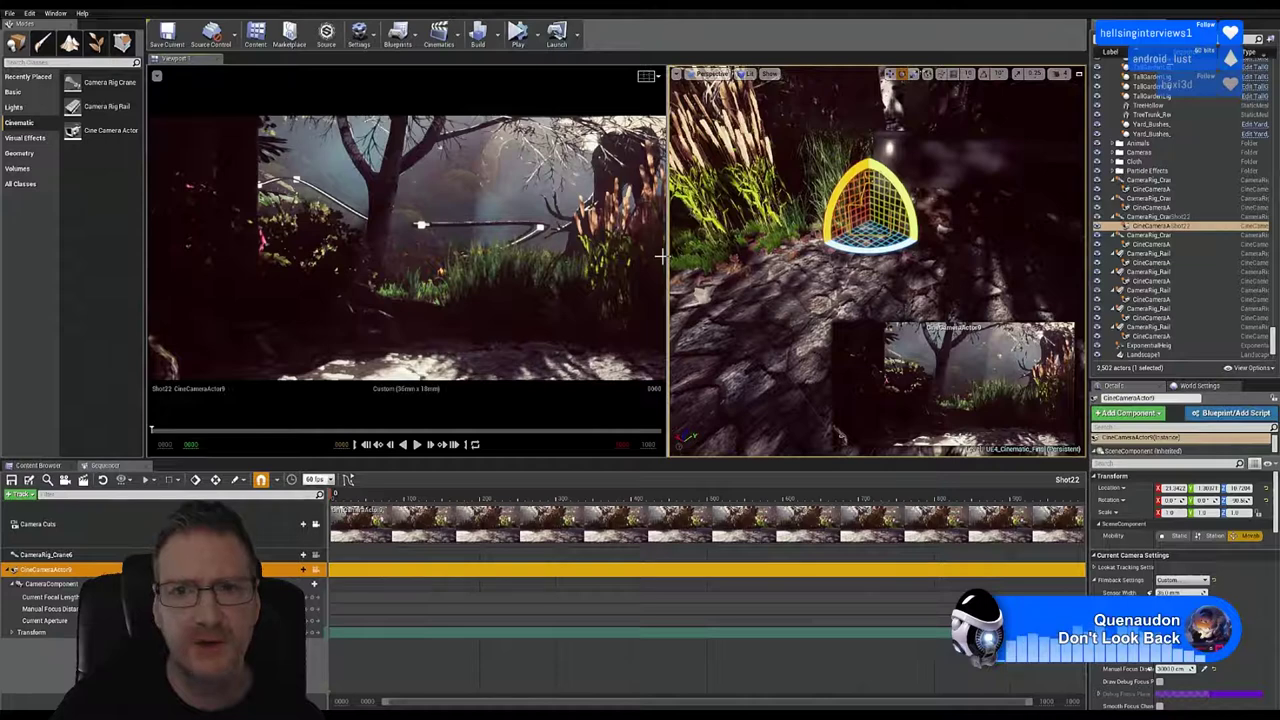
{"action": "left_click", "coordinate": [889, 74]}
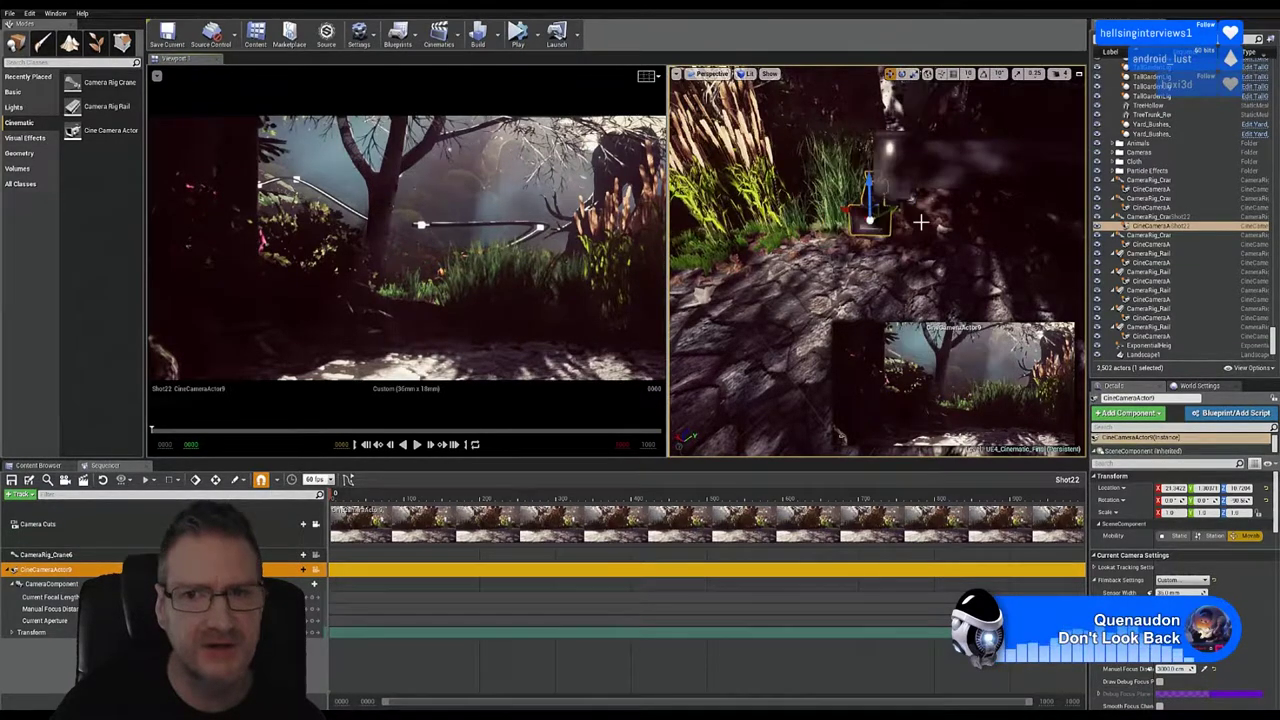
Step: Try lifting the crane arm with a Crane Pitch of about 6.9°, and return the pitch to 0
{"action": "left_click", "coordinate": [955, 158]}
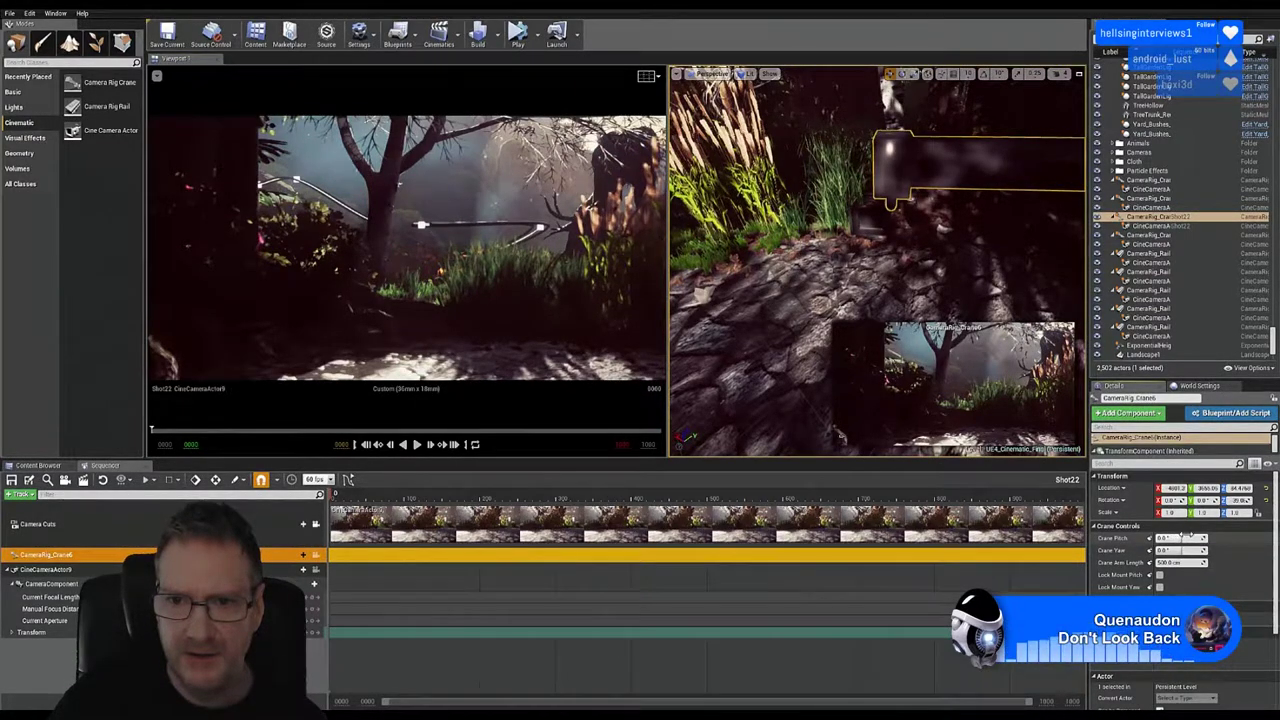
{"action": "mouse_move", "coordinate": [1185, 537]}
{"action": "left_mouse_down"}
{"action": "mouse_move", "coordinate": [1215, 537]}
{"action": "mouse_move", "coordinate": [1170, 537]}
{"action": "left_mouse_up"}
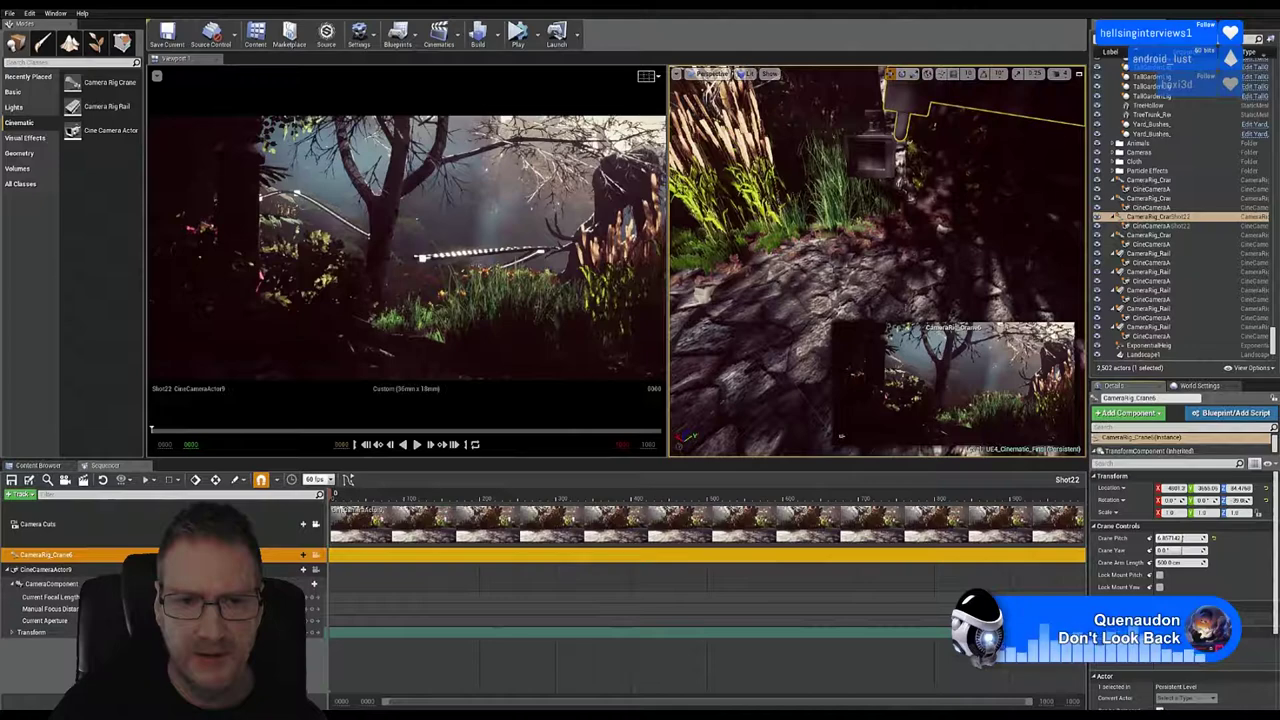
{"action": "left_click_drag", "start_coordinate": [1170, 537], "coordinate": [1170, 537]}
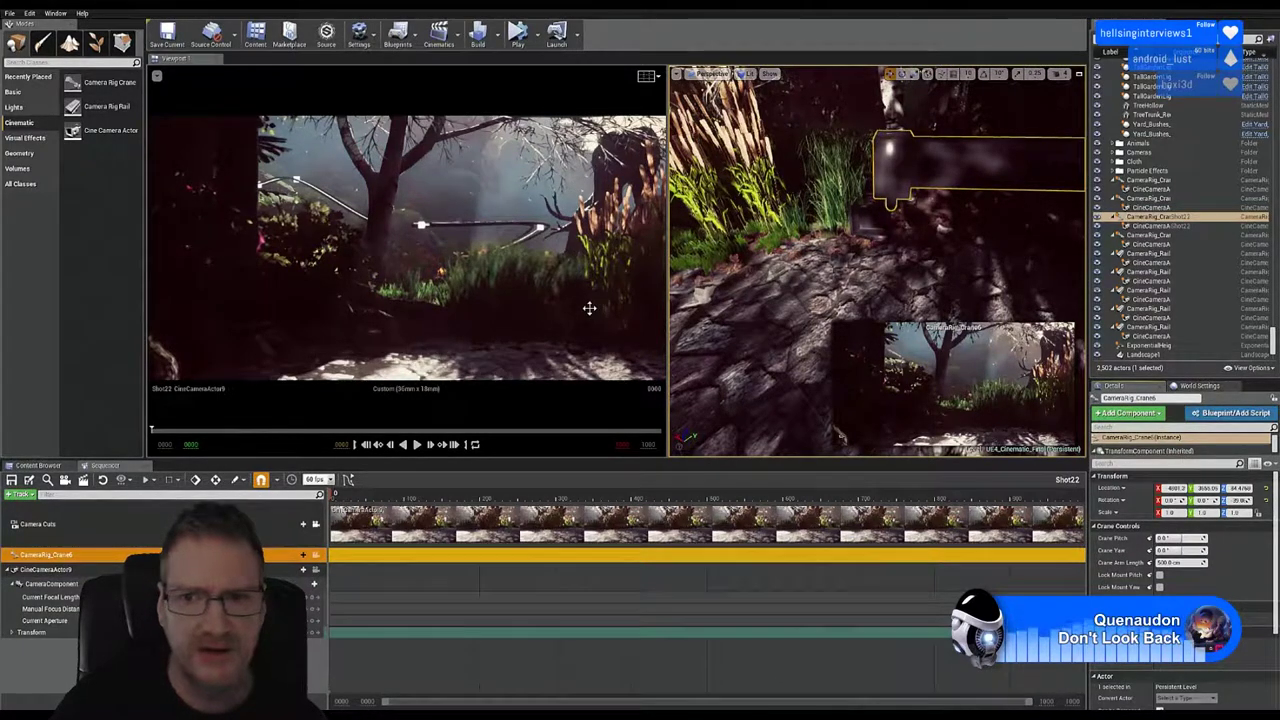
{"action": "right_click_drag", "start_coordinate": [852, 267], "coordinate": [852, 267]}
{"action": "right_click_drag", "start_coordinate": [778, 198], "coordinate": [778, 198]}
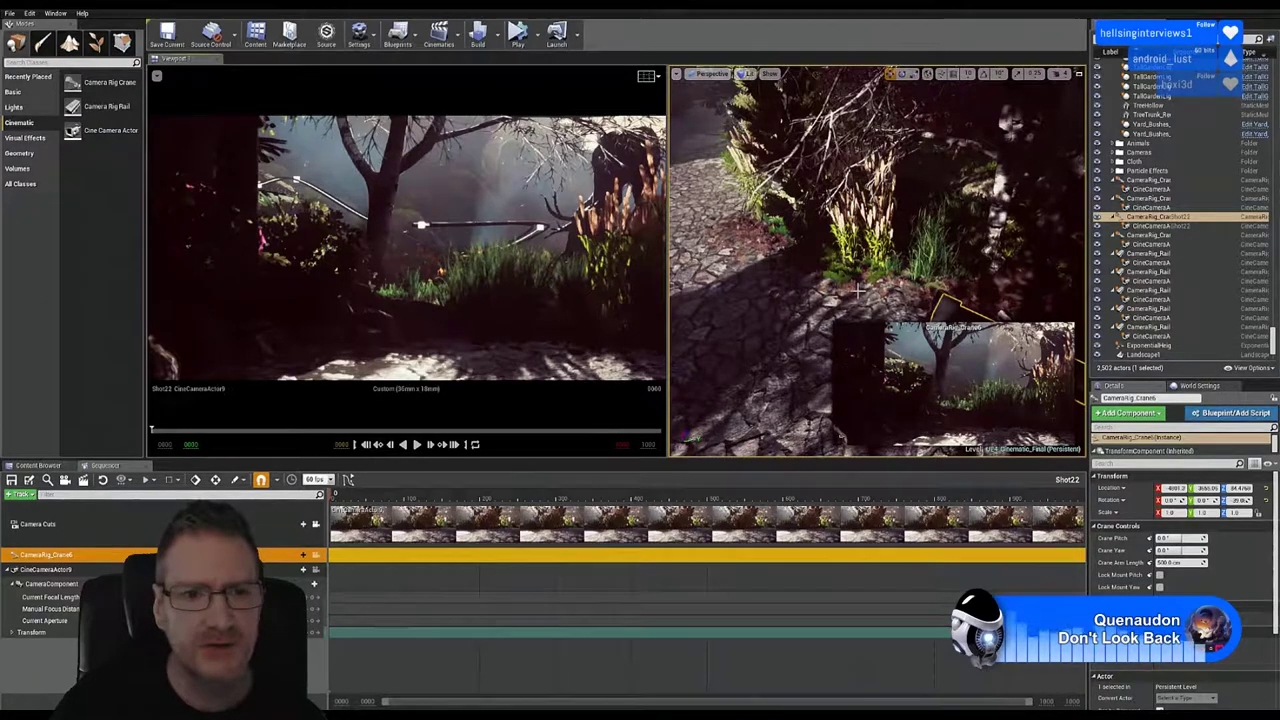
{"action": "right_click_drag", "start_coordinate": [820, 274], "coordinate": [935, 390]}
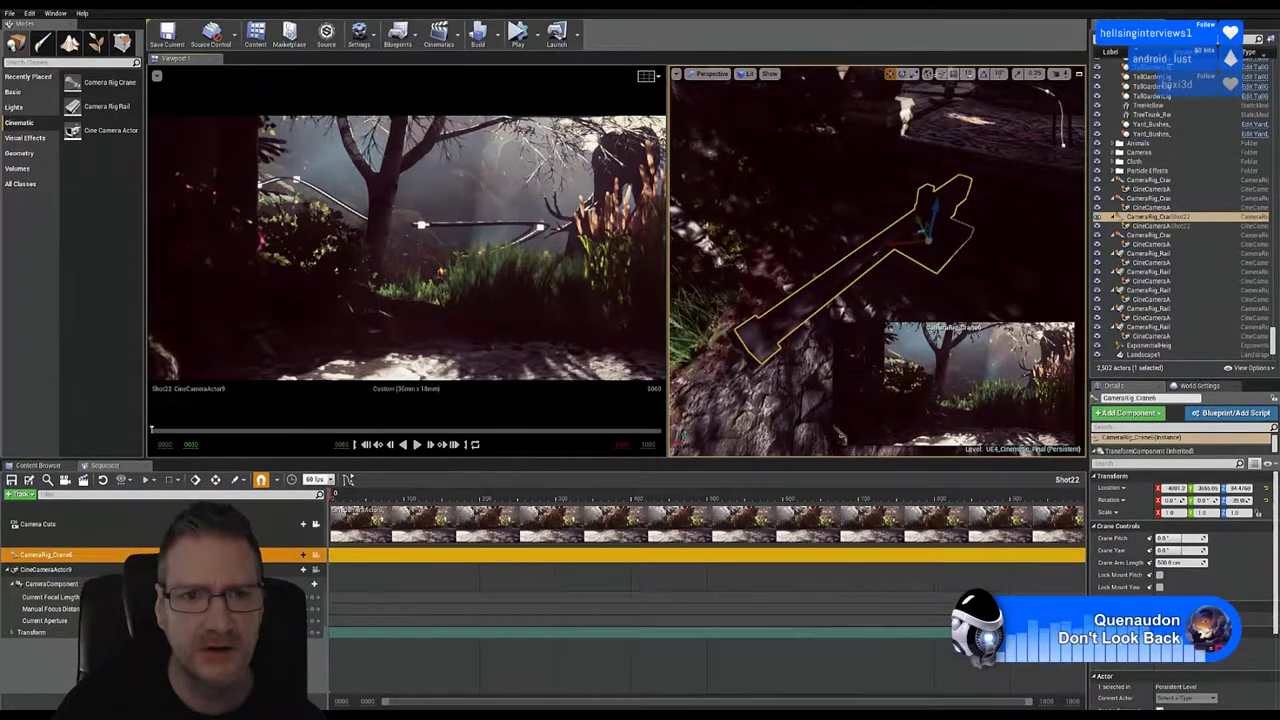
{"action": "right_click_drag", "start_coordinate": [815, 275], "coordinate": [815, 275]}
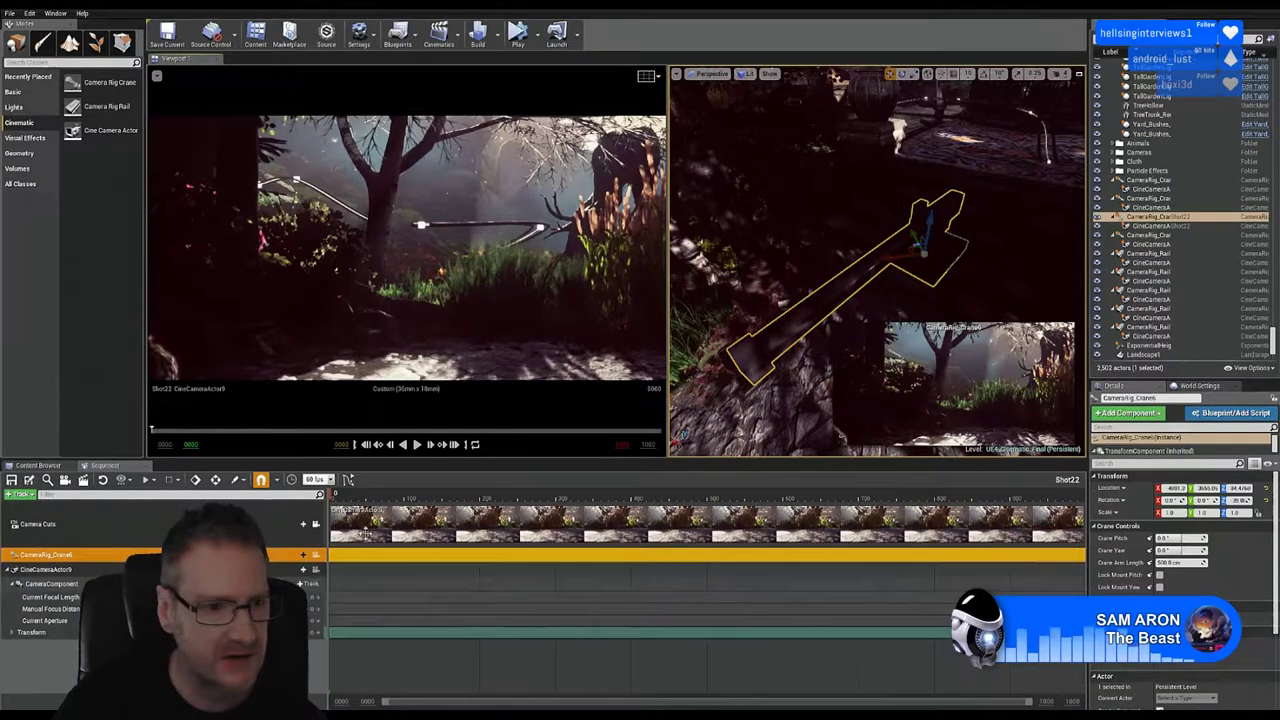
Step: Select the crane rig in Sequencer and keyframe its Crane Pitch, Crane Yaw and Crane Arm Length at frame 0
{"action": "left_click", "coordinate": [95, 570]}
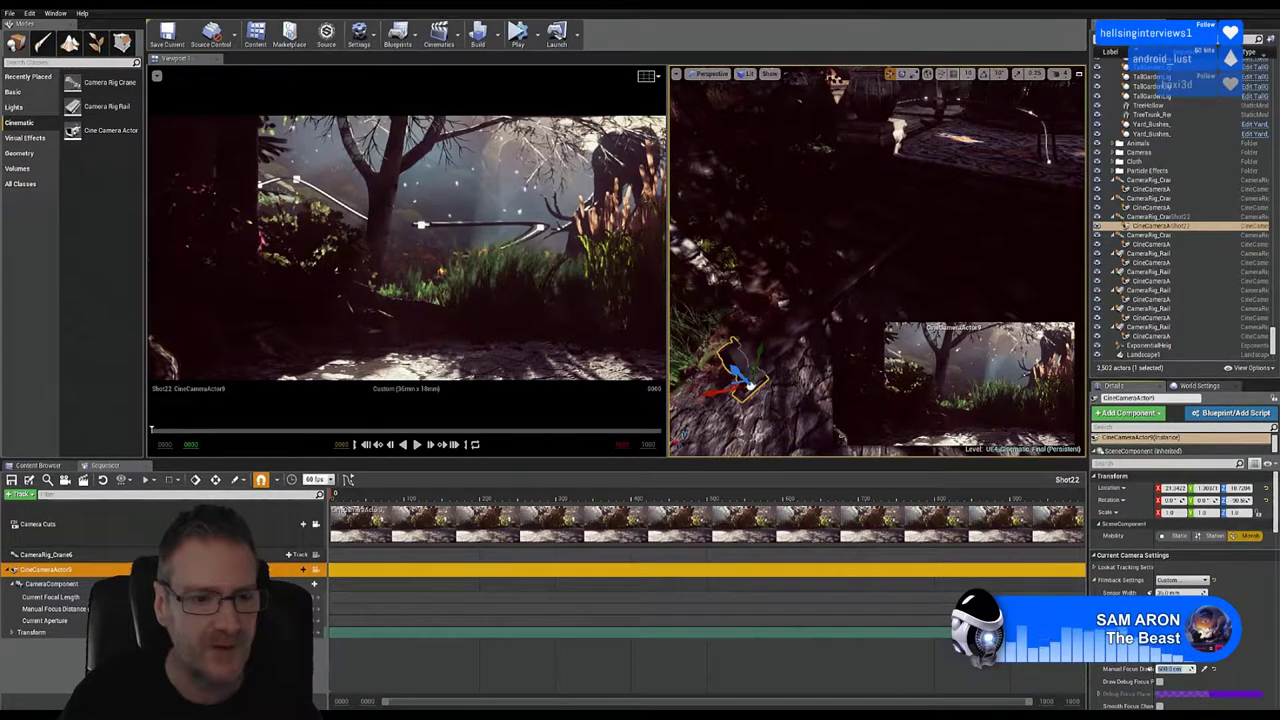
{"action": "left_click", "coordinate": [240, 554]}
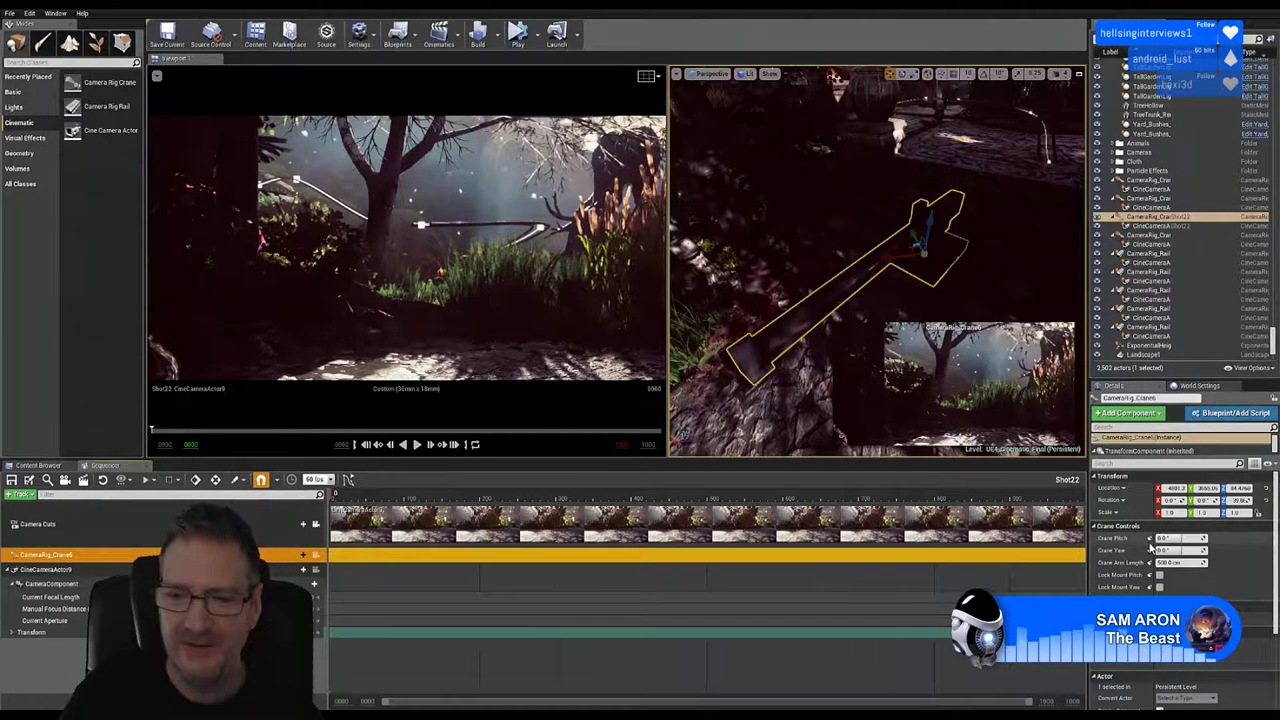
{"action": "left_click", "coordinate": [1150, 538]}
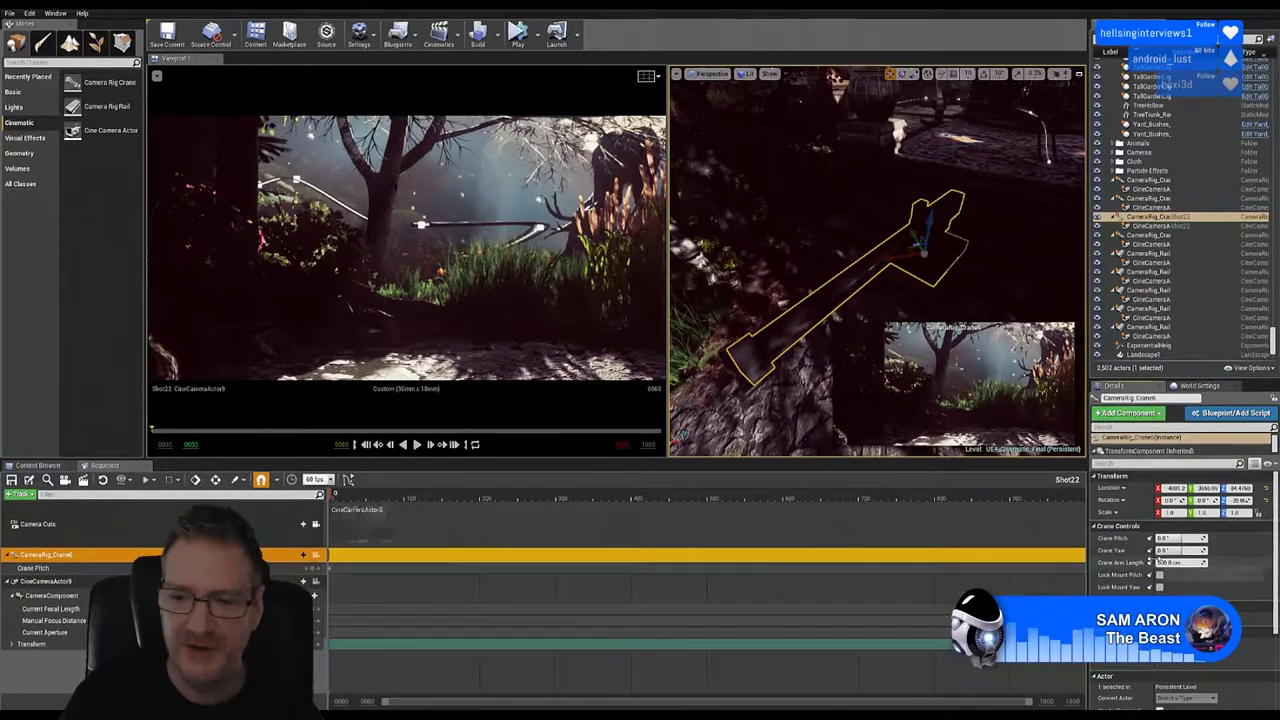
{"action": "left_click", "coordinate": [1150, 550]}
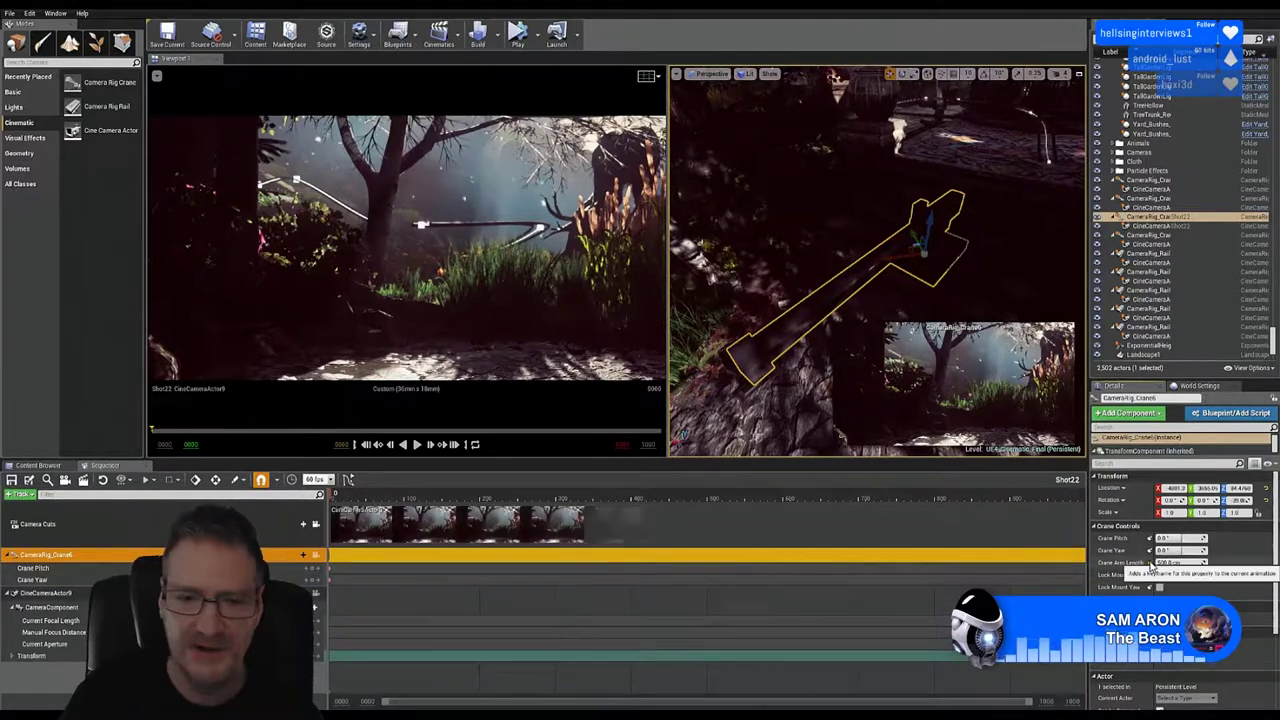
{"action": "left_click", "coordinate": [1150, 562]}
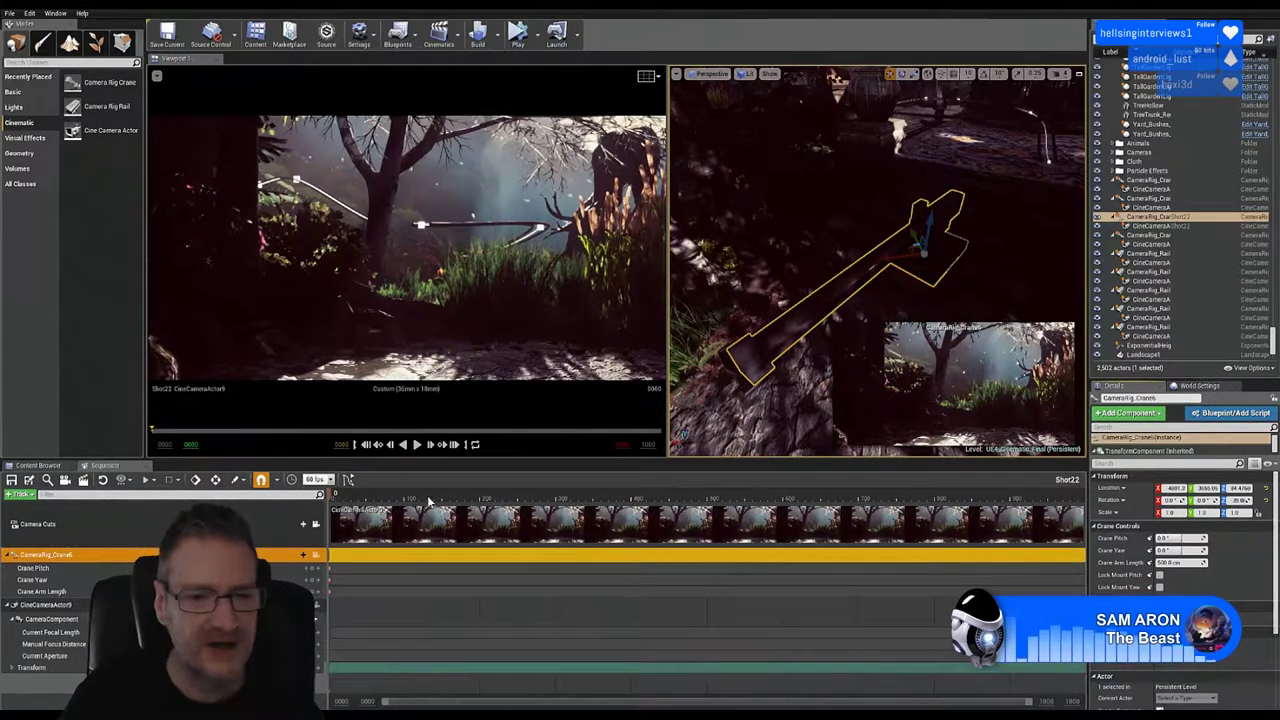
Step: At frame 1000, try extending the crane arm to about 2314 cm and raising the Crane Pitch to about 13.7°
{"action": "left_click_drag", "start_coordinate": [337, 498], "coordinate": [1087, 494]}
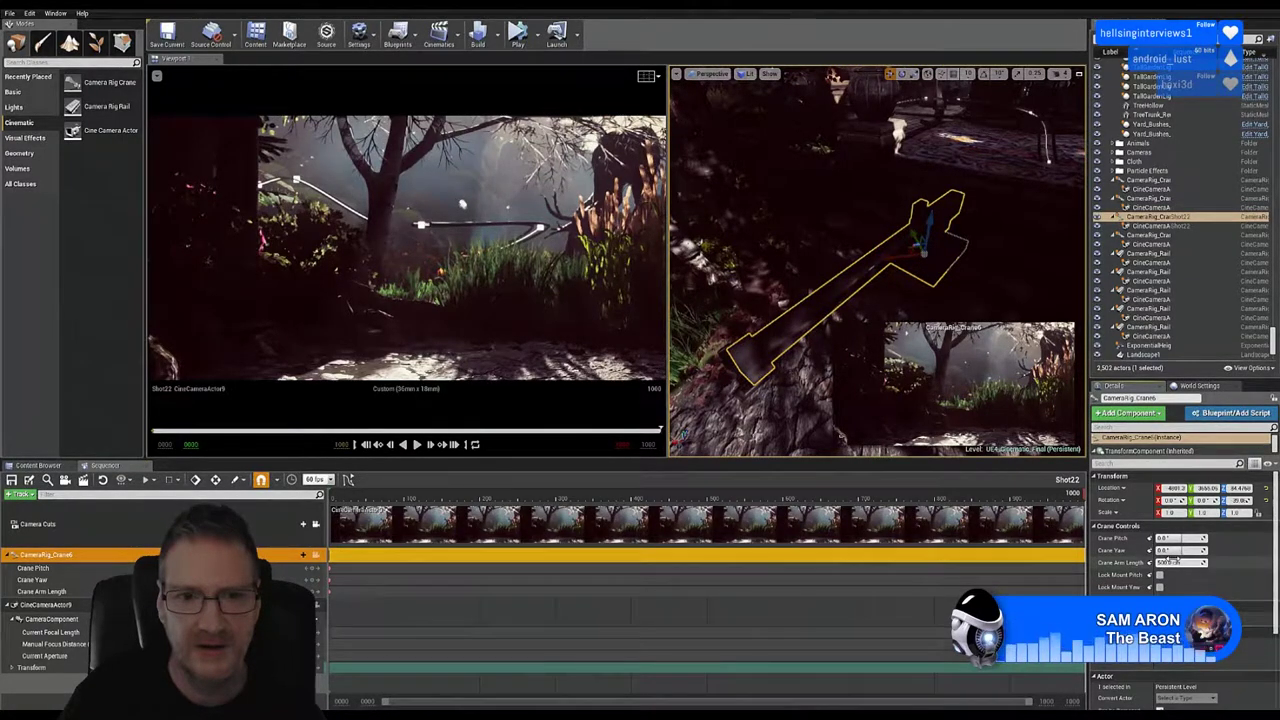
{"action": "left_click_drag", "start_coordinate": [1172, 562], "coordinate": [1256, 562]}
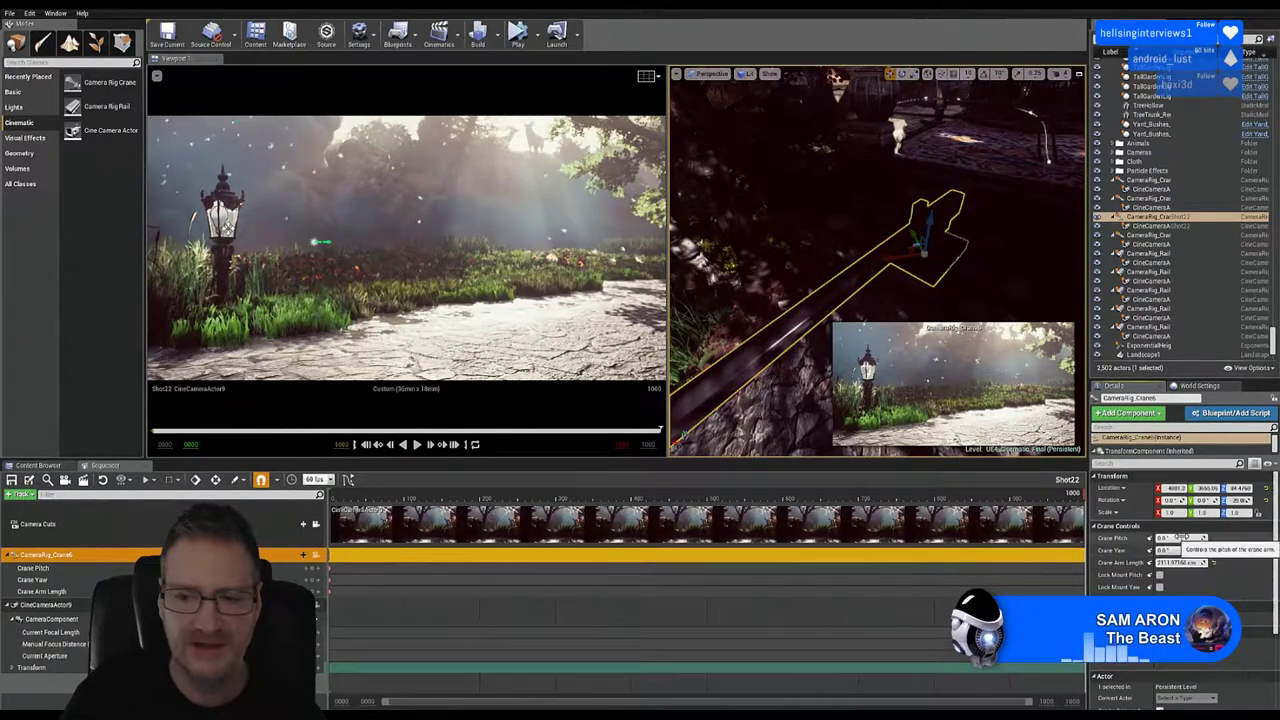
{"action": "mouse_move", "coordinate": [1182, 538]}
{"action": "left_mouse_down"}
{"action": "mouse_move", "coordinate": [1218, 538]}
{"action": "mouse_move", "coordinate": [1186, 538]}
{"action": "left_mouse_up"}
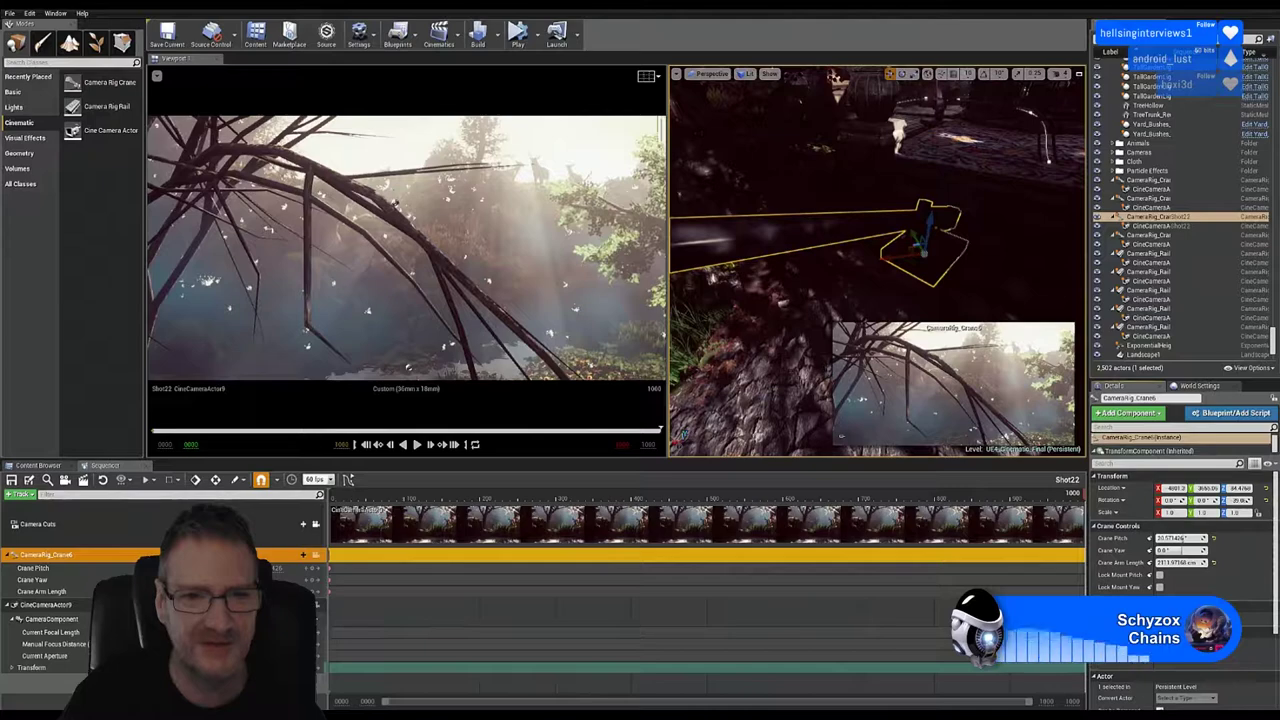
{"action": "left_click_drag", "start_coordinate": [1186, 538], "coordinate": [1170, 538]}
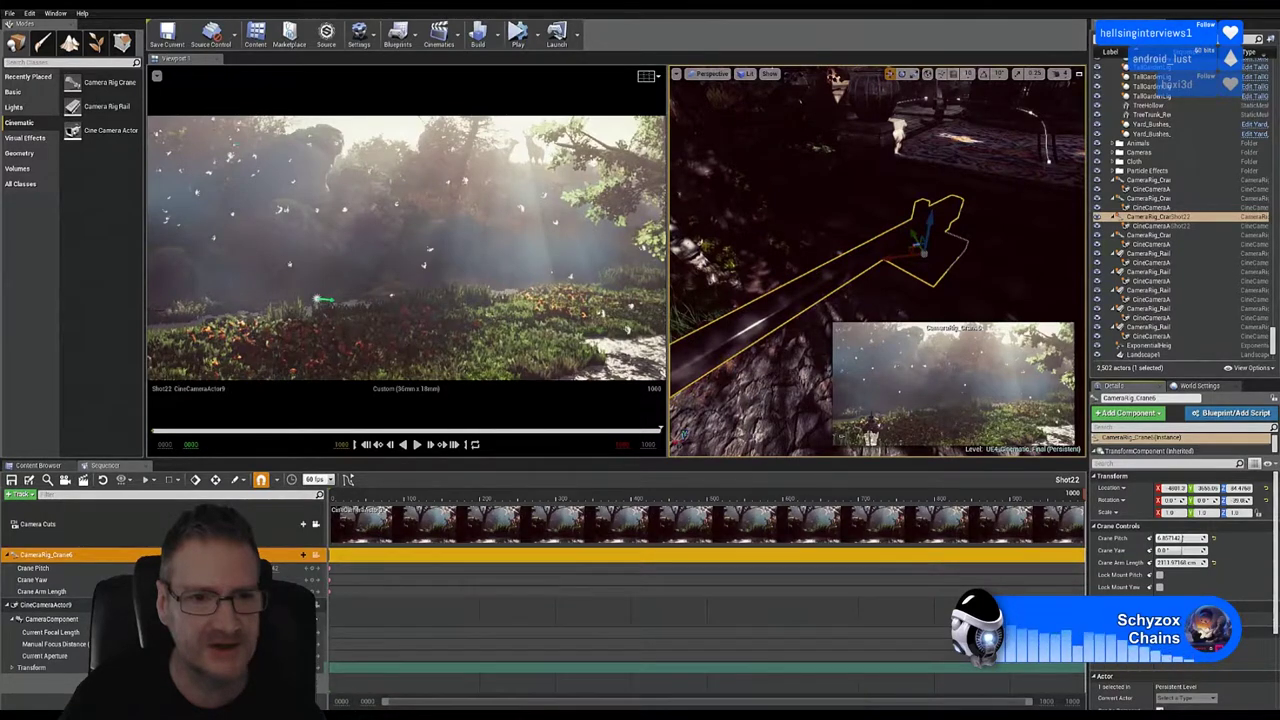
{"action": "left_click_drag", "start_coordinate": [1182, 538], "coordinate": [1184, 538]}
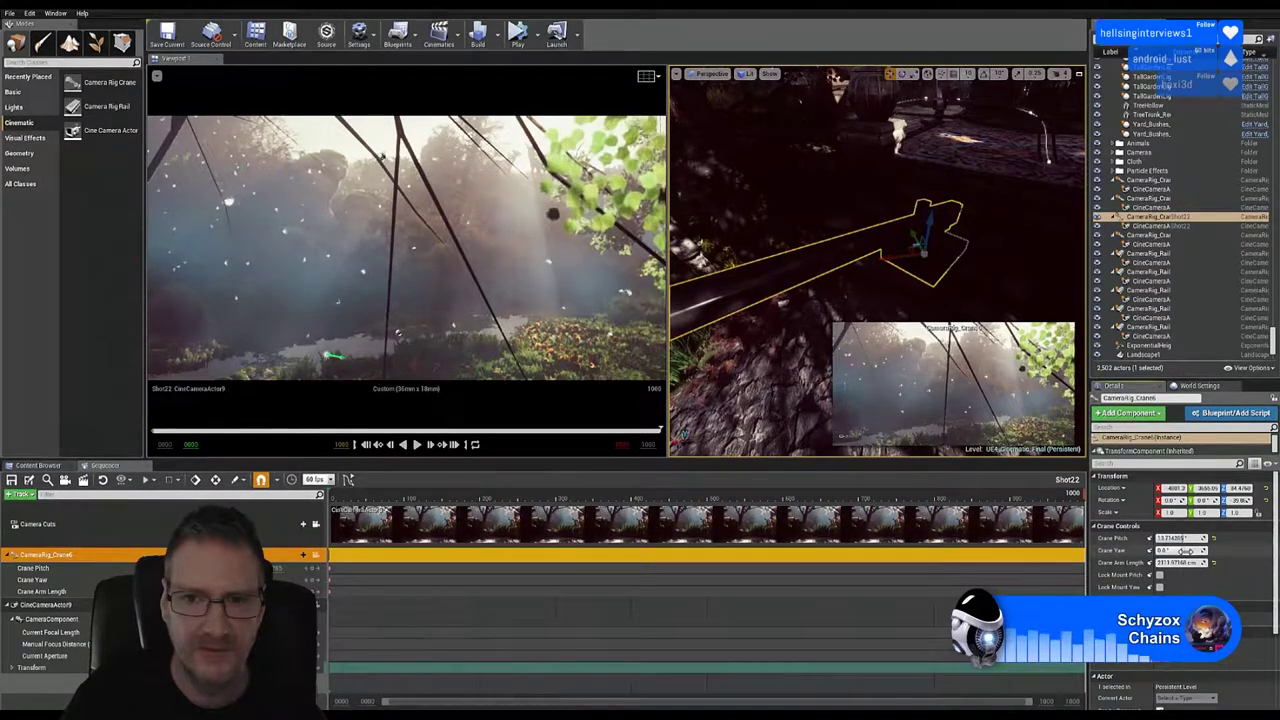
Step: Try a Crane Yaw of about 6.9° and keyframe the Crane Pitch and Crane Yaw at frame 1000
{"action": "mouse_move", "coordinate": [1182, 550]}
{"action": "left_mouse_down"}
{"action": "mouse_move", "coordinate": [1212, 551]}
{"action": "mouse_move", "coordinate": [1164, 551]}
{"action": "mouse_move", "coordinate": [1190, 550]}
{"action": "left_mouse_up"}
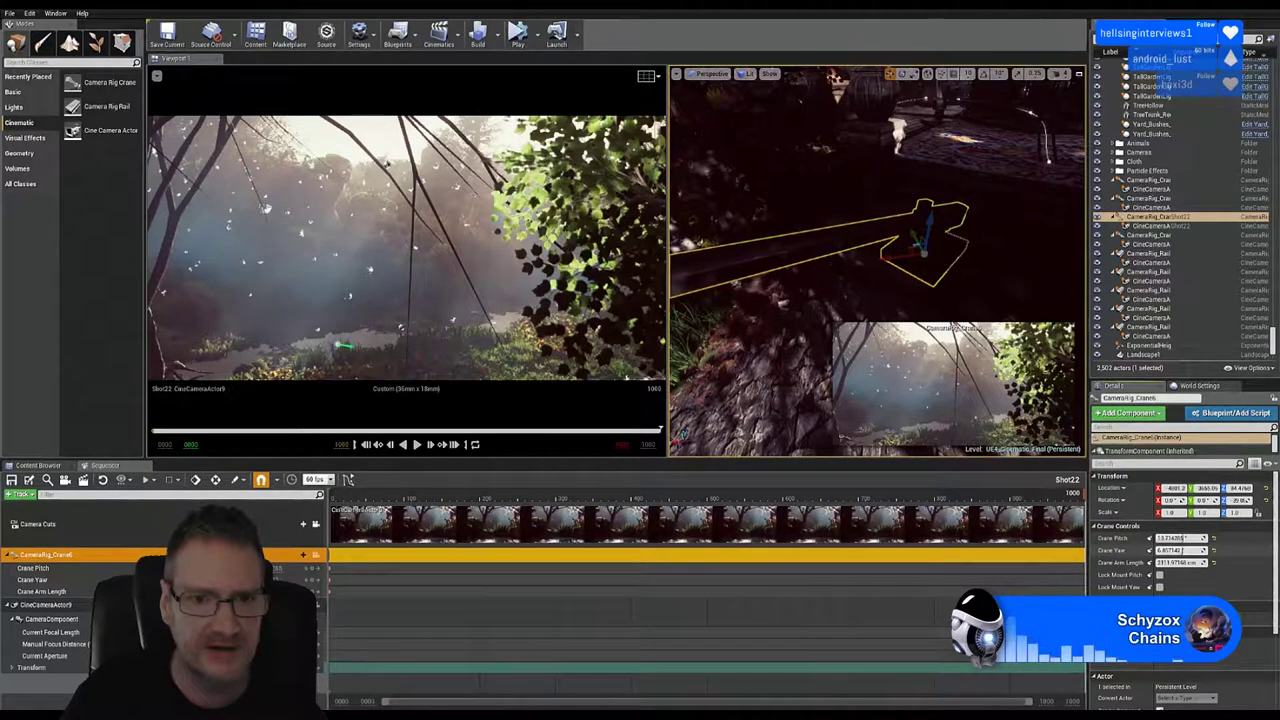
{"action": "left_click_drag", "start_coordinate": [1190, 550], "coordinate": [1180, 550]}
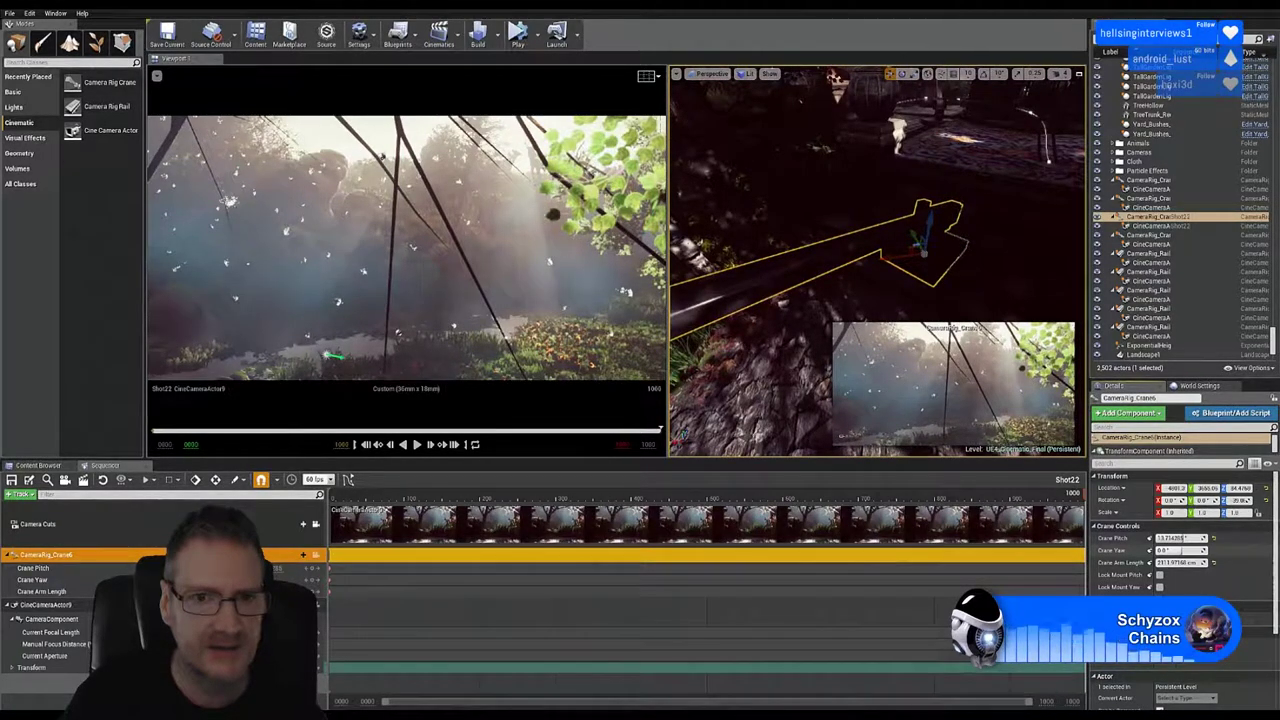
{"action": "left_click_drag", "start_coordinate": [1181, 550], "coordinate": [1183, 550]}
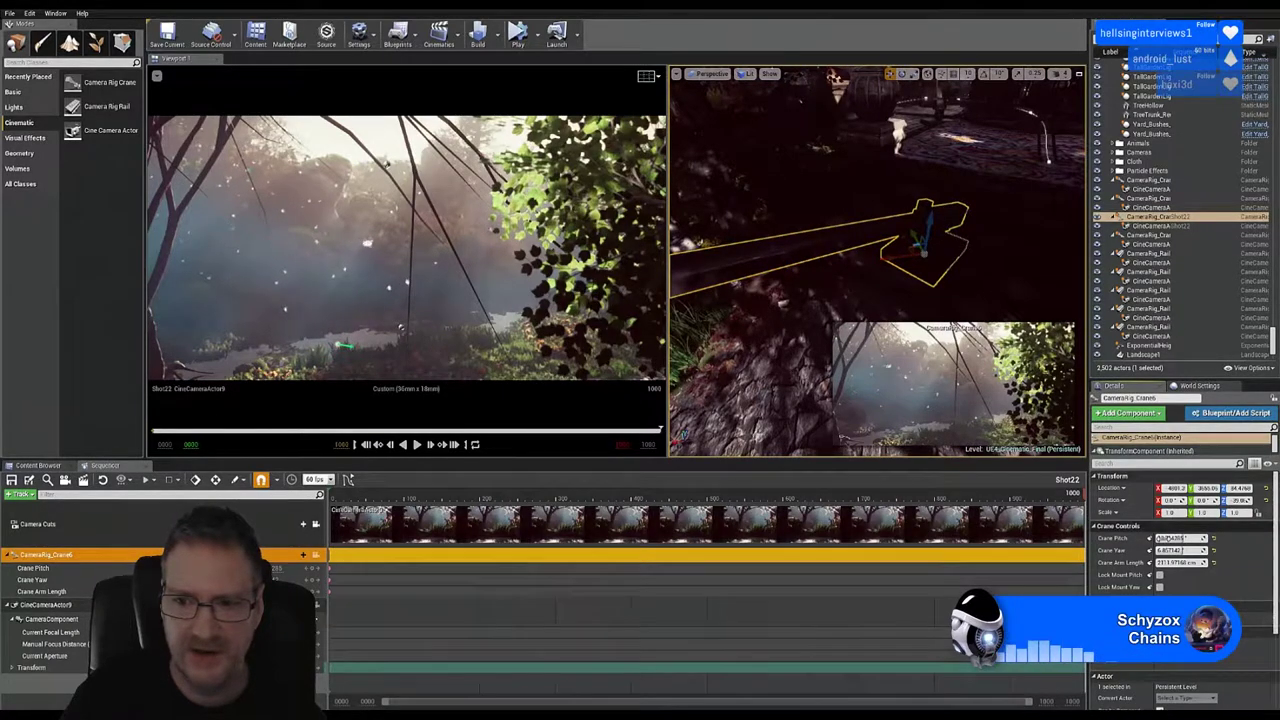
{"action": "left_click", "coordinate": [1150, 538]}
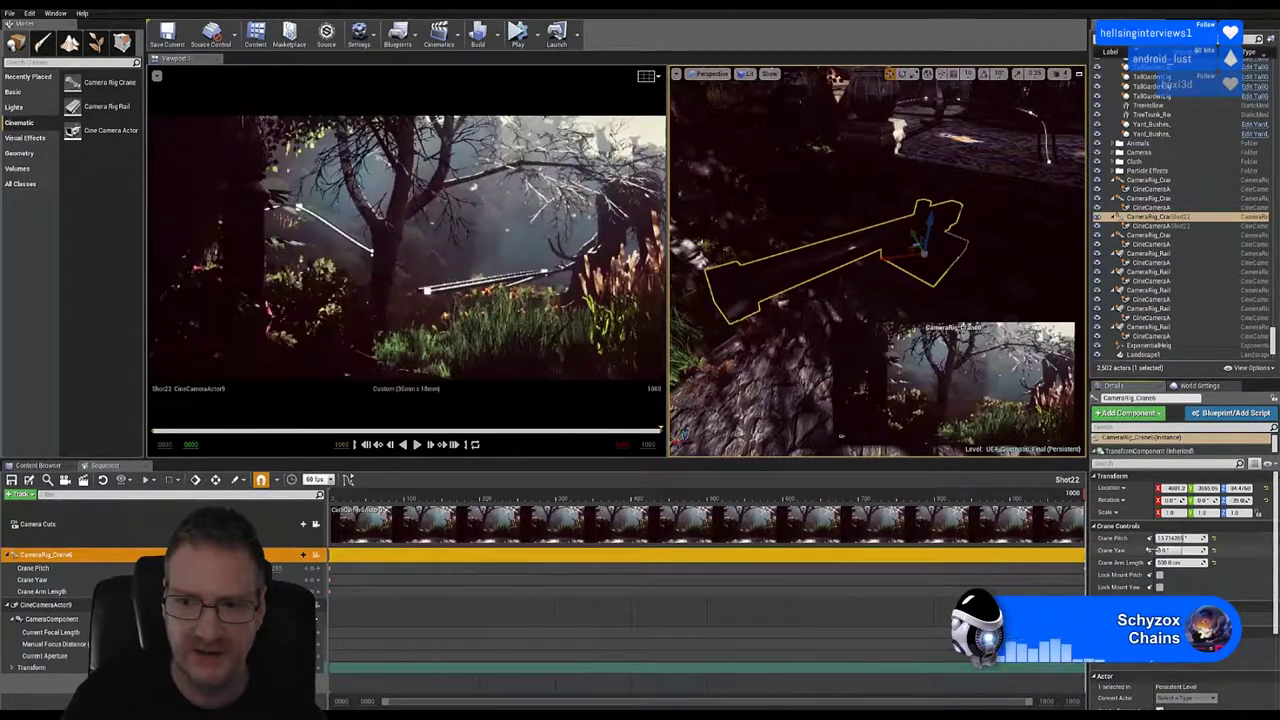
{"action": "left_click", "coordinate": [1149, 550]}
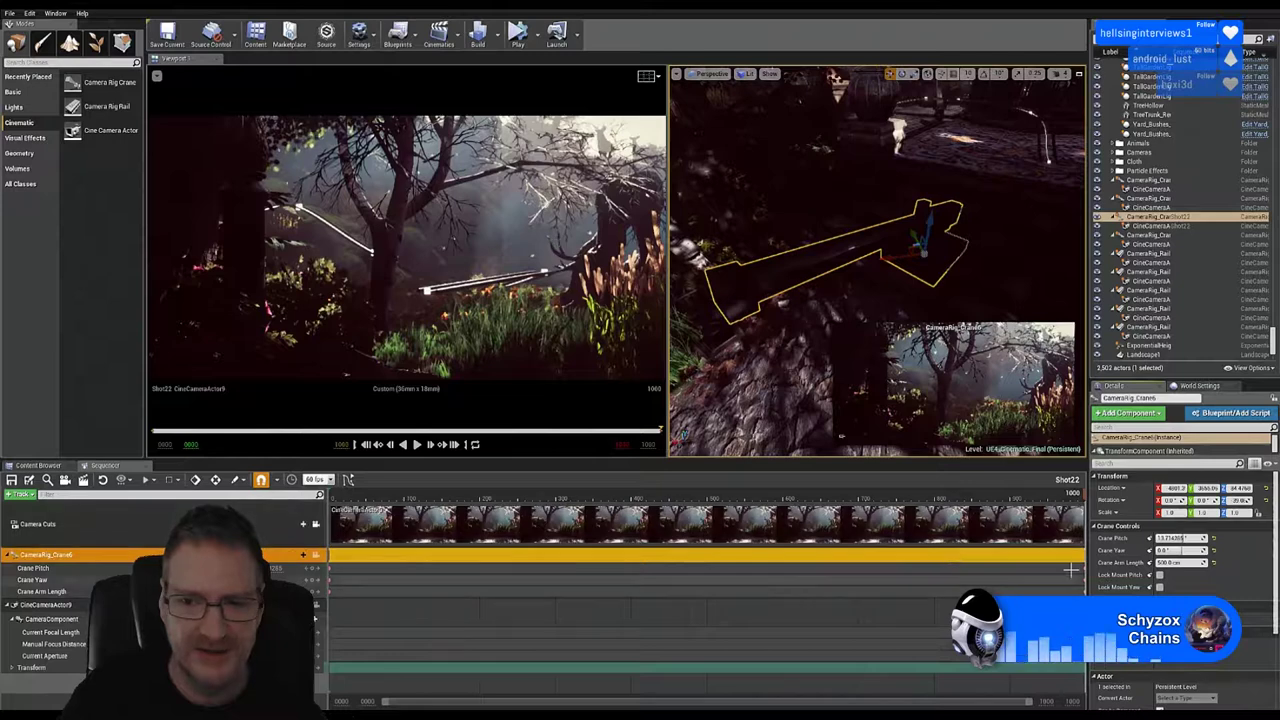
Step: Delete the crane rig's keyframes at frame 1000
{"action": "left_click", "coordinate": [1080, 497]}
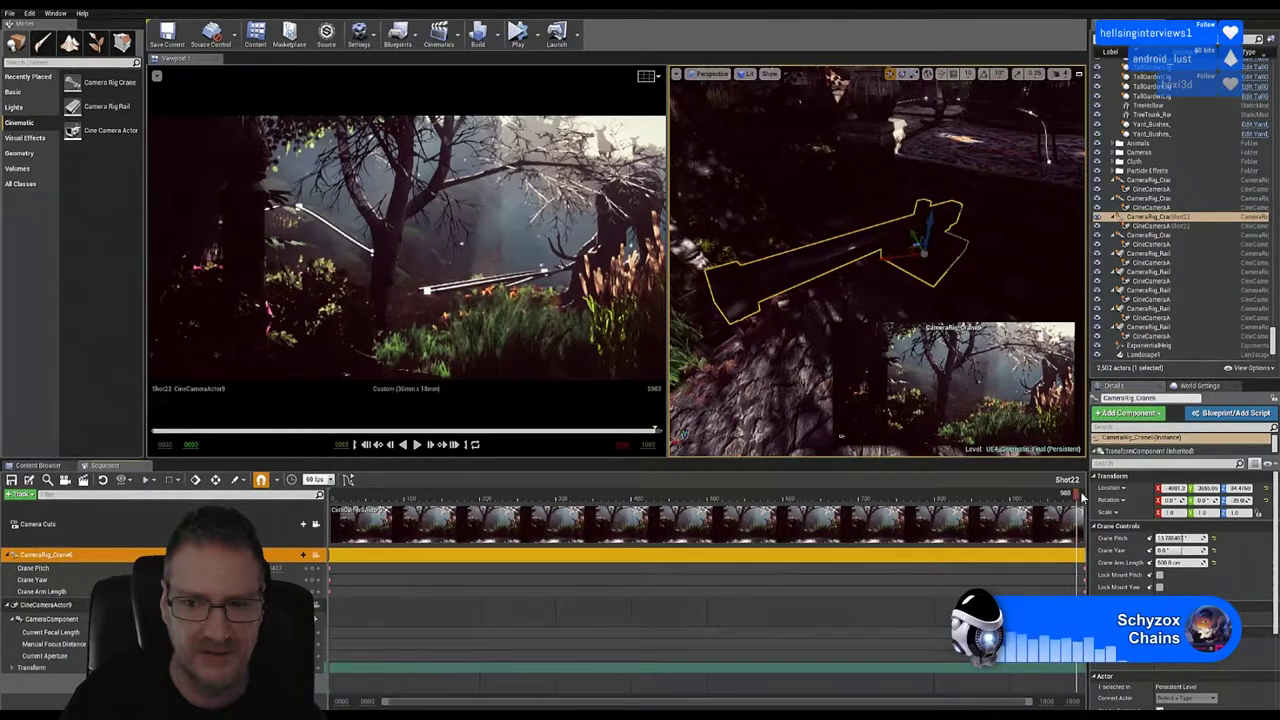
{"action": "left_click_drag", "start_coordinate": [1086, 497], "coordinate": [1093, 497]}
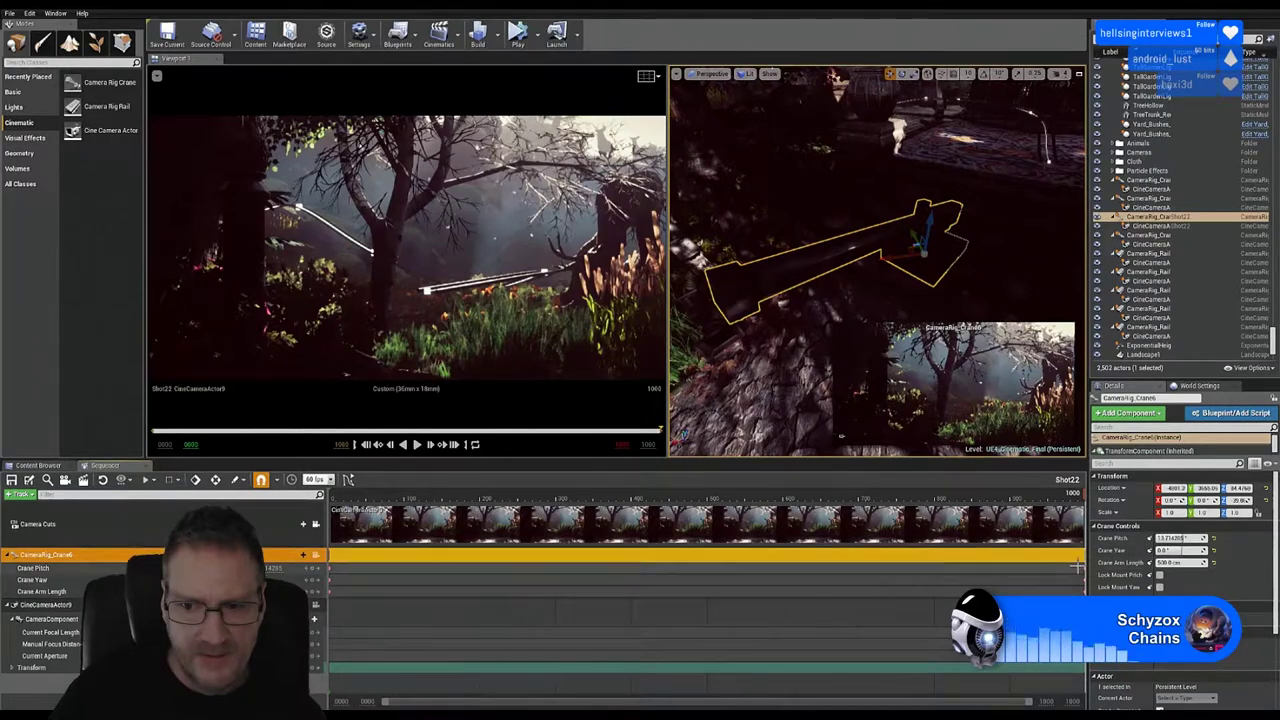
{"action": "left_click_drag", "start_coordinate": [1078, 566], "coordinate": [1088, 594]}
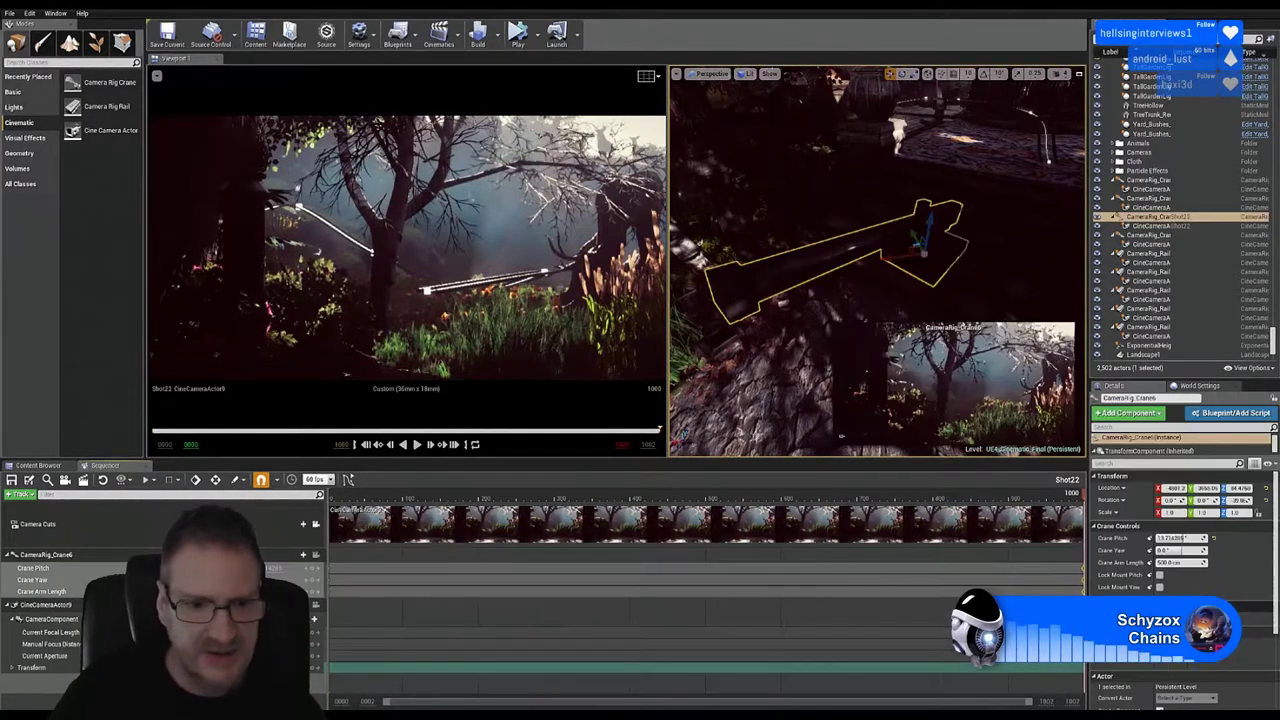
{"action": "key", "text": "Delete"}
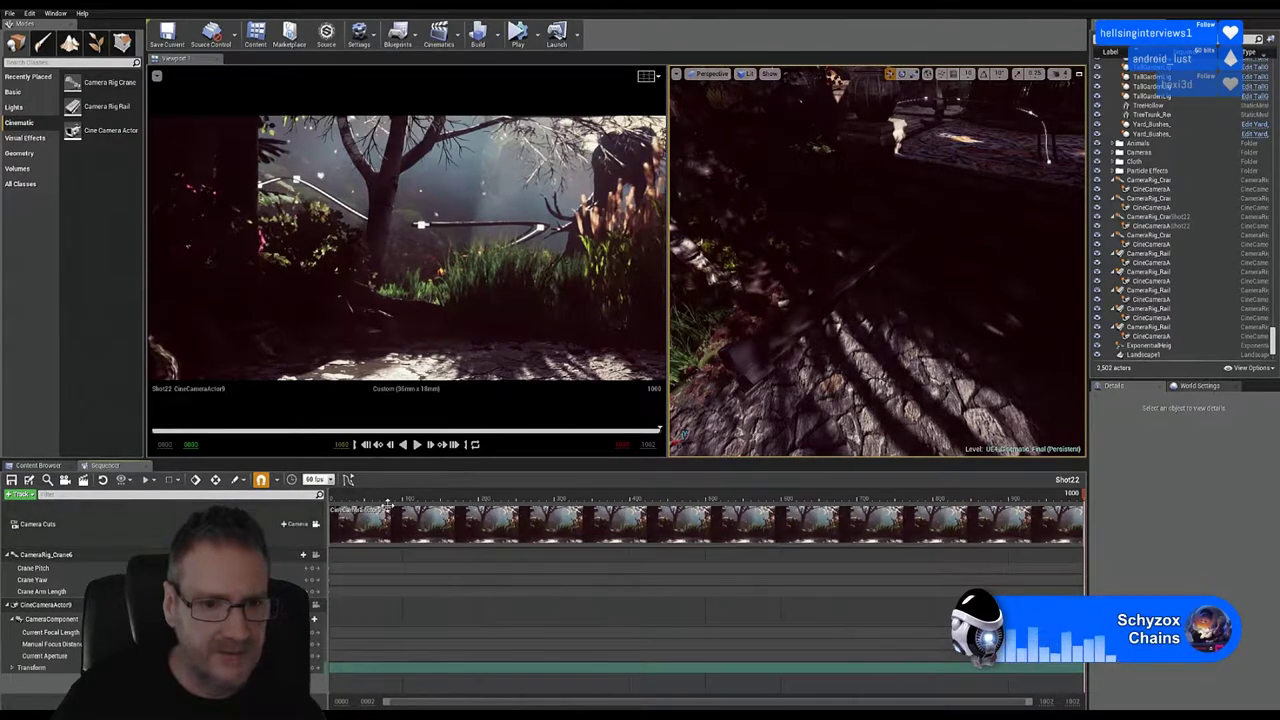
Step: Delete the Crane Pitch, Crane Yaw and Crane Arm Length keyframes at the start of the sequence
{"action": "left_click", "coordinate": [338, 497]}
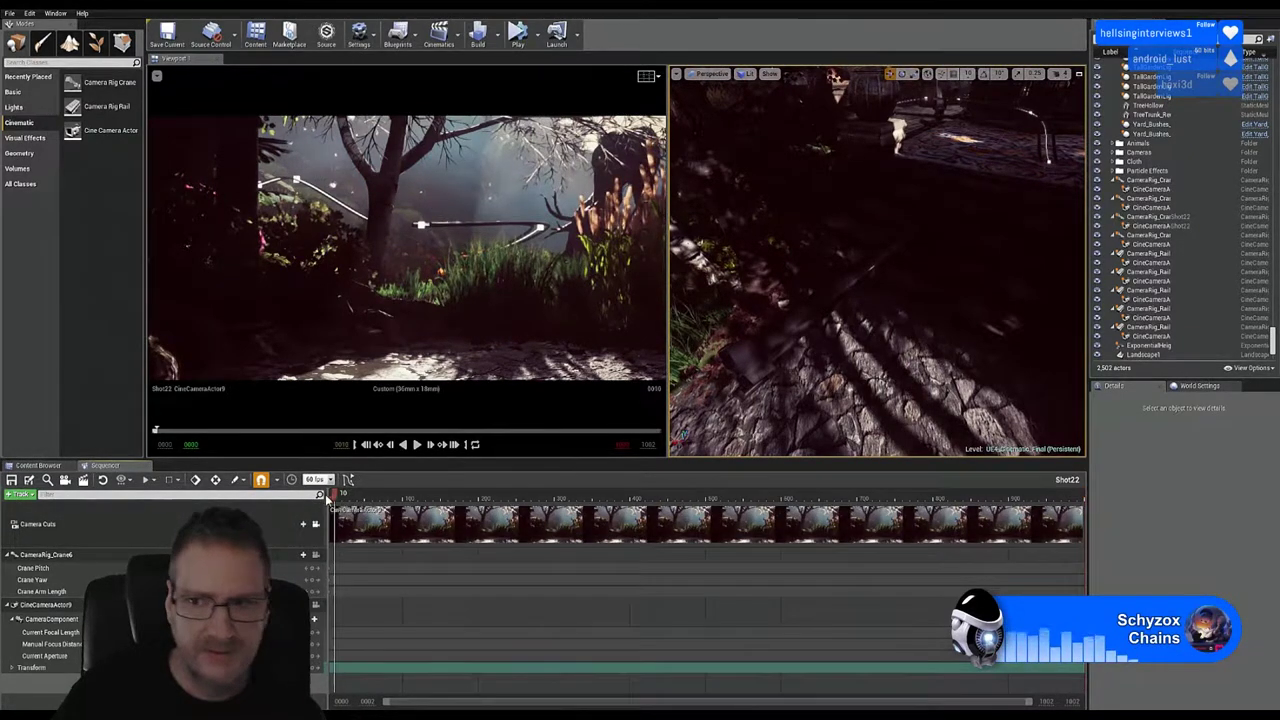
{"action": "left_click", "coordinate": [117, 553]}
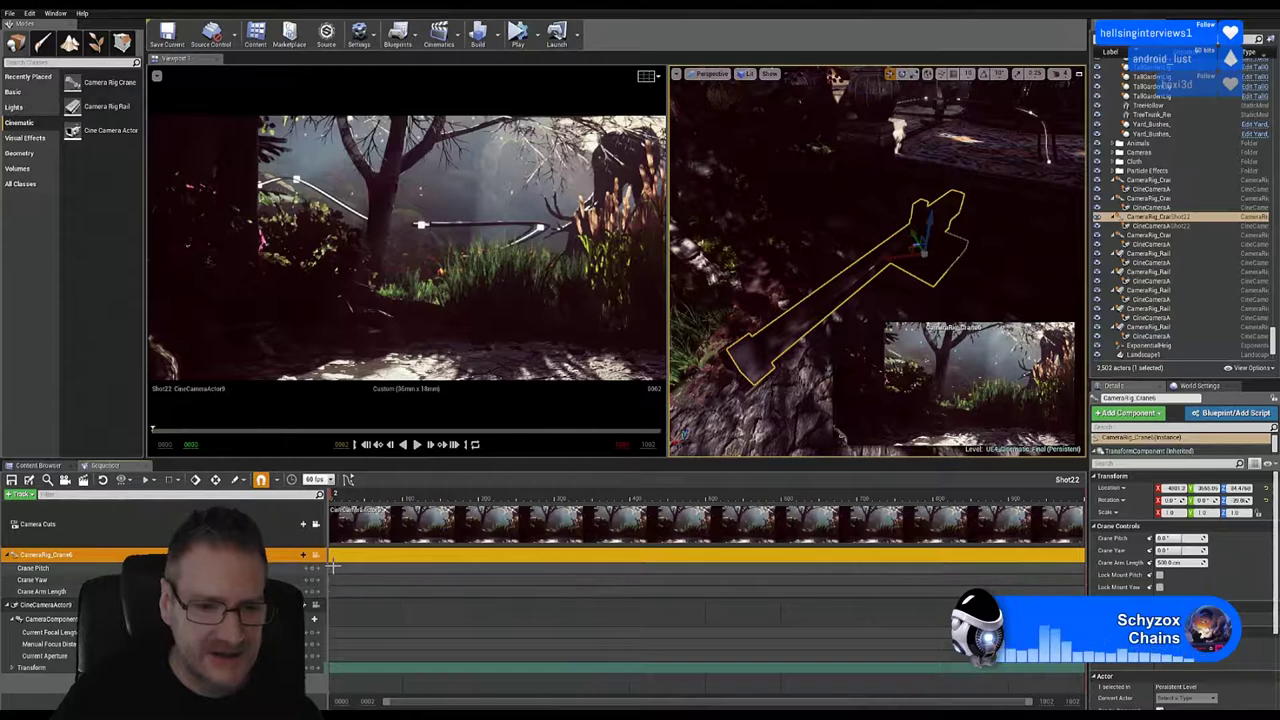
{"action": "left_click_drag", "start_coordinate": [325, 592], "coordinate": [332, 599]}
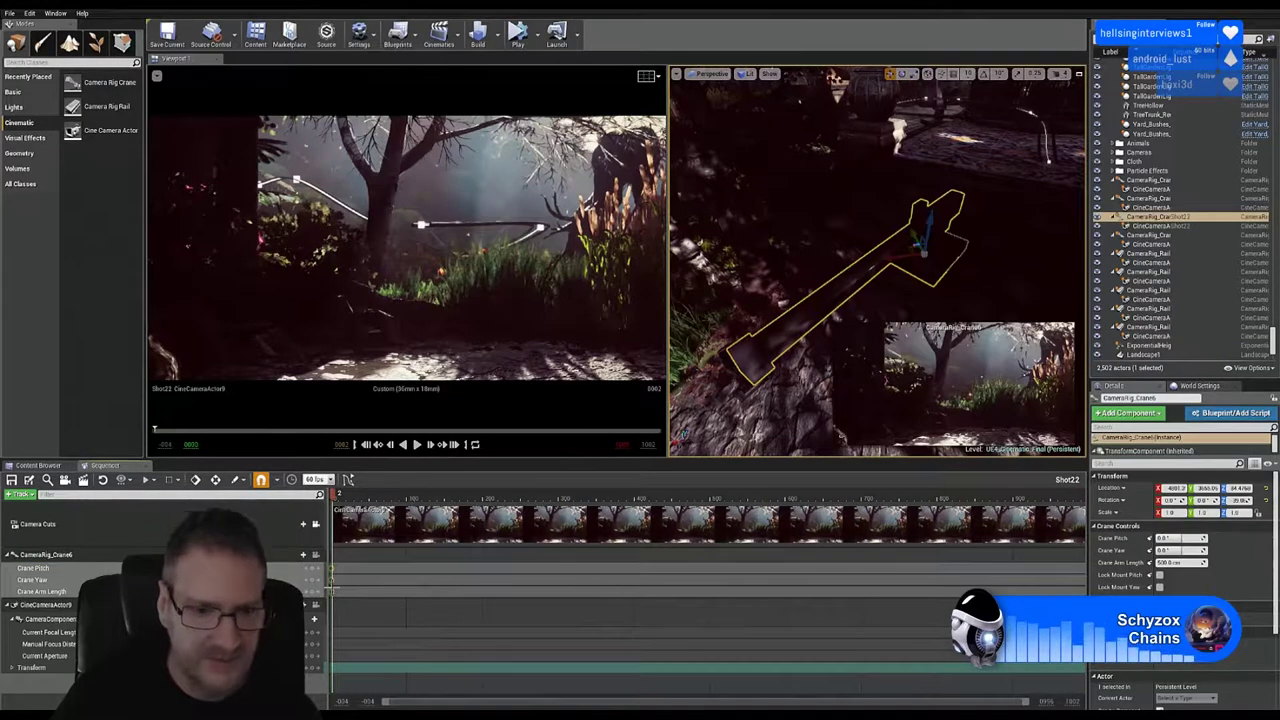
{"action": "key", "text": "Delete"}
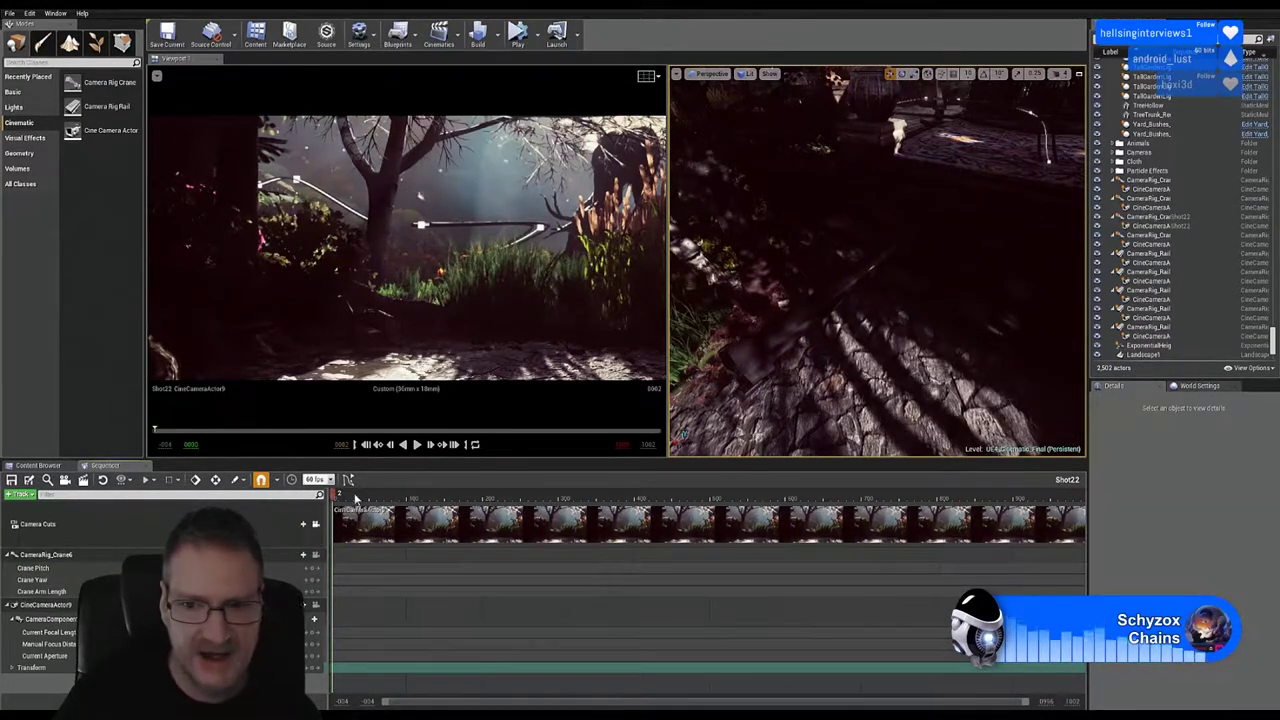
Step: Extend the visible timeline range to frame 1002 and place the playhead exactly on frame 800
{"action": "left_click_drag", "start_coordinate": [355, 498], "coordinate": [1058, 482]}
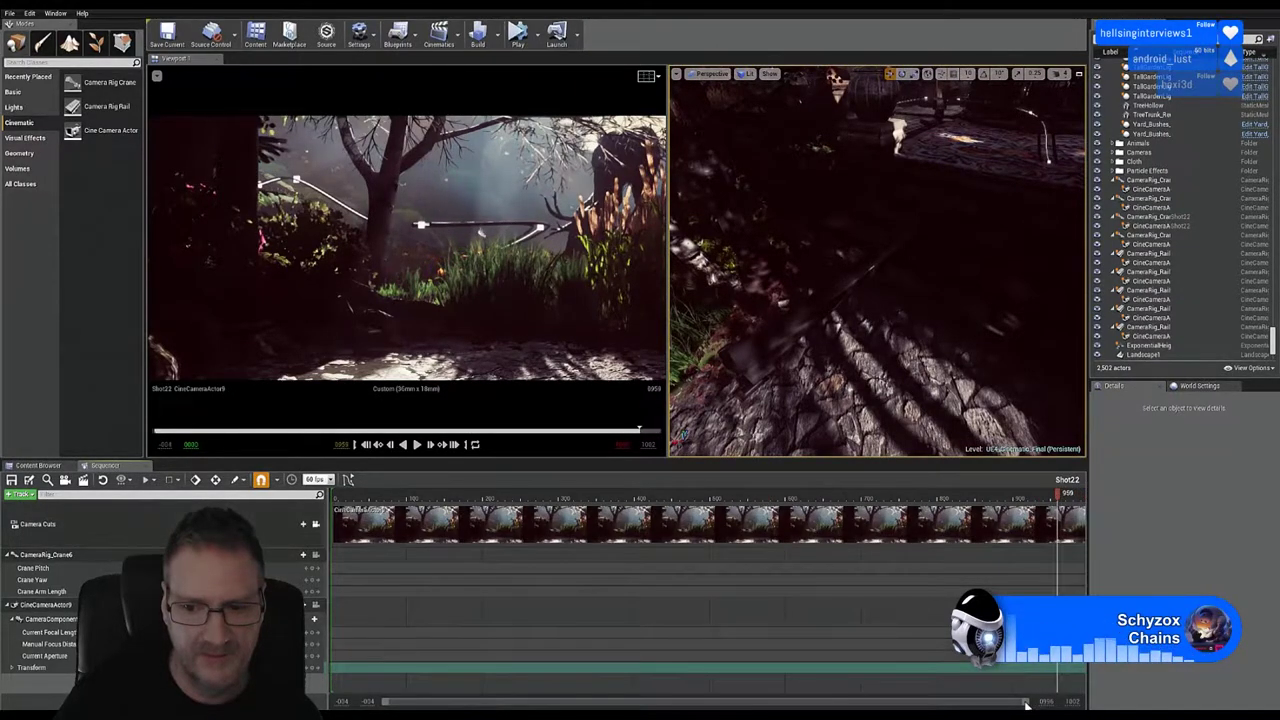
{"action": "left_click_drag", "start_coordinate": [1026, 706], "coordinate": [1038, 704]}
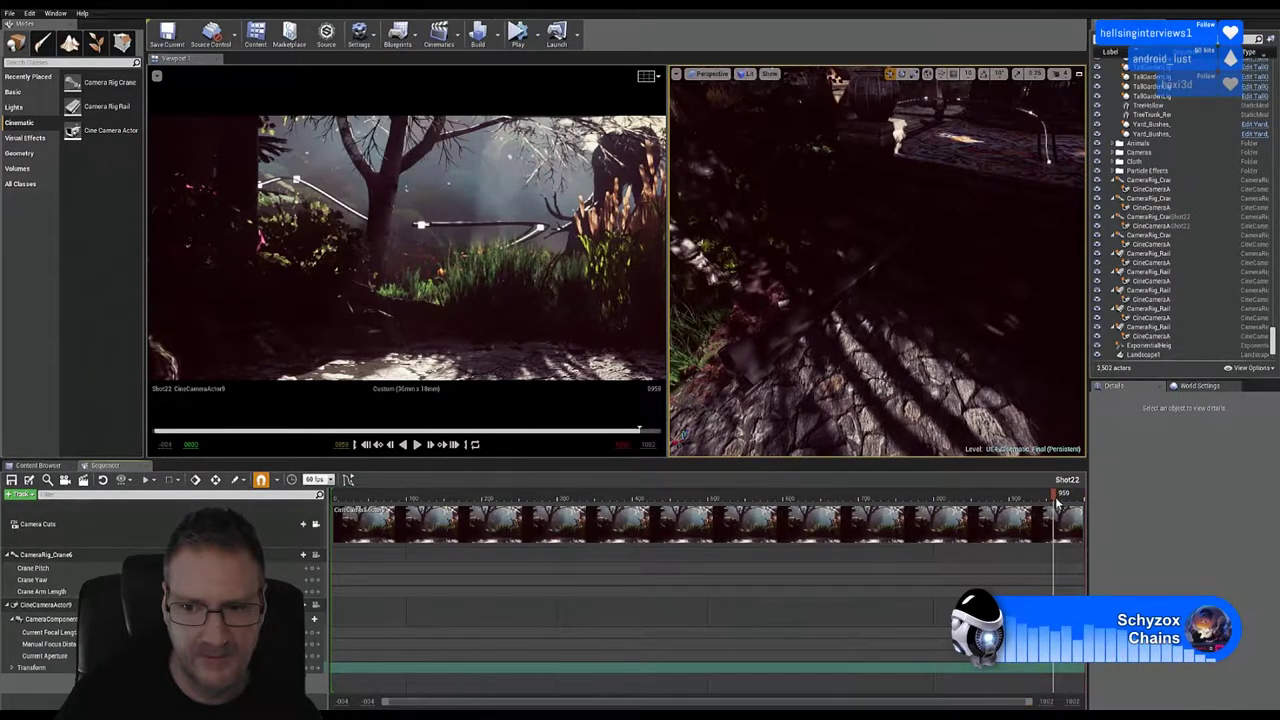
{"action": "left_click_drag", "start_coordinate": [1056, 498], "coordinate": [920, 538]}
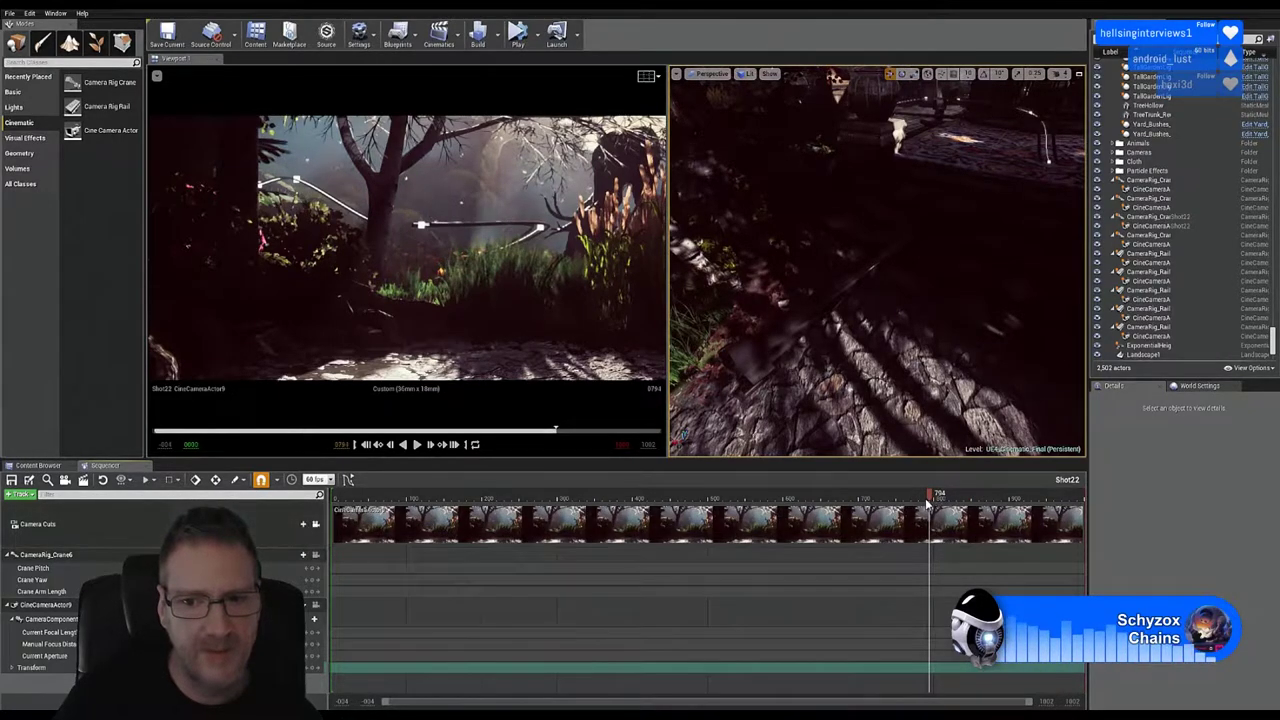
{"action": "left_click_drag", "start_coordinate": [938, 496], "coordinate": [938, 497]}
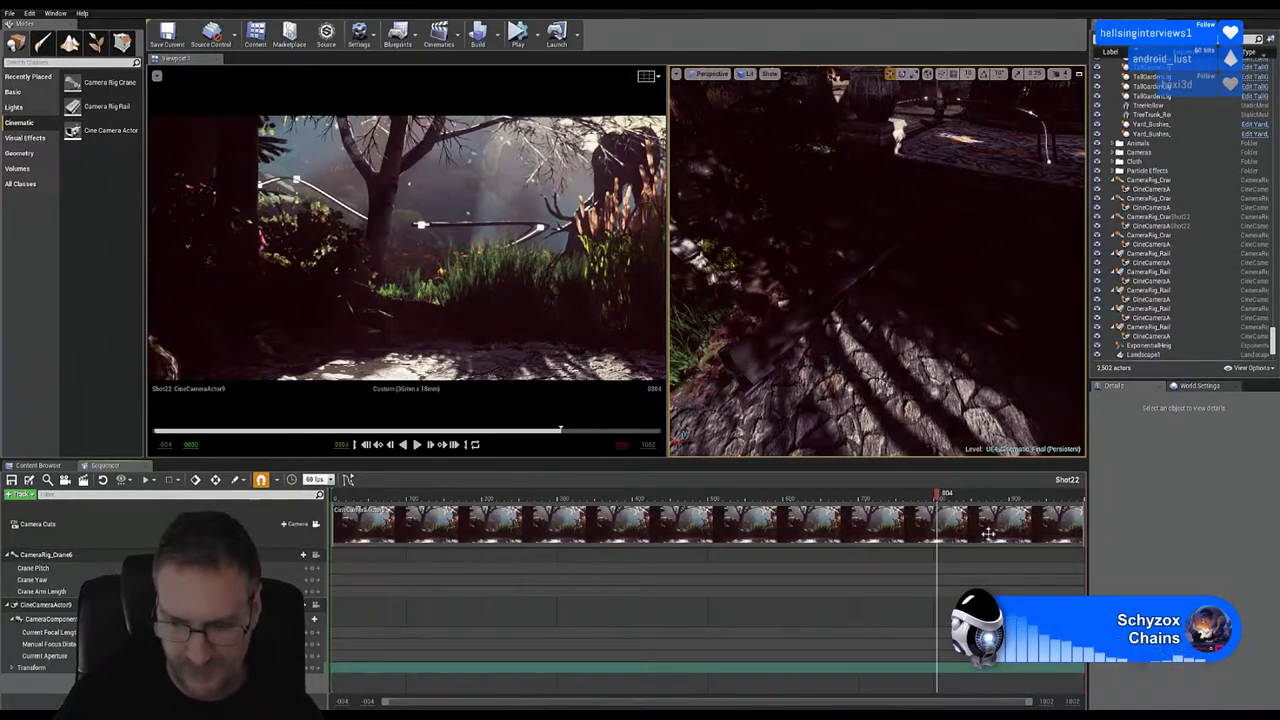
{"action": "key", "text": "Left"}
{"action": "key", "text": "Left"}
{"action": "key", "text": "Left"}
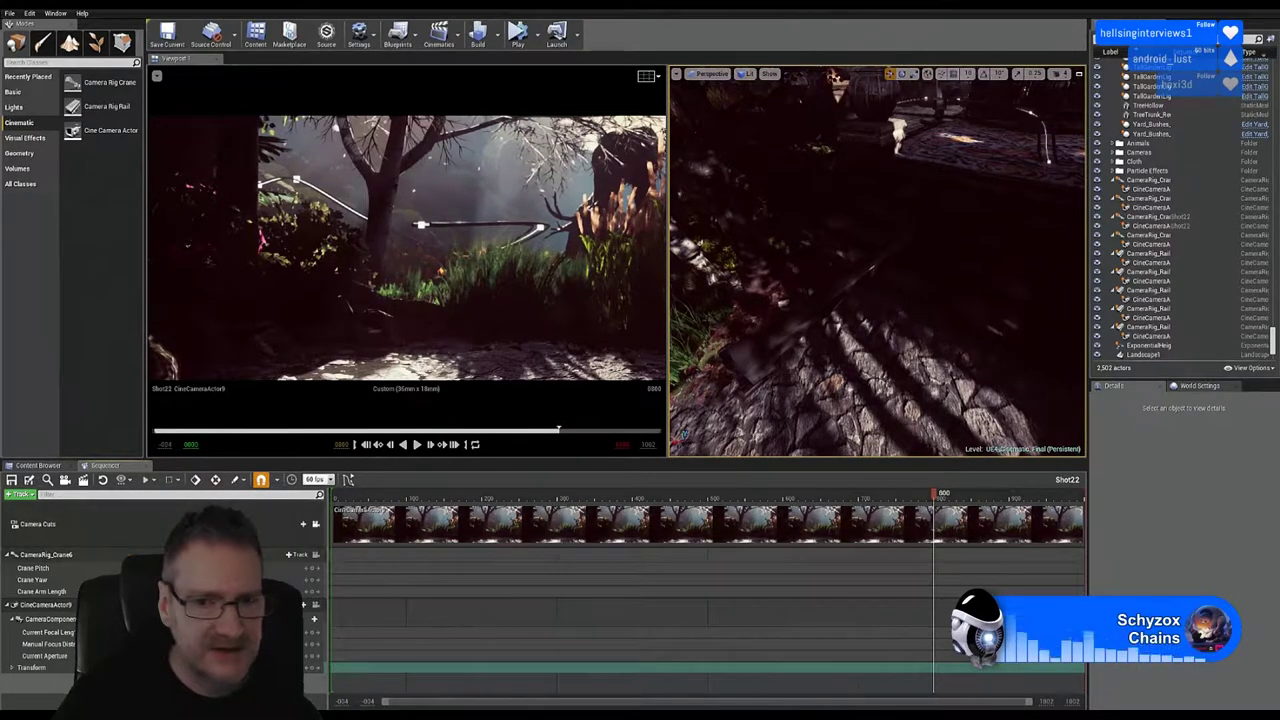
Step: Pose the crane rig at frame 800 with an arm length of about 2460 cm, pitch about 27.4° and yaw about 13.7°
{"action": "left_click", "coordinate": [200, 554]}
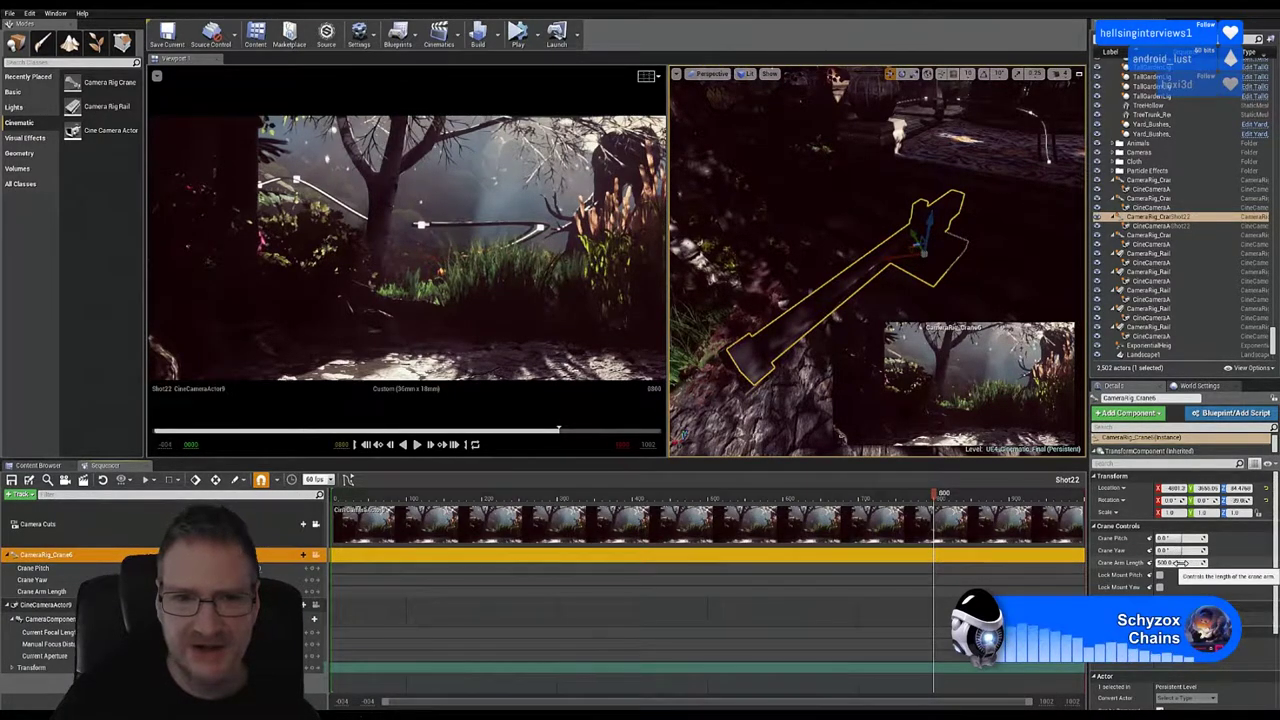
{"action": "left_click_drag", "start_coordinate": [1180, 562], "coordinate": [1272, 562]}
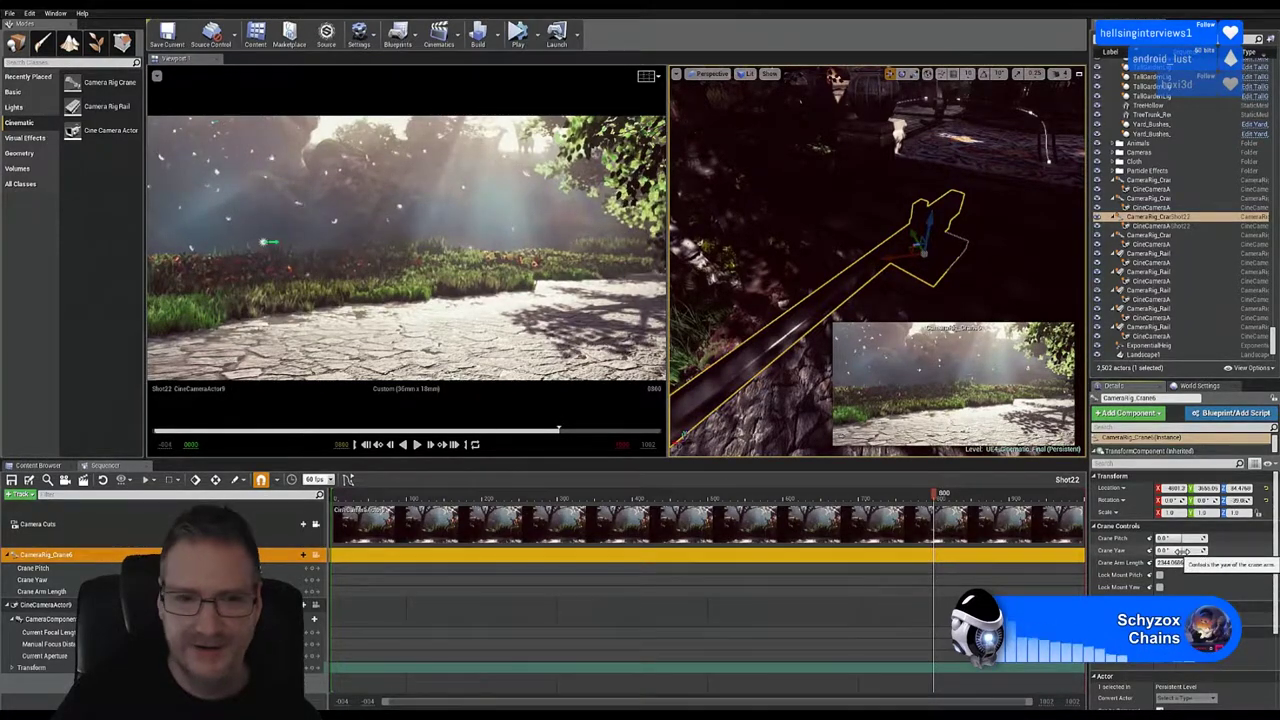
{"action": "mouse_move", "coordinate": [1187, 549]}
{"action": "left_mouse_down"}
{"action": "mouse_move", "coordinate": [1205, 549]}
{"action": "mouse_move", "coordinate": [1182, 549]}
{"action": "left_mouse_up"}
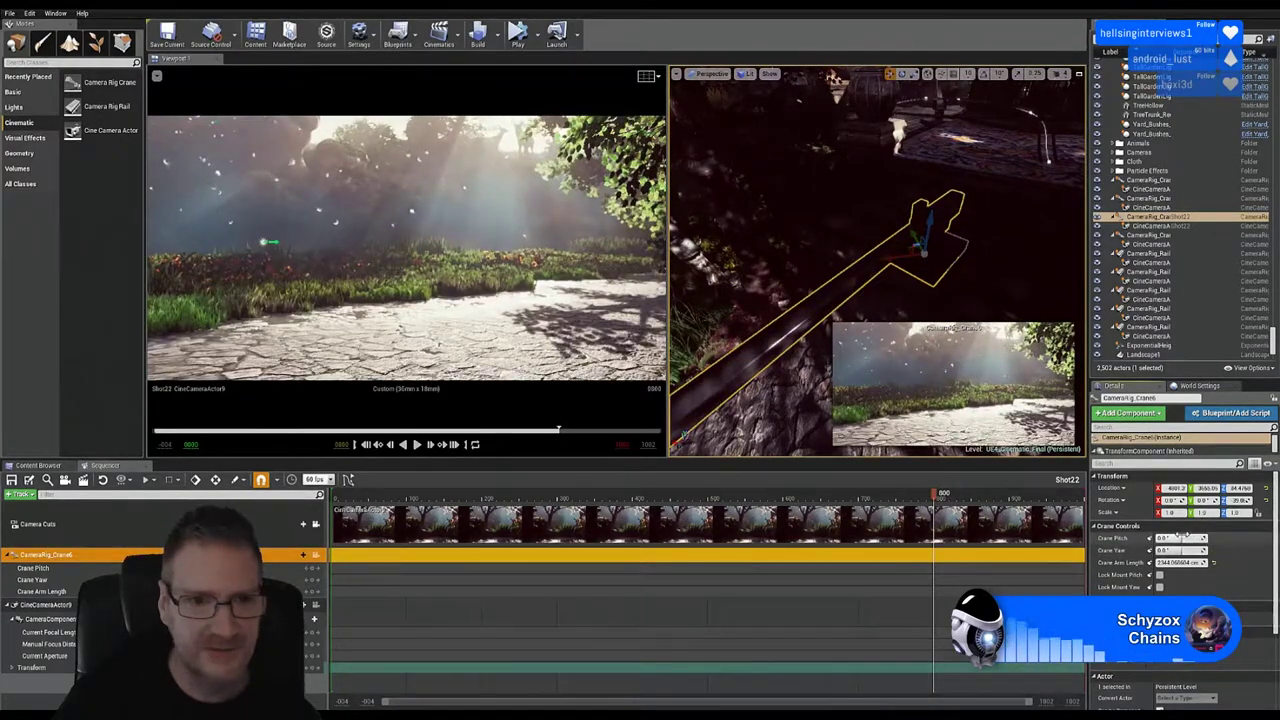
{"action": "left_click_drag", "start_coordinate": [1187, 537], "coordinate": [1215, 537]}
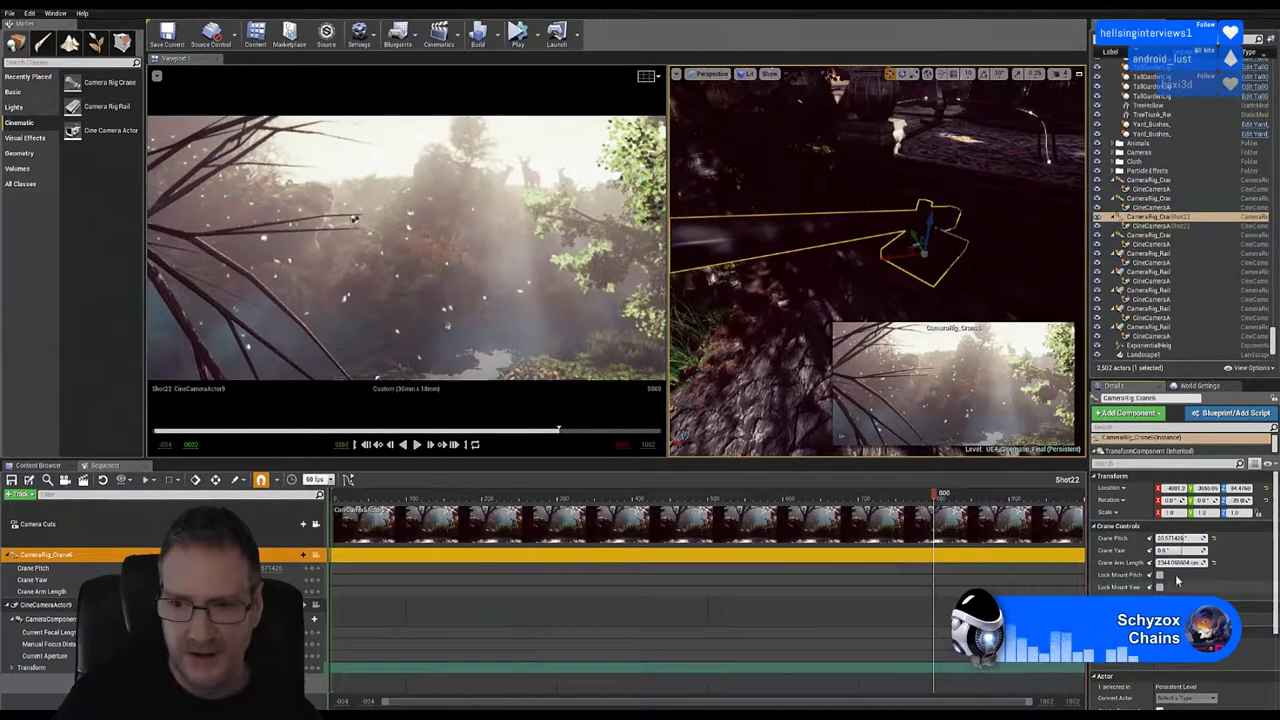
{"action": "left_click_drag", "start_coordinate": [1185, 562], "coordinate": [1185, 562]}
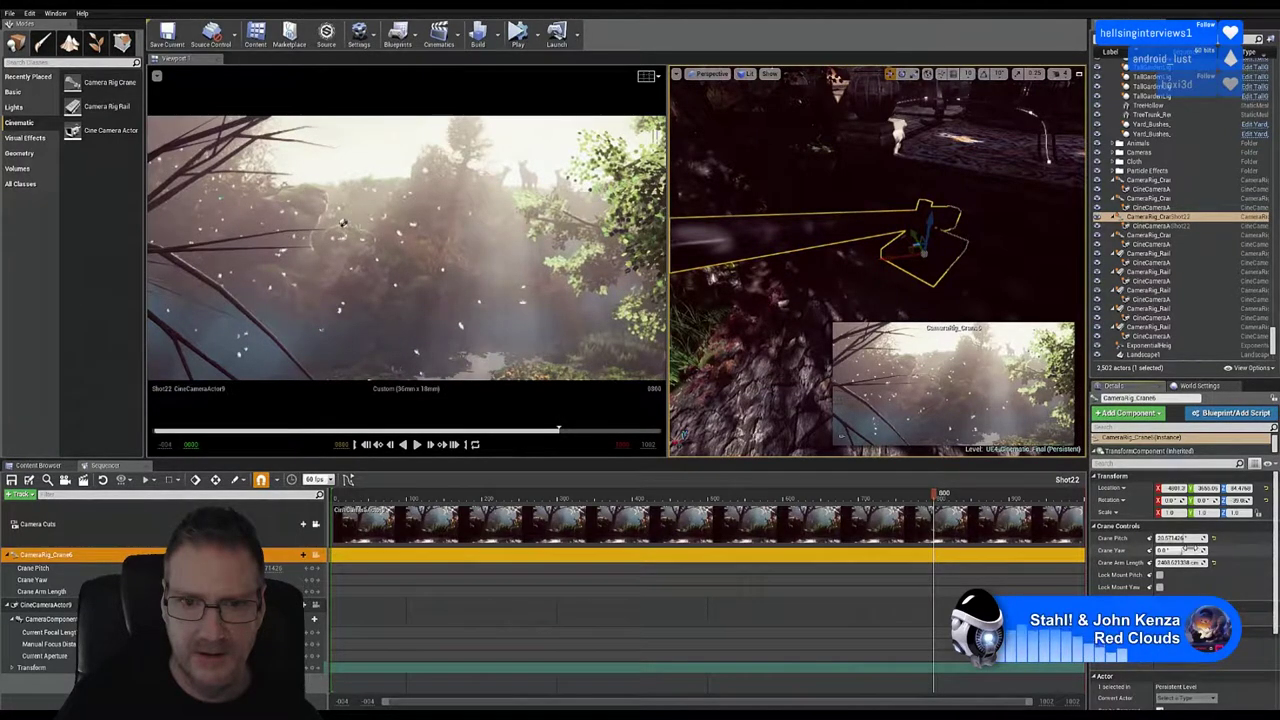
{"action": "left_click_drag", "start_coordinate": [1190, 548], "coordinate": [1179, 548]}
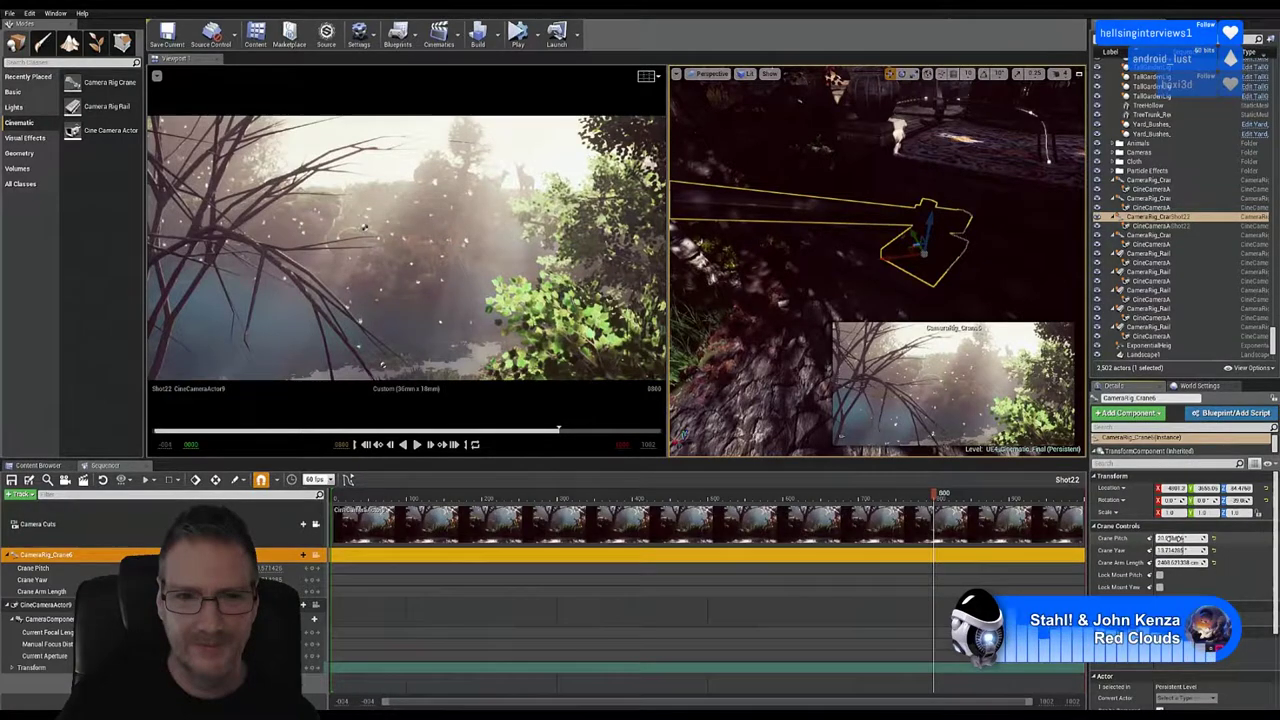
{"action": "left_click_drag", "start_coordinate": [1174, 538], "coordinate": [1192, 538]}
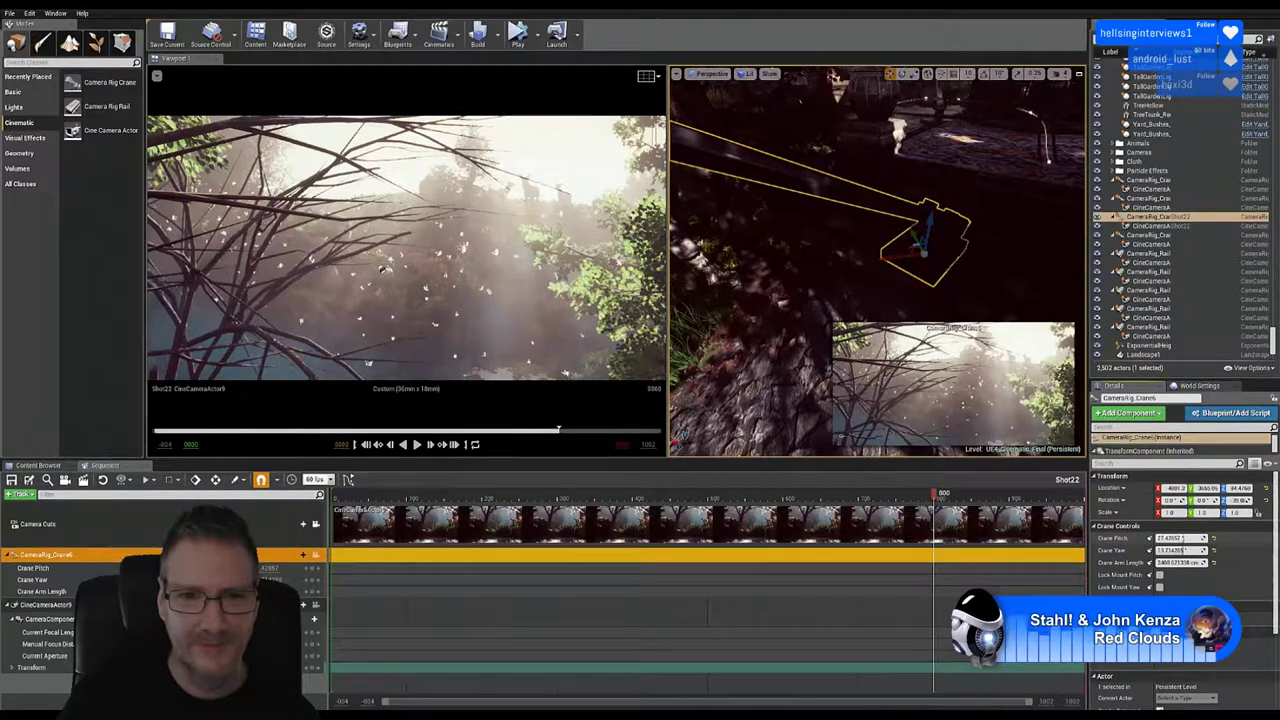
Step: Try different crane pitch values at frame 800 and settle on about 6.9°
{"action": "left_click_drag", "start_coordinate": [1192, 538], "coordinate": [1190, 538]}
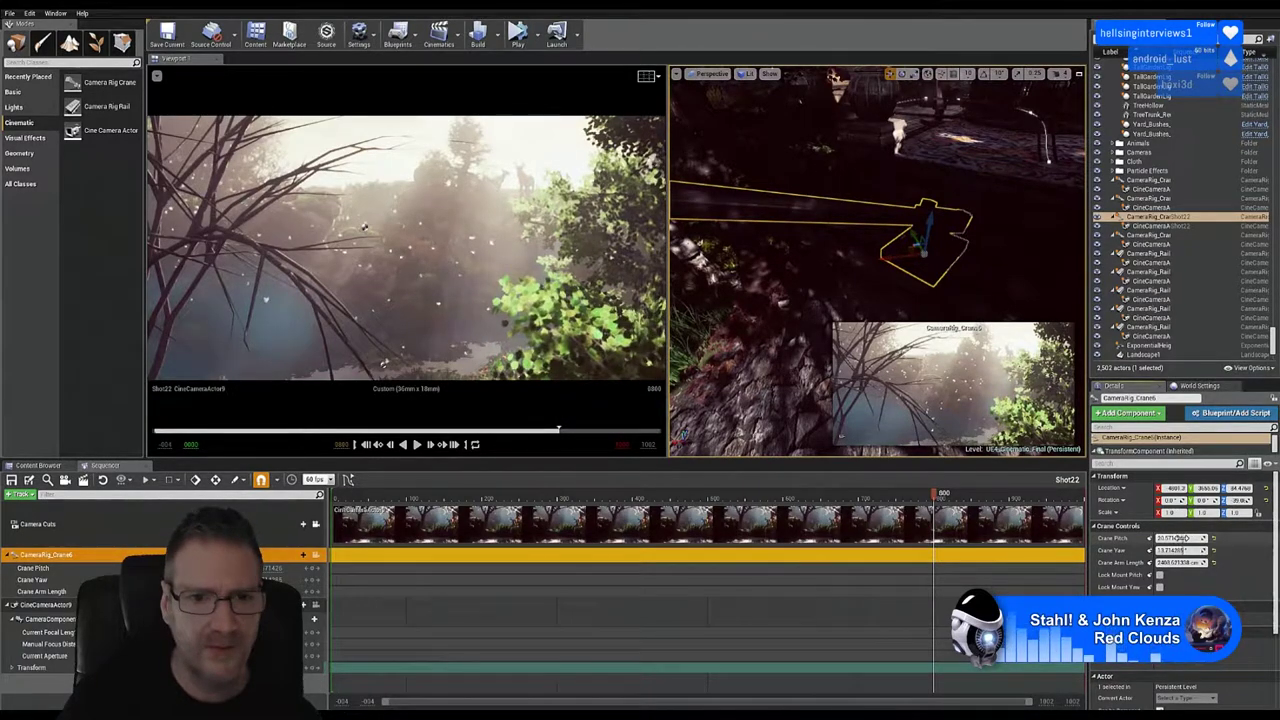
{"action": "mouse_move", "coordinate": [1183, 538]}
{"action": "left_mouse_down"}
{"action": "mouse_move", "coordinate": [1150, 539]}
{"action": "mouse_move", "coordinate": [1200, 539]}
{"action": "mouse_move", "coordinate": [1180, 539]}
{"action": "left_mouse_up"}
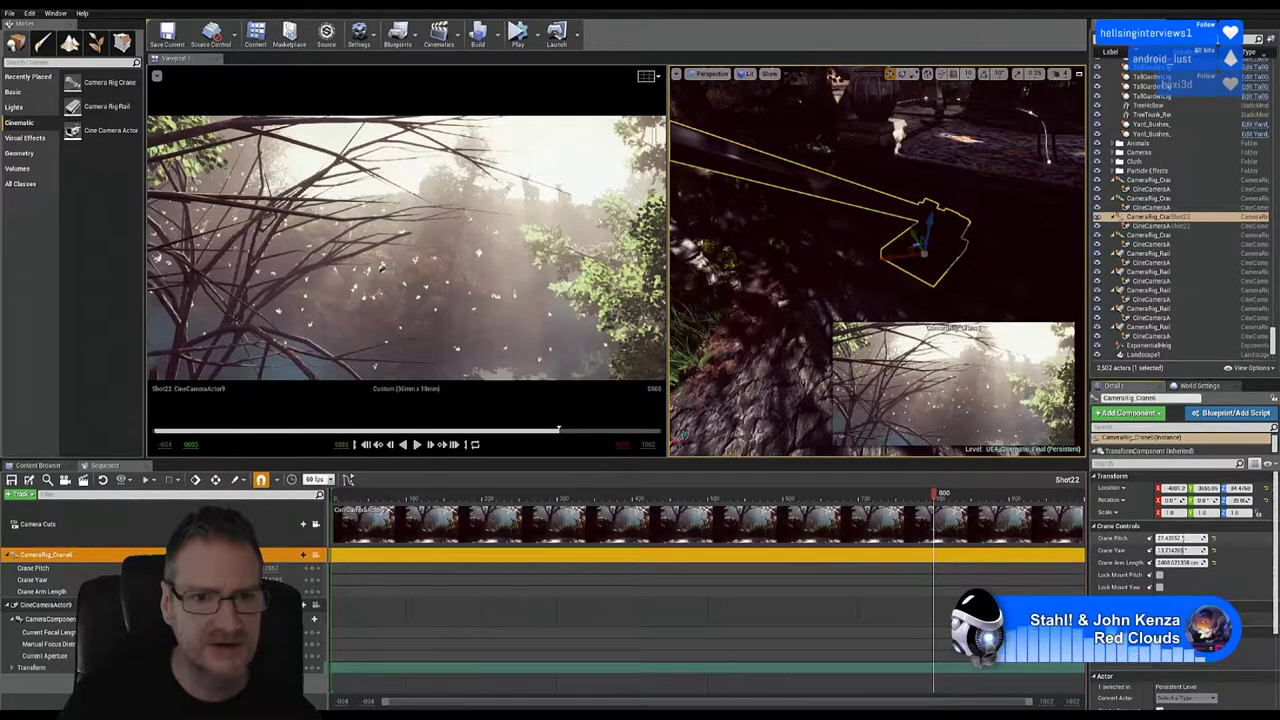
{"action": "mouse_move", "coordinate": [1183, 539]}
{"action": "left_mouse_down"}
{"action": "mouse_move", "coordinate": [1170, 539]}
{"action": "mouse_move", "coordinate": [1182, 538]}
{"action": "left_mouse_up"}
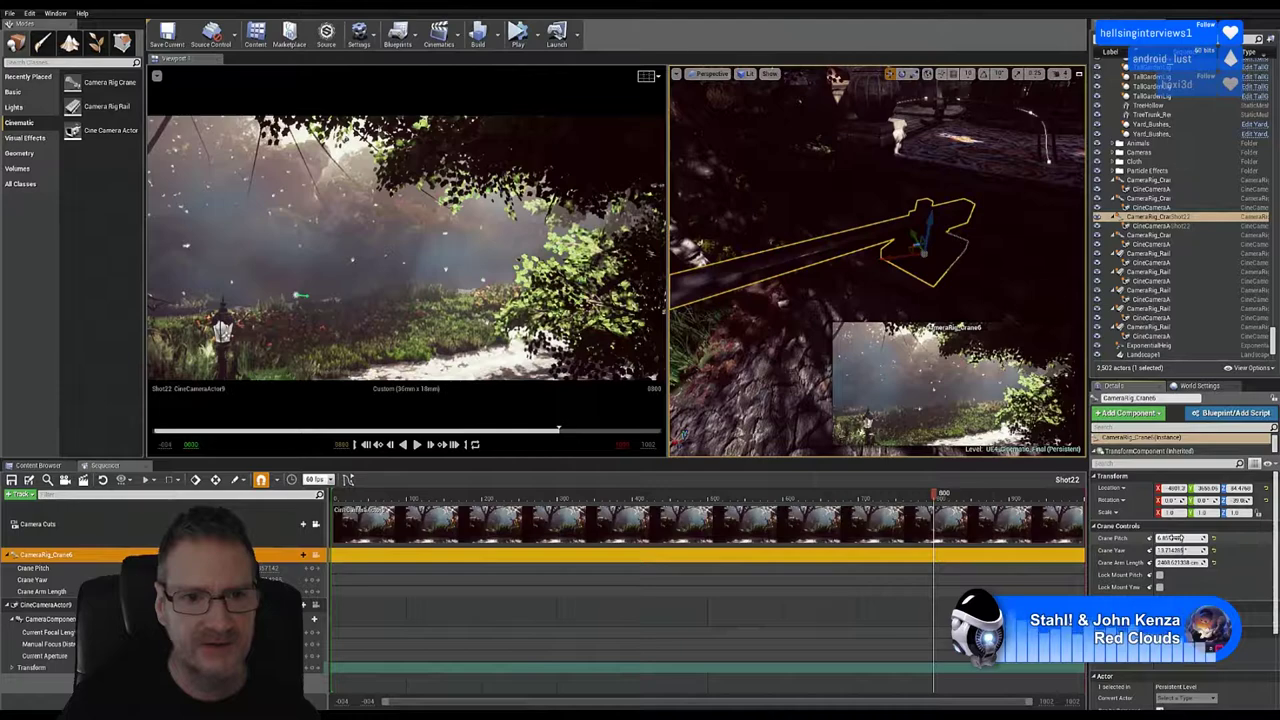
{"action": "left_click_drag", "start_coordinate": [1182, 538], "coordinate": [1184, 538]}
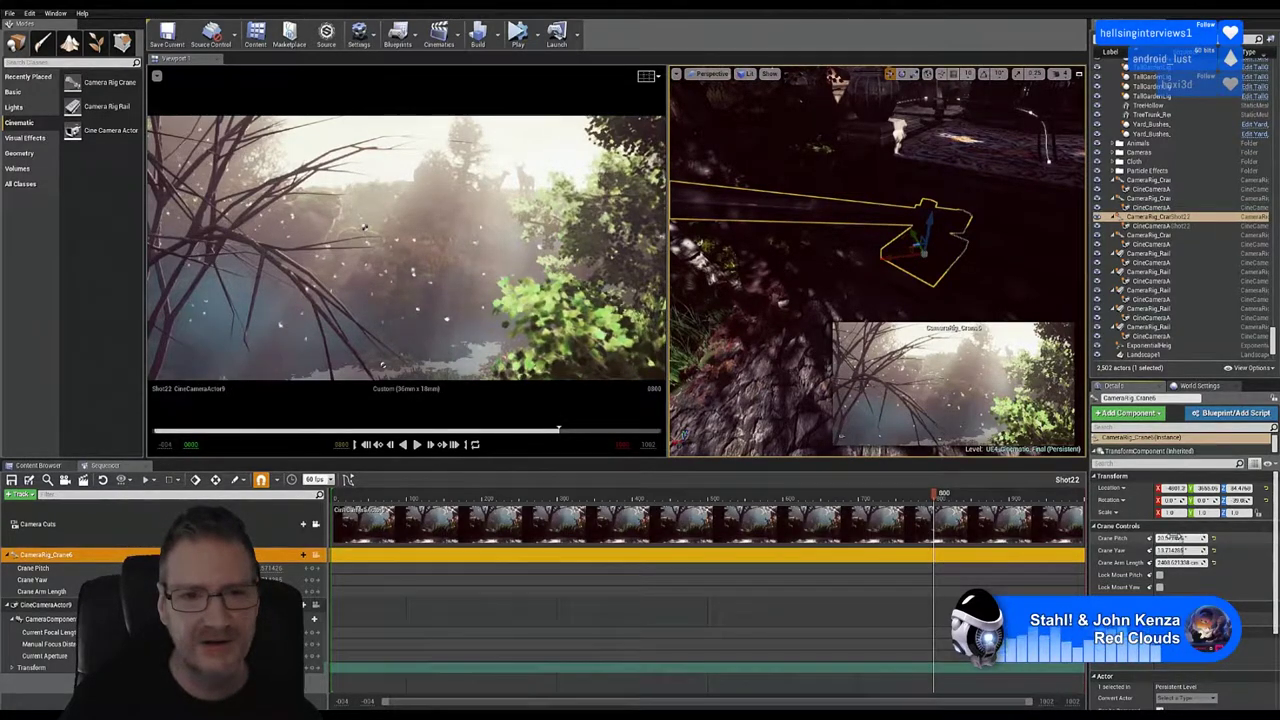
{"action": "left_click_drag", "start_coordinate": [1184, 538], "coordinate": [1182, 538]}
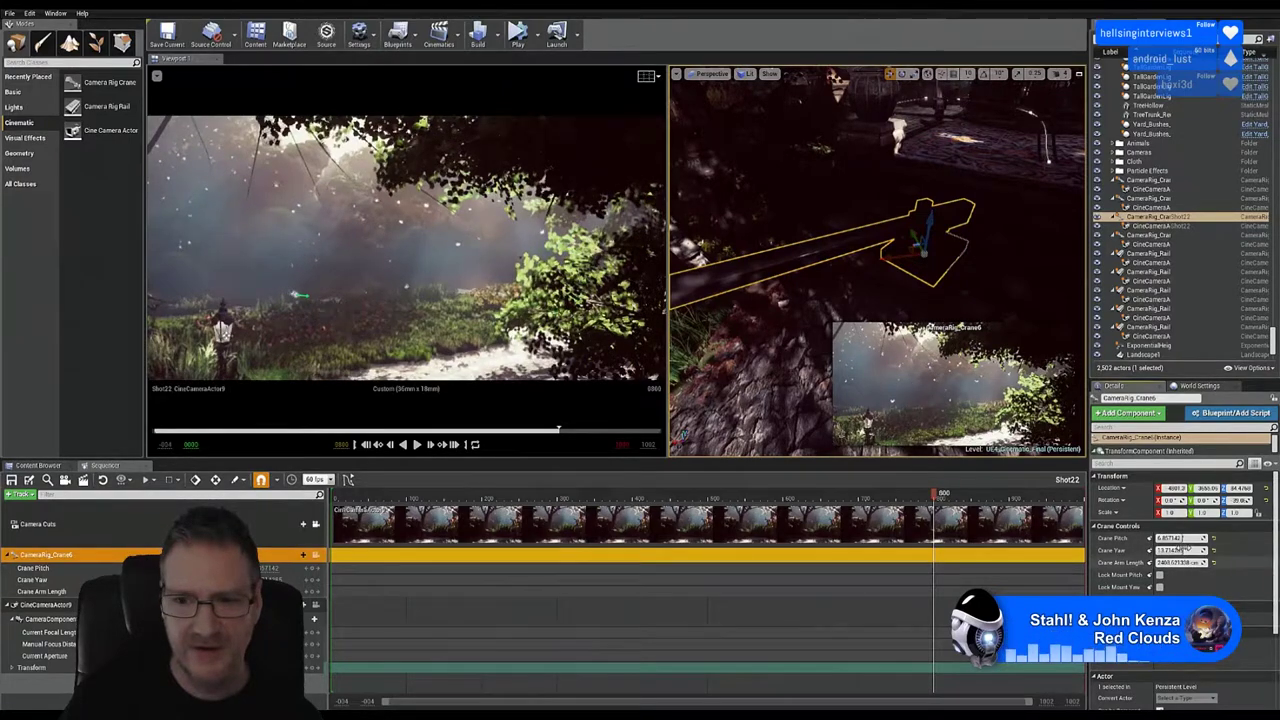
Step: Set the crane rig's yaw to about 6.9° at frame 800 and adjust its arm length to reframe the garden view
{"action": "left_click_drag", "start_coordinate": [1178, 548], "coordinate": [1166, 549]}
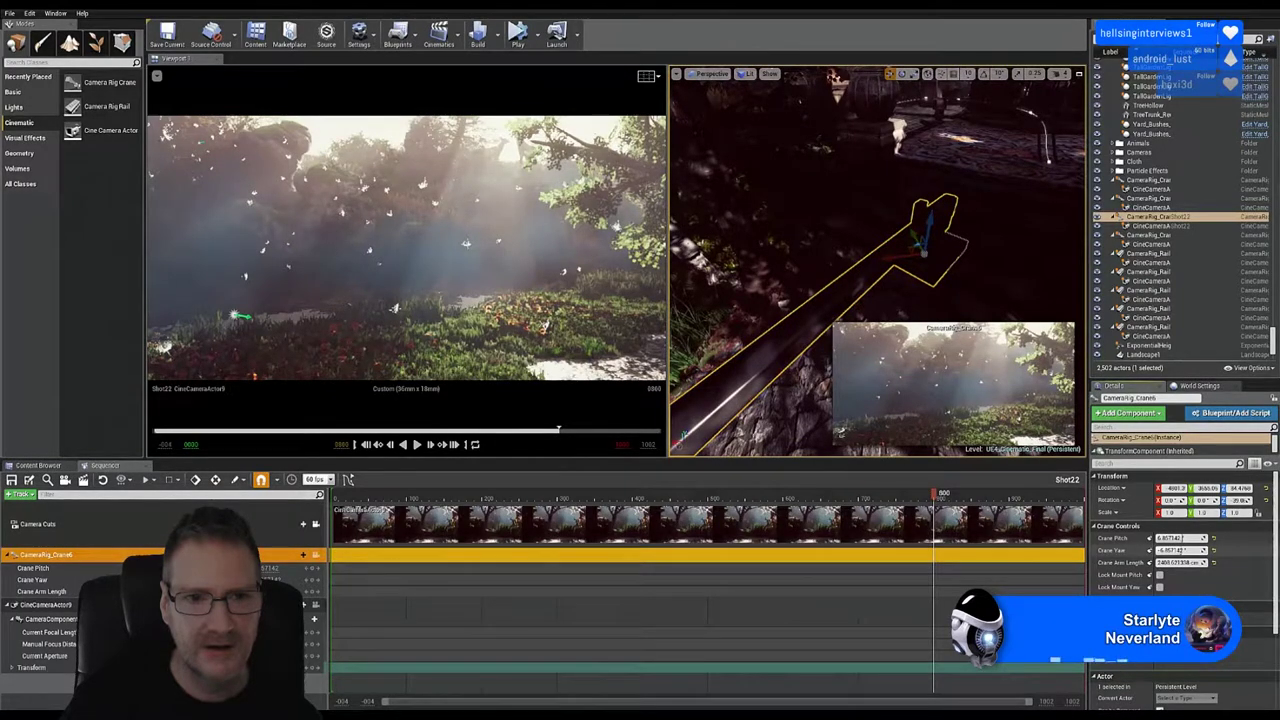
{"action": "left_click_drag", "start_coordinate": [1166, 549], "coordinate": [1174, 549]}
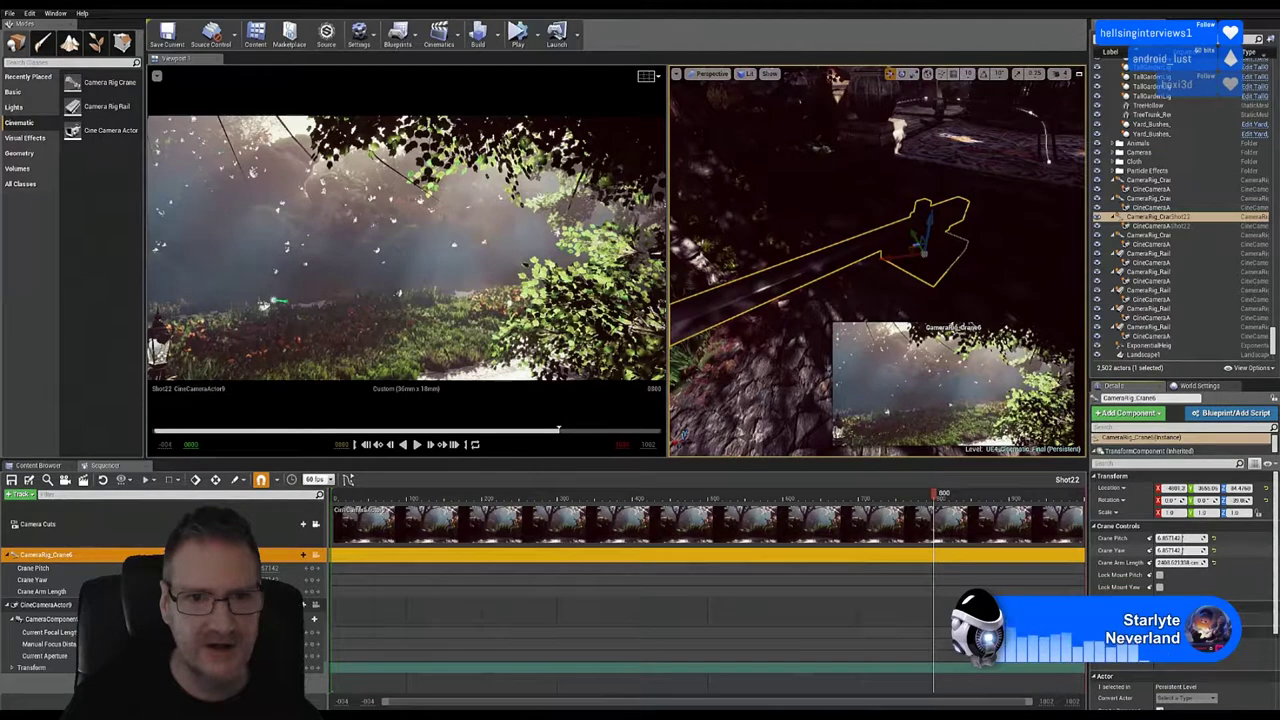
{"action": "mouse_move", "coordinate": [1174, 549]}
{"action": "left_mouse_down"}
{"action": "mouse_move", "coordinate": [1204, 550]}
{"action": "mouse_move", "coordinate": [1174, 550]}
{"action": "mouse_move", "coordinate": [1186, 550]}
{"action": "left_mouse_up"}
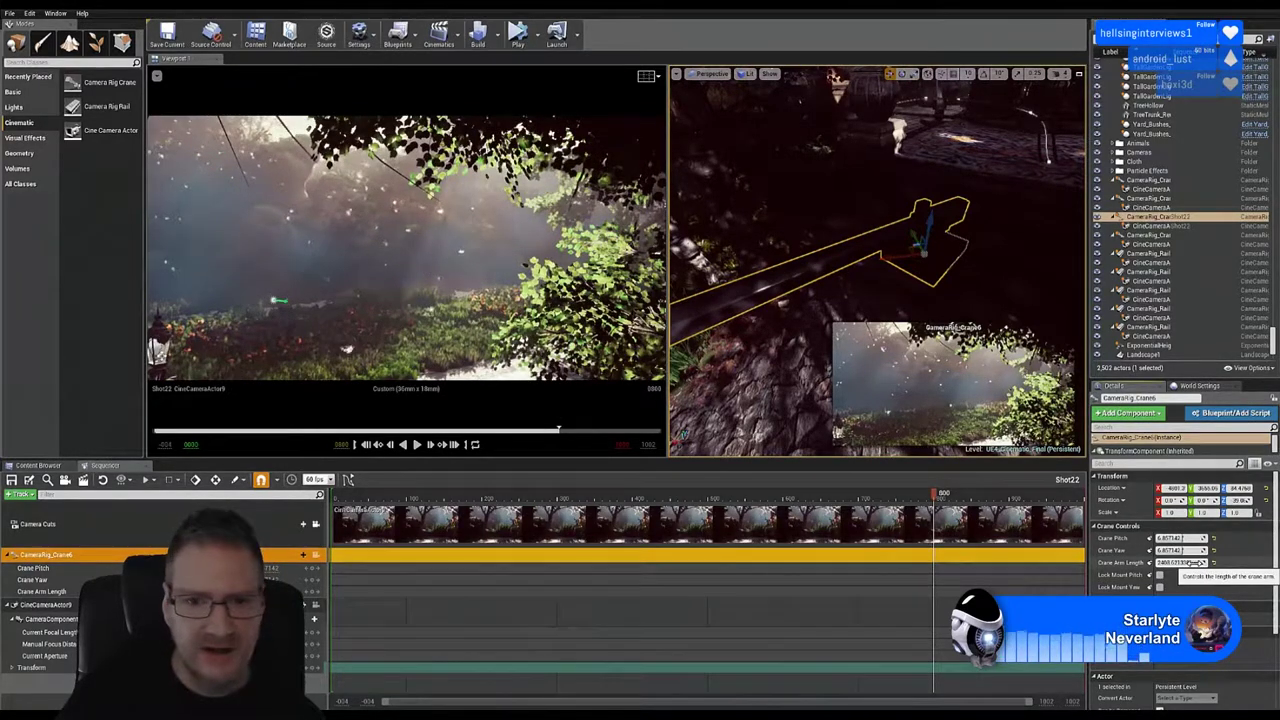
{"action": "left_click_drag", "start_coordinate": [1182, 562], "coordinate": [1247, 562]}
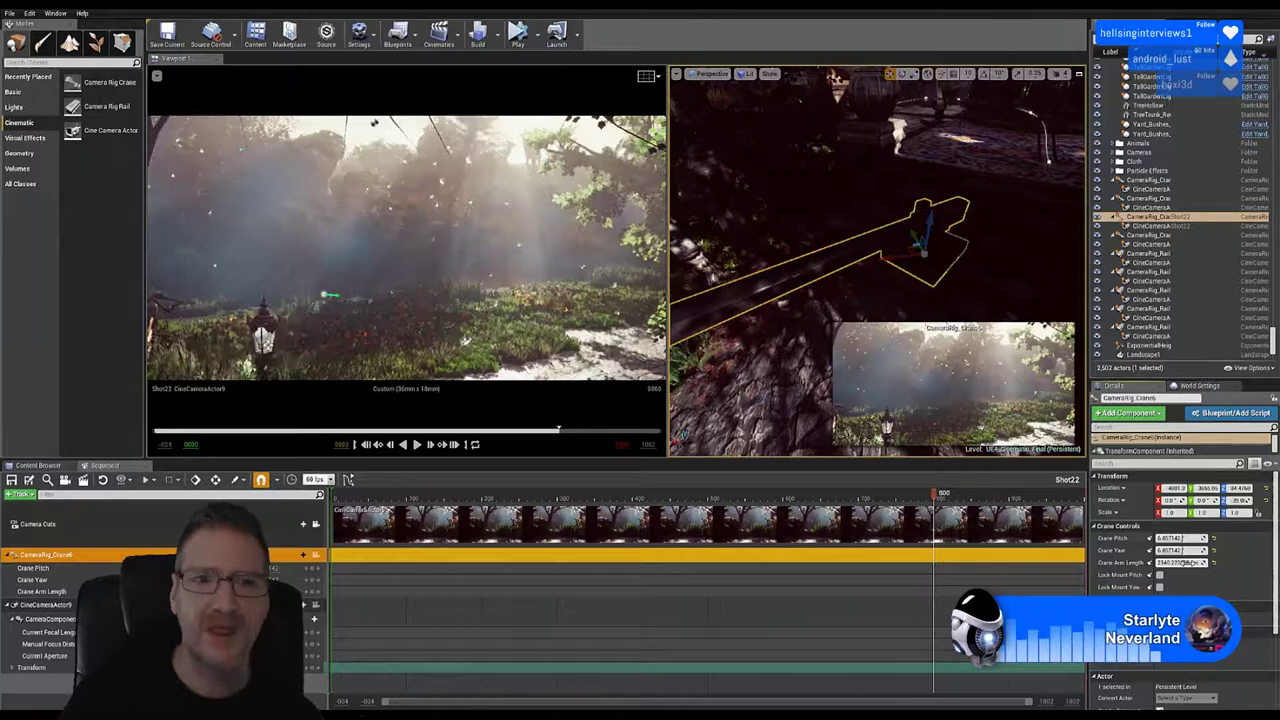
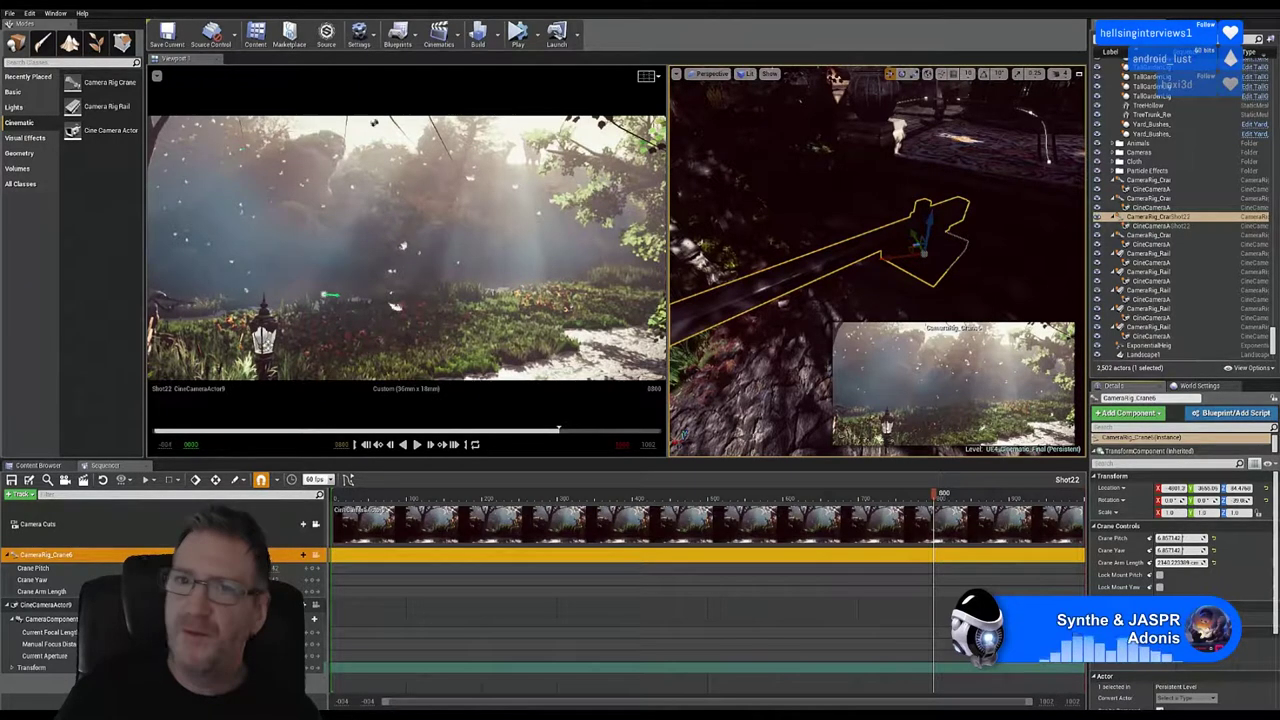
{"action": "left_click_drag", "start_coordinate": [1279, 28], "coordinate": [760, 8]}
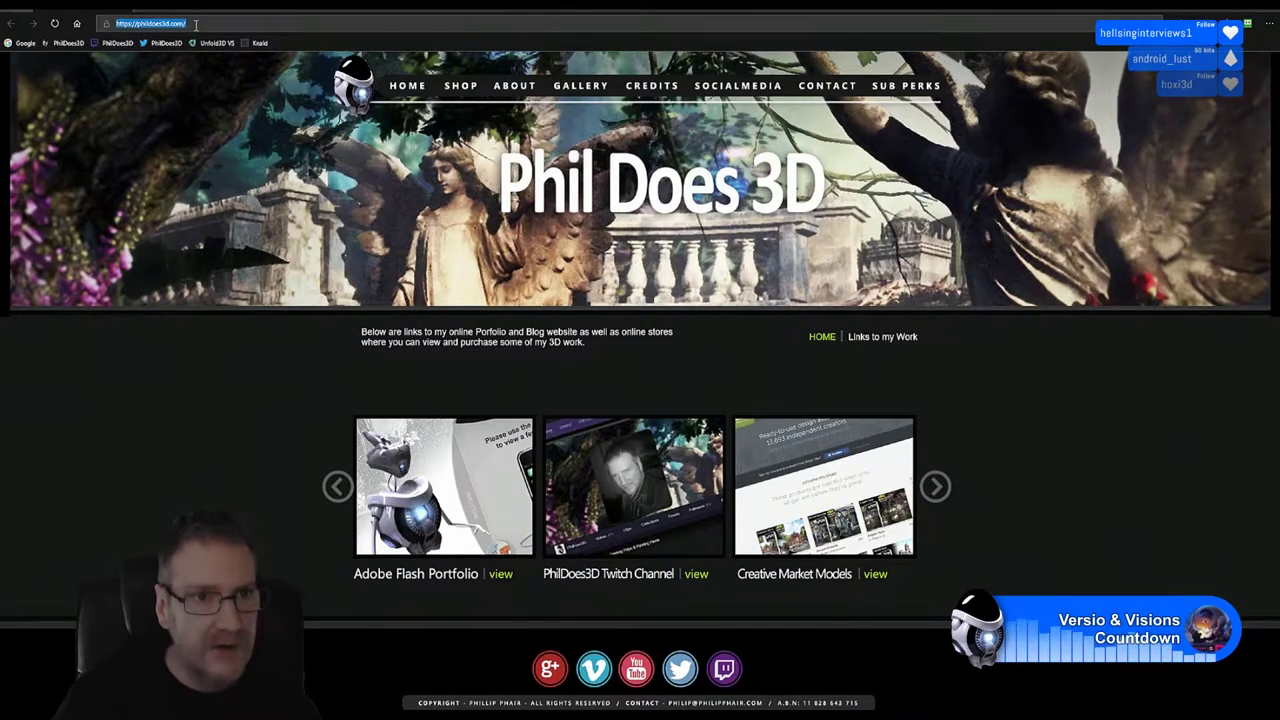
{"action": "type", "text": "LIVE NOW - Pushing Polys & Painting Pixels on Twitch @PhilDoes3D - https://www.twitch.tv/phildoes3dCreating Cinematic Cameras for the UE4 Art Deco Building #twitchcreates #live #twitch #UE4 #twitchcreative #gamedevs"}
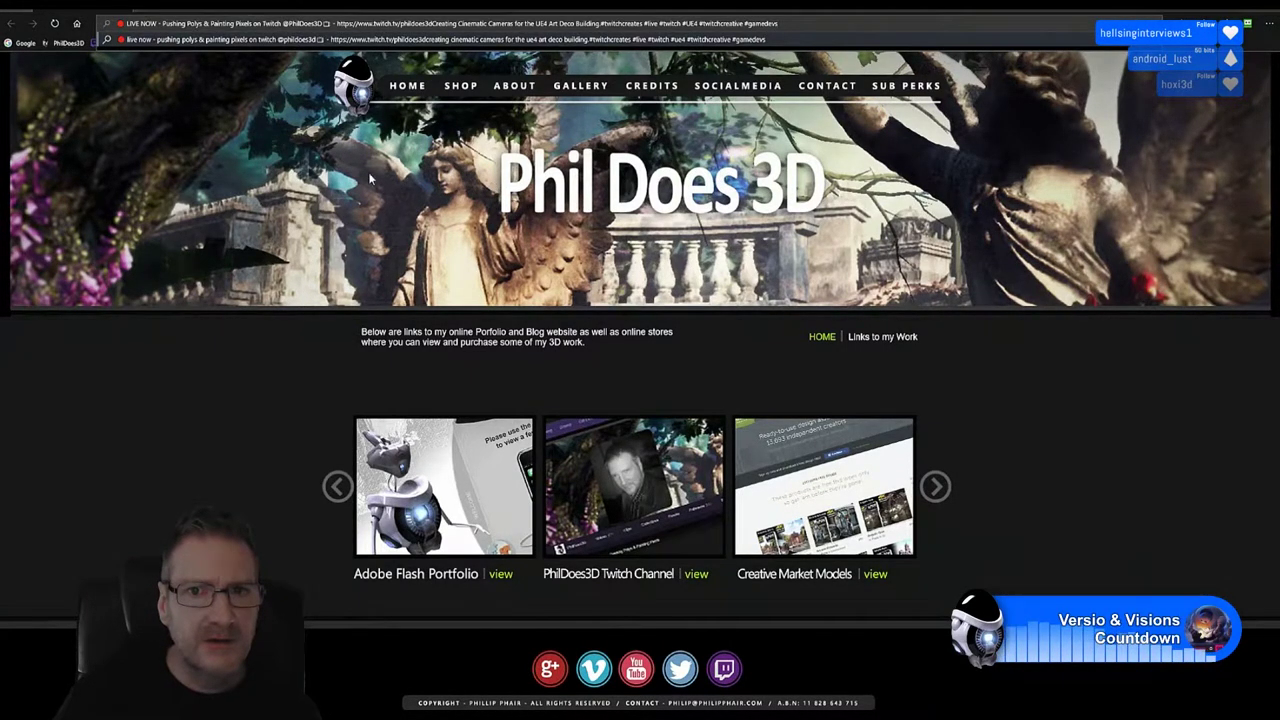
{"action": "left_click", "coordinate": [1020, 445]}
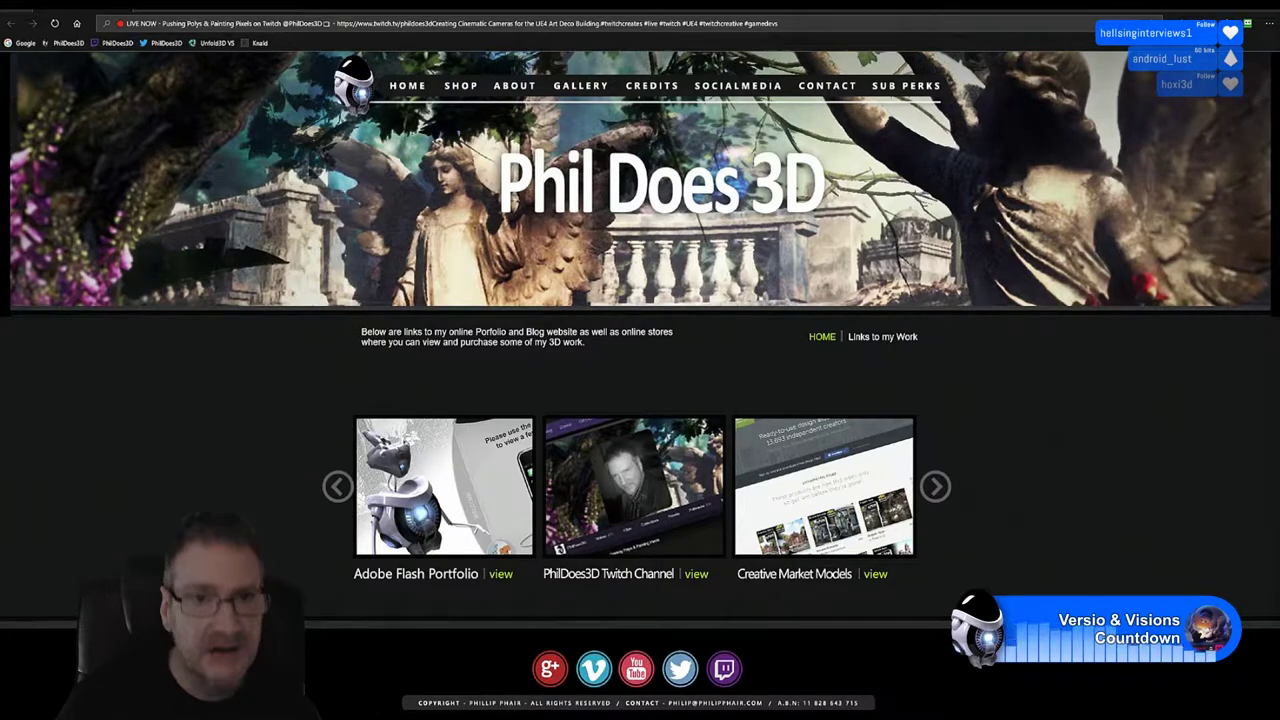
{"action": "left_click", "coordinate": [450, 23]}
{"action": "type", "text": "http://www.hostpic.org/images/1807250559040102.jpg"}
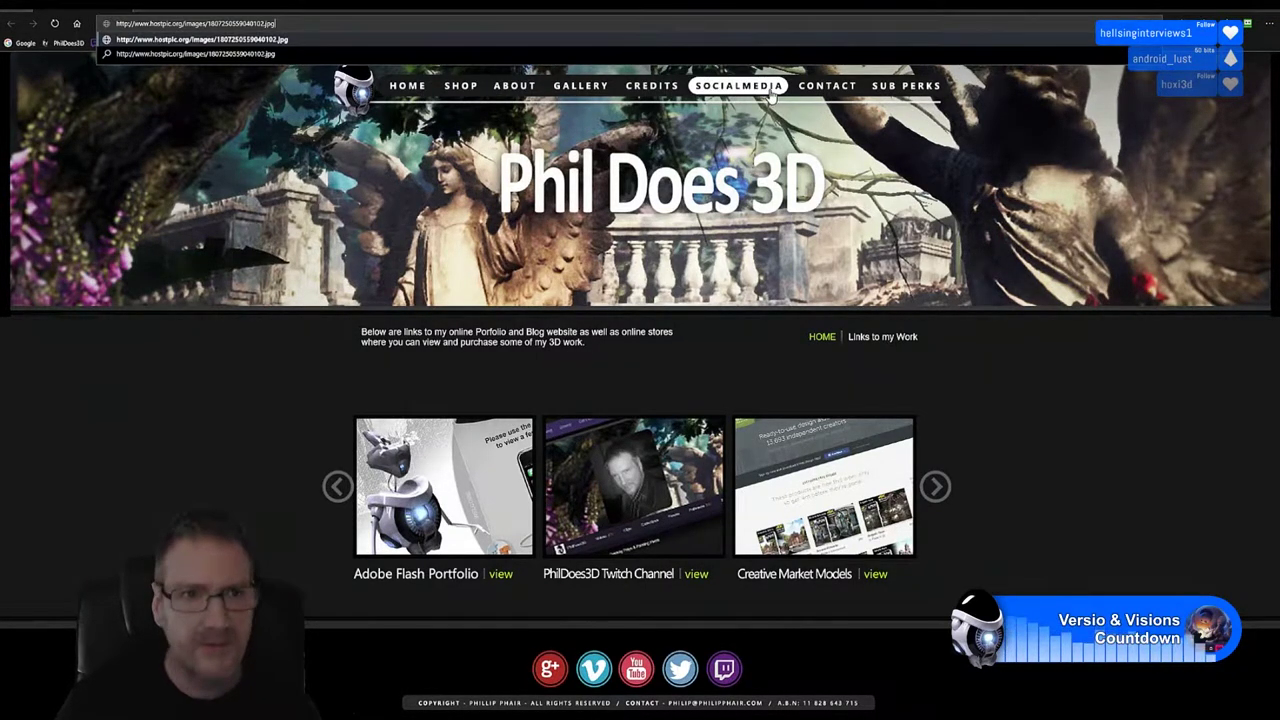
{"action": "key", "text": "Return"}
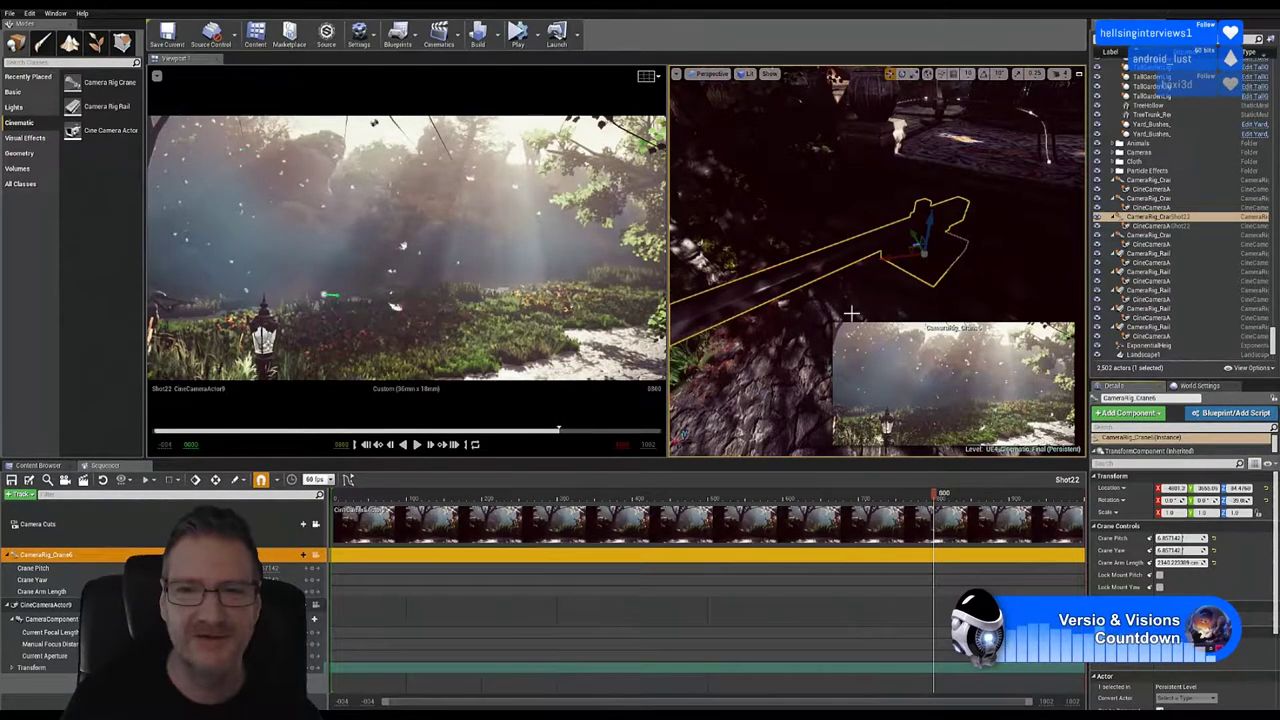
Step: Fly through the garden scene in the perspective view to inspect the surroundings of the crane rig
{"action": "right_click_drag", "start_coordinate": [851, 313], "coordinate": [1030, 270]}
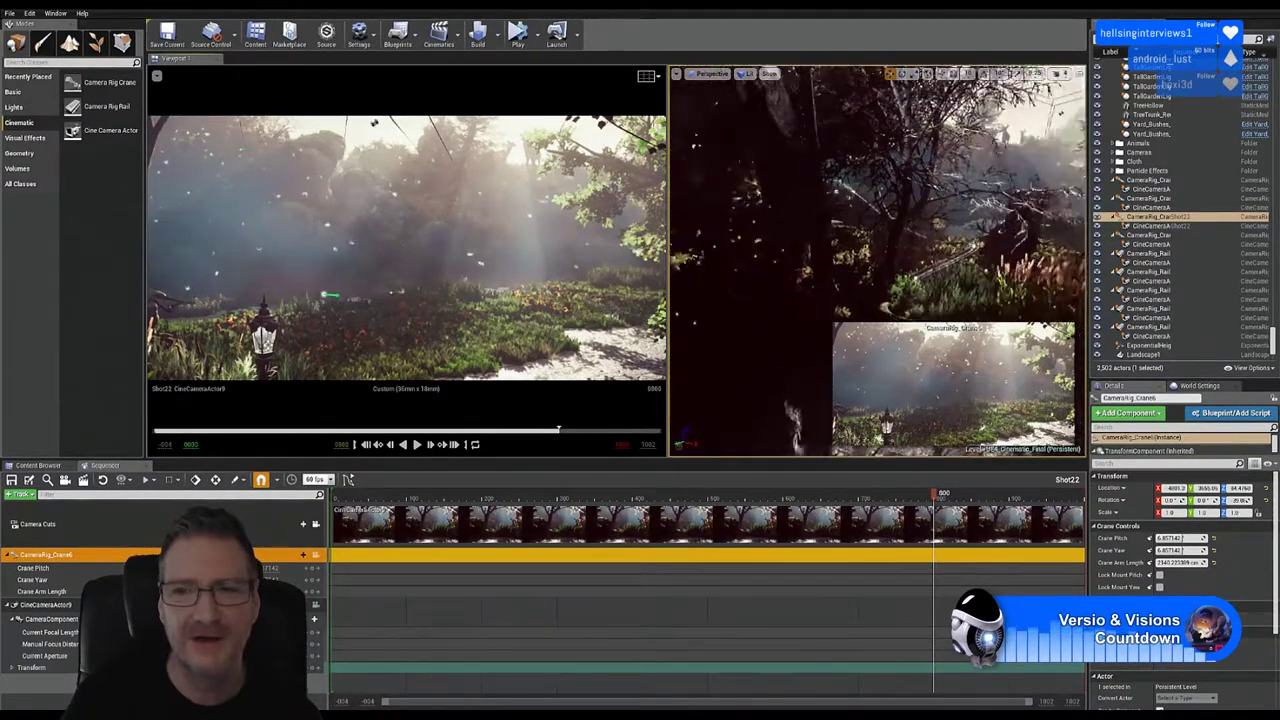
{"action": "right_click_drag", "start_coordinate": [790, 300], "coordinate": [730, 285]}
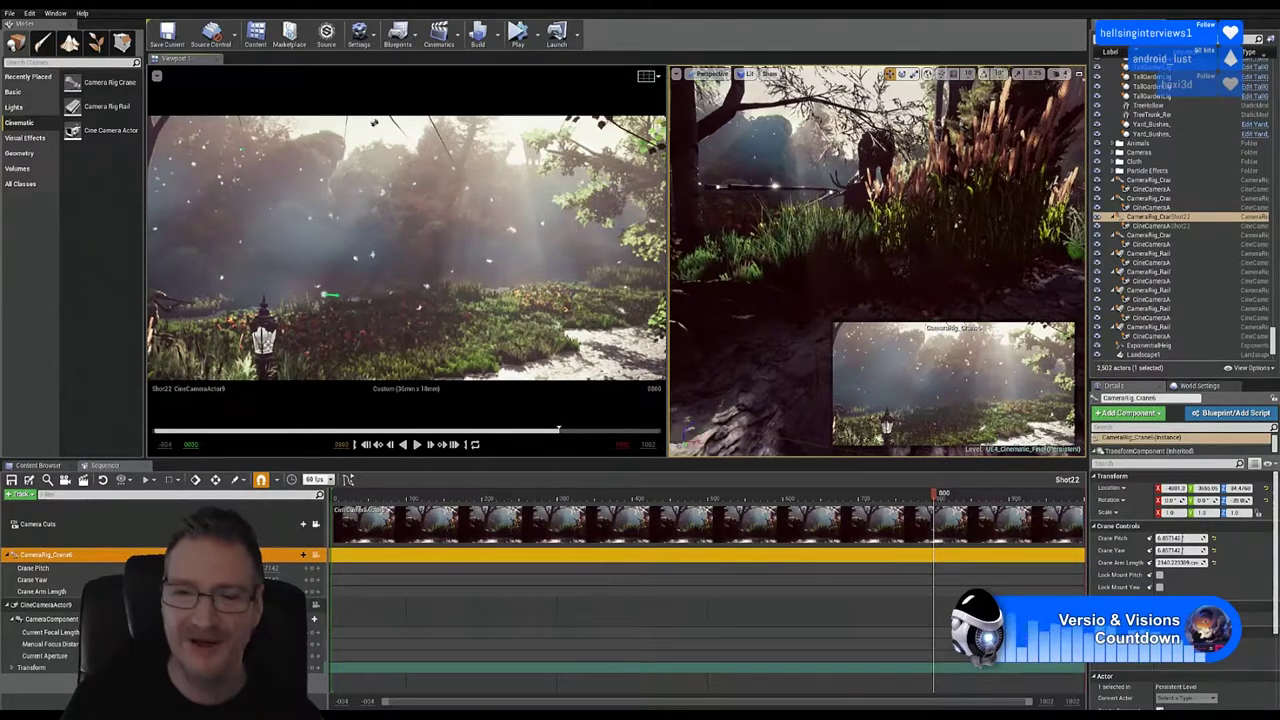
{"action": "right_click_drag", "start_coordinate": [760, 280], "coordinate": [740, 320]}
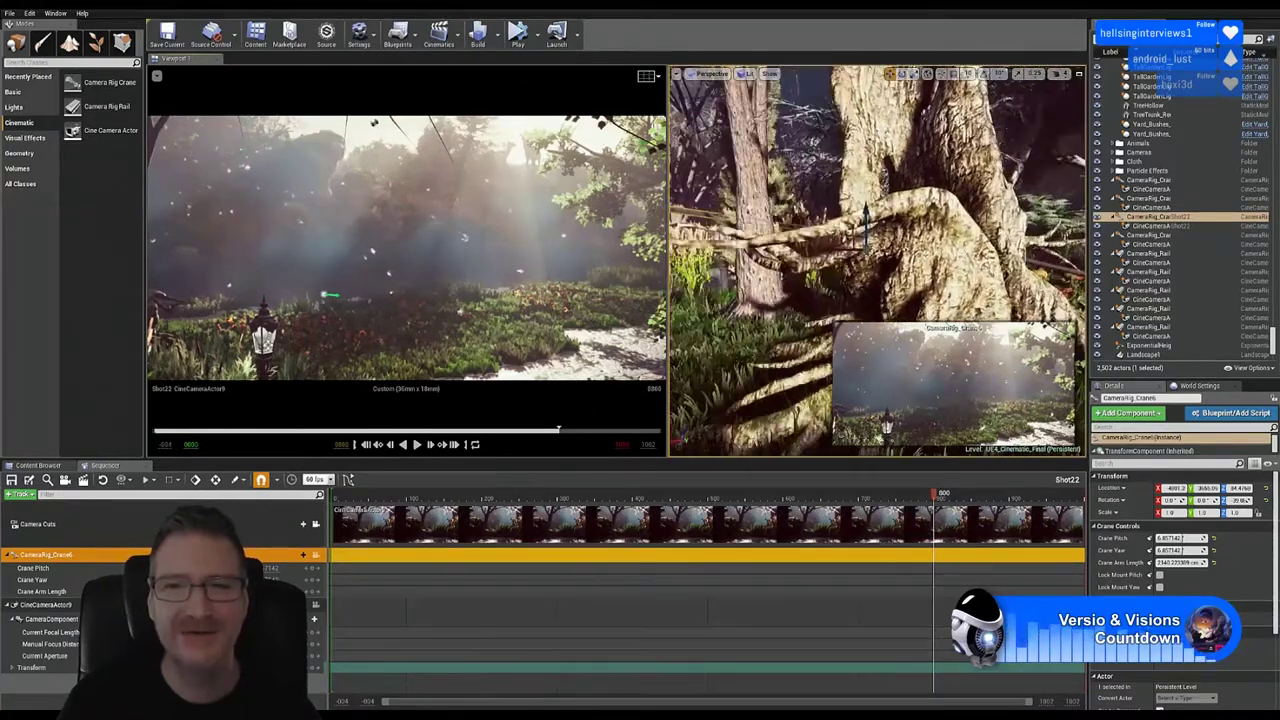
{"action": "right_click_drag", "start_coordinate": [740, 288], "coordinate": [713, 288]}
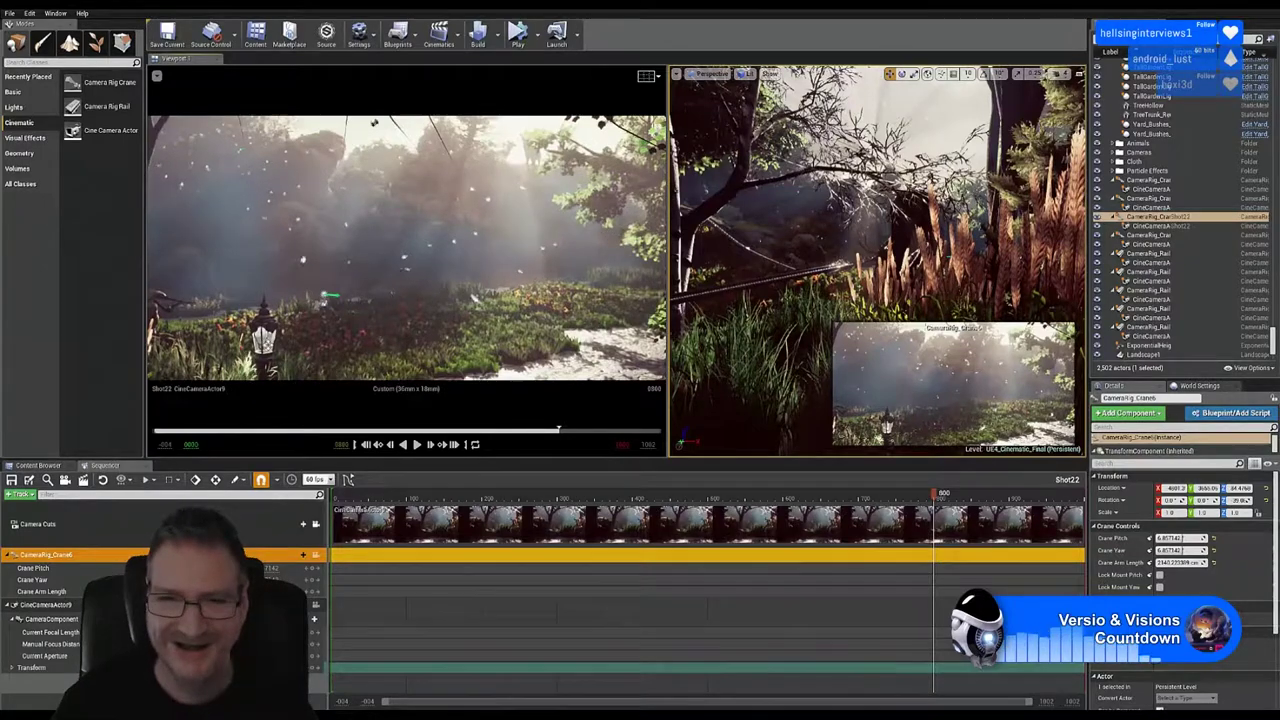
{"action": "right_click_drag", "start_coordinate": [806, 208], "coordinate": [888, 250]}
{"action": "key", "text": "w"}
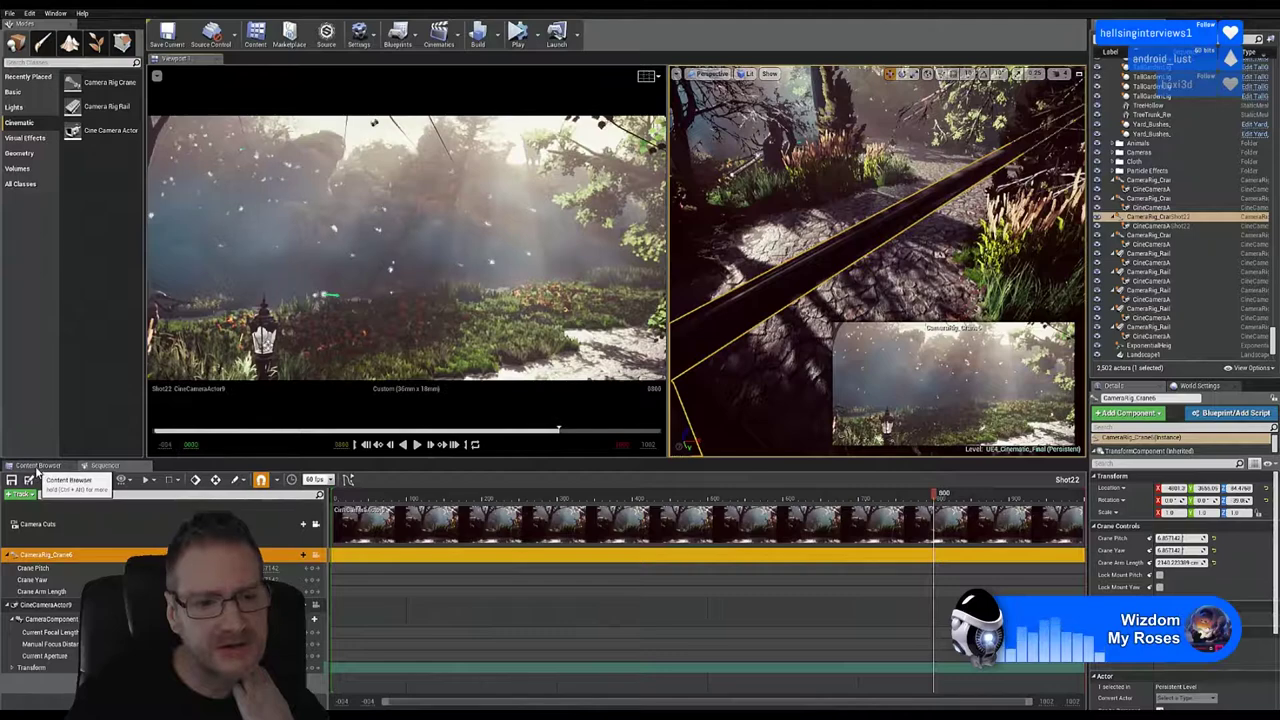
Step: Inspect the MY_HFD_HemiSunset25 and skybox_base textures in the SkySphere folder, and return to the Shot22 sequence
{"action": "left_click", "coordinate": [38, 466]}
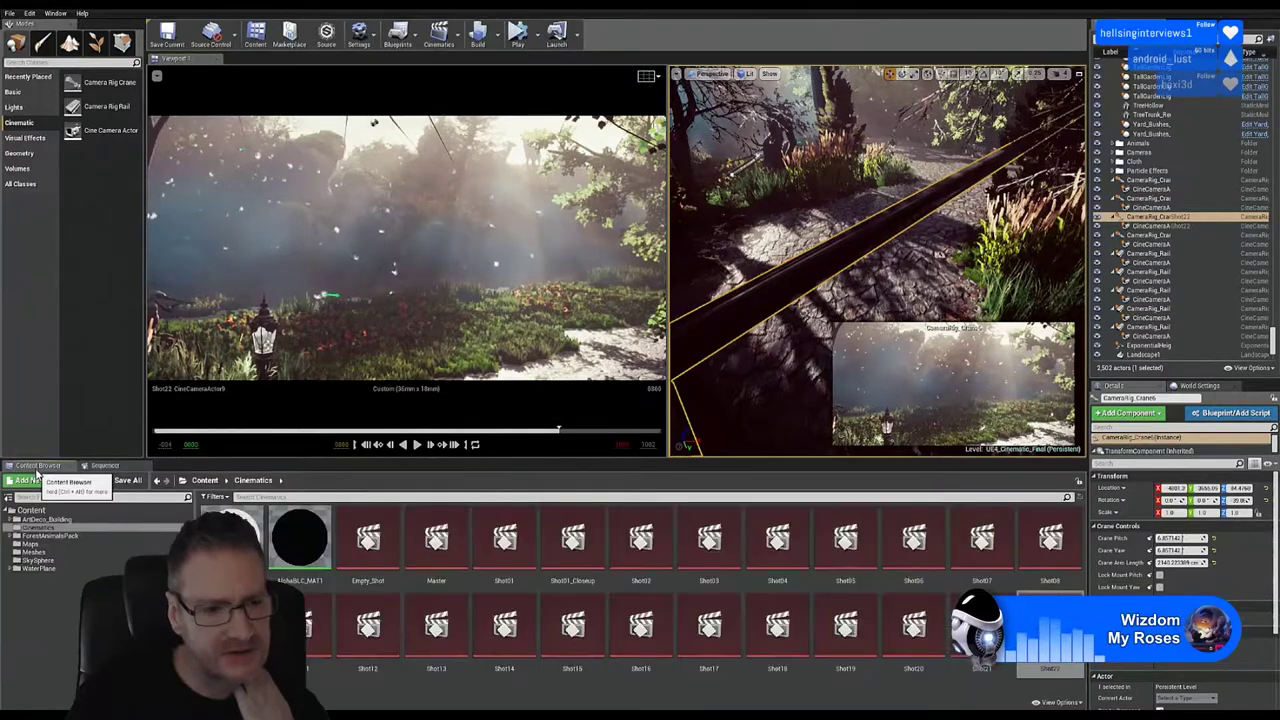
{"action": "left_click", "coordinate": [31, 563]}
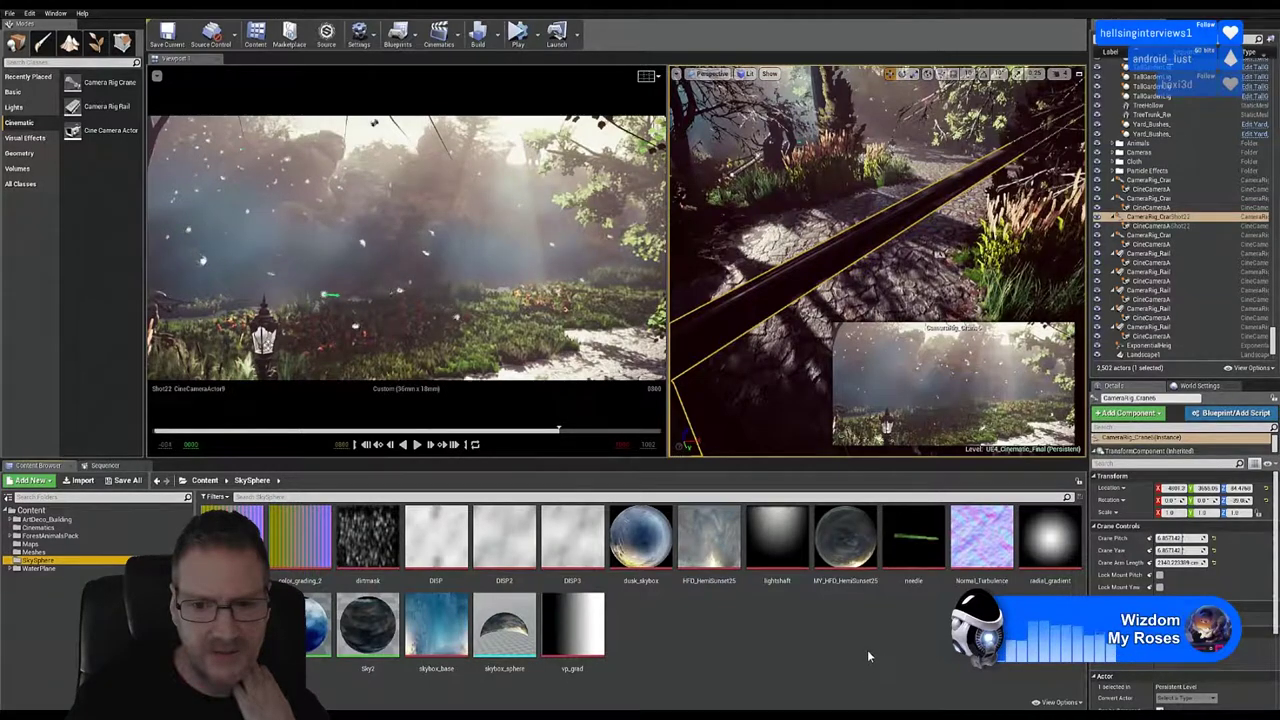
{"action": "double_click", "coordinate": [845, 540]}
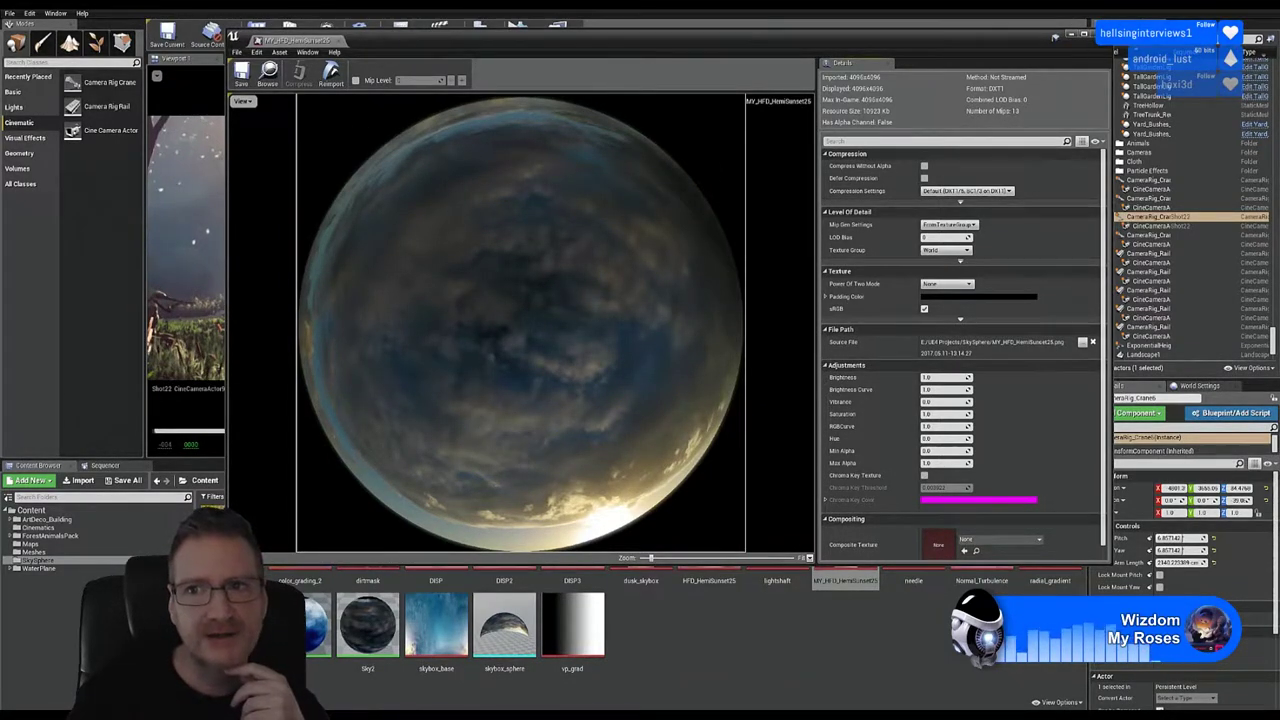
{"action": "left_click", "coordinate": [1097, 35]}
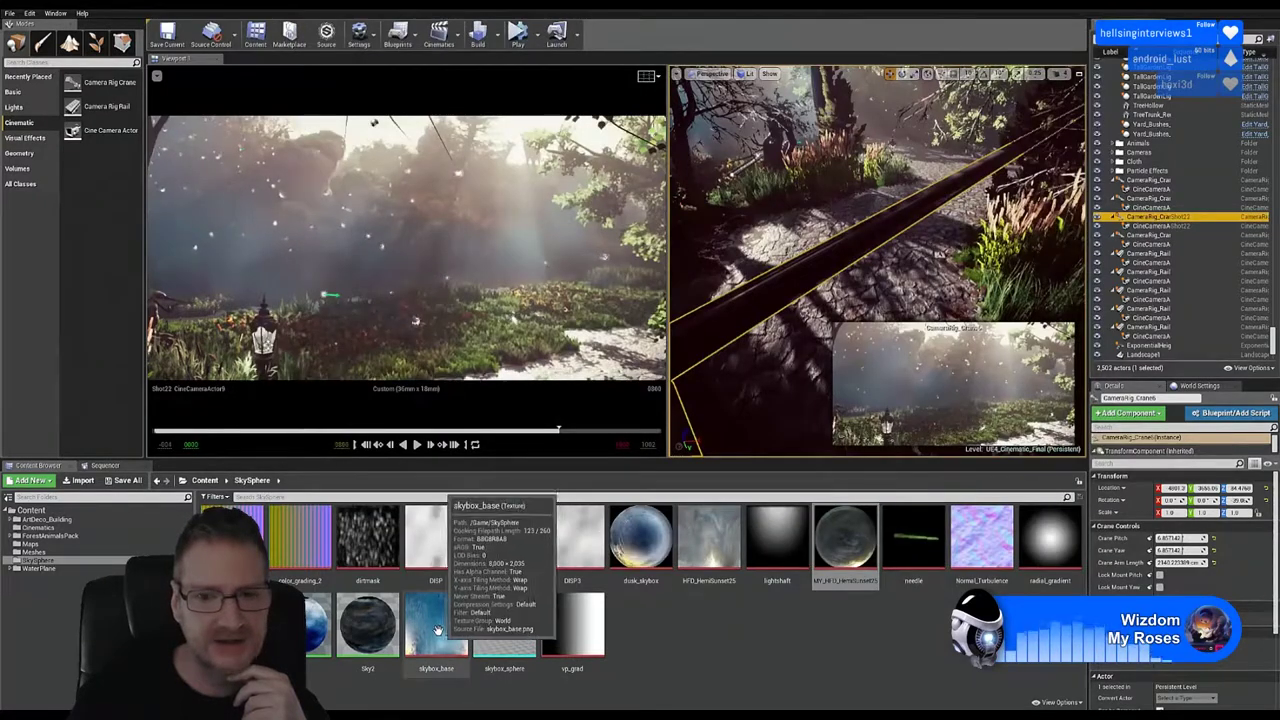
{"action": "left_click", "coordinate": [435, 628]}
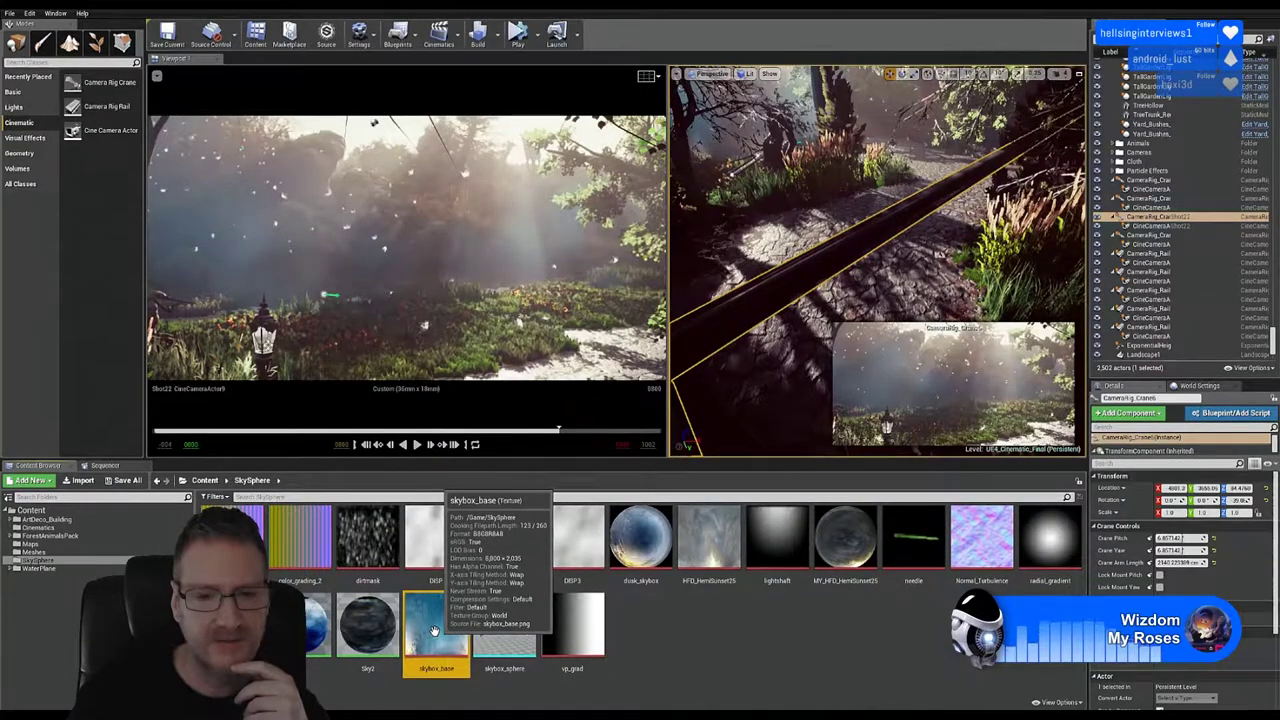
{"action": "double_click", "coordinate": [435, 628]}
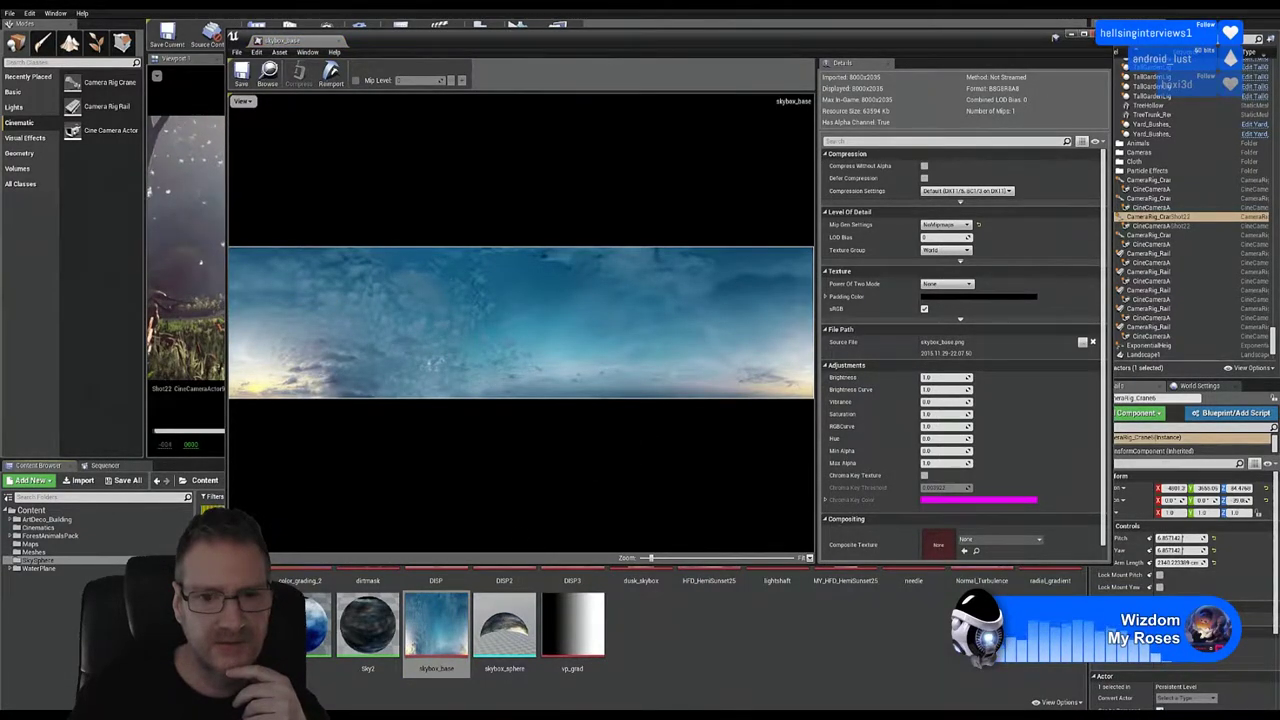
{"action": "left_click", "coordinate": [806, 38]}
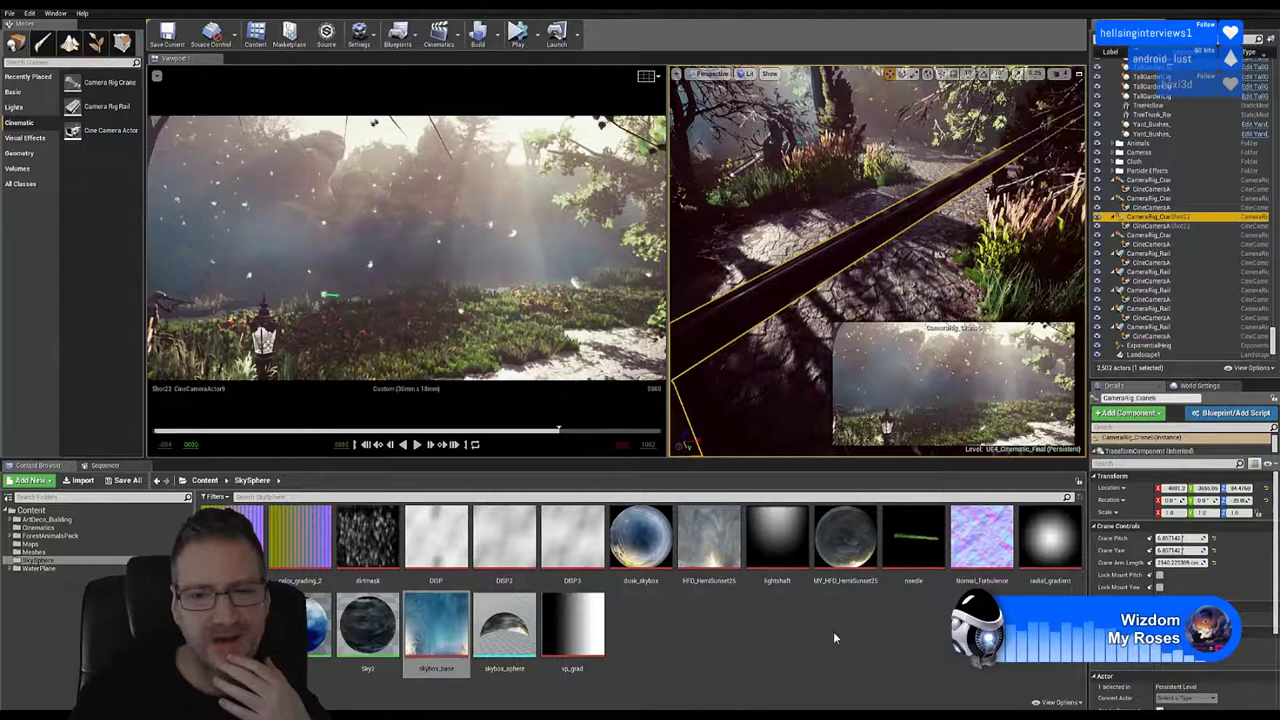
{"action": "left_click", "coordinate": [55, 528]}
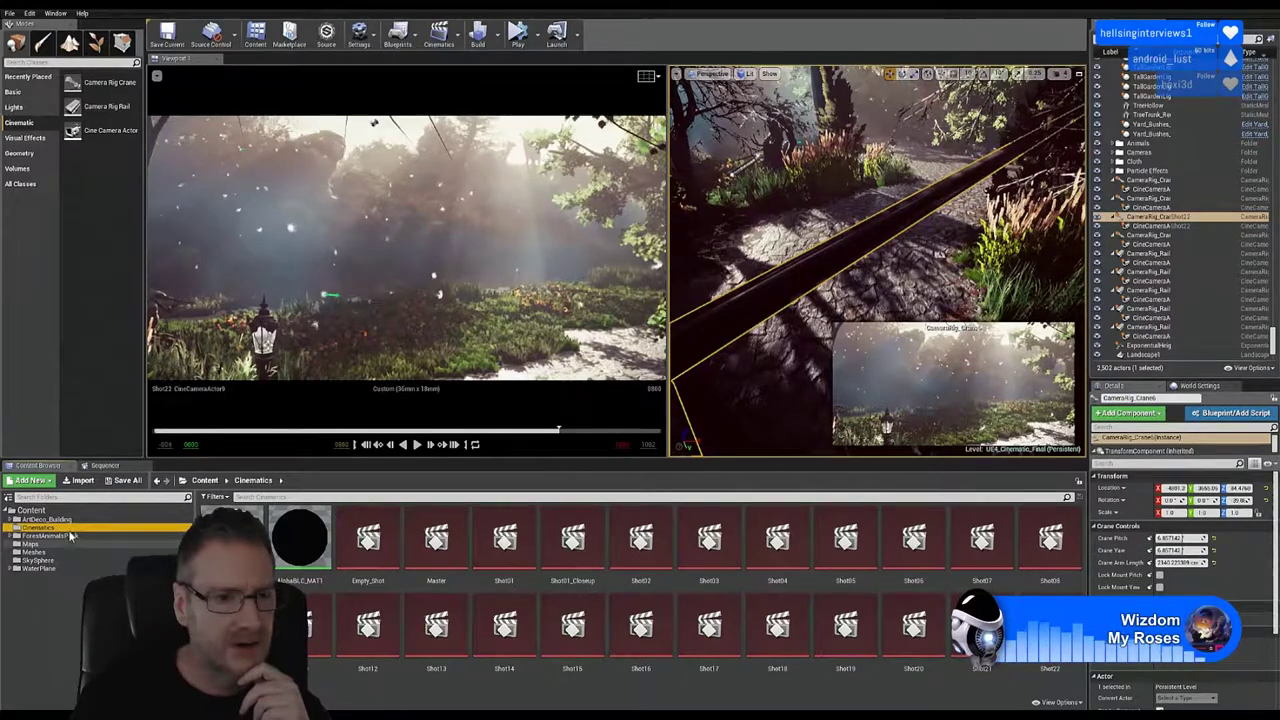
{"action": "left_click", "coordinate": [106, 466]}
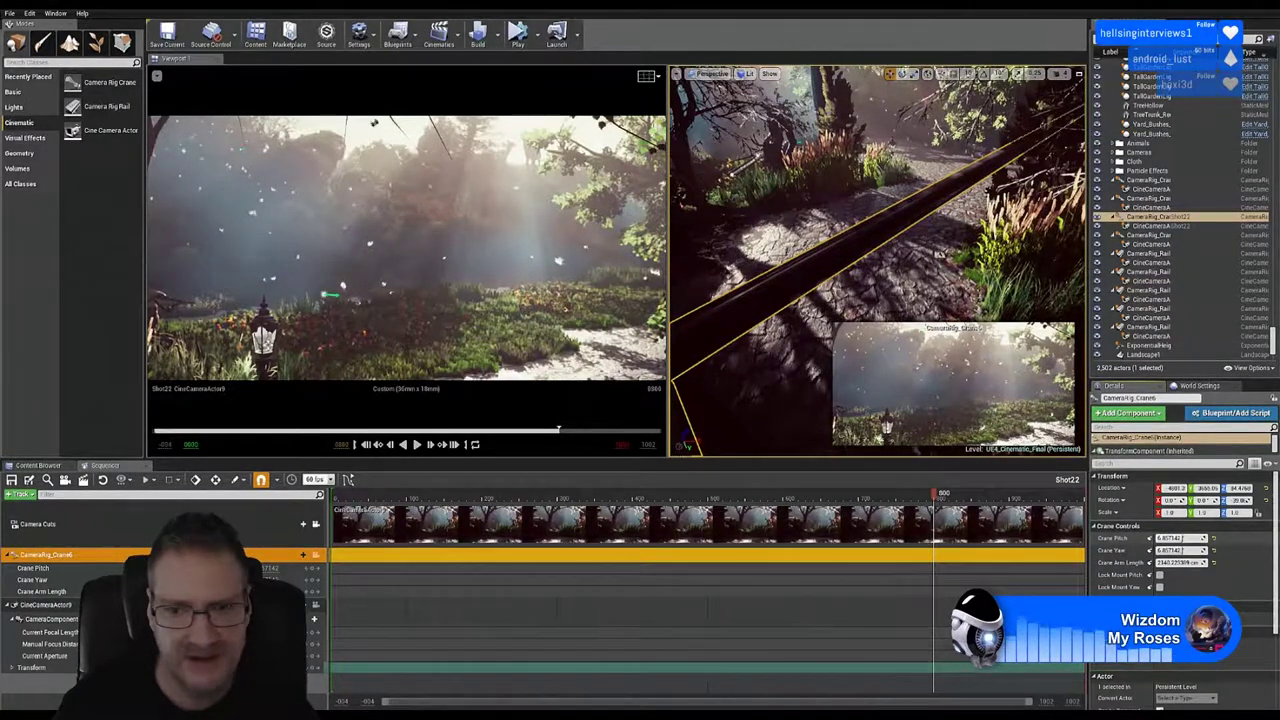
Step: Raise the crane's pitch to about 13.7° and keyframe its pitch, yaw and arm length at frame 800
{"action": "left_click_drag", "start_coordinate": [1180, 538], "coordinate": [1160, 538]}
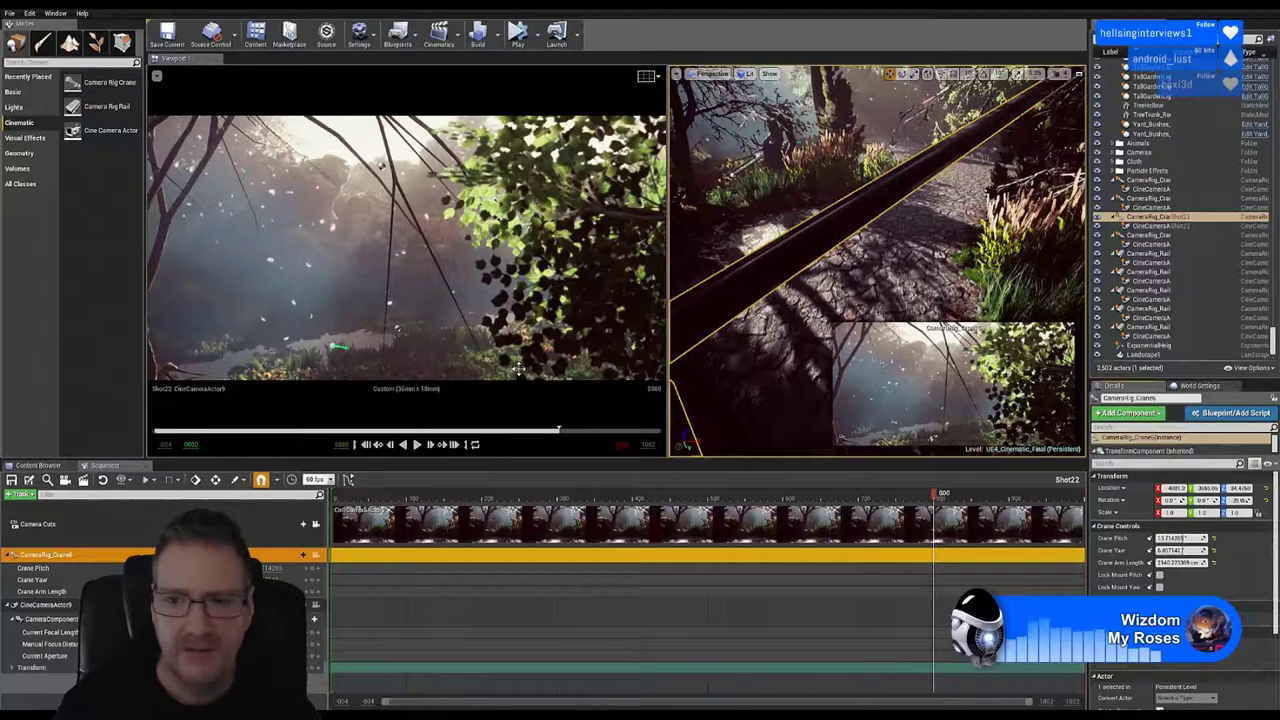
{"action": "left_click", "coordinate": [1180, 538]}
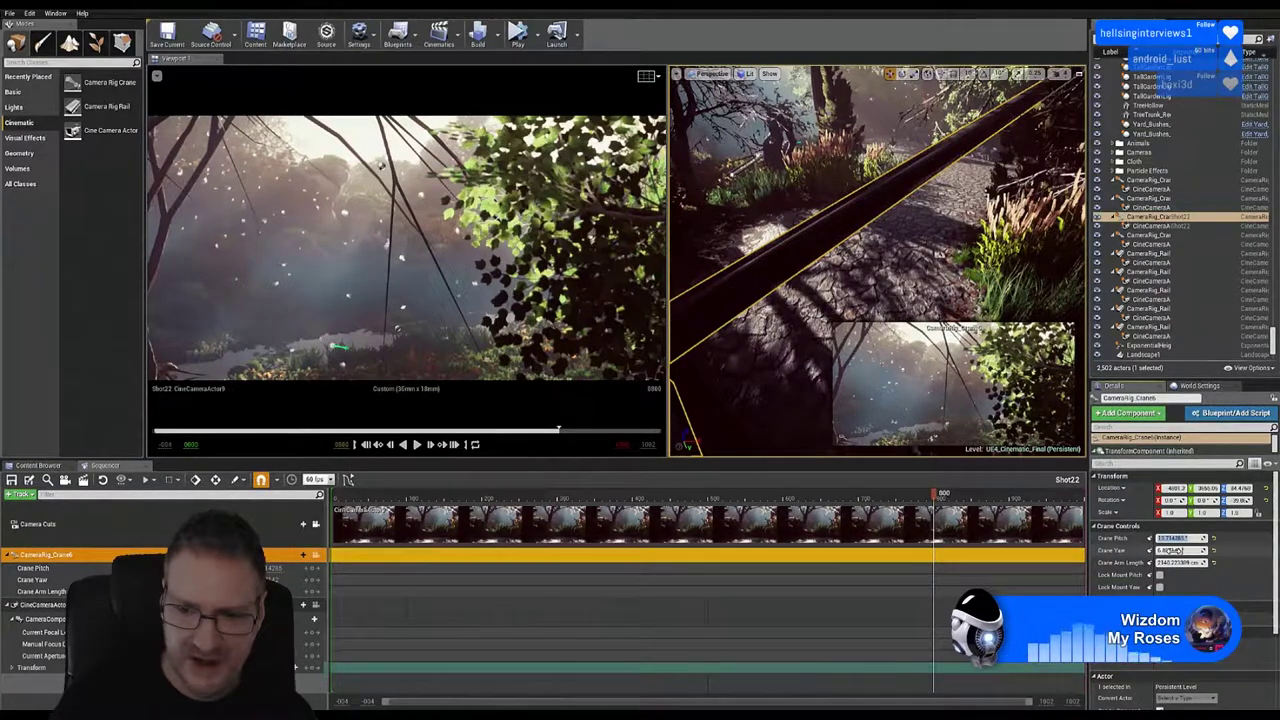
{"action": "left_click", "coordinate": [1178, 550]}
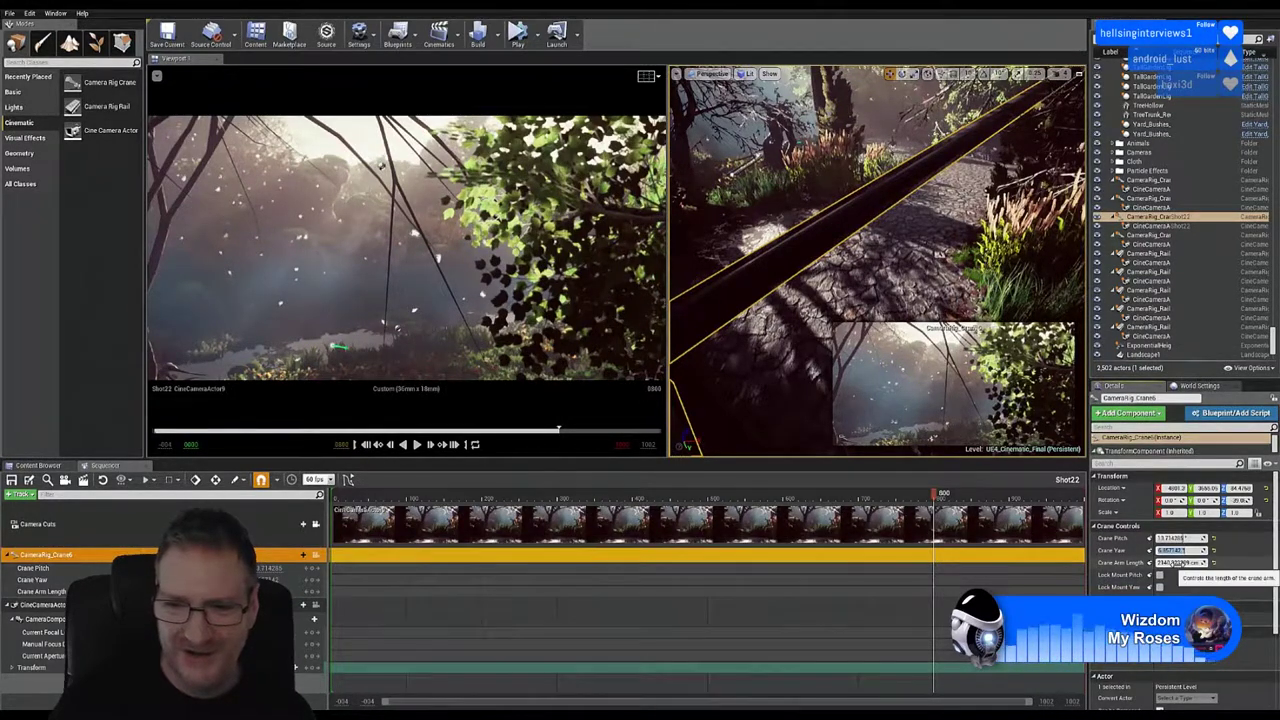
{"action": "left_click", "coordinate": [1172, 563]}
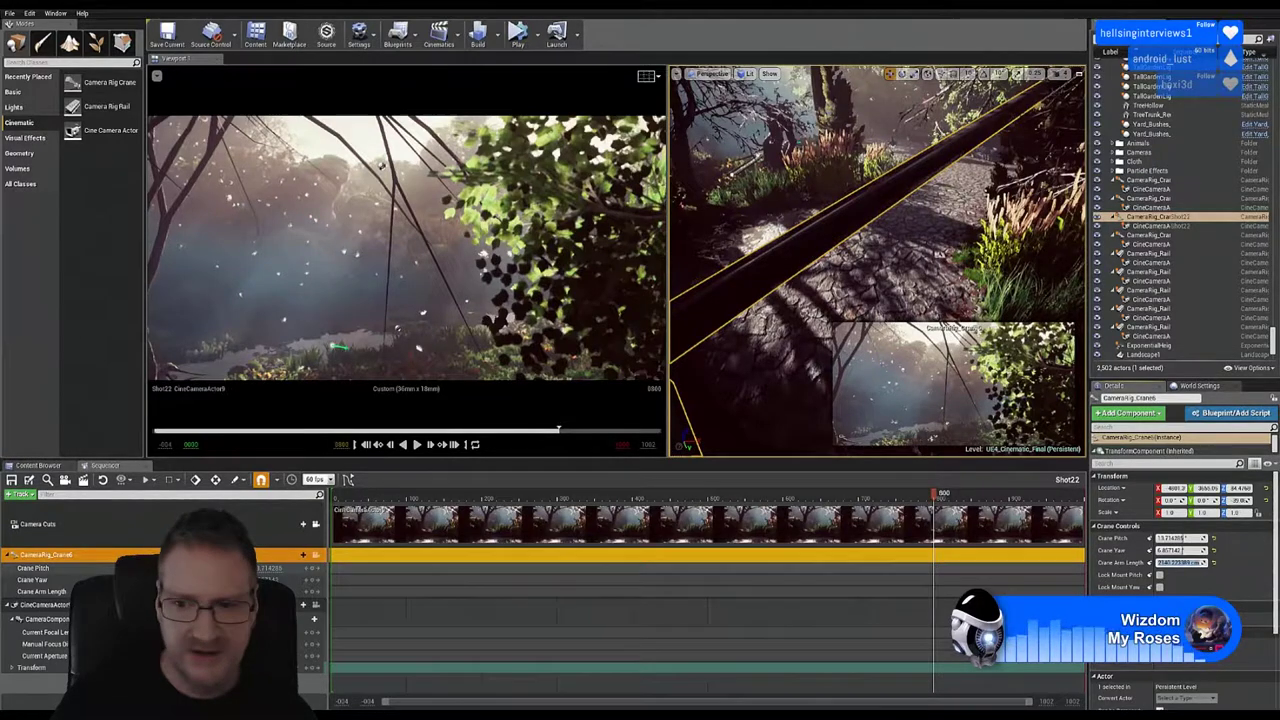
{"action": "left_click", "coordinate": [1150, 541]}
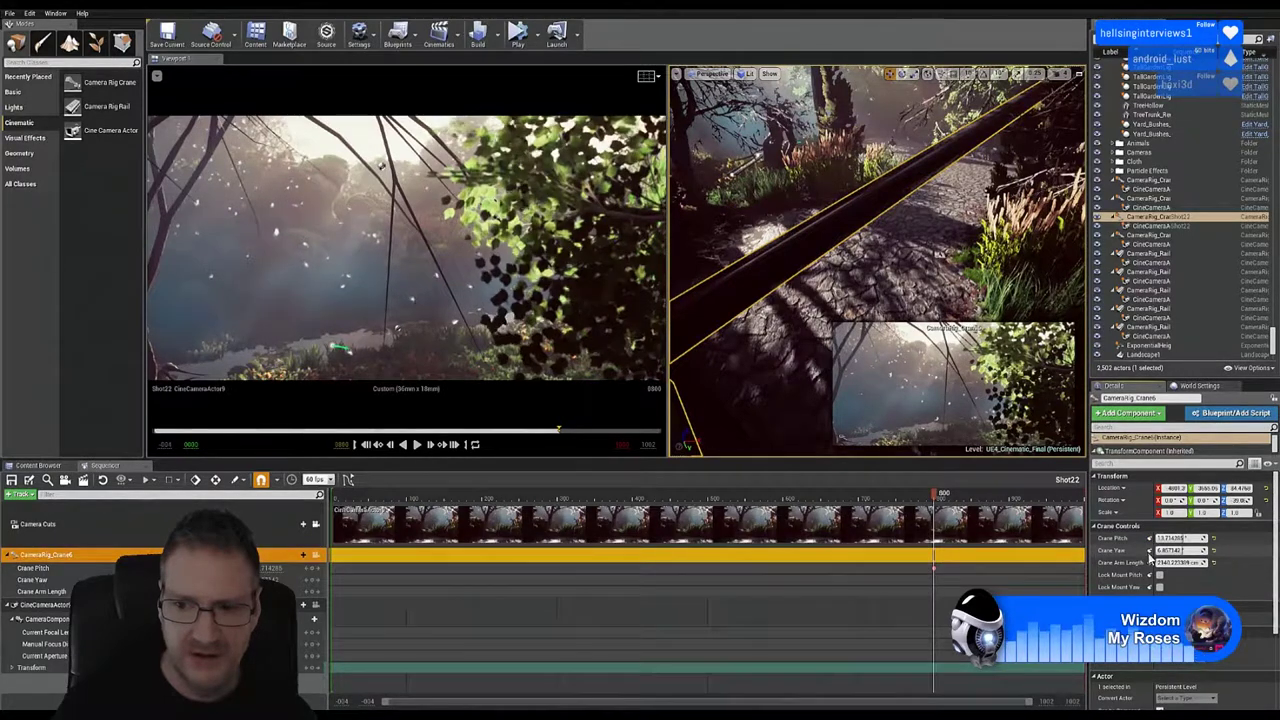
{"action": "left_click", "coordinate": [1149, 551]}
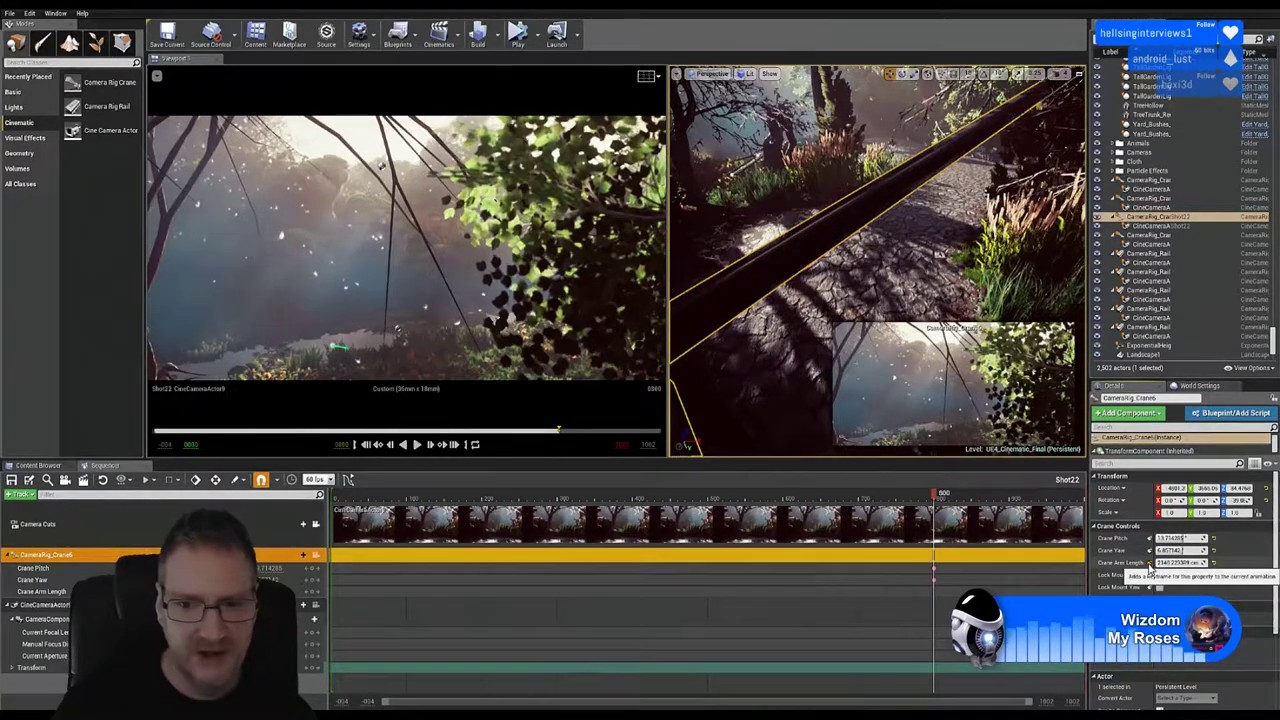
{"action": "left_click", "coordinate": [1150, 563]}
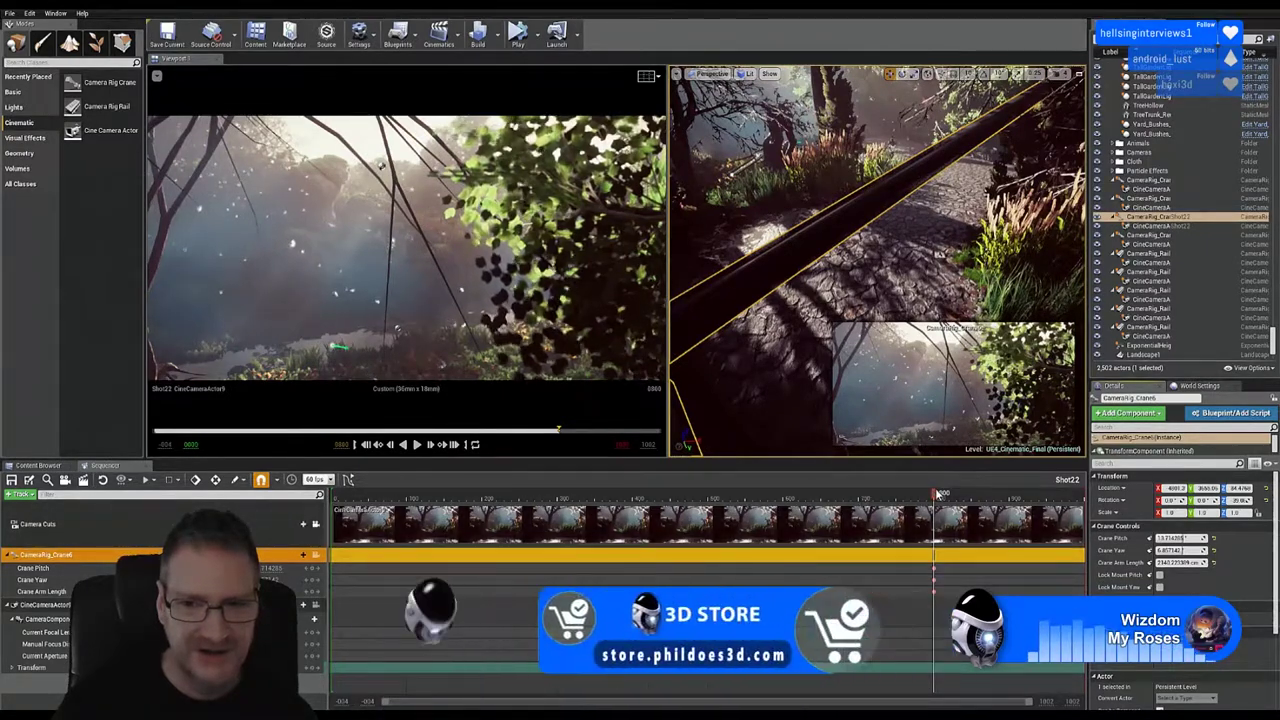
Step: Make the visible timeline range start at frame 0 and place the playhead on frame 0
{"action": "left_click_drag", "start_coordinate": [933, 498], "coordinate": [336, 508]}
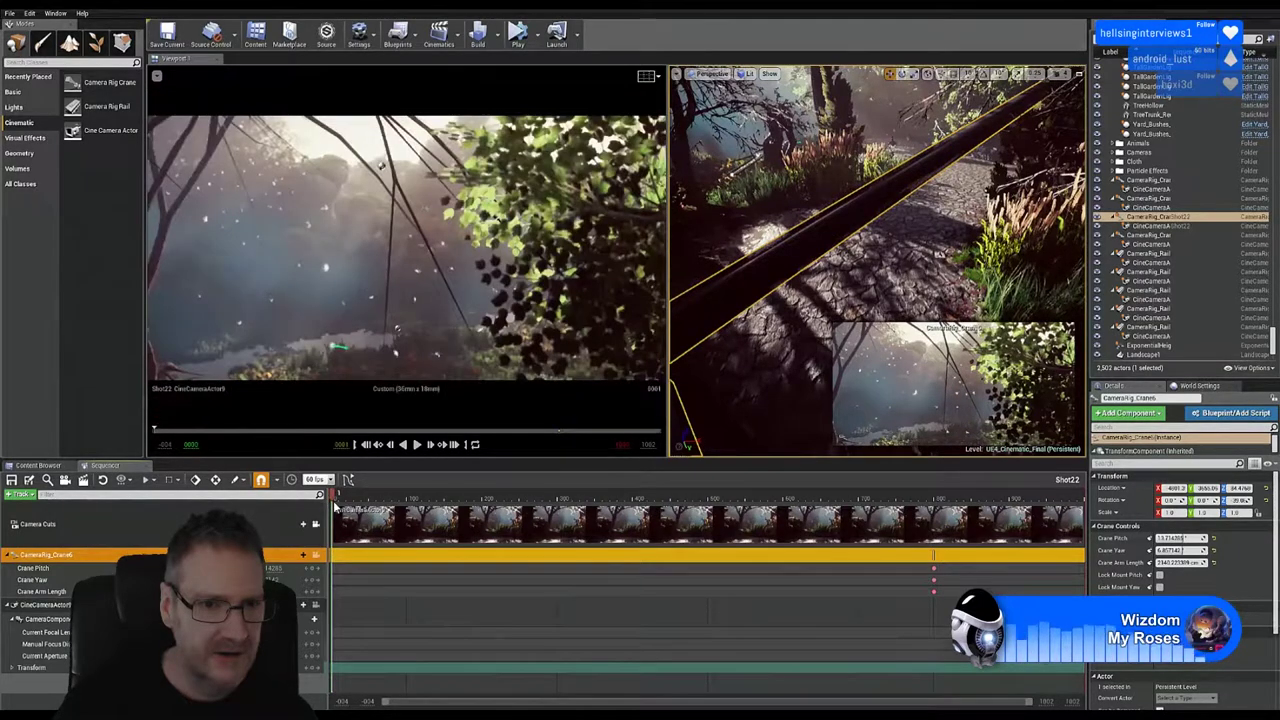
{"action": "key", "text": "Right"}
{"action": "key", "text": "Right"}
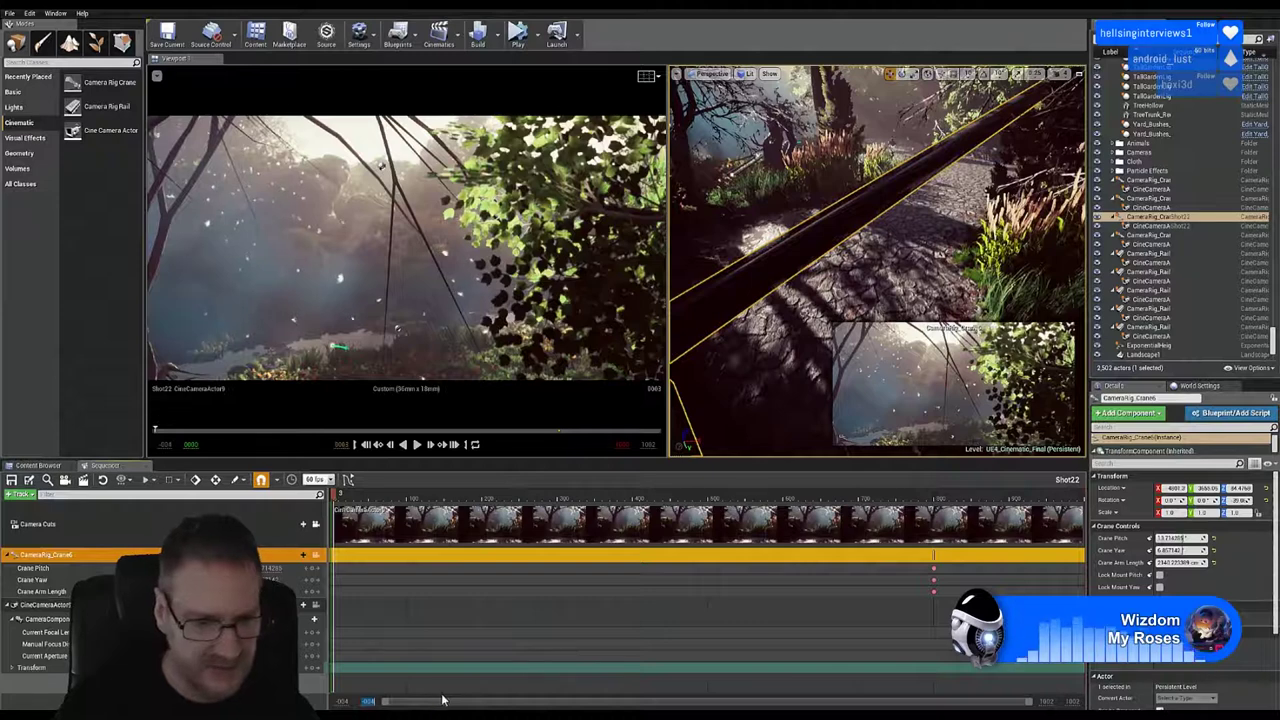
{"action": "left_click_drag", "start_coordinate": [339, 700], "coordinate": [386, 705]}
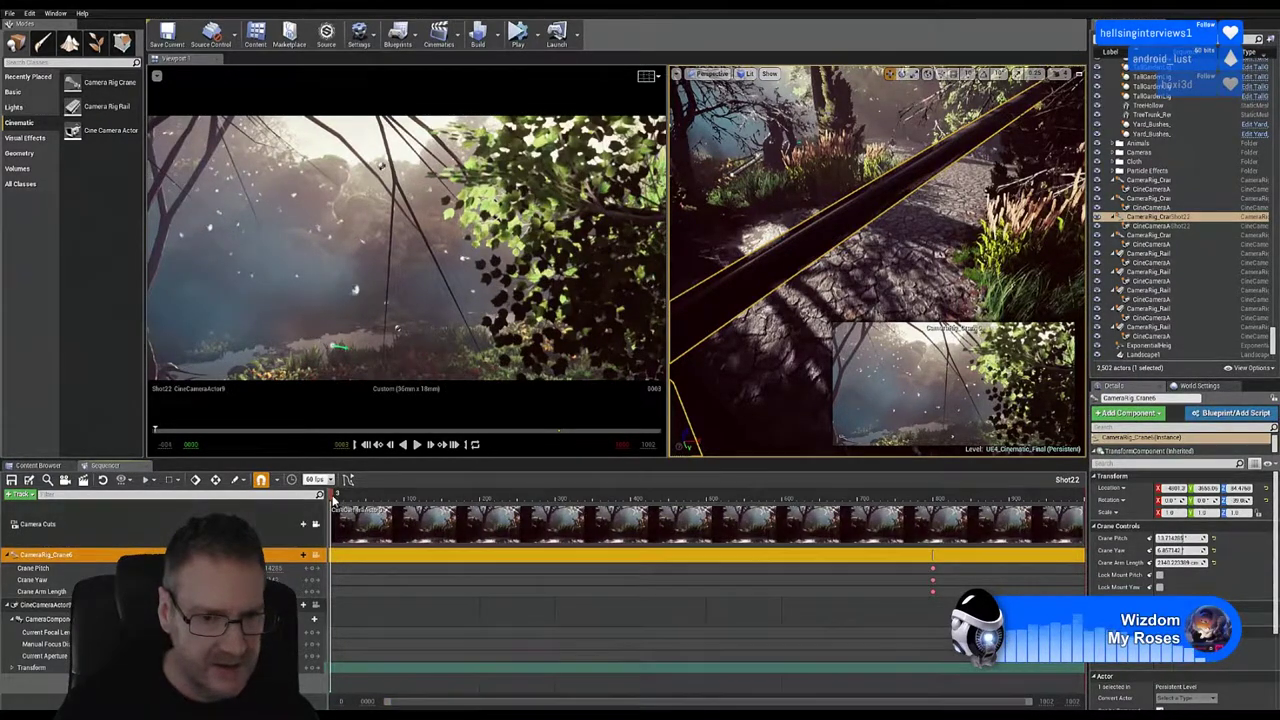
{"action": "left_click", "coordinate": [332, 498]}
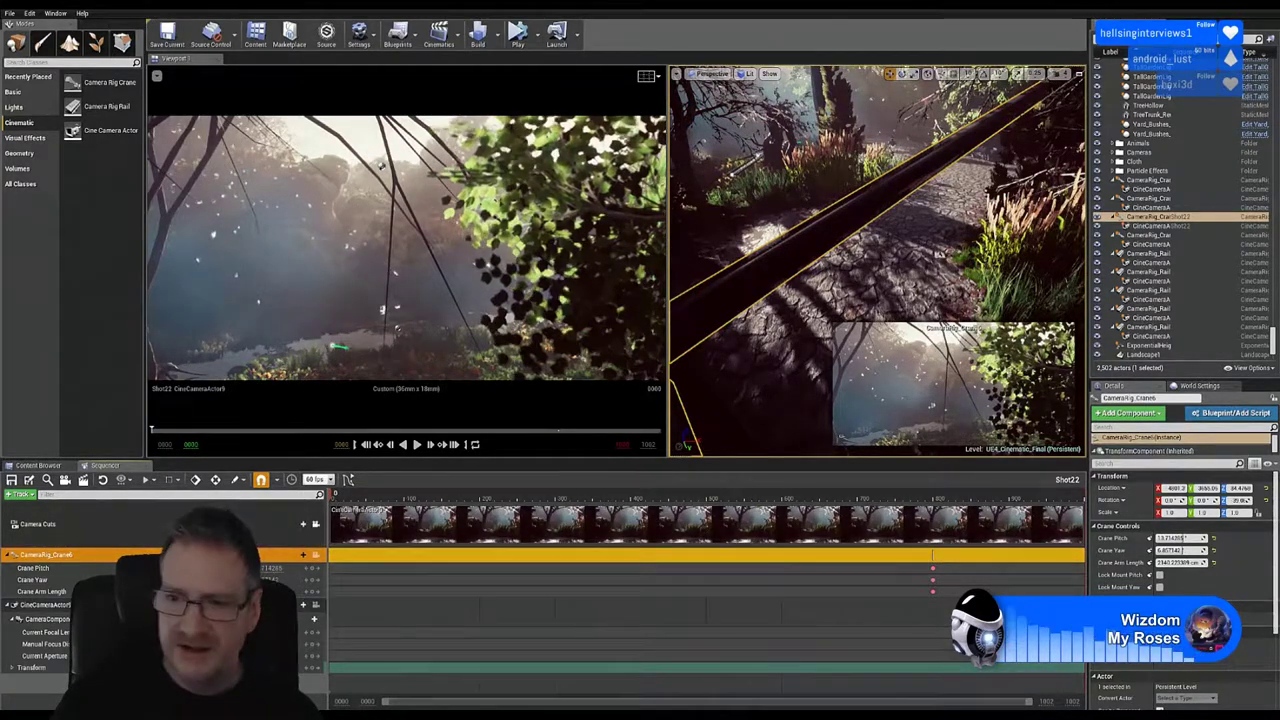
Step: Set the crane's pitch and yaw to 0, reset its arm length to default, and keyframe the pitch at frame 0
{"action": "left_click", "coordinate": [1178, 538]}
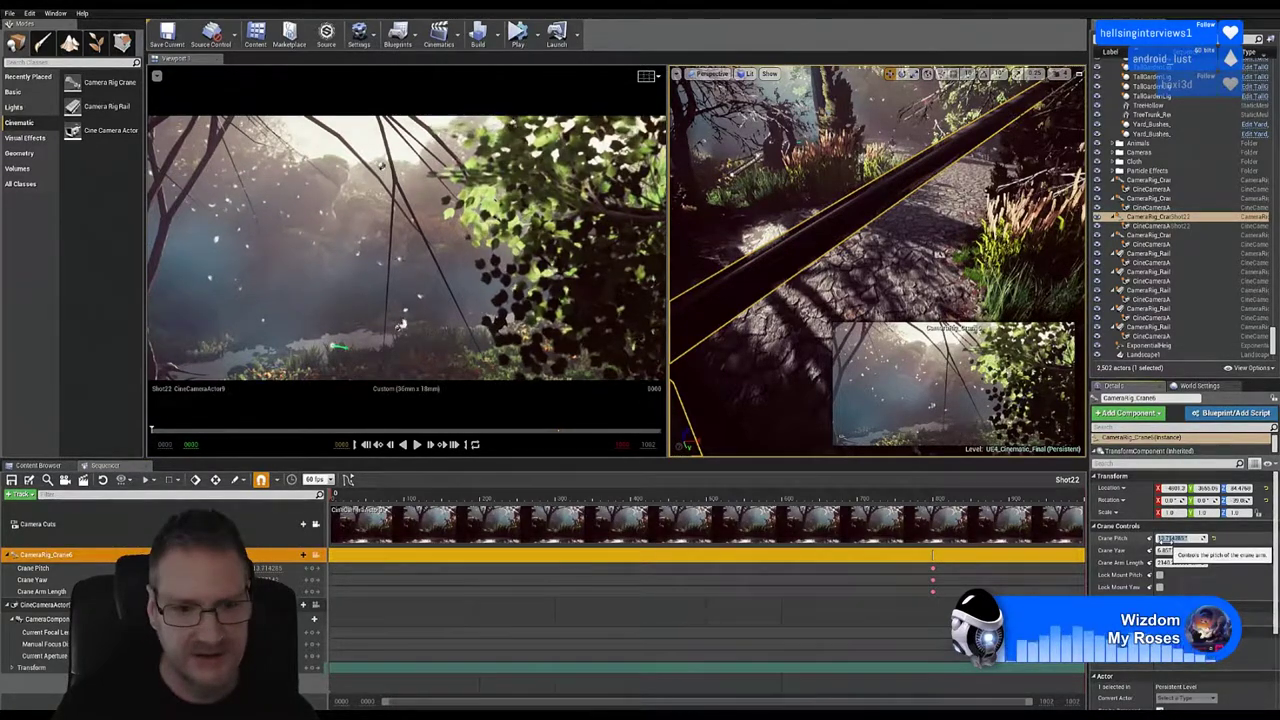
{"action": "type", "text": "0"}
{"action": "key", "text": "Return"}
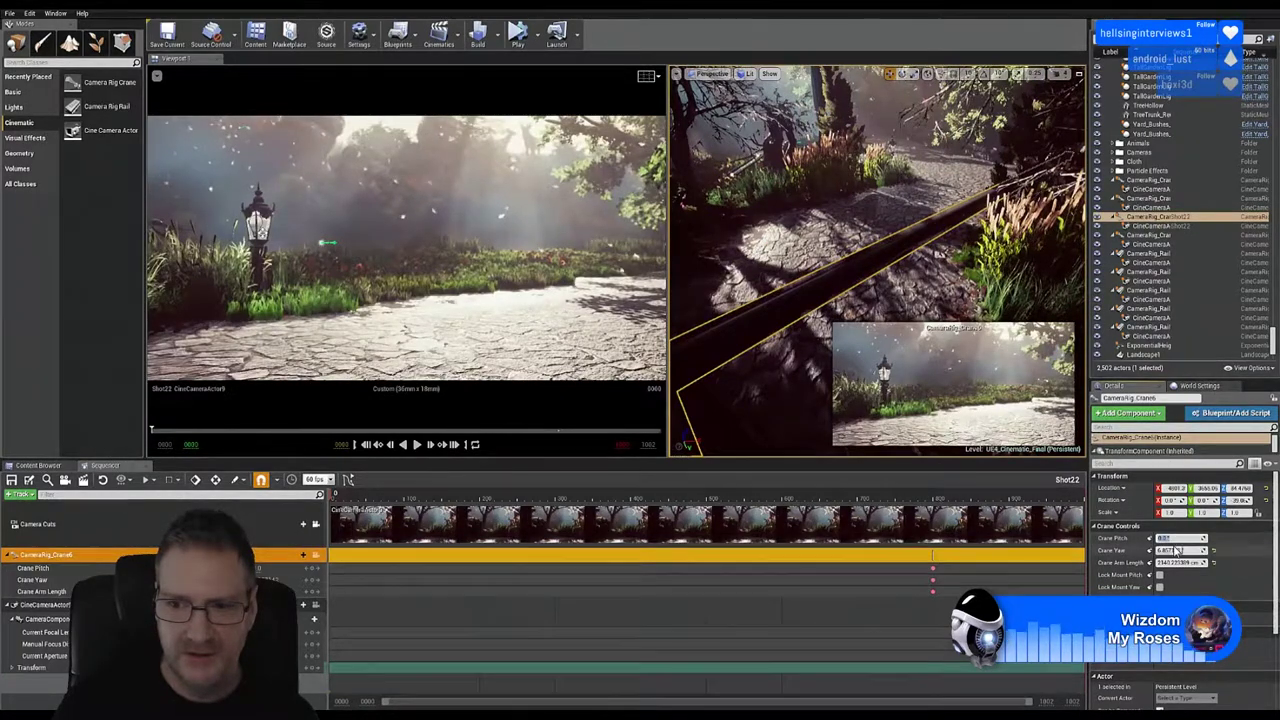
{"action": "left_click", "coordinate": [1176, 551]}
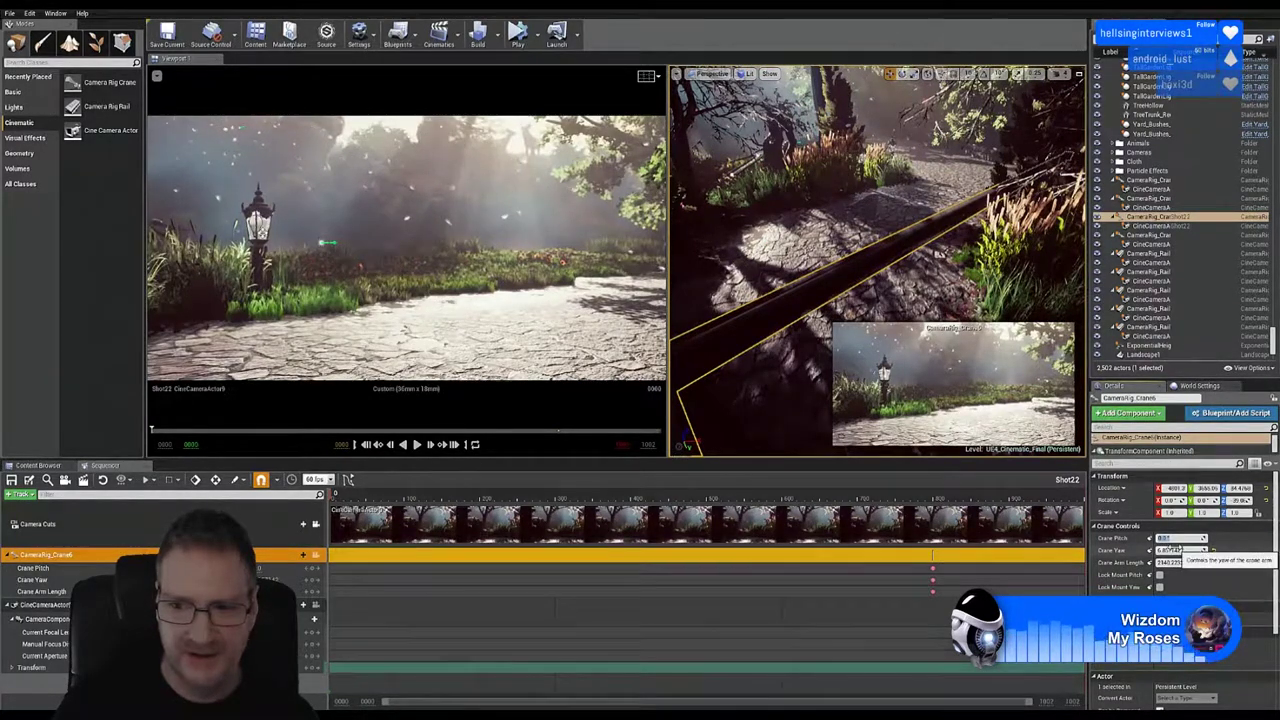
{"action": "type", "text": "0"}
{"action": "key", "text": "Return"}
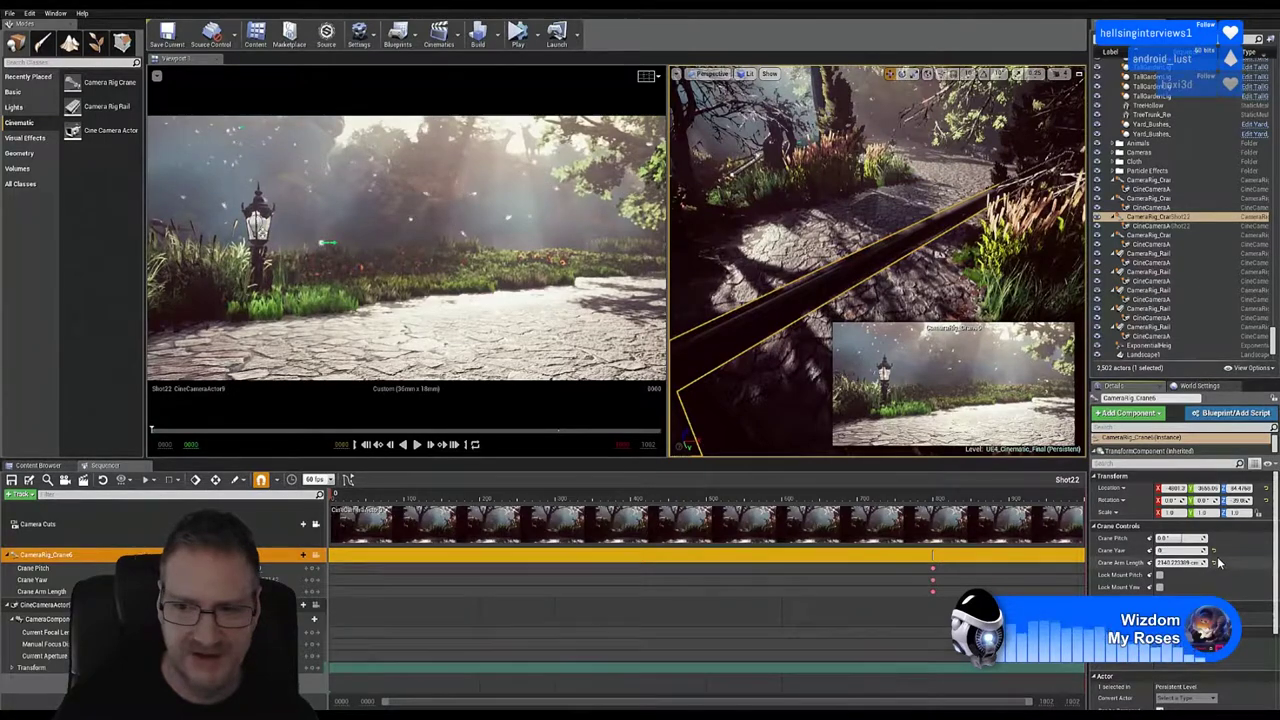
{"action": "left_click", "coordinate": [1214, 564]}
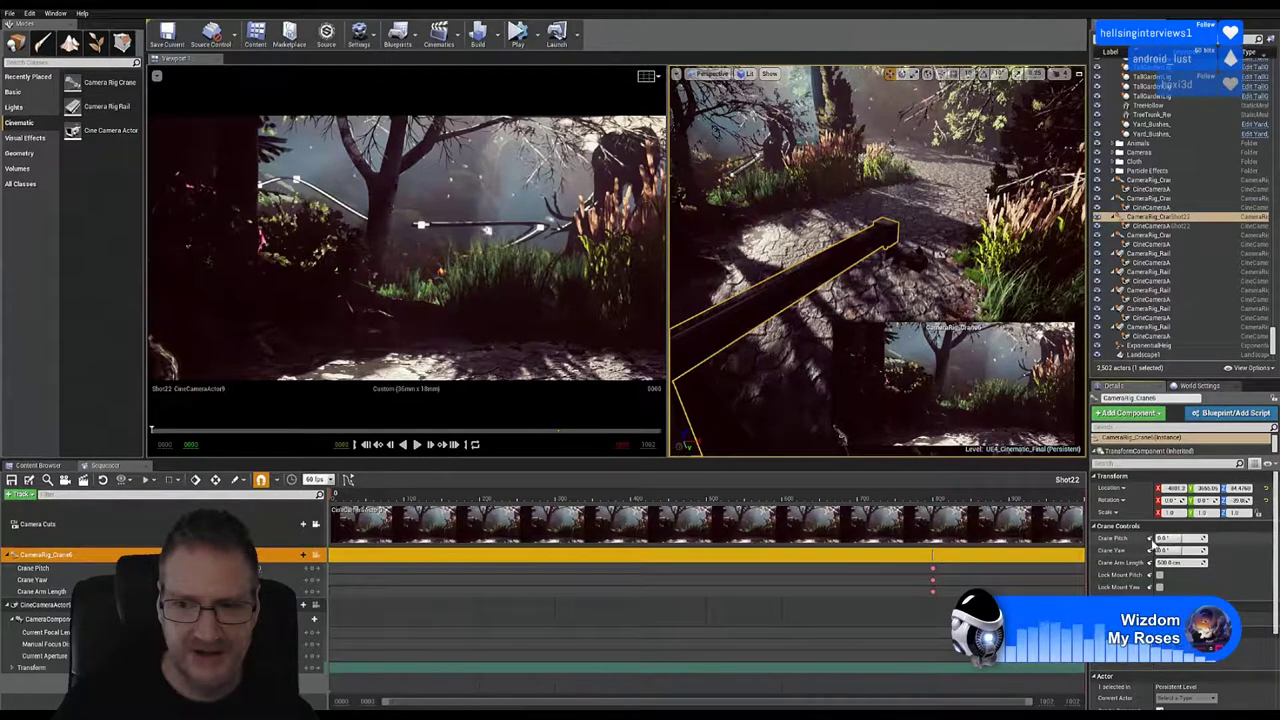
{"action": "left_click", "coordinate": [1148, 539]}
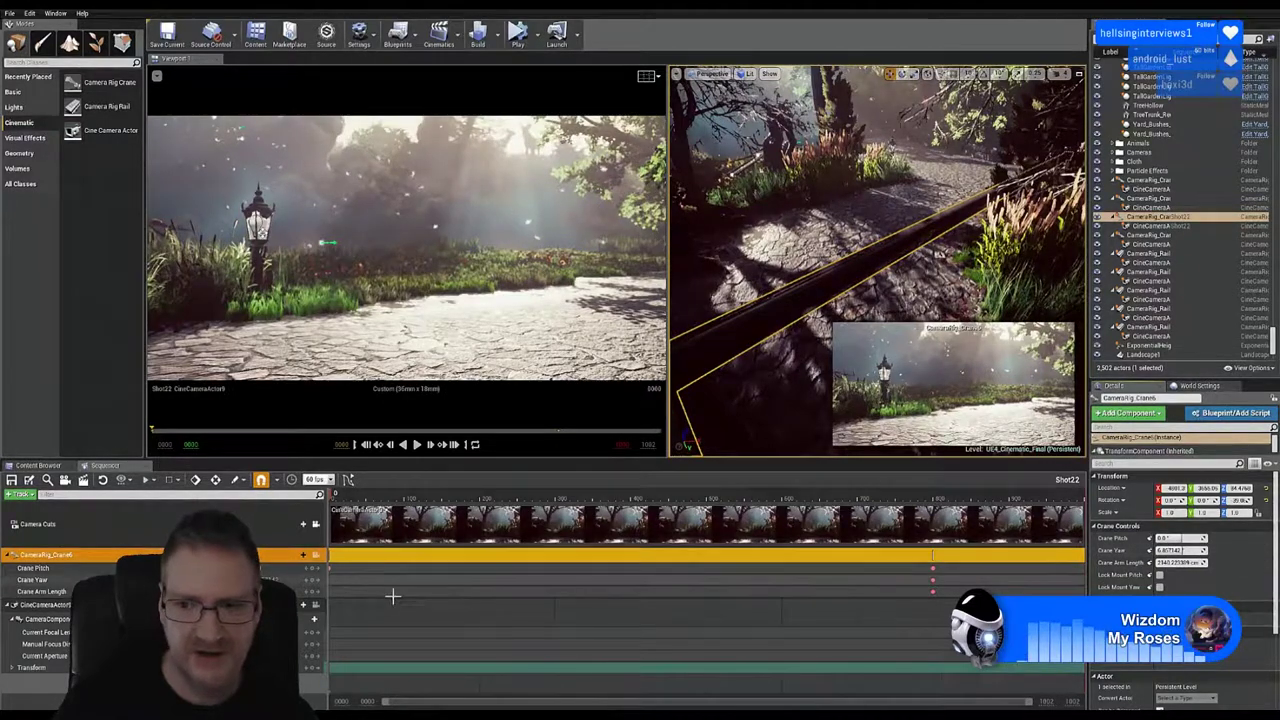
Step: Keyframe the crane's yaw at 0° and its arm length at 500 cm on frame 0
{"action": "left_click", "coordinate": [1195, 549]}
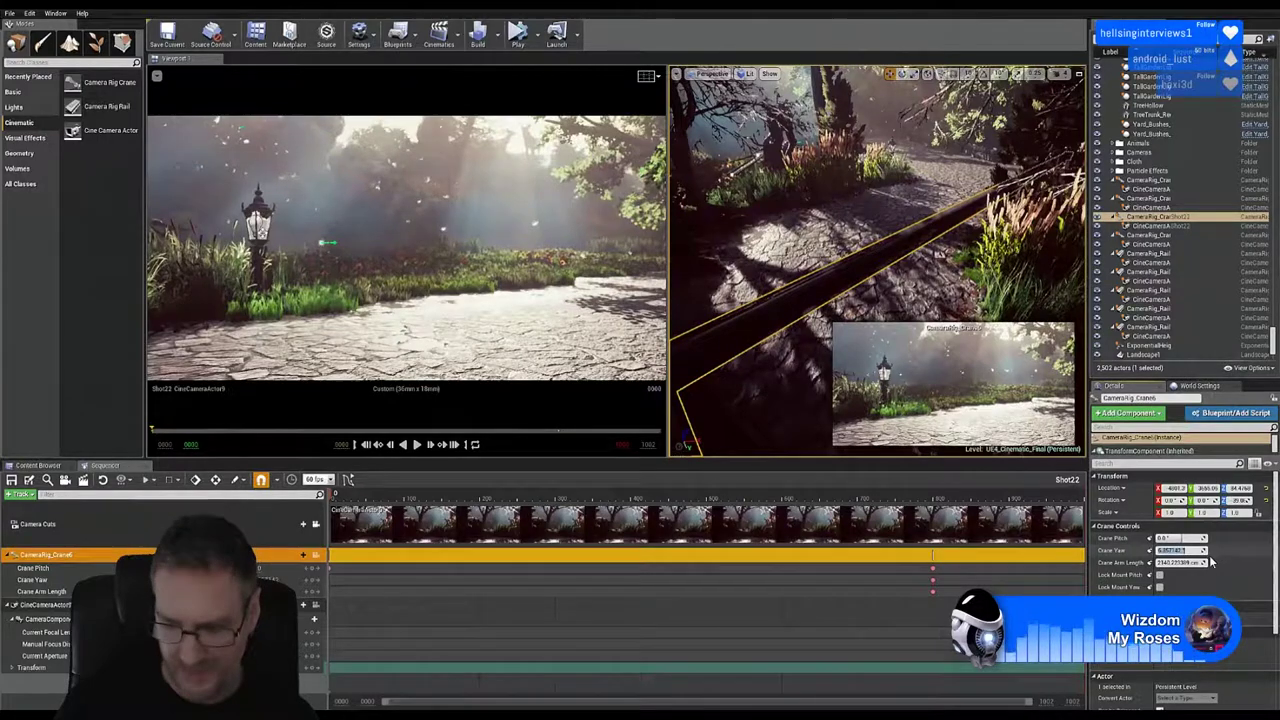
{"action": "type", "text": "0"}
{"action": "key", "text": "Tab"}
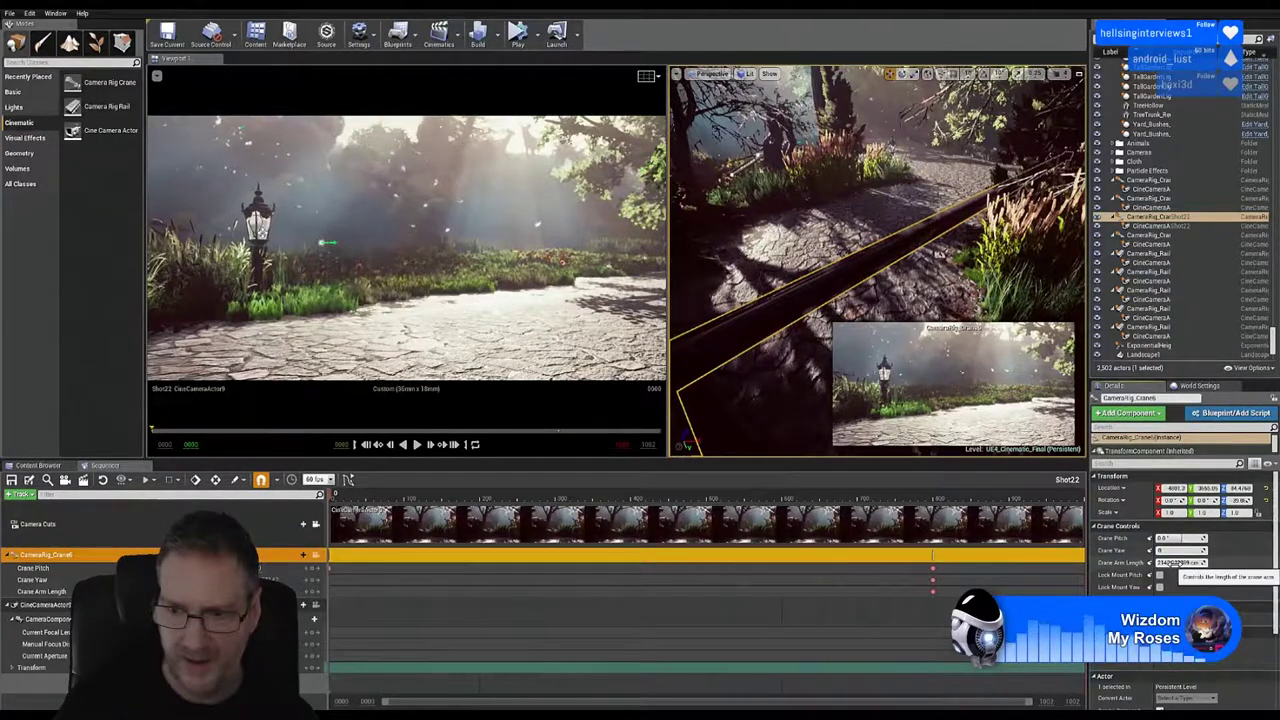
{"action": "left_click", "coordinate": [1174, 563]}
{"action": "type", "text": "500"}
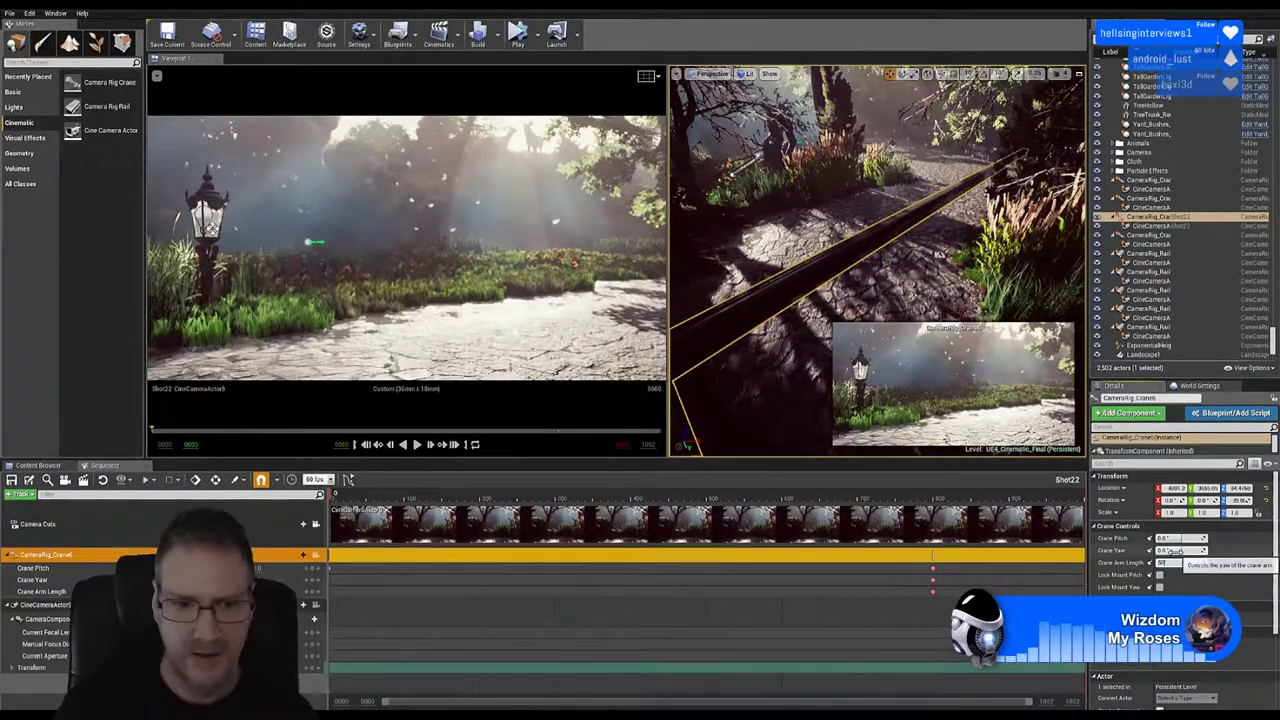
{"action": "key", "text": "Return"}
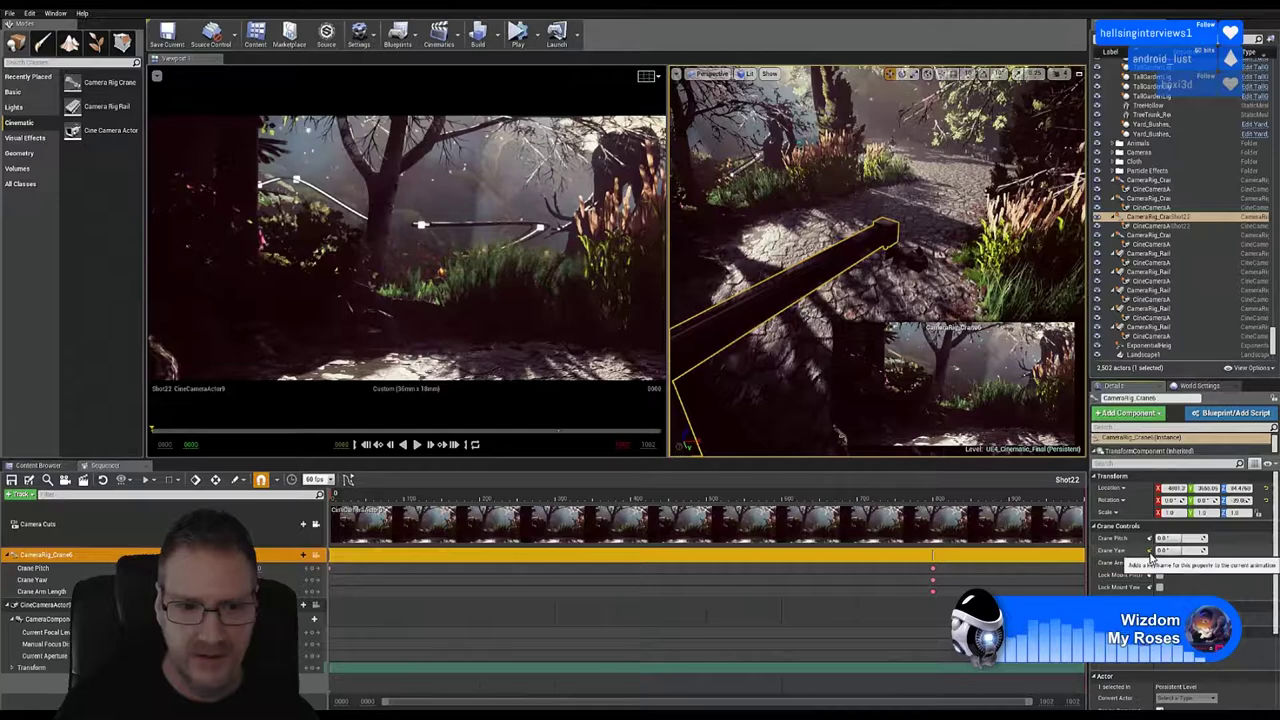
{"action": "left_click", "coordinate": [1149, 552]}
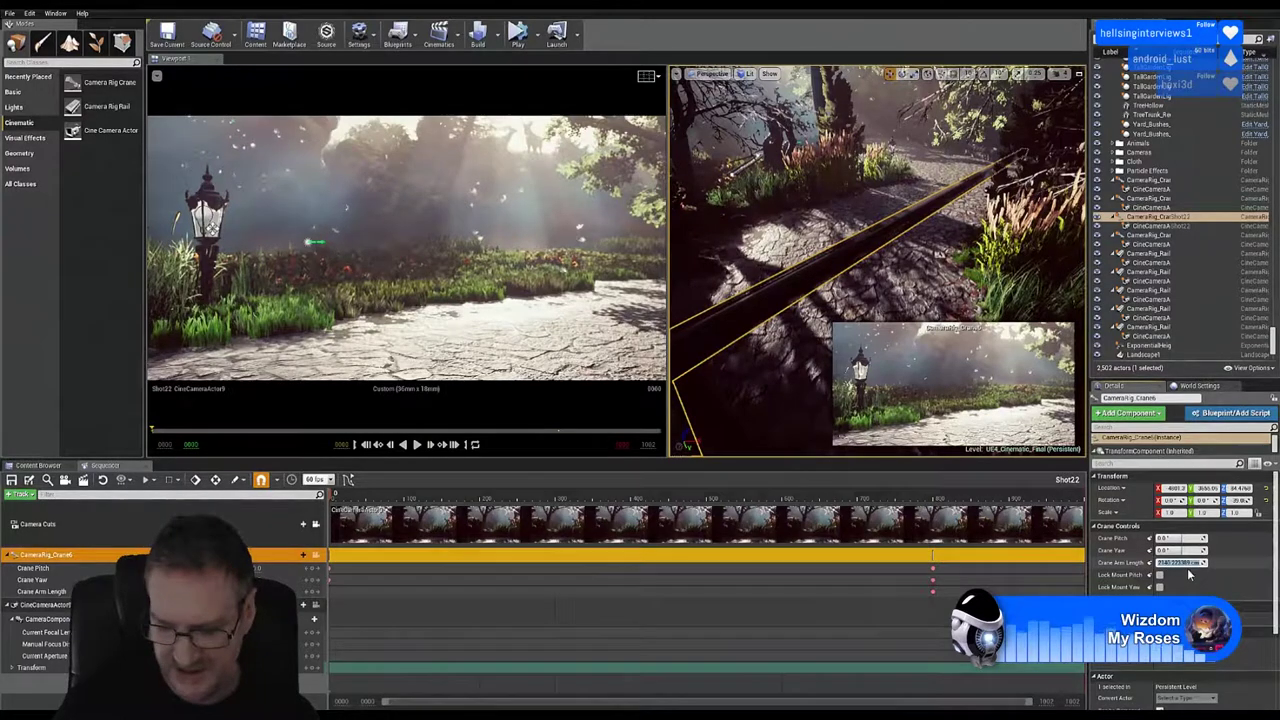
{"action": "key", "text": "Return"}
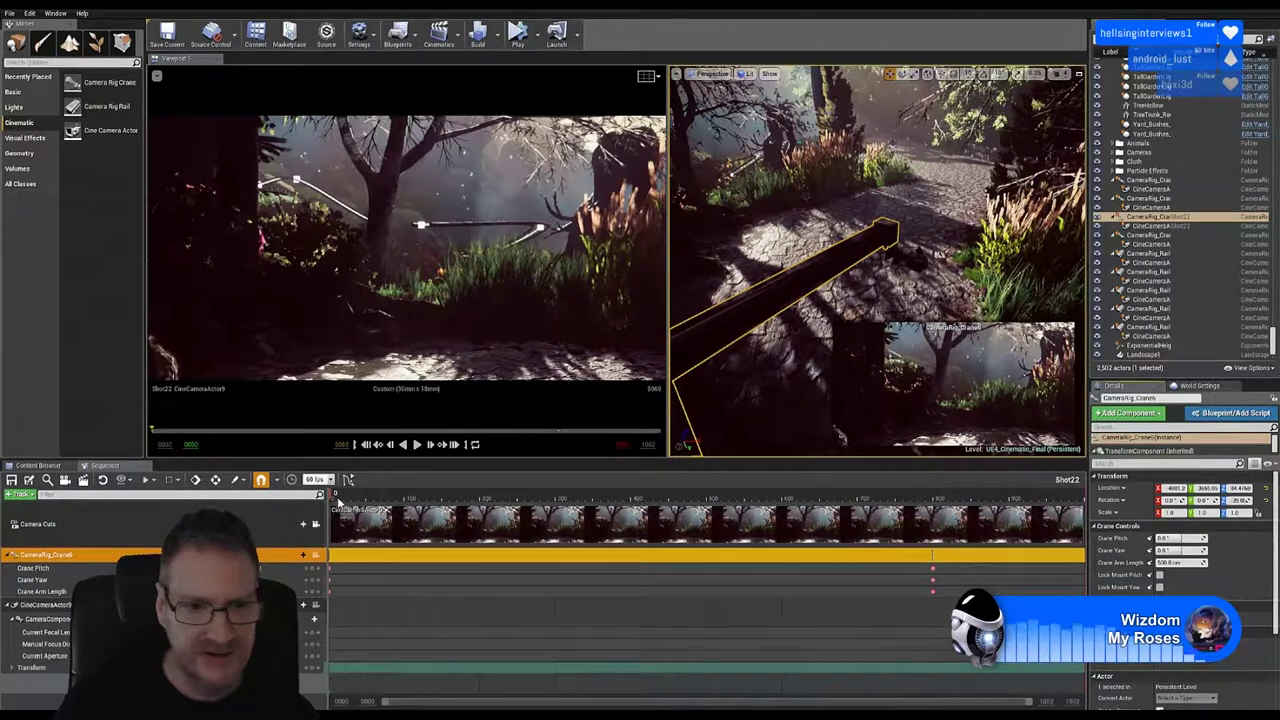
Step: Scrub through the Shot22 timeline to review the framing during the crane move, stopping at frame 413
{"action": "left_click_drag", "start_coordinate": [333, 498], "coordinate": [716, 558]}
{"action": "left_click_drag", "start_coordinate": [812, 550], "coordinate": [682, 556]}
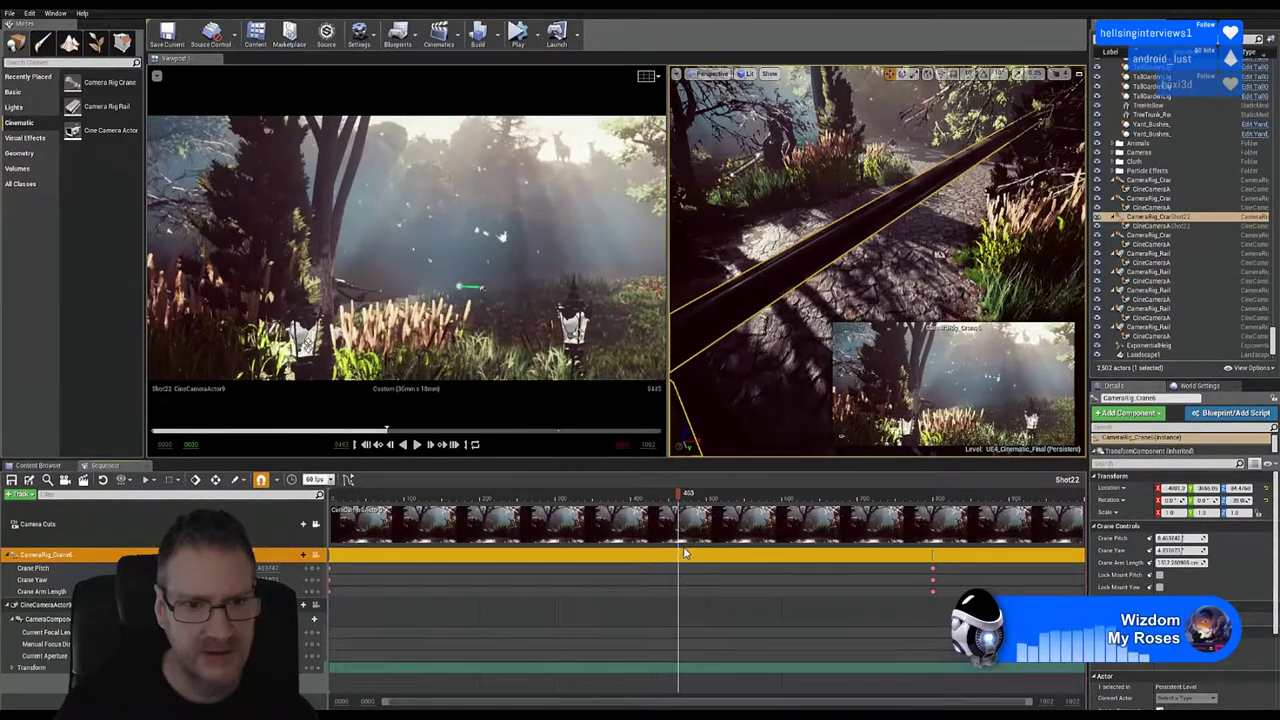
{"action": "left_click", "coordinate": [714, 546]}
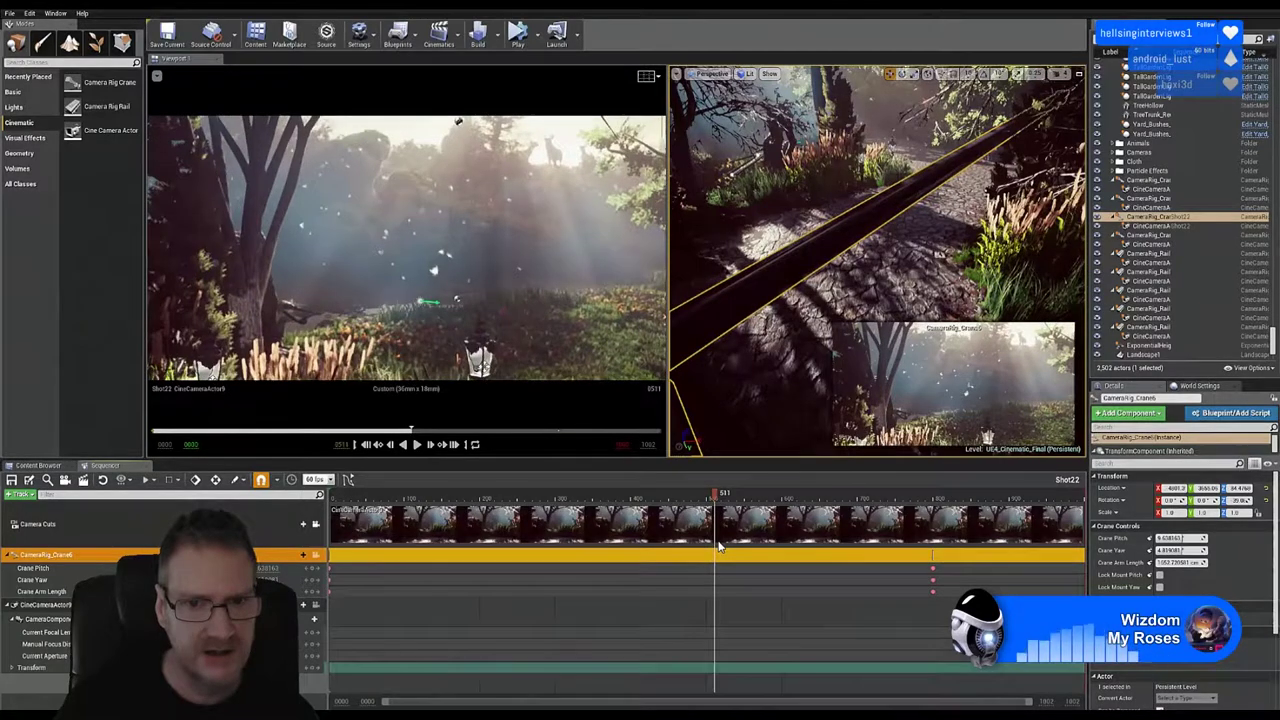
{"action": "left_click", "coordinate": [718, 543]}
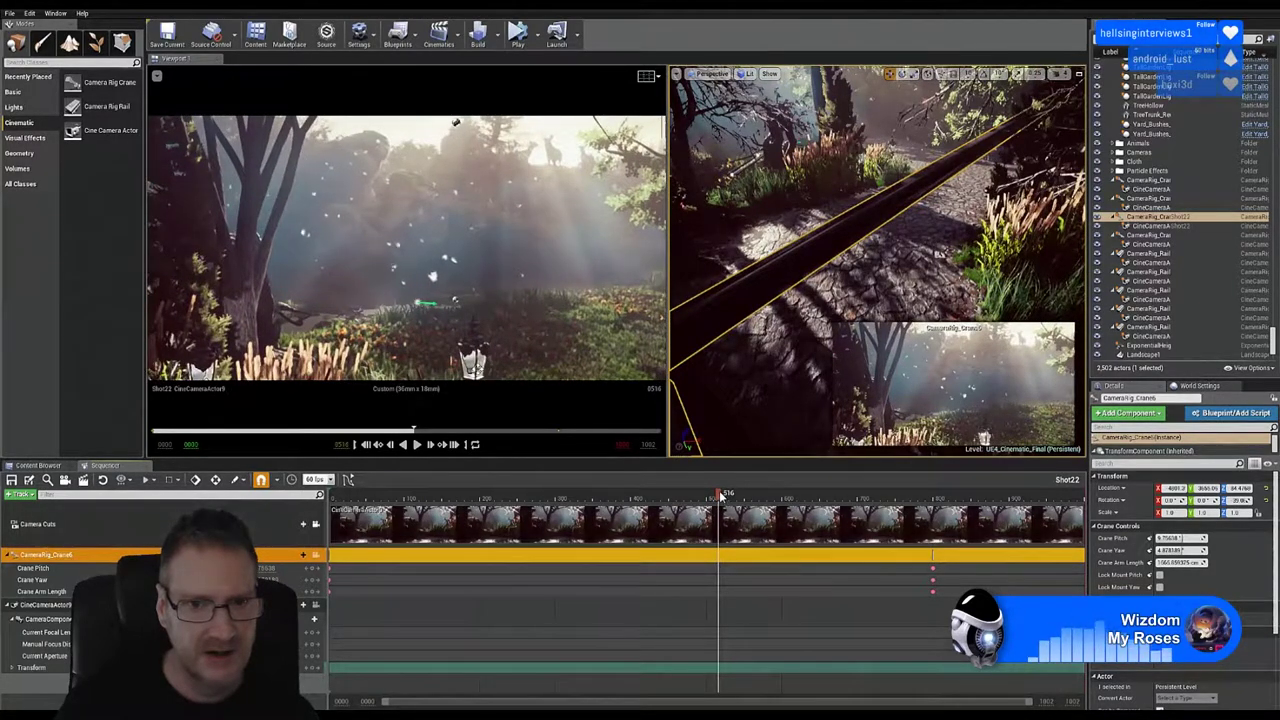
{"action": "left_click", "coordinate": [677, 508]}
{"action": "mouse_move", "coordinate": [665, 509]}
{"action": "left_mouse_down"}
{"action": "mouse_move", "coordinate": [455, 523]}
{"action": "mouse_move", "coordinate": [643, 520]}
{"action": "left_mouse_up"}
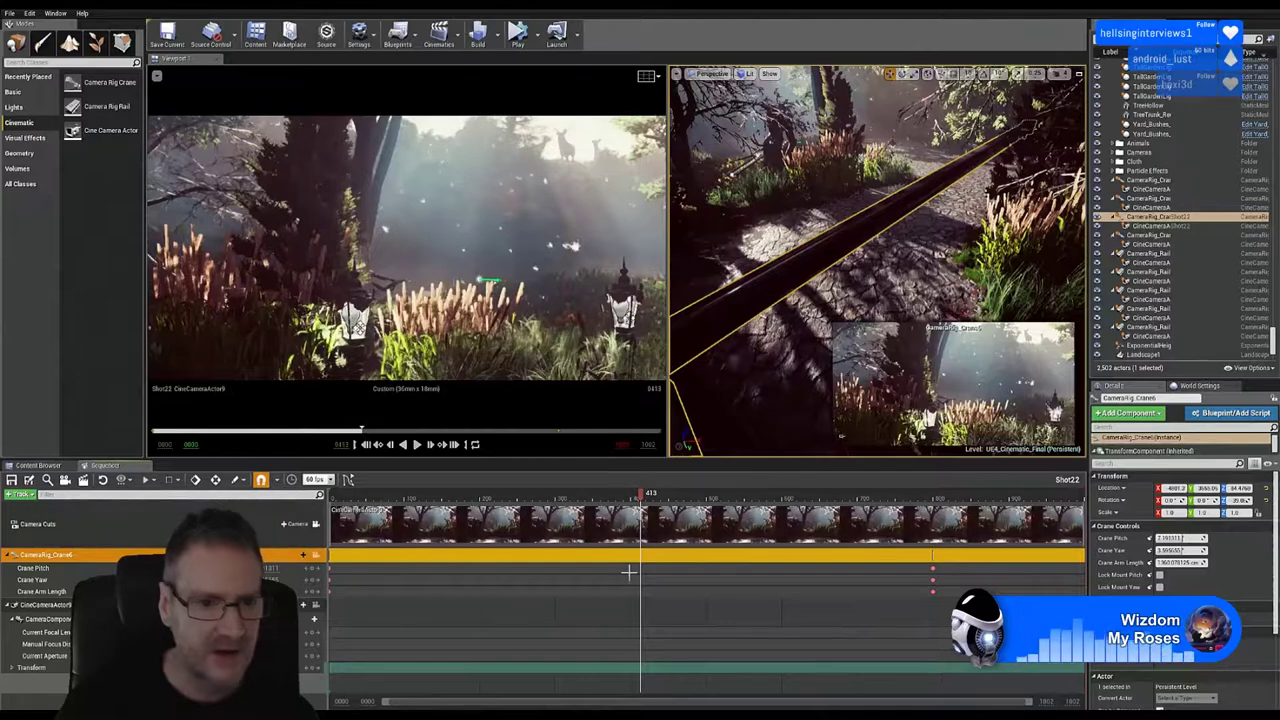
Step: Add a transform keyframe for CineCameraActor9 at frame 240 and expand its Transform track, with the Rotate tool active
{"action": "left_click", "coordinate": [59, 670]}
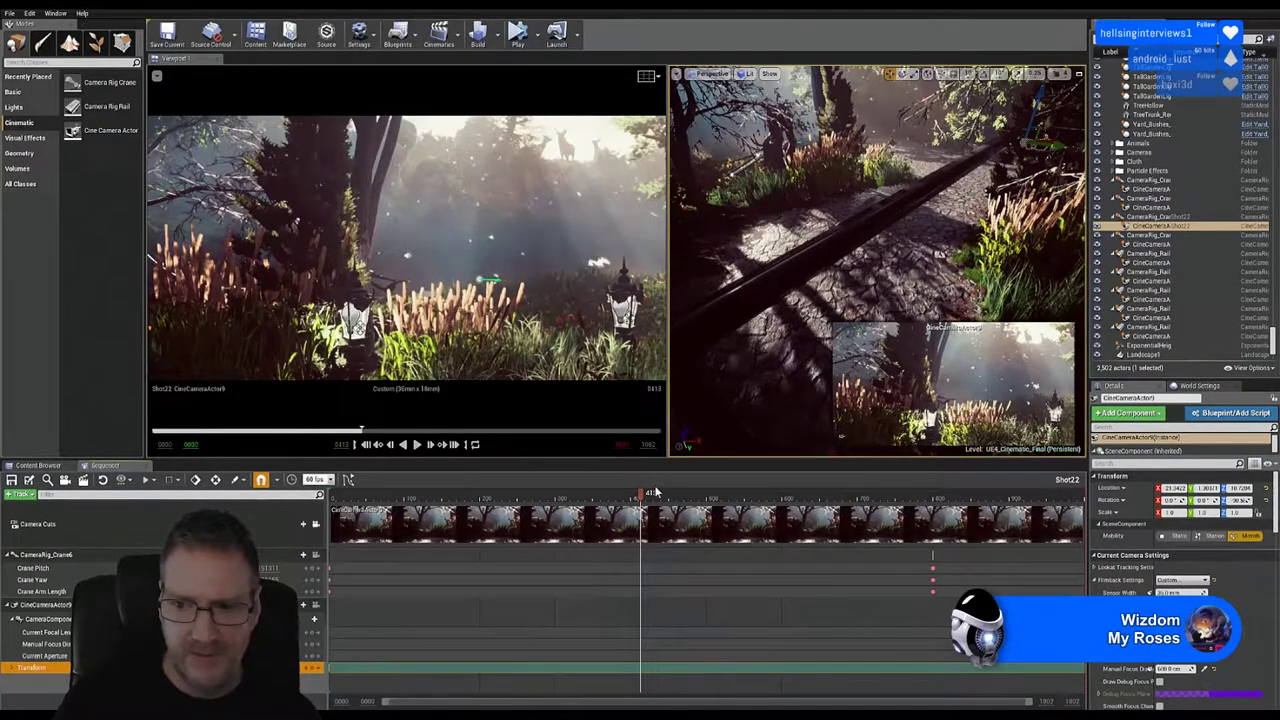
{"action": "left_click", "coordinate": [902, 74]}
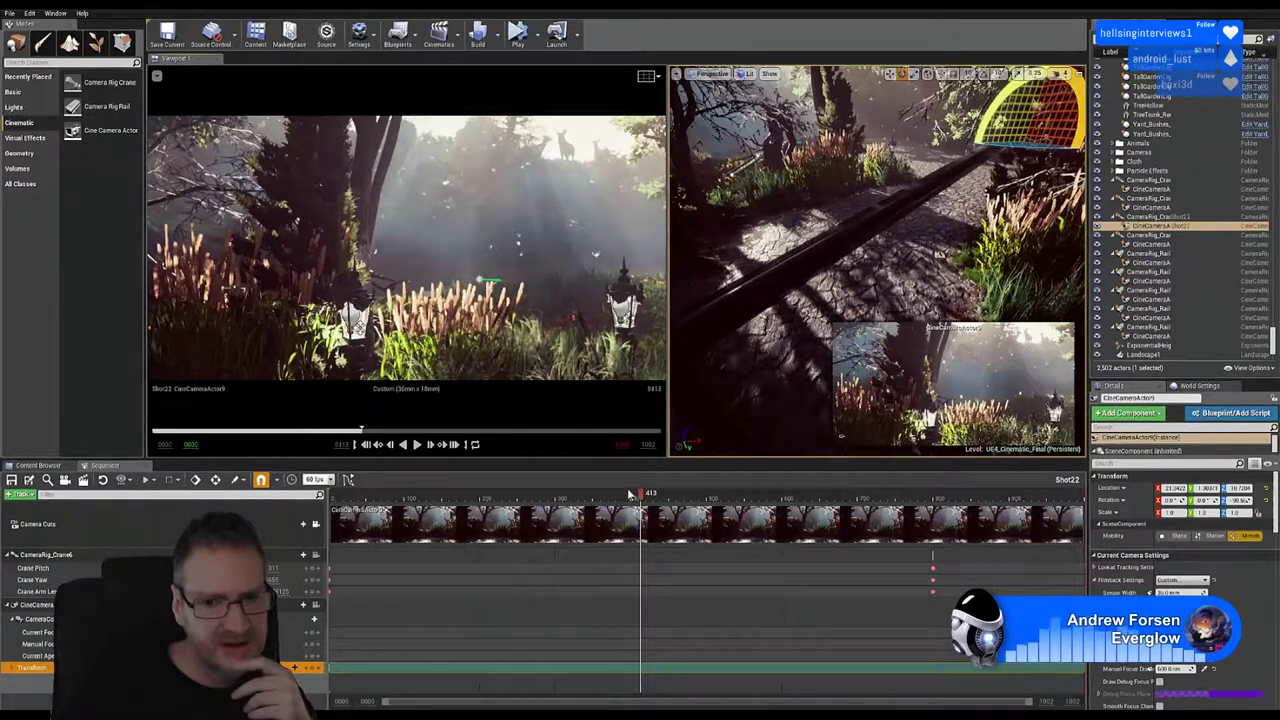
{"action": "left_click_drag", "start_coordinate": [596, 498], "coordinate": [516, 560]}
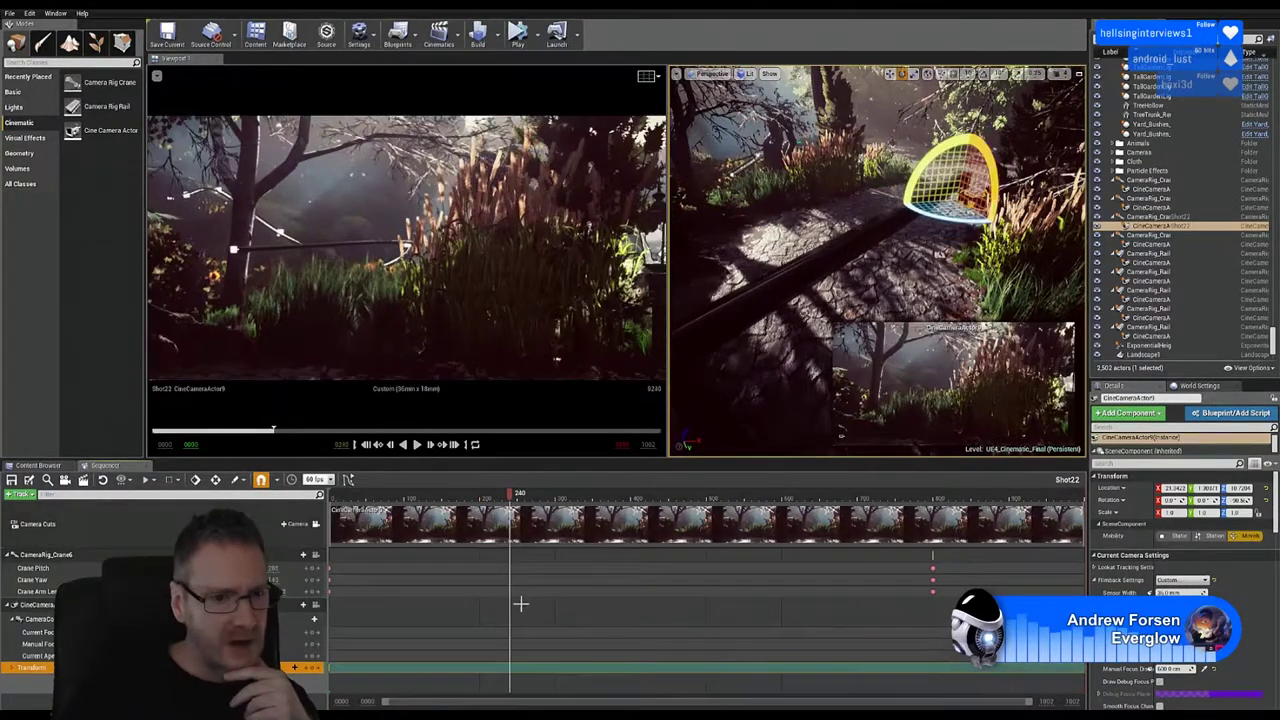
{"action": "left_click", "coordinate": [12, 668]}
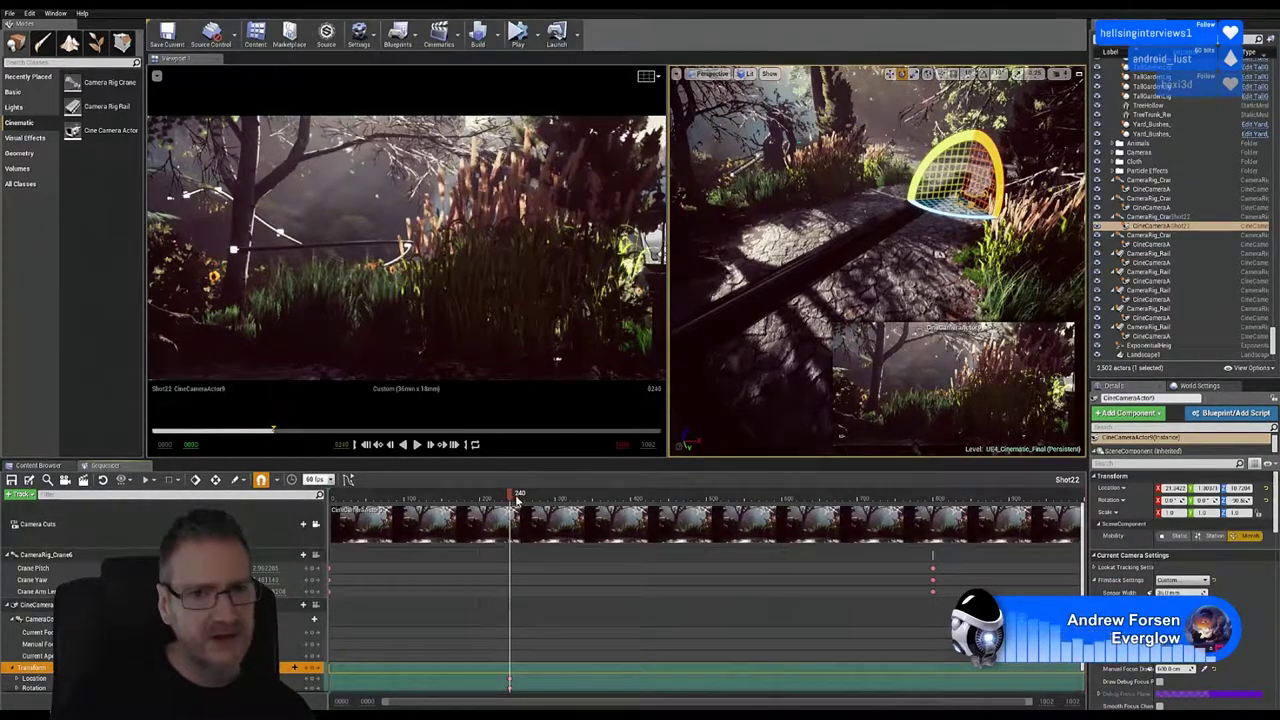
Step: At frame 457, yaw CineCameraActor9 to reframe the trees and lake, and add a transform keyframe
{"action": "left_click_drag", "start_coordinate": [517, 497], "coordinate": [675, 493]}
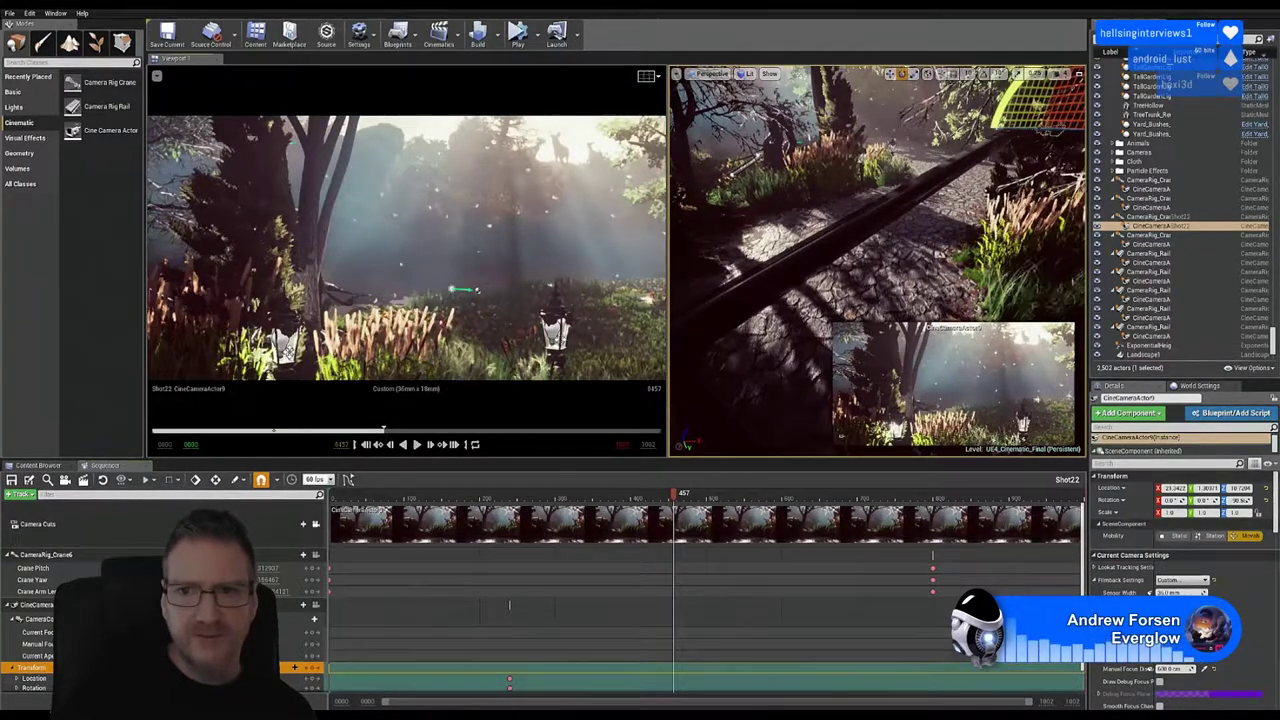
{"action": "right_click_drag", "start_coordinate": [877, 261], "coordinate": [866, 197]}
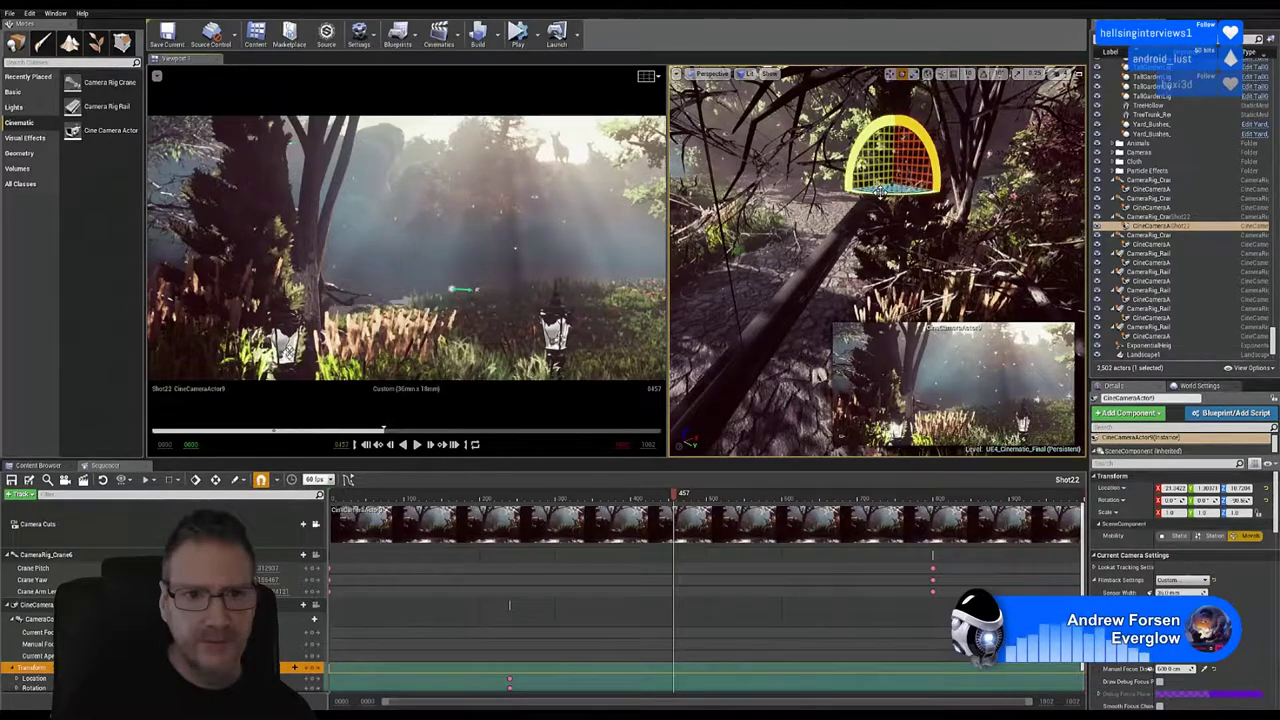
{"action": "left_click_drag", "start_coordinate": [886, 195], "coordinate": [933, 198]}
{"action": "key", "text": "ctrl+z"}
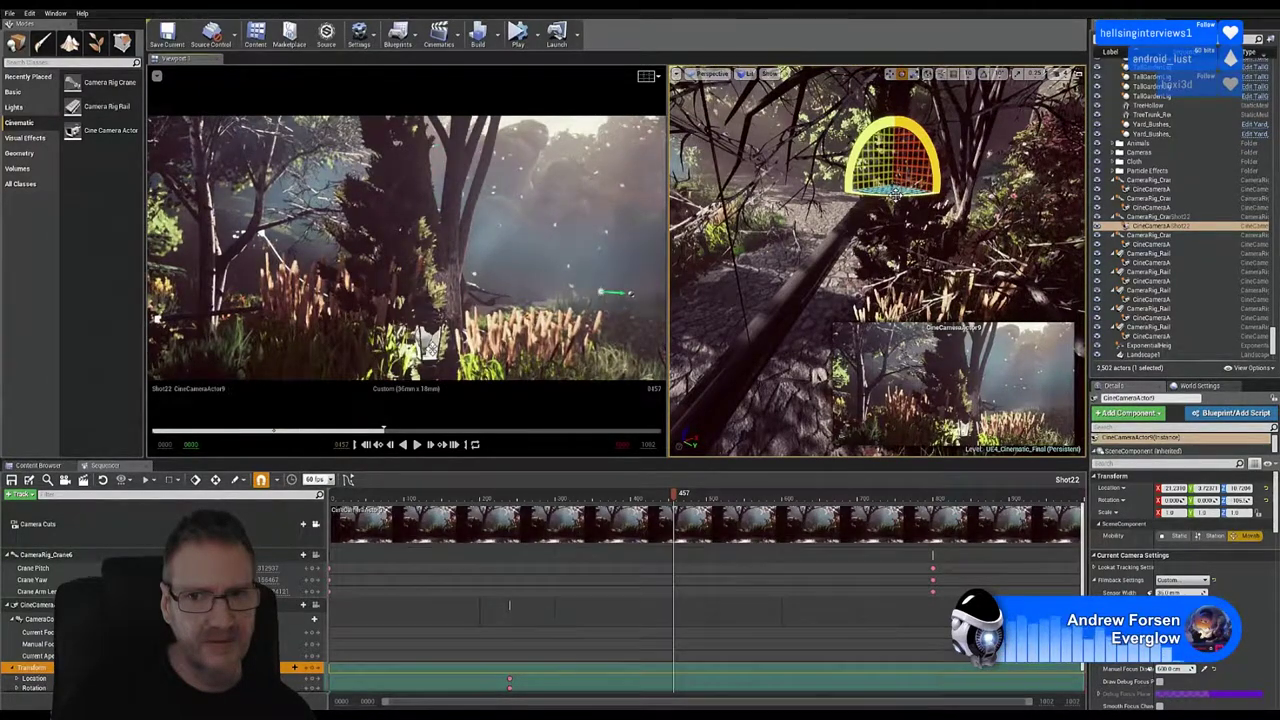
{"action": "left_click_drag", "start_coordinate": [896, 192], "coordinate": [884, 200]}
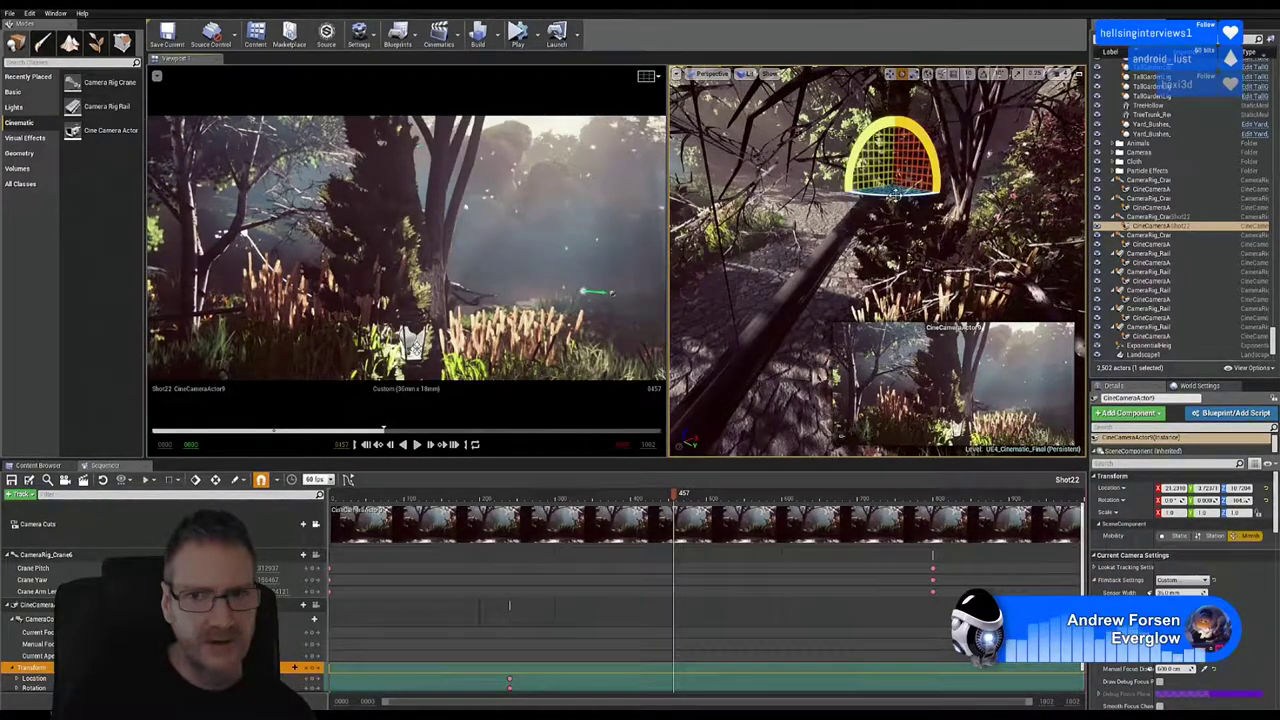
{"action": "left_click_drag", "start_coordinate": [893, 195], "coordinate": [895, 201]}
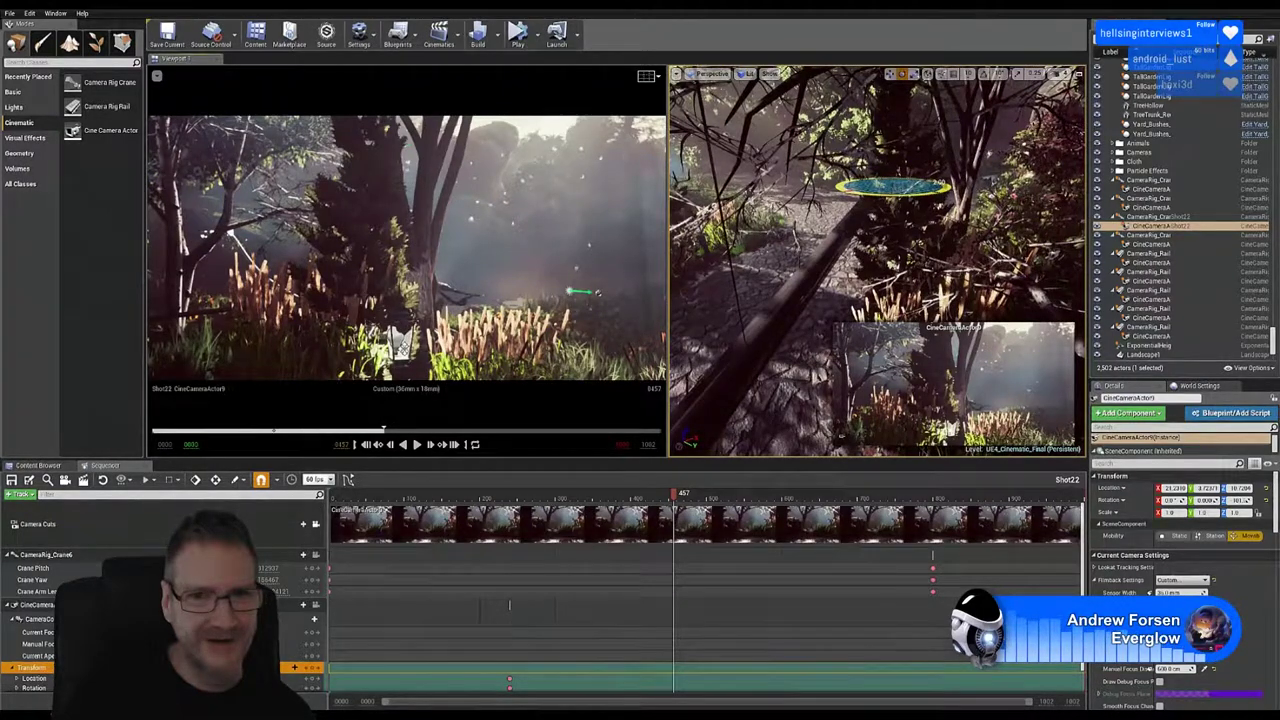
{"action": "left_click_drag", "start_coordinate": [892, 190], "coordinate": [889, 194]}
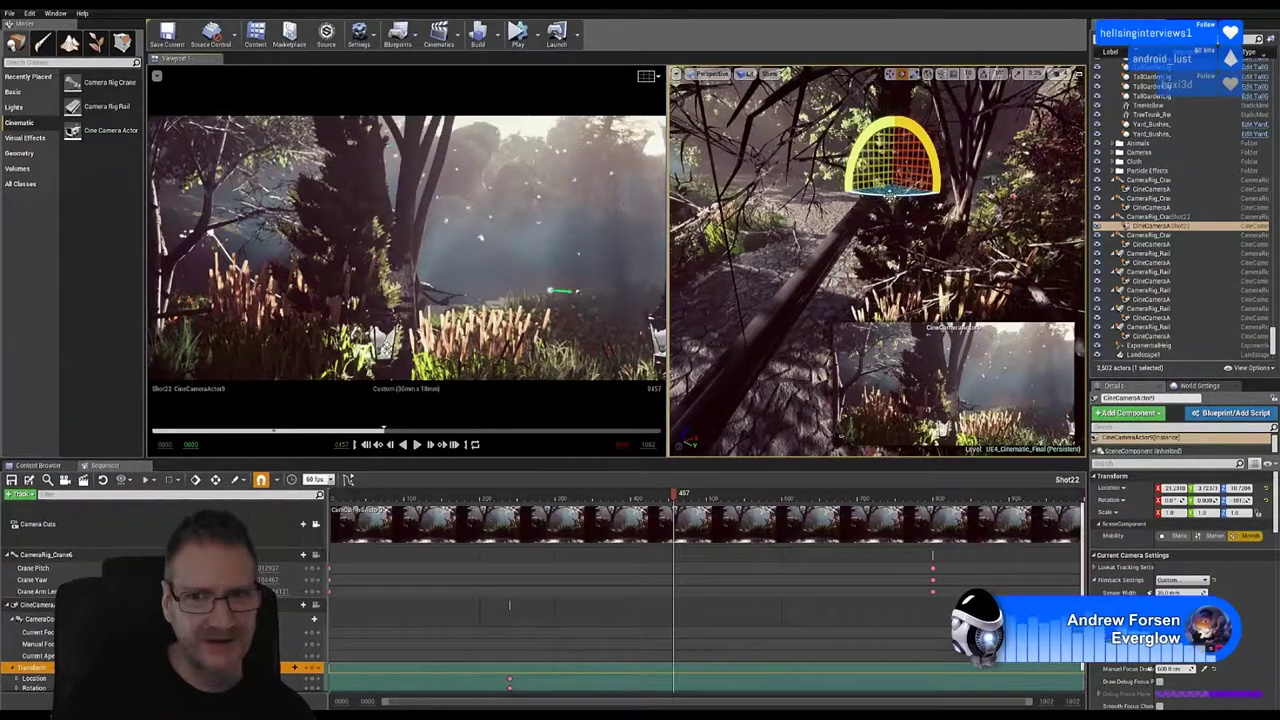
{"action": "left_click_drag", "start_coordinate": [890, 194], "coordinate": [888, 195]}
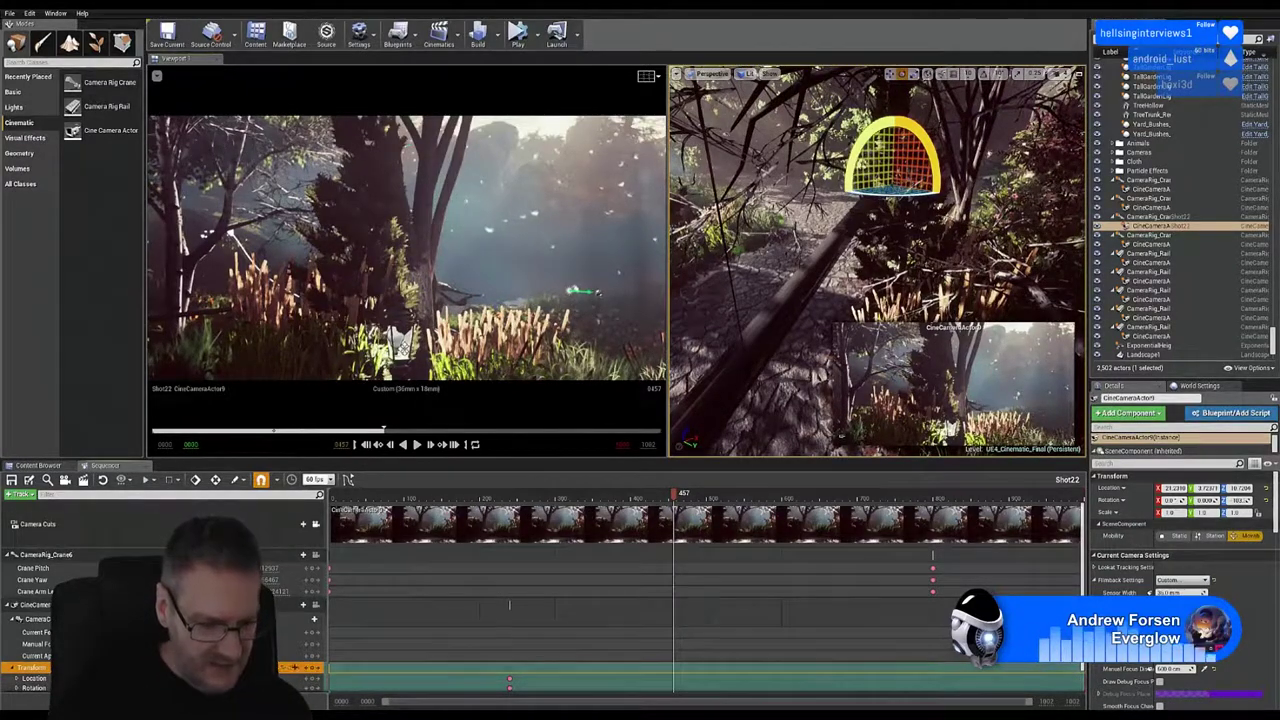
{"action": "left_click", "coordinate": [312, 667]}
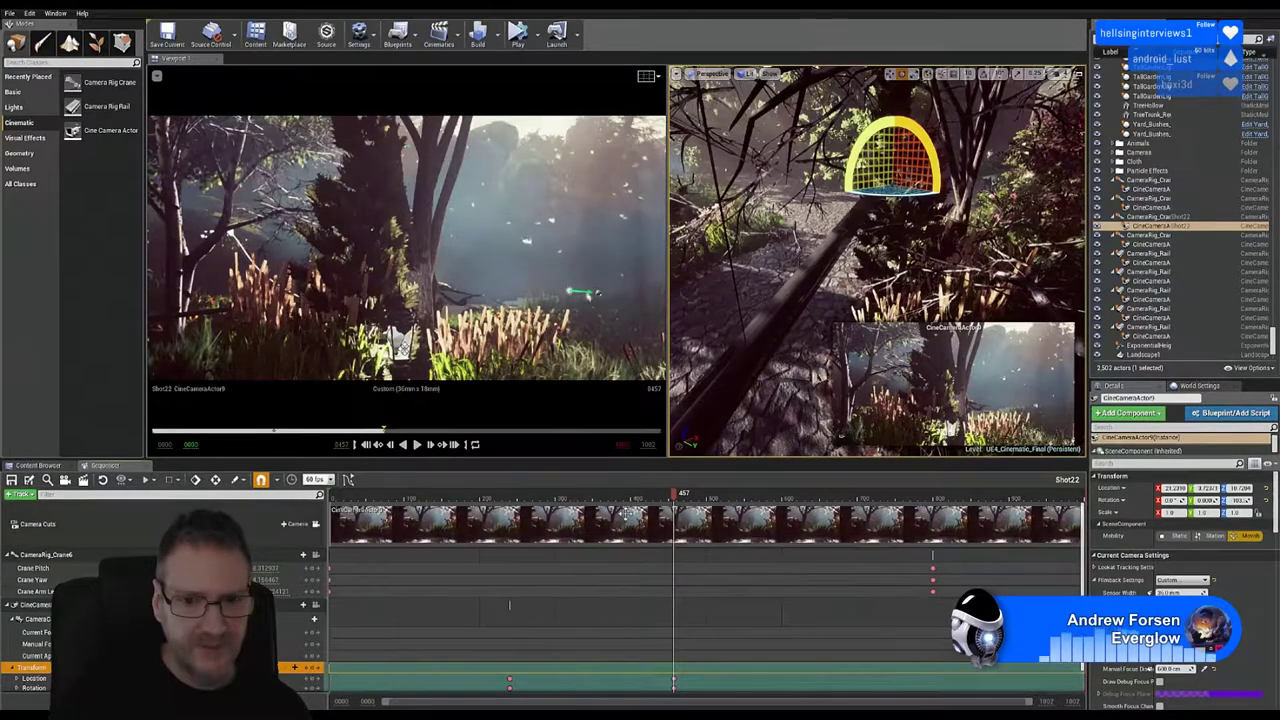
Step: Scrub through the second half of Shot22 to check the framing after the frame 457 keyframe
{"action": "left_click_drag", "start_coordinate": [659, 498], "coordinate": [997, 468]}
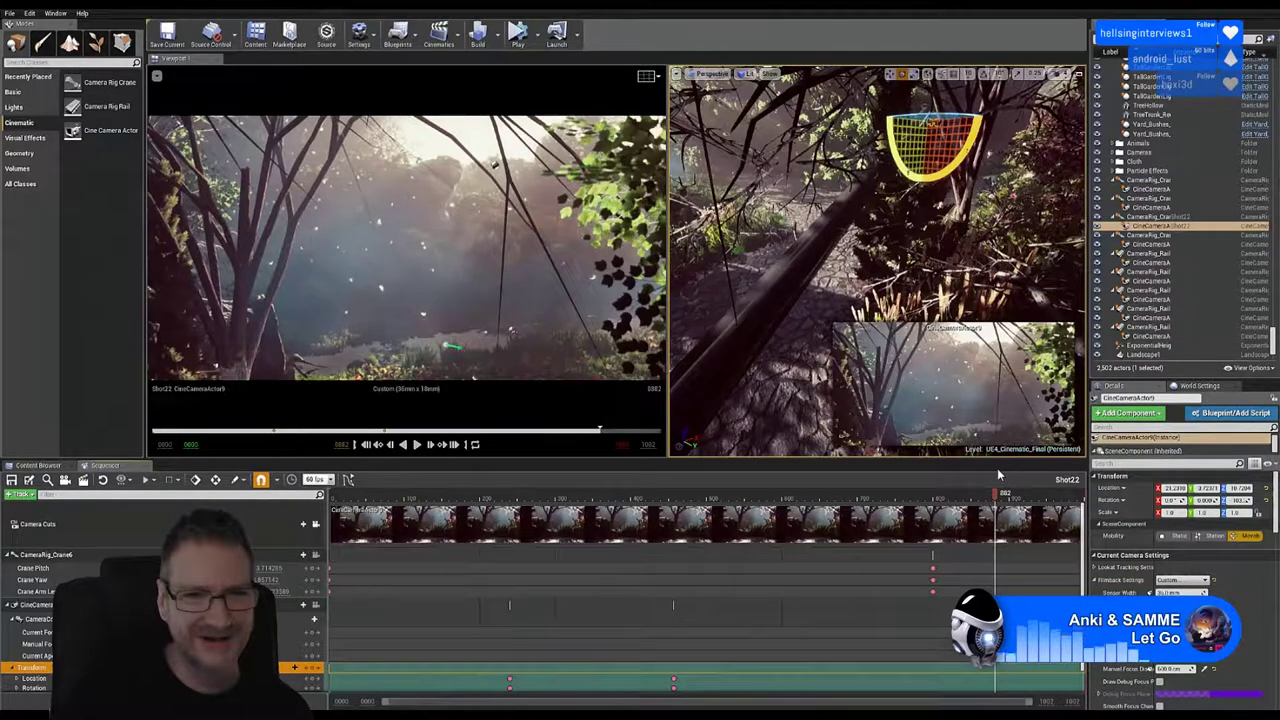
{"action": "left_click_drag", "start_coordinate": [997, 468], "coordinate": [948, 477]}
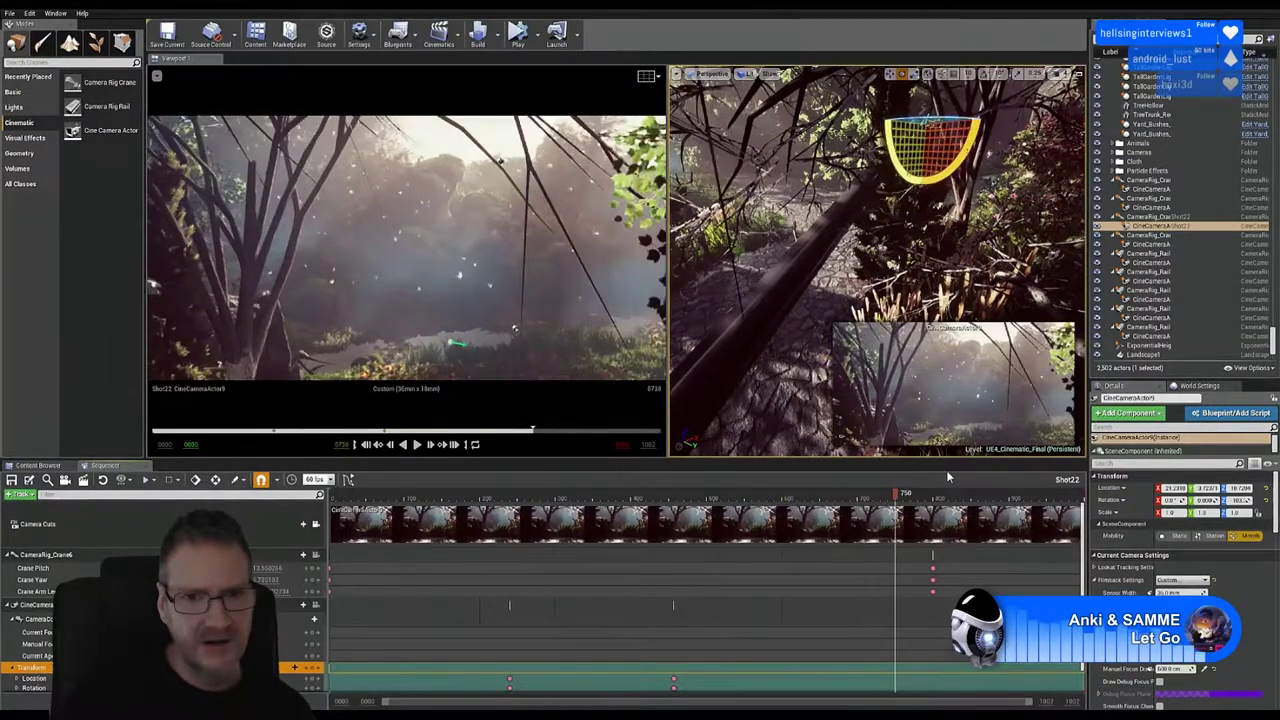
{"action": "left_click", "coordinate": [851, 497]}
{"action": "left_click_drag", "start_coordinate": [888, 492], "coordinate": [918, 490]}
{"action": "left_click_drag", "start_coordinate": [755, 517], "coordinate": [709, 519]}
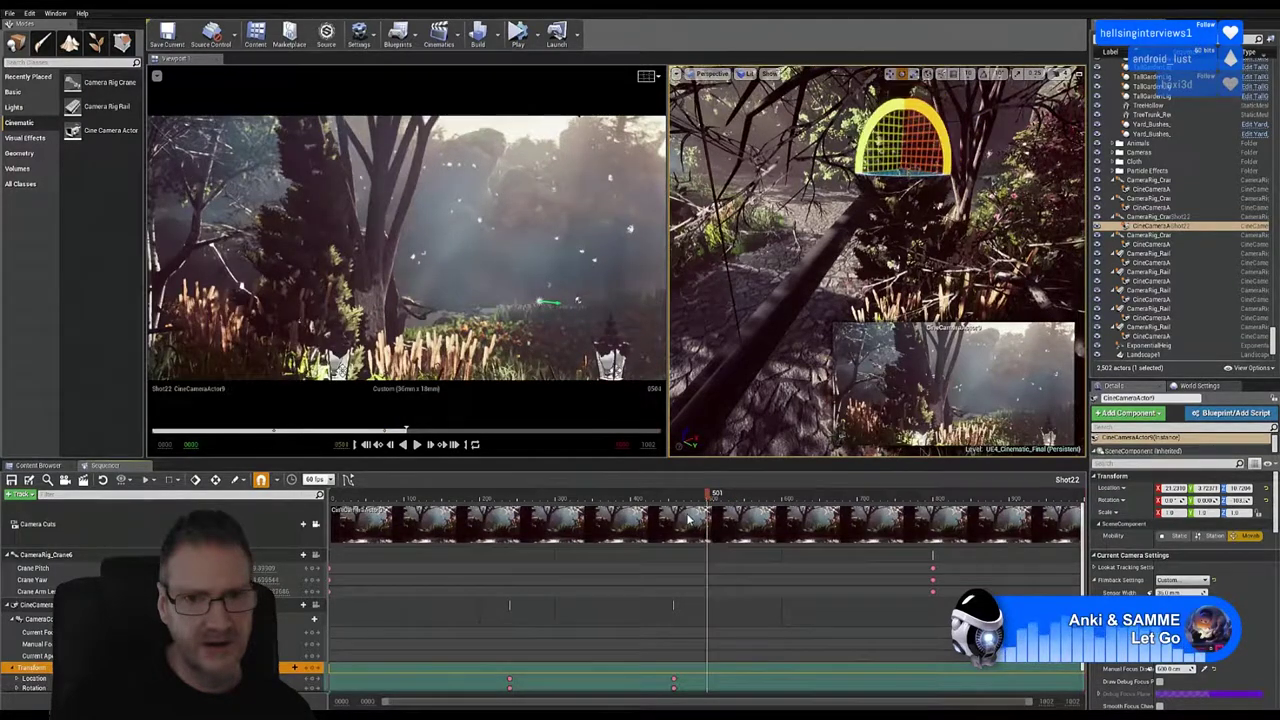
{"action": "left_click", "coordinate": [688, 520]}
{"action": "left_click", "coordinate": [787, 505]}
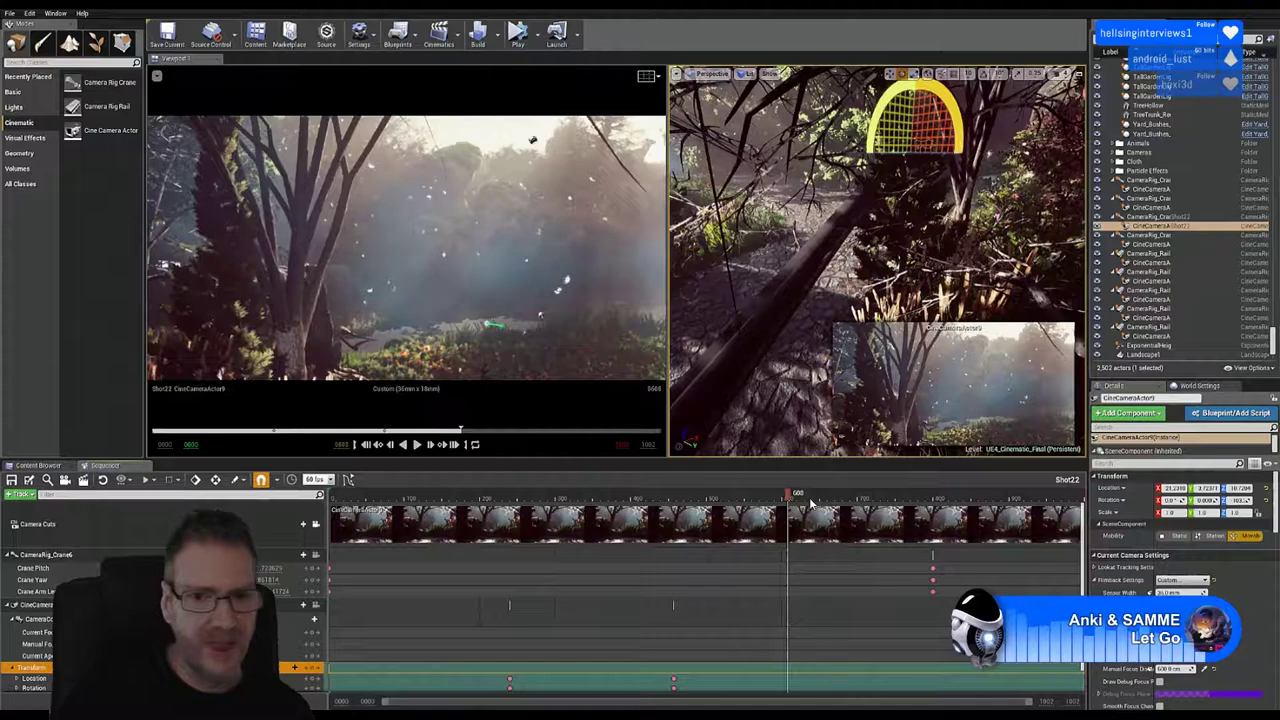
Step: At frame 636, fine-tune the yaw of CineCameraActor9 and add a transform keyframe
{"action": "left_click", "coordinate": [810, 497]}
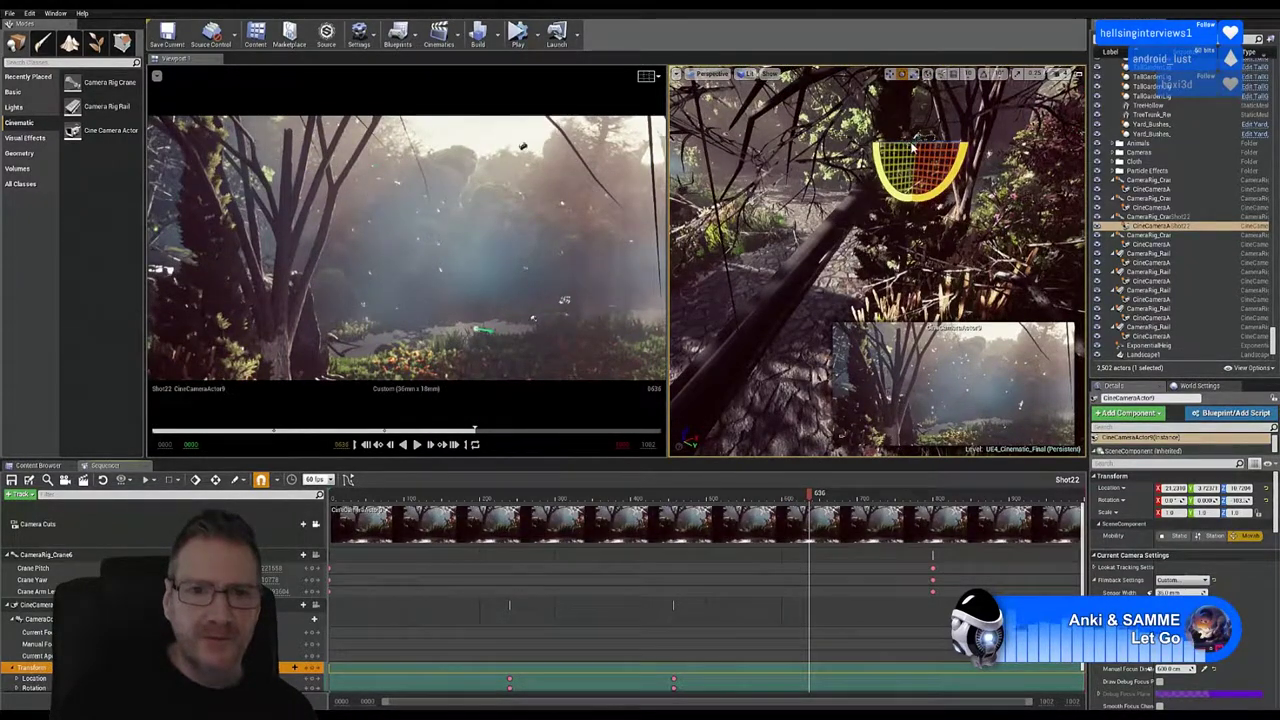
{"action": "left_click_drag", "start_coordinate": [919, 139], "coordinate": [902, 147]}
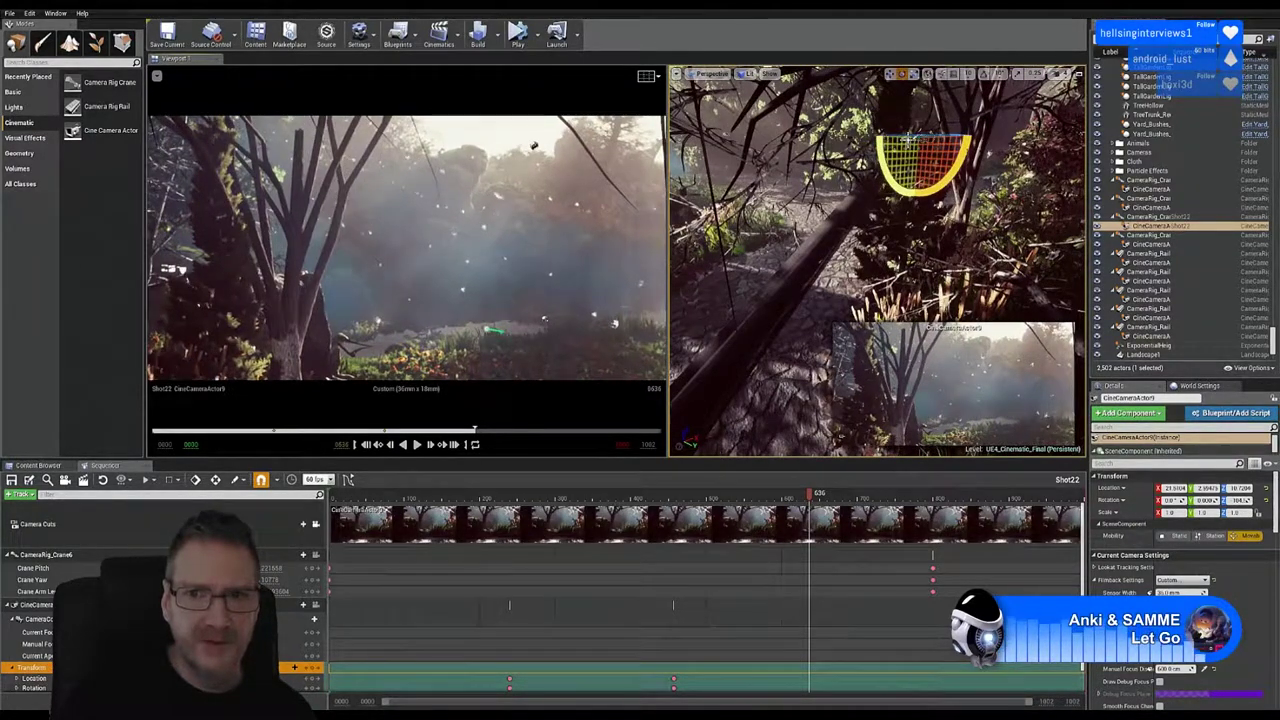
{"action": "left_click_drag", "start_coordinate": [907, 137], "coordinate": [914, 134]}
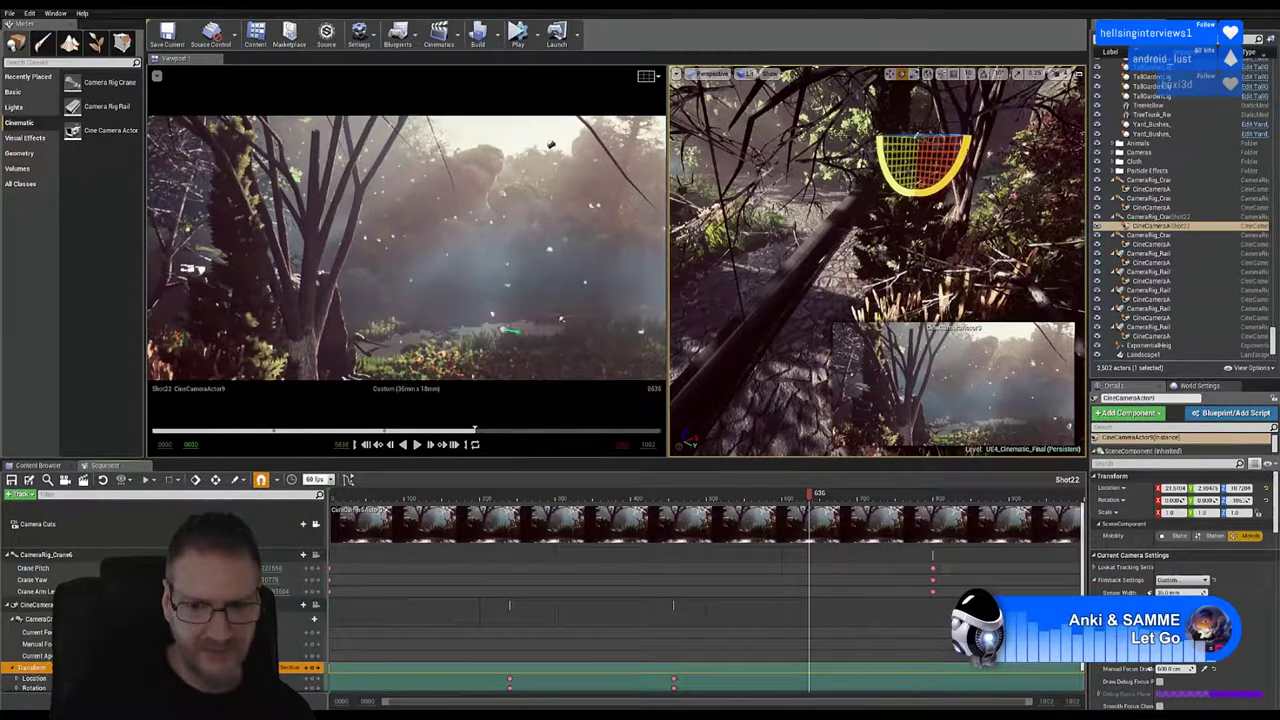
{"action": "left_click", "coordinate": [312, 667]}
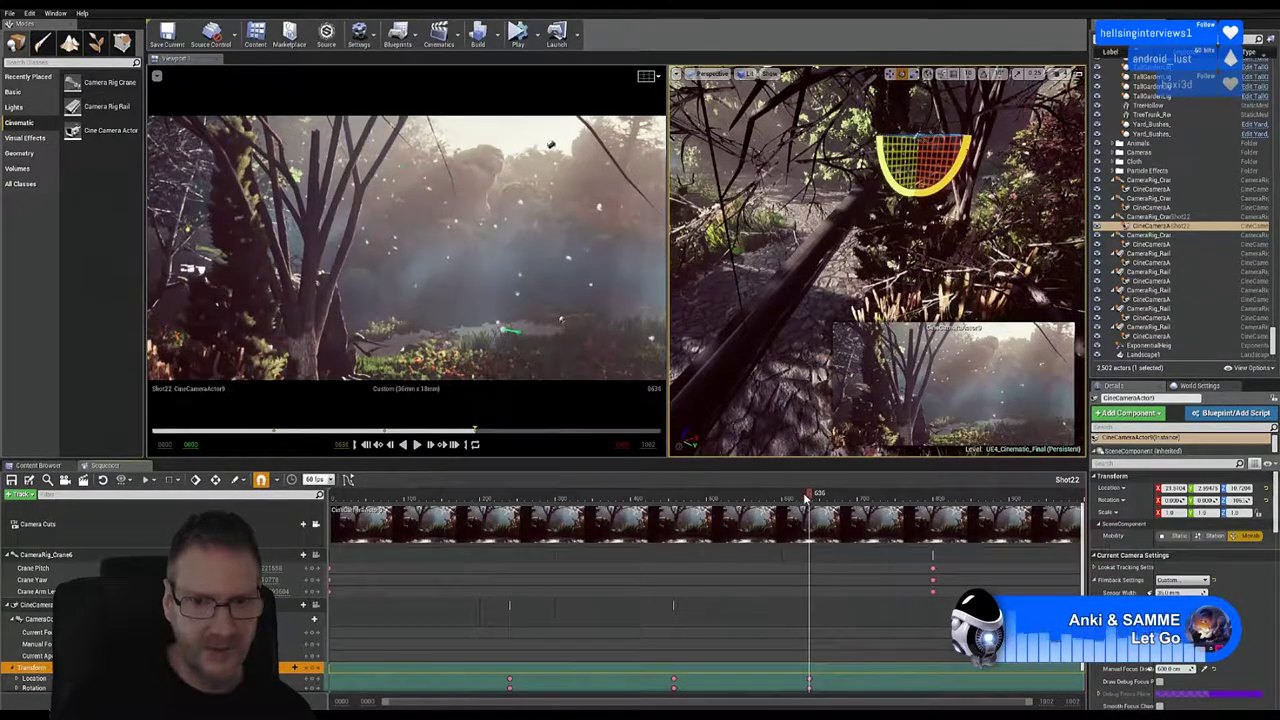
Step: Review the complete Shot22 crane move by scrubbing the timeline and playing the sequence back
{"action": "left_click_drag", "start_coordinate": [790, 502], "coordinate": [567, 505]}
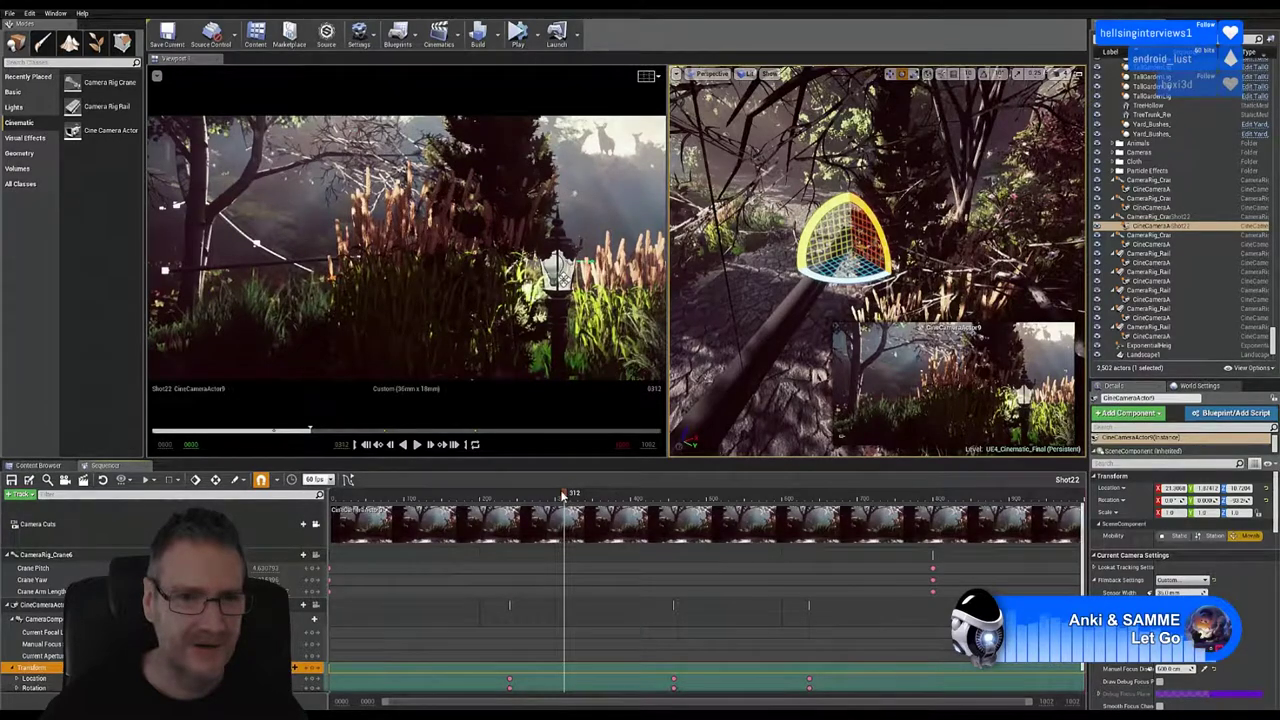
{"action": "left_click_drag", "start_coordinate": [543, 498], "coordinate": [370, 520]}
{"action": "left_click", "coordinate": [339, 521]}
{"action": "left_click_drag", "start_coordinate": [384, 512], "coordinate": [1030, 483]}
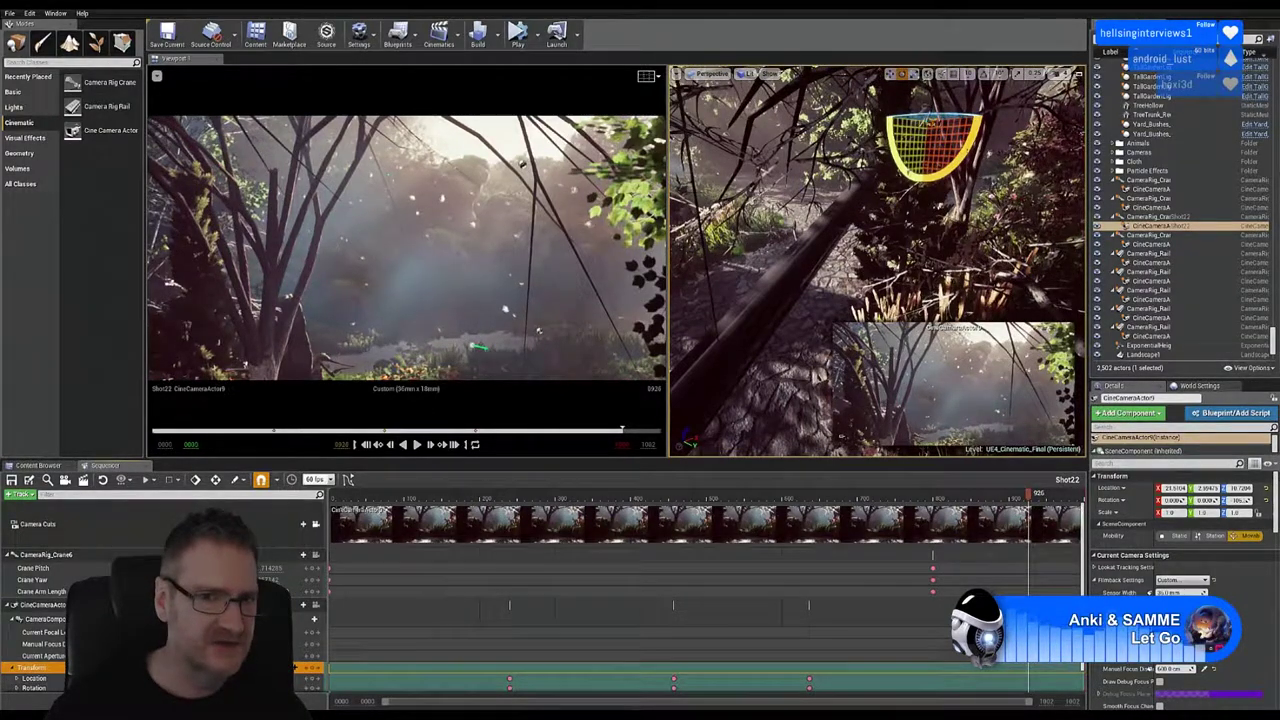
{"action": "left_click", "coordinate": [418, 447]}
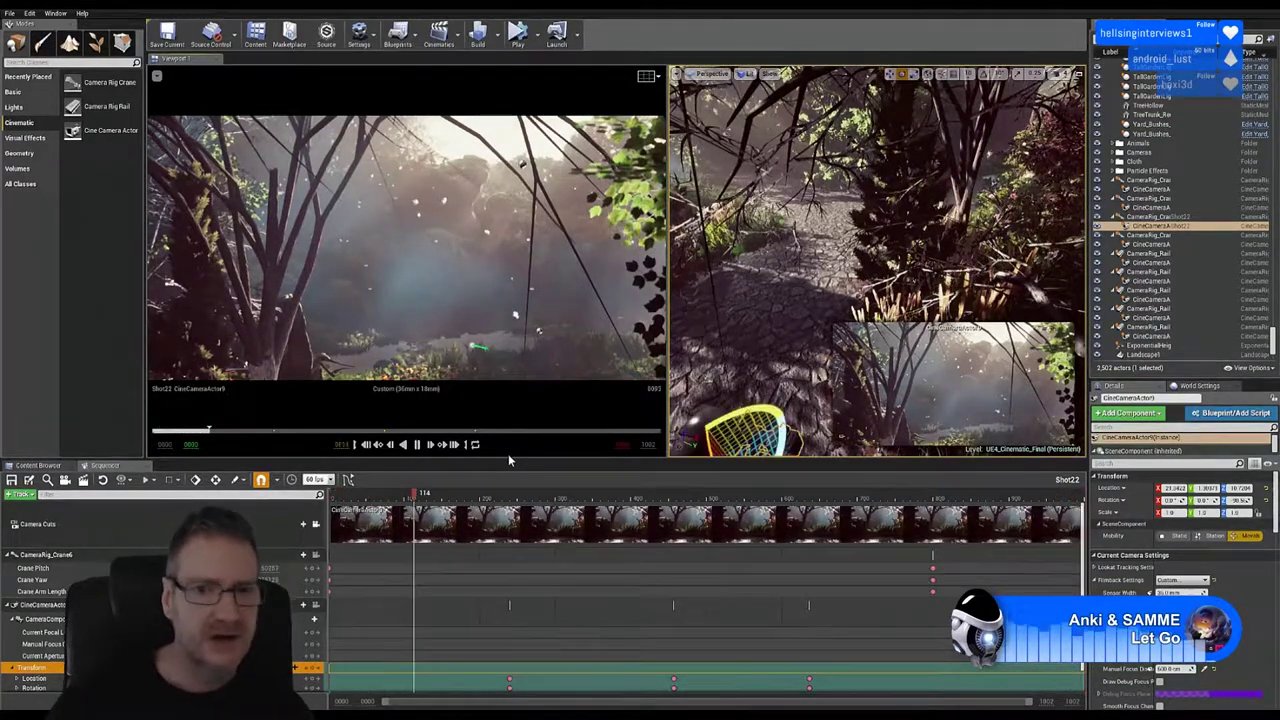
{"action": "left_click", "coordinate": [418, 447]}
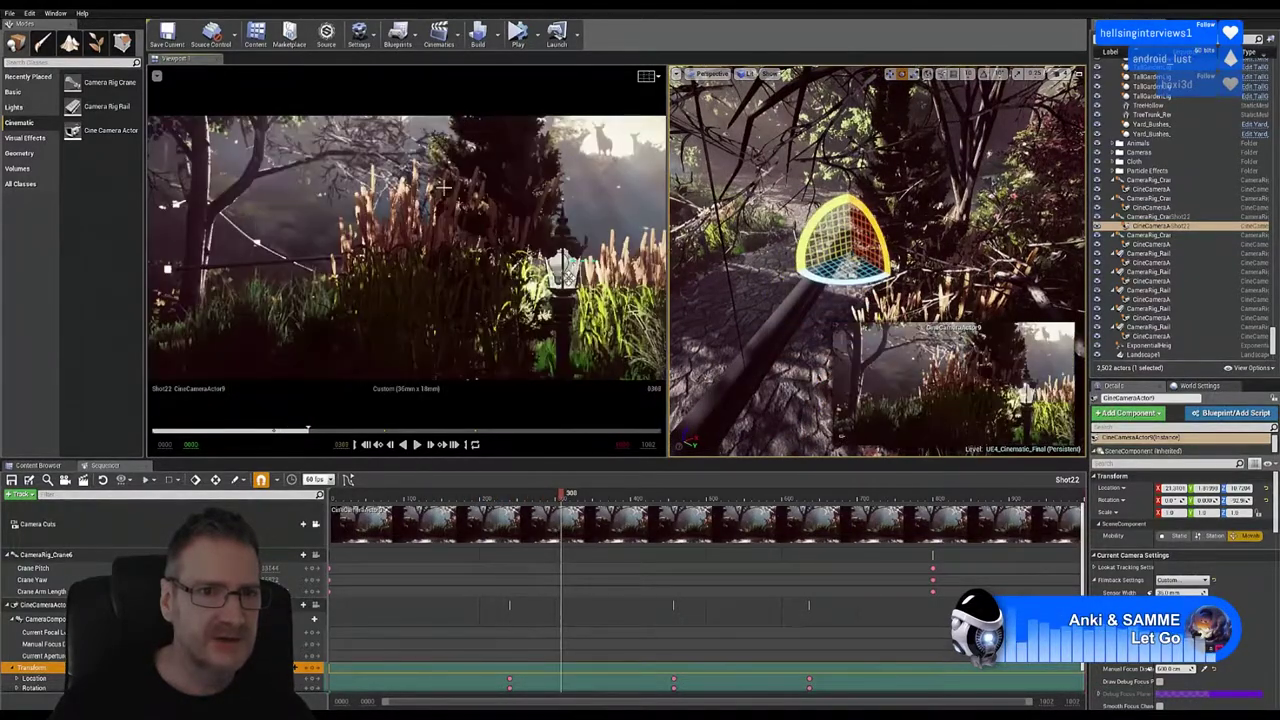
{"action": "left_click", "coordinate": [432, 228]}
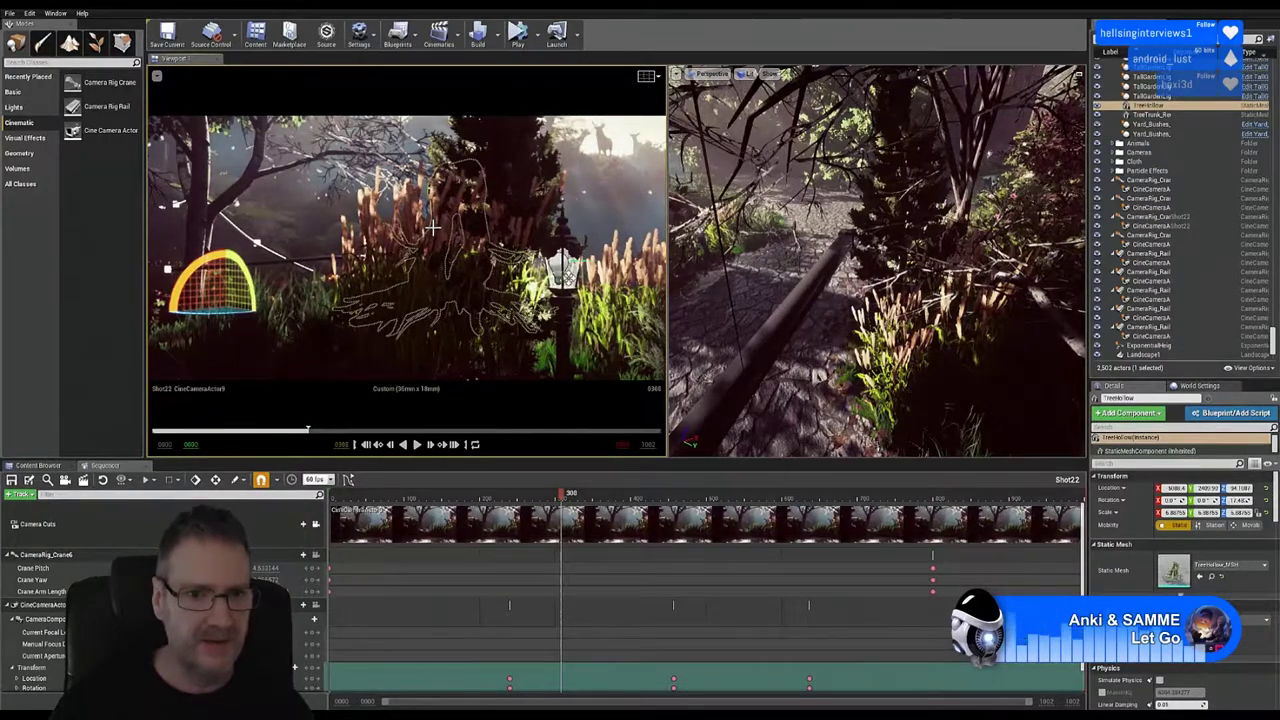
{"action": "key", "text": "Escape"}
{"action": "left_click", "coordinate": [418, 446]}
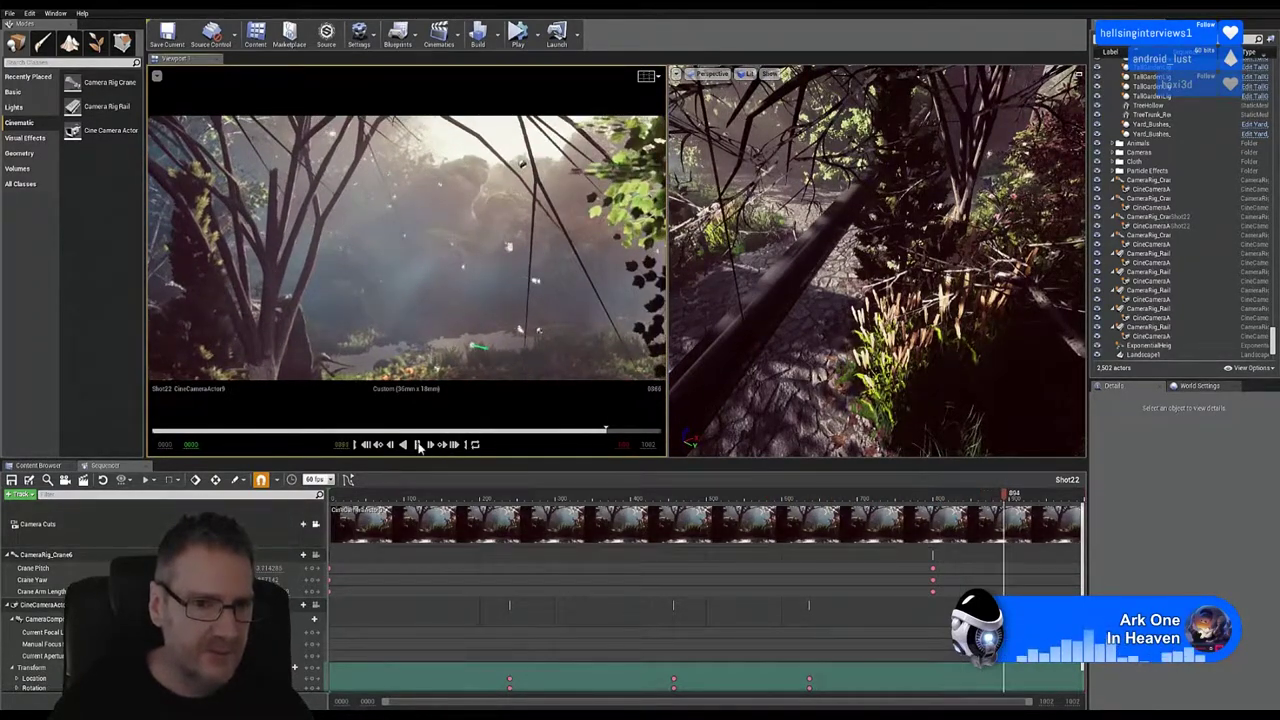
{"action": "left_click", "coordinate": [419, 445]}
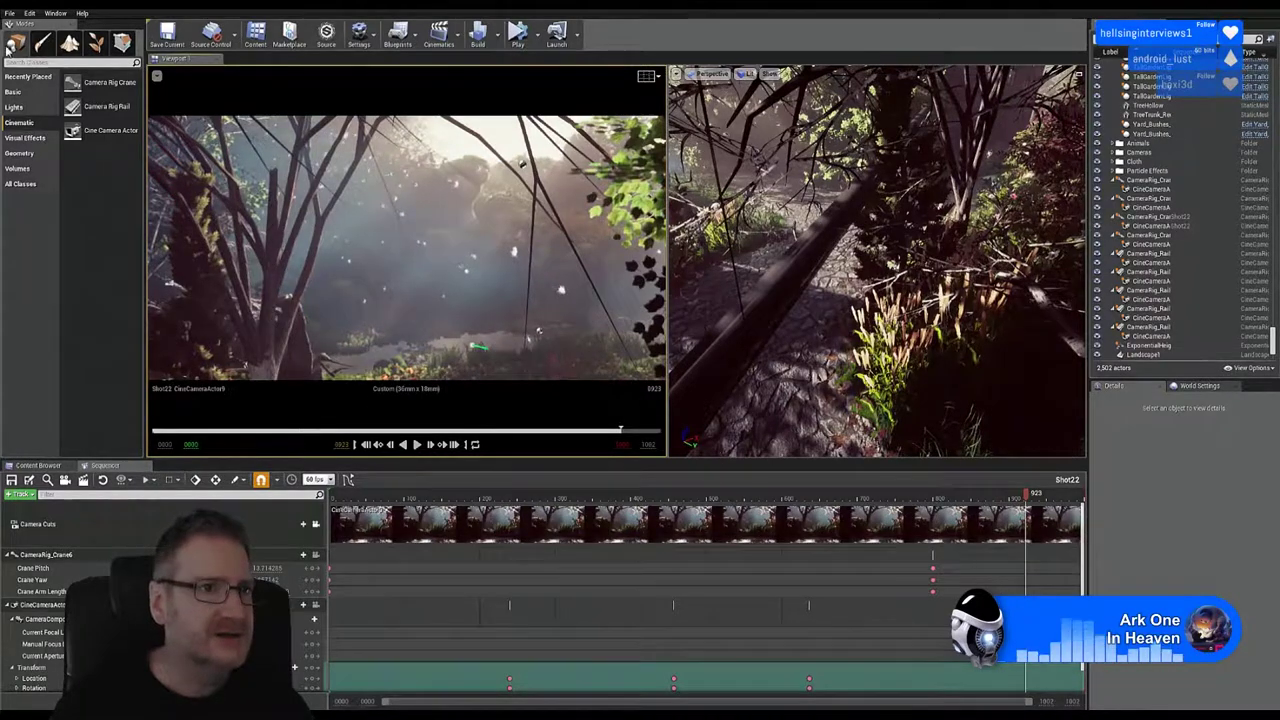
Step: Save all modified levels and assets in the project
{"action": "left_click", "coordinate": [10, 13]}
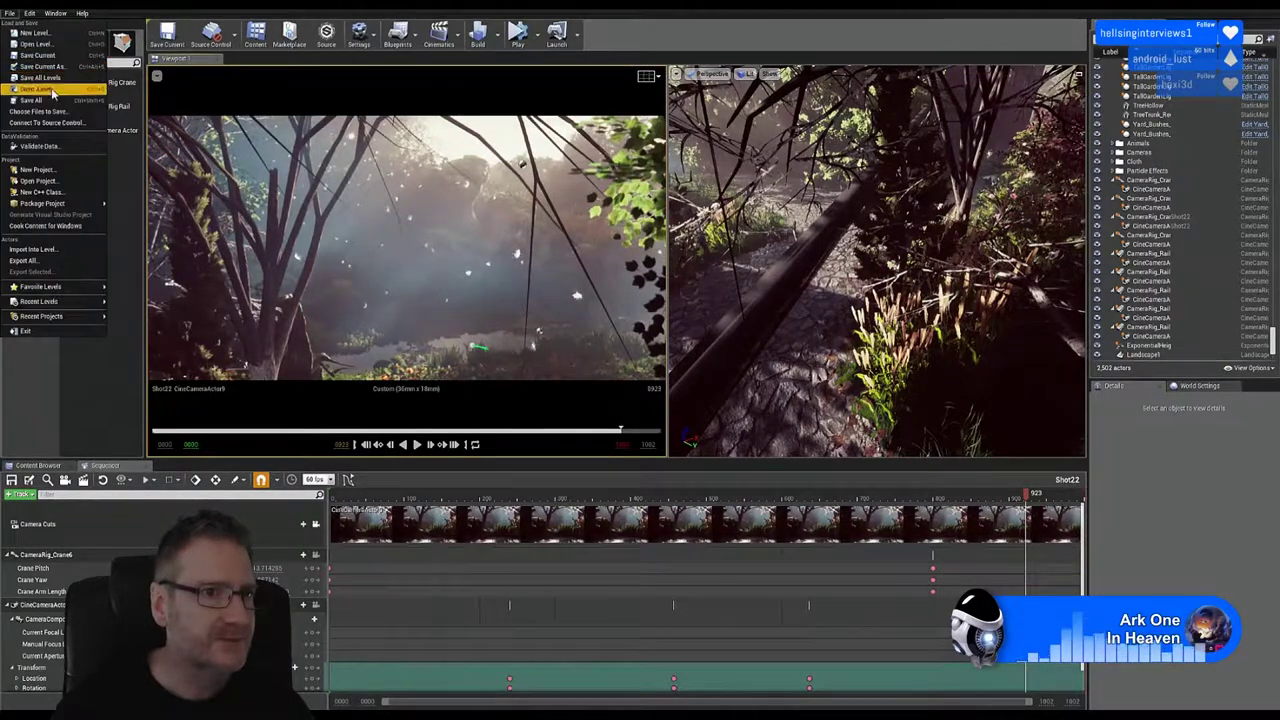
{"action": "left_click", "coordinate": [30, 100]}
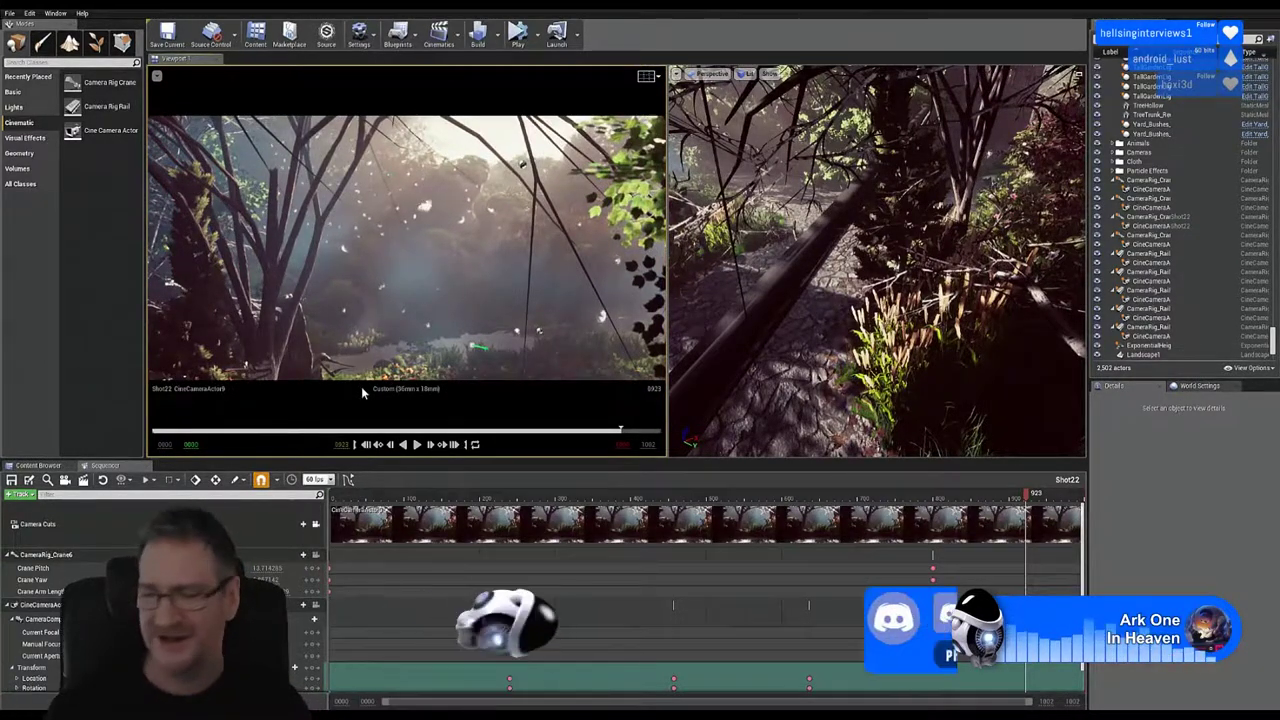
Step: Duplicate the Empty_Shot level sequence in the Cinematics folder as Shot23 and open it in Sequencer
{"action": "left_click", "coordinate": [37, 465]}
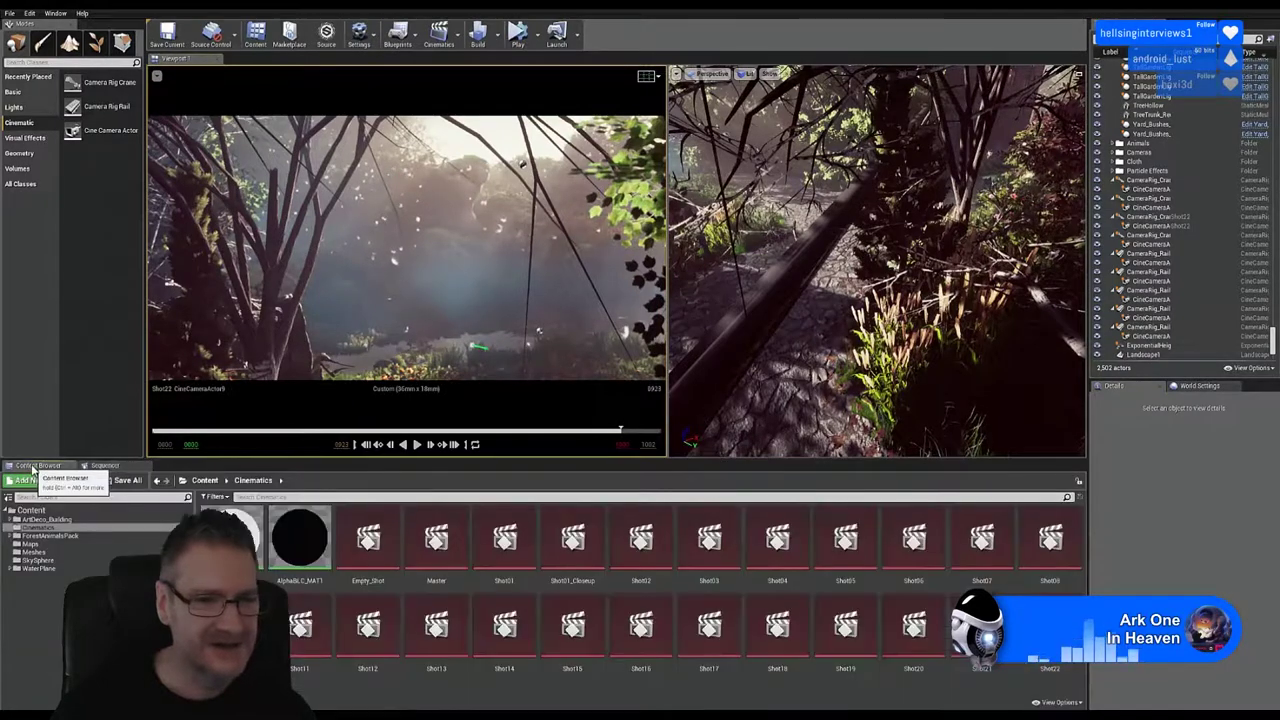
{"action": "left_click", "coordinate": [362, 538]}
{"action": "right_click", "coordinate": [362, 538]}
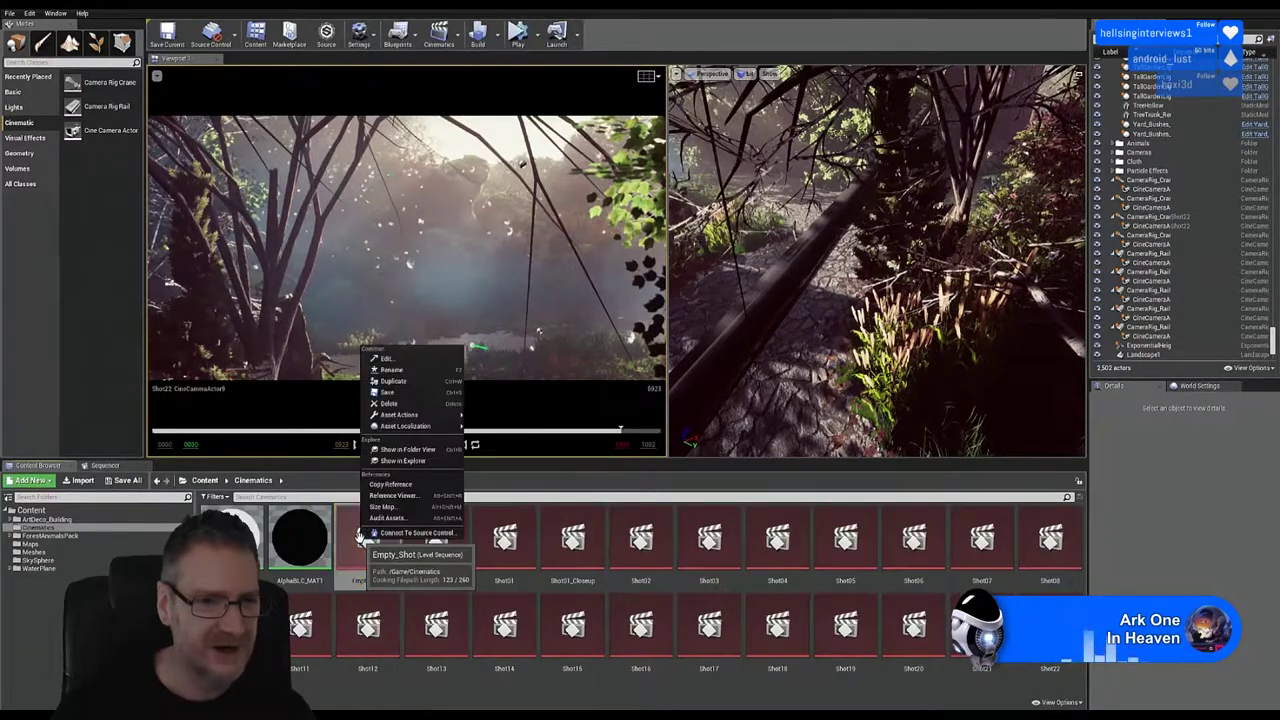
{"action": "left_click", "coordinate": [389, 383]}
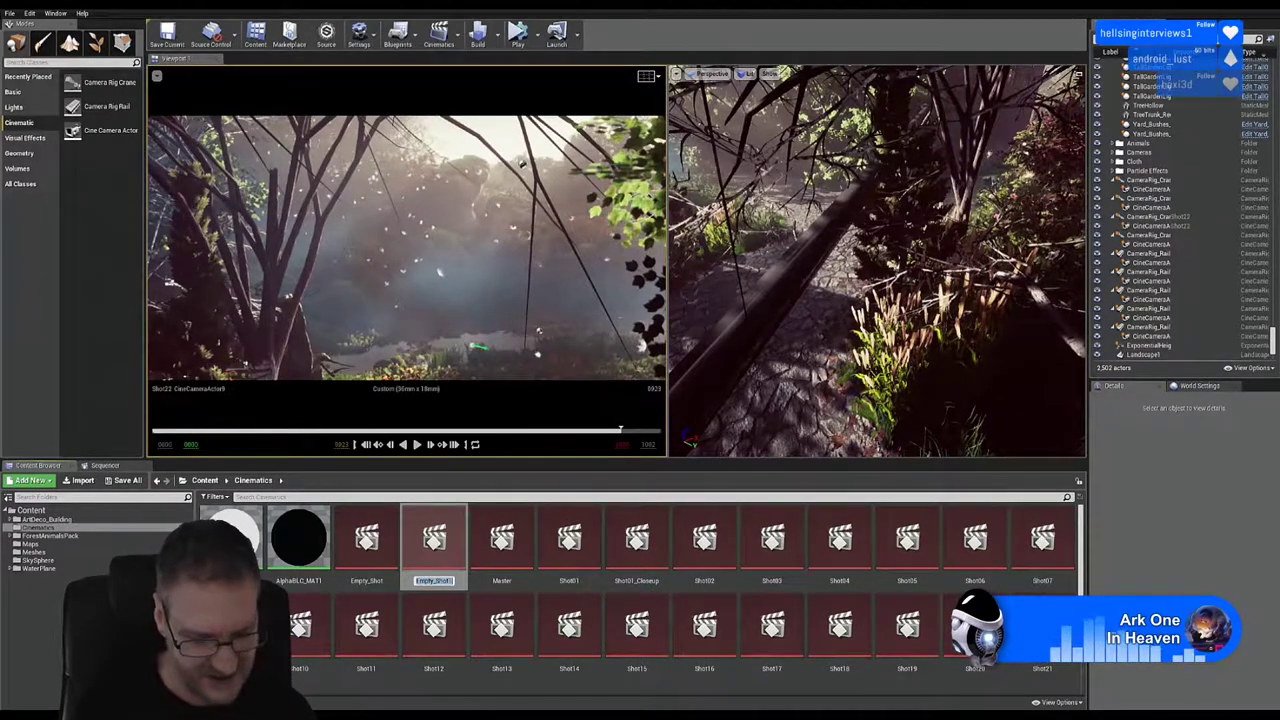
{"action": "type", "text": "Shot23"}
{"action": "key", "text": "Return"}
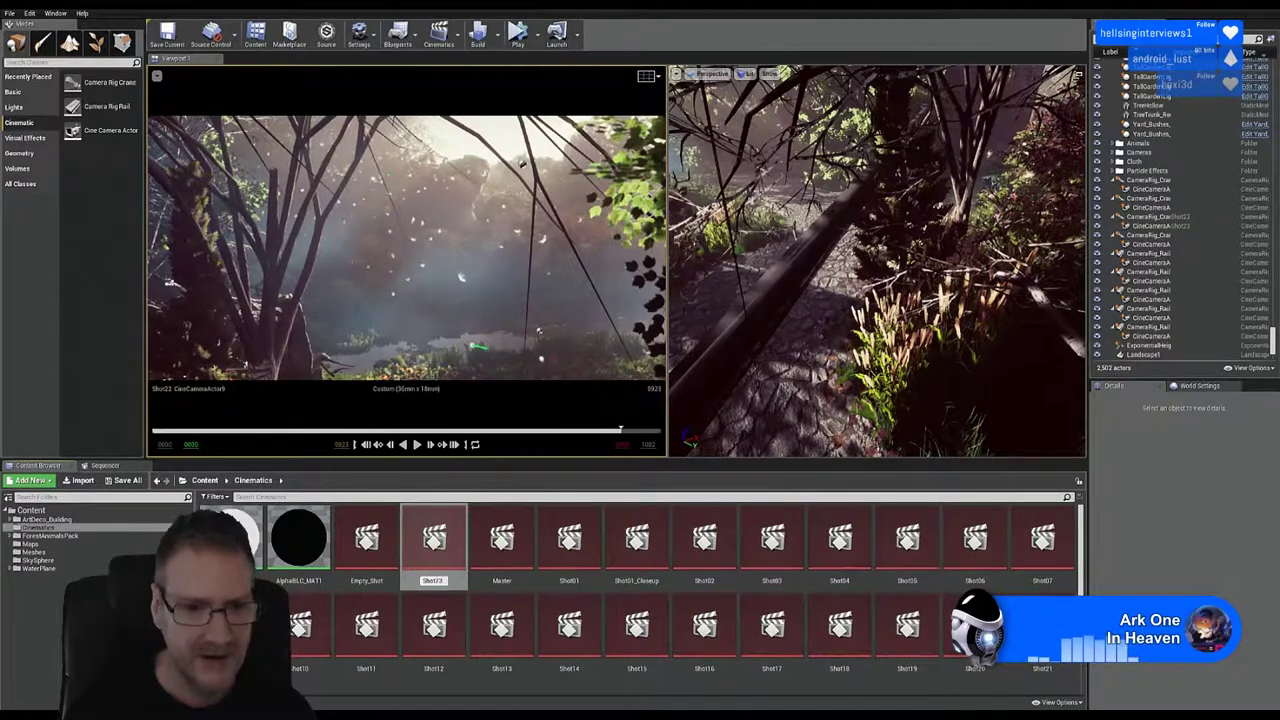
{"action": "scroll", "coordinate": [590, 692], "scroll_direction": "down", "scroll_amount": 2}
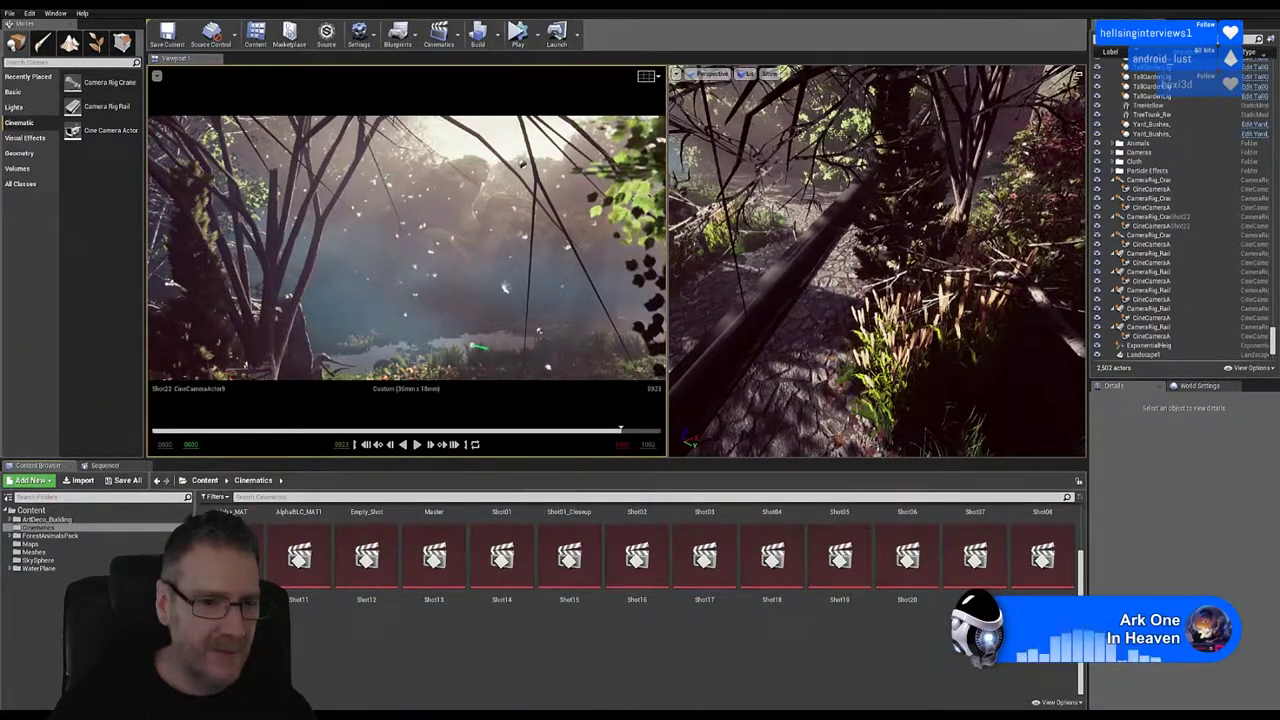
{"action": "double_click", "coordinate": [232, 645]}
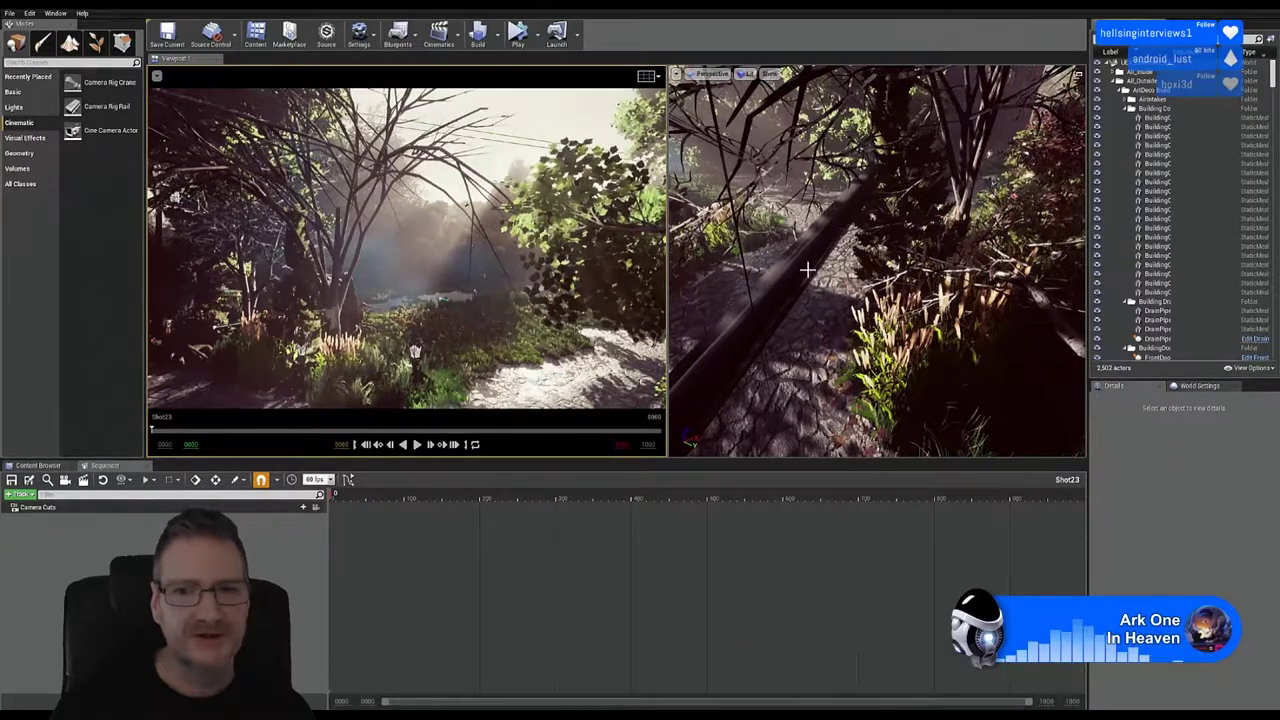
Step: Place a Camera Rig Rail in the garden and move it between the forked tree trunk and the hollow stump
{"action": "right_click_drag", "start_coordinate": [807, 270], "coordinate": [680, 225]}
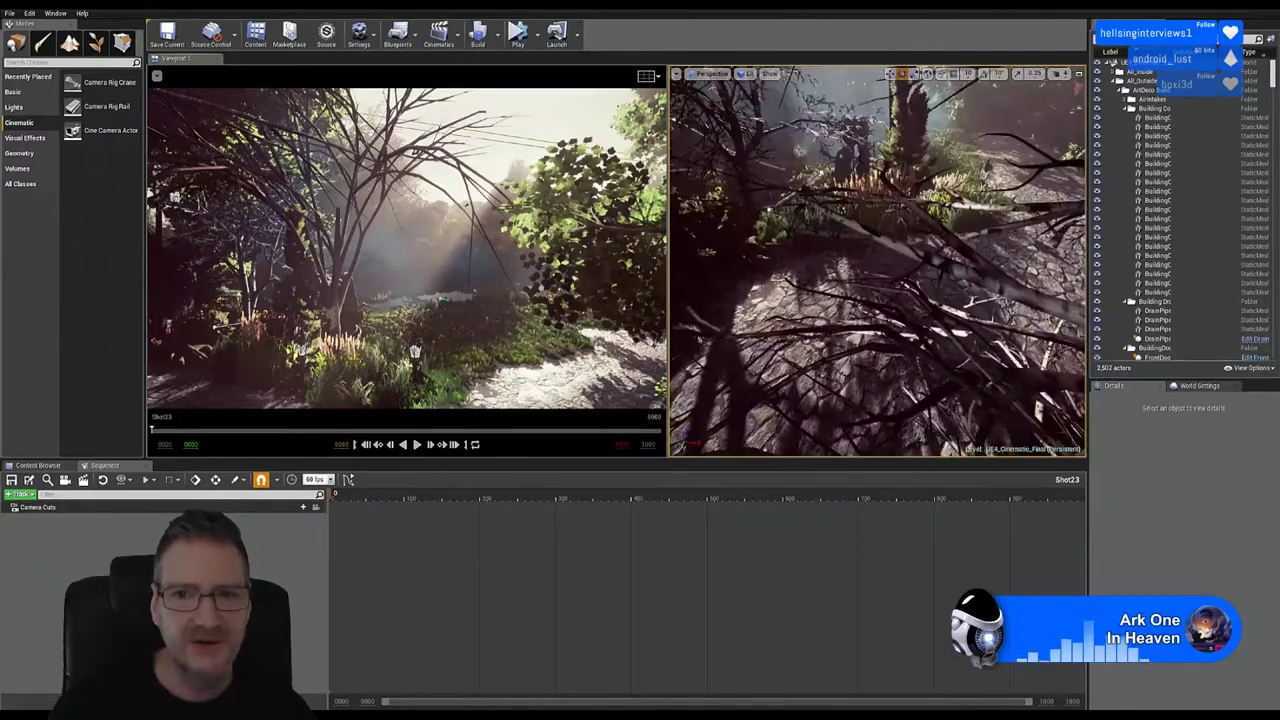
{"action": "right_click_drag", "start_coordinate": [795, 282], "coordinate": [798, 262]}
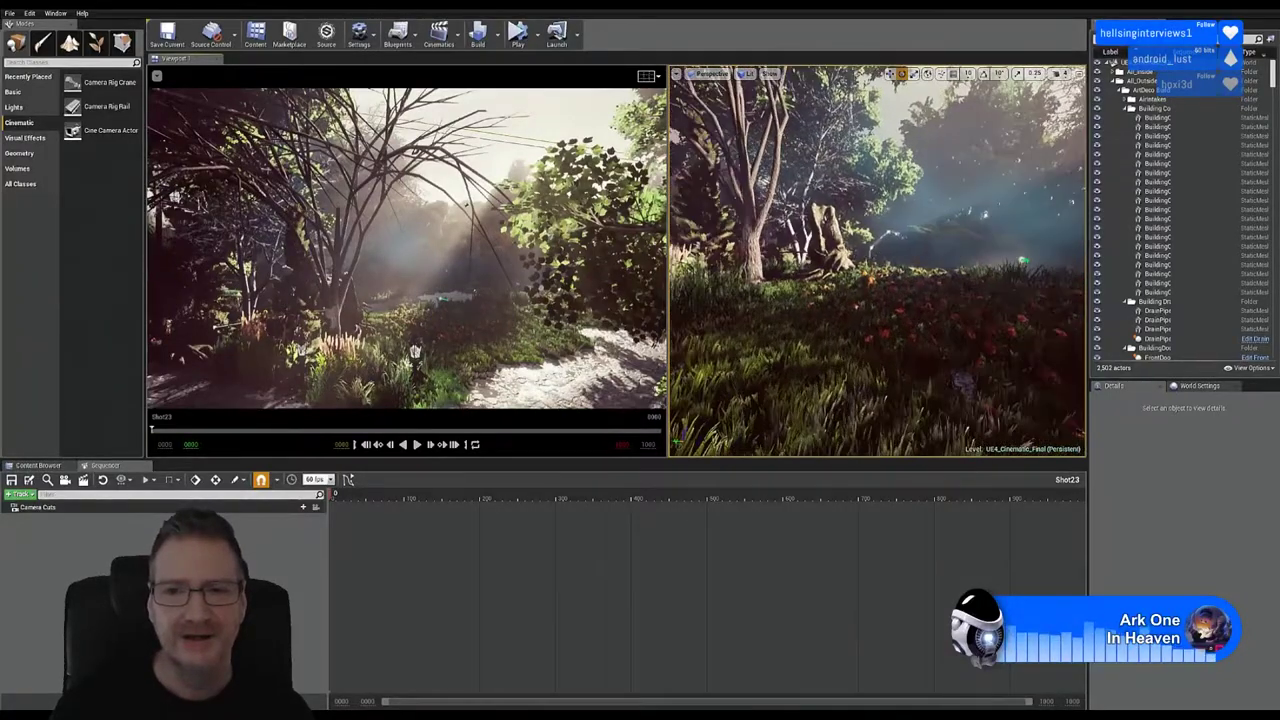
{"action": "right_click_drag", "start_coordinate": [877, 261], "coordinate": [985, 261]}
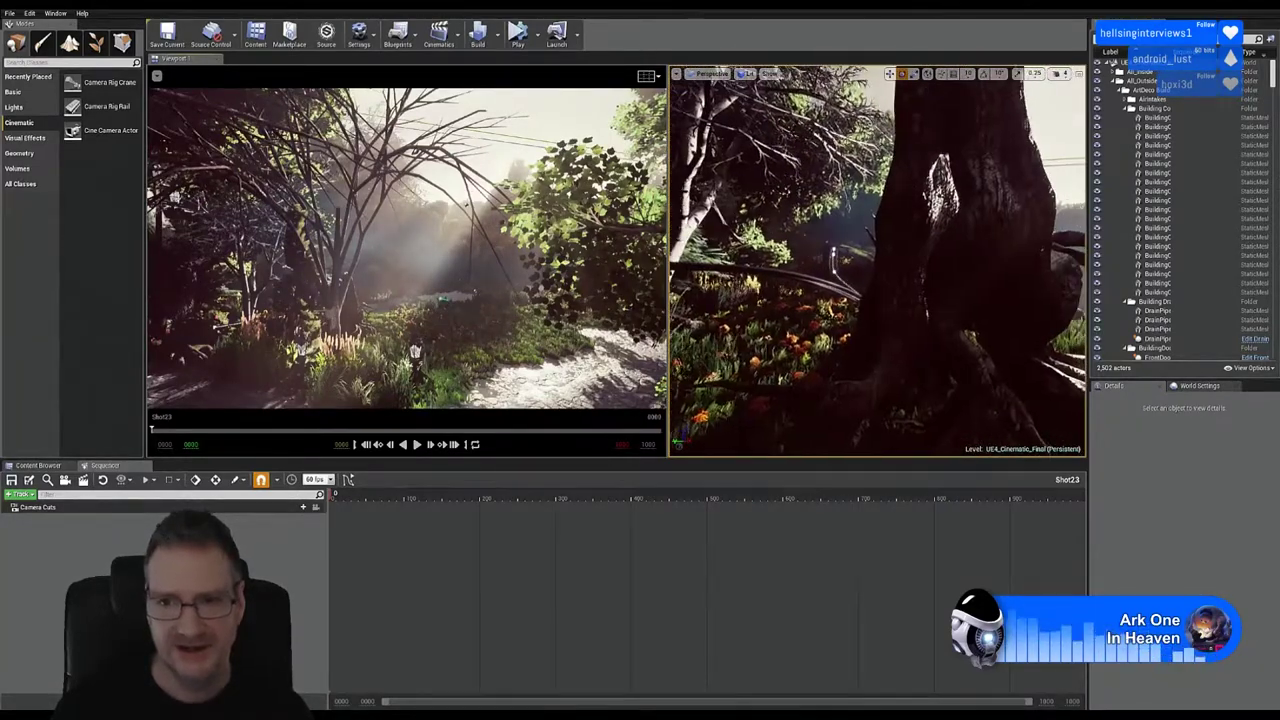
{"action": "right_click_drag", "start_coordinate": [877, 260], "coordinate": [1007, 245]}
{"action": "right_click_drag", "start_coordinate": [877, 260], "coordinate": [700, 288]}
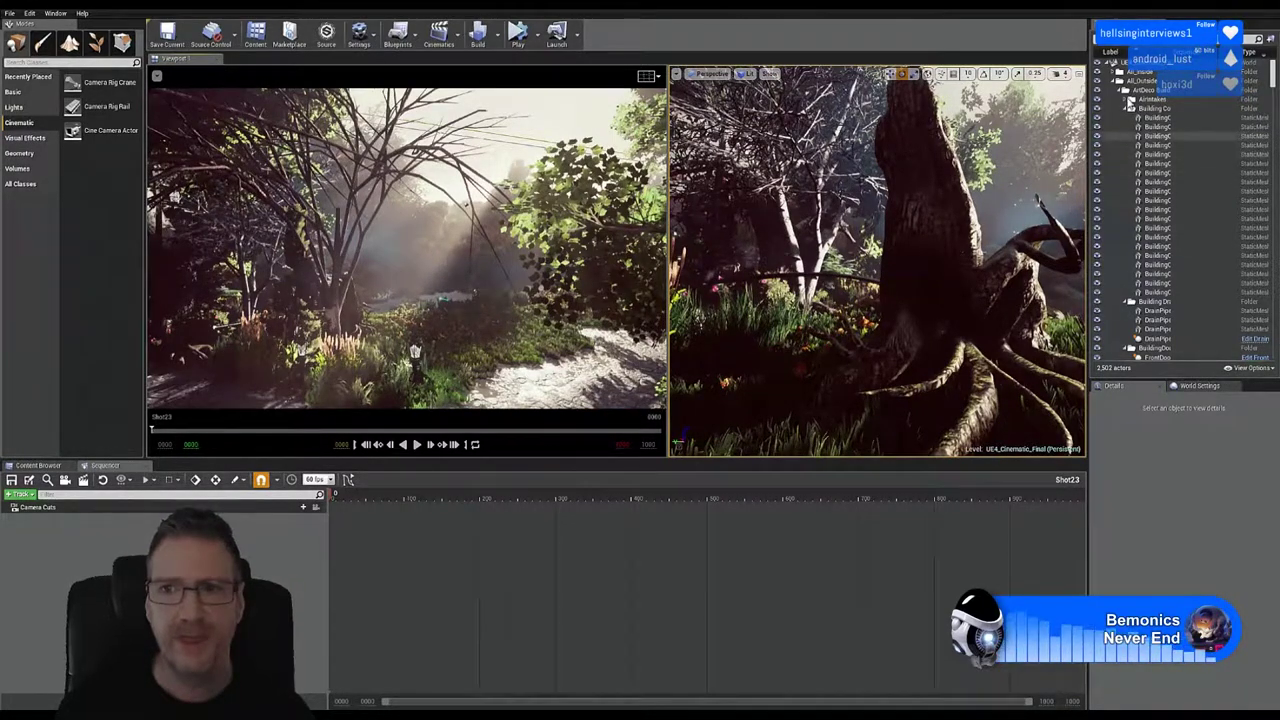
{"action": "left_click", "coordinate": [1114, 89]}
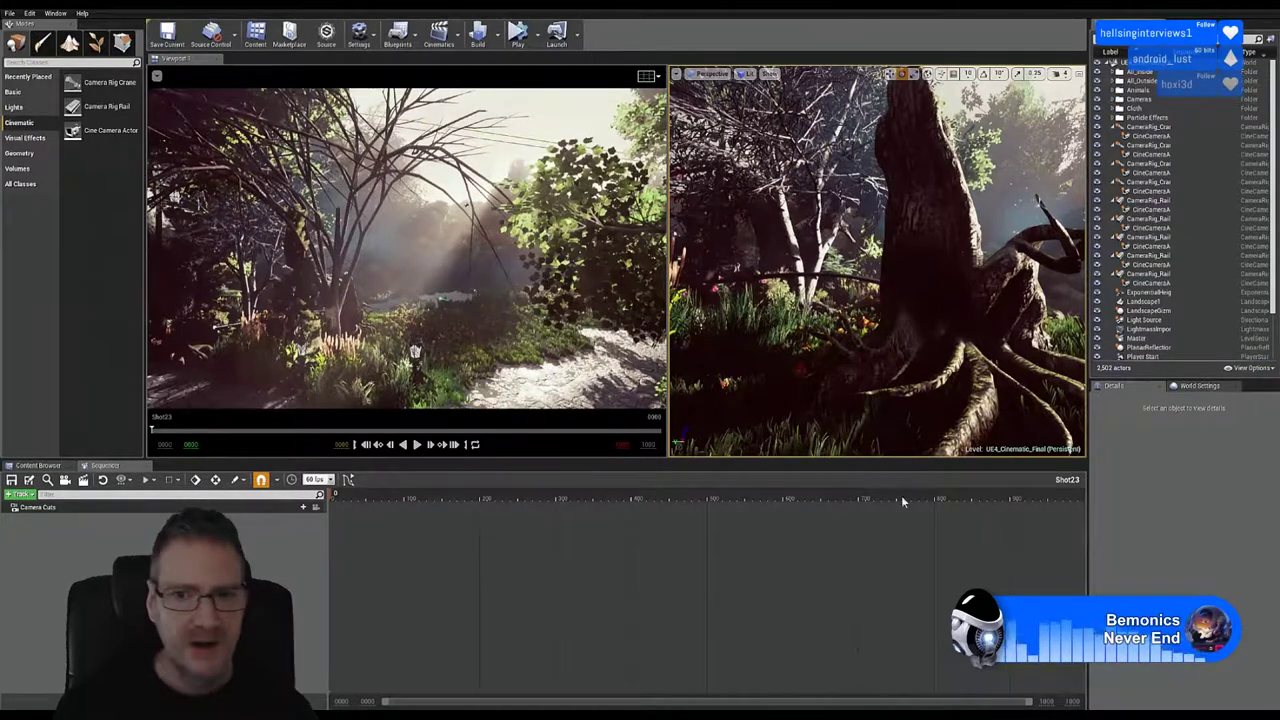
{"action": "right_click_drag", "start_coordinate": [876, 262], "coordinate": [900, 310]}
{"action": "right_click_drag", "start_coordinate": [840, 250], "coordinate": [850, 295]}
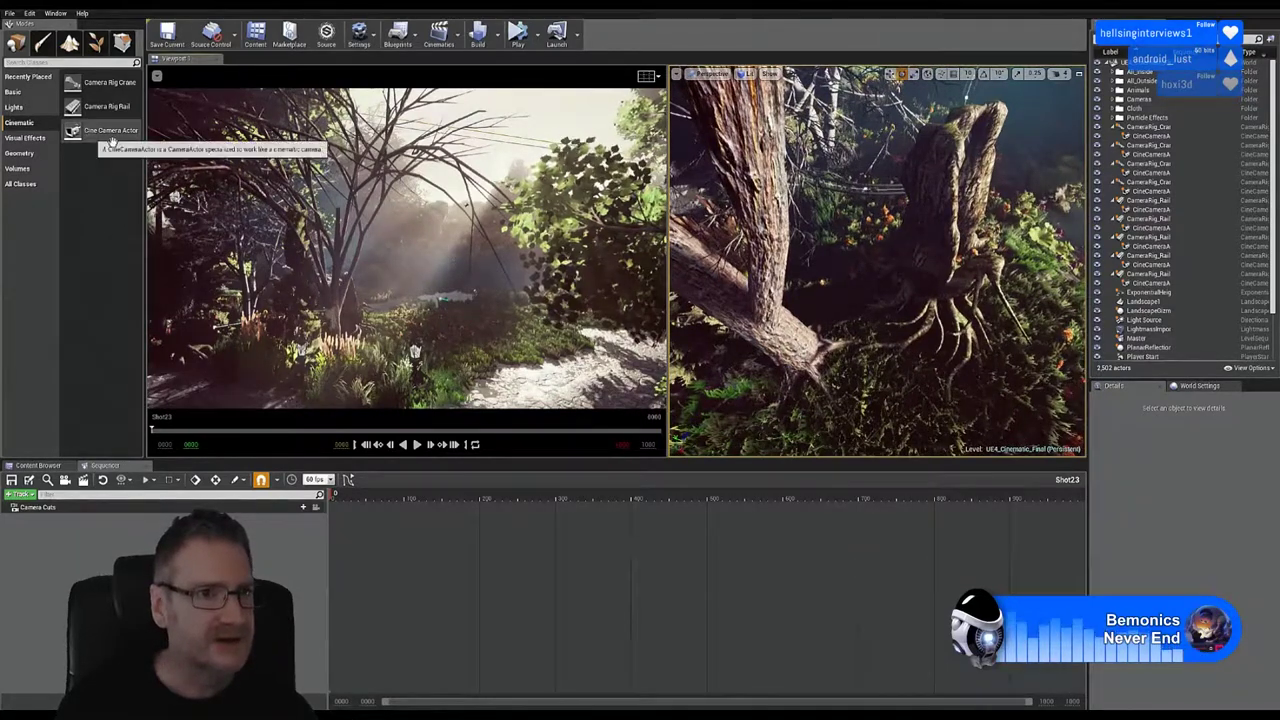
{"action": "left_click_drag", "start_coordinate": [114, 108], "coordinate": [818, 272]}
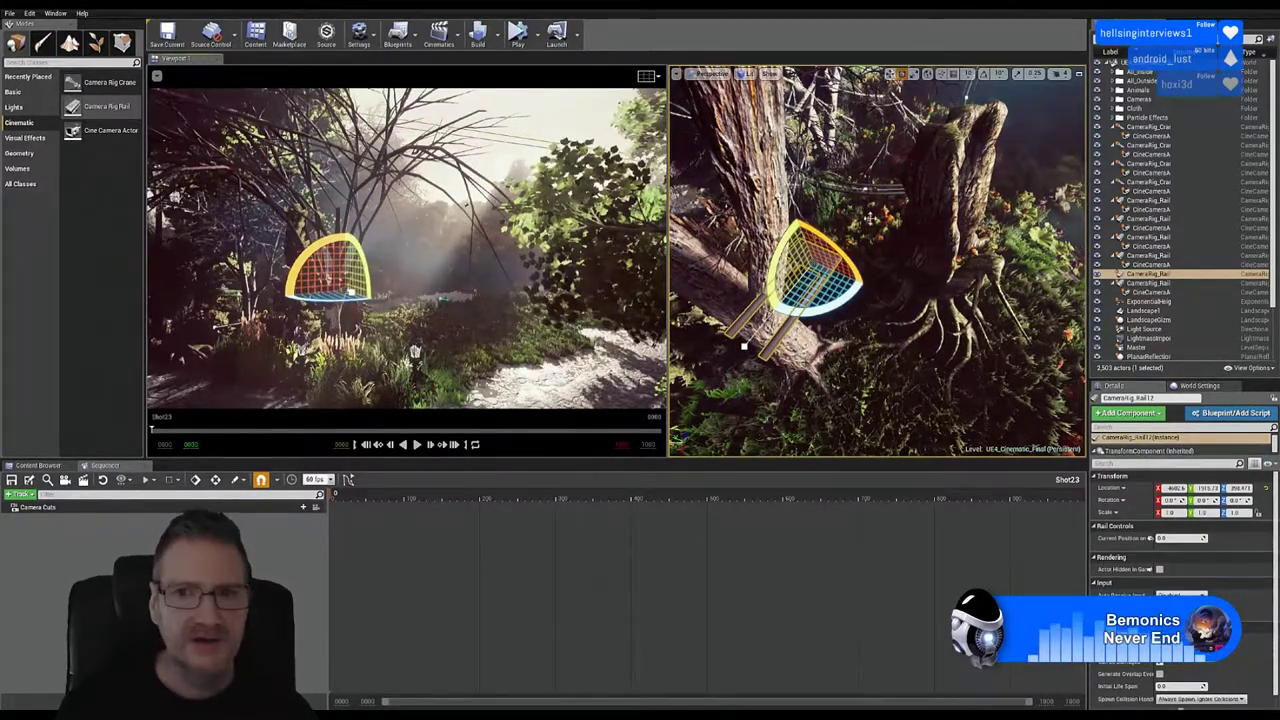
{"action": "left_click", "coordinate": [890, 75]}
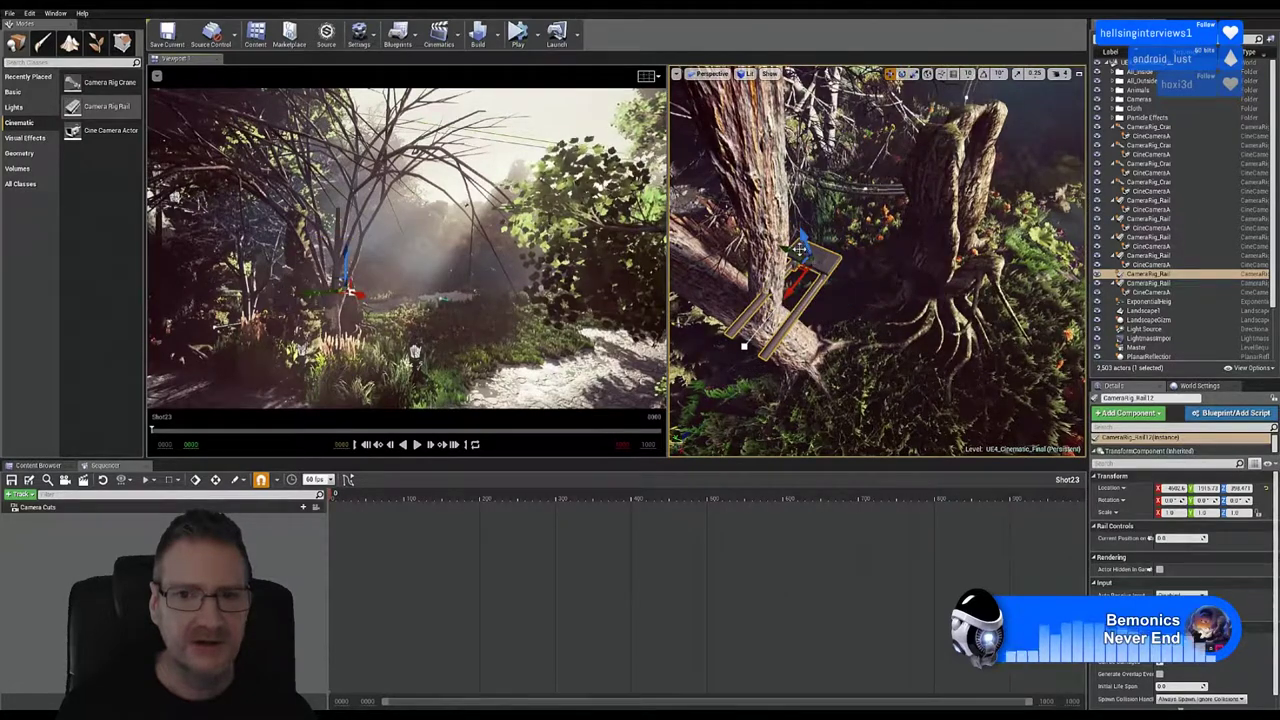
{"action": "left_click_drag", "start_coordinate": [786, 249], "coordinate": [841, 275]}
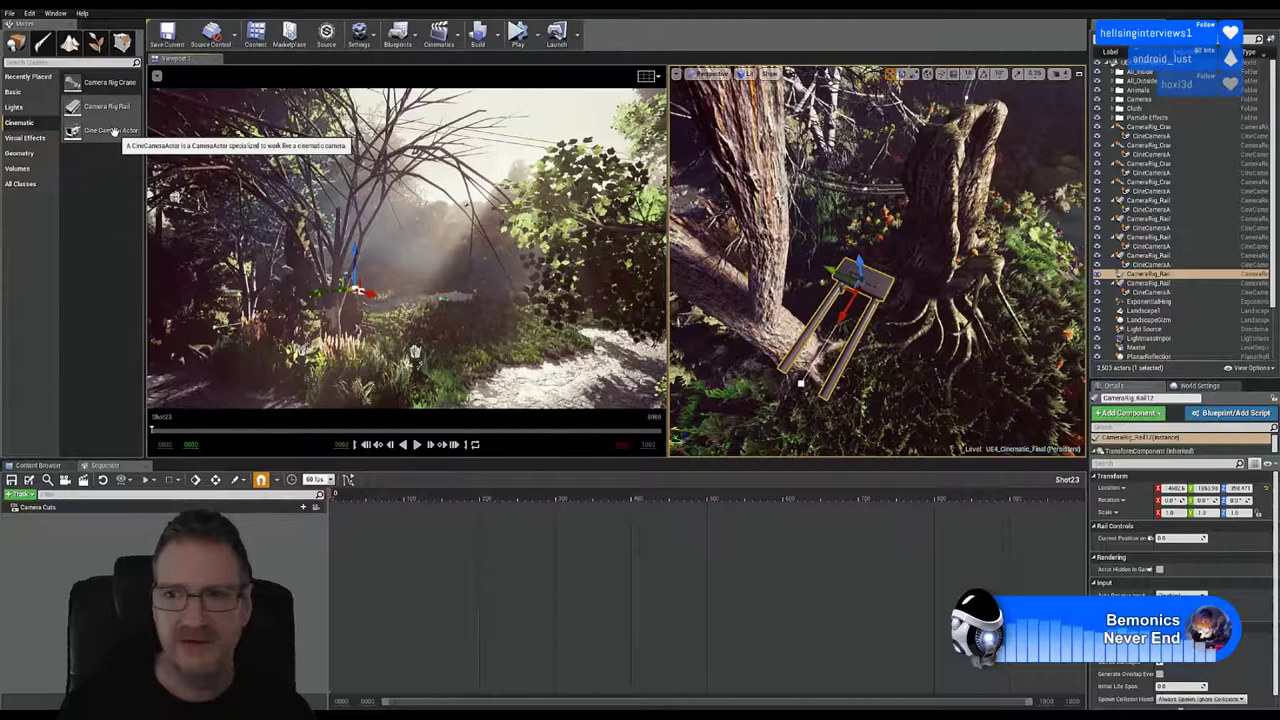
Step: Add a Cine Camera Actor near the new rail and position it directly above the rail's mount
{"action": "key", "text": "Escape"}
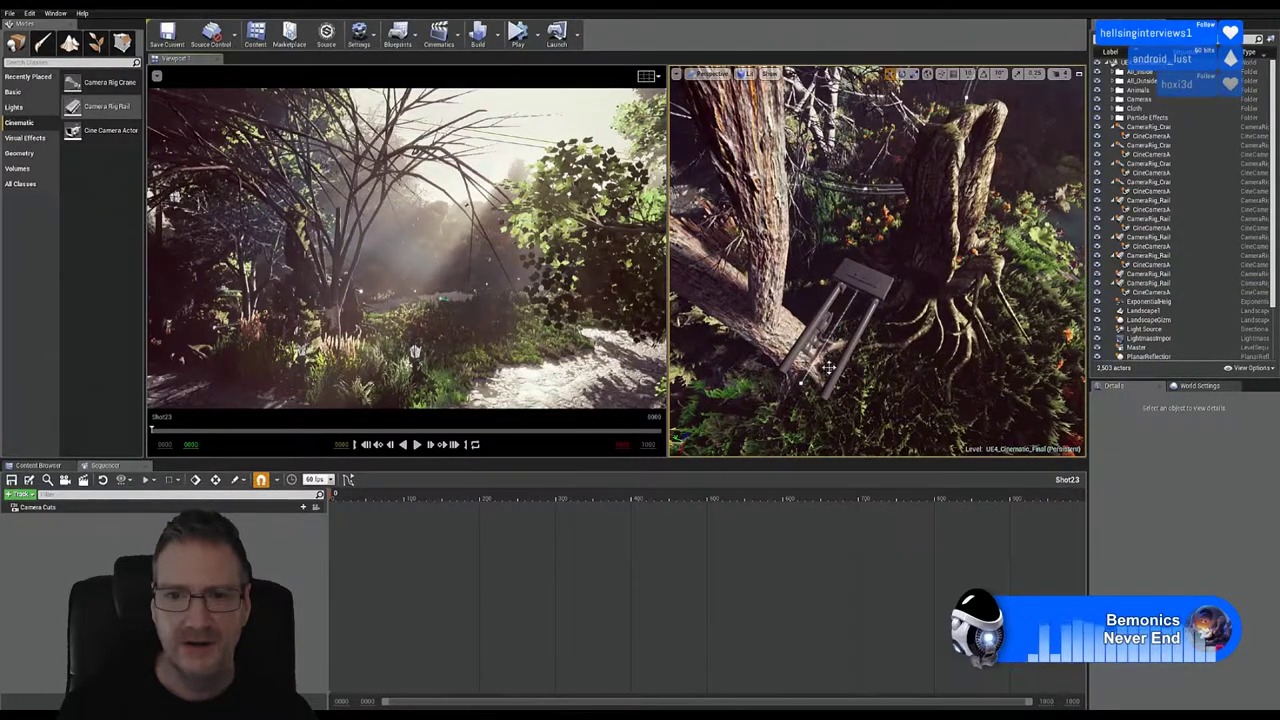
{"action": "left_click_drag", "start_coordinate": [829, 368], "coordinate": [829, 365]}
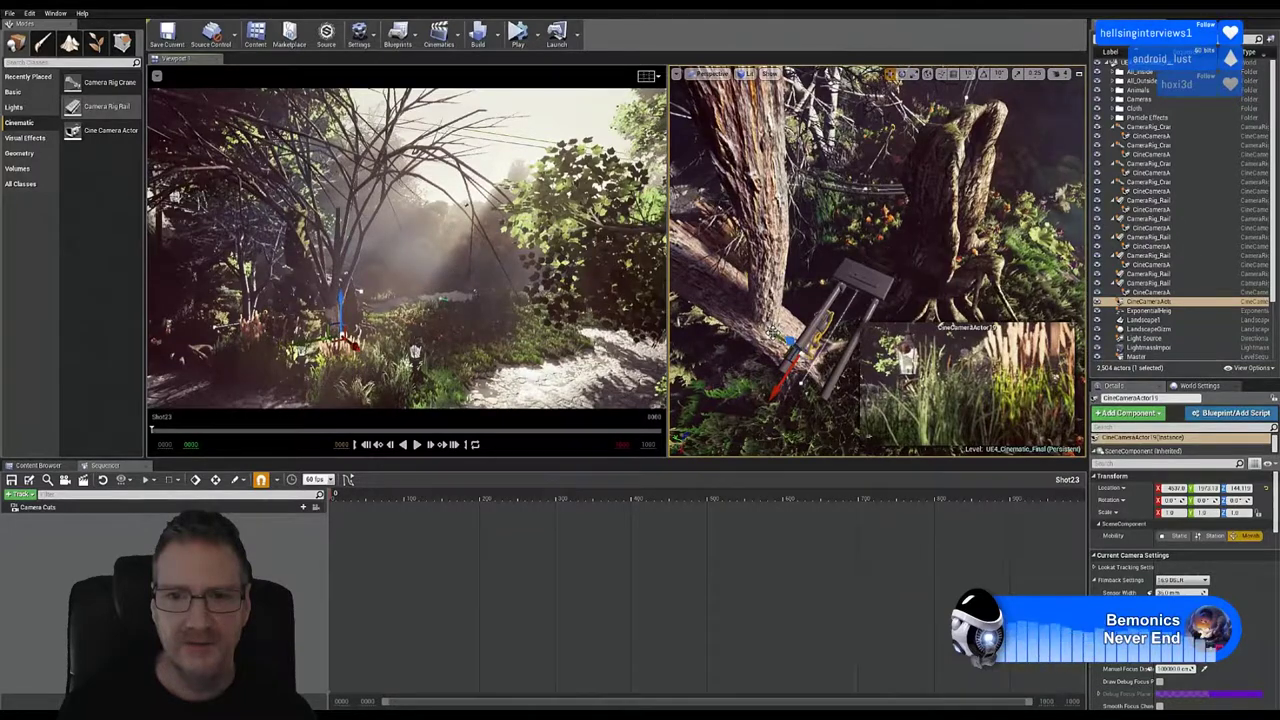
{"action": "left_click_drag", "start_coordinate": [772, 331], "coordinate": [790, 305]}
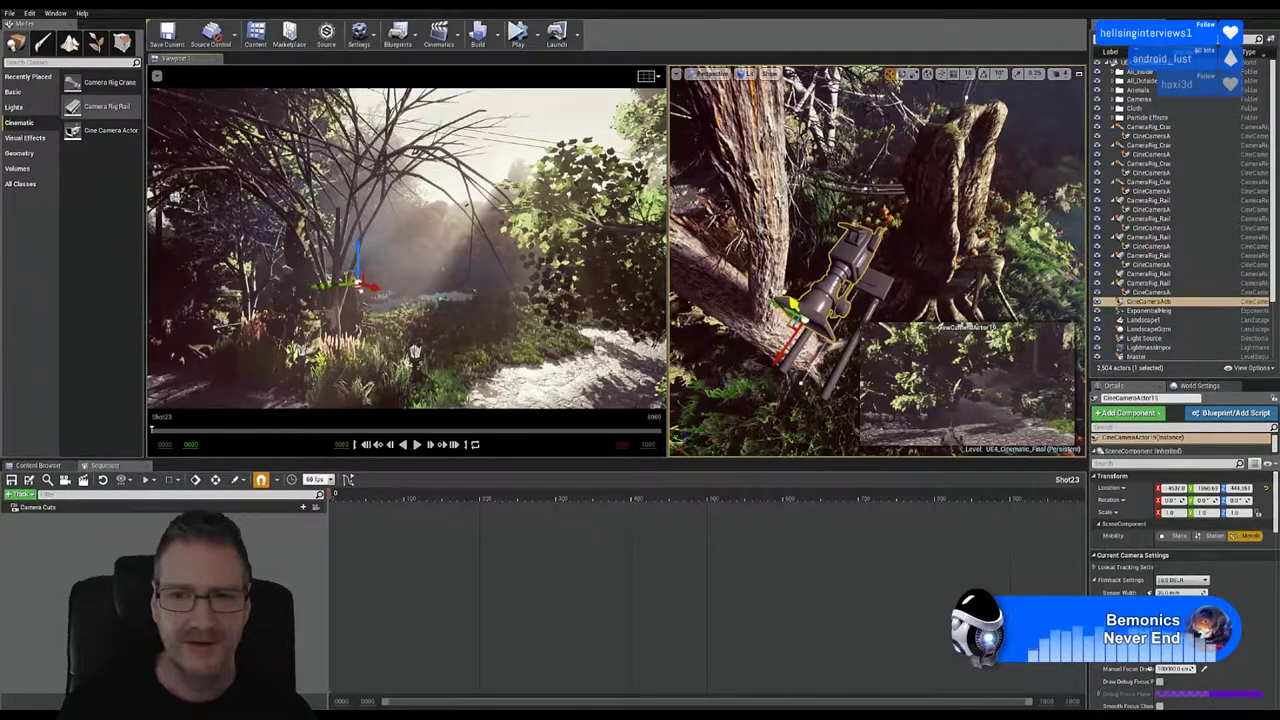
{"action": "right_click_drag", "start_coordinate": [800, 320], "coordinate": [810, 350]}
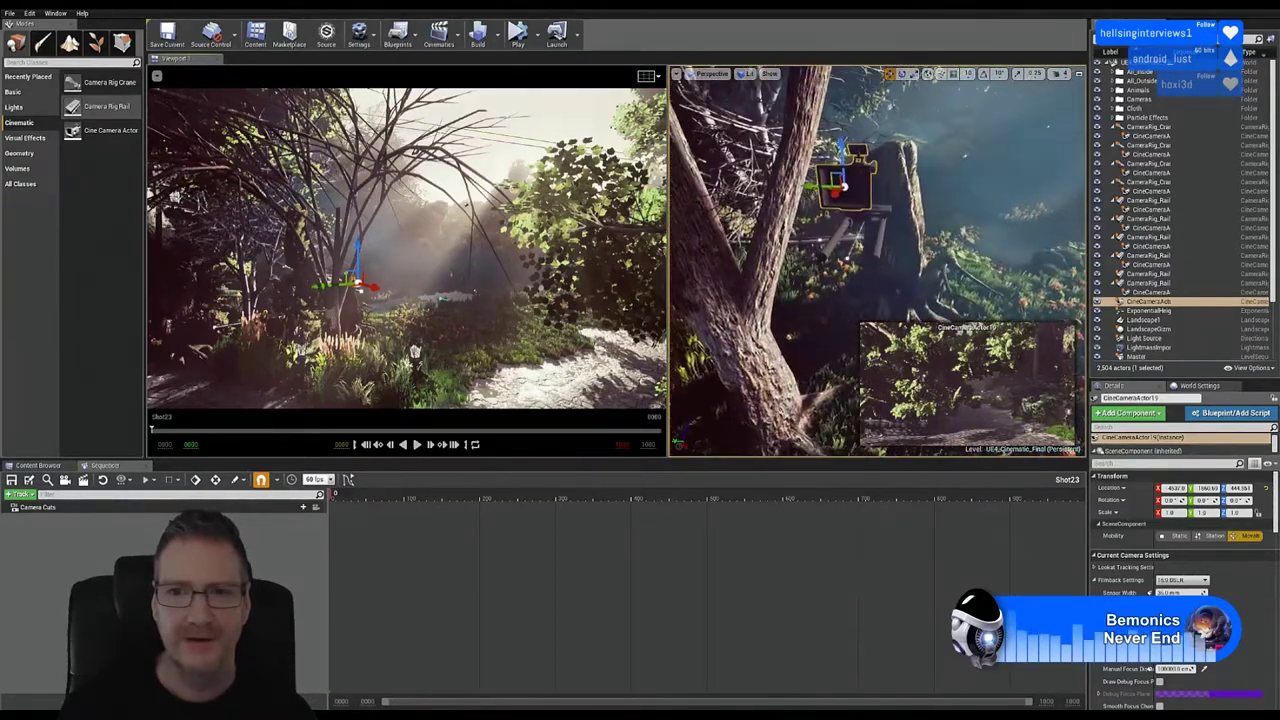
{"action": "right_click_drag", "start_coordinate": [943, 288], "coordinate": [943, 288]}
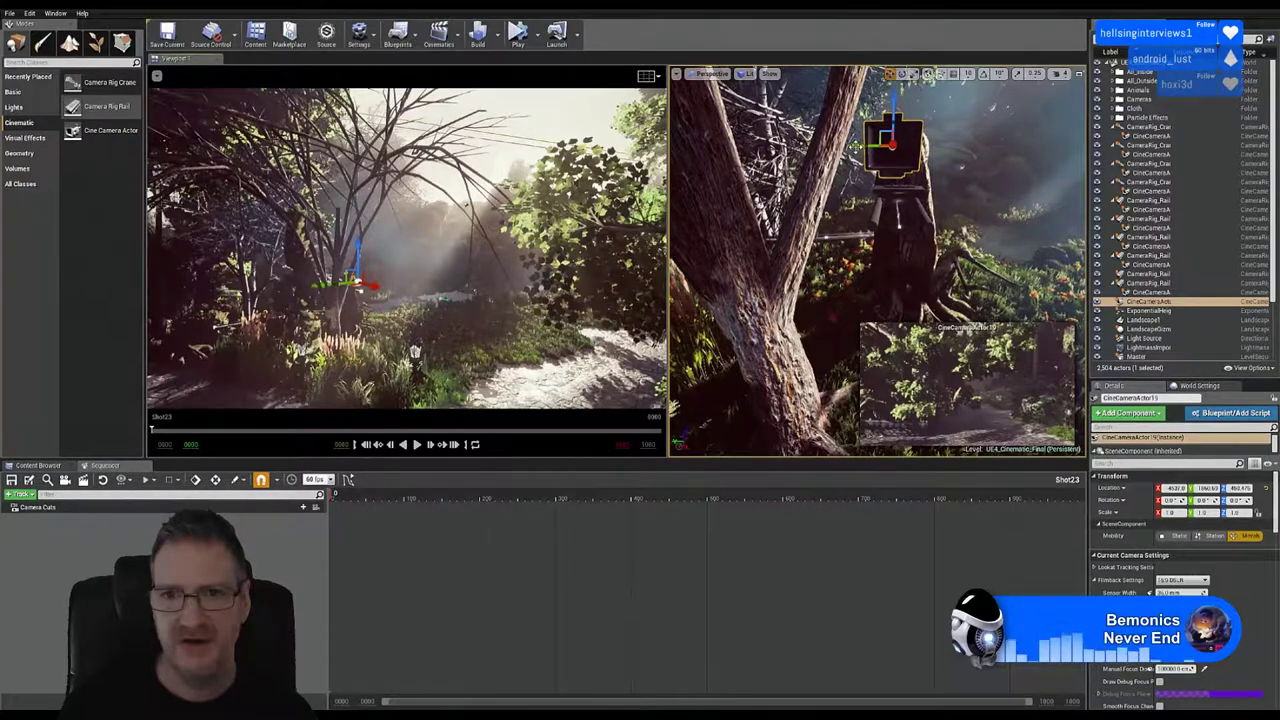
{"action": "left_click_drag", "start_coordinate": [858, 145], "coordinate": [863, 145]}
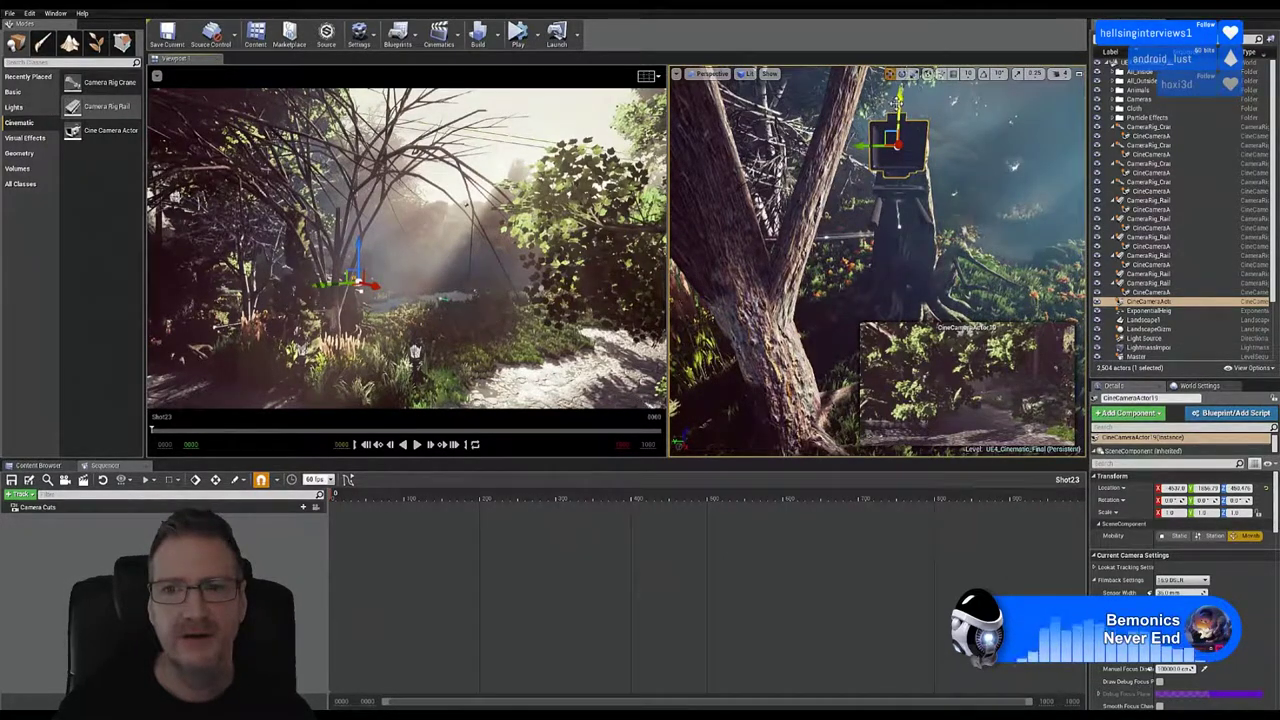
{"action": "left_click_drag", "start_coordinate": [897, 130], "coordinate": [897, 124]}
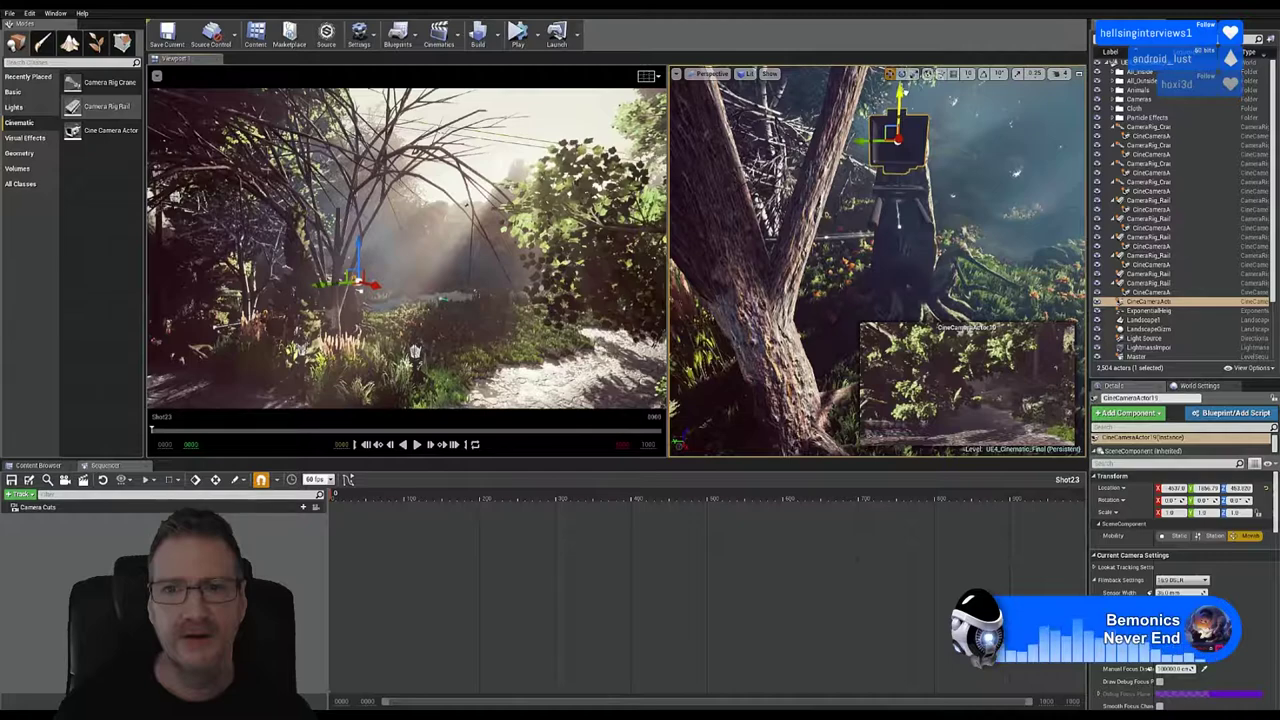
Step: Attach the new cine camera to CameraRig_Rail12 as its child in the World Outliner
{"action": "right_click_drag", "start_coordinate": [916, 264], "coordinate": [830, 260]}
{"action": "right_click_drag", "start_coordinate": [915, 303], "coordinate": [919, 294]}
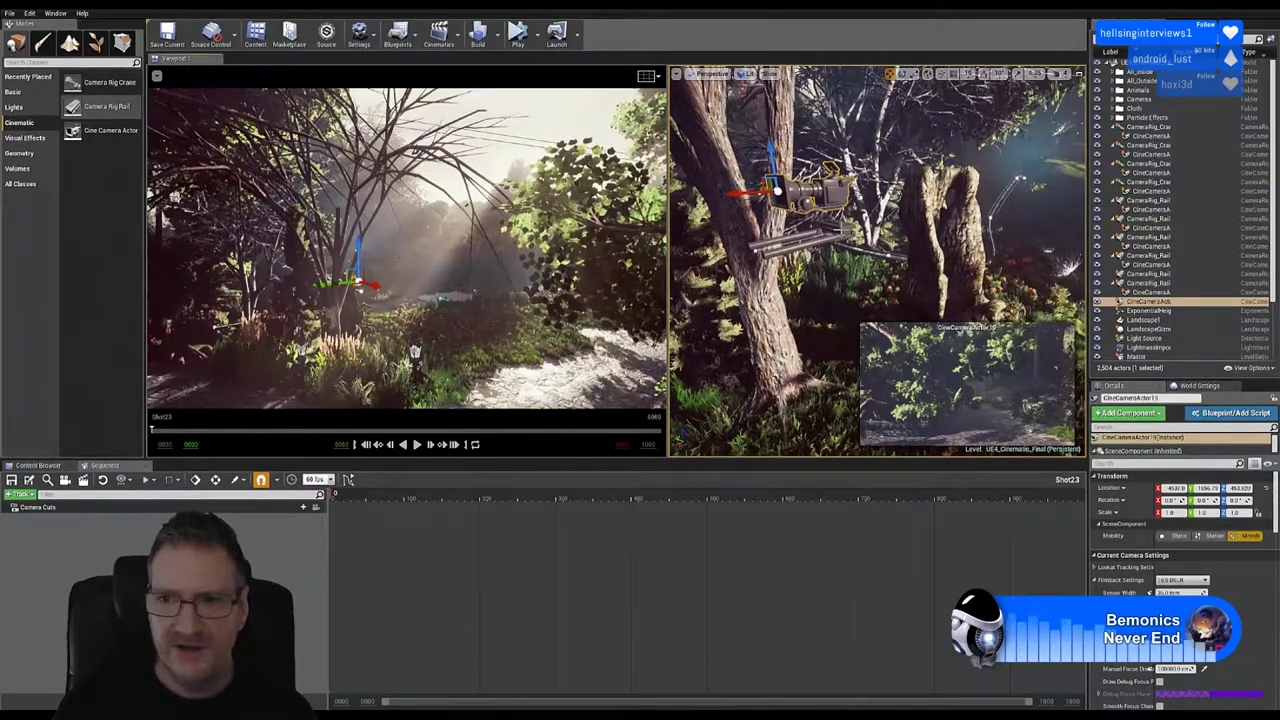
{"action": "left_click", "coordinate": [893, 247]}
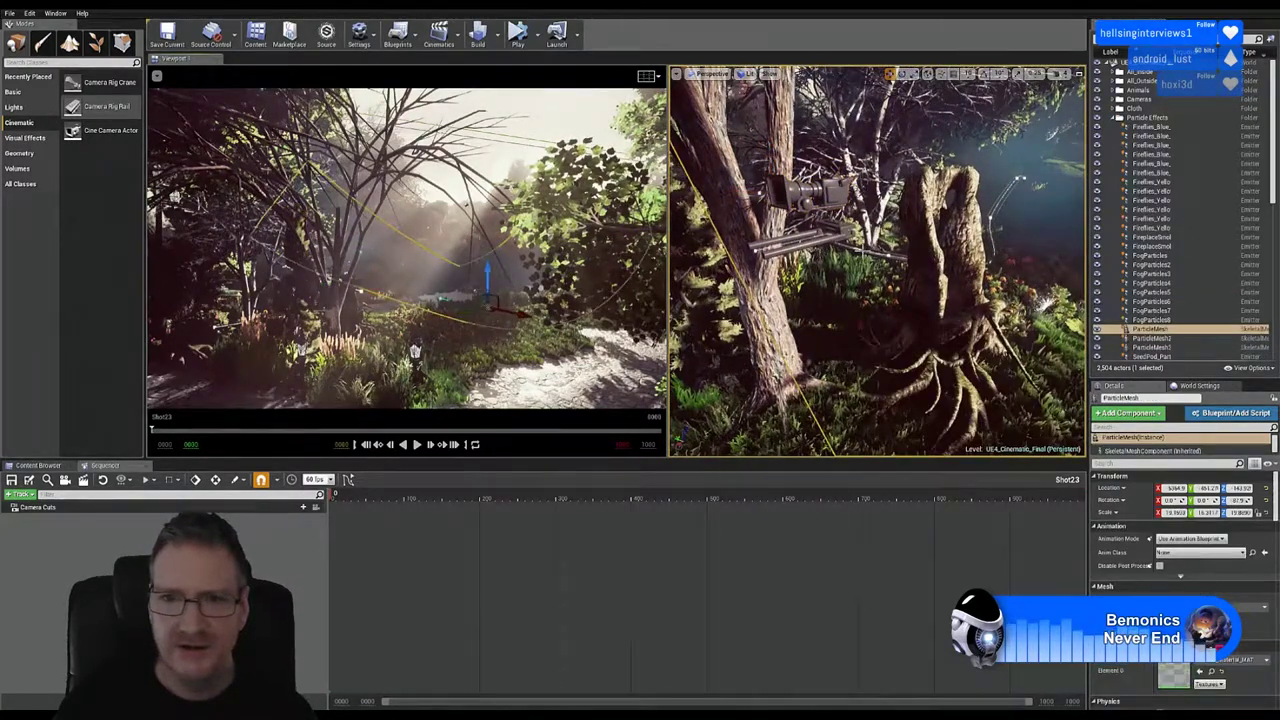
{"action": "left_click", "coordinate": [838, 230]}
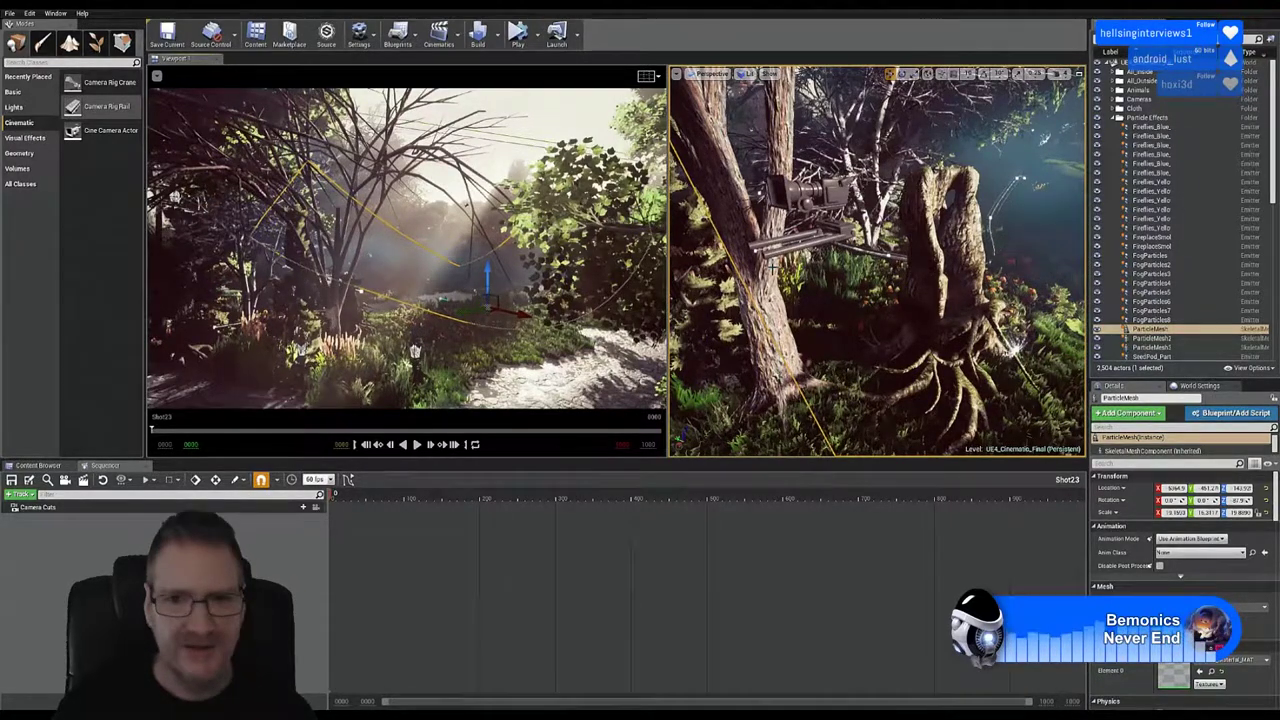
{"action": "key", "text": "Escape"}
{"action": "right_click_drag", "start_coordinate": [772, 268], "coordinate": [850, 296]}
{"action": "right_click_drag", "start_coordinate": [770, 302], "coordinate": [798, 208]}
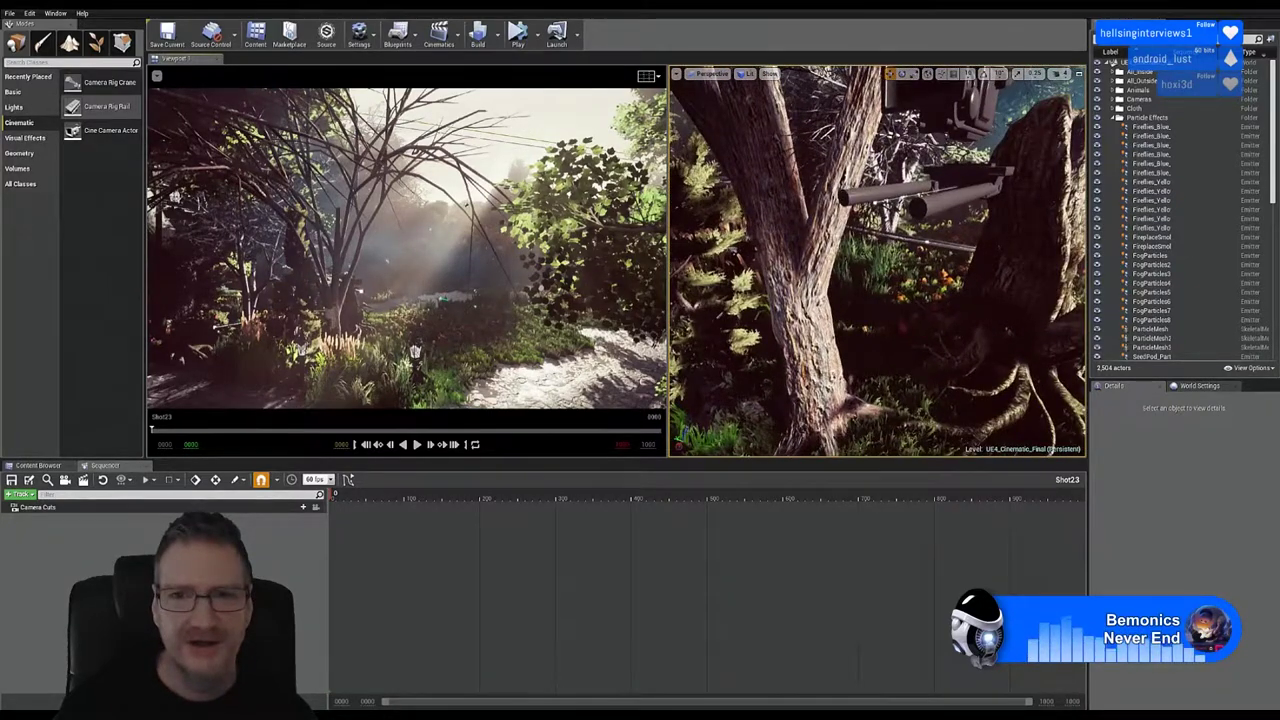
{"action": "left_click", "coordinate": [873, 200]}
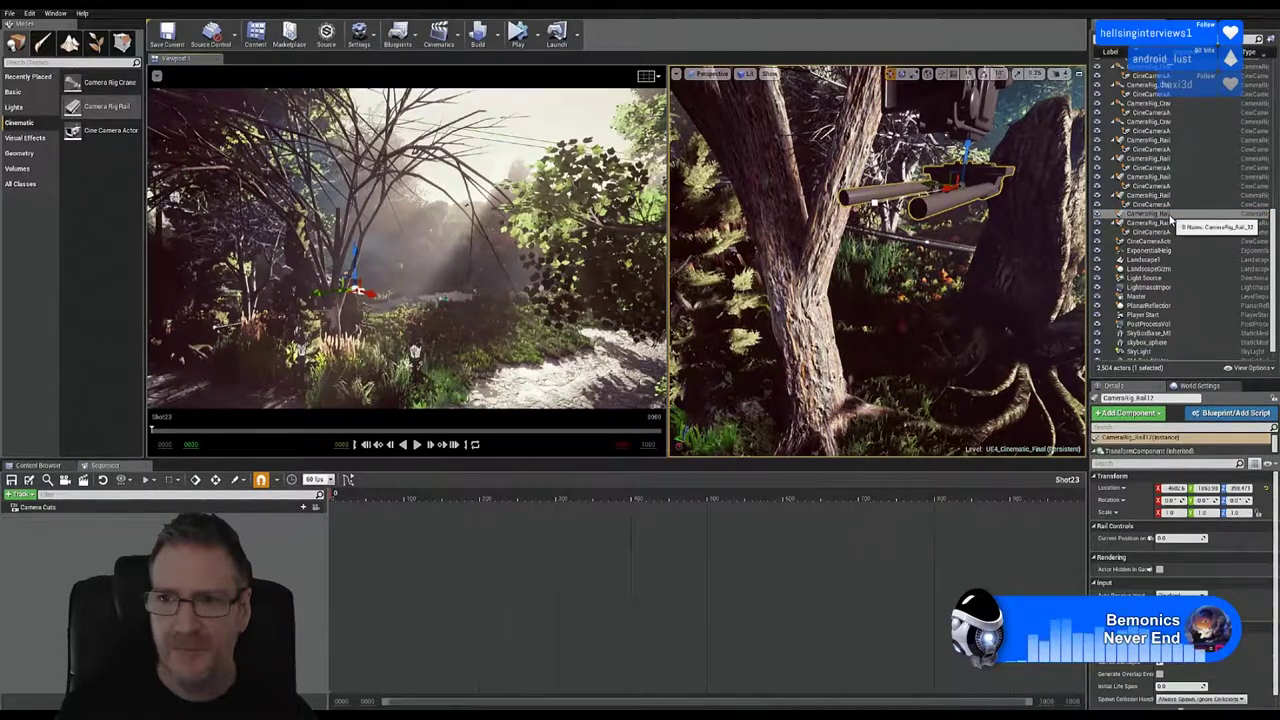
{"action": "left_click", "coordinate": [1185, 217]}
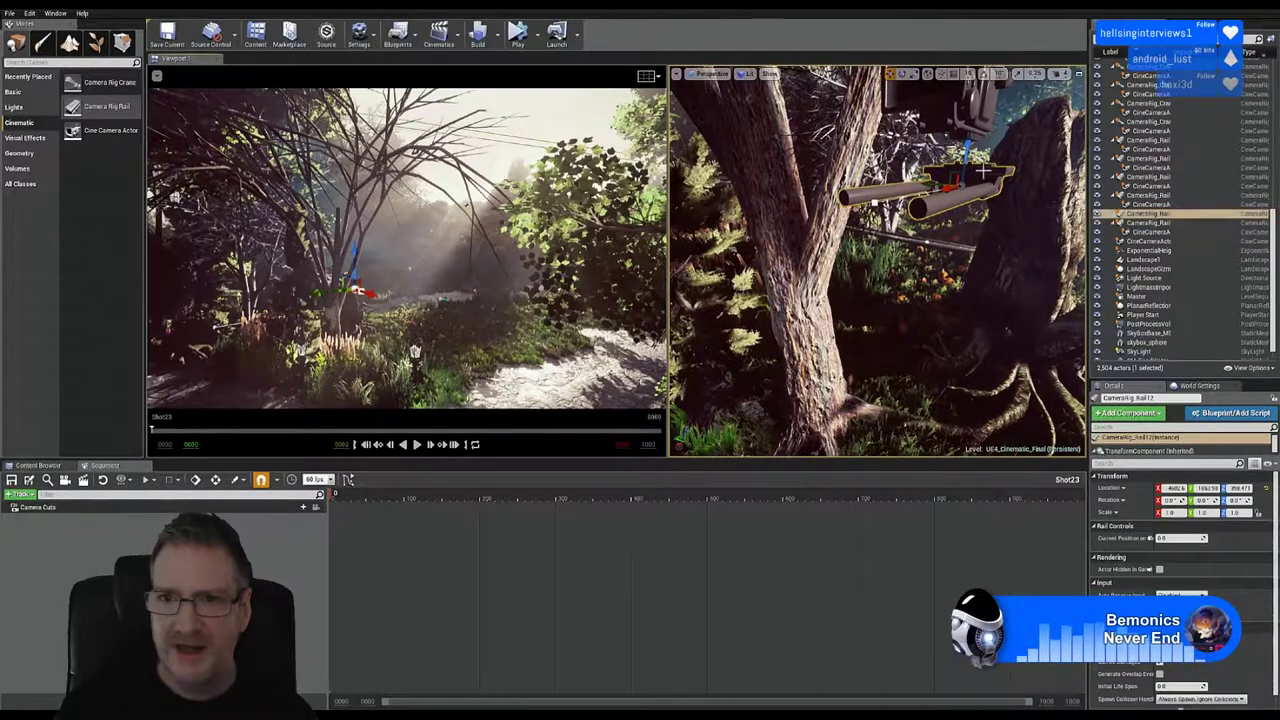
{"action": "left_click", "coordinate": [965, 112]}
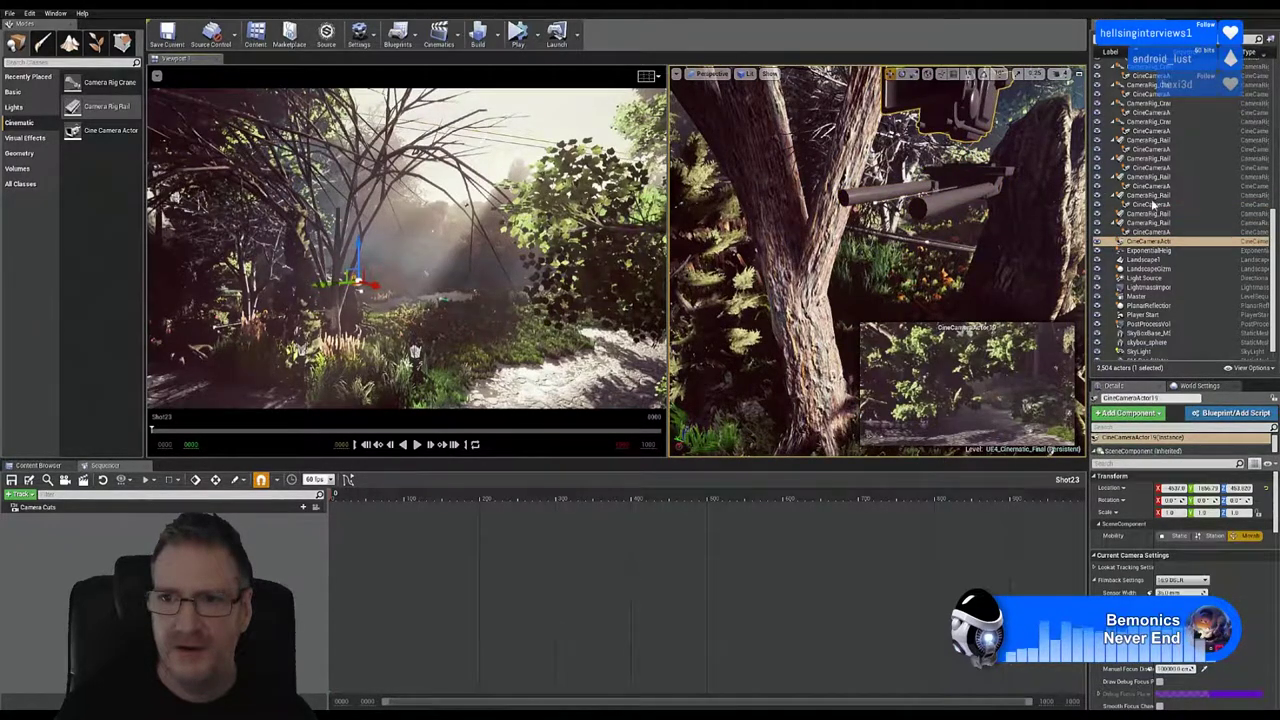
{"action": "left_click_drag", "start_coordinate": [1165, 243], "coordinate": [1178, 221]}
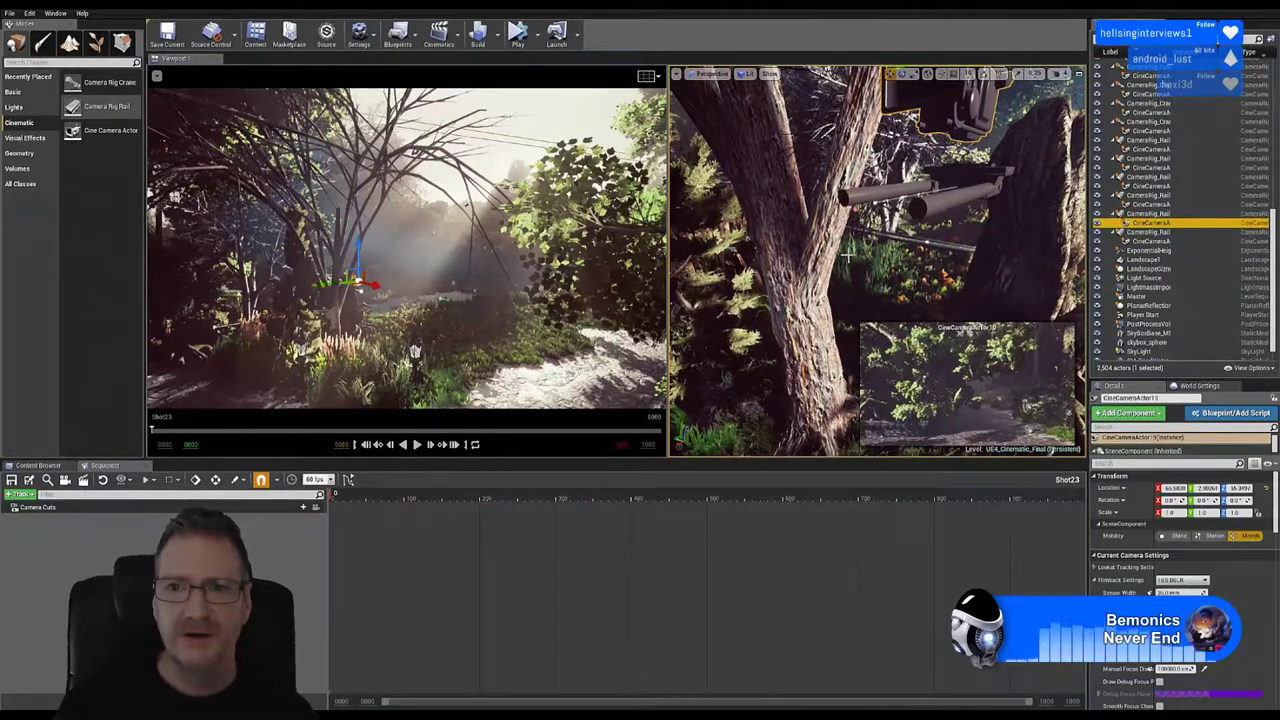
Step: Select CameraRig_Rail12 together with its attached cine camera and add both actors to the Shot23 sequence
{"action": "right_click_drag", "start_coordinate": [852, 253], "coordinate": [1003, 192]}
{"action": "right_click_drag", "start_coordinate": [1054, 250], "coordinate": [848, 282]}
{"action": "left_click", "coordinate": [749, 282]}
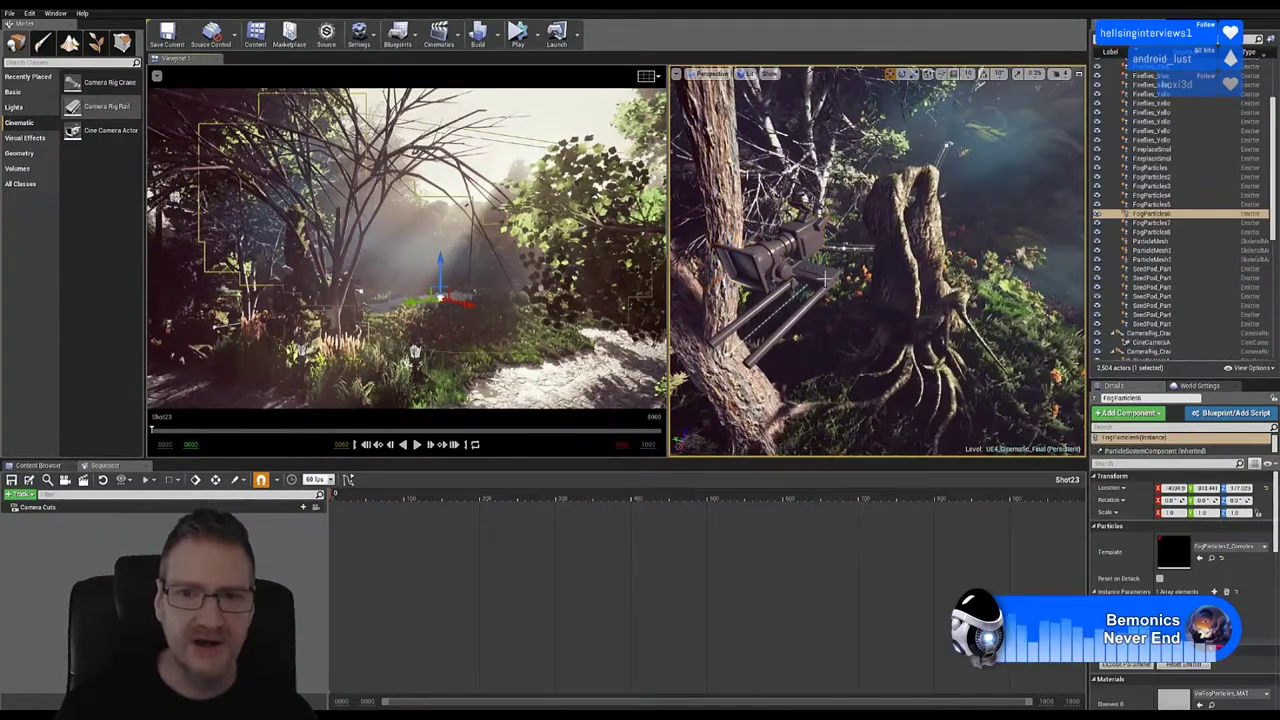
{"action": "right_click_drag", "start_coordinate": [765, 282], "coordinate": [792, 323]}
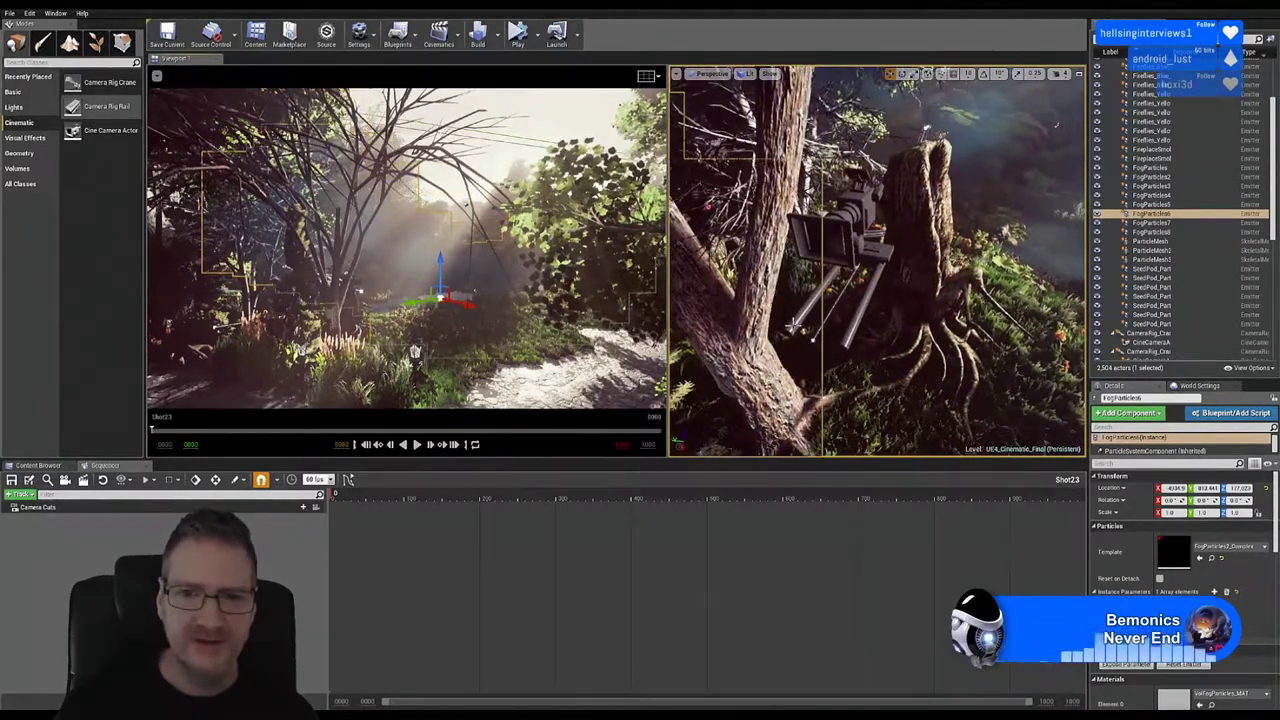
{"action": "left_click", "coordinate": [791, 326]}
{"action": "mouse_move", "coordinate": [782, 390]}
{"action": "right_mouse_down"}
{"action": "mouse_move", "coordinate": [806, 408]}
{"action": "mouse_move", "coordinate": [774, 376]}
{"action": "right_mouse_up"}
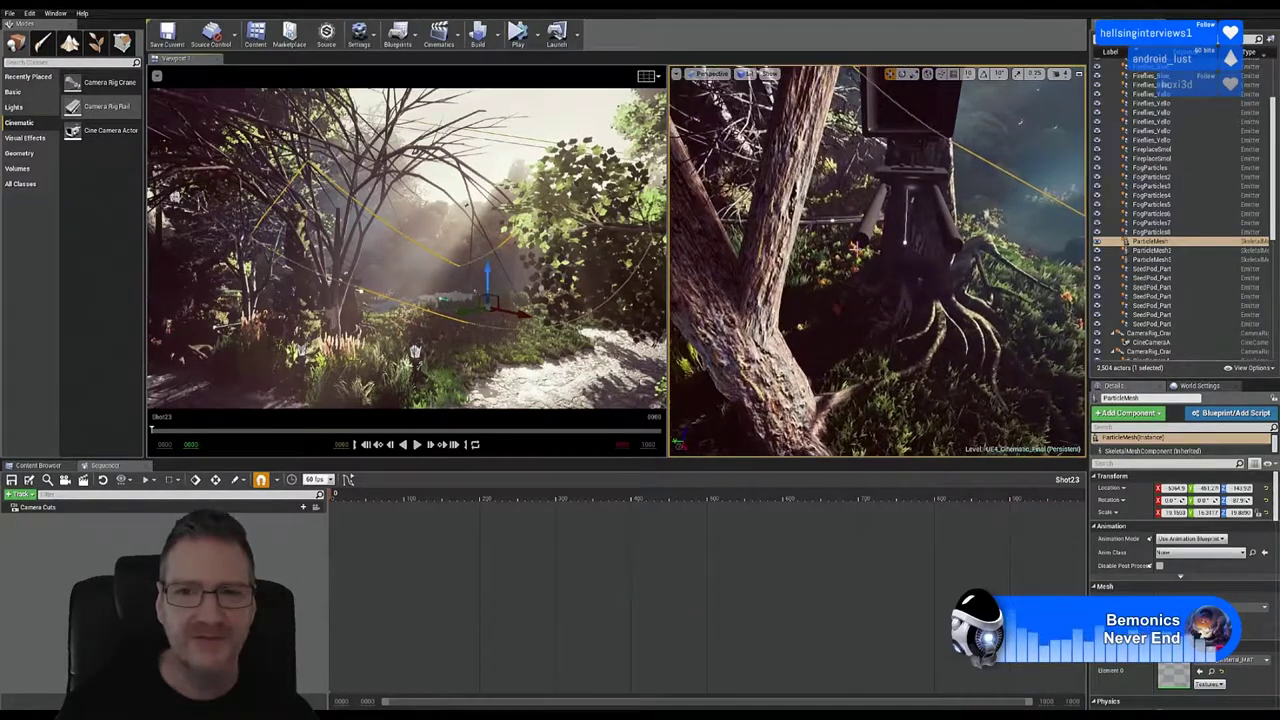
{"action": "left_click", "coordinate": [986, 252]}
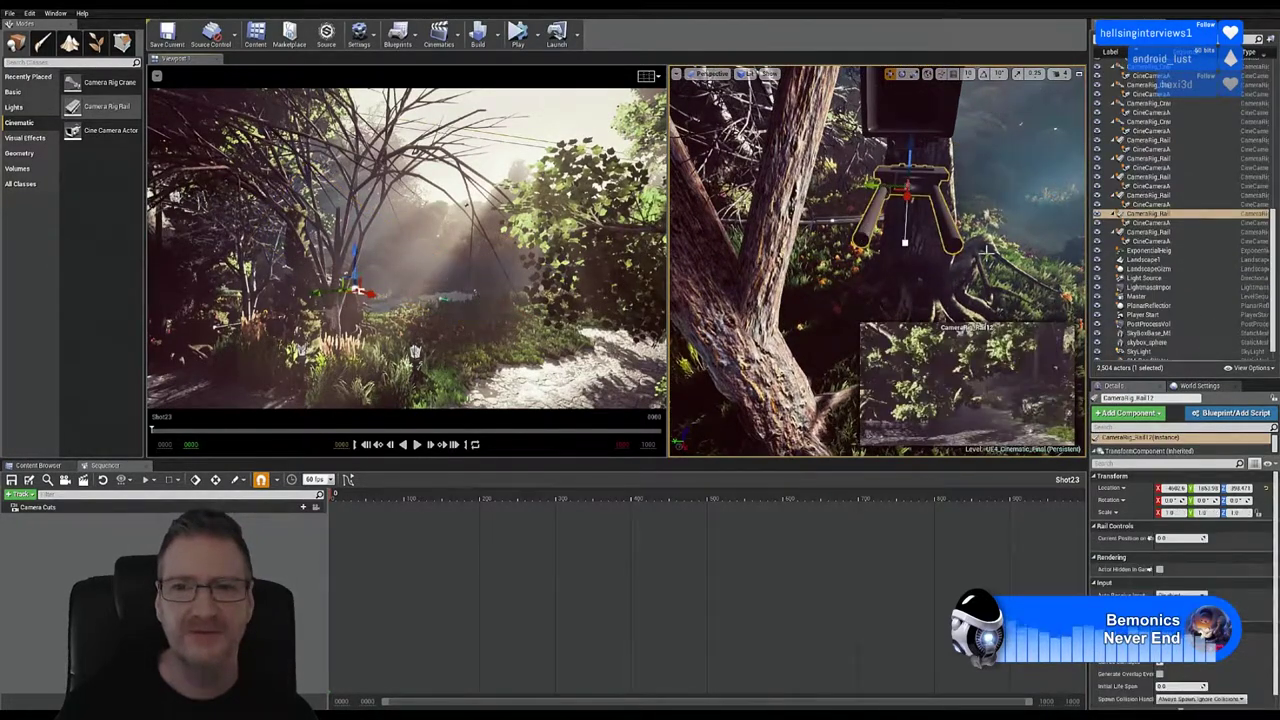
{"action": "right_click_drag", "start_coordinate": [877, 262], "coordinate": [918, 234]}
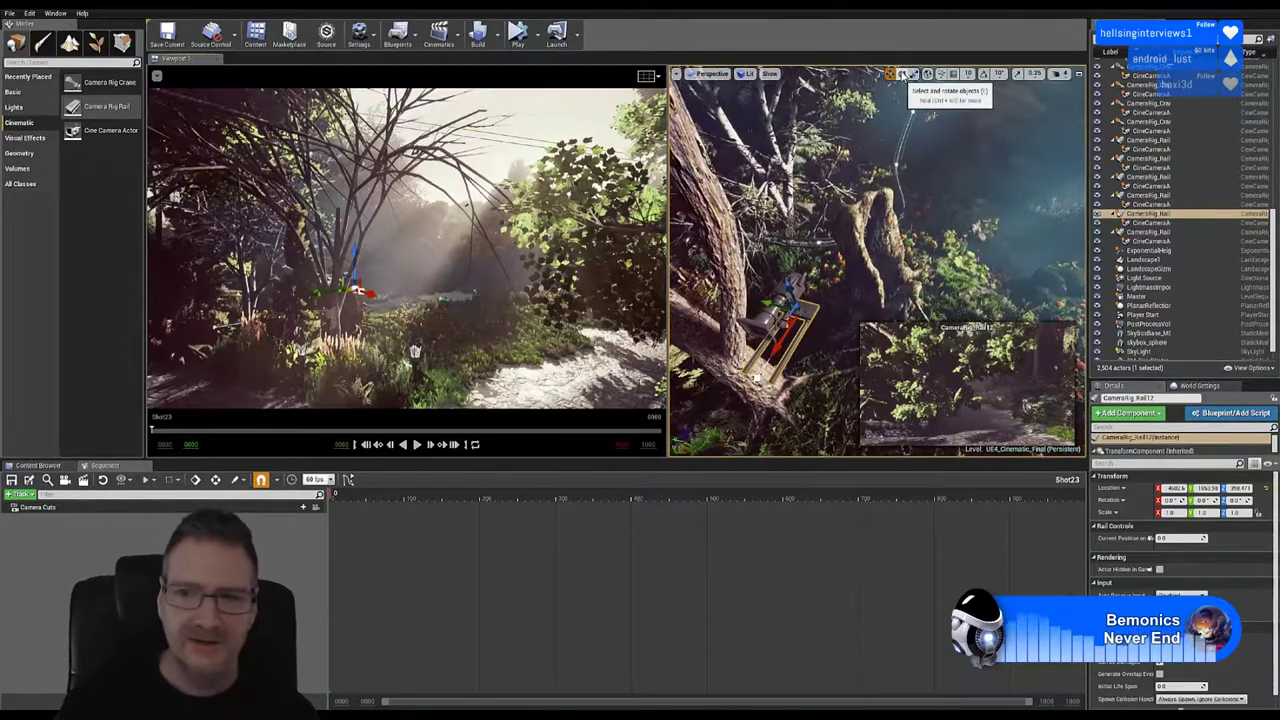
{"action": "left_click", "coordinate": [1148, 224], "text": "ctrl"}
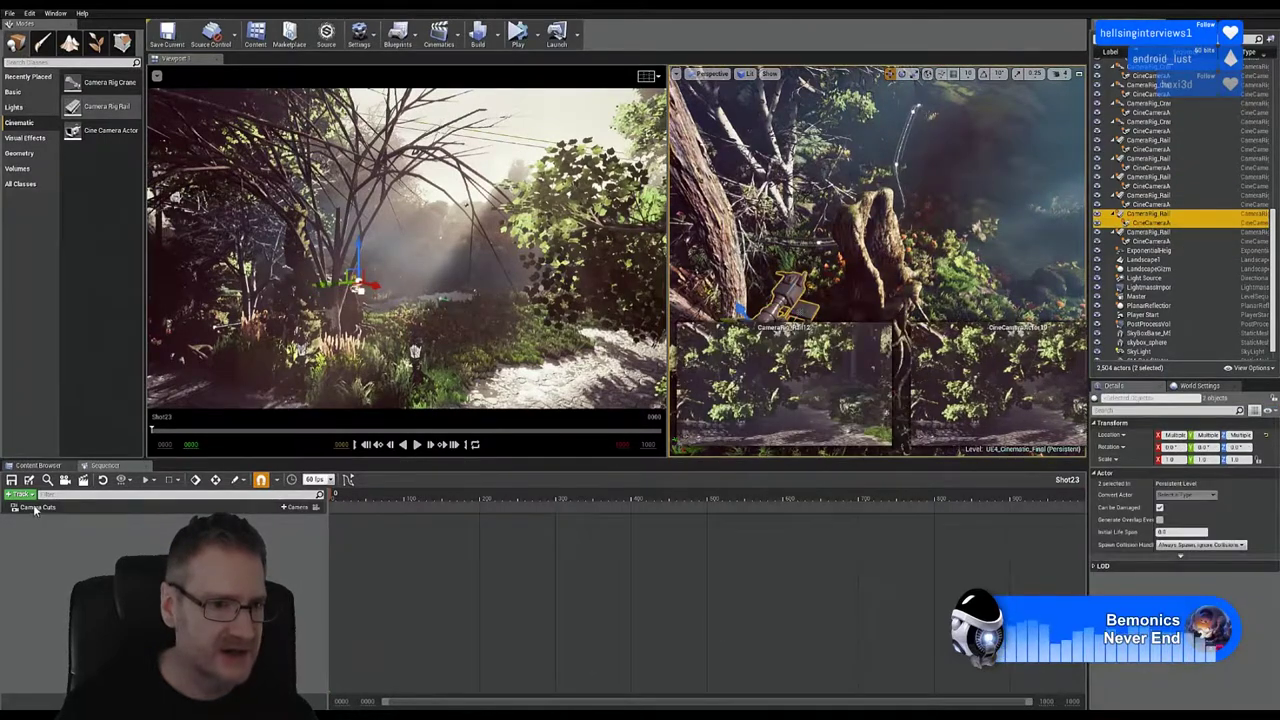
{"action": "left_click", "coordinate": [24, 494]}
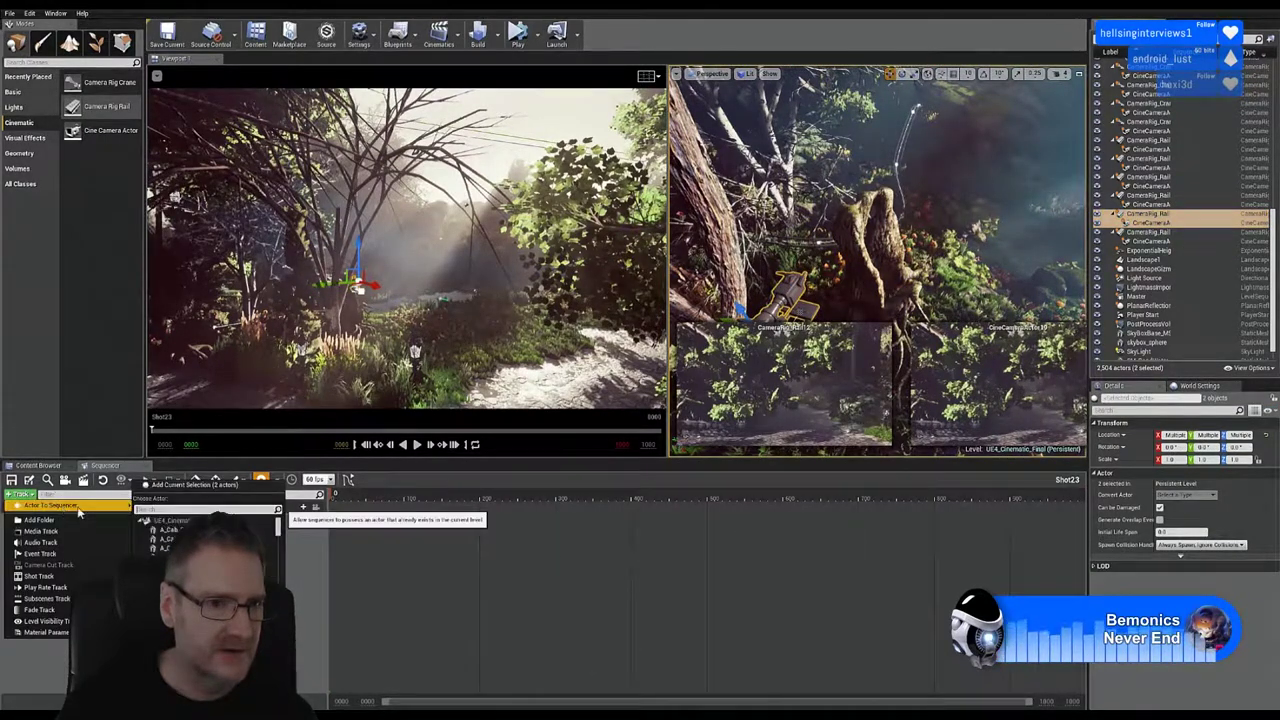
{"action": "left_click", "coordinate": [48, 564]}
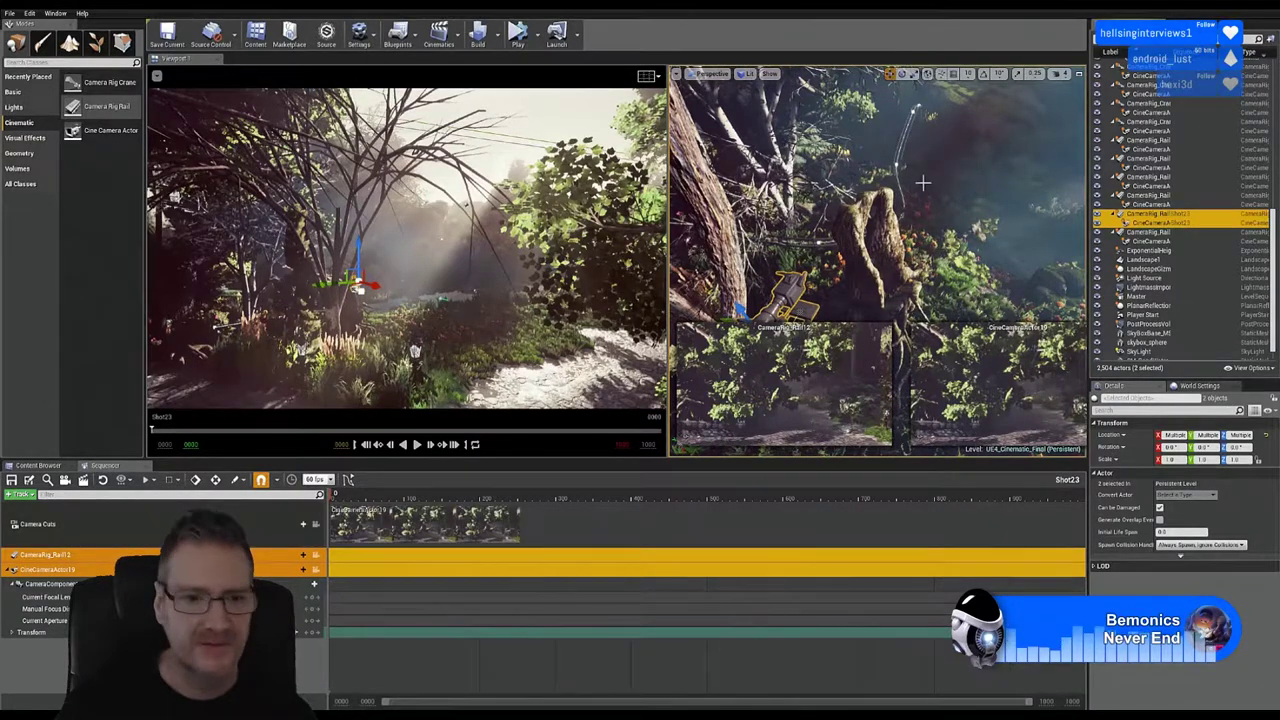
Step: Rotate CameraRig_Rail12 about its vertical axis so its camera faces past the stump, and lower the rail beside the fallen trunk
{"action": "right_click_drag", "start_coordinate": [910, 187], "coordinate": [910, 250]}
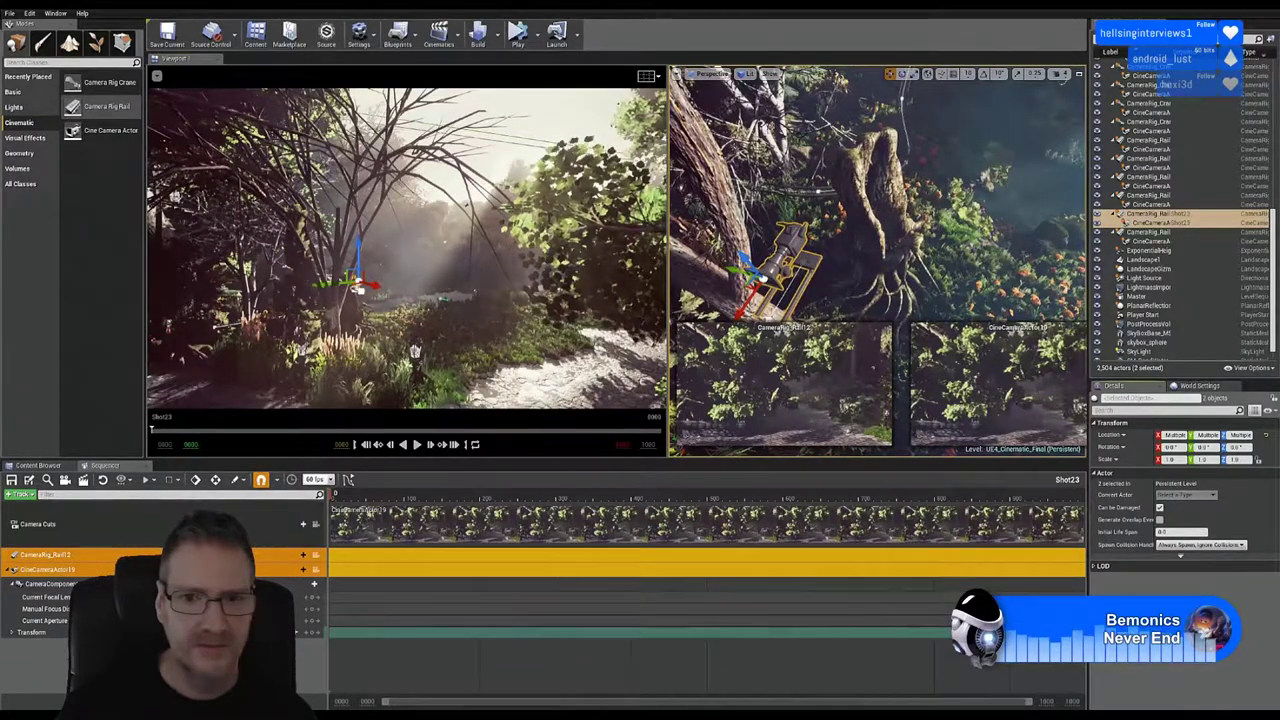
{"action": "key", "text": "Escape"}
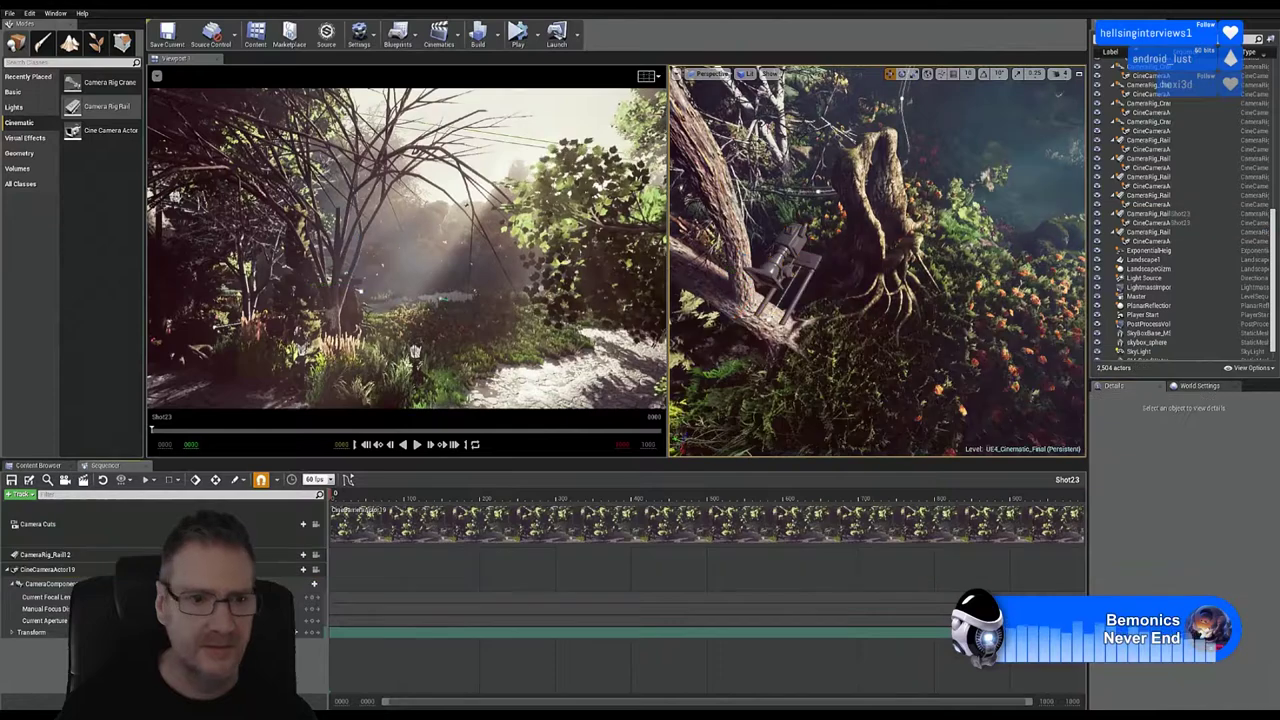
{"action": "left_click", "coordinate": [95, 570]}
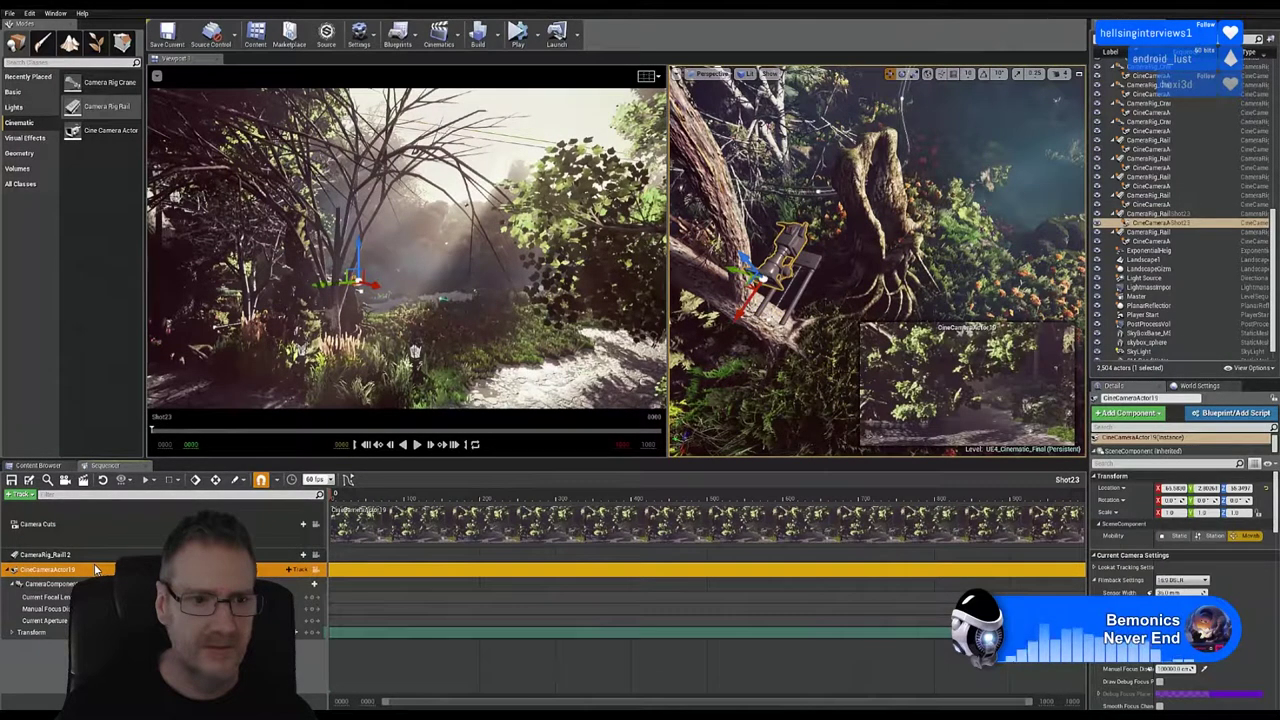
{"action": "left_click", "coordinate": [84, 554]}
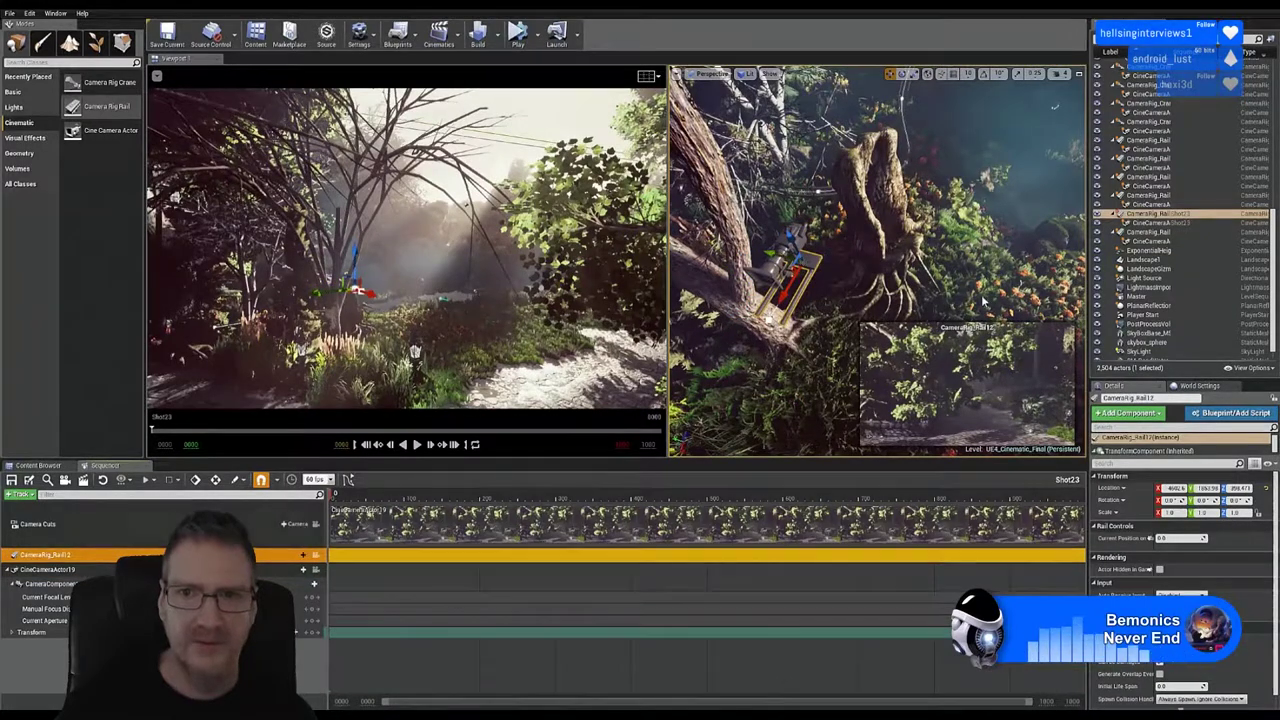
{"action": "left_click", "coordinate": [902, 75]}
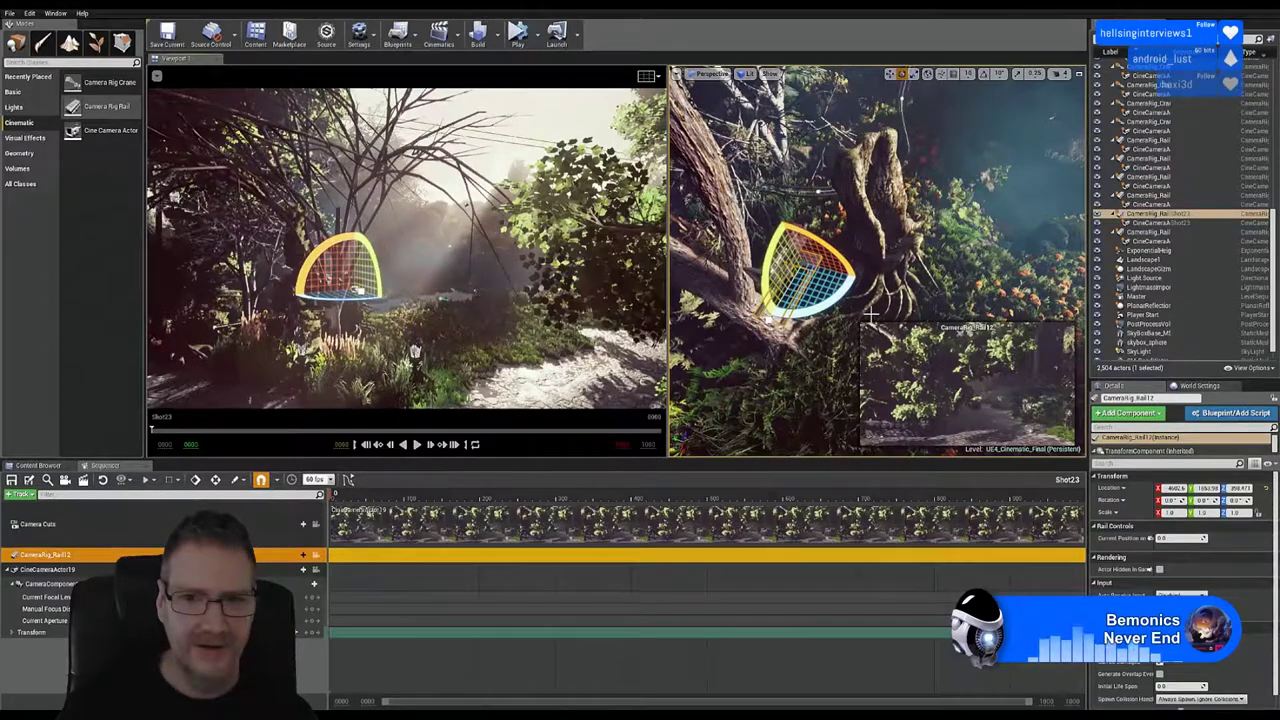
{"action": "left_click_drag", "start_coordinate": [845, 300], "coordinate": [1026, 369]}
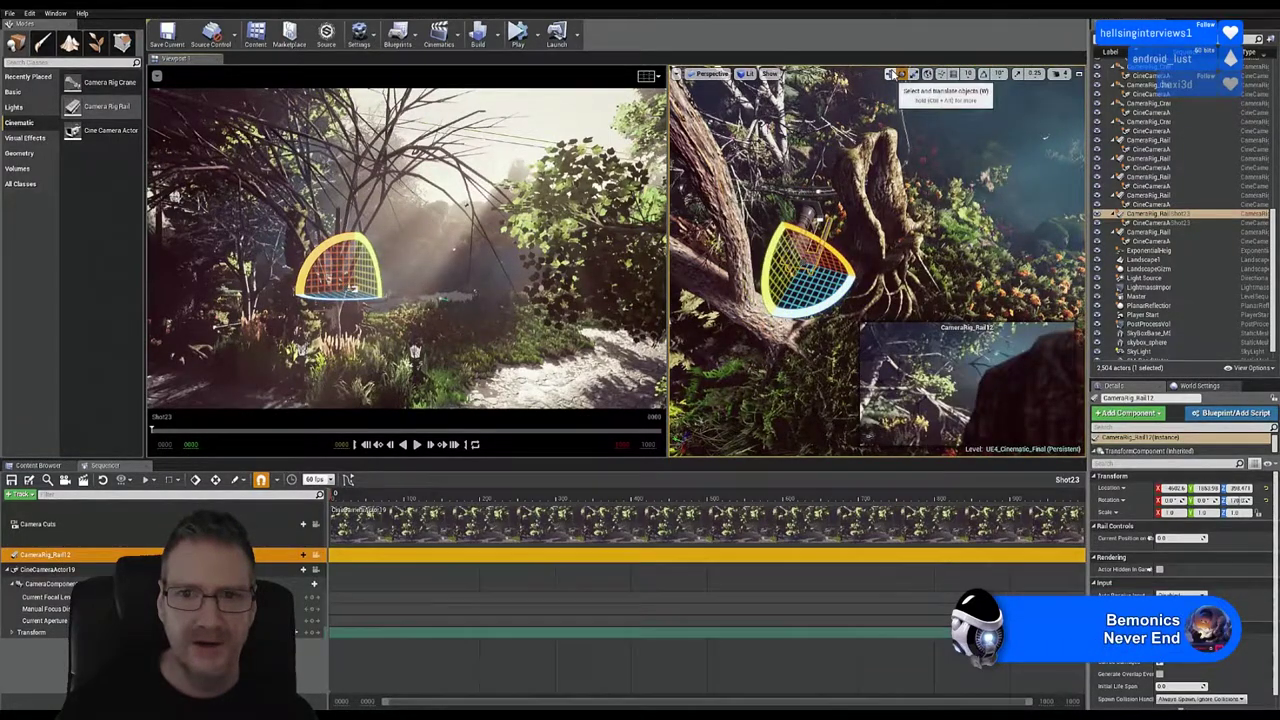
{"action": "left_click", "coordinate": [890, 74]}
{"action": "left_click_drag", "start_coordinate": [785, 304], "coordinate": [801, 310]}
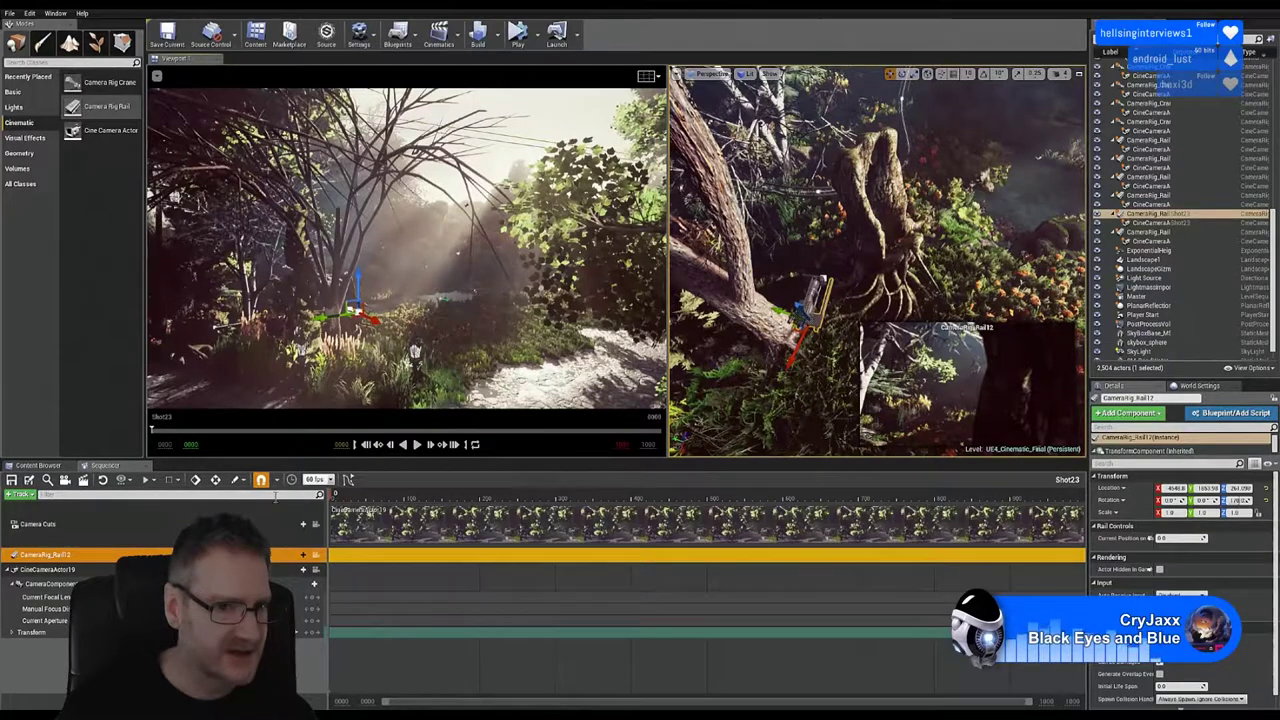
Step: Show the camera cuts view of Shot23 and give CineCameraActor19 a custom 36 mm x 18 mm filmback and a new manual focus distance
{"action": "left_click", "coordinate": [287, 537]}
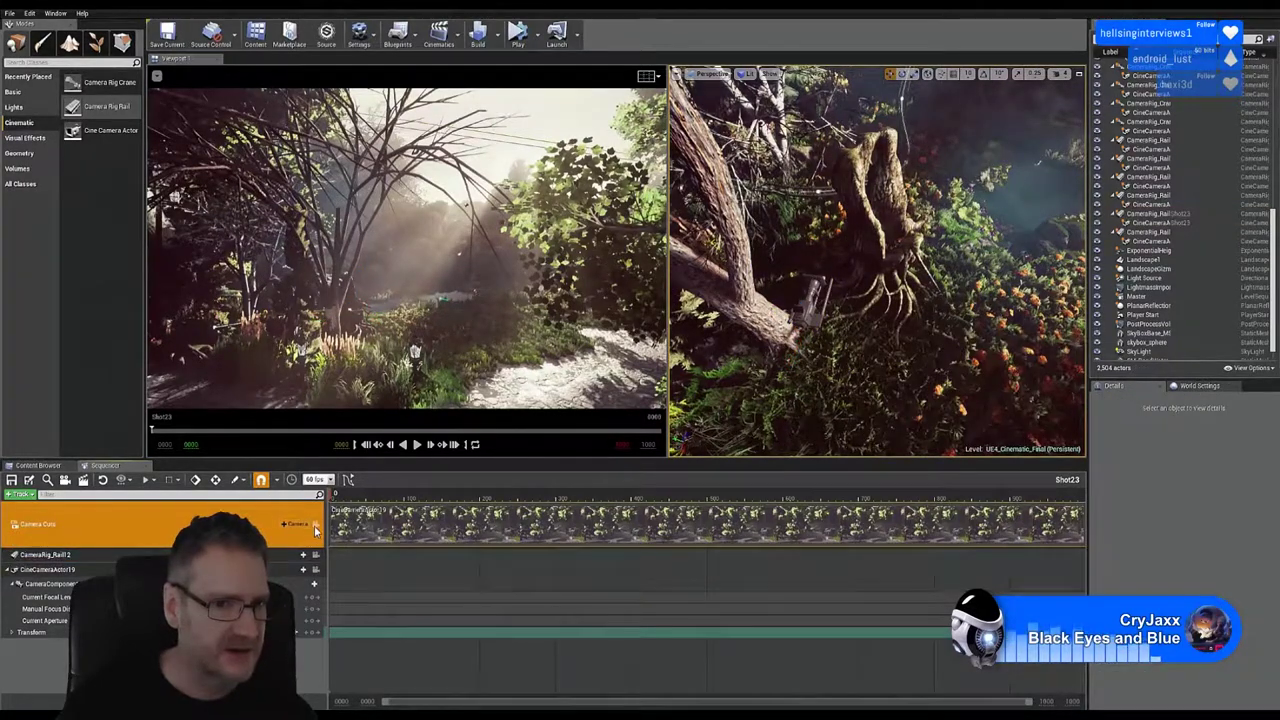
{"action": "left_click", "coordinate": [315, 531]}
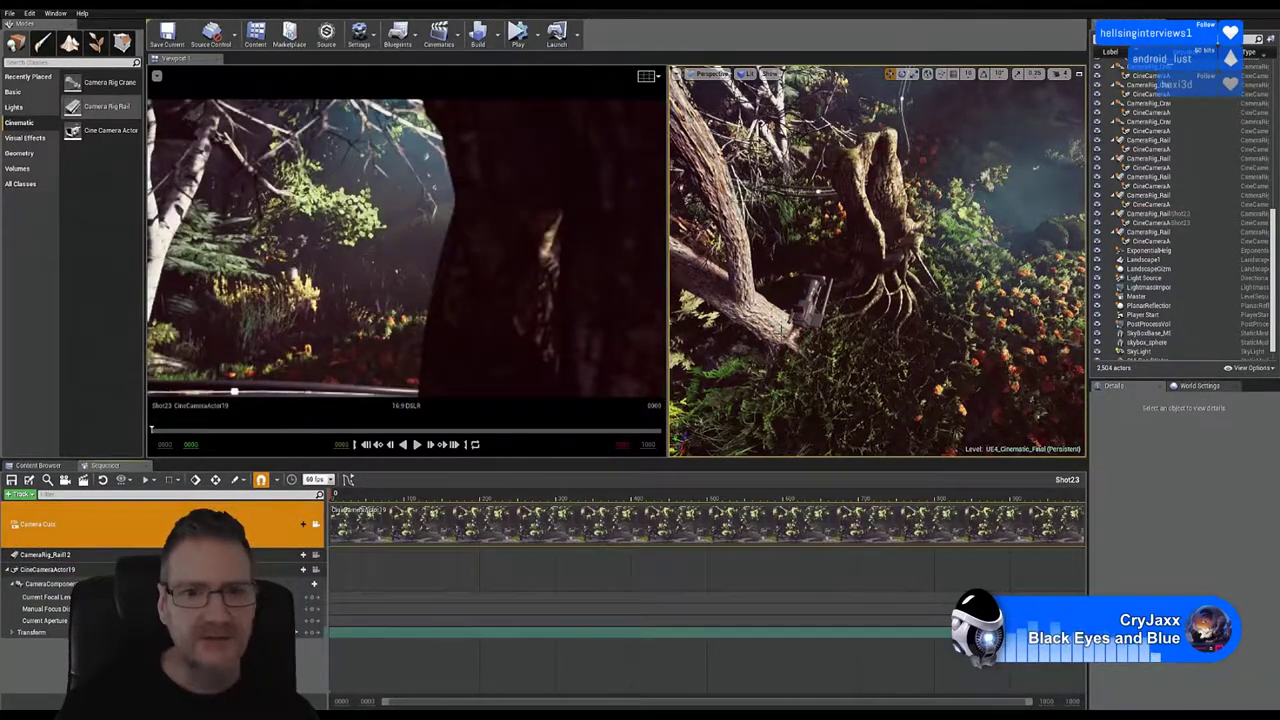
{"action": "left_click", "coordinate": [82, 568]}
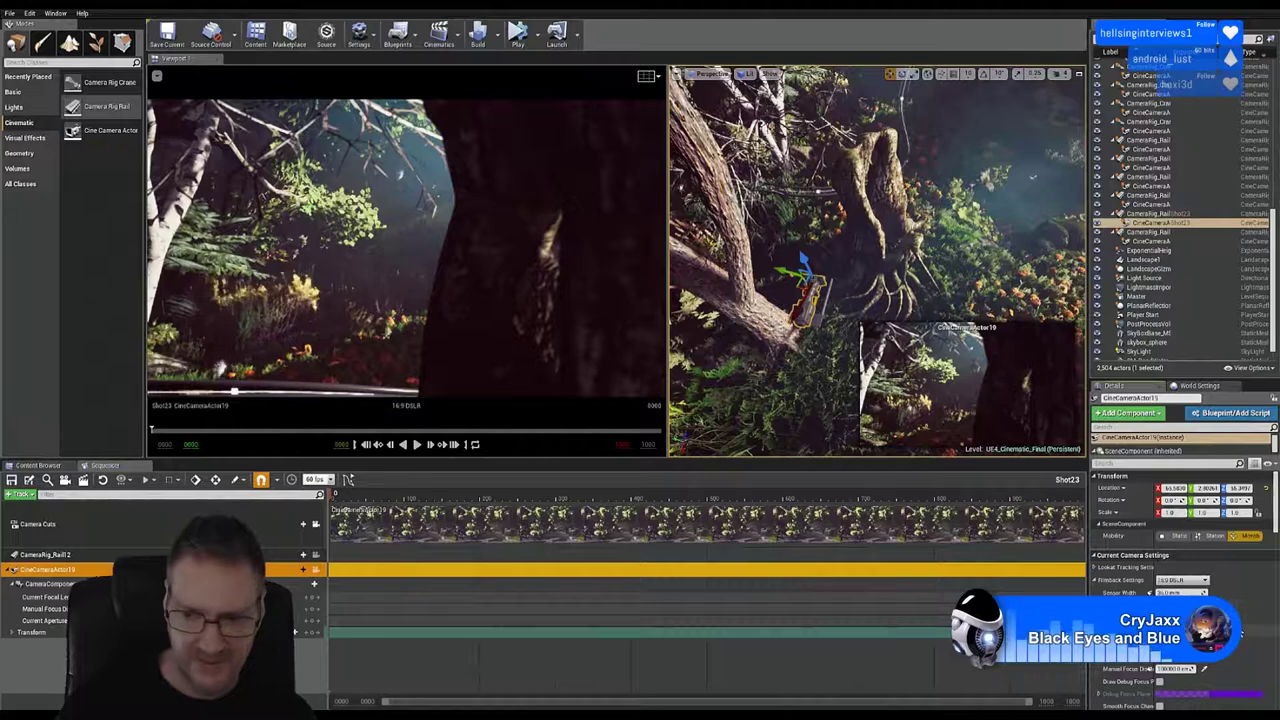
{"action": "key", "text": "Return"}
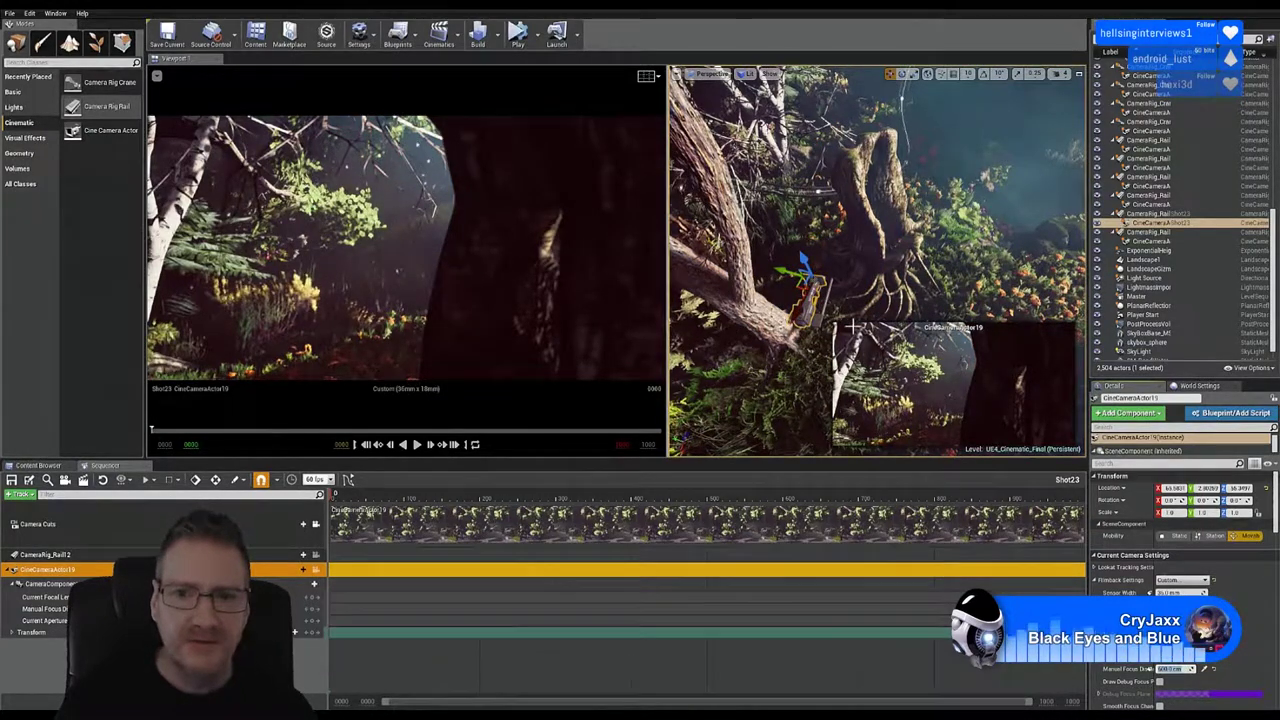
Step: Move CameraRig_Rail12 down near the ground, just in front of the forked trunk's base
{"action": "left_click", "coordinate": [818, 317]}
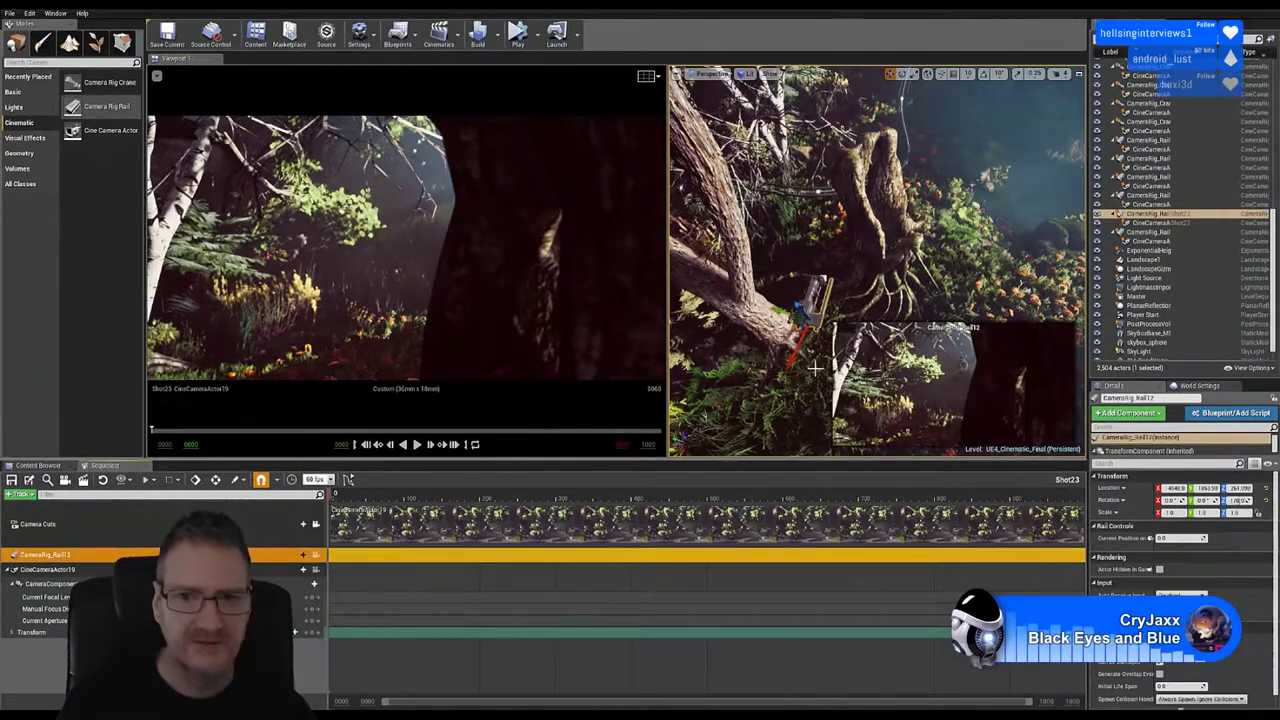
{"action": "left_click_drag", "start_coordinate": [803, 322], "coordinate": [772, 378]}
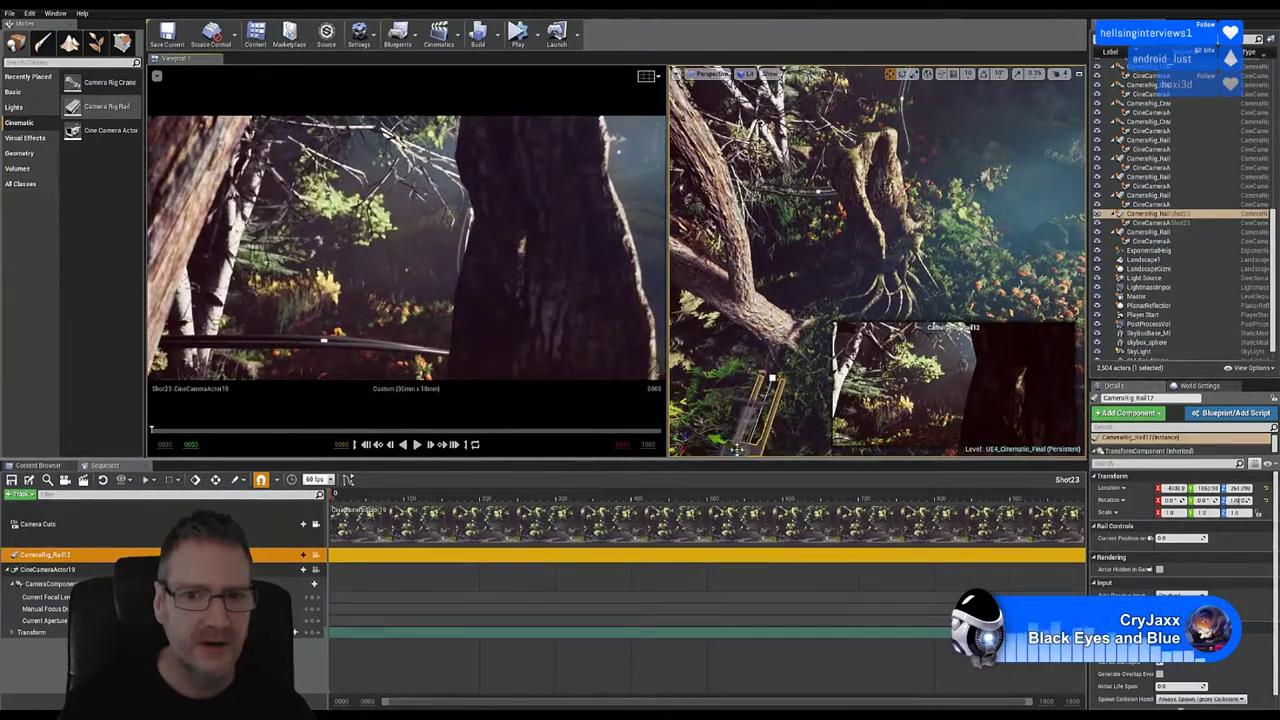
{"action": "right_click_drag", "start_coordinate": [876, 262], "coordinate": [866, 314]}
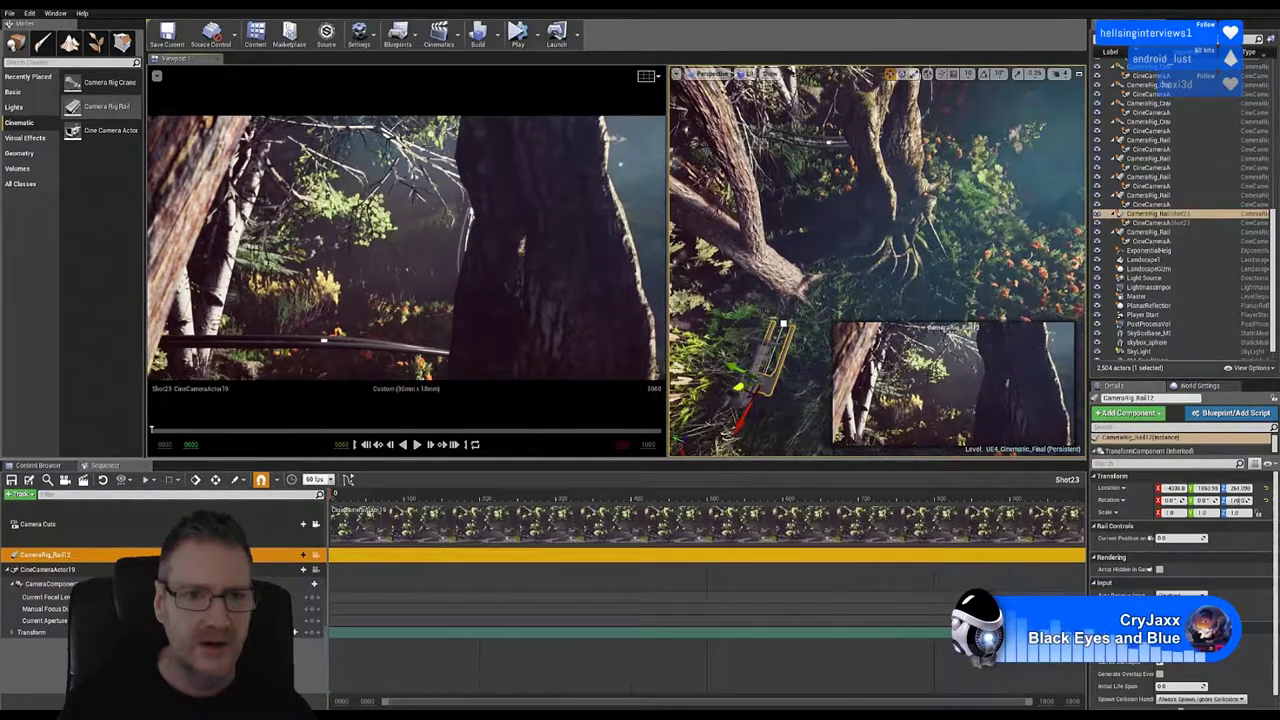
{"action": "left_click_drag", "start_coordinate": [739, 387], "coordinate": [770, 380]}
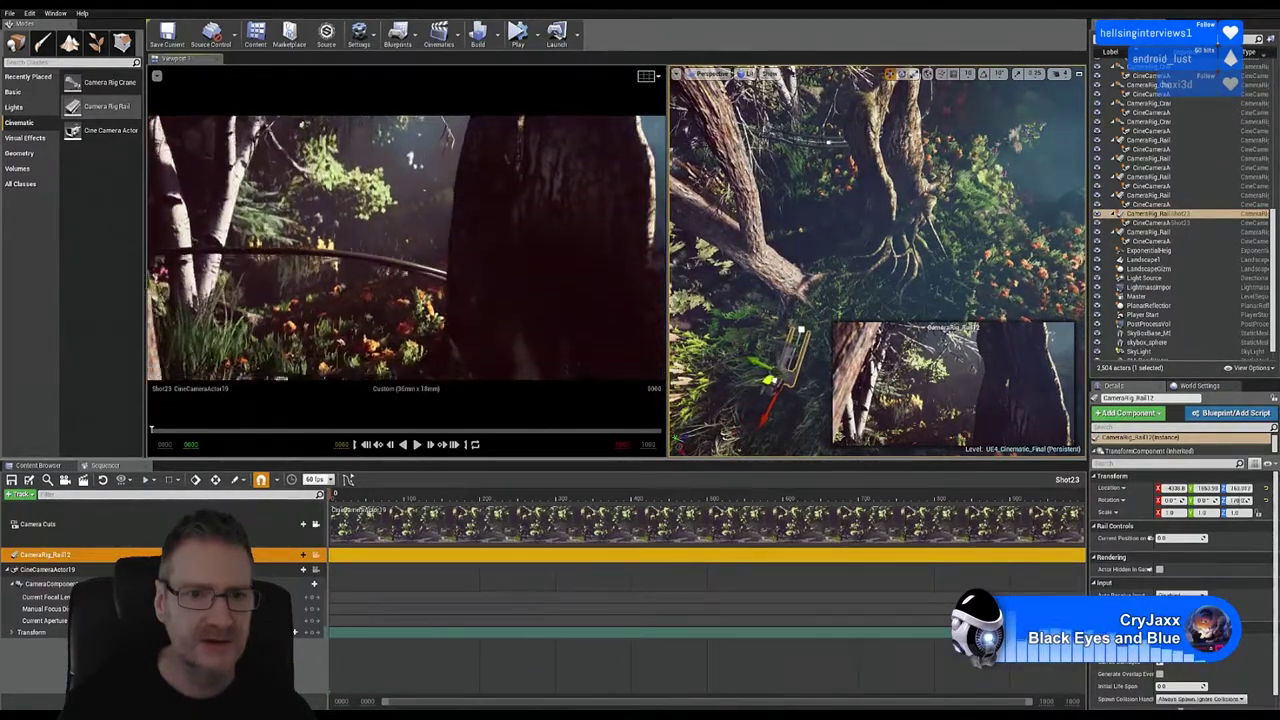
{"action": "mouse_move", "coordinate": [800, 328]}
{"action": "left_mouse_down"}
{"action": "mouse_move", "coordinate": [812, 334]}
{"action": "mouse_move", "coordinate": [816, 306]}
{"action": "mouse_move", "coordinate": [812, 318]}
{"action": "left_mouse_up"}
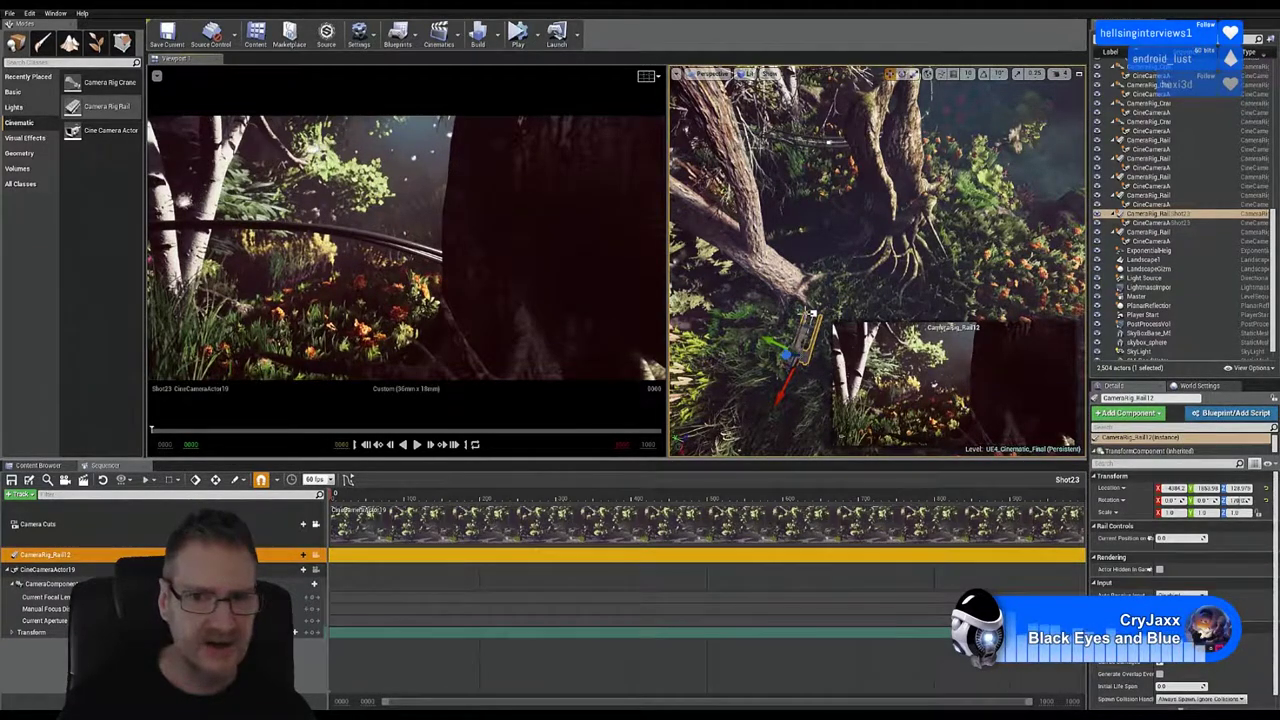
Step: Stretch the far end point of CameraRig_Rail12 across the ground in front of the stump's roots
{"action": "left_click", "coordinate": [813, 313]}
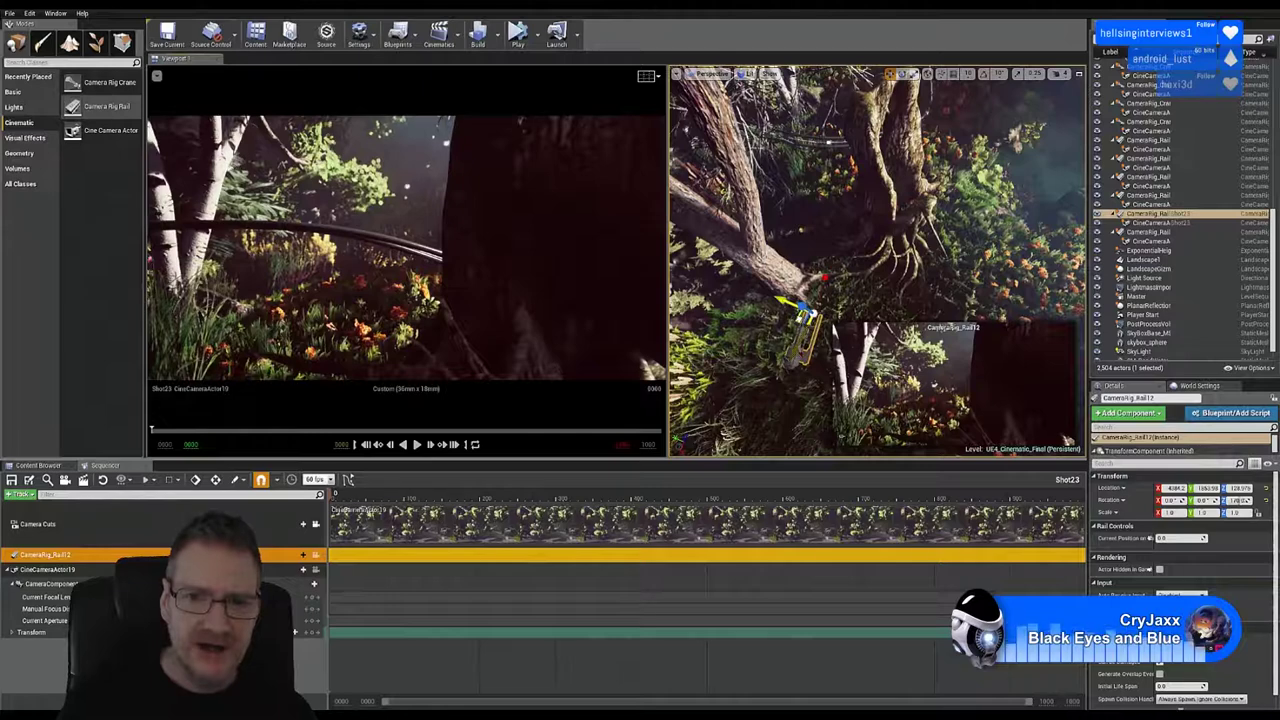
{"action": "left_click_drag", "start_coordinate": [798, 304], "coordinate": [930, 286]}
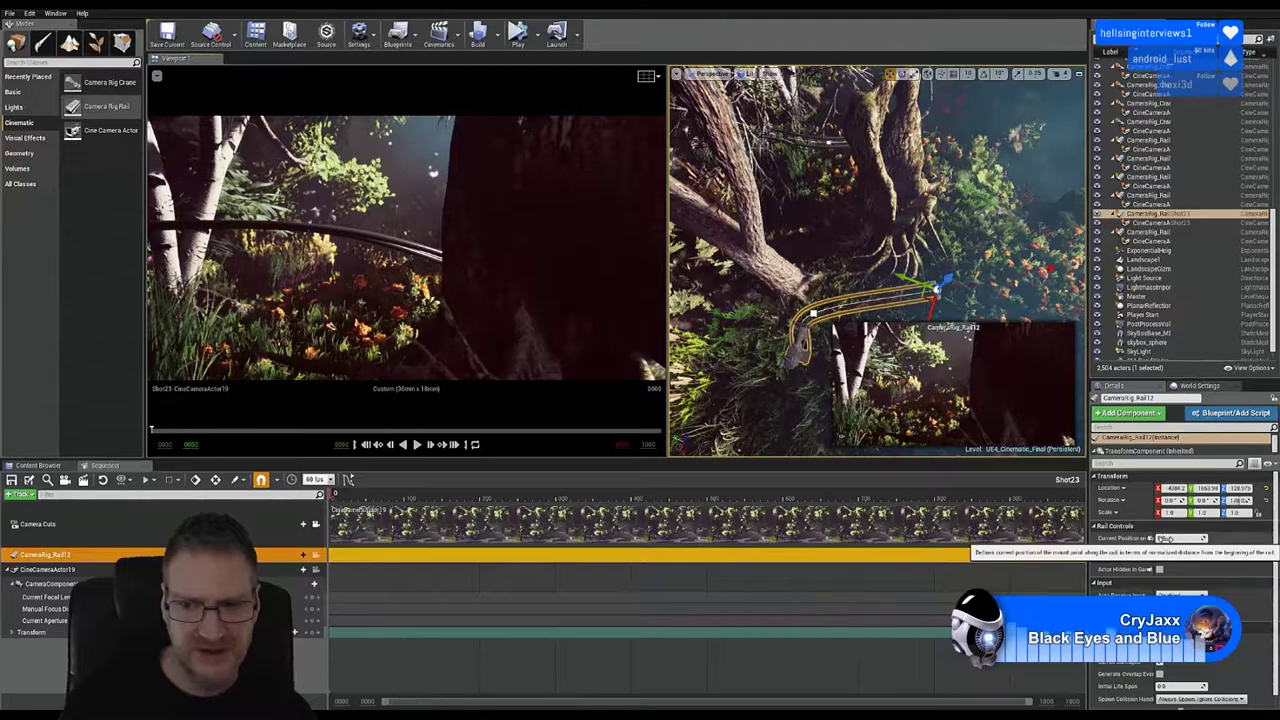
{"action": "mouse_move", "coordinate": [1168, 538]}
{"action": "left_mouse_down"}
{"action": "mouse_move", "coordinate": [1208, 538]}
{"action": "mouse_move", "coordinate": [1170, 538]}
{"action": "left_mouse_up"}
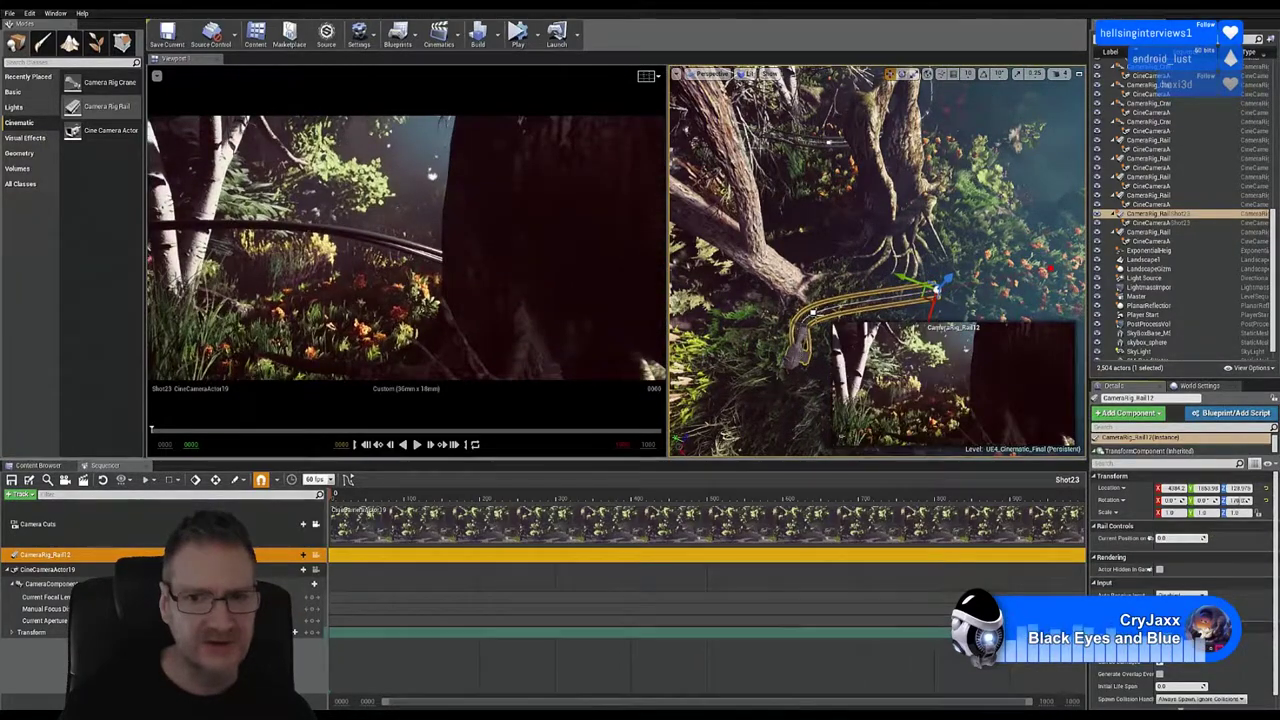
Step: Shift the rail's start point closer to the base of the forked trunk and keep the mount's current position at 0.0
{"action": "left_click", "coordinate": [800, 350]}
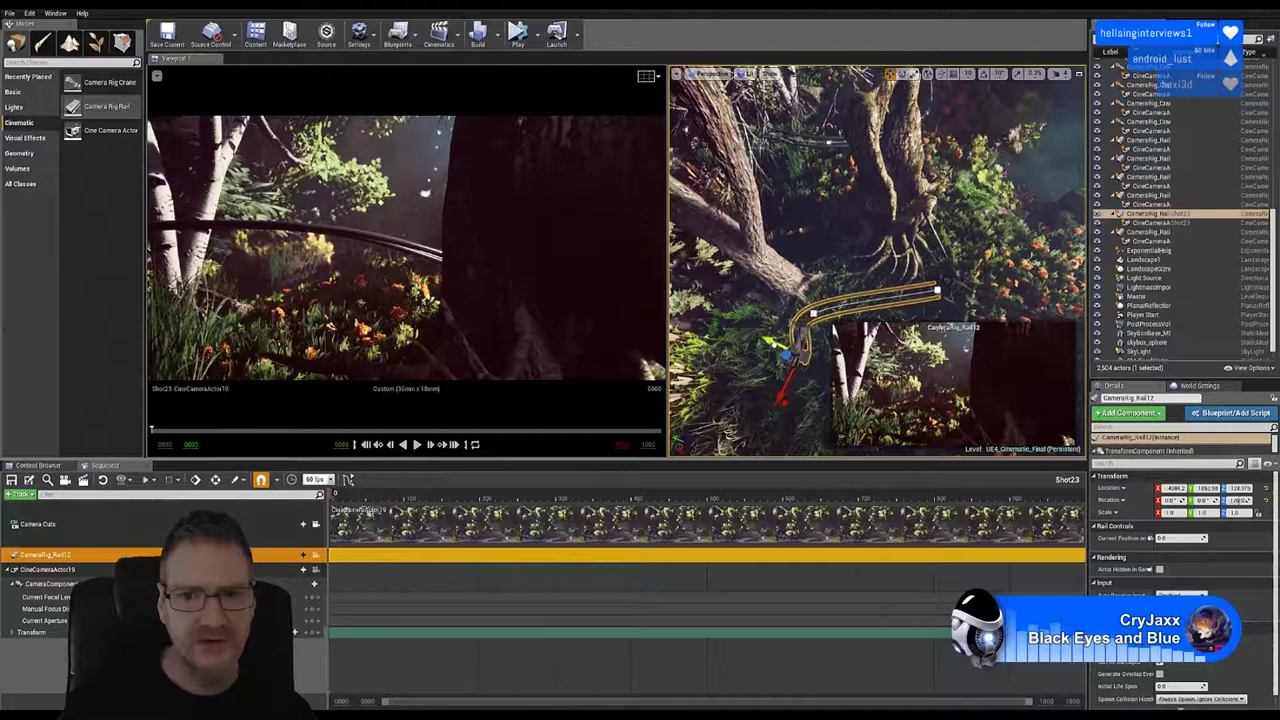
{"action": "left_click_drag", "start_coordinate": [771, 344], "coordinate": [785, 372]}
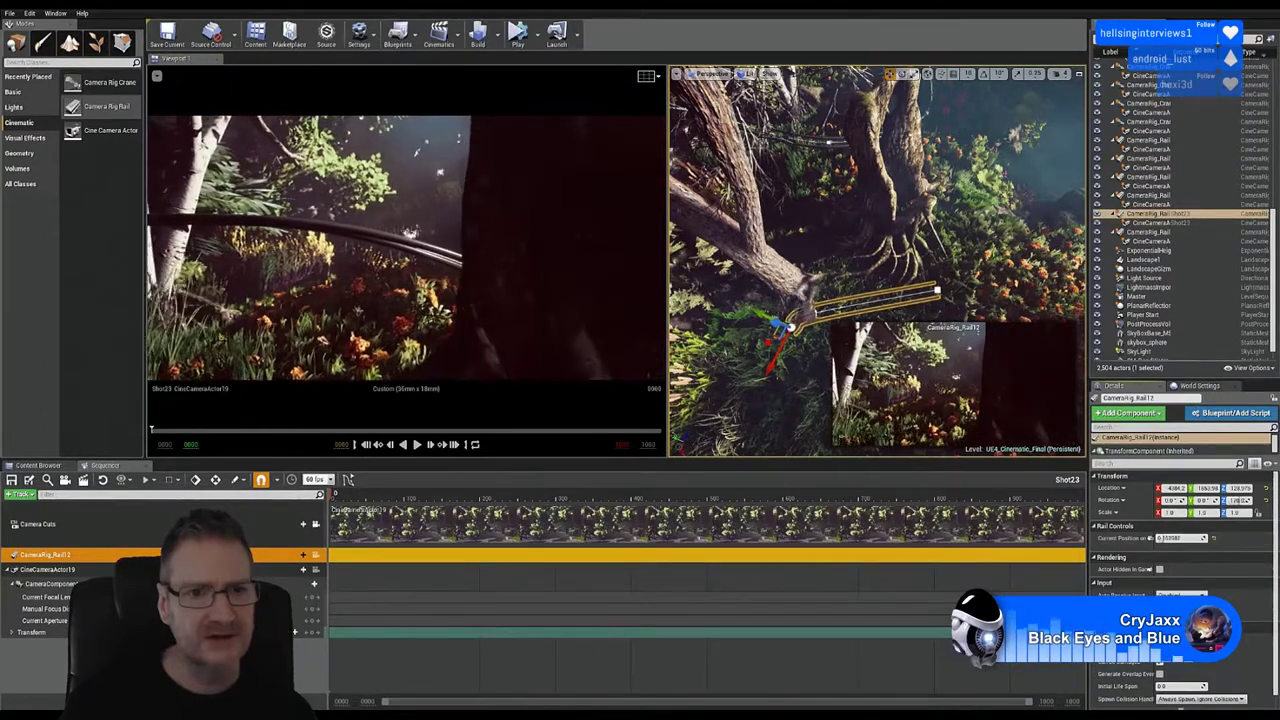
{"action": "mouse_move", "coordinate": [1180, 538]}
{"action": "left_mouse_down"}
{"action": "mouse_move", "coordinate": [1267, 538]}
{"action": "mouse_move", "coordinate": [1160, 538]}
{"action": "left_mouse_up"}
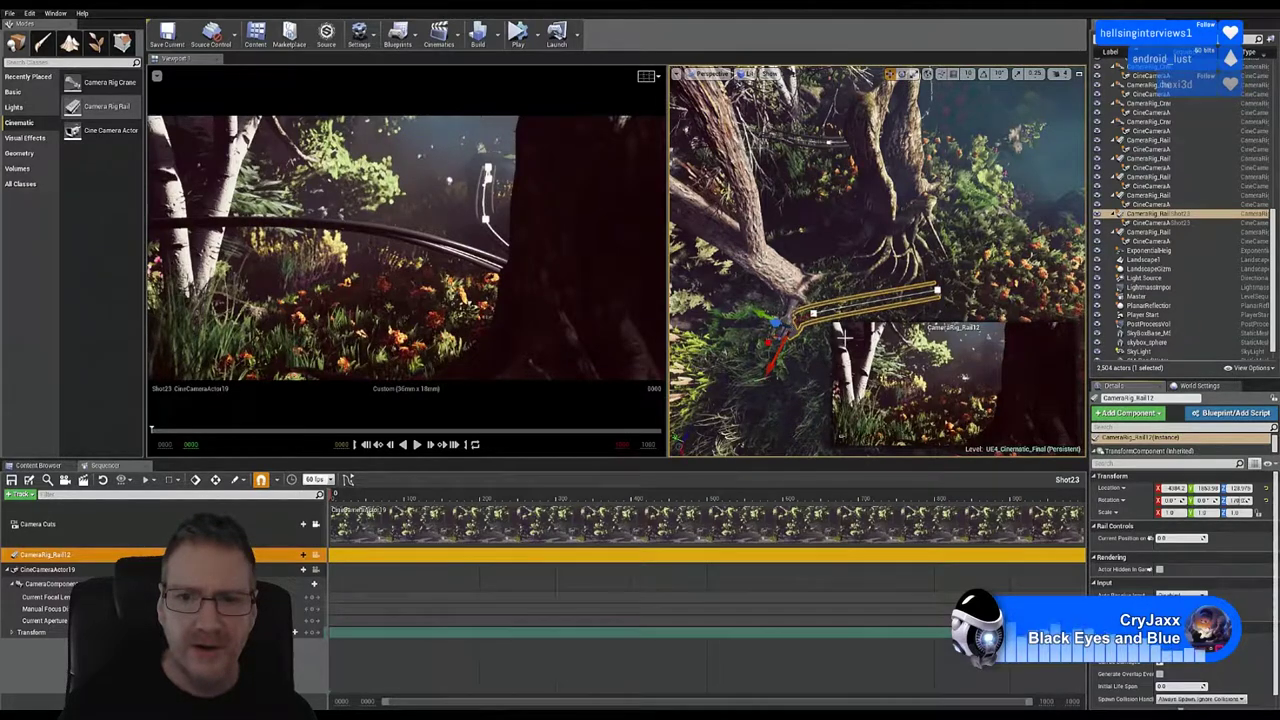
Step: Move the rail's middle point towards its far end and slide the mount to about 0.55 along the rail
{"action": "left_click", "coordinate": [812, 313]}
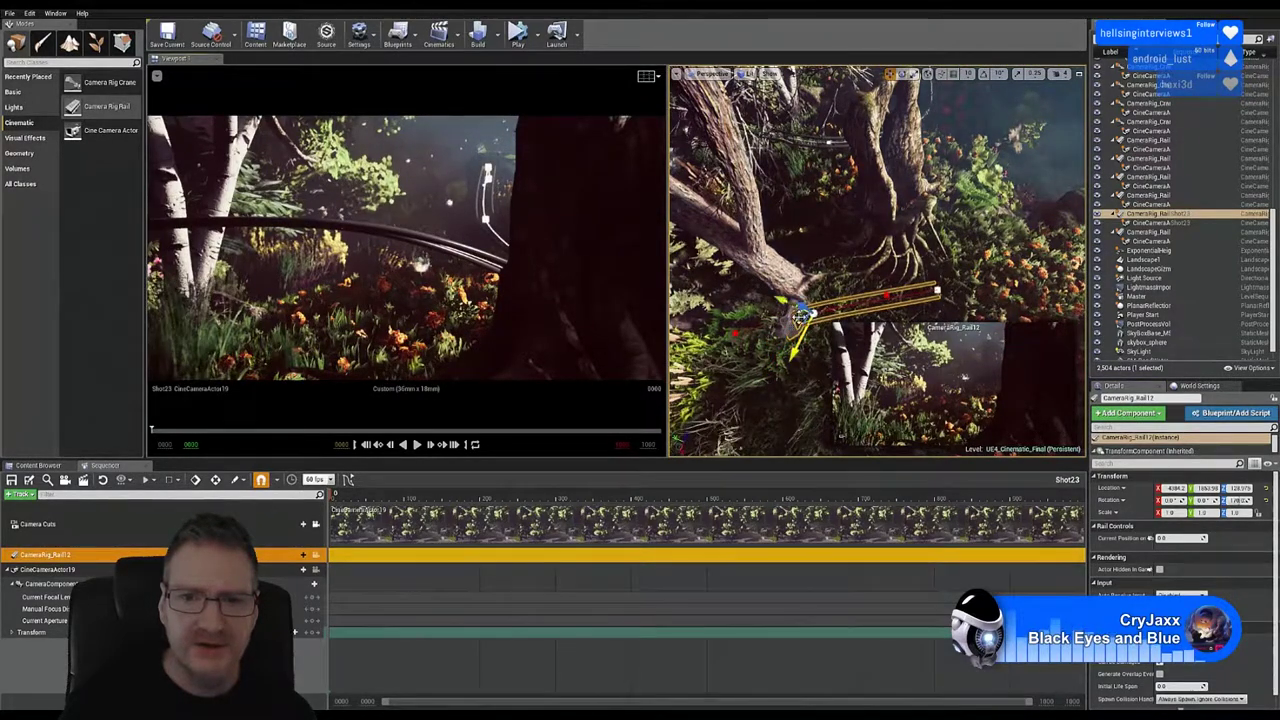
{"action": "left_click_drag", "start_coordinate": [800, 318], "coordinate": [848, 298]}
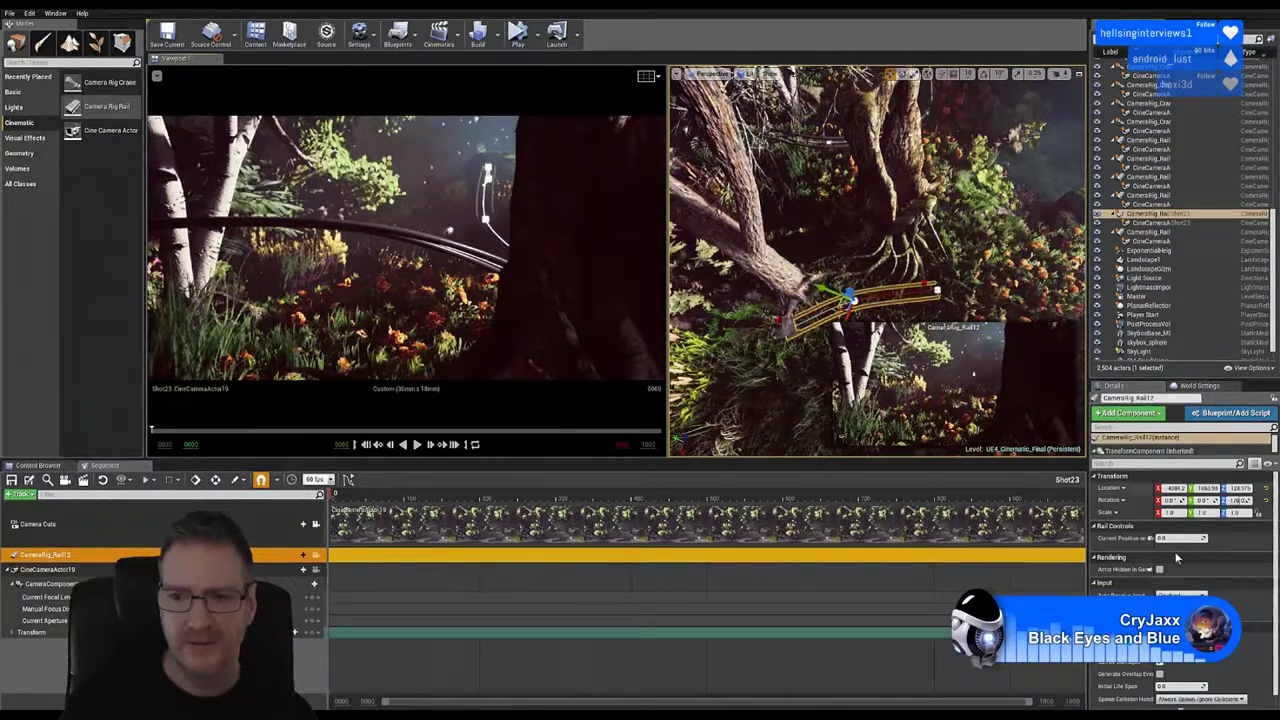
{"action": "left_click_drag", "start_coordinate": [1171, 537], "coordinate": [1234, 537]}
{"action": "mouse_move", "coordinate": [1192, 538]}
{"action": "left_mouse_down"}
{"action": "mouse_move", "coordinate": [1204, 538]}
{"action": "mouse_move", "coordinate": [1172, 538]}
{"action": "mouse_move", "coordinate": [1204, 538]}
{"action": "left_mouse_up"}
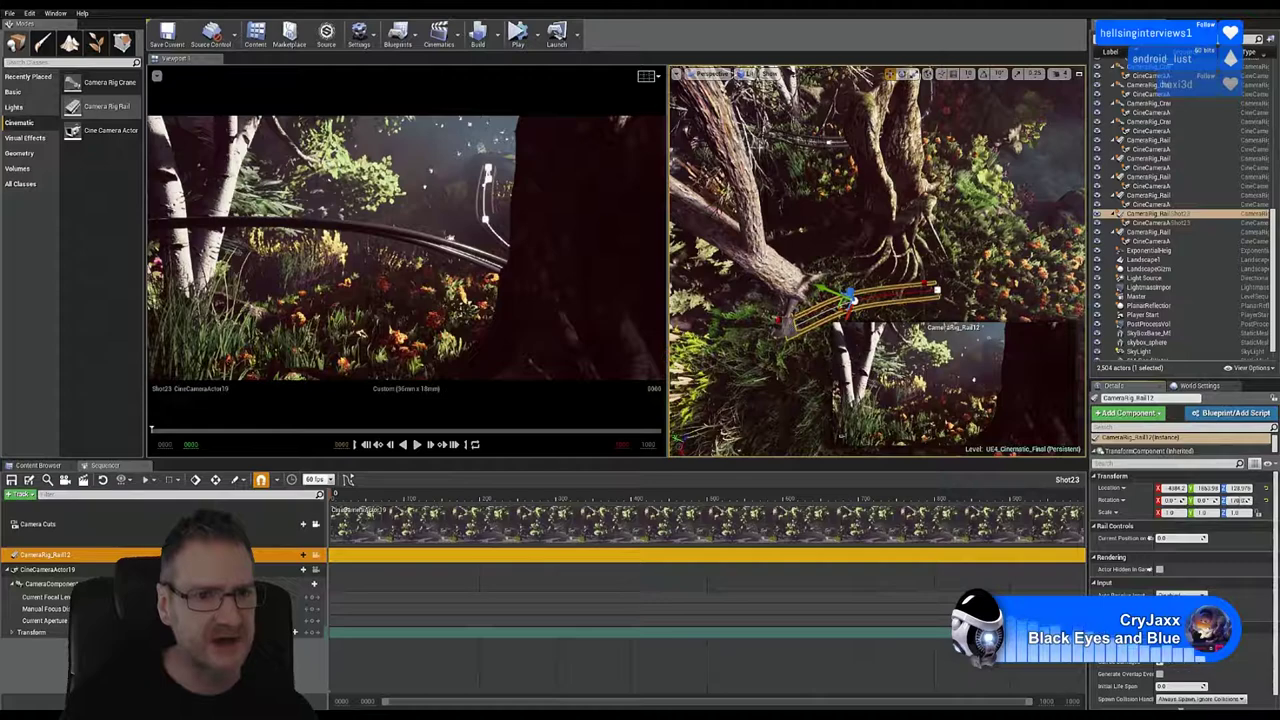
{"action": "left_click_drag", "start_coordinate": [1158, 538], "coordinate": [1174, 538]}
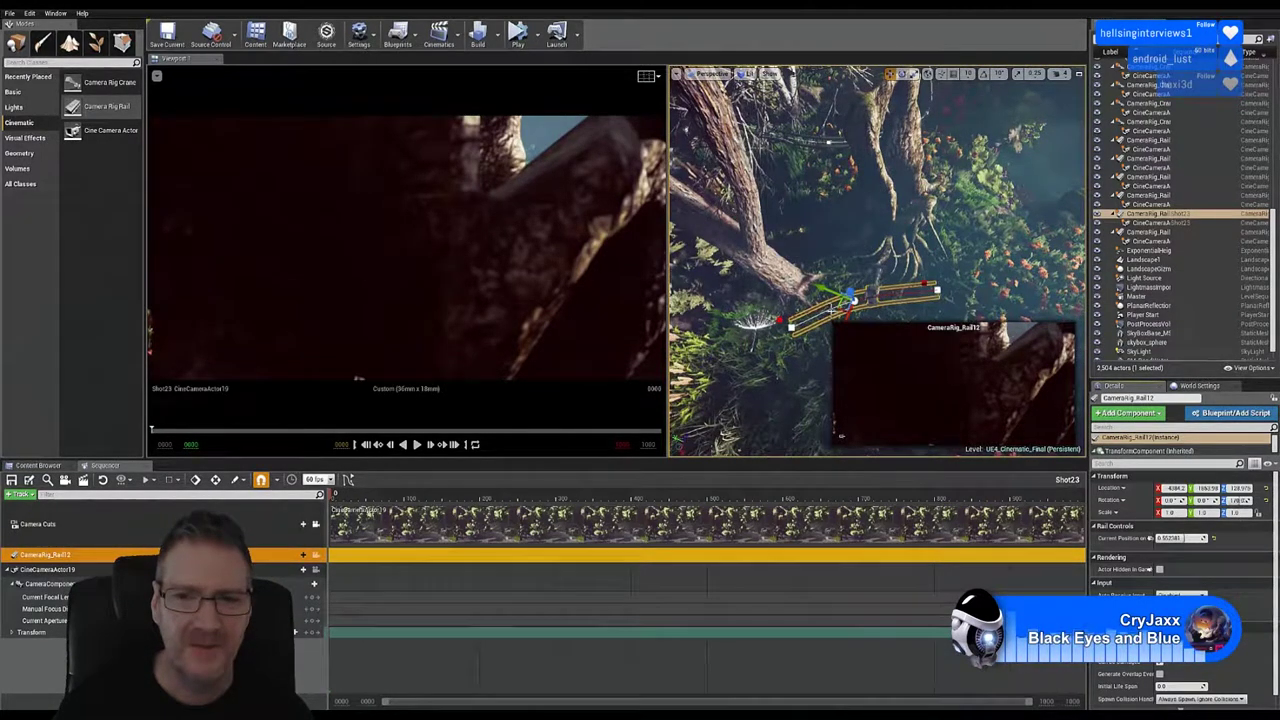
Step: Pull the rail's middle point away from the stump into a wide curve and move its end point out towards the orange flowers
{"action": "left_click_drag", "start_coordinate": [843, 305], "coordinate": [817, 391]}
{"action": "left_click_drag", "start_coordinate": [842, 436], "coordinate": [825, 448]}
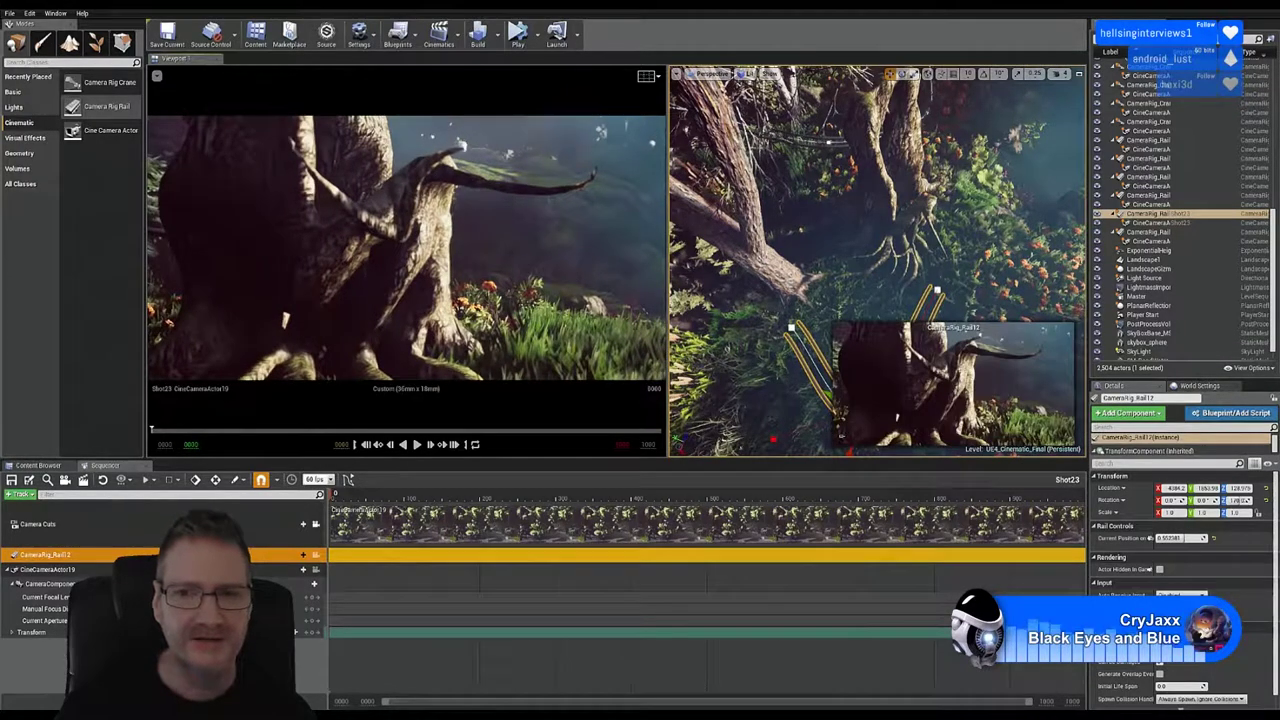
{"action": "right_click_drag", "start_coordinate": [967, 183], "coordinate": [967, 253]}
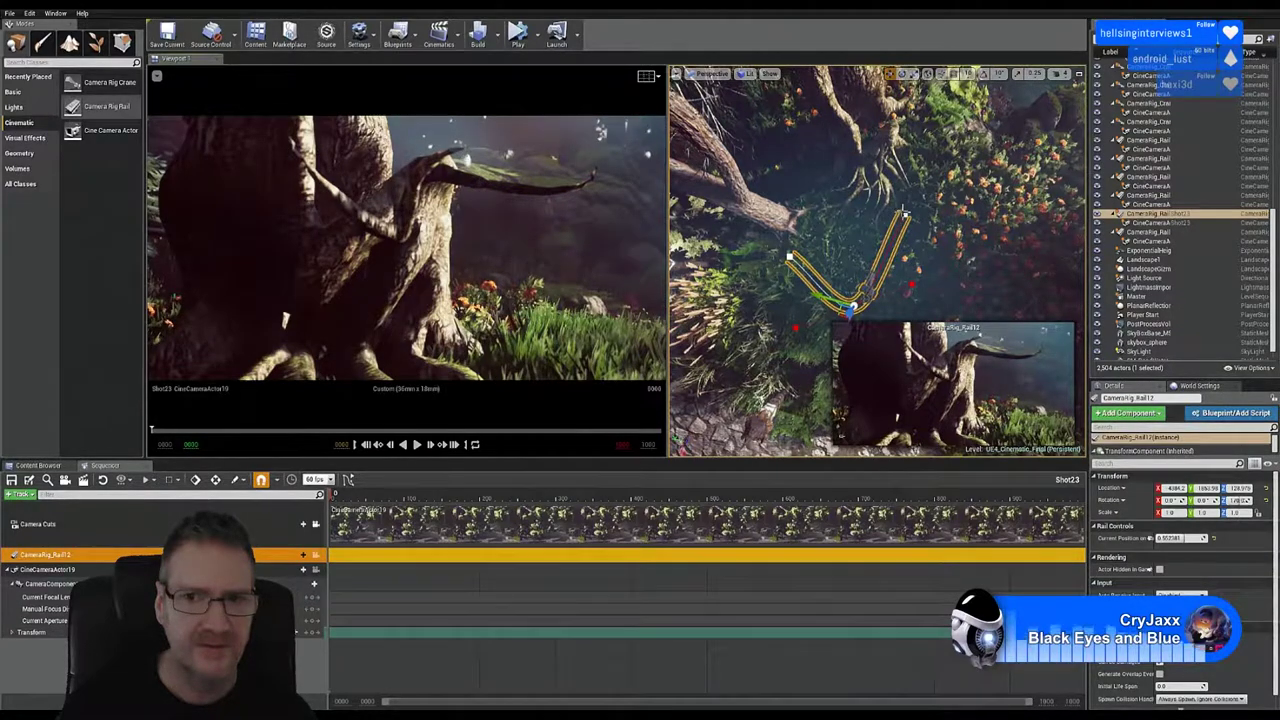
{"action": "left_click", "coordinate": [904, 214]}
{"action": "left_click_drag", "start_coordinate": [894, 223], "coordinate": [975, 266]}
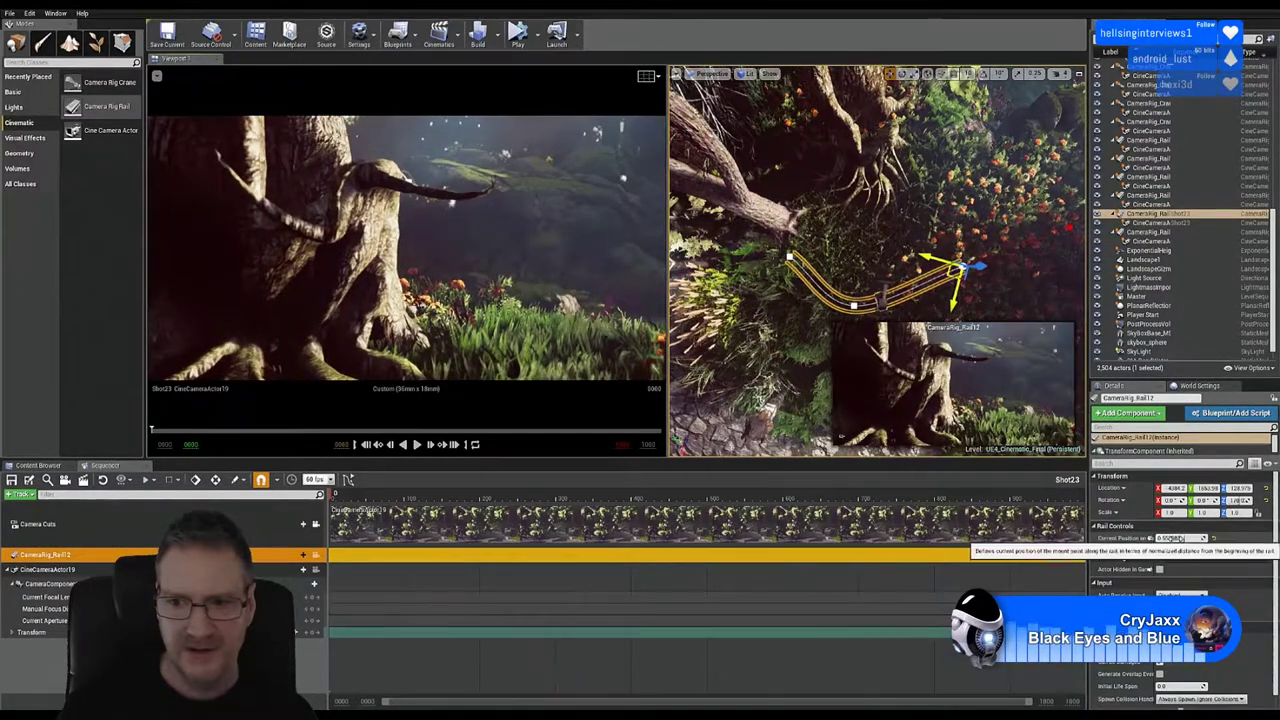
Step: Run the mount back and forth along the reshaped rail to check the camera's path, and return its current position to 0.0
{"action": "left_click_drag", "start_coordinate": [1170, 538], "coordinate": [1197, 538]}
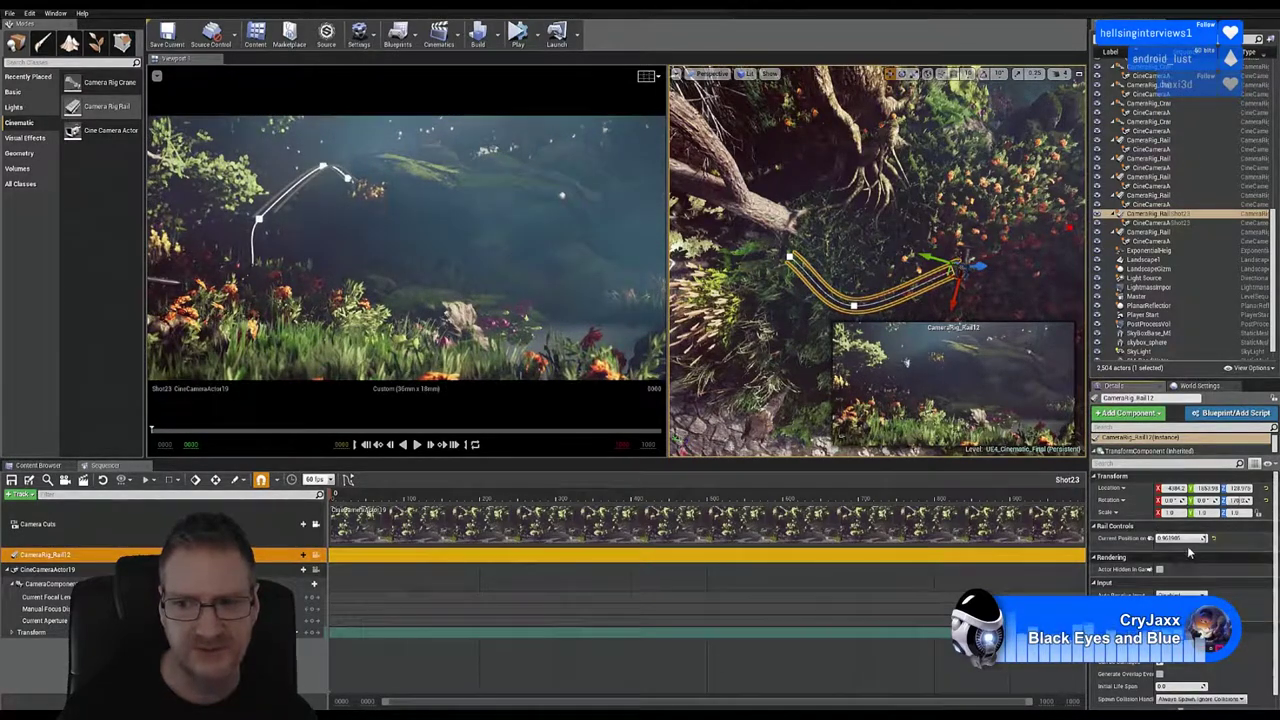
{"action": "mouse_move", "coordinate": [1200, 538]}
{"action": "left_mouse_down"}
{"action": "mouse_move", "coordinate": [1106, 538]}
{"action": "mouse_move", "coordinate": [1220, 538]}
{"action": "left_mouse_up"}
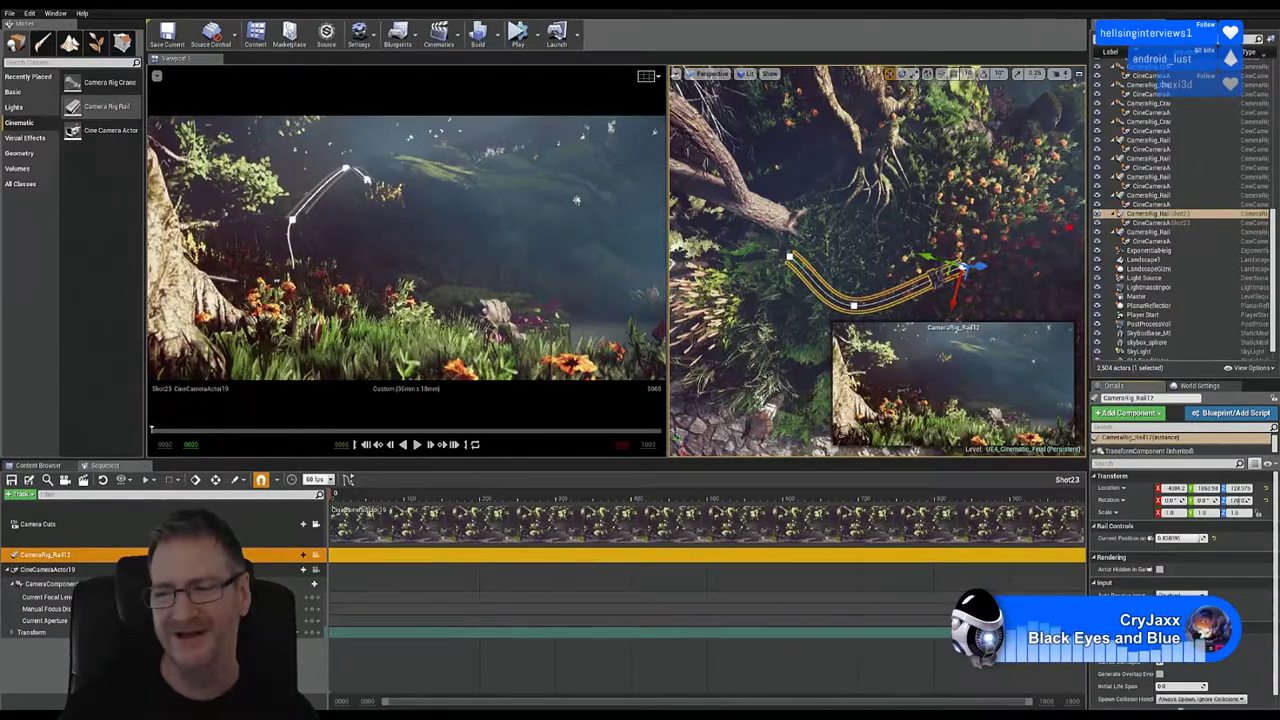
{"action": "left_click_drag", "start_coordinate": [1220, 538], "coordinate": [1224, 538]}
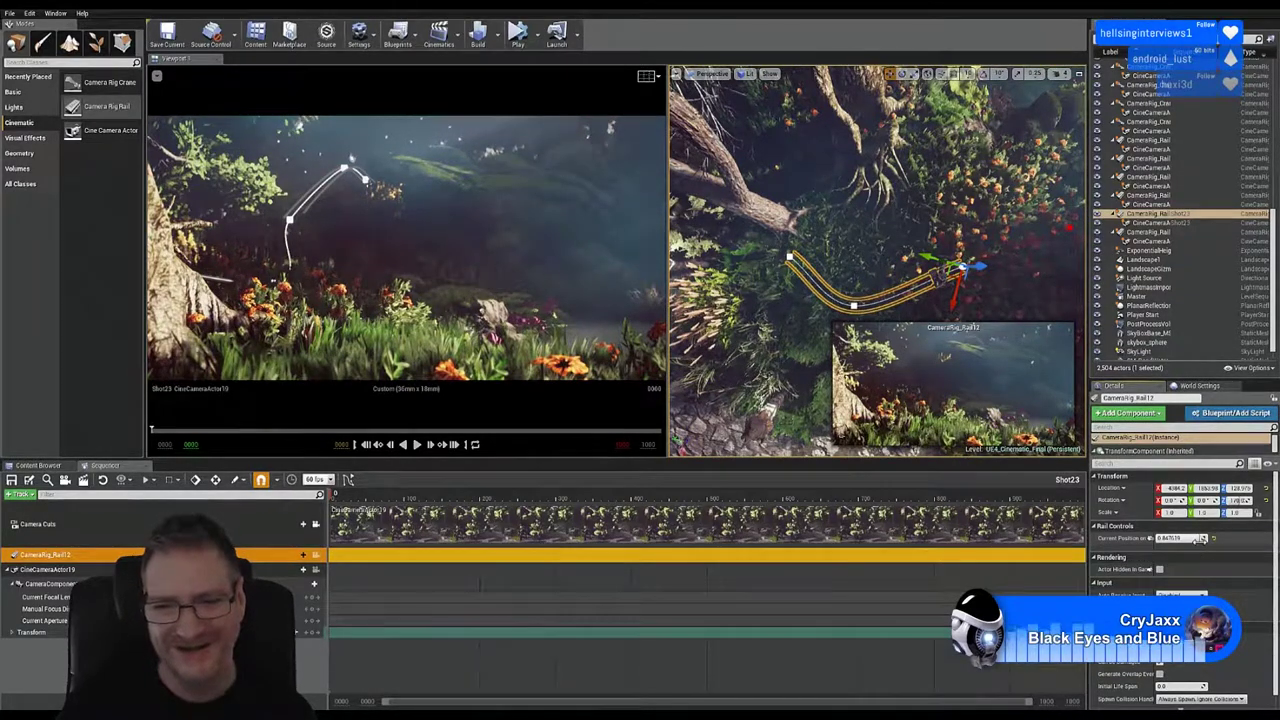
{"action": "mouse_move", "coordinate": [1197, 538]}
{"action": "left_mouse_down"}
{"action": "mouse_move", "coordinate": [1220, 537]}
{"action": "mouse_move", "coordinate": [1160, 537]}
{"action": "mouse_move", "coordinate": [1195, 537]}
{"action": "left_mouse_up"}
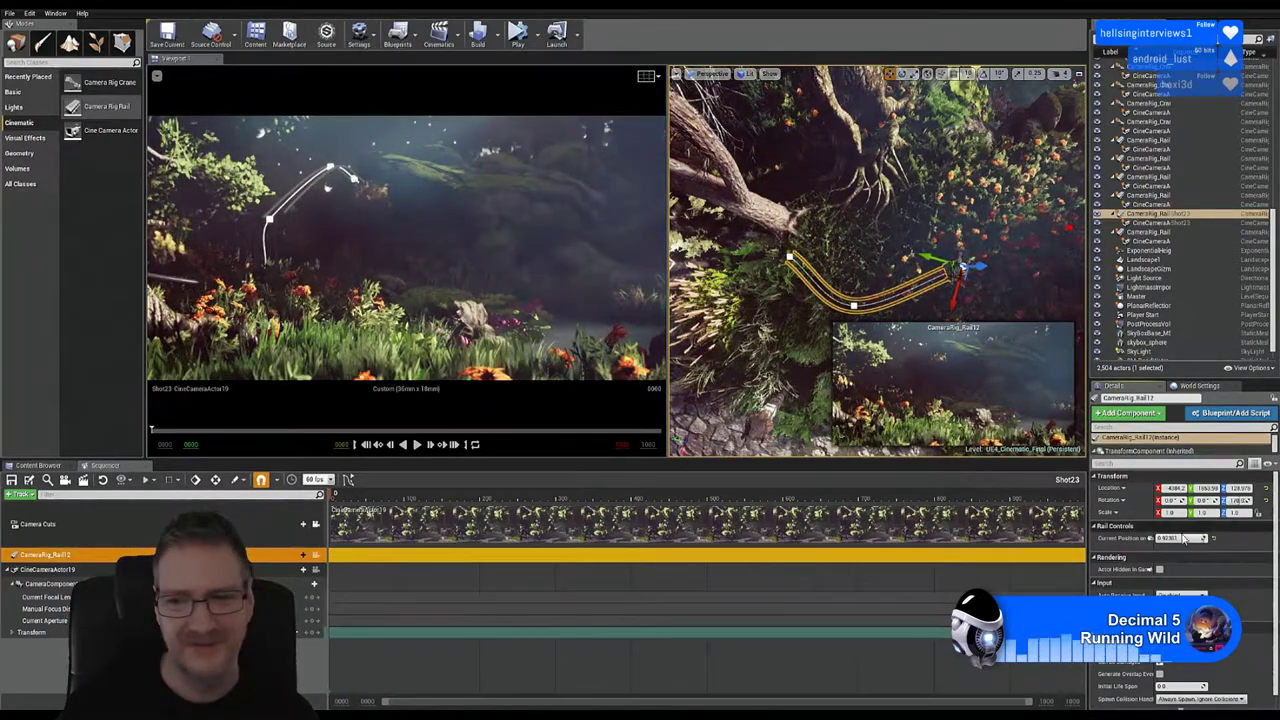
{"action": "mouse_move", "coordinate": [1201, 538]}
{"action": "left_mouse_down"}
{"action": "mouse_move", "coordinate": [1153, 538]}
{"action": "mouse_move", "coordinate": [1226, 538]}
{"action": "left_mouse_up"}
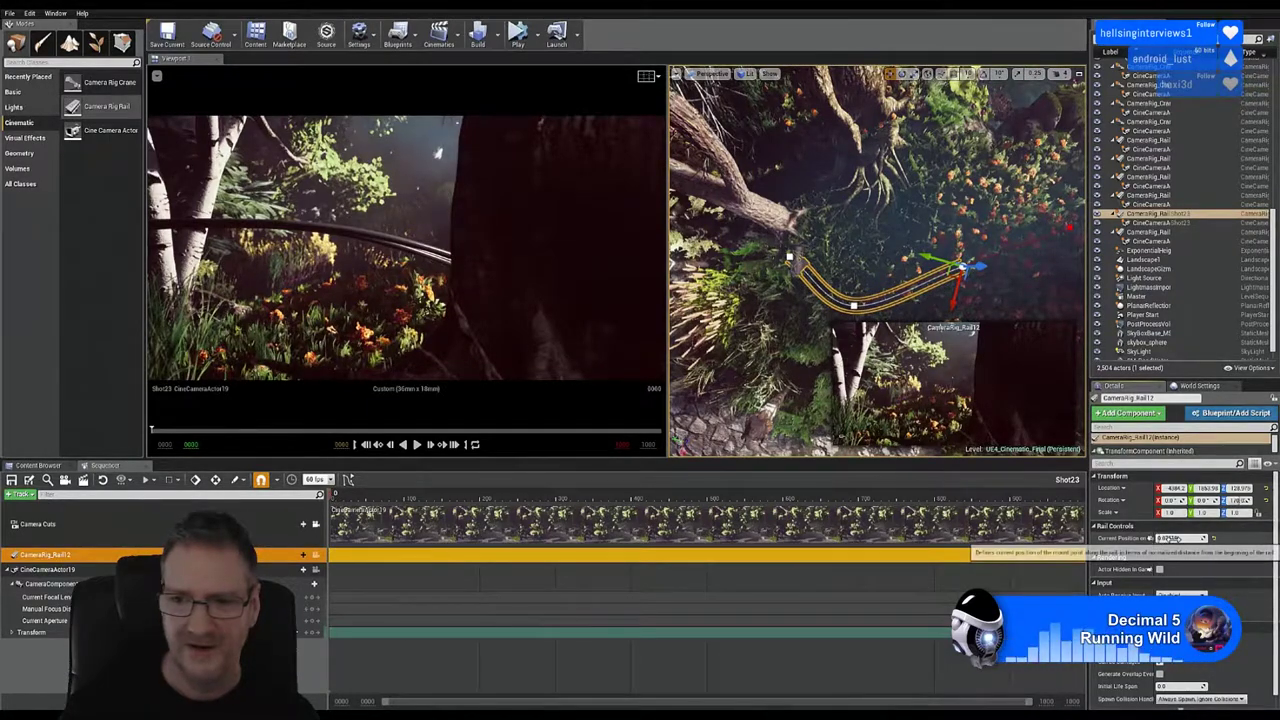
{"action": "left_click", "coordinate": [1213, 538]}
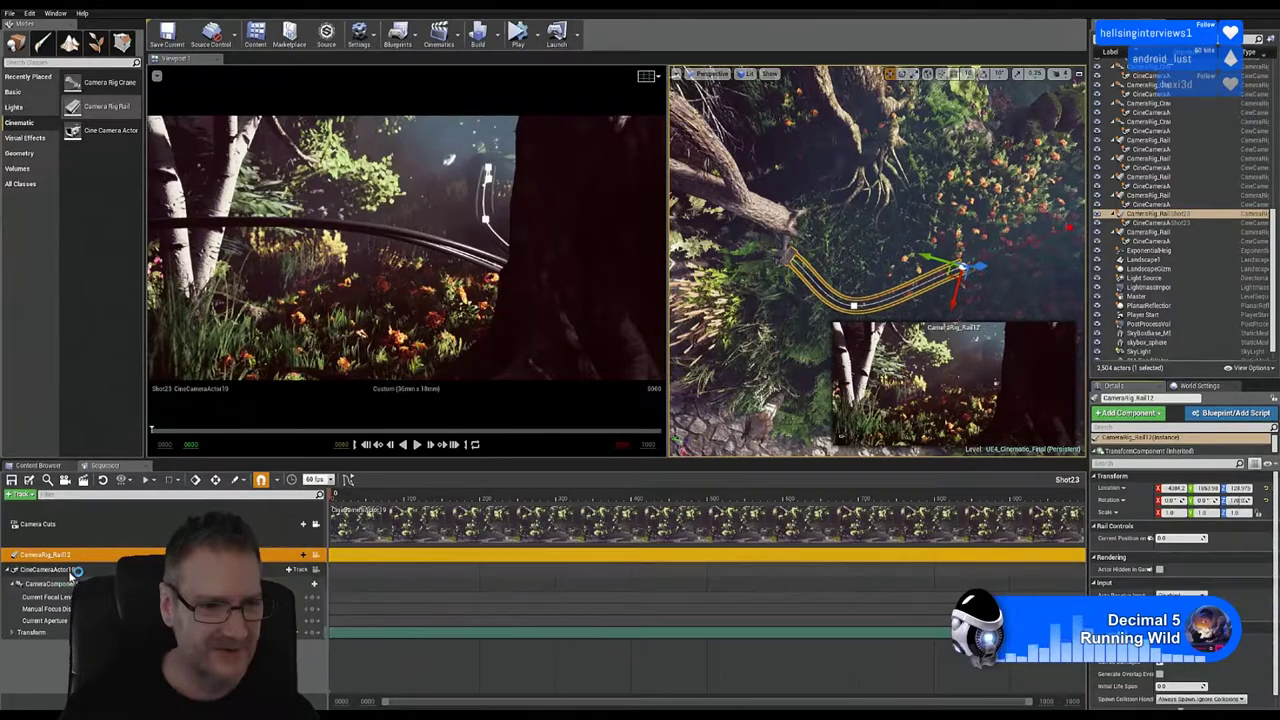
Step: Key the cine camera's manual focus distance at 600 cm on frame 0 and, with the rail mount at 1.0, 3000 cm on frame 1000
{"action": "left_click", "coordinate": [560, 569]}
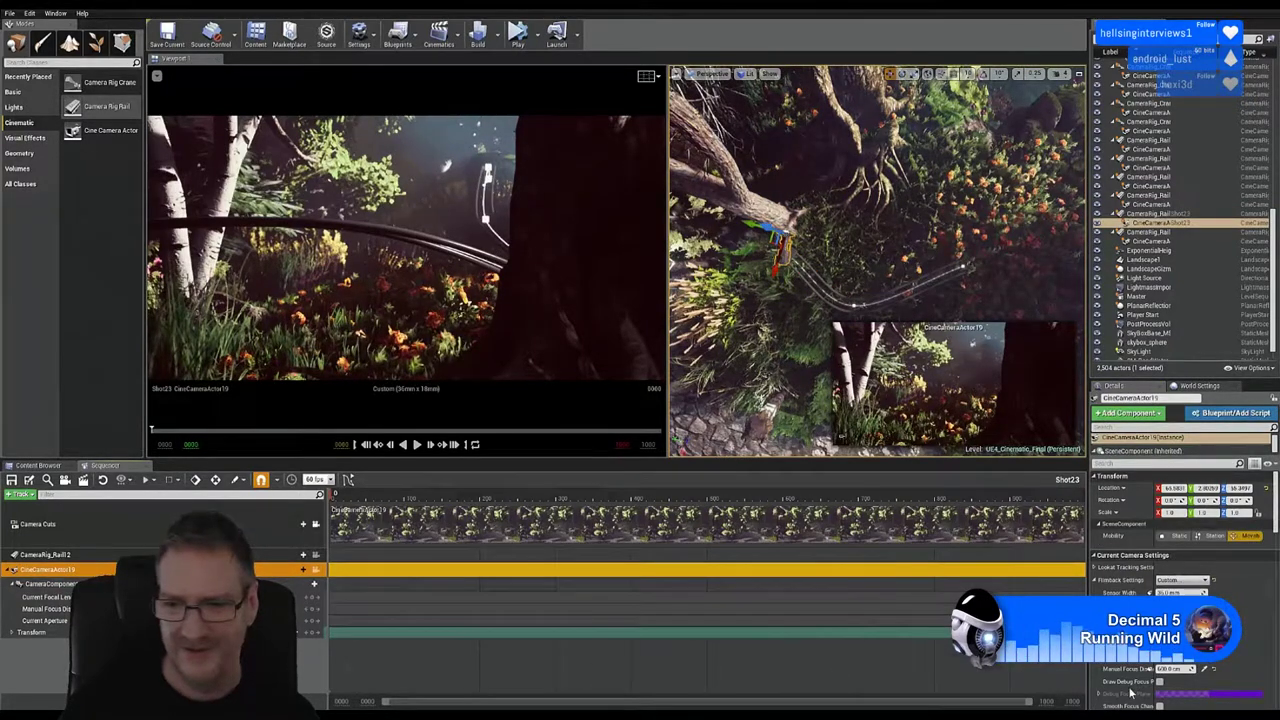
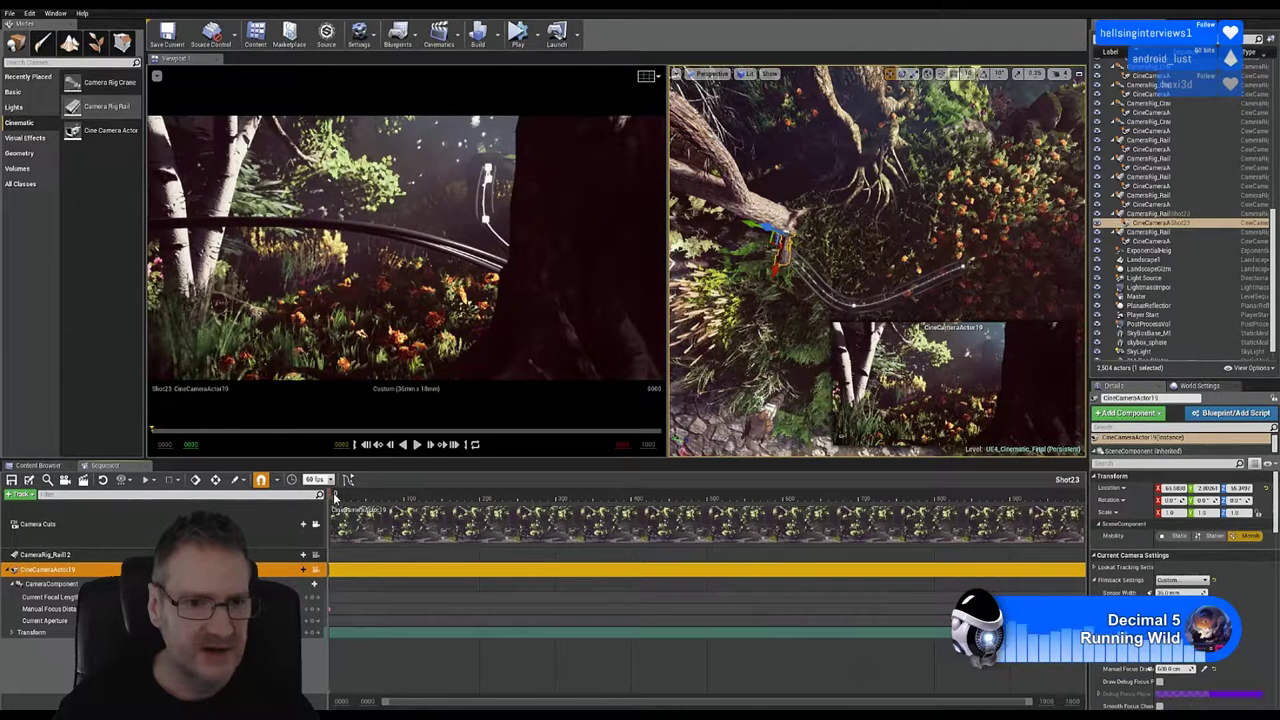
{"action": "left_click", "coordinate": [339, 497]}
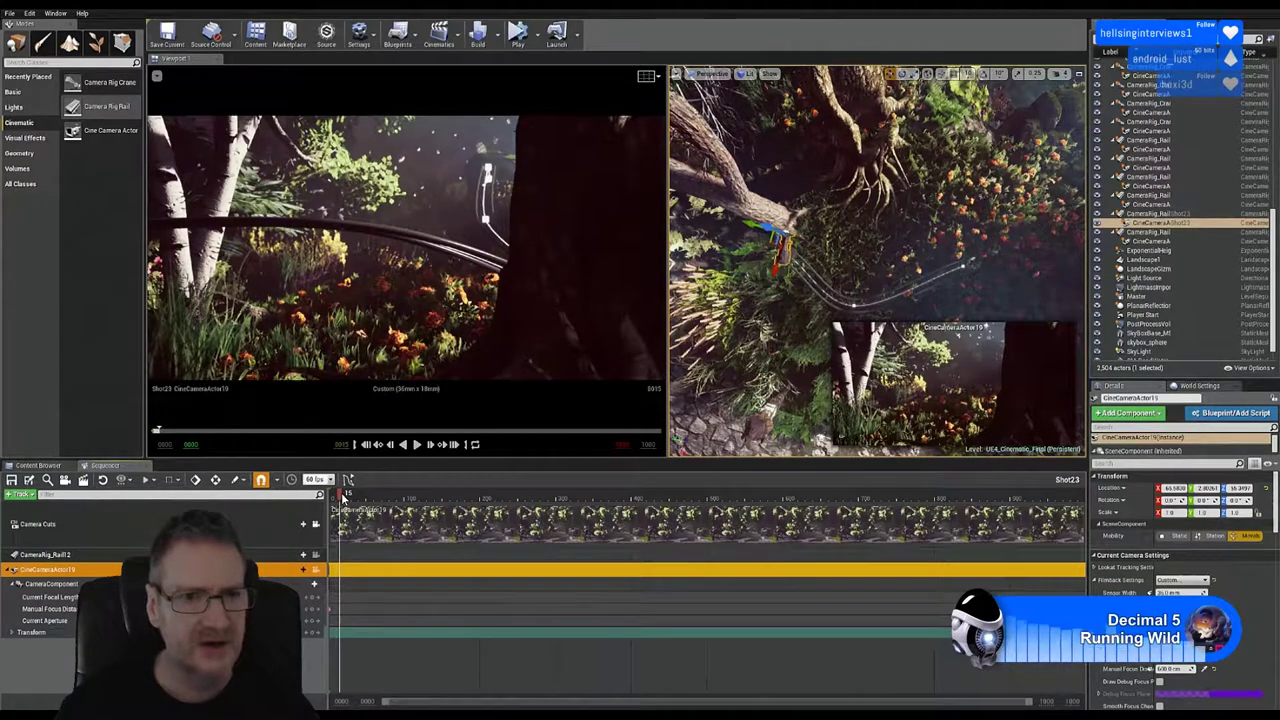
{"action": "left_click_drag", "start_coordinate": [343, 497], "coordinate": [1130, 513]}
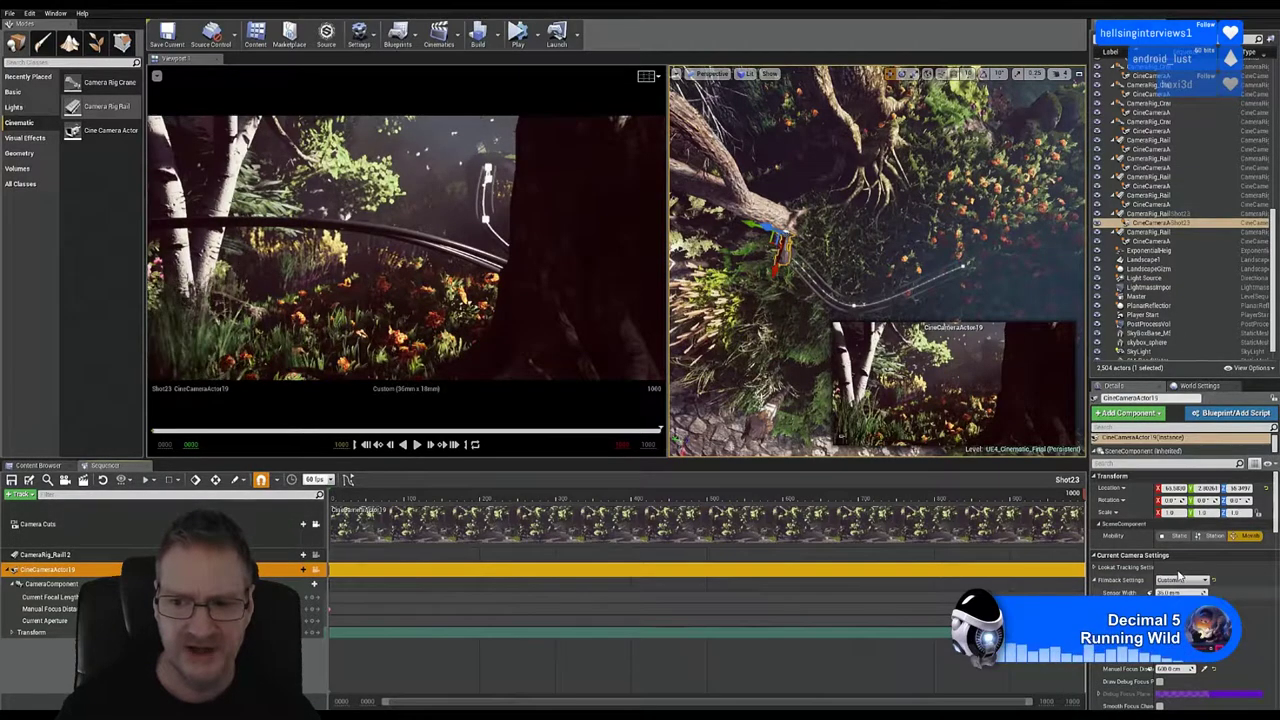
{"action": "left_click", "coordinate": [117, 556]}
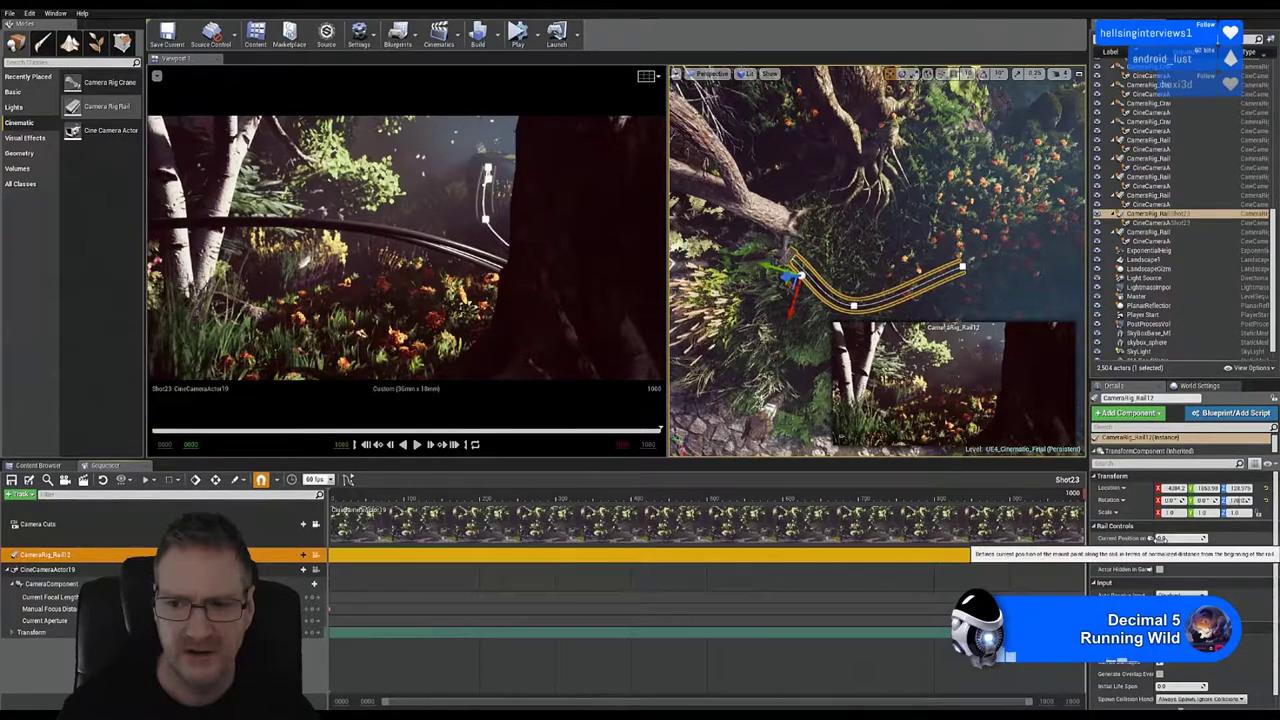
{"action": "left_click_drag", "start_coordinate": [1161, 539], "coordinate": [1205, 539]}
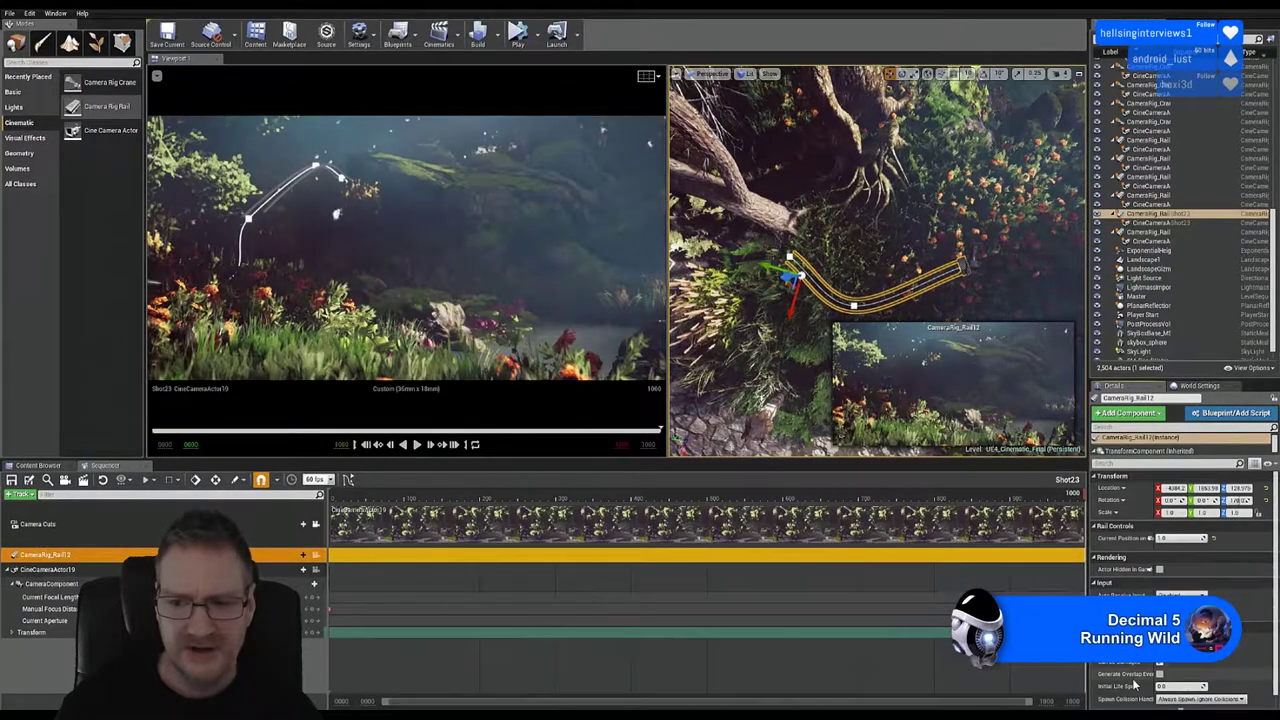
{"action": "left_click", "coordinate": [48, 569]}
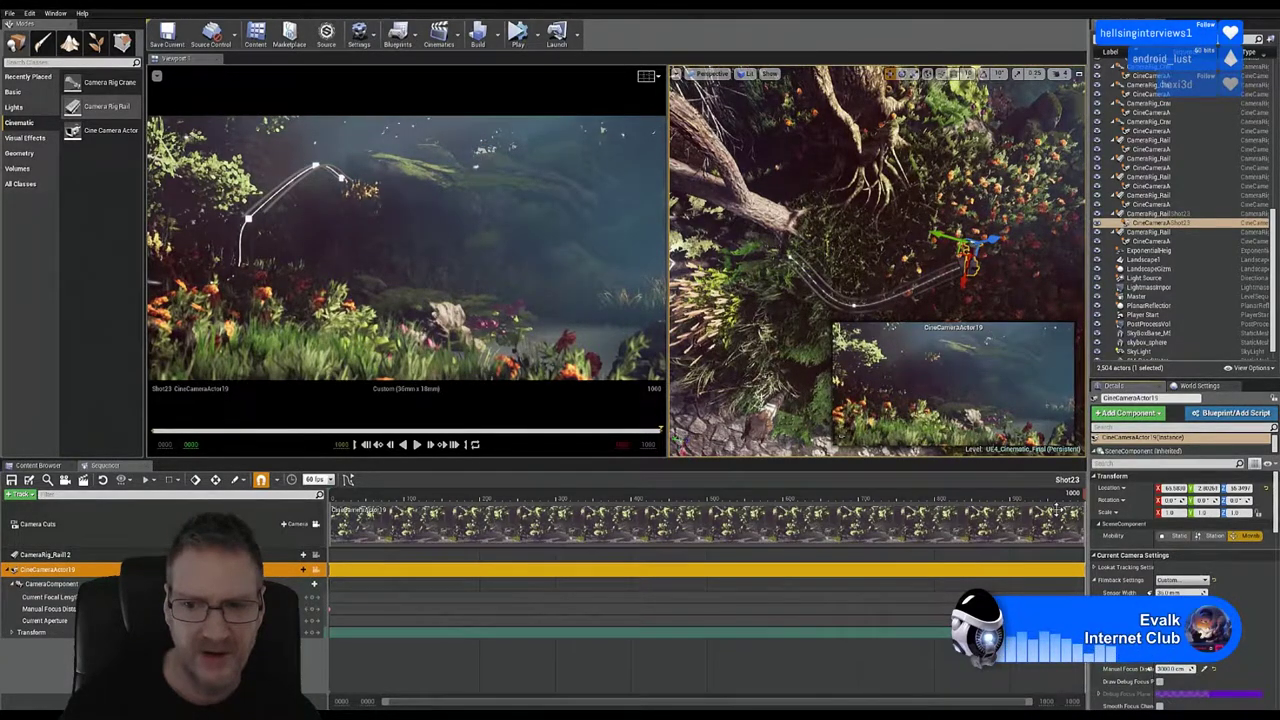
Step: Move the playhead to frame 500 and slide the rail mount's current position back to 0.0 to check the framing
{"action": "left_click_drag", "start_coordinate": [1069, 495], "coordinate": [820, 492]}
{"action": "left_click_drag", "start_coordinate": [732, 488], "coordinate": [709, 507]}
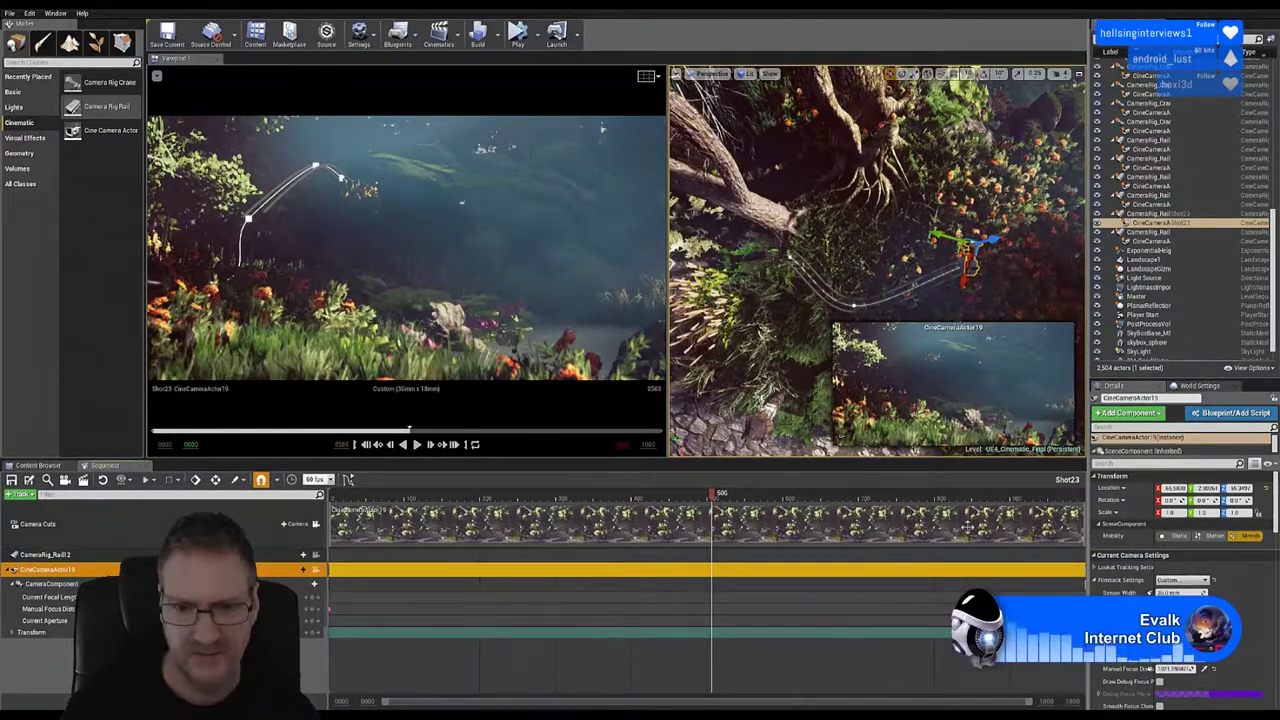
{"action": "key", "text": "Left"}
{"action": "key", "text": "Left"}
{"action": "key", "text": "Left"}
{"action": "key", "text": "Left"}
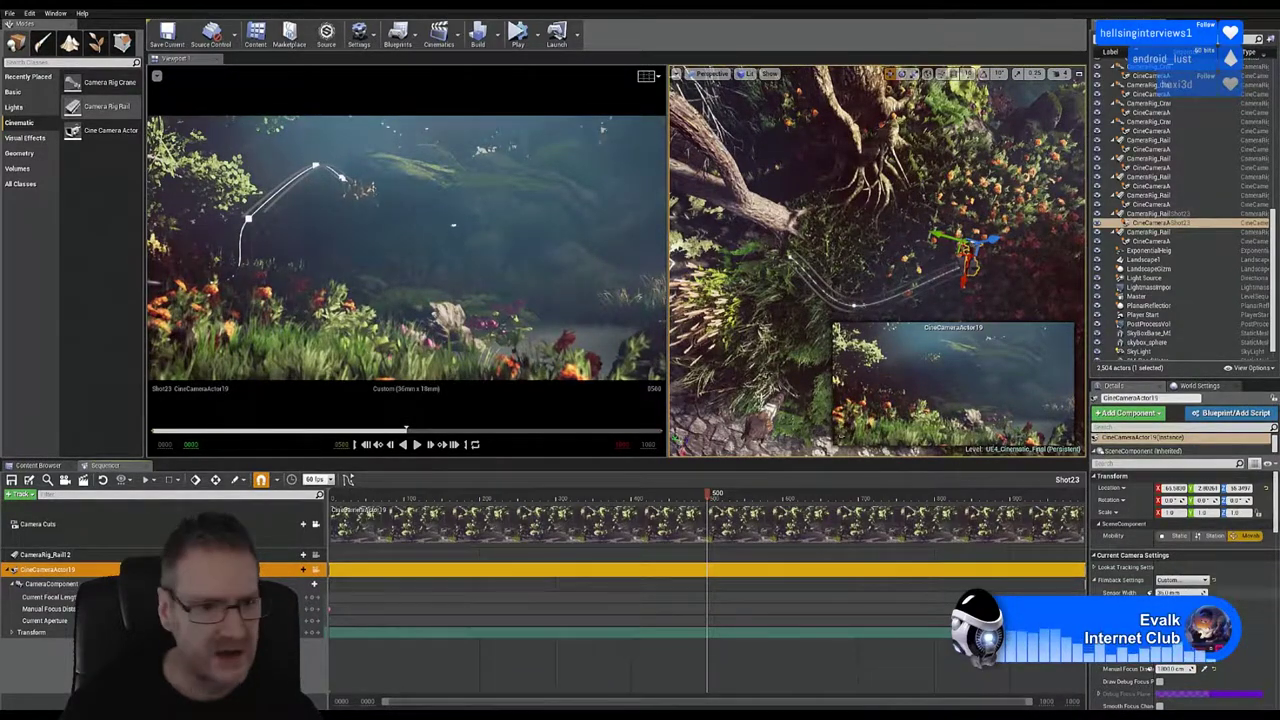
{"action": "left_click", "coordinate": [135, 555]}
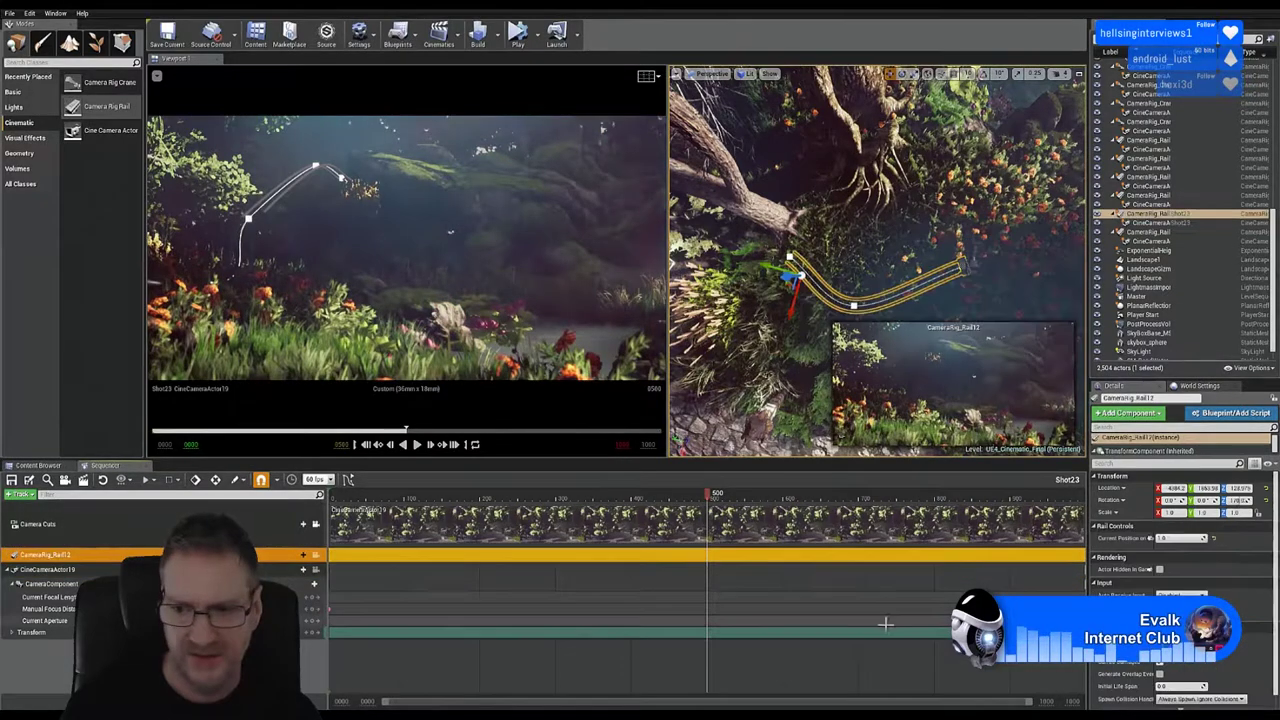
{"action": "mouse_move", "coordinate": [1180, 538]}
{"action": "left_mouse_down"}
{"action": "mouse_move", "coordinate": [1095, 538]}
{"action": "mouse_move", "coordinate": [1160, 538]}
{"action": "left_mouse_up"}
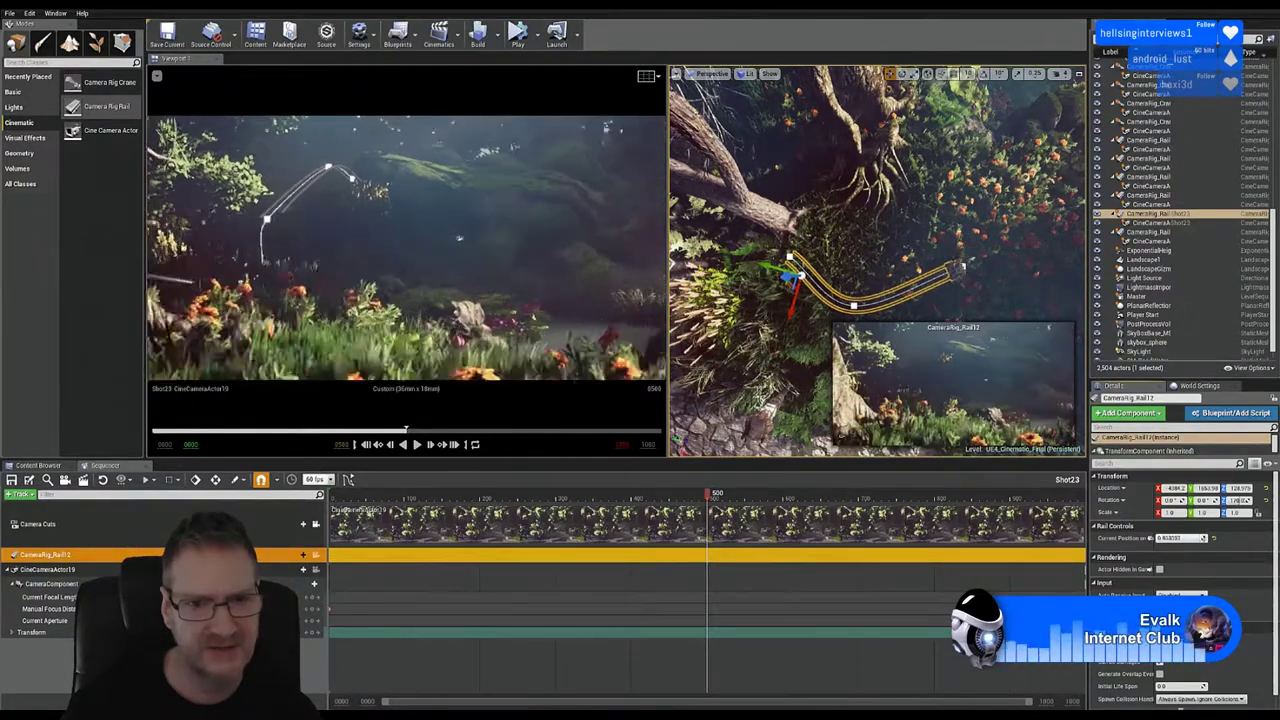
{"action": "mouse_move", "coordinate": [1160, 538]}
{"action": "left_mouse_down"}
{"action": "mouse_move", "coordinate": [1085, 538]}
{"action": "mouse_move", "coordinate": [1184, 538]}
{"action": "mouse_move", "coordinate": [1158, 538]}
{"action": "left_mouse_up"}
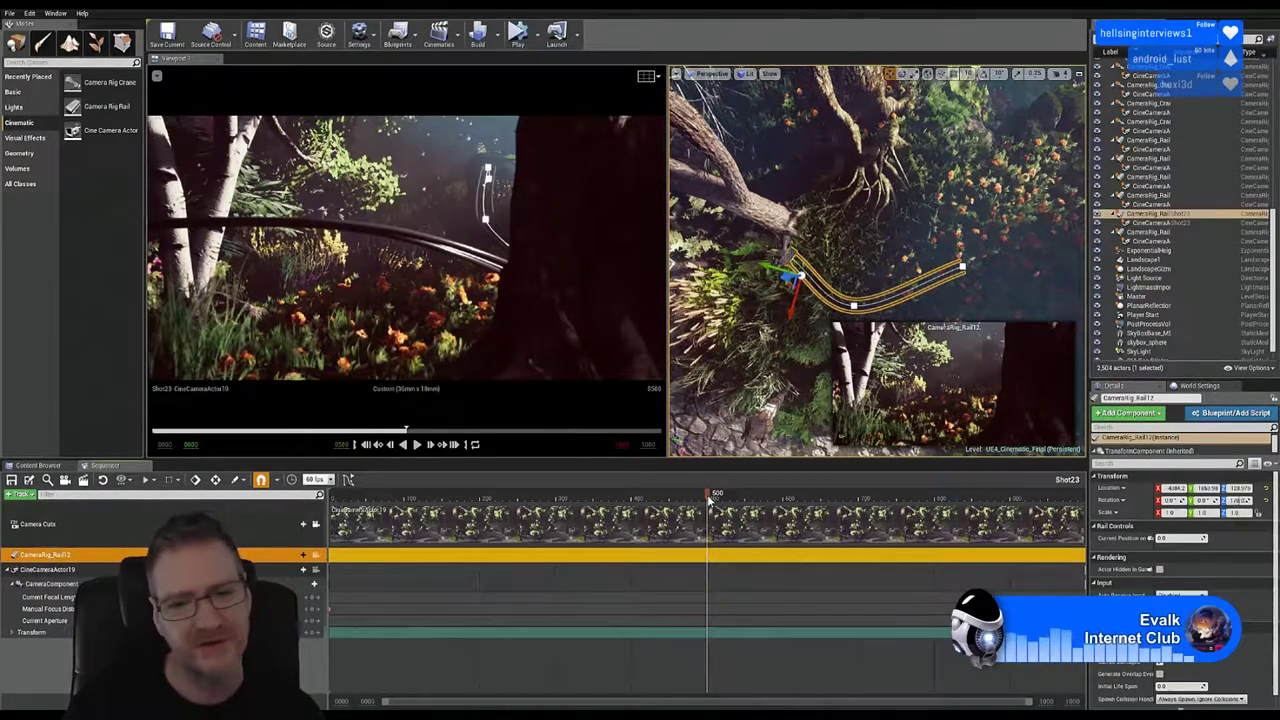
Step: Set the rail's current position to 1.0 at frame 1000 and add a keyframe for it
{"action": "left_click_drag", "start_coordinate": [712, 500], "coordinate": [859, 512]}
{"action": "left_click_drag", "start_coordinate": [1048, 508], "coordinate": [1096, 500]}
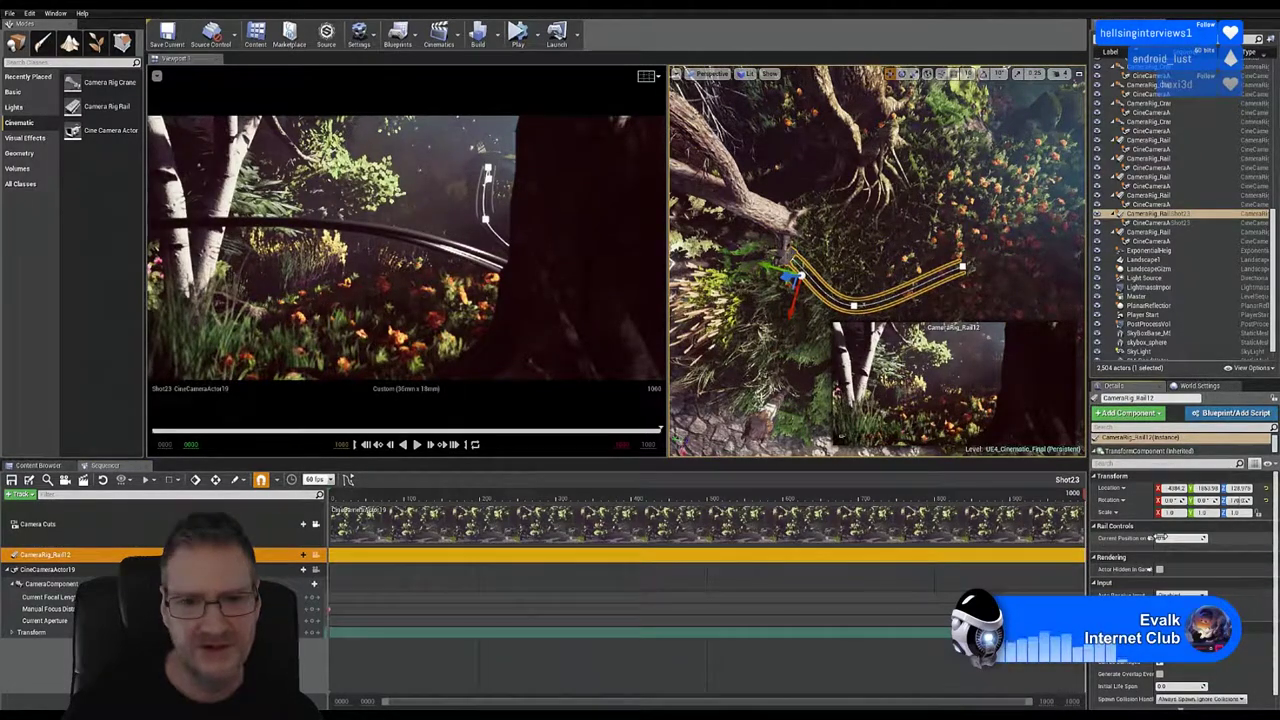
{"action": "left_click_drag", "start_coordinate": [1161, 537], "coordinate": [1206, 537]}
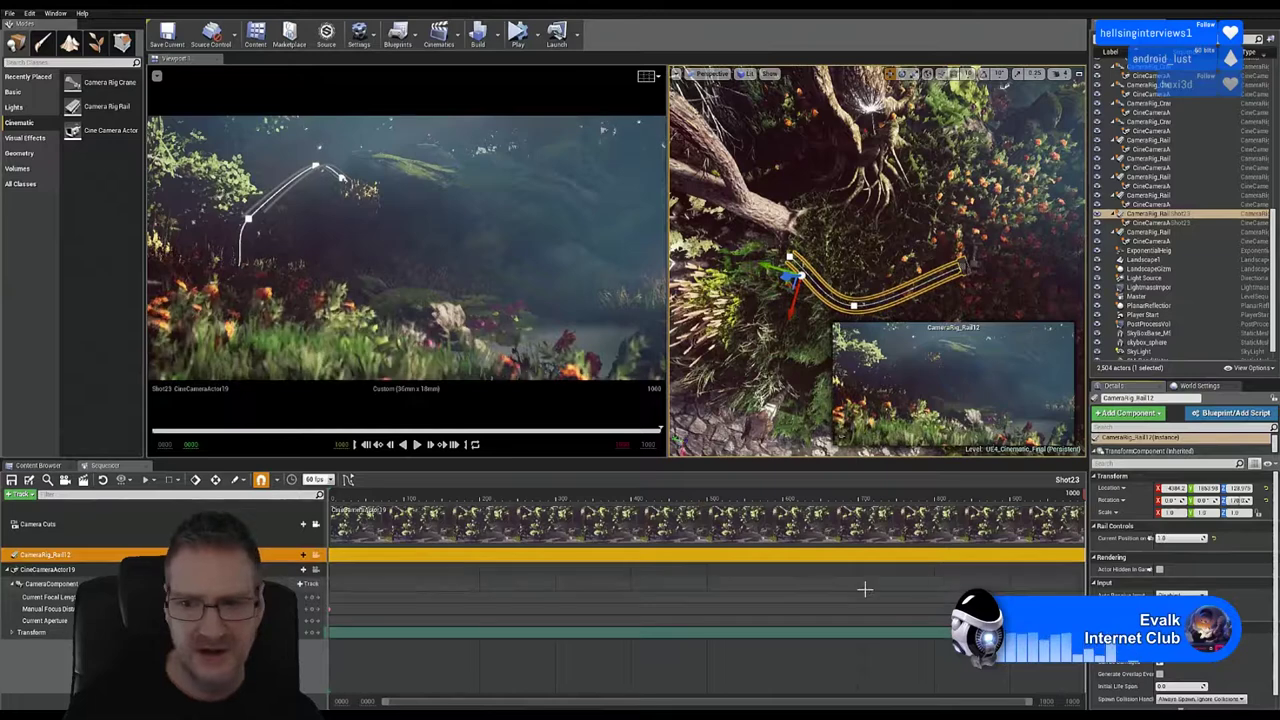
{"action": "left_click", "coordinate": [1149, 539]}
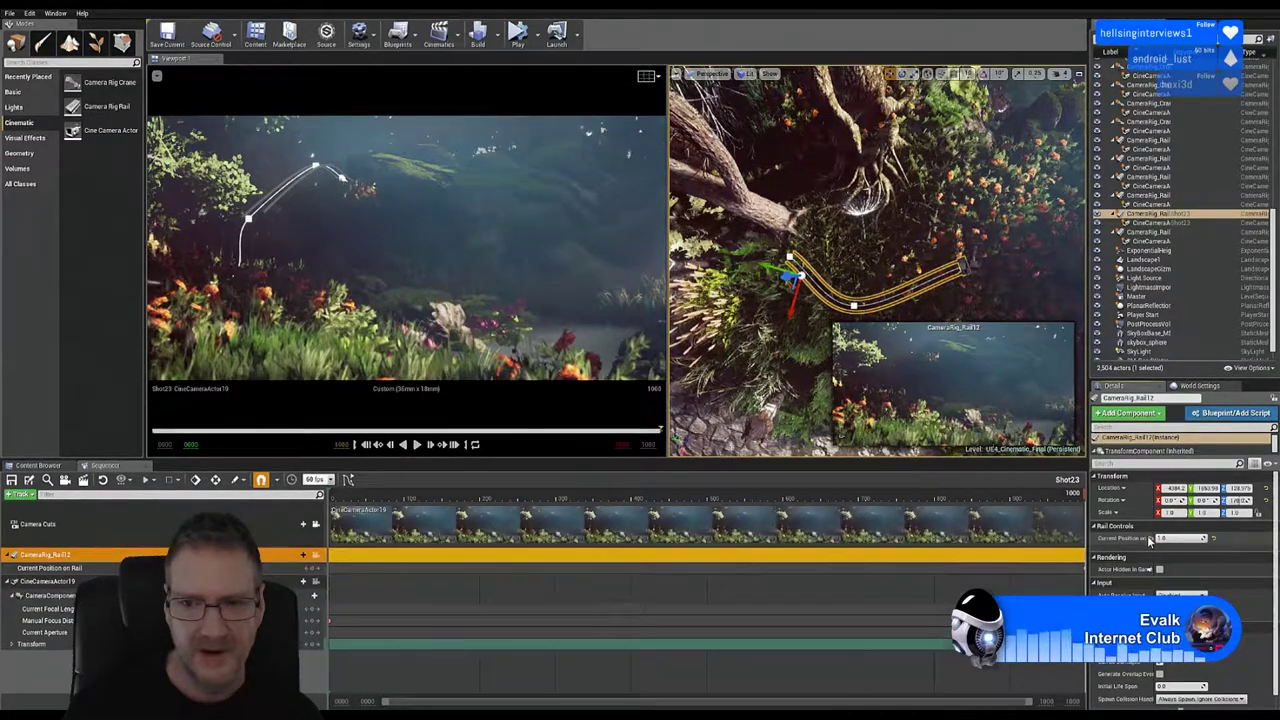
Step: Set the rail's current position to 0.0 at frame 0 and add a keyframe for it
{"action": "left_click_drag", "start_coordinate": [1073, 498], "coordinate": [333, 498]}
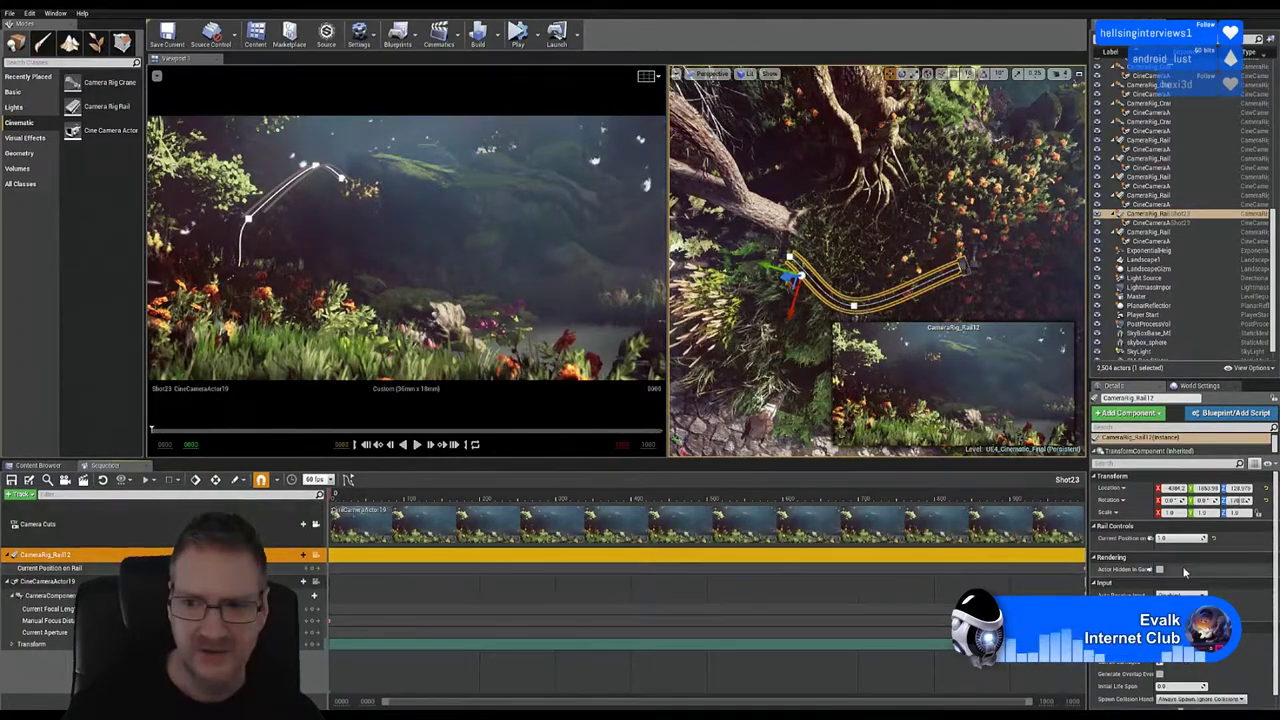
{"action": "left_click_drag", "start_coordinate": [1181, 539], "coordinate": [1133, 539]}
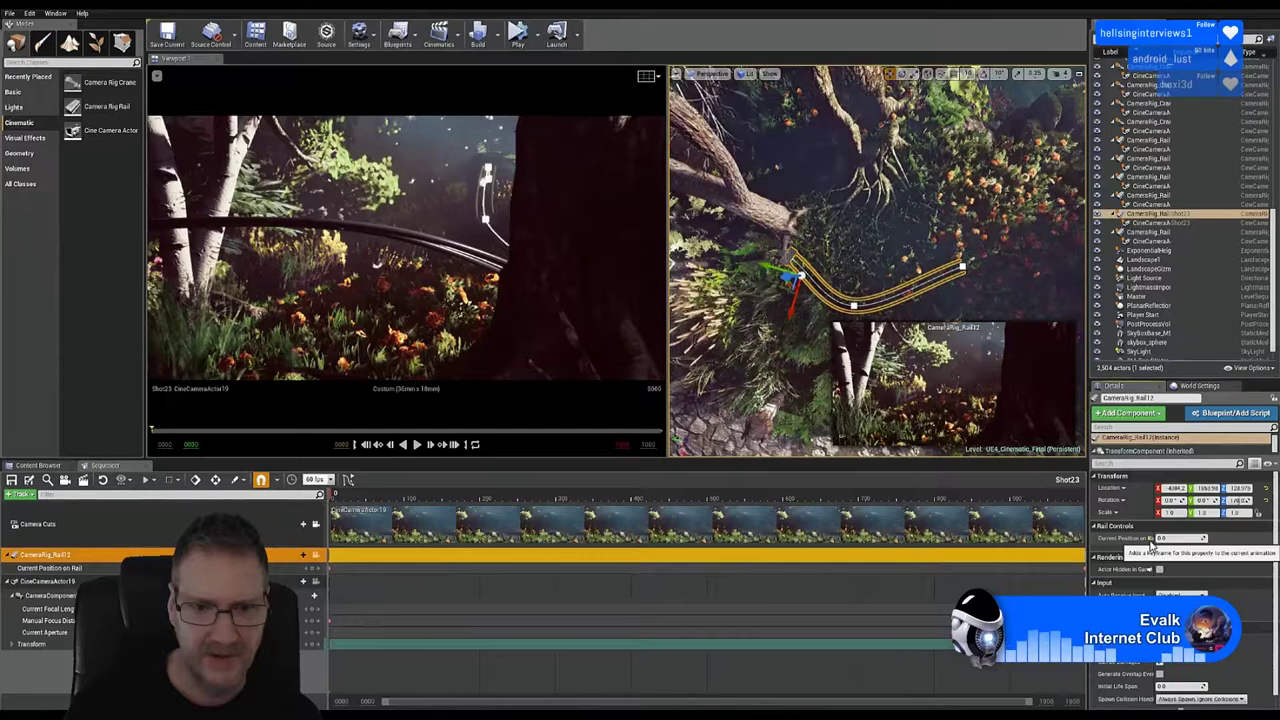
{"action": "left_click", "coordinate": [1150, 545]}
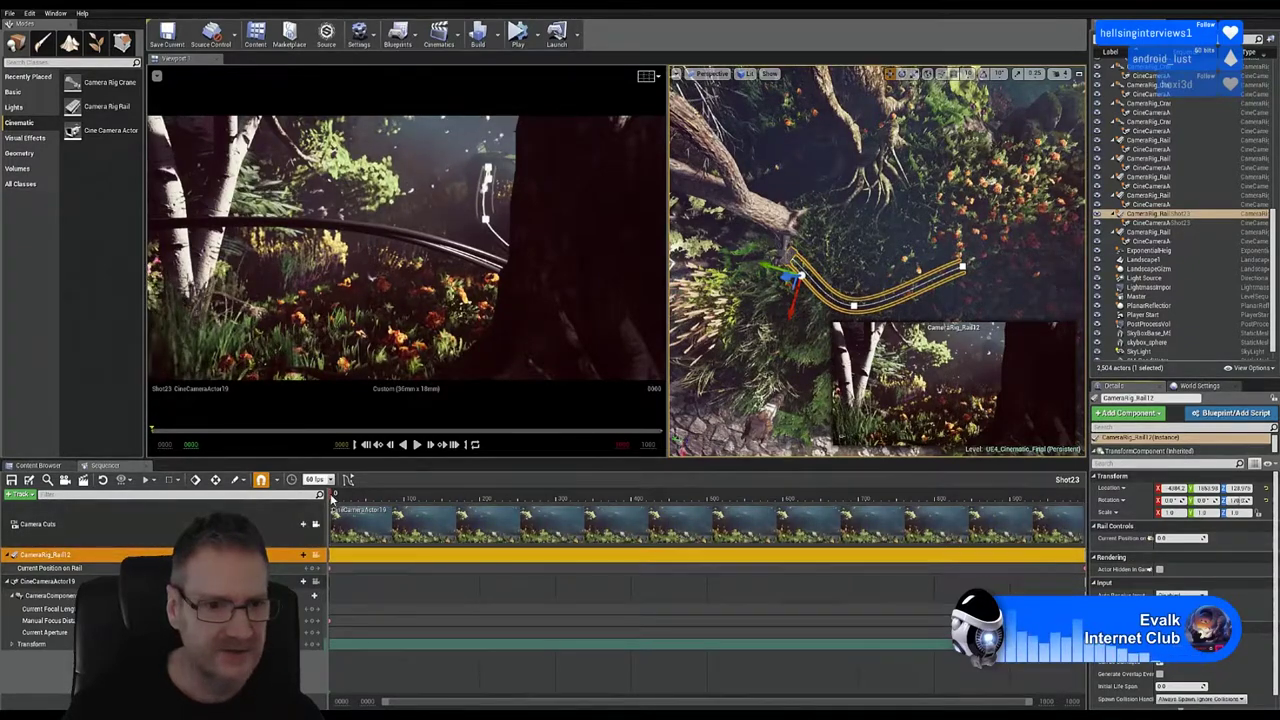
Step: Scrub through Shot23, clear the selection and play the sequence to review the camera's animated travel along the rail
{"action": "left_click_drag", "start_coordinate": [348, 500], "coordinate": [318, 532]}
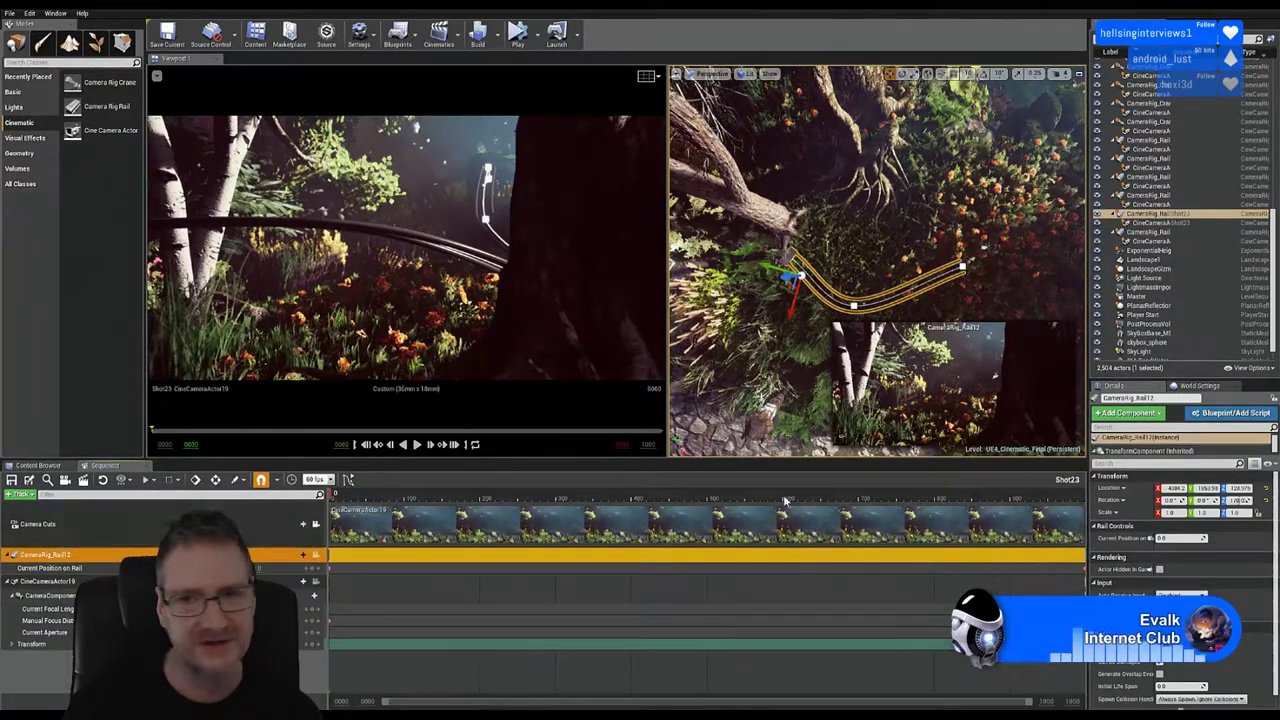
{"action": "left_click", "coordinate": [340, 495]}
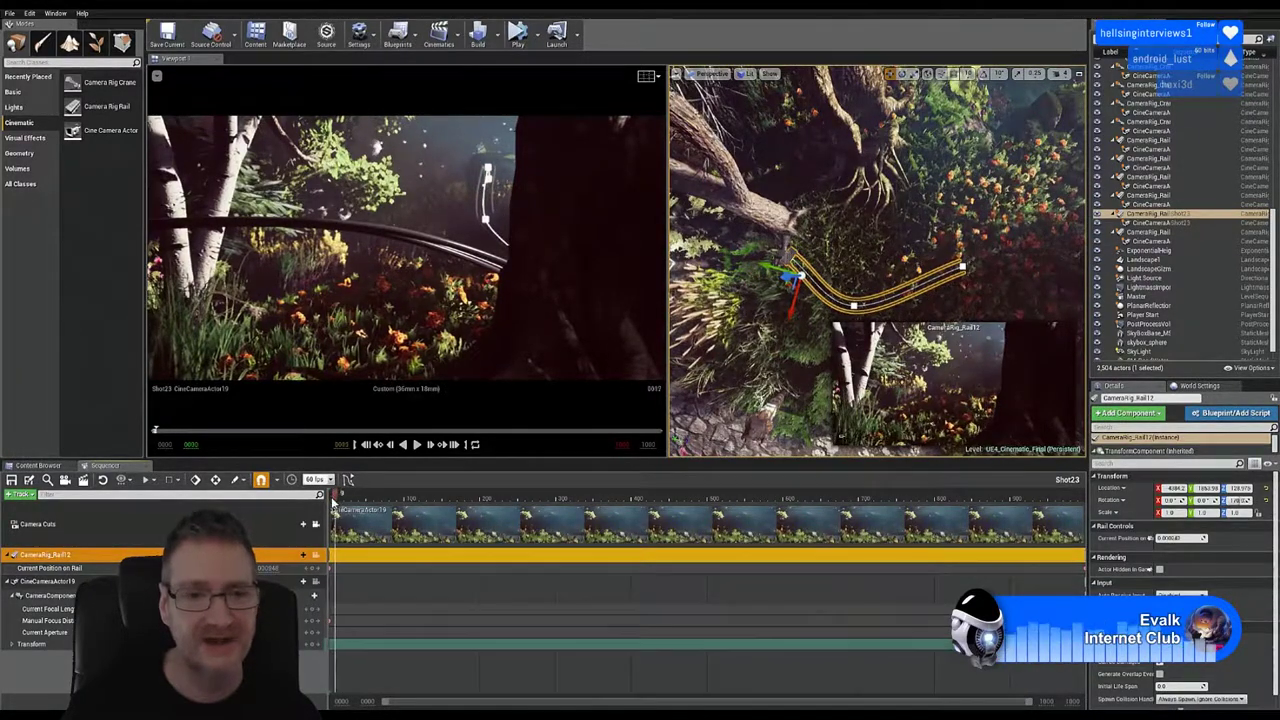
{"action": "left_click_drag", "start_coordinate": [341, 496], "coordinate": [477, 486]}
{"action": "left_click_drag", "start_coordinate": [398, 478], "coordinate": [320, 486]}
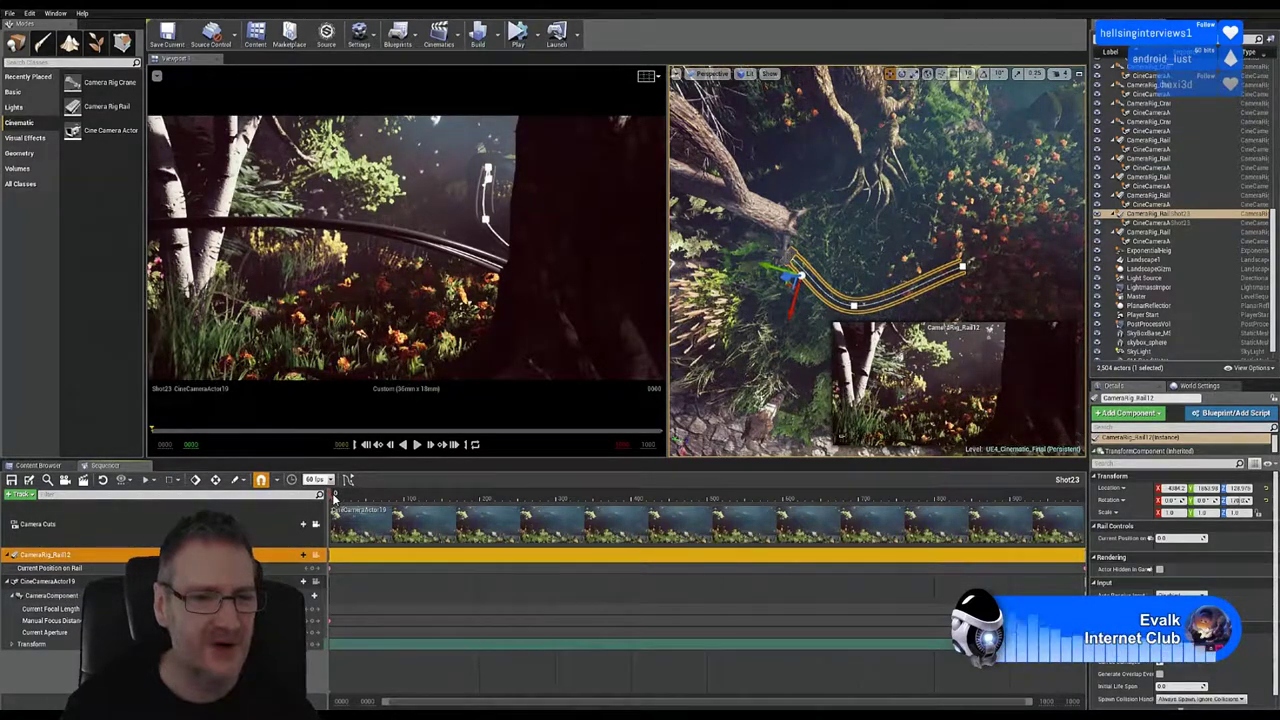
{"action": "left_click_drag", "start_coordinate": [345, 500], "coordinate": [554, 371]}
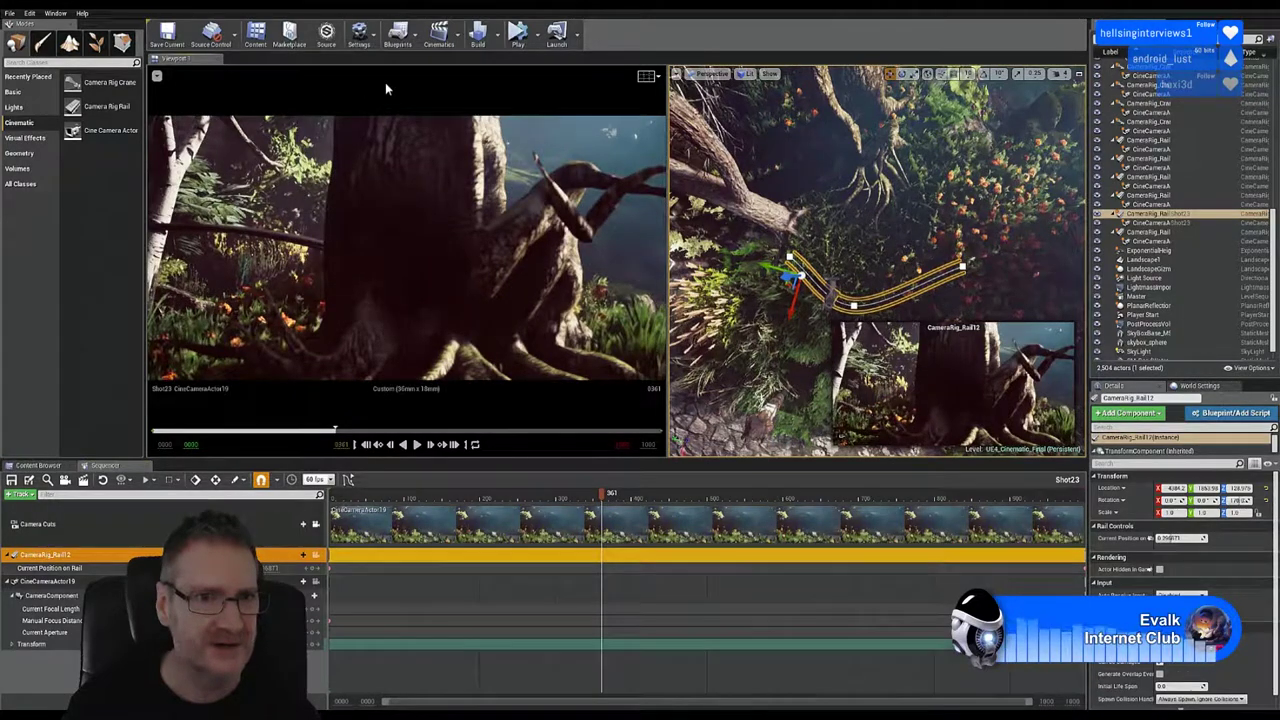
{"action": "left_click", "coordinate": [378, 140]}
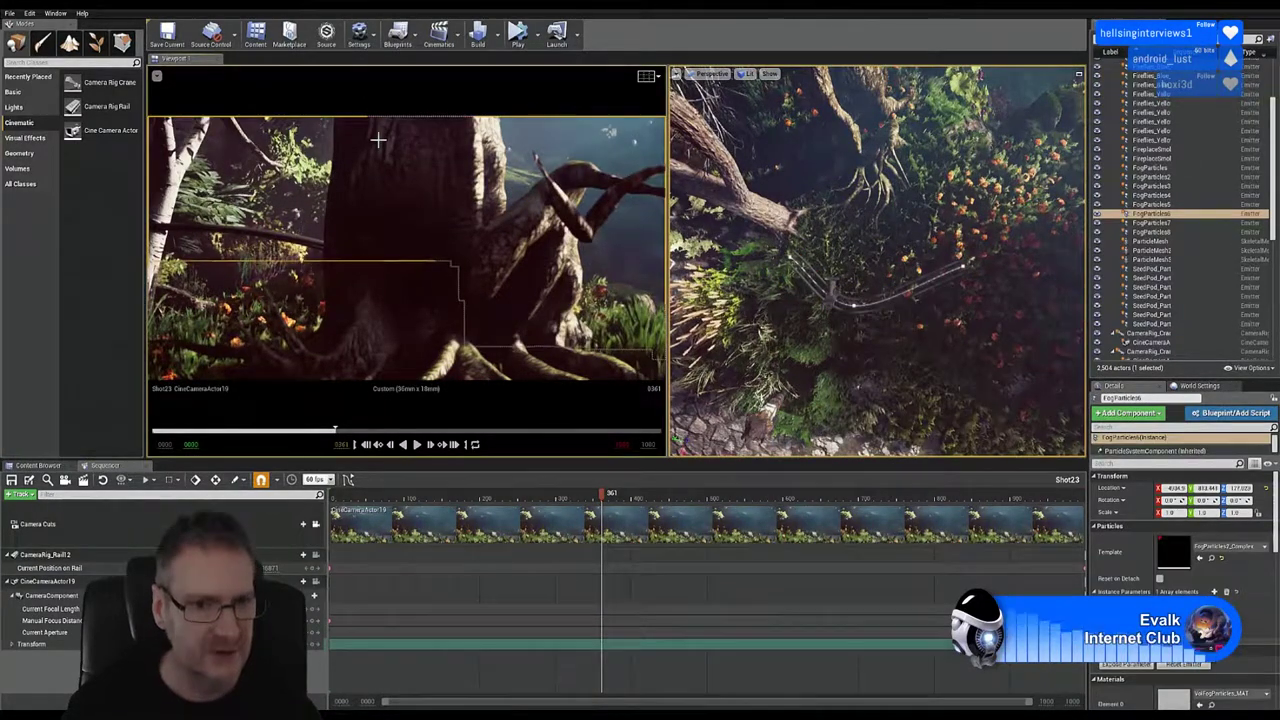
{"action": "key", "text": "Escape"}
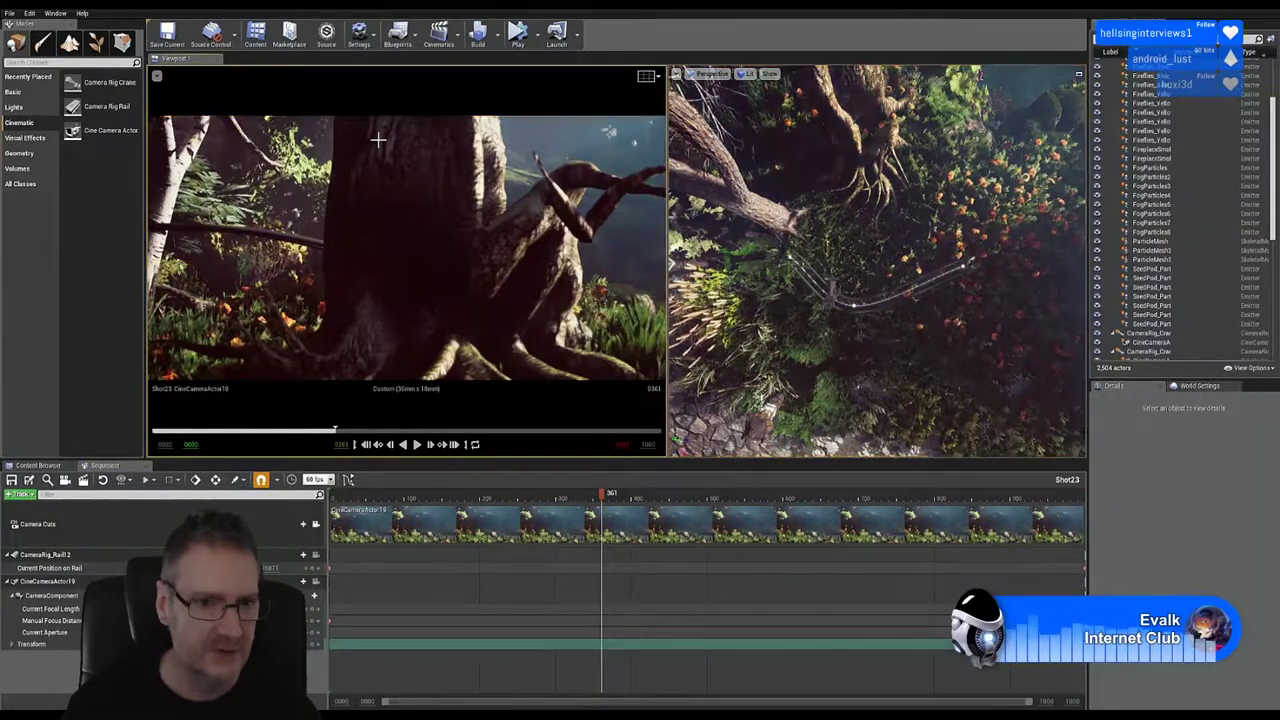
{"action": "left_click", "coordinate": [418, 445]}
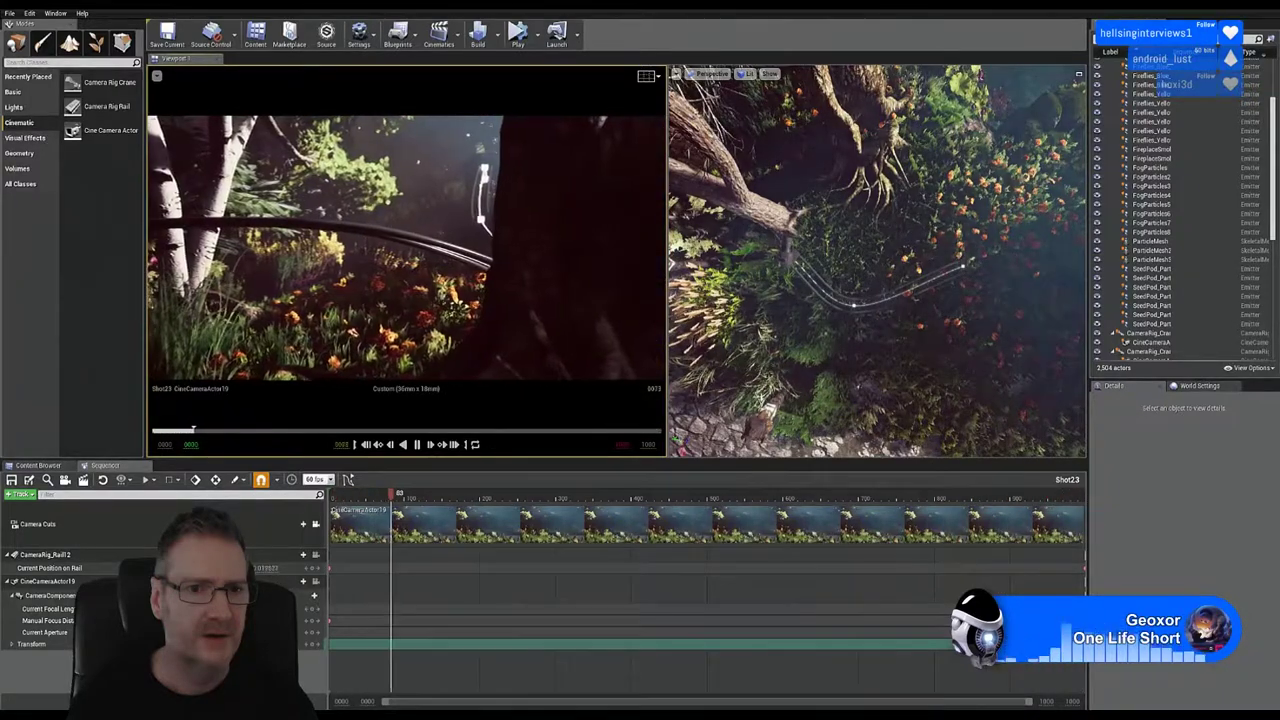
{"action": "left_click", "coordinate": [417, 444]}
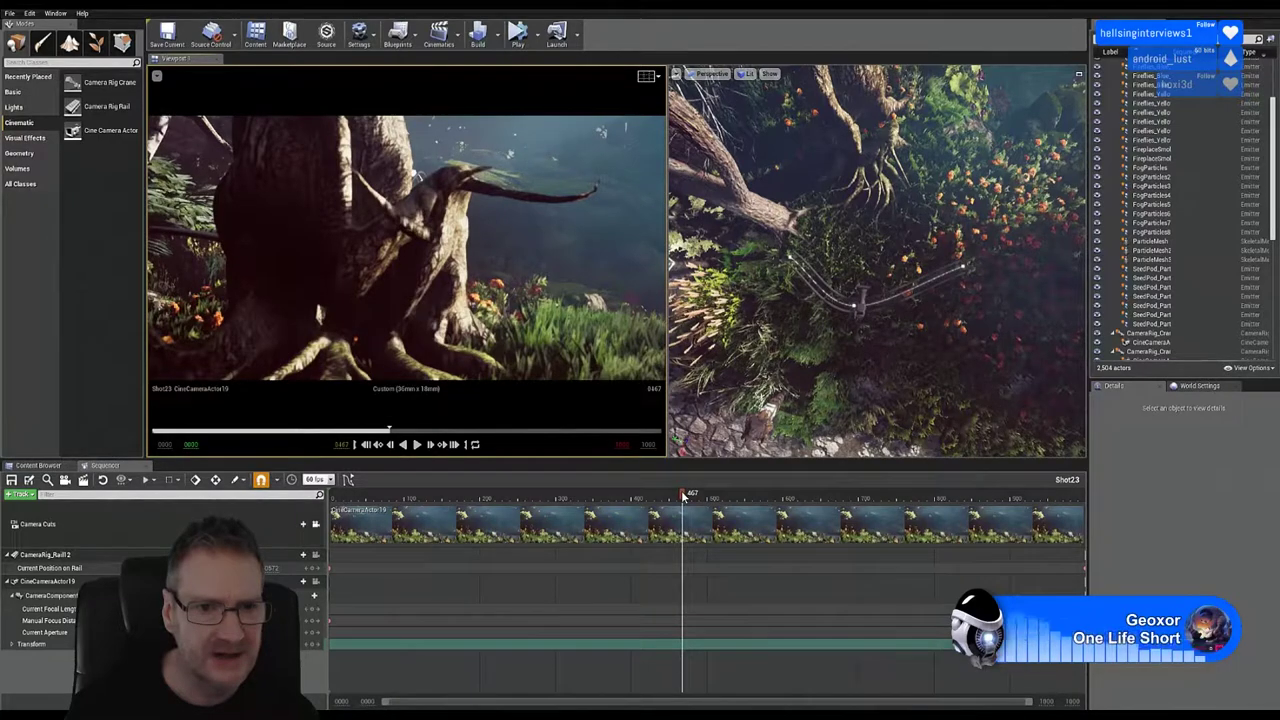
Step: Key the cine camera's manual focus distance at 600 cm on frame 393 and play the shot back to check the focus
{"action": "left_click_drag", "start_coordinate": [683, 496], "coordinate": [628, 489]}
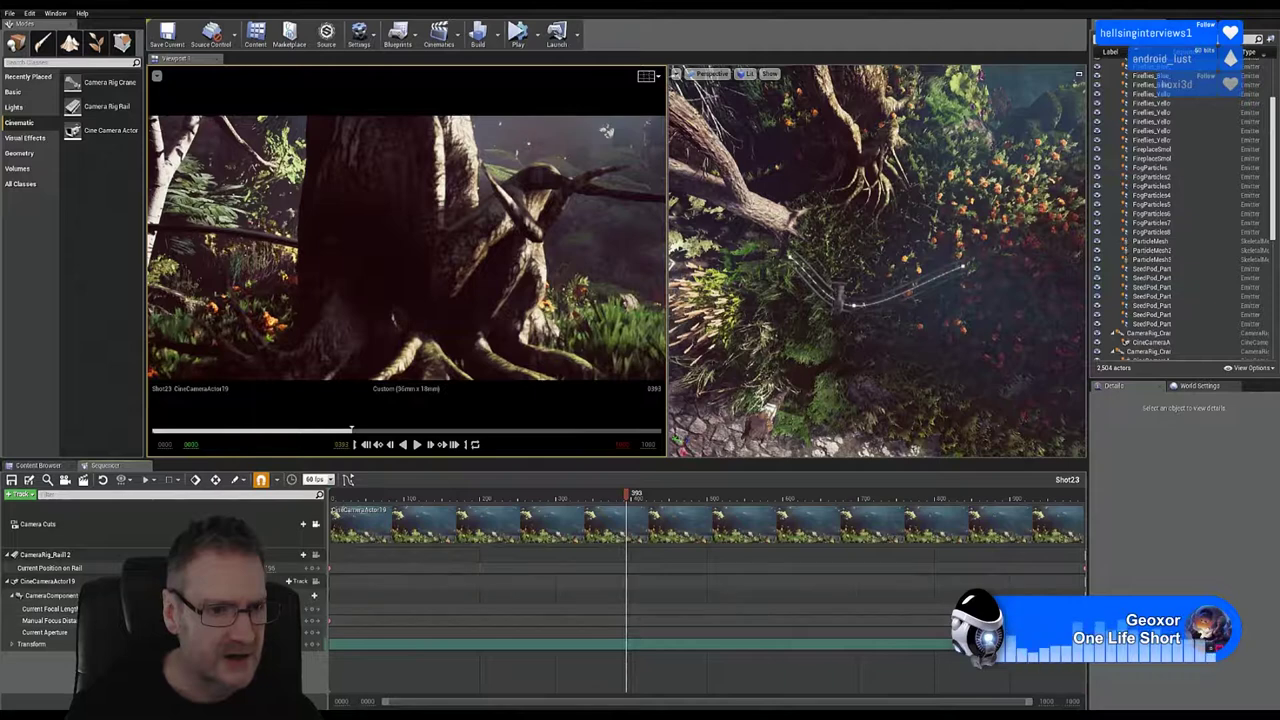
{"action": "left_click", "coordinate": [48, 581]}
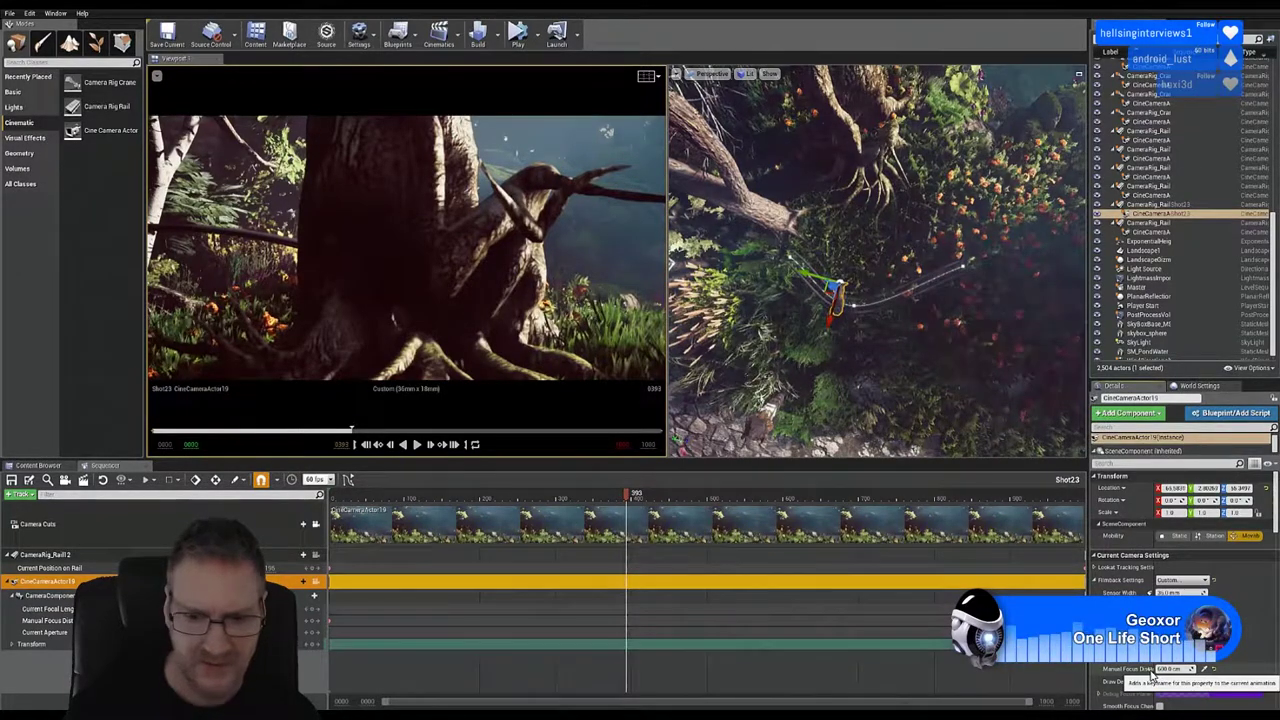
{"action": "left_click_drag", "start_coordinate": [627, 495], "coordinate": [325, 533]}
{"action": "left_click_drag", "start_coordinate": [446, 540], "coordinate": [994, 524]}
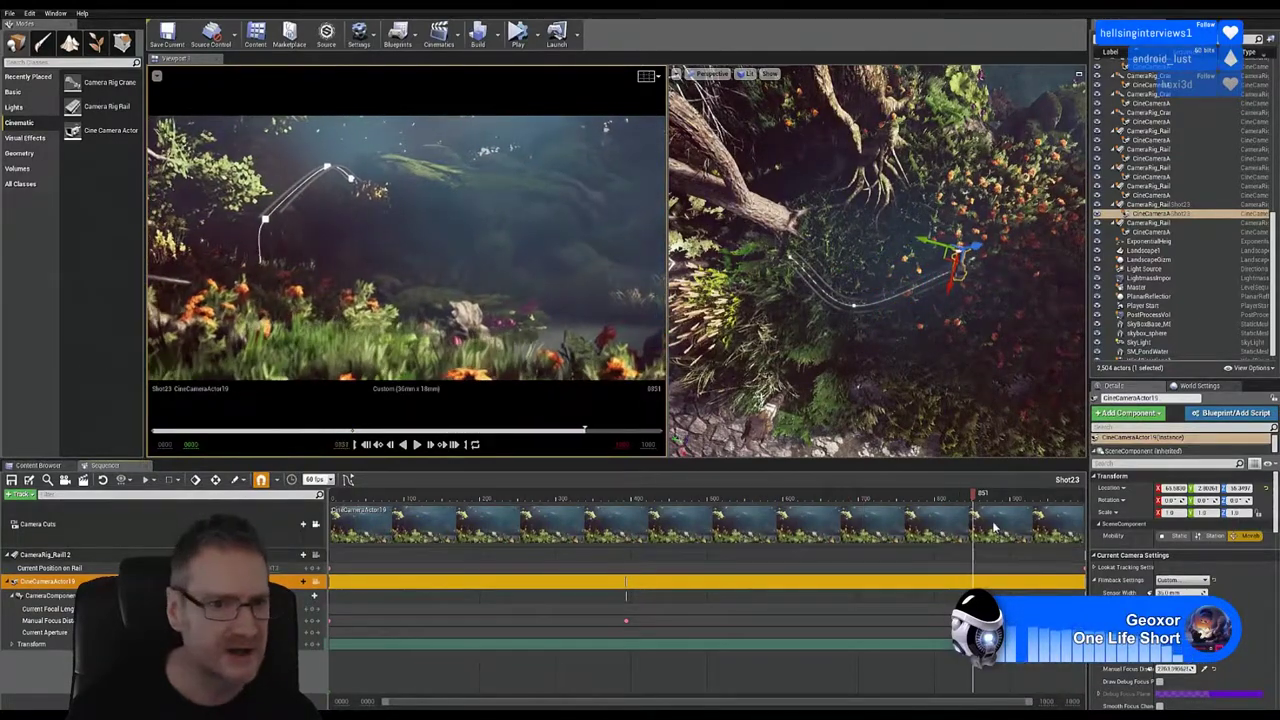
{"action": "left_click", "coordinate": [419, 445]}
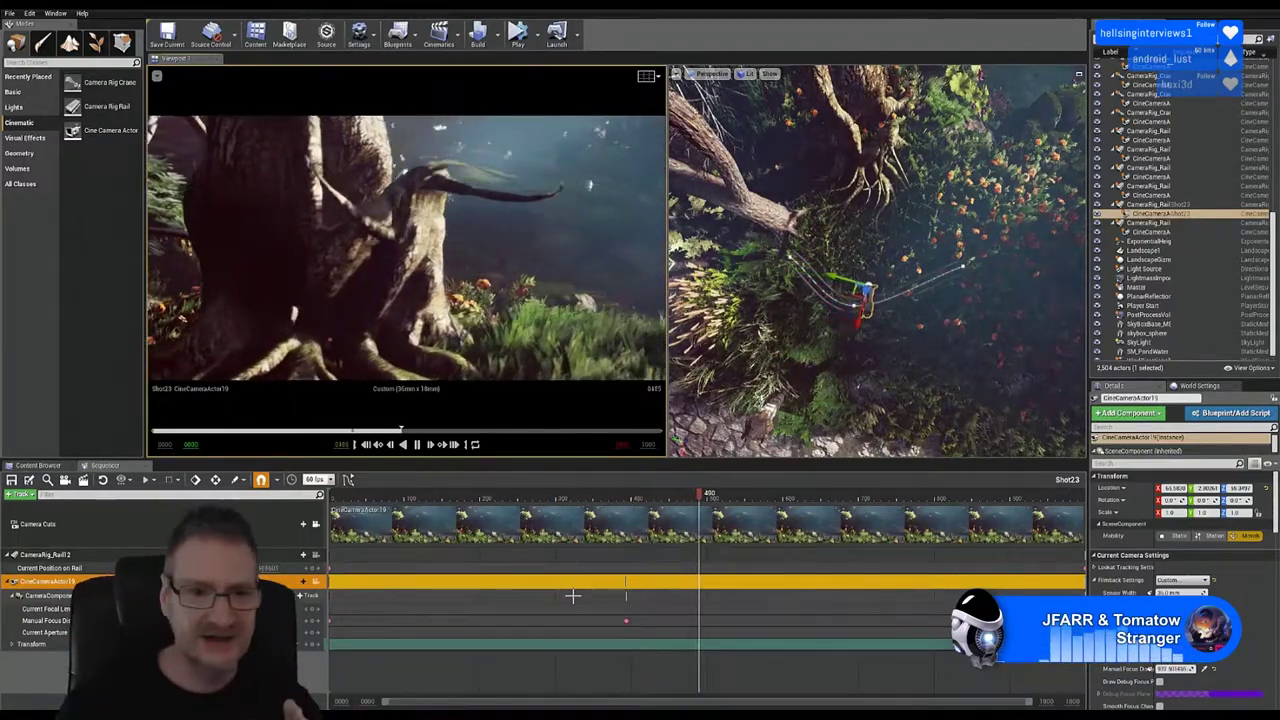
{"action": "left_click", "coordinate": [417, 445]}
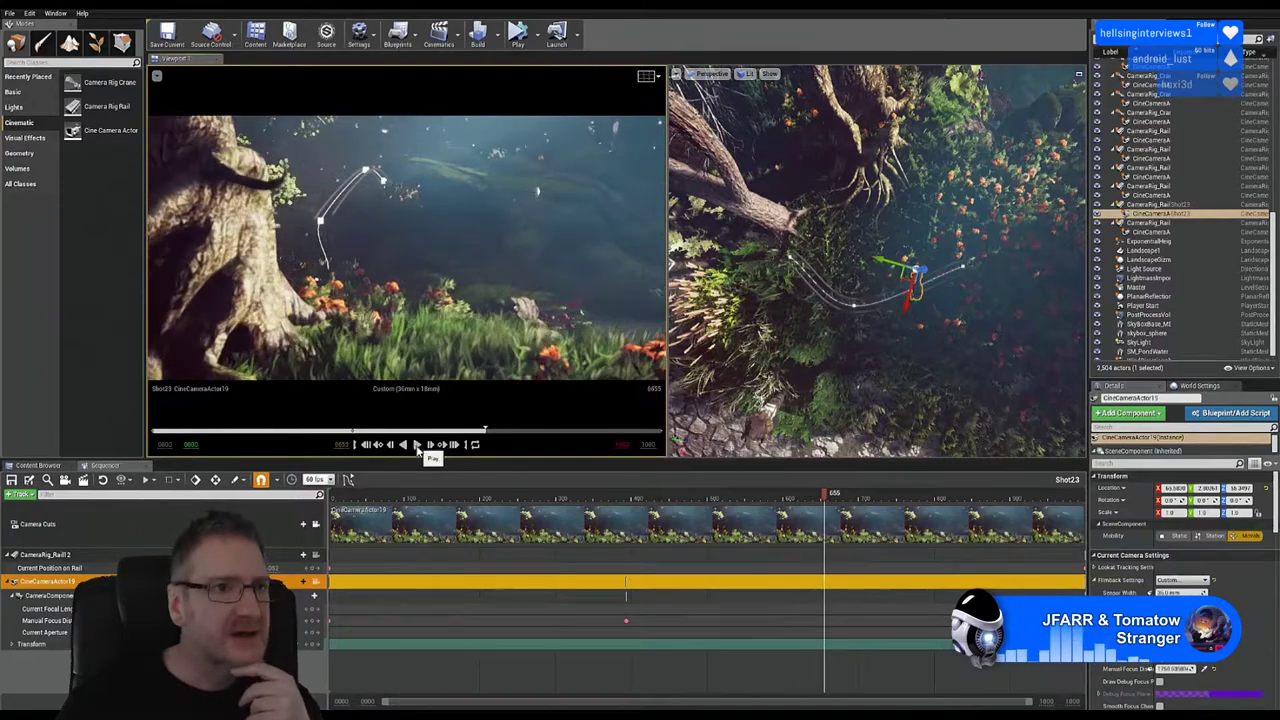
Step: Save the work, open the Shot22 sequence from the Cinematics folder and select its Camera Cuts track
{"action": "left_click", "coordinate": [9, 14]}
{"action": "left_click", "coordinate": [50, 102]}
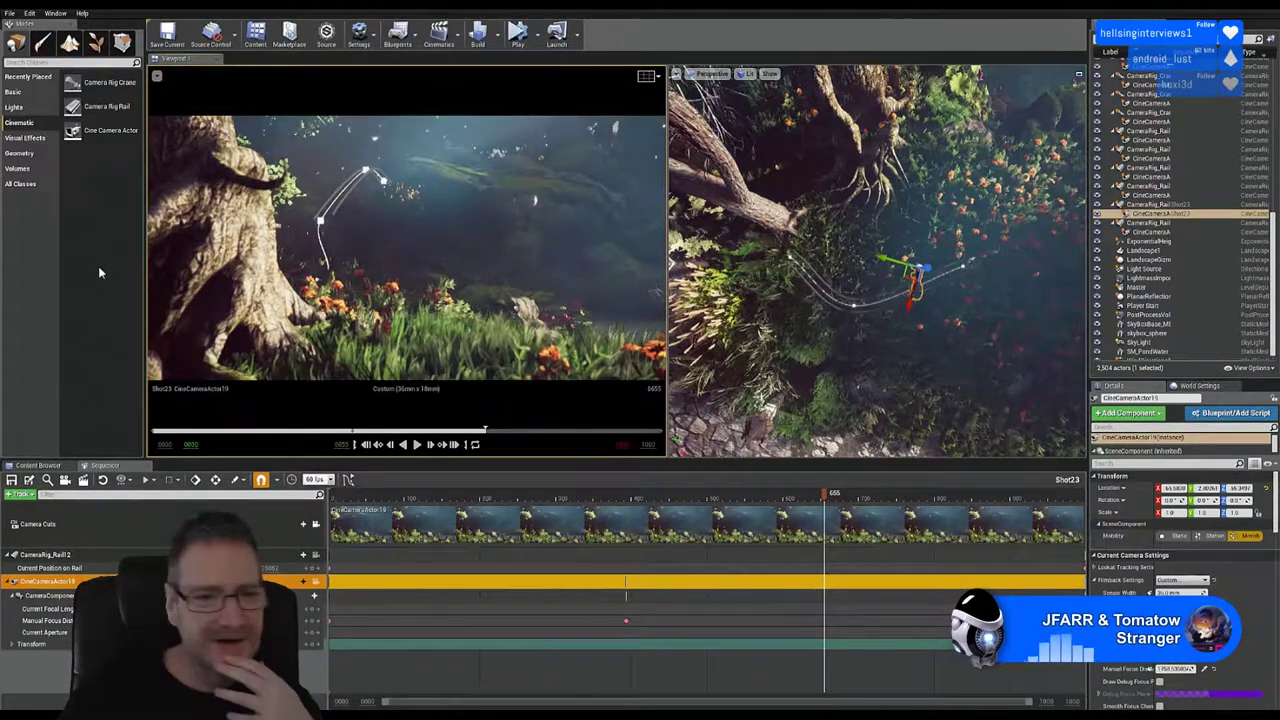
{"action": "left_click", "coordinate": [38, 465]}
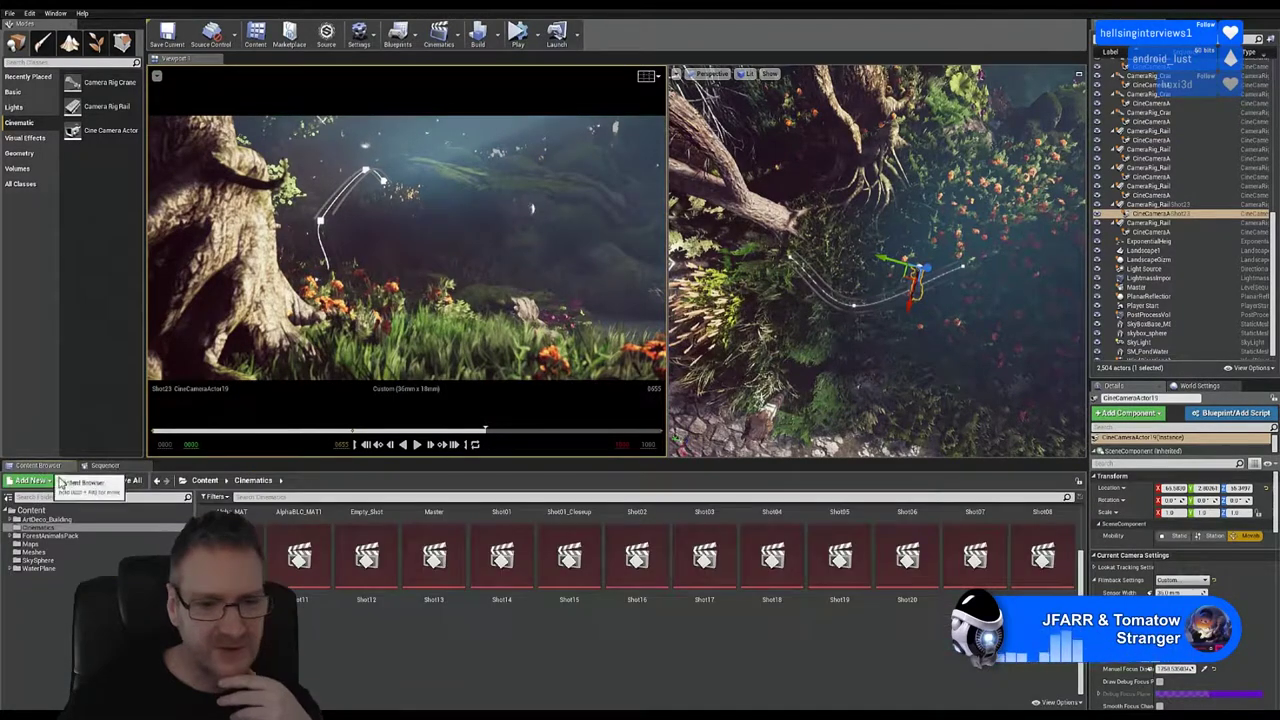
{"action": "double_click", "coordinate": [1041, 563]}
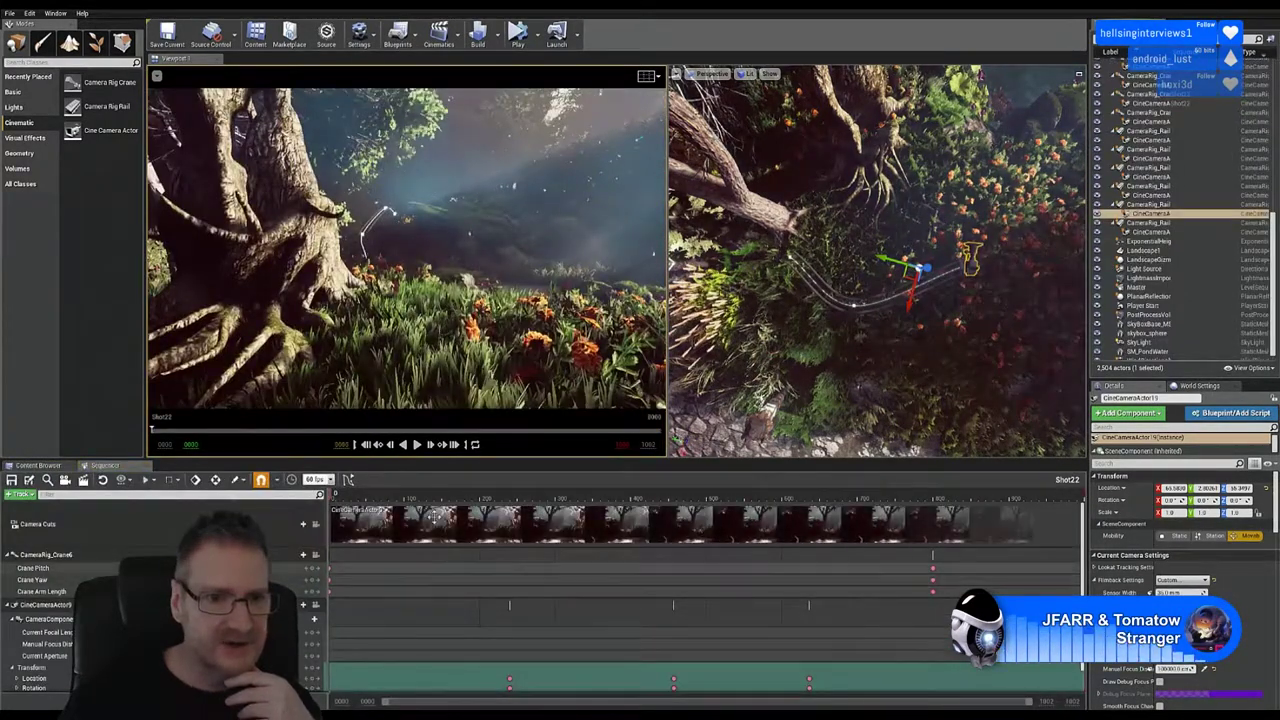
{"action": "left_click", "coordinate": [270, 535]}
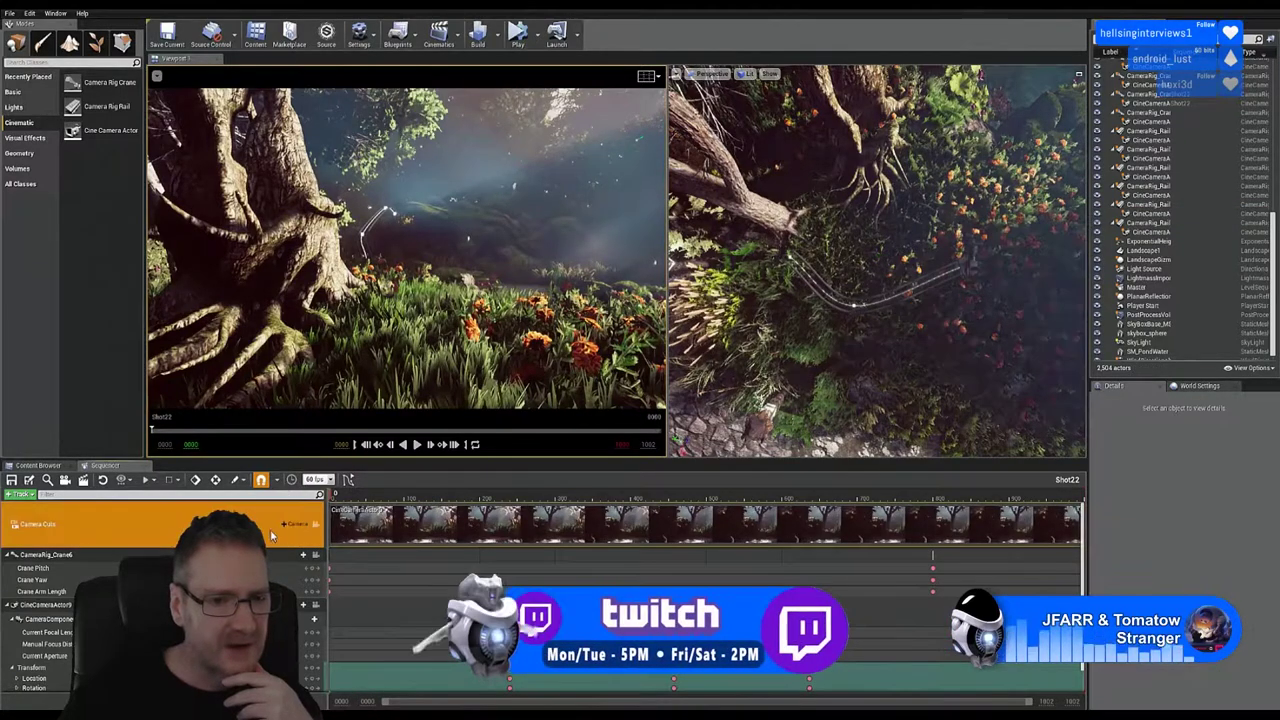
Step: View Shot22 through its camera cuts and key the cine camera's manual focus distance at 3000 cm on frame 477
{"action": "left_click", "coordinate": [316, 525]}
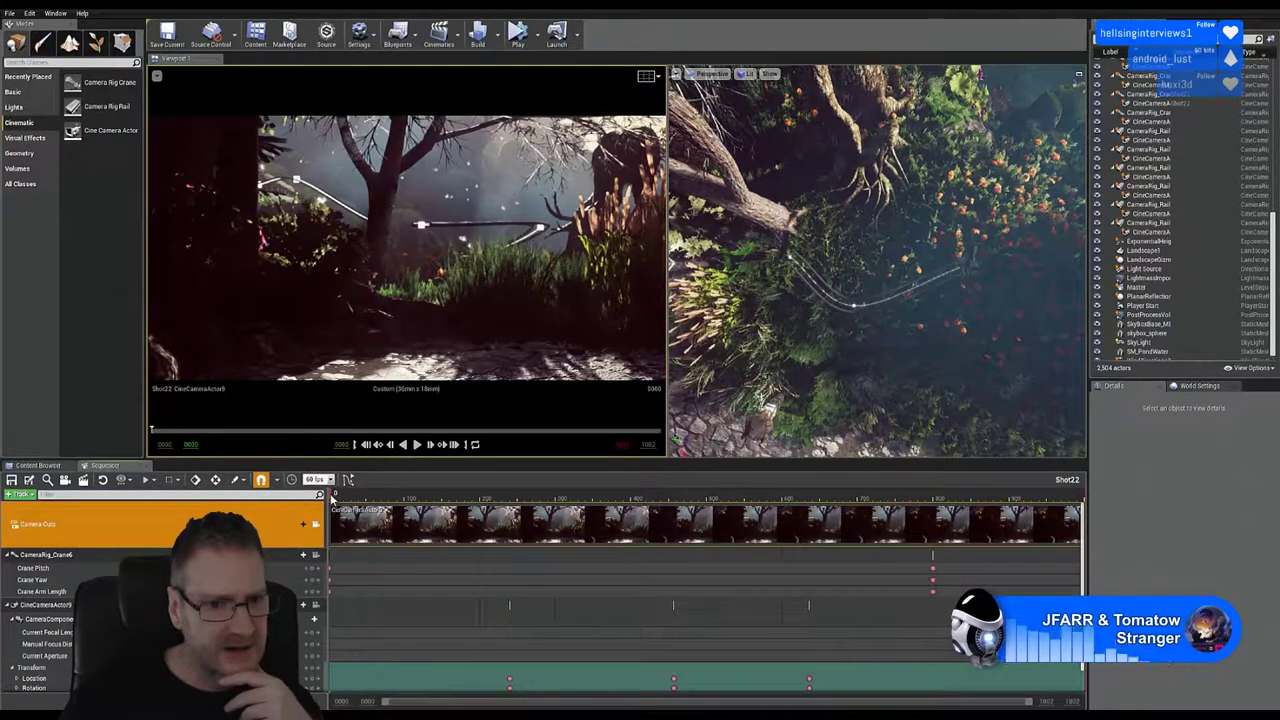
{"action": "left_click_drag", "start_coordinate": [331, 499], "coordinate": [307, 527]}
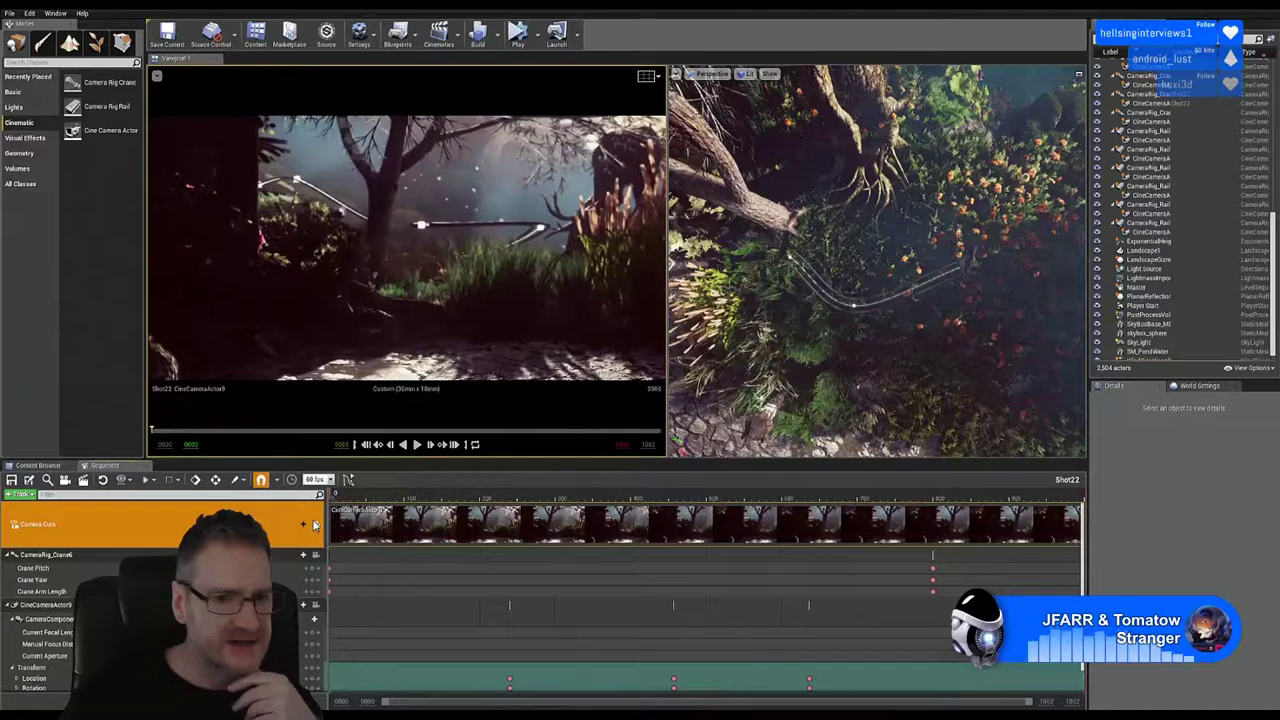
{"action": "left_click", "coordinate": [150, 605]}
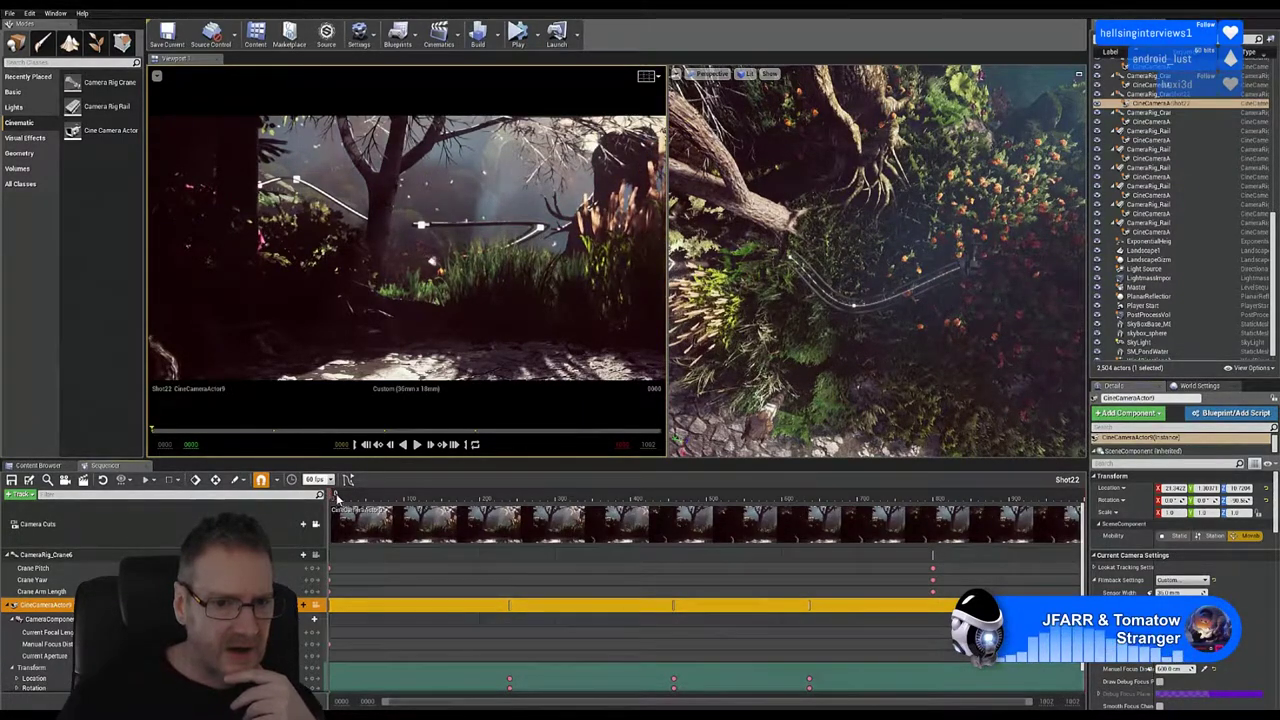
{"action": "left_click_drag", "start_coordinate": [337, 497], "coordinate": [693, 514]}
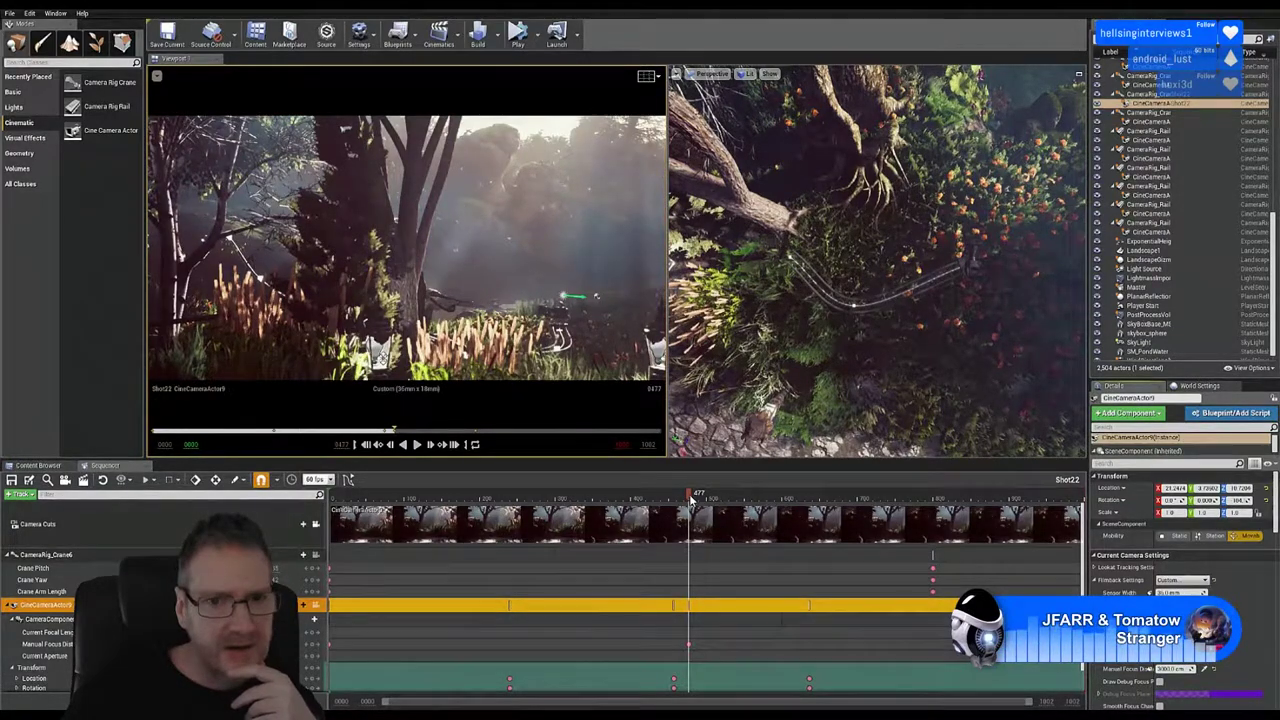
Step: Play Shot22 from its start to check the focus change, and key the manual focus distance at 600 cm on frame 378
{"action": "left_click_drag", "start_coordinate": [698, 500], "coordinate": [325, 561]}
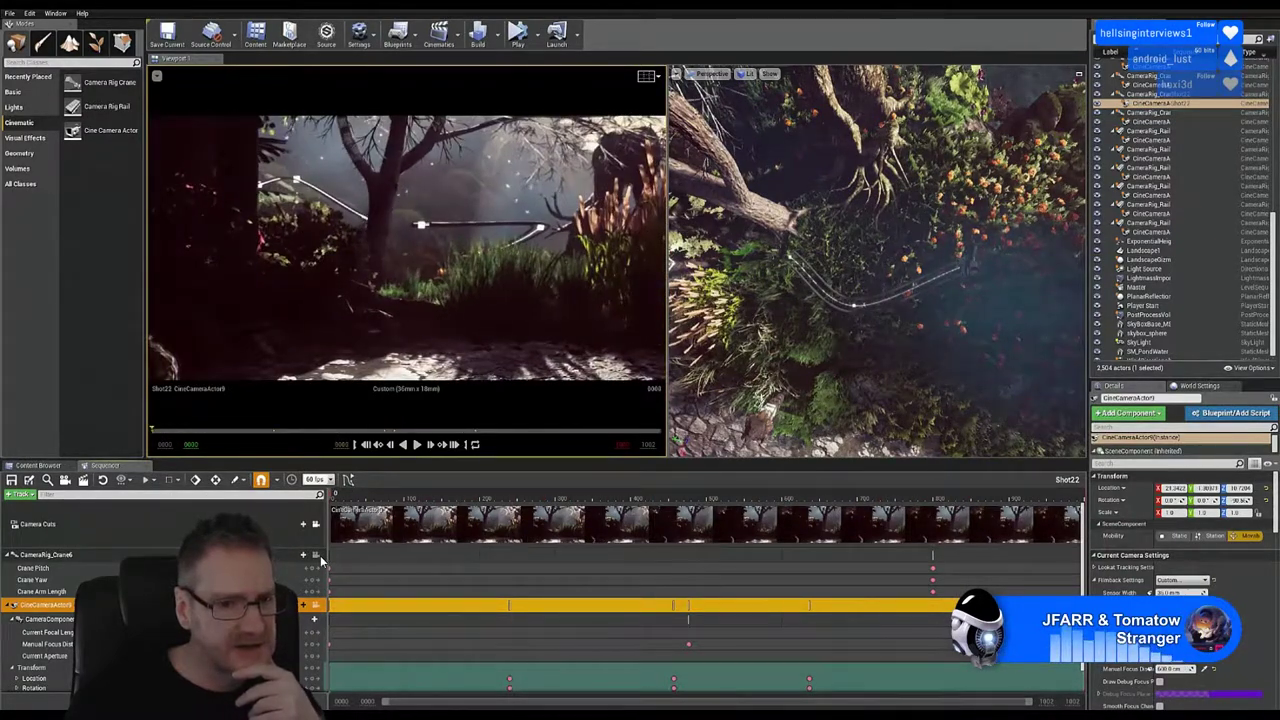
{"action": "left_click_drag", "start_coordinate": [331, 556], "coordinate": [431, 543]}
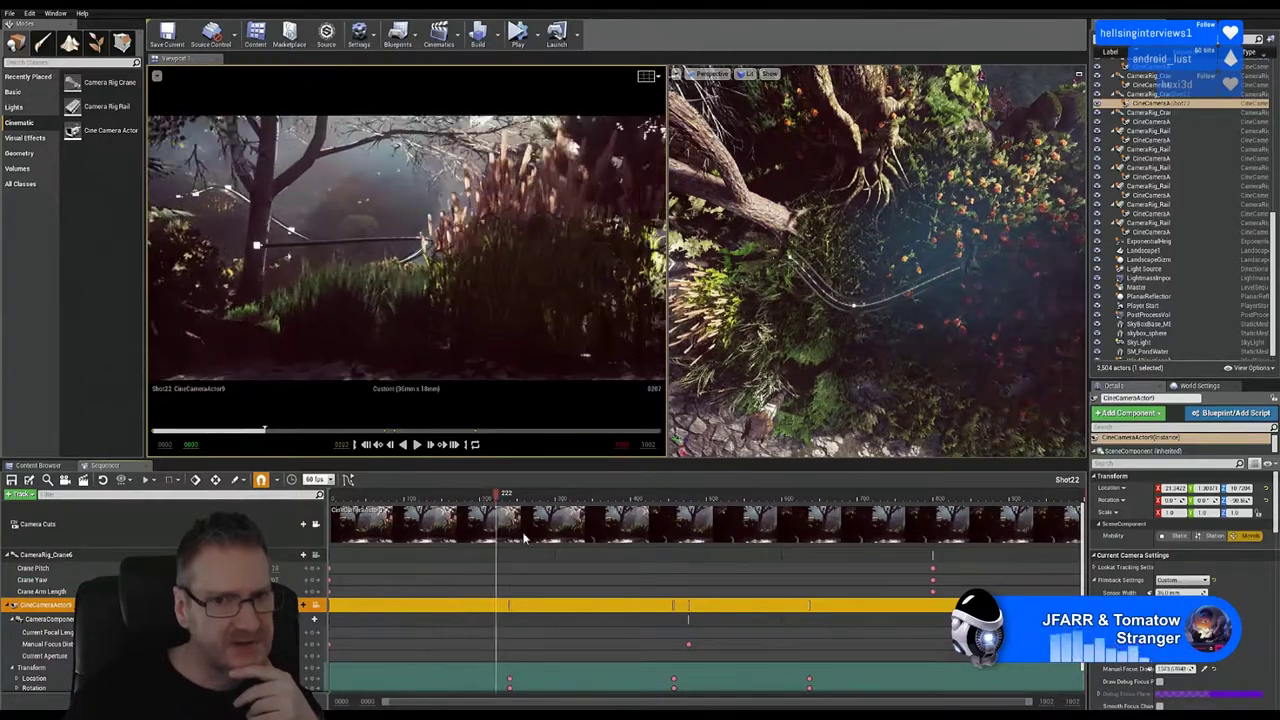
{"action": "left_click_drag", "start_coordinate": [568, 528], "coordinate": [598, 523]}
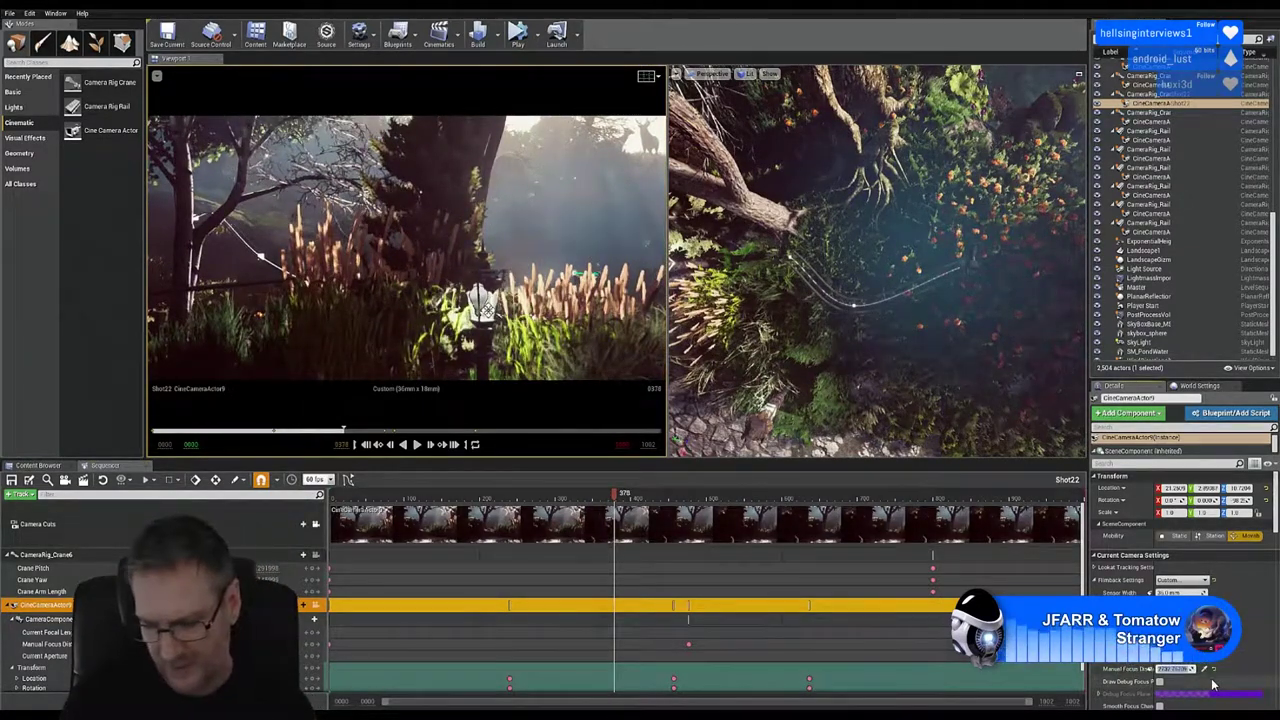
{"action": "left_click", "coordinate": [1152, 676]}
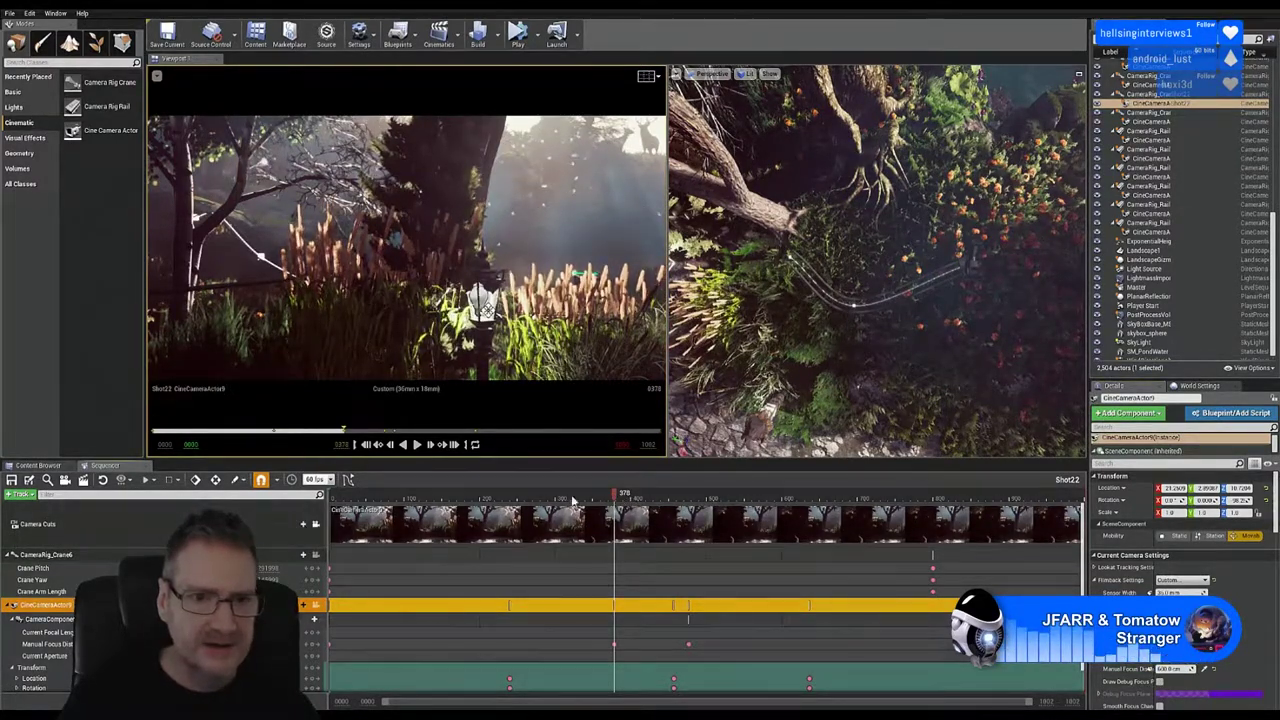
Step: Scrub and play through Shot22 to review the camera move and focus change, and save all levels and assets
{"action": "left_click_drag", "start_coordinate": [573, 500], "coordinate": [458, 508]}
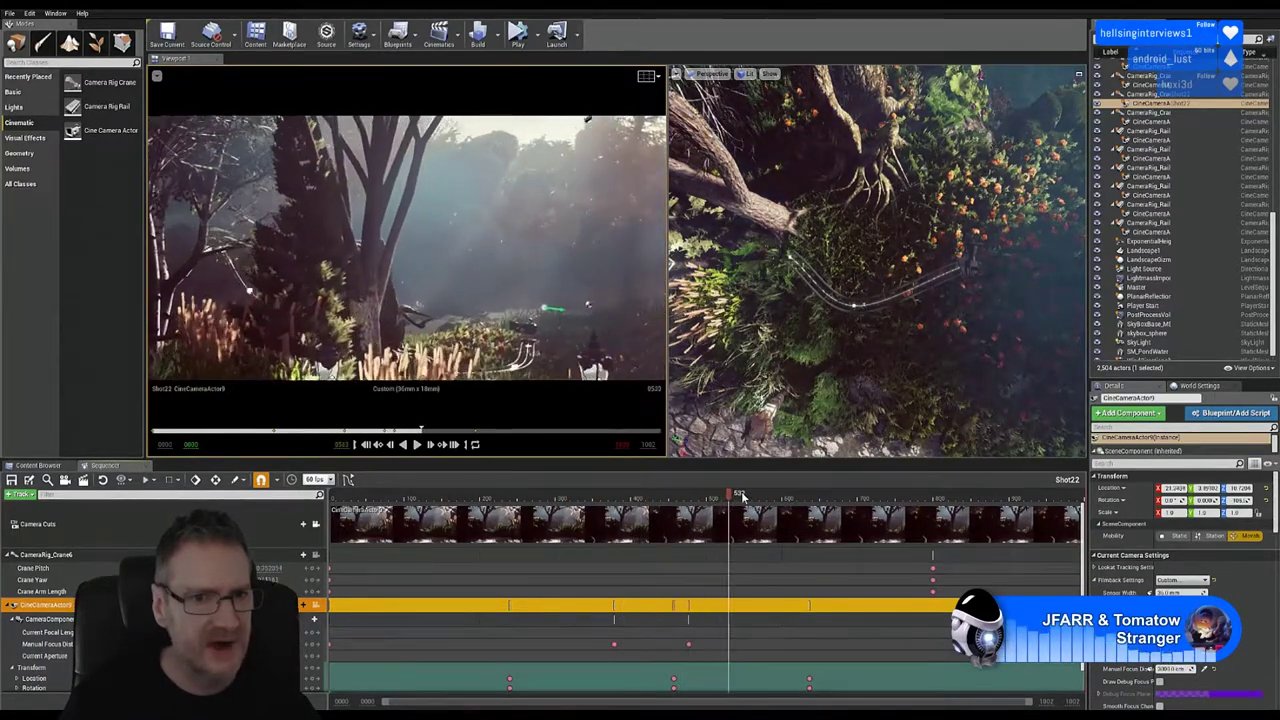
{"action": "left_click_drag", "start_coordinate": [743, 496], "coordinate": [868, 491]}
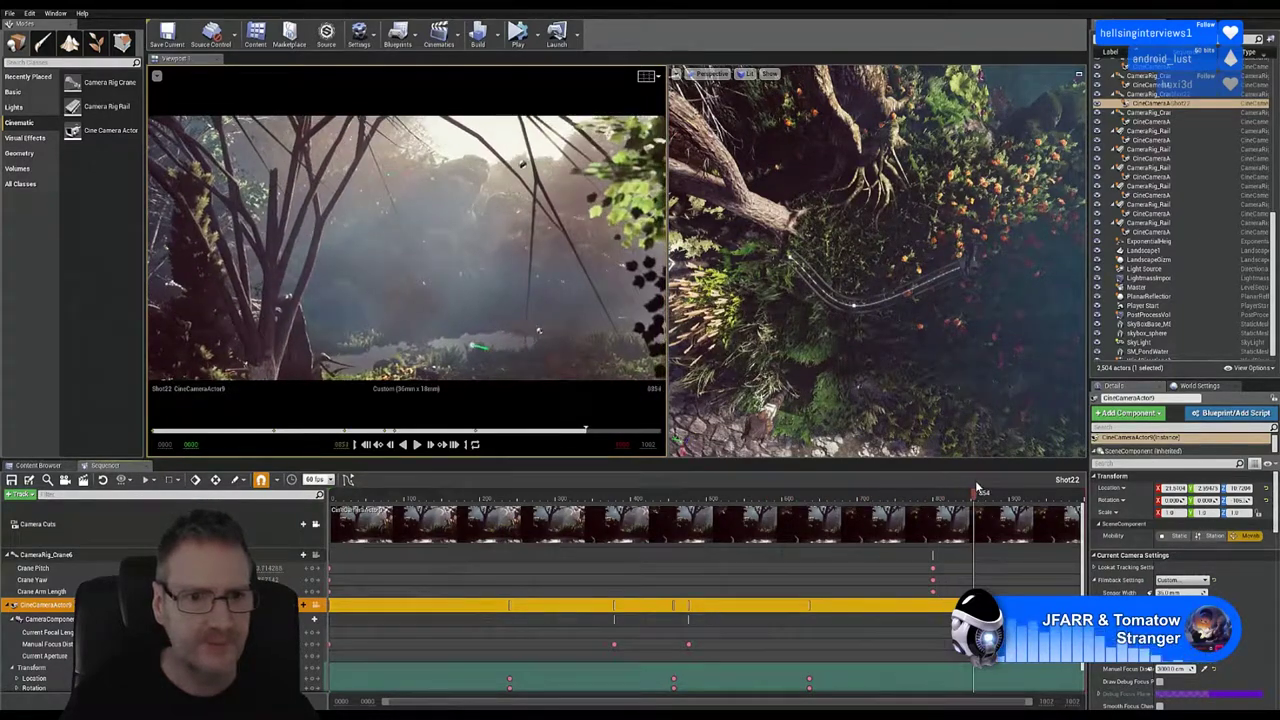
{"action": "left_click_drag", "start_coordinate": [977, 487], "coordinate": [321, 523]}
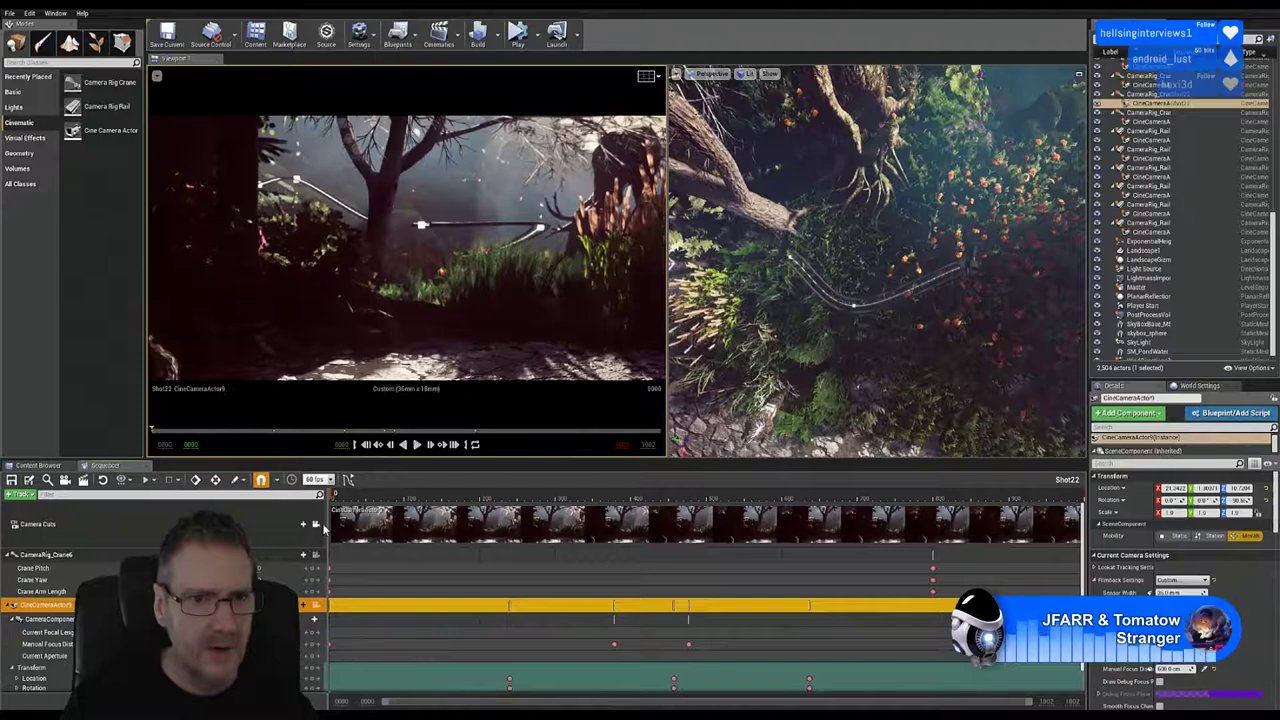
{"action": "key", "text": "space"}
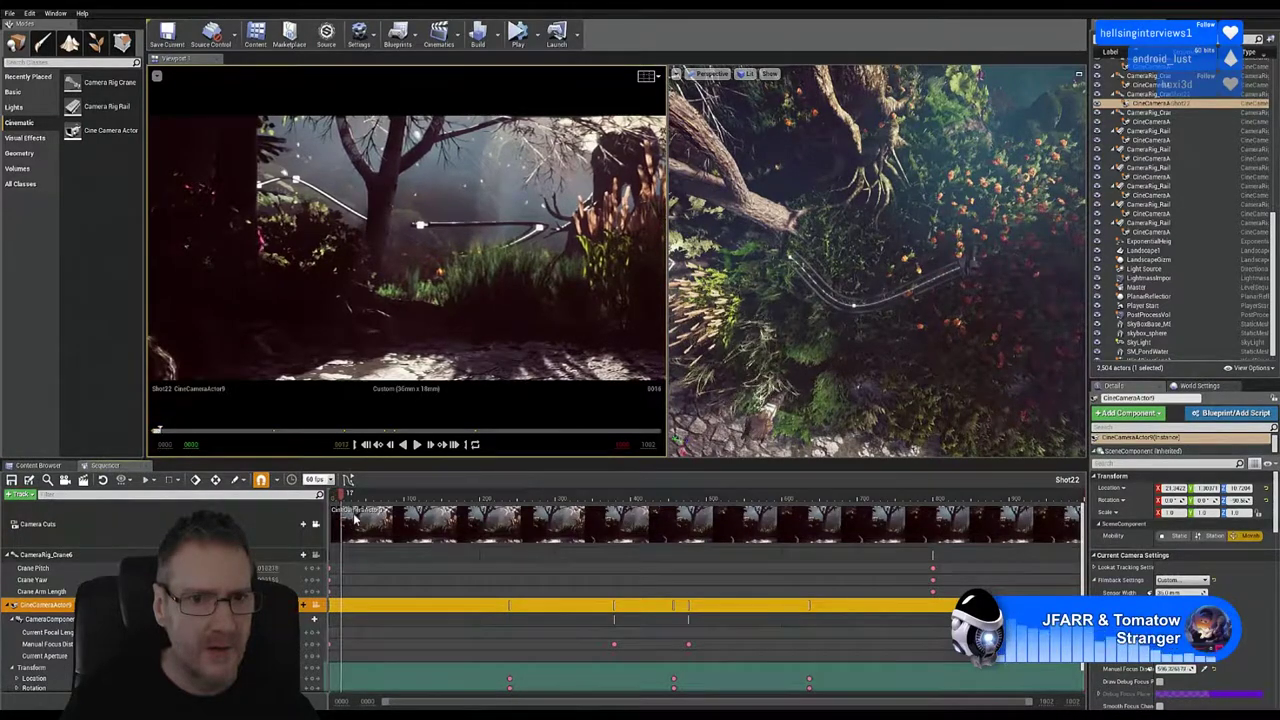
{"action": "left_click_drag", "start_coordinate": [390, 511], "coordinate": [897, 479]}
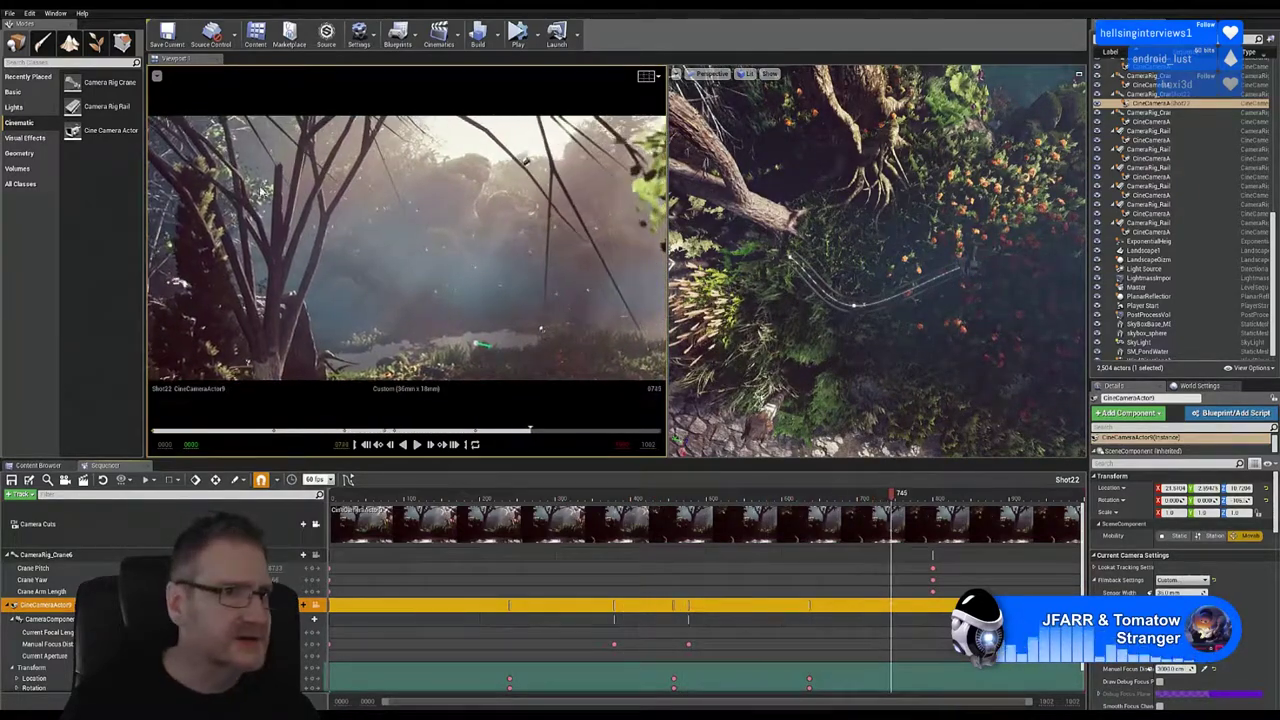
{"action": "left_click", "coordinate": [7, 18]}
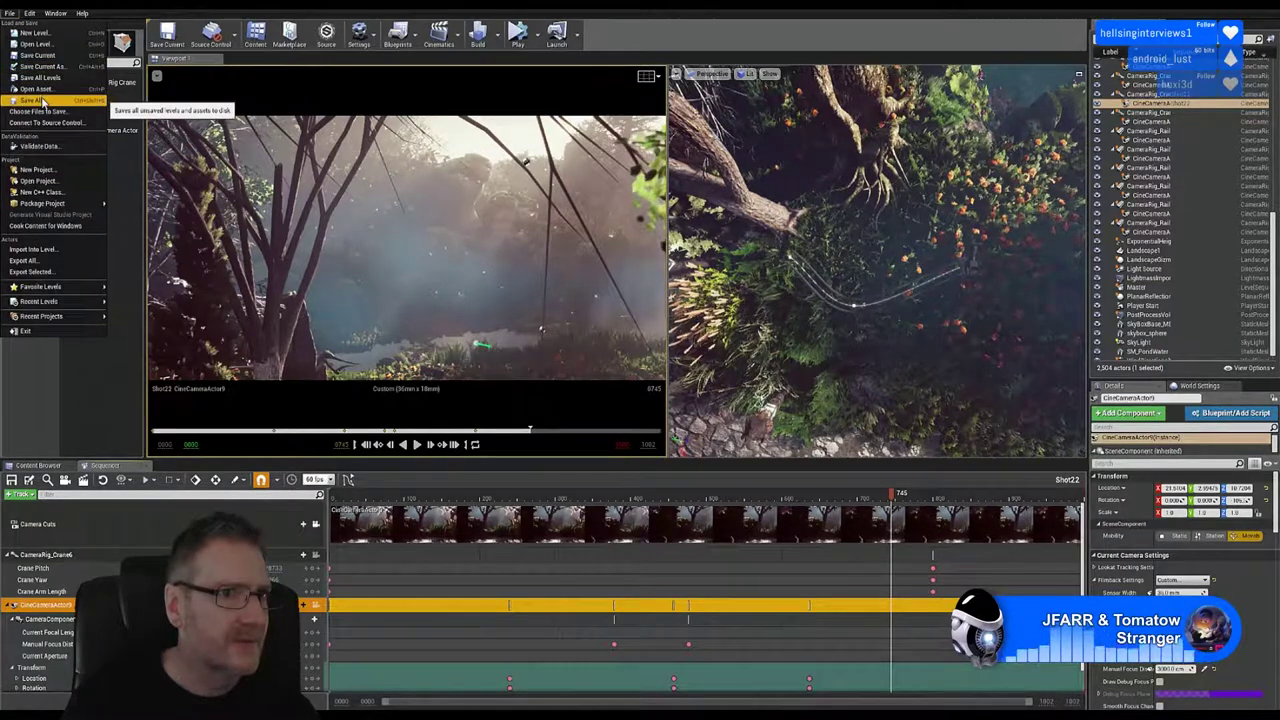
{"action": "left_click", "coordinate": [45, 103]}
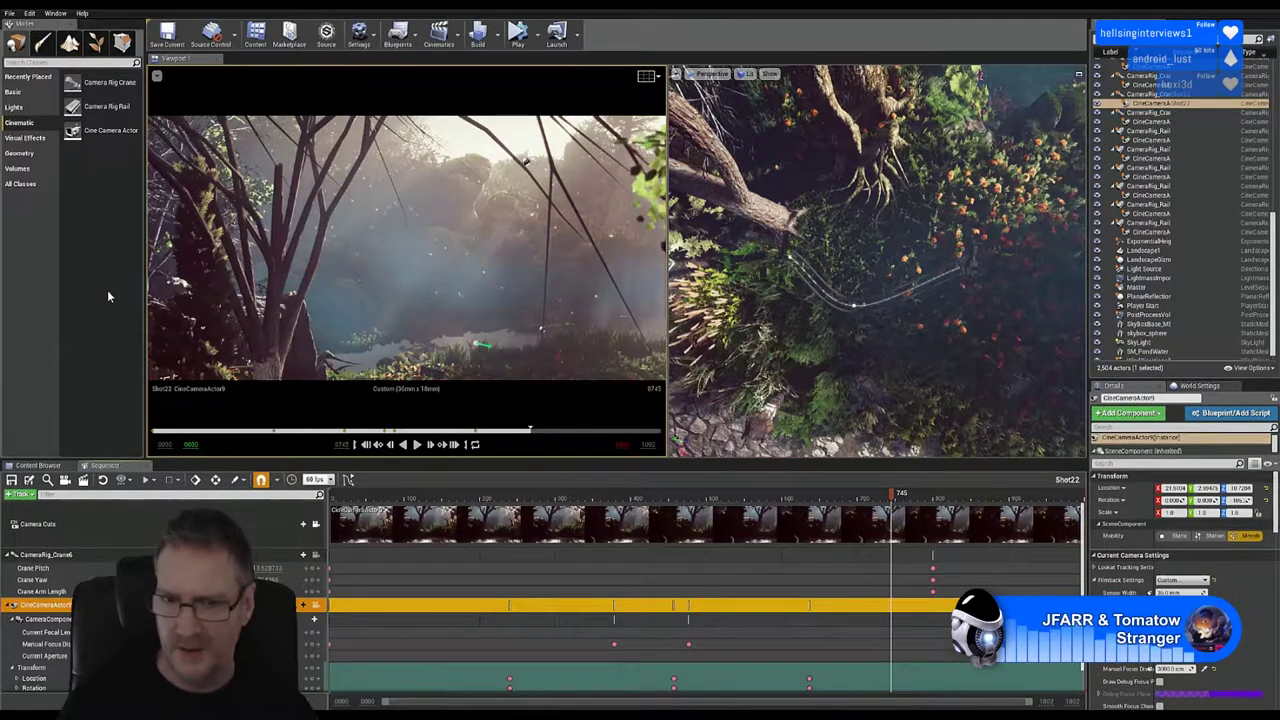
Step: Find the Empty_Shot sequence in the Cinematics folder and open its asset actions
{"action": "left_click", "coordinate": [40, 466]}
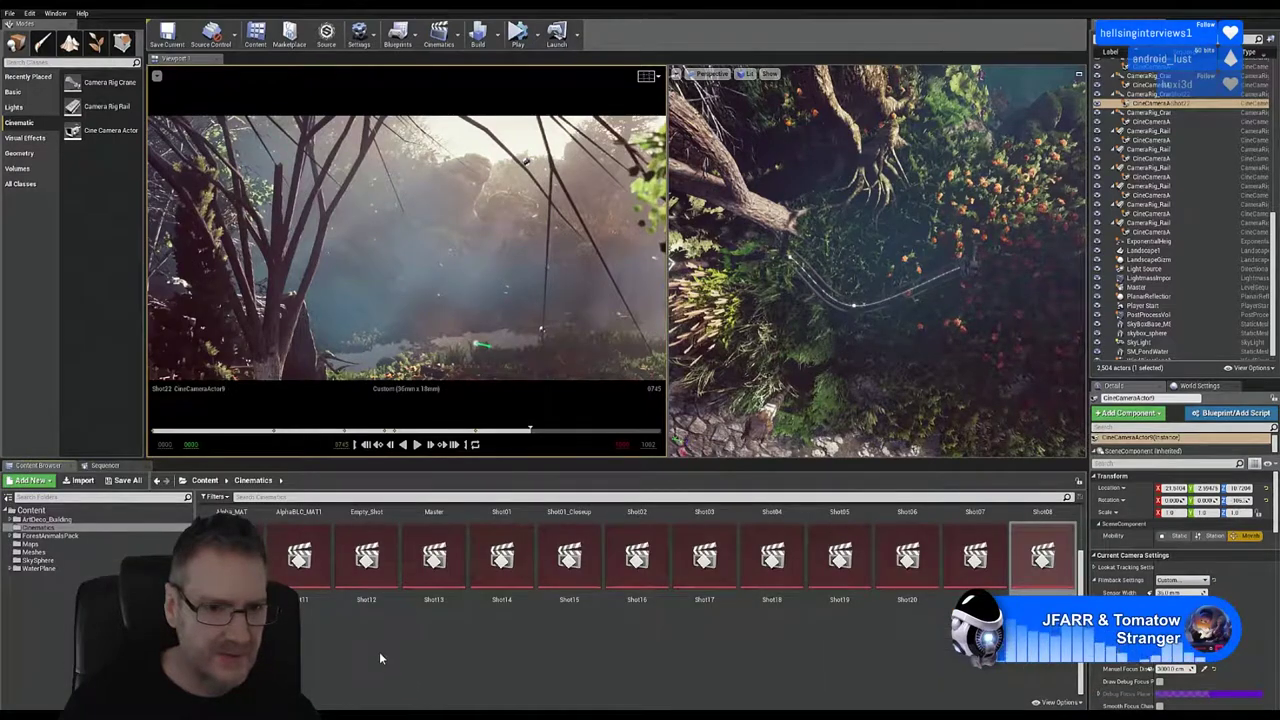
{"action": "scroll", "coordinate": [380, 650], "scroll_direction": "up", "scroll_amount": 2}
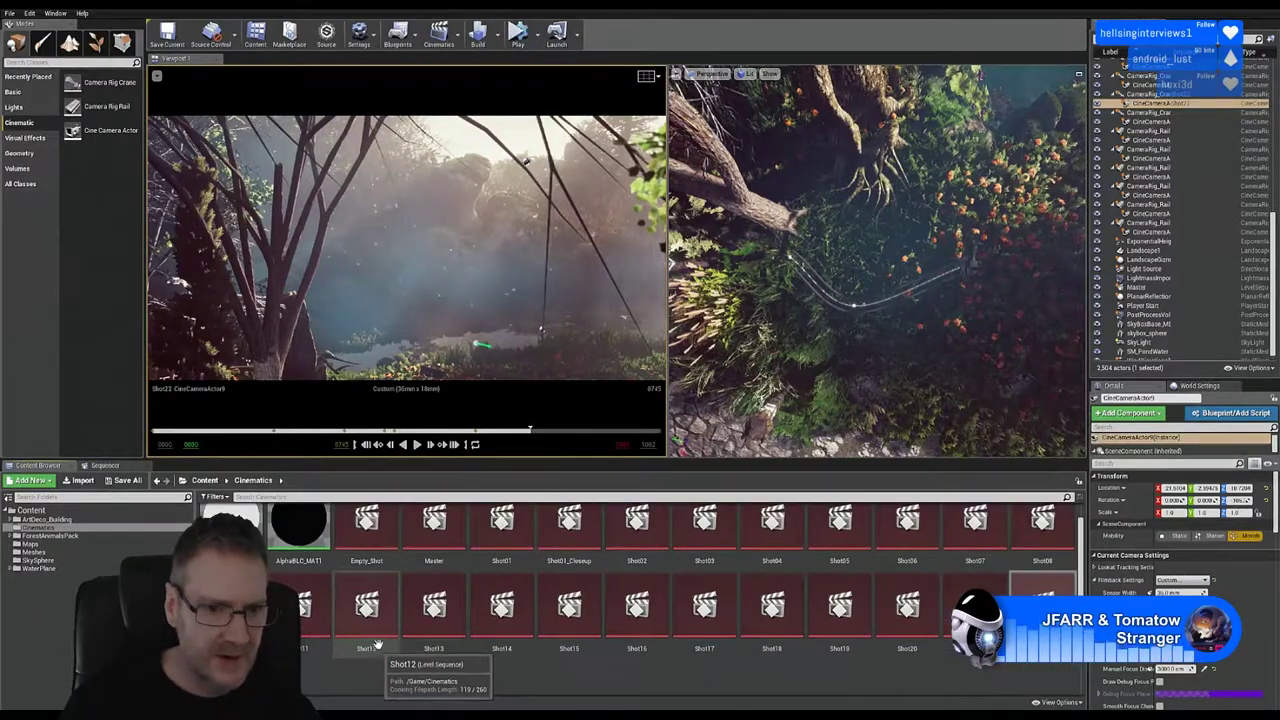
{"action": "right_click", "coordinate": [367, 542]}
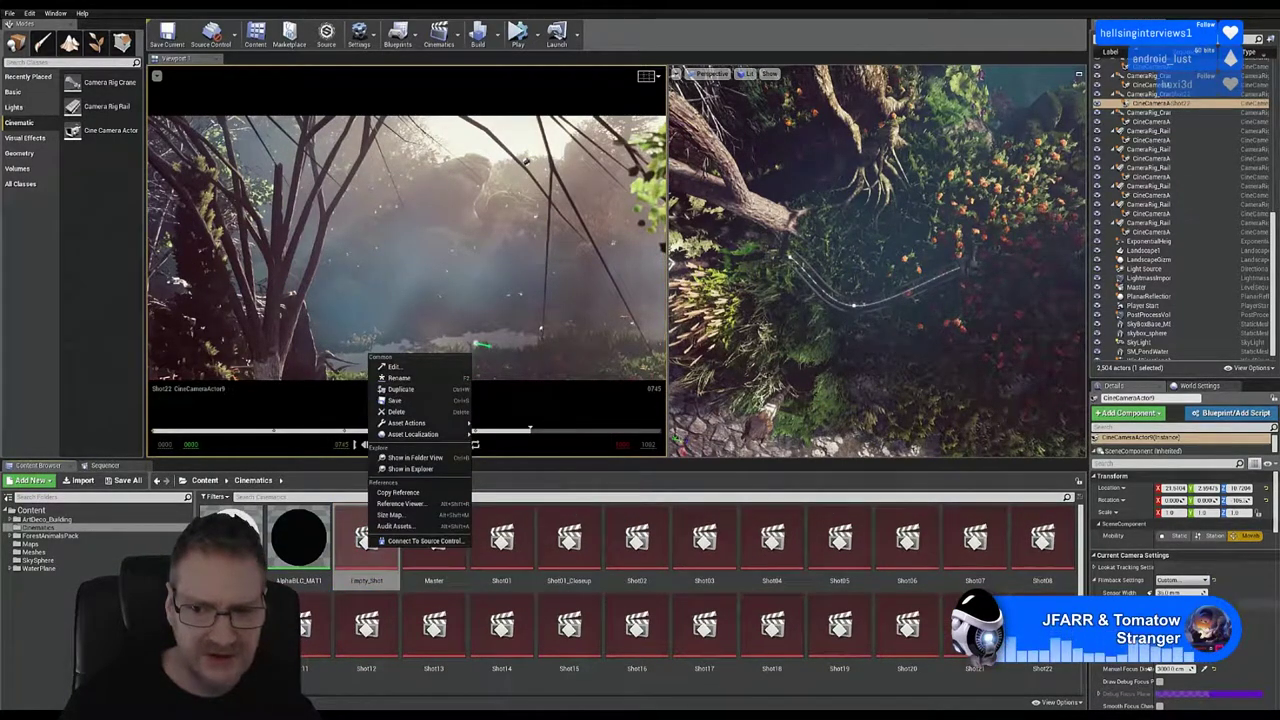
Step: Duplicate the Empty_Shot sequence in the Cinematics folder, name the copy Shot24 and open it
{"action": "mouse_move", "coordinate": [1079, 590]}
{"action": "left_mouse_down"}
{"action": "mouse_move", "coordinate": [1079, 635]}
{"action": "mouse_move", "coordinate": [1075, 582]}
{"action": "left_mouse_up"}
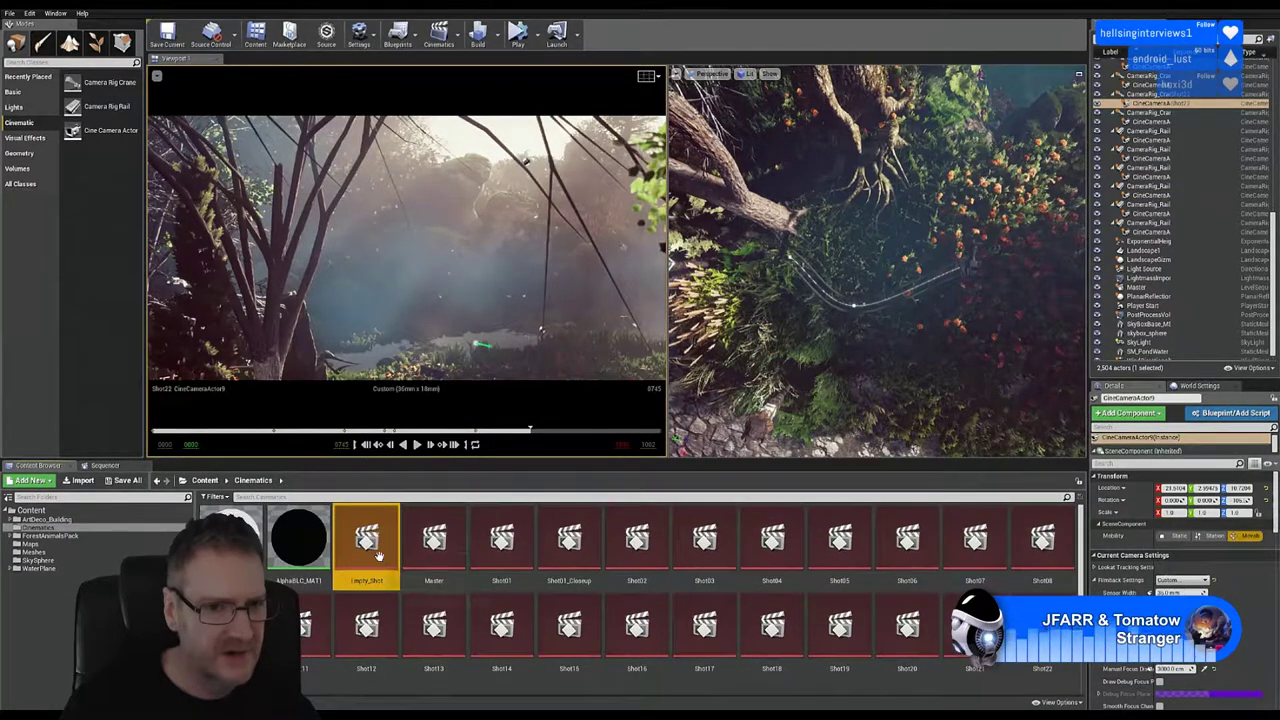
{"action": "right_click", "coordinate": [372, 545]}
{"action": "left_click", "coordinate": [410, 389]}
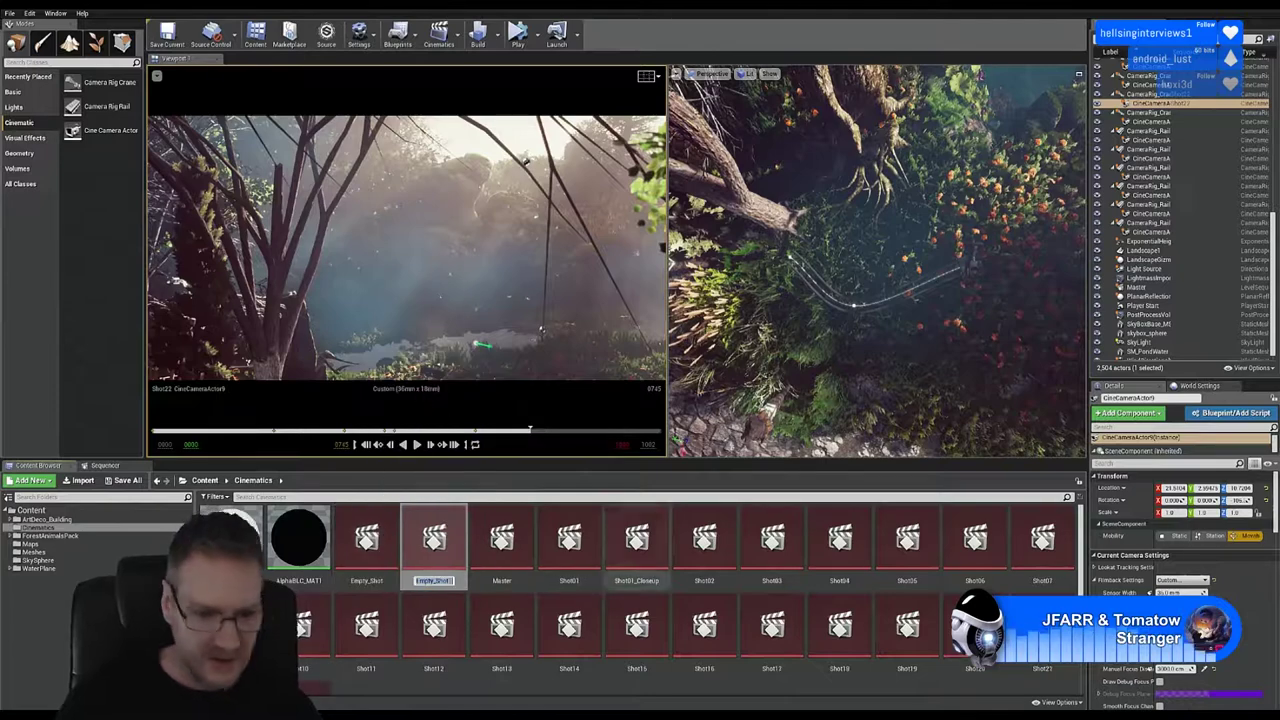
{"action": "type", "text": "Sh"}
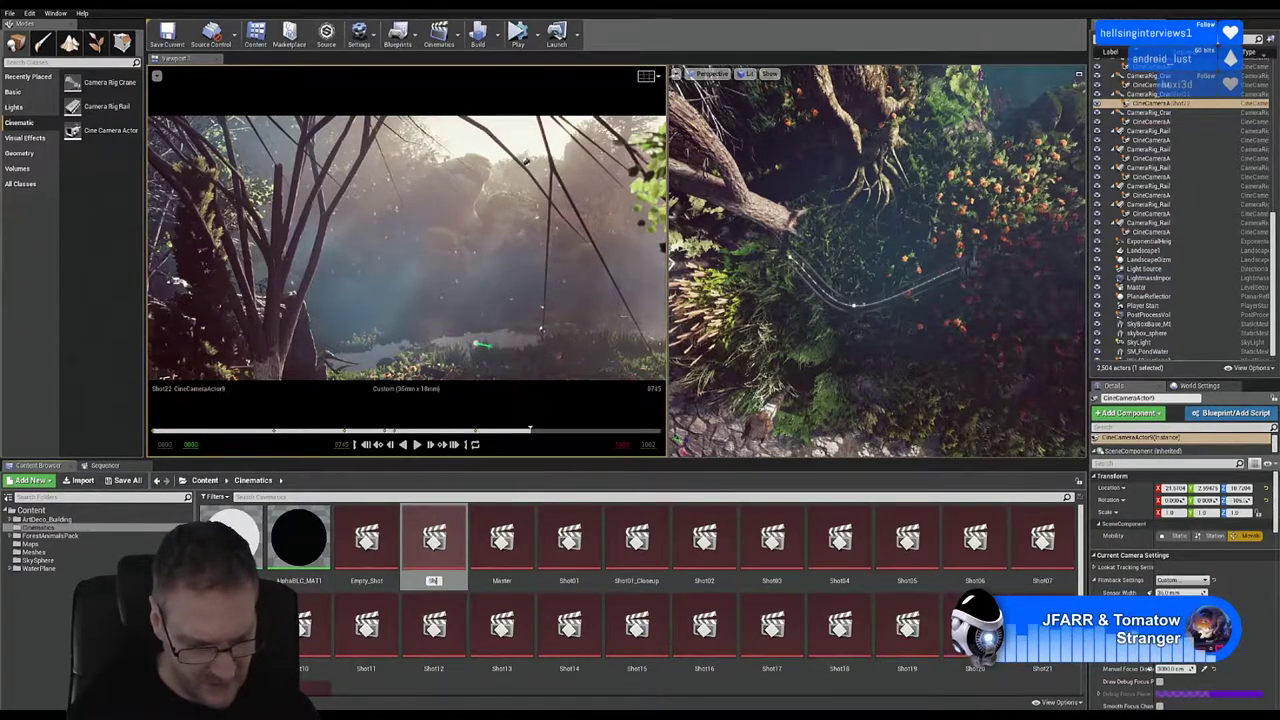
{"action": "type", "text": "ot24"}
{"action": "key", "text": "Return"}
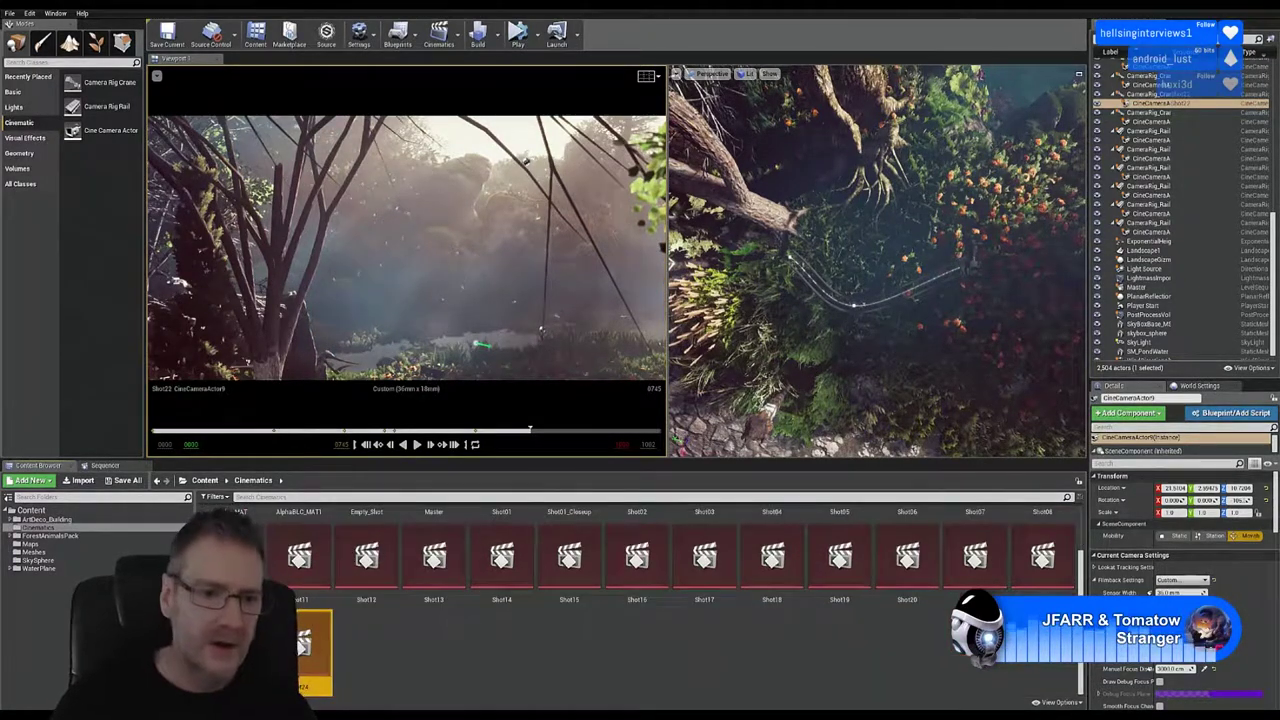
{"action": "double_click", "coordinate": [305, 645]}
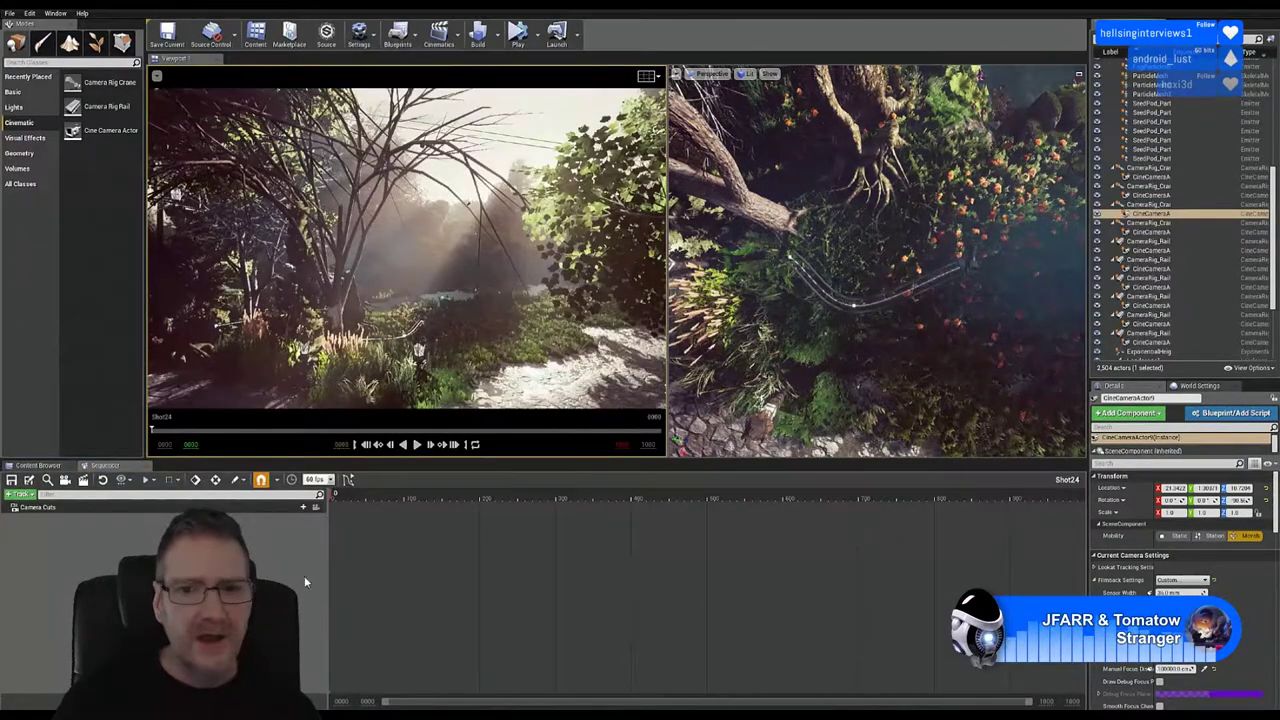
Step: Examine the flower meadow and the misty background beyond it from several angles for a possible Shot24 composition
{"action": "right_click_drag", "start_coordinate": [824, 309], "coordinate": [1040, 250]}
{"action": "right_click_drag", "start_coordinate": [677, 140], "coordinate": [859, 243]}
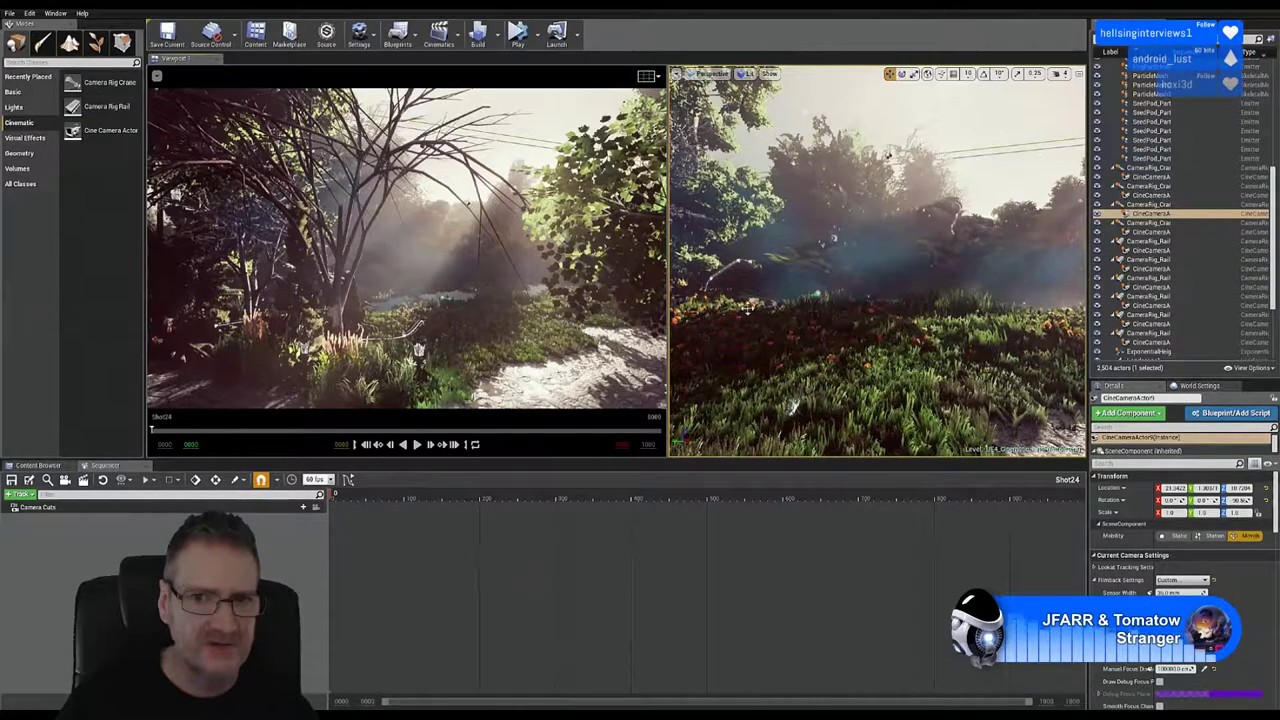
{"action": "right_click_drag", "start_coordinate": [960, 340], "coordinate": [830, 318]}
{"action": "right_click_drag", "start_coordinate": [940, 314], "coordinate": [957, 337]}
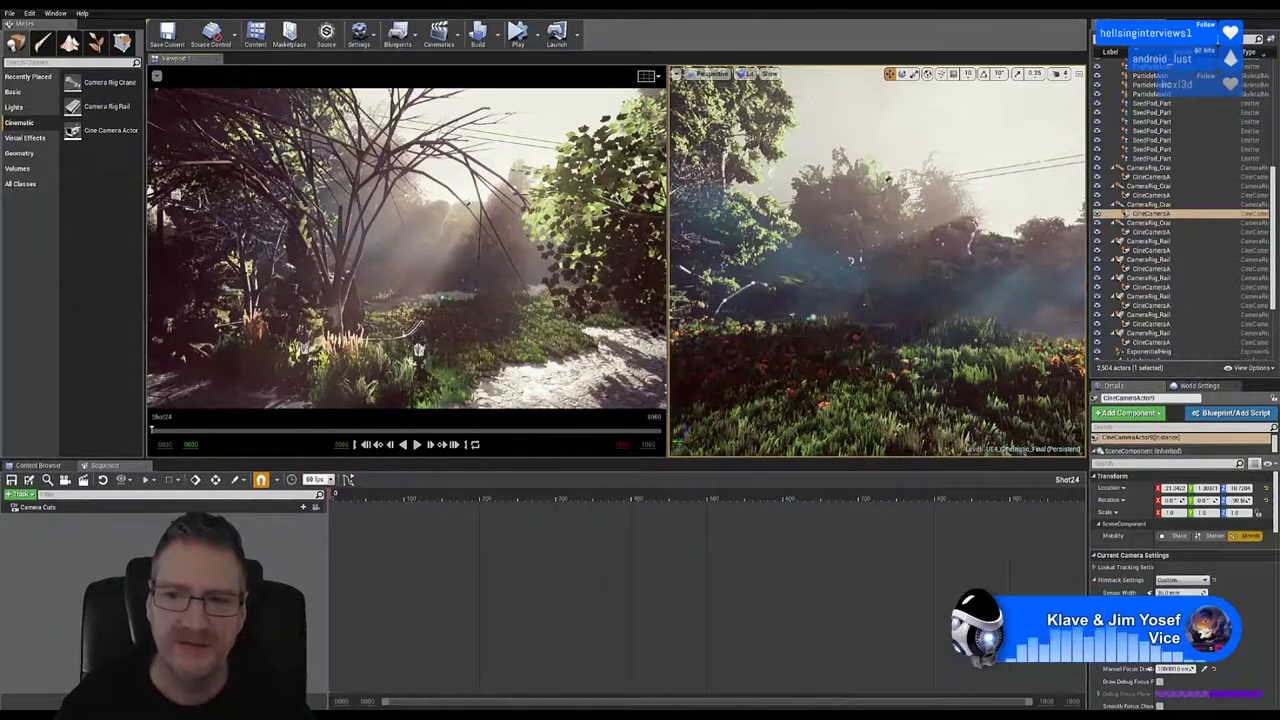
{"action": "right_click_drag", "start_coordinate": [877, 262], "coordinate": [871, 244]}
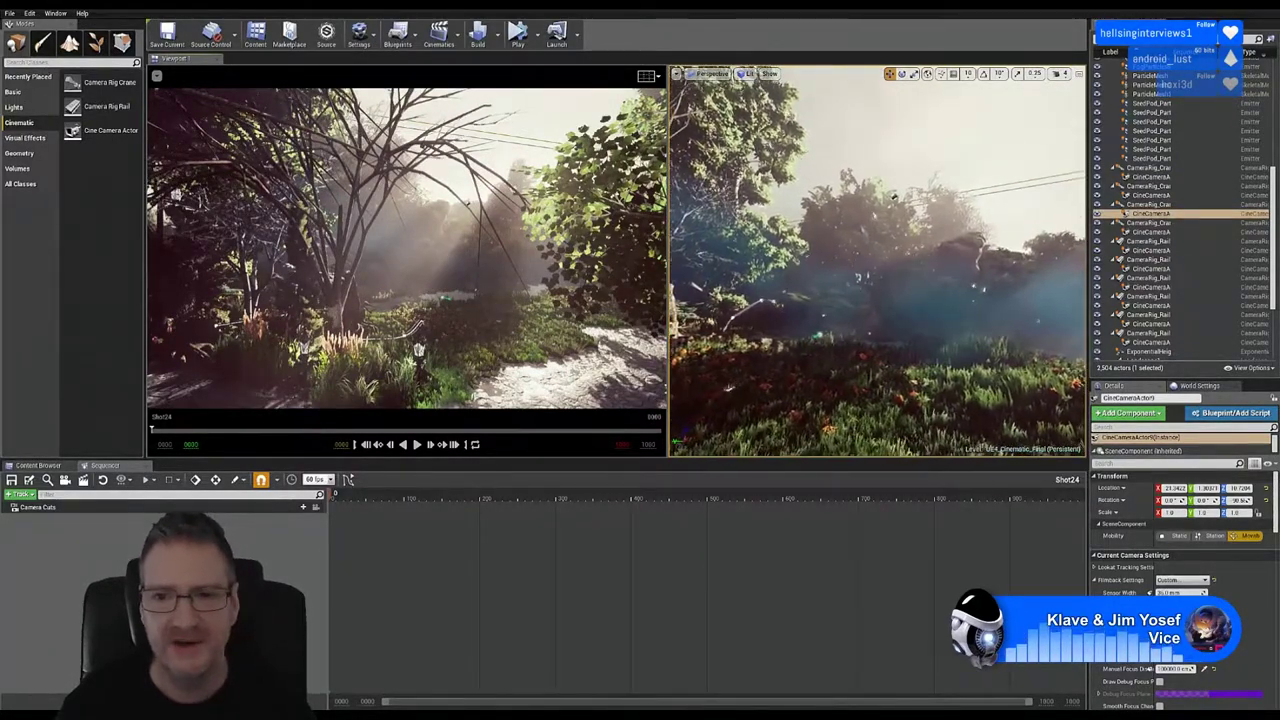
{"action": "key", "text": "d"}
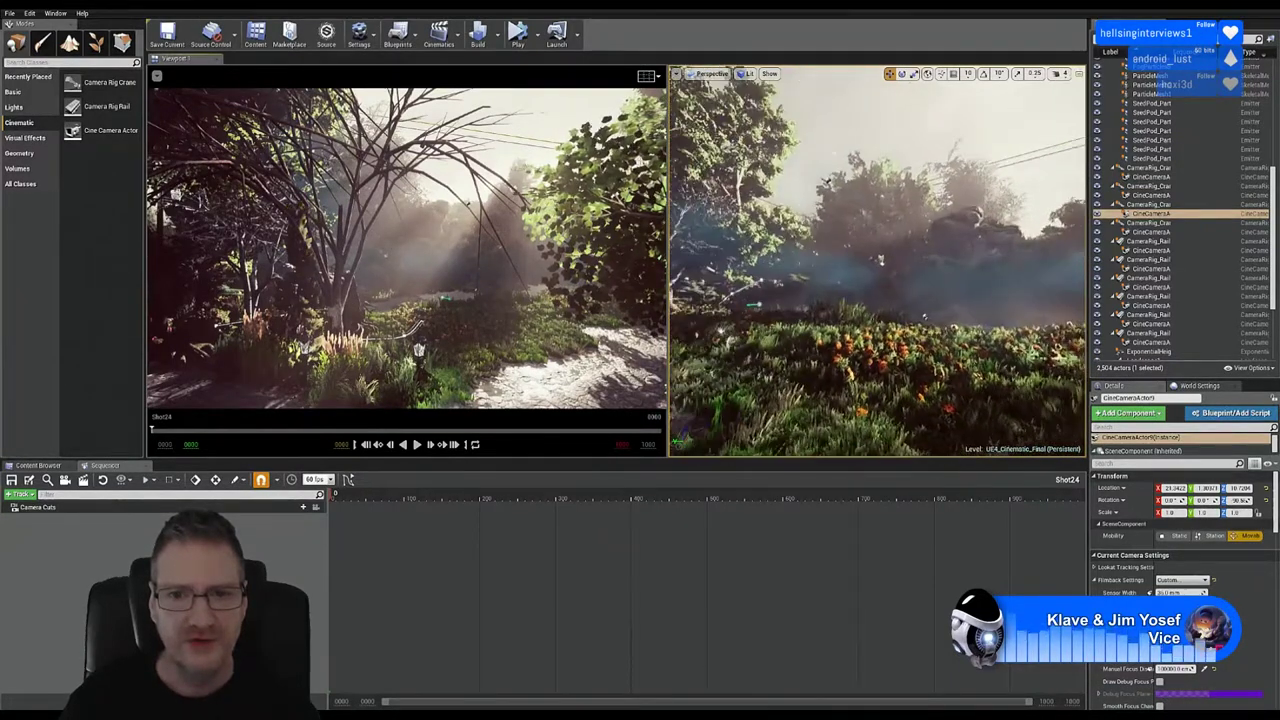
{"action": "right_click_drag", "start_coordinate": [884, 262], "coordinate": [850, 262]}
{"action": "key", "text": "w"}
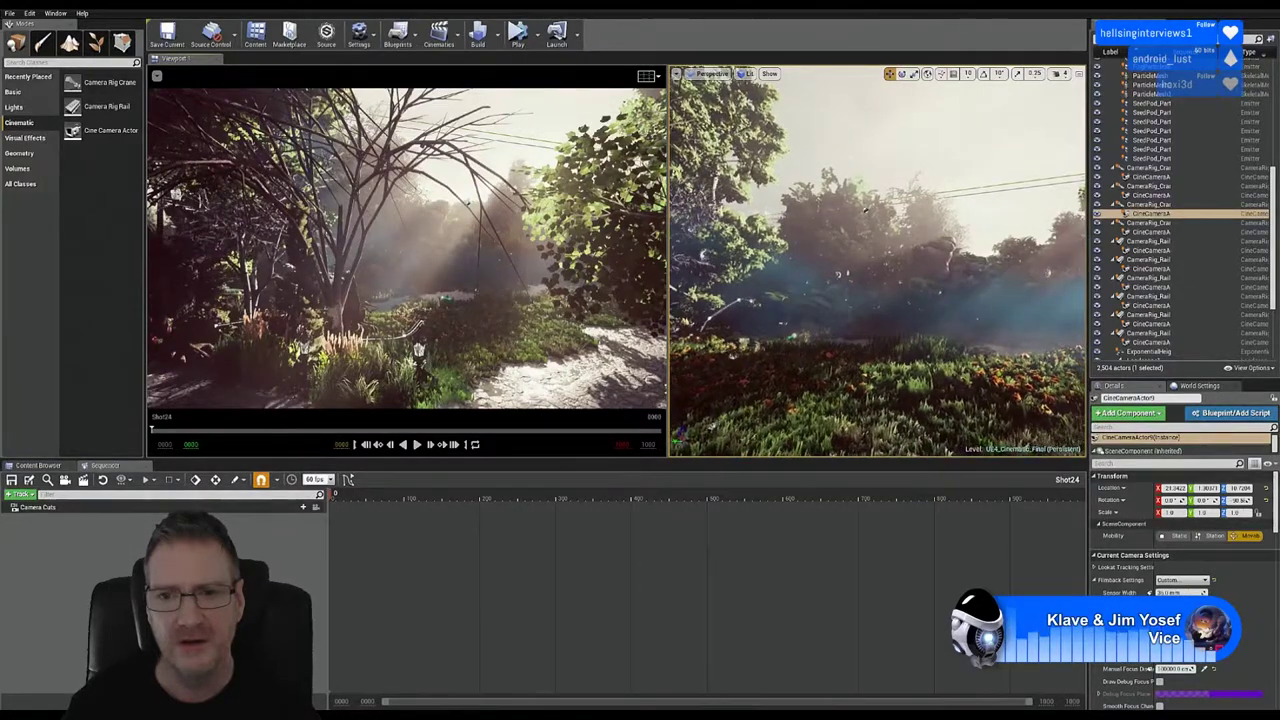
{"action": "mouse_move", "coordinate": [876, 262]}
{"action": "right_mouse_down"}
{"action": "mouse_move", "coordinate": [956, 262]}
{"action": "mouse_move", "coordinate": [860, 262]}
{"action": "right_mouse_up"}
{"action": "right_click_drag", "start_coordinate": [939, 365], "coordinate": [944, 365]}
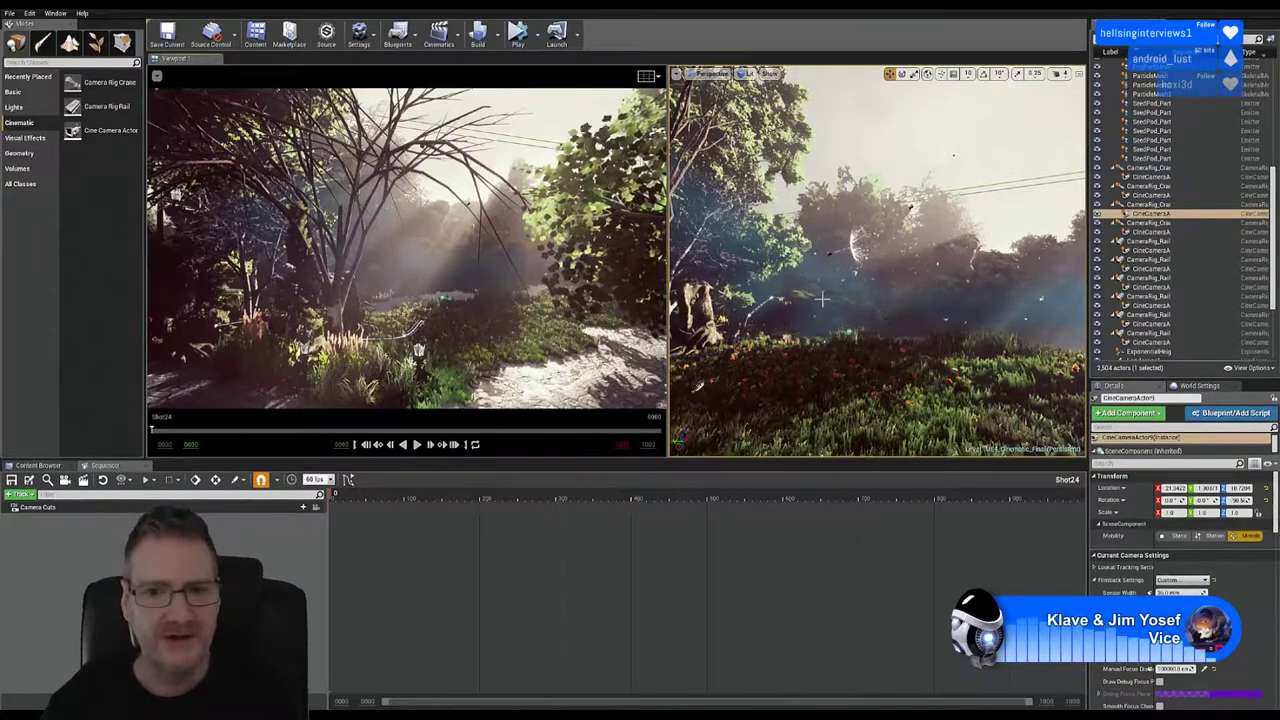
Step: Place a Camera Rig Rail on the stone path beside the meadow
{"action": "right_click_drag", "start_coordinate": [822, 299], "coordinate": [920, 375]}
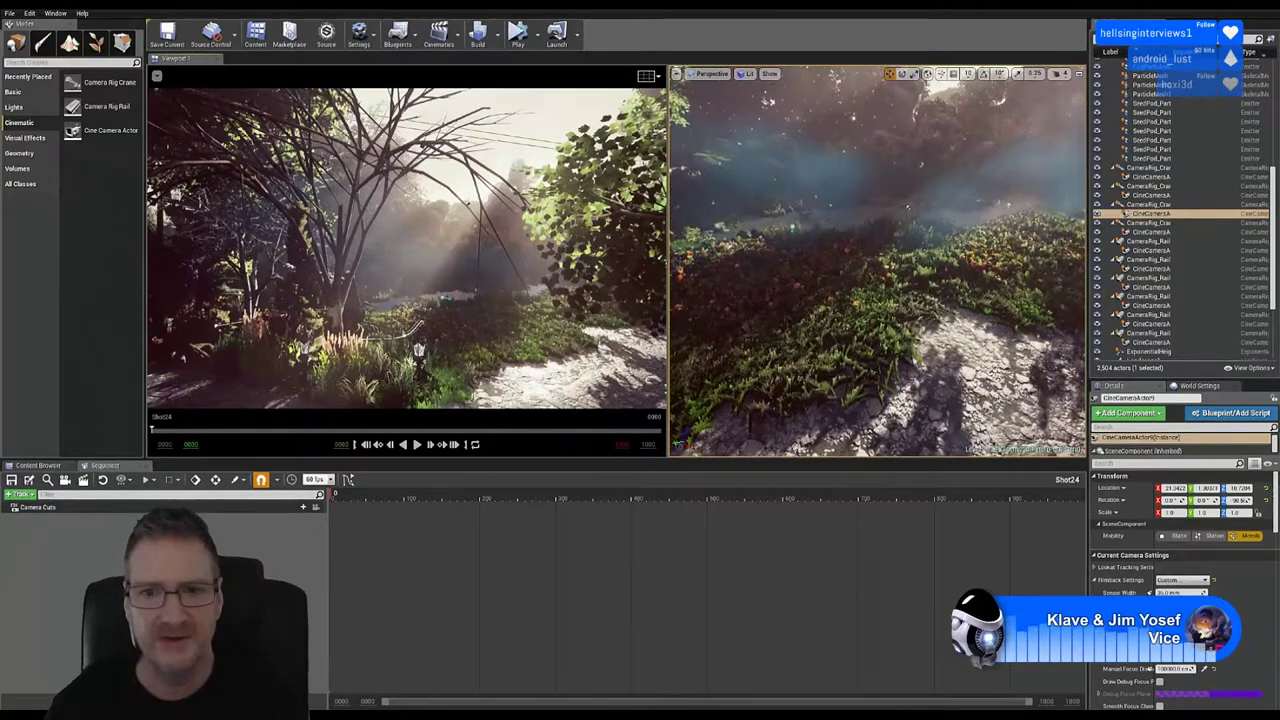
{"action": "right_click_drag", "start_coordinate": [788, 408], "coordinate": [871, 289]}
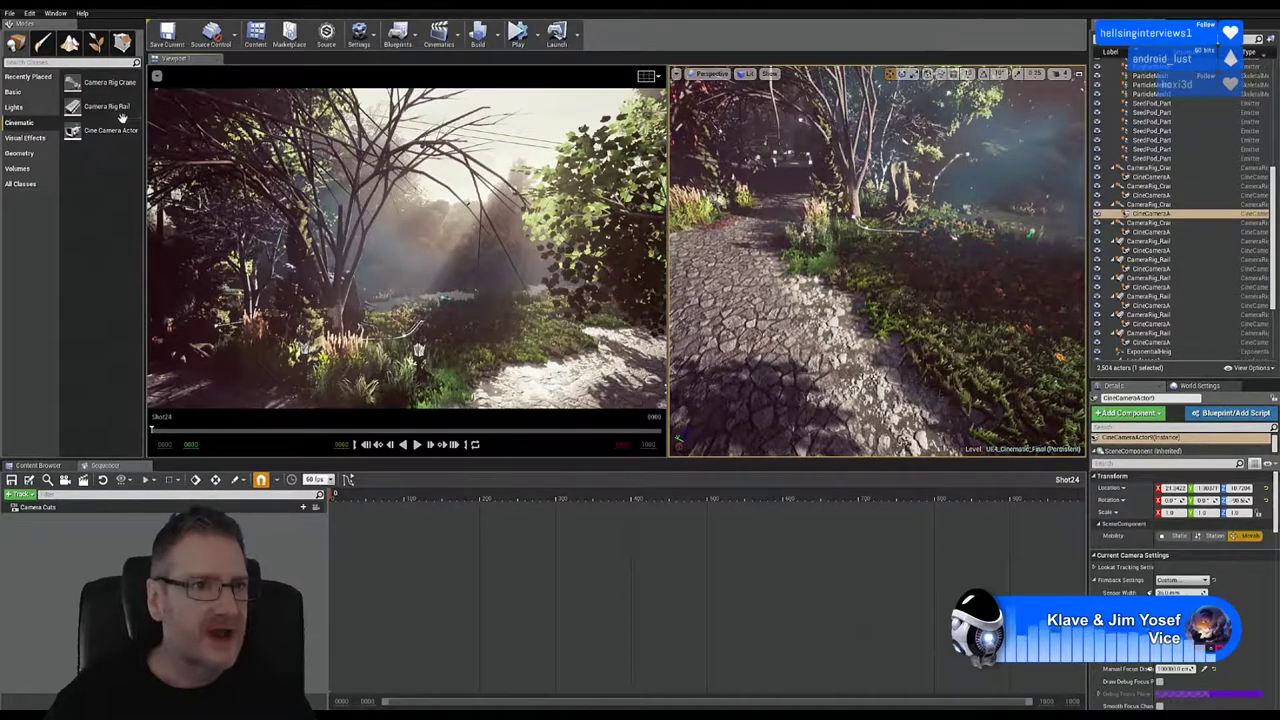
{"action": "left_click_drag", "start_coordinate": [112, 130], "coordinate": [744, 280]}
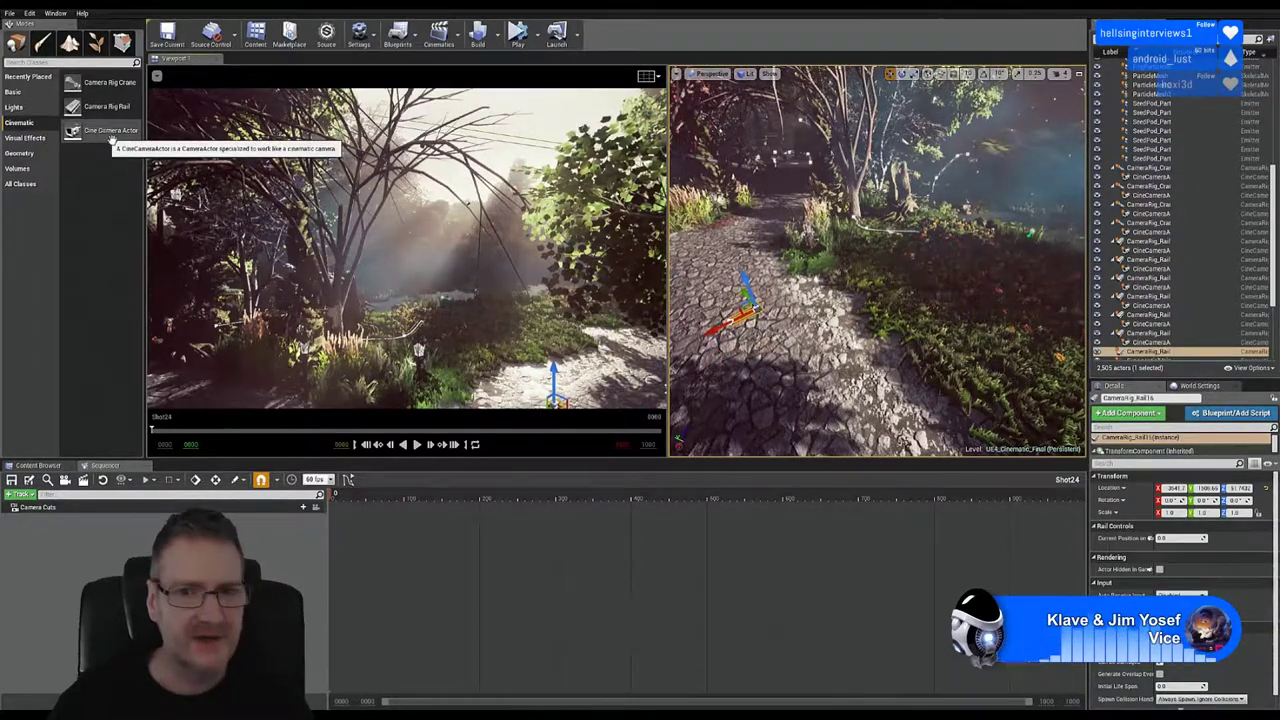
{"action": "left_click_drag", "start_coordinate": [112, 137], "coordinate": [732, 316]}
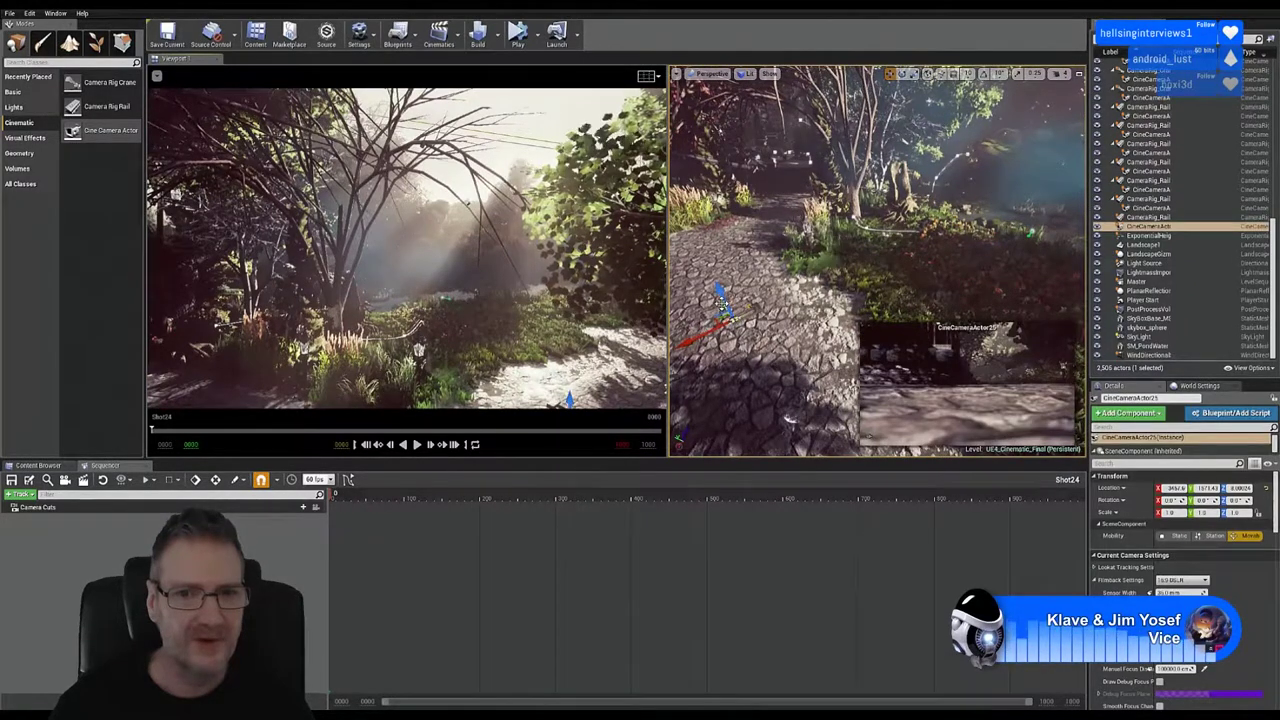
{"action": "left_click_drag", "start_coordinate": [722, 302], "coordinate": [806, 450]}
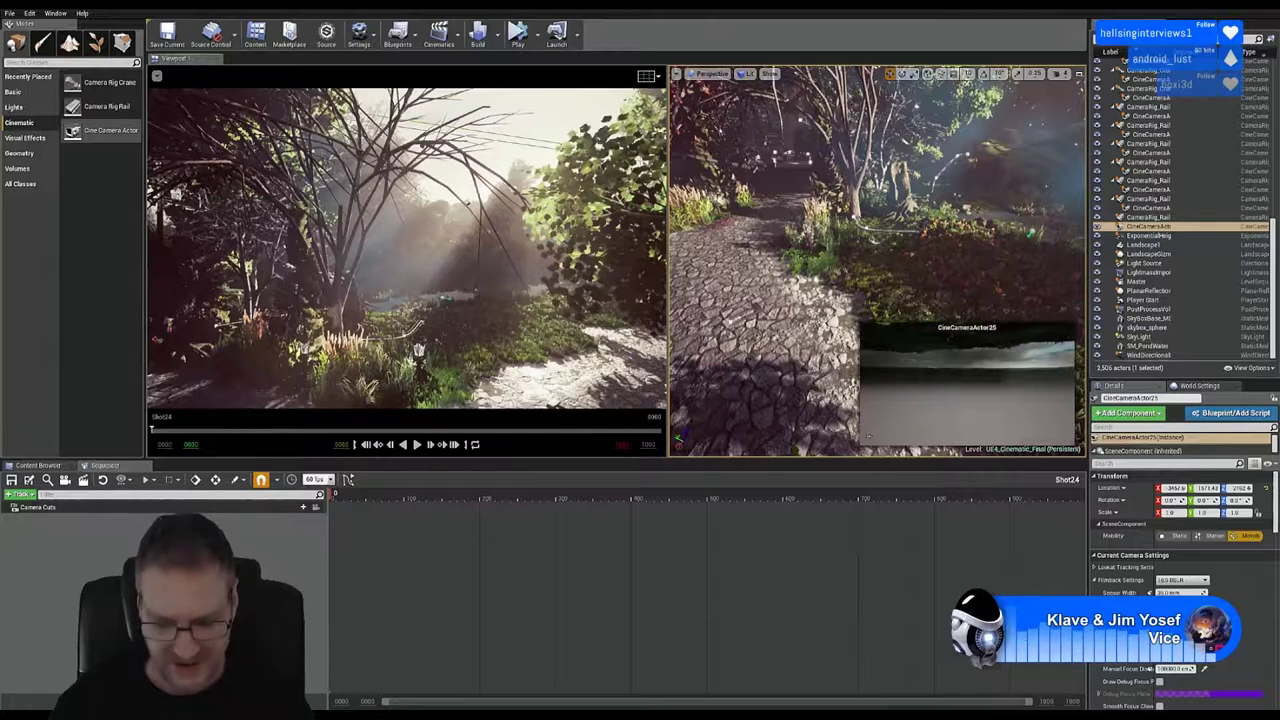
{"action": "key", "text": "Delete"}
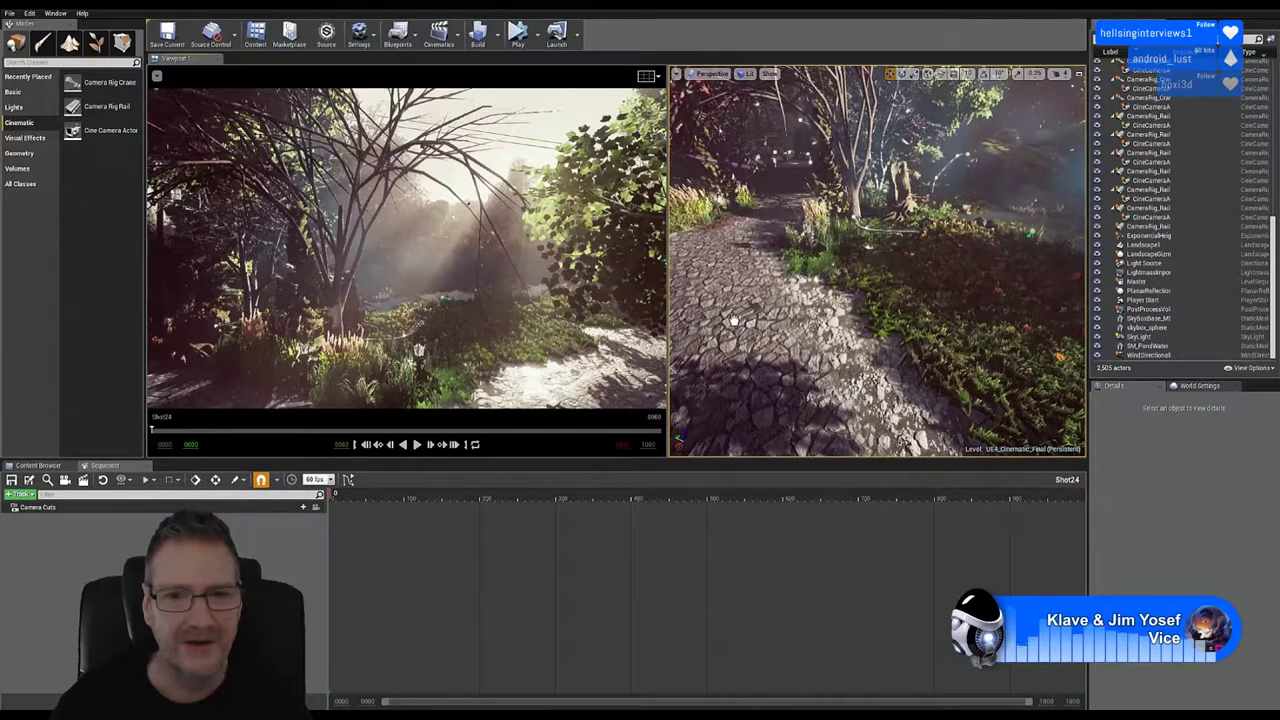
Step: Put a Cine Camera Actor back on the stone path next to the new rail and raise it above the ground
{"action": "key", "text": "ctrl+z"}
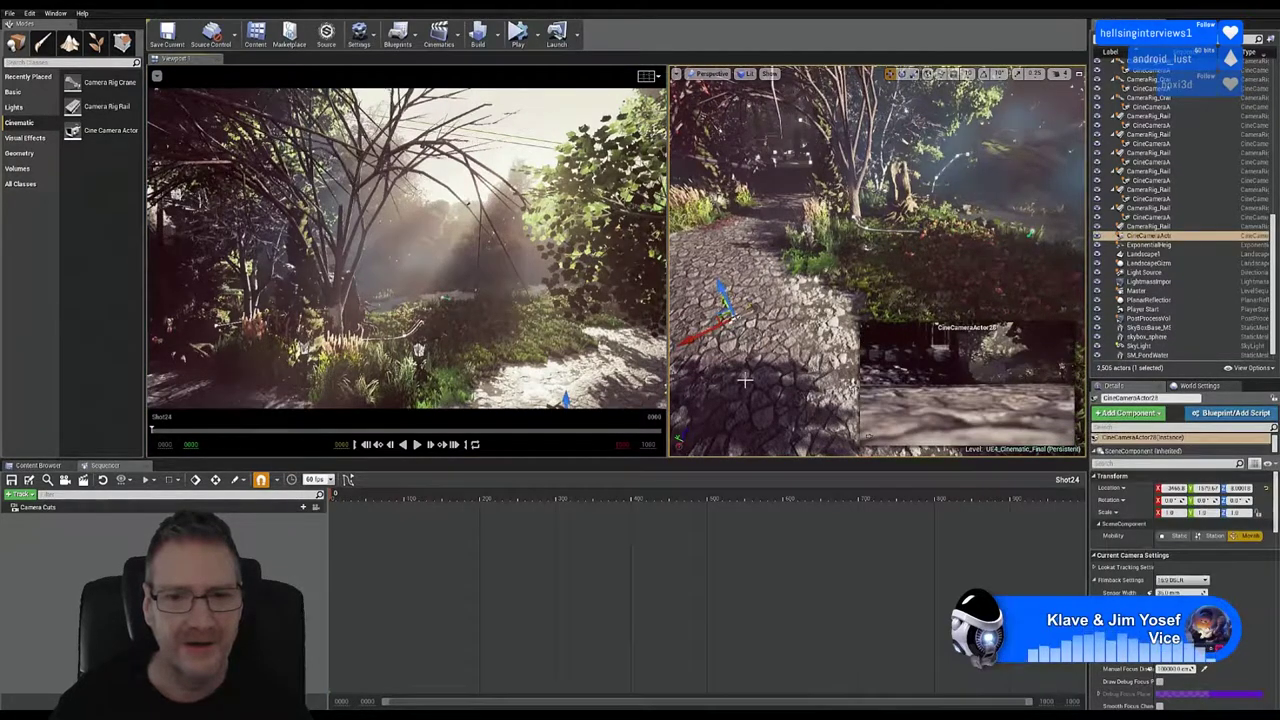
{"action": "right_click_drag", "start_coordinate": [745, 380], "coordinate": [745, 380]}
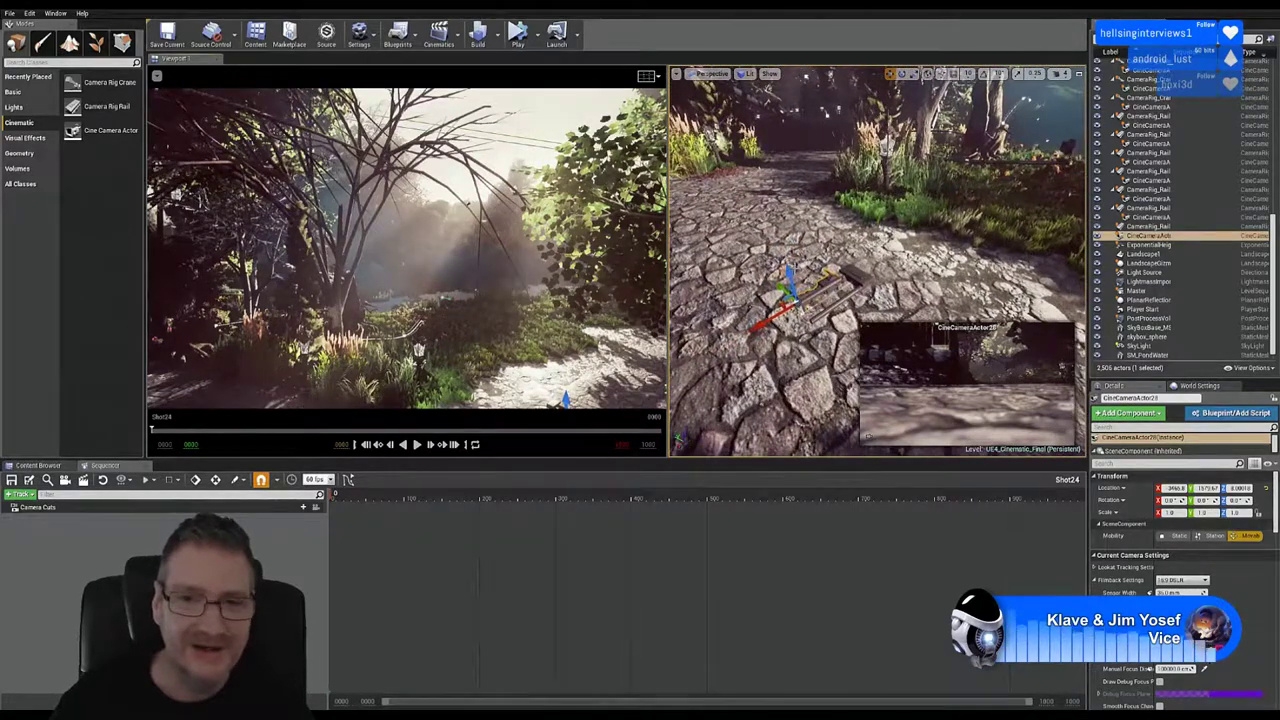
{"action": "left_click_drag", "start_coordinate": [790, 283], "coordinate": [803, 241]}
{"action": "right_click_drag", "start_coordinate": [803, 241], "coordinate": [859, 221]}
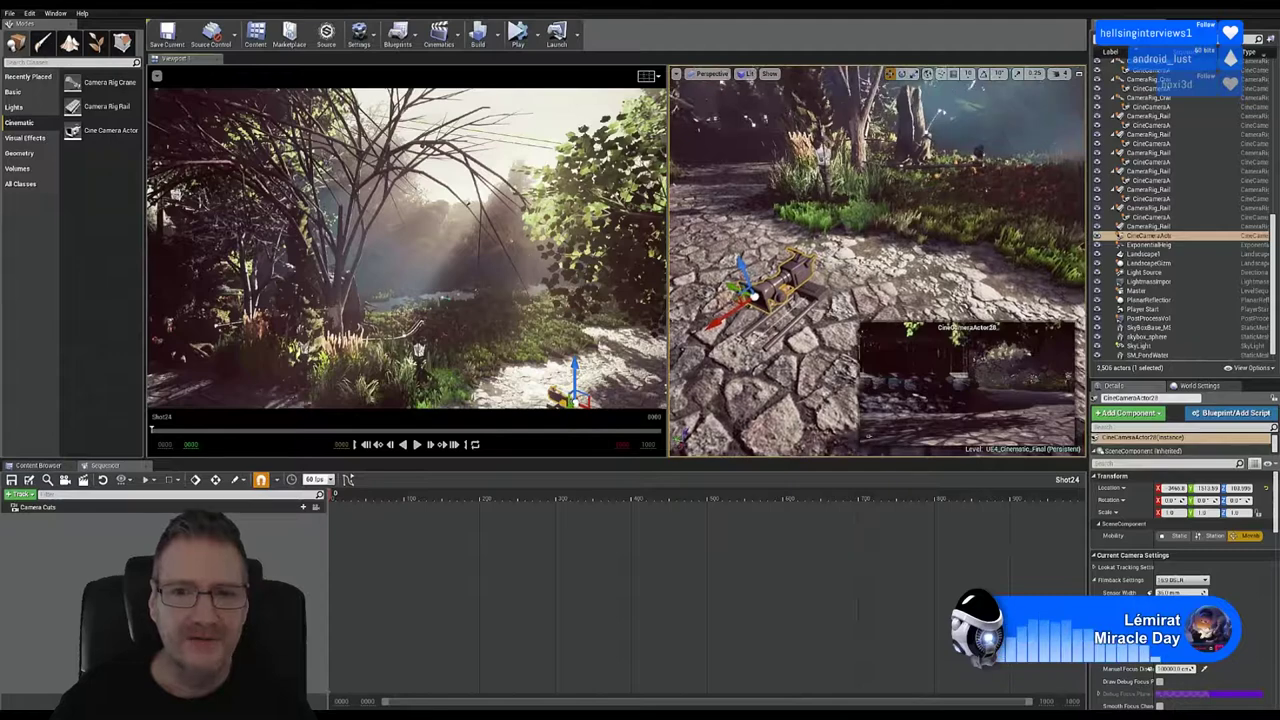
Step: Rotate the cine camera about its vertical axis to roughly -90 degrees, viewing it from above
{"action": "right_click_drag", "start_coordinate": [757, 238], "coordinate": [776, 337]}
{"action": "right_click_drag", "start_coordinate": [750, 266], "coordinate": [748, 260]}
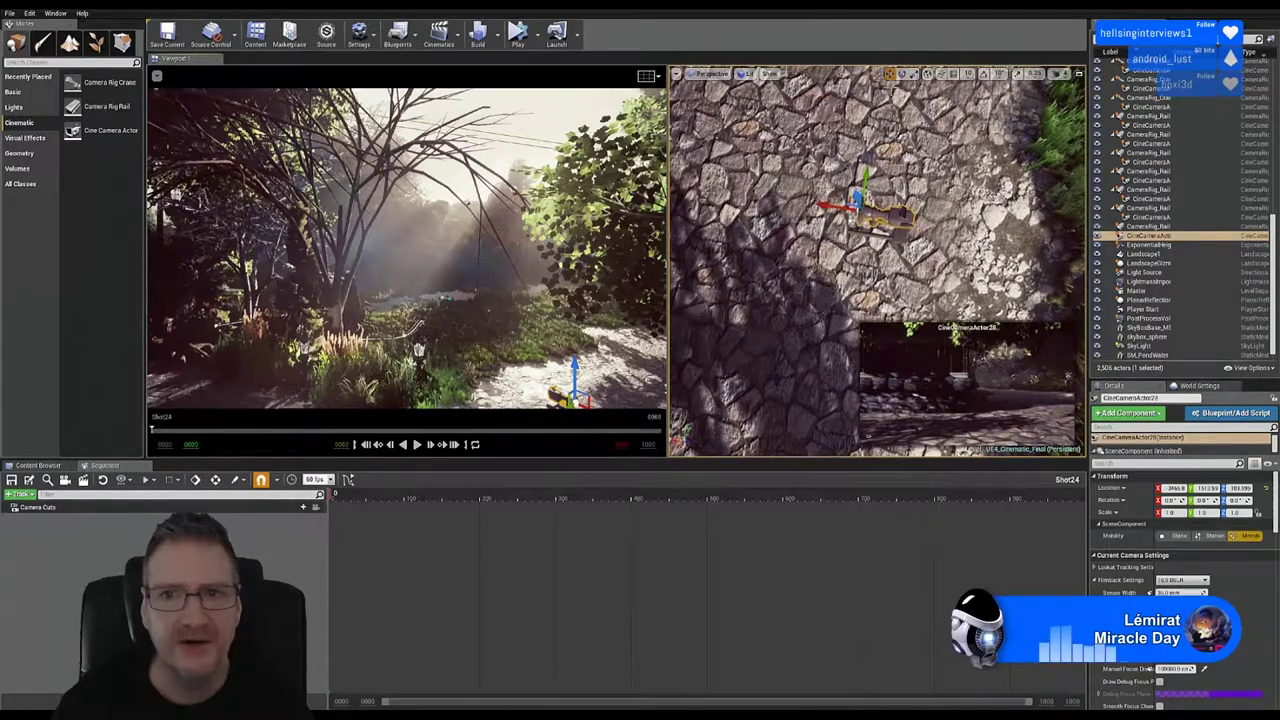
{"action": "left_click", "coordinate": [901, 74]}
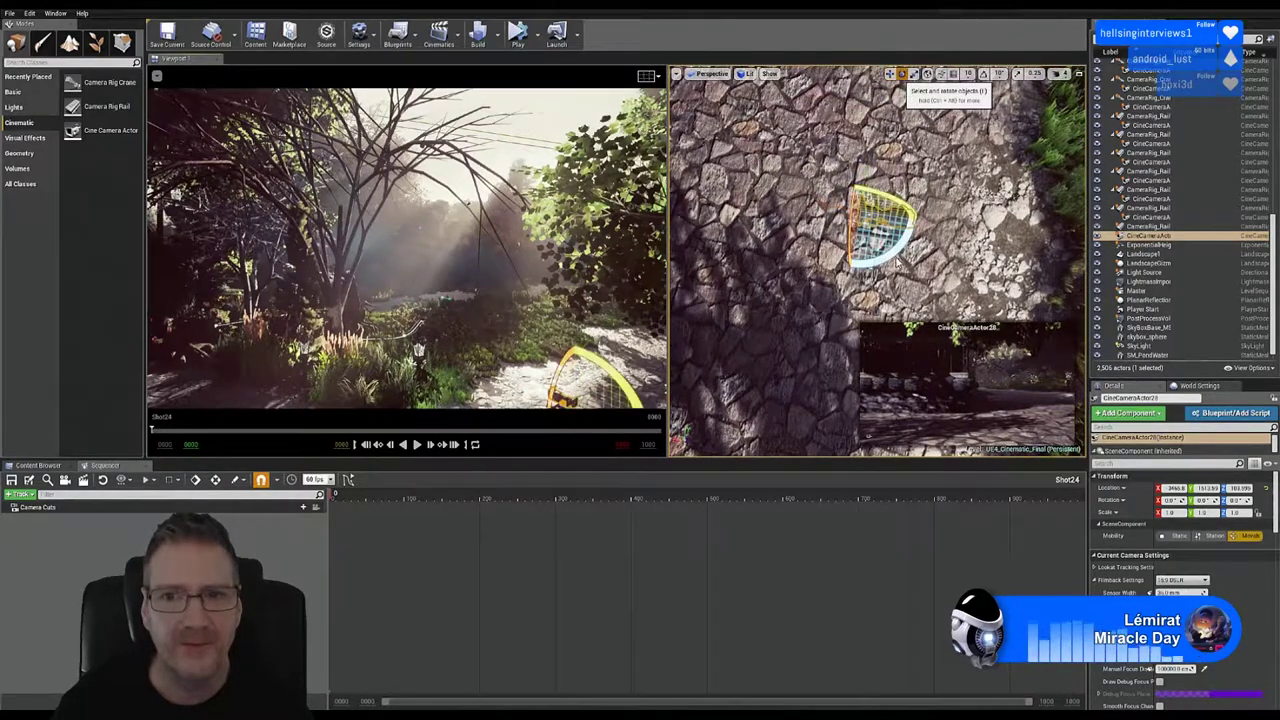
{"action": "left_click_drag", "start_coordinate": [804, 204], "coordinate": [798, 272]}
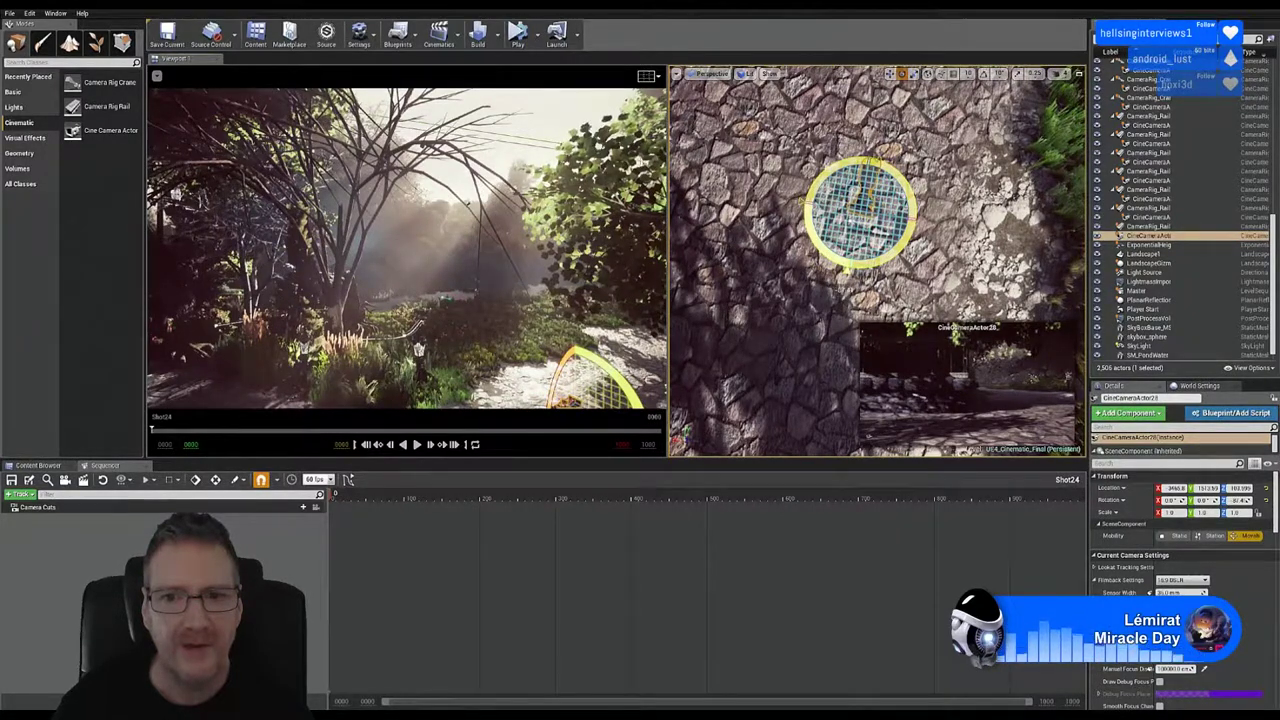
{"action": "left_click_drag", "start_coordinate": [848, 270], "coordinate": [846, 271]}
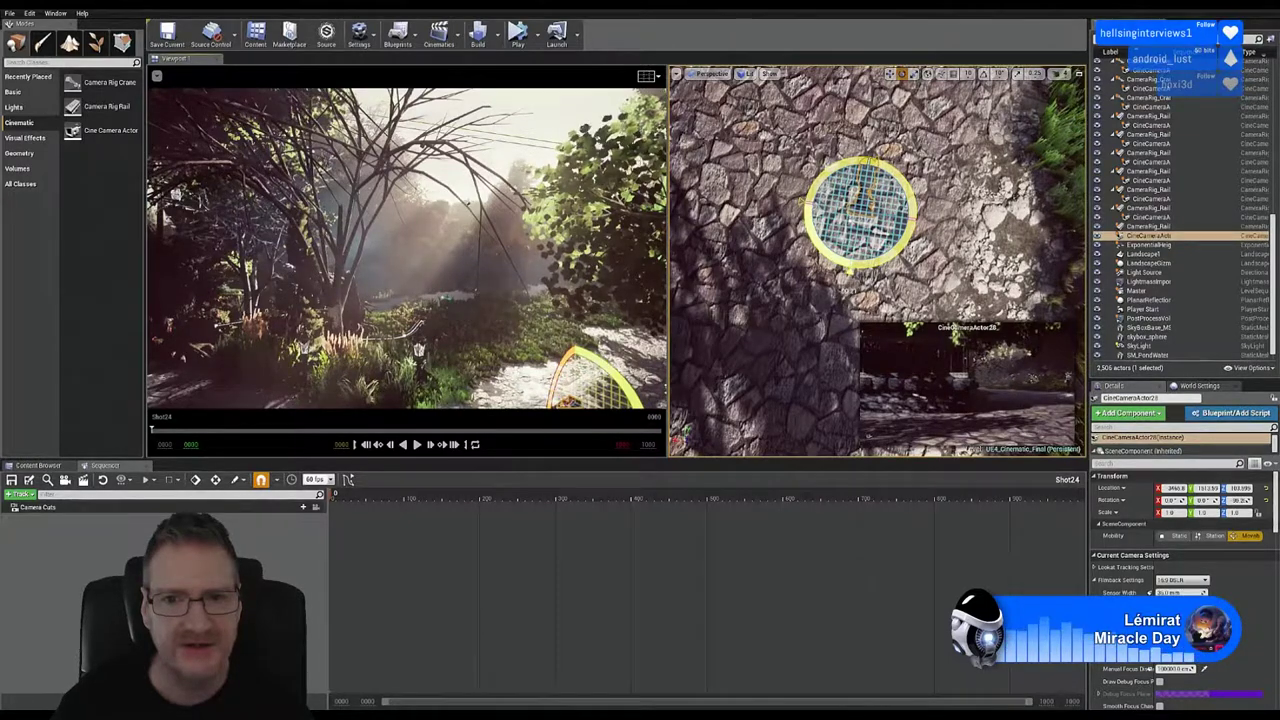
{"action": "left_click_drag", "start_coordinate": [849, 270], "coordinate": [847, 270]}
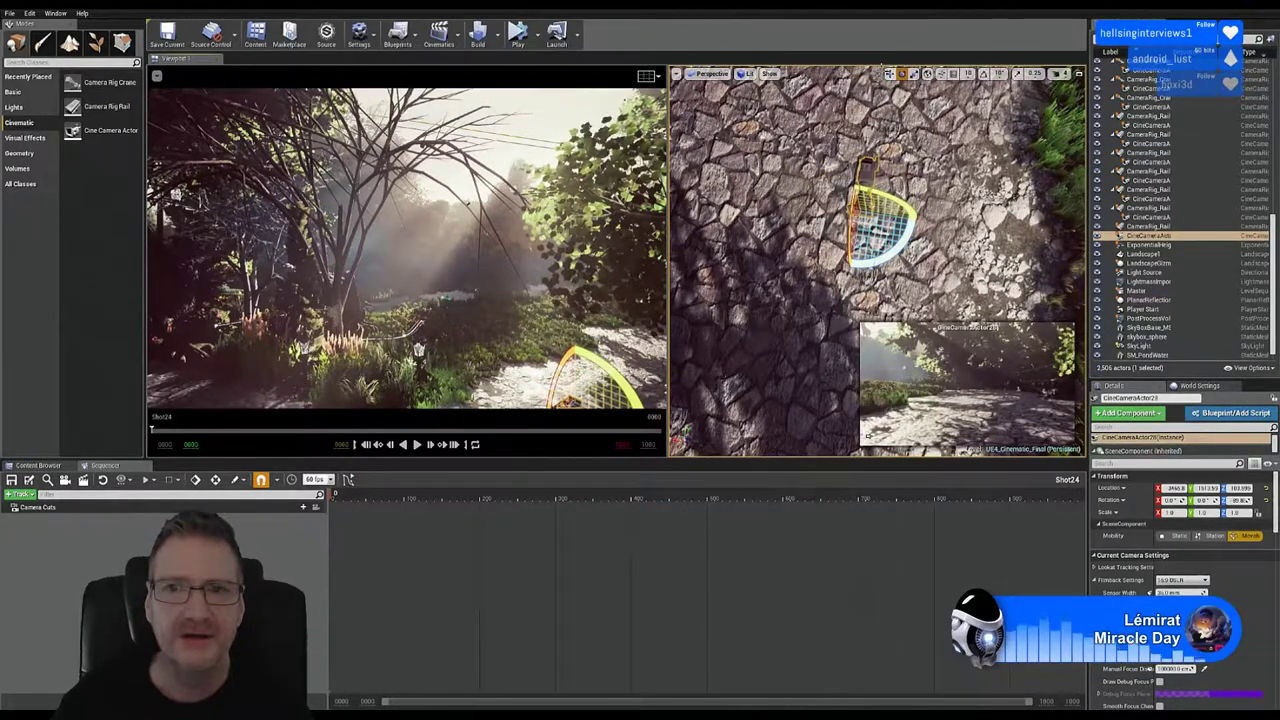
Step: Move the cine camera horizontally beside the rail to a Y location of about 1465
{"action": "left_click", "coordinate": [889, 74]}
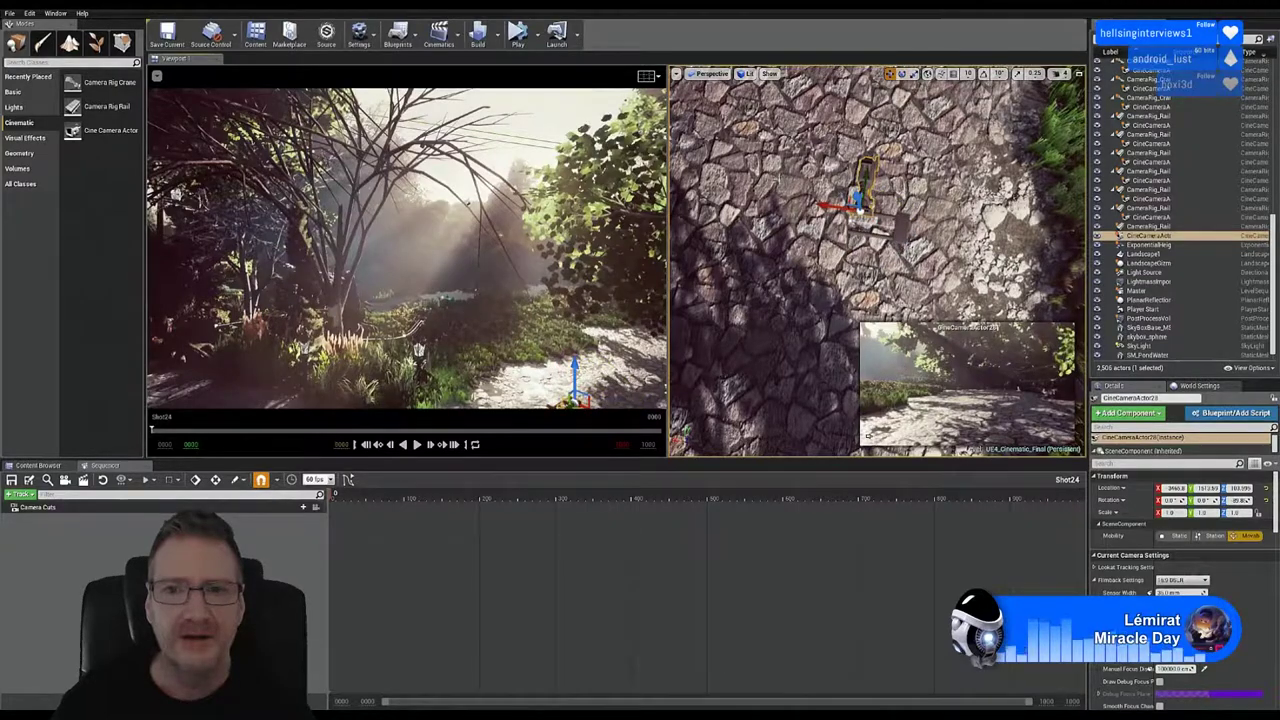
{"action": "right_click_drag", "start_coordinate": [777, 177], "coordinate": [895, 180]}
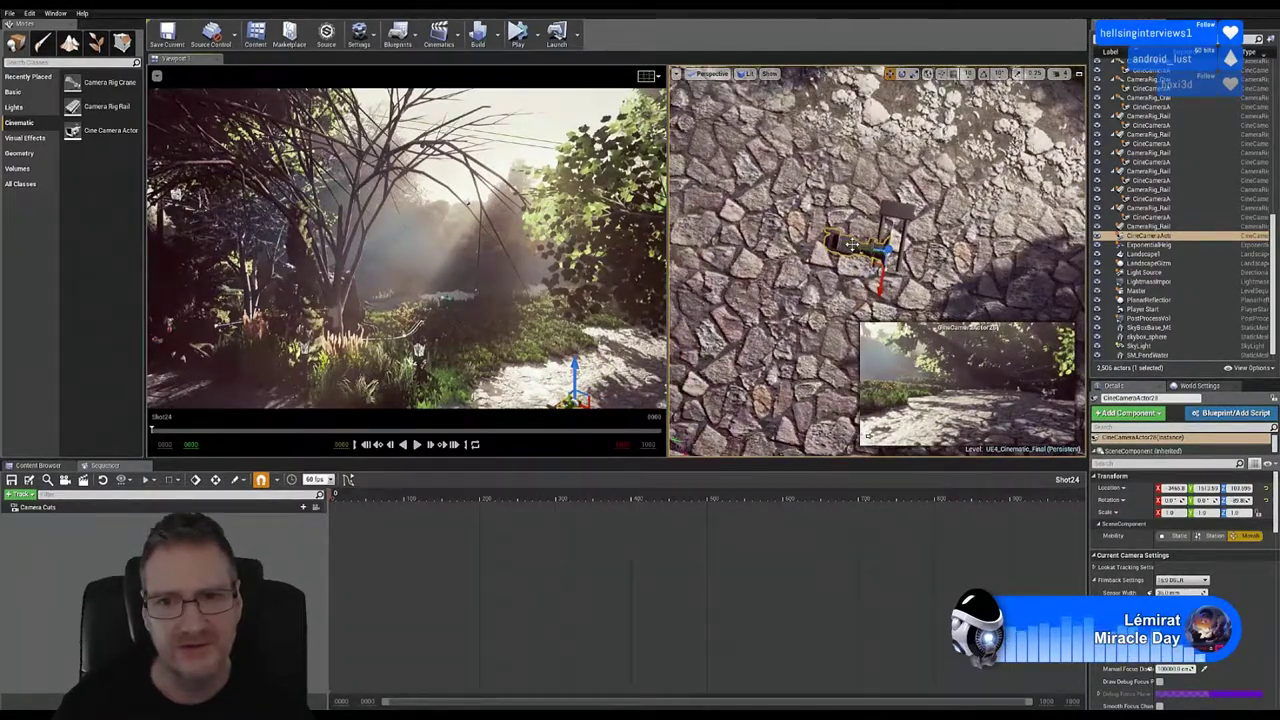
{"action": "left_click_drag", "start_coordinate": [882, 246], "coordinate": [914, 255]}
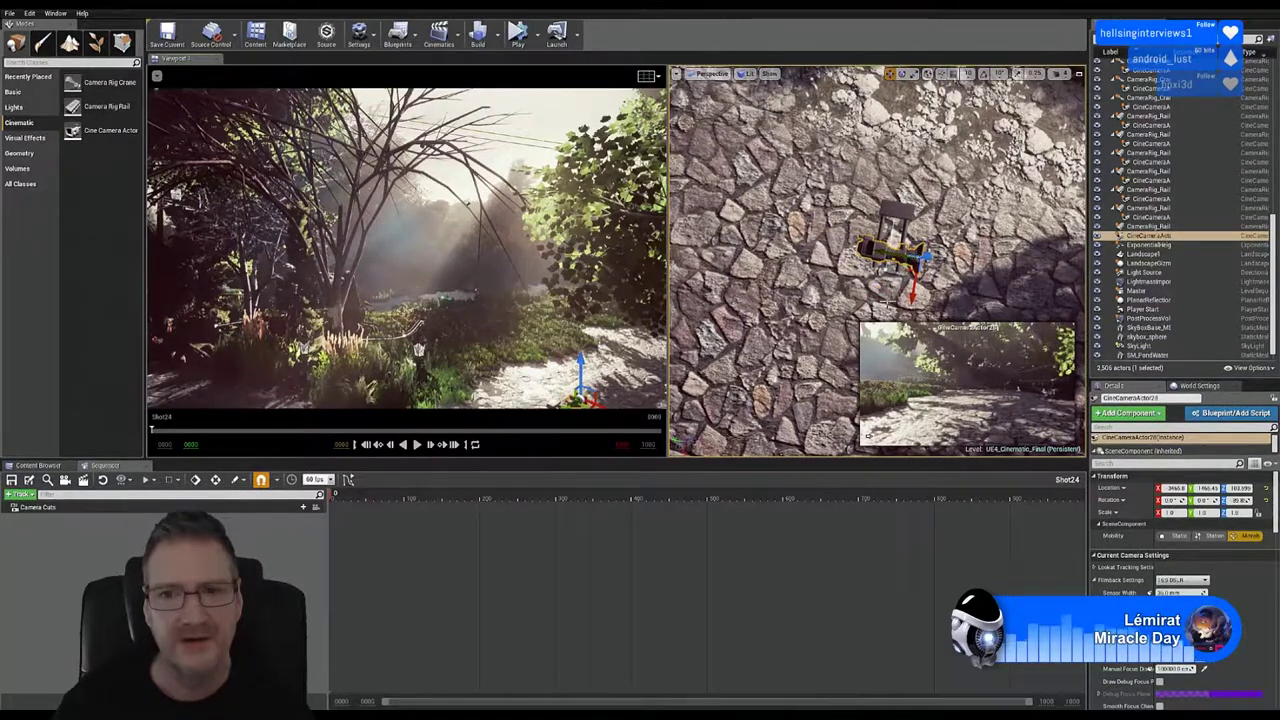
Step: Raise the cine camera slightly higher above the rail on the stone path
{"action": "right_click_drag", "start_coordinate": [976, 198], "coordinate": [1040, 125]}
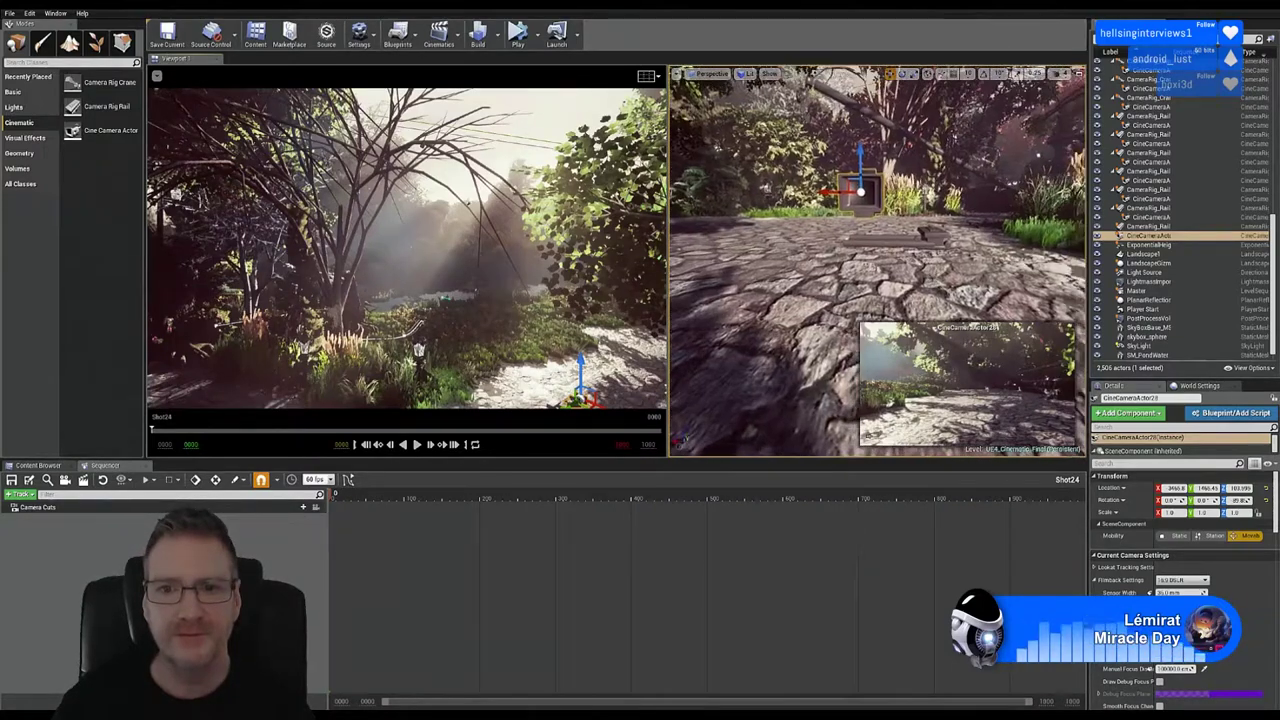
{"action": "right_click_drag", "start_coordinate": [870, 250], "coordinate": [864, 250]}
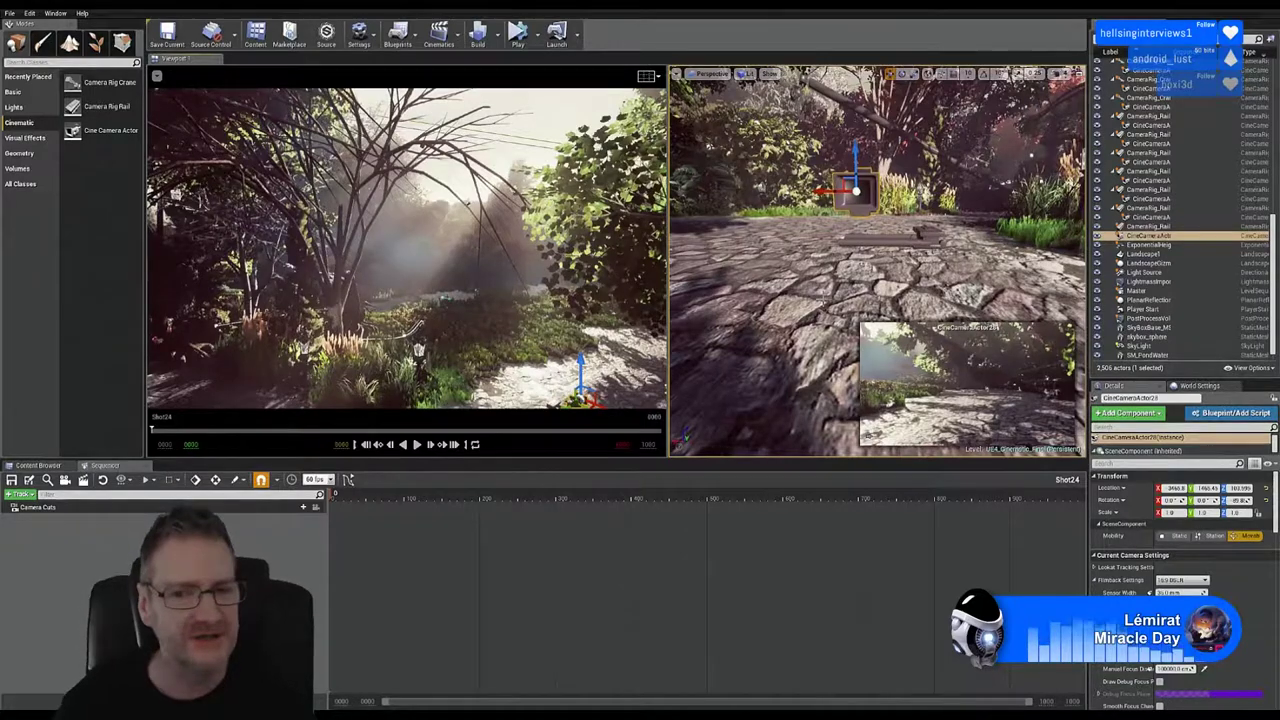
{"action": "mouse_move", "coordinate": [743, 348]}
{"action": "right_mouse_down"}
{"action": "mouse_move", "coordinate": [910, 354]}
{"action": "mouse_move", "coordinate": [721, 336]}
{"action": "right_mouse_up"}
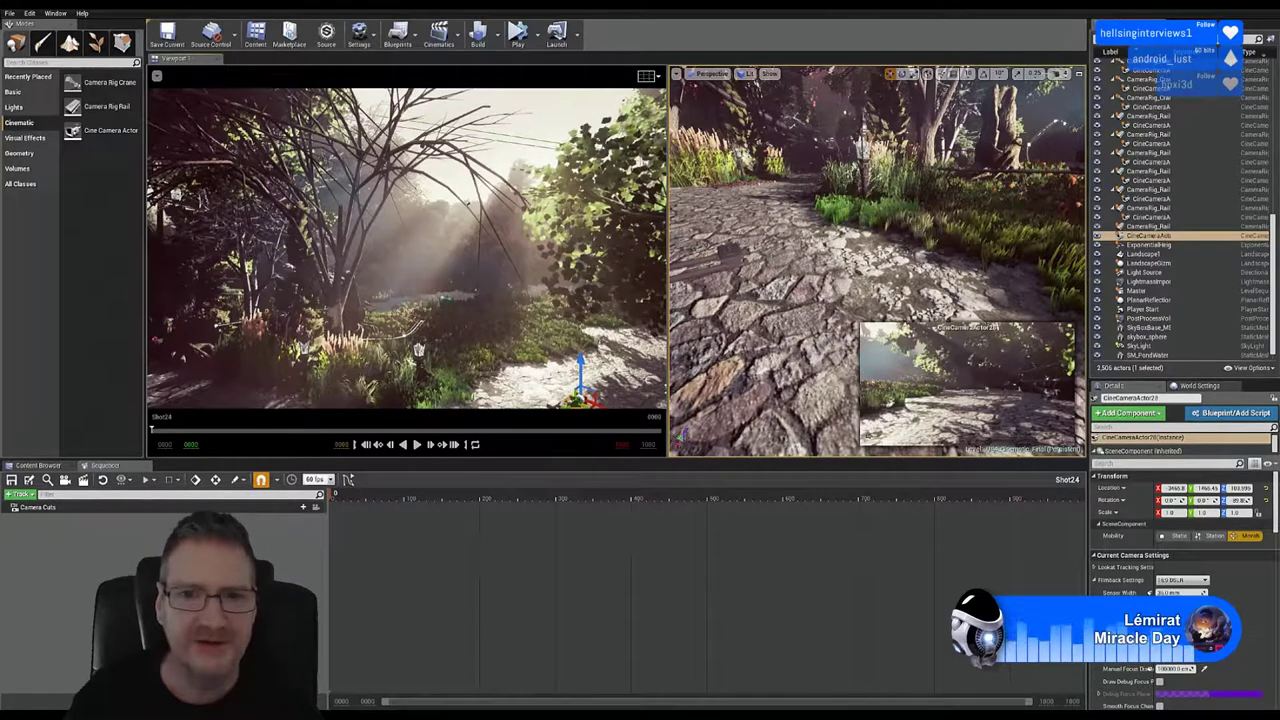
{"action": "right_click_drag", "start_coordinate": [877, 260], "coordinate": [760, 300]}
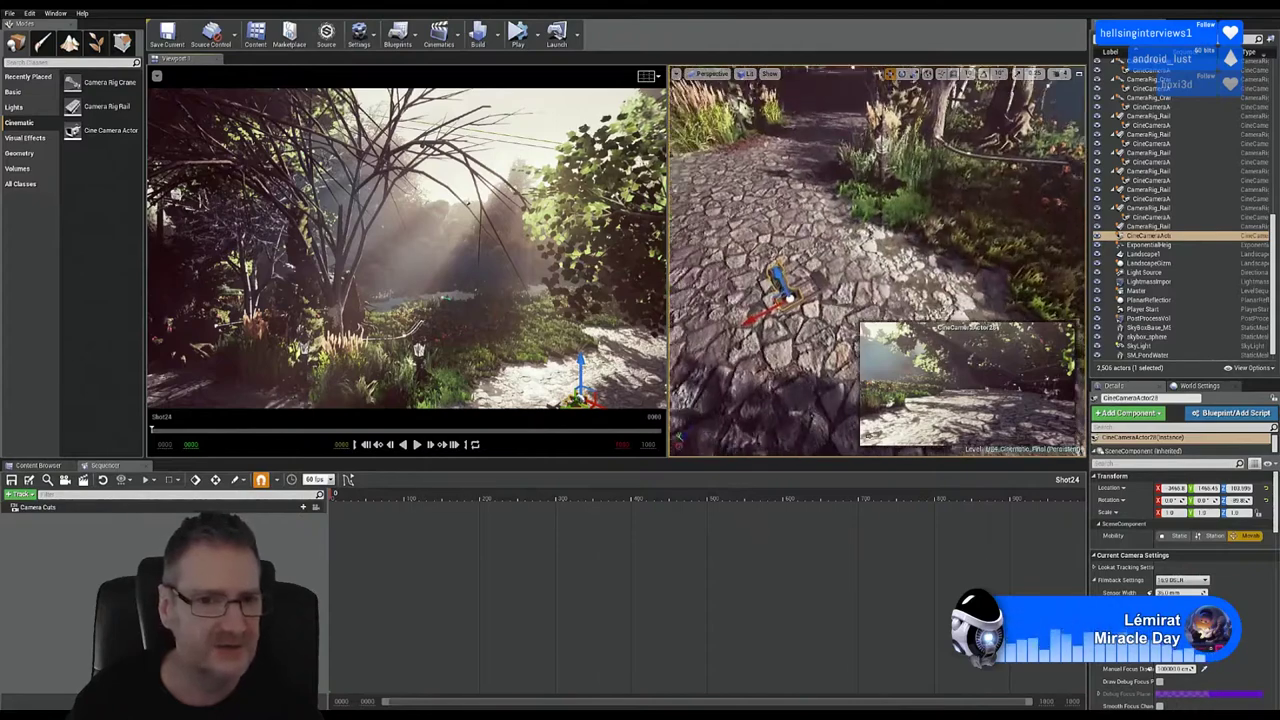
{"action": "right_click_drag", "start_coordinate": [880, 286], "coordinate": [886, 285]}
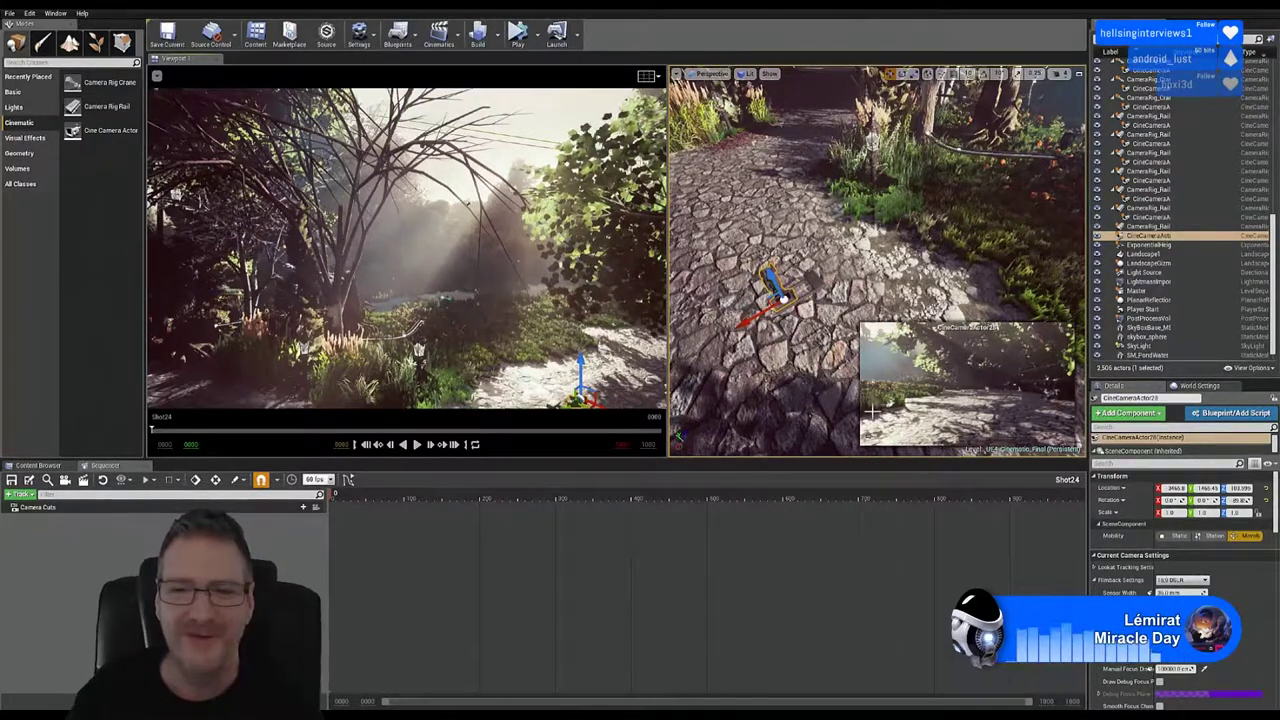
{"action": "mouse_move", "coordinate": [872, 140]}
{"action": "right_mouse_down"}
{"action": "mouse_move", "coordinate": [940, 180]}
{"action": "mouse_move", "coordinate": [880, 145]}
{"action": "right_mouse_up"}
{"action": "right_click_drag", "start_coordinate": [866, 220], "coordinate": [866, 202]}
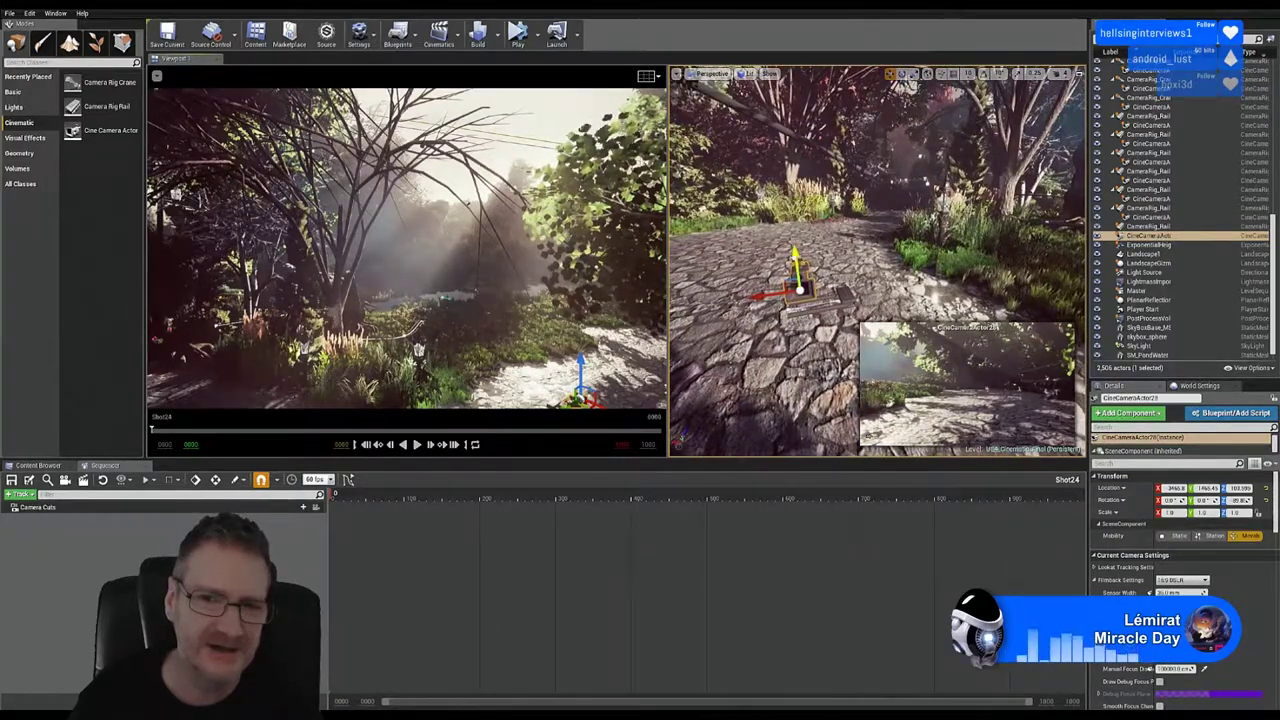
{"action": "left_click_drag", "start_coordinate": [795, 255], "coordinate": [792, 233]}
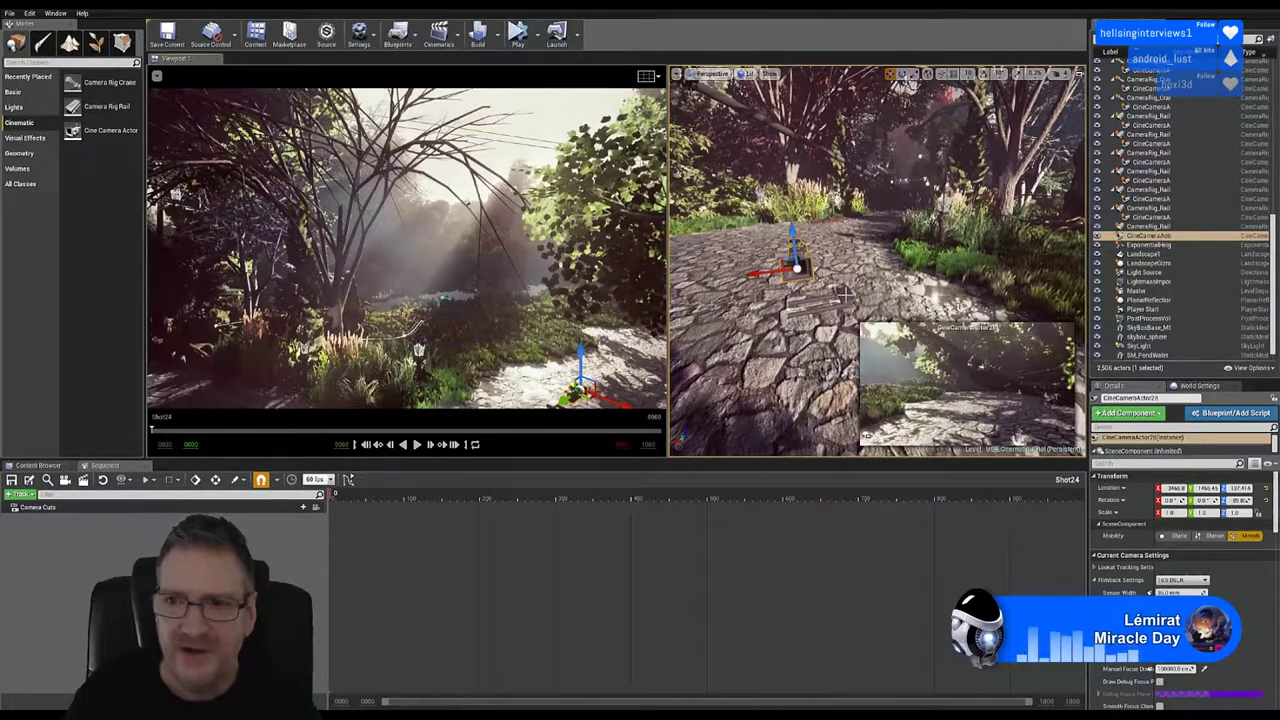
Step: Attach the new cine camera to the new camera rail as its child in the scene hierarchy
{"action": "left_click", "coordinate": [1191, 226]}
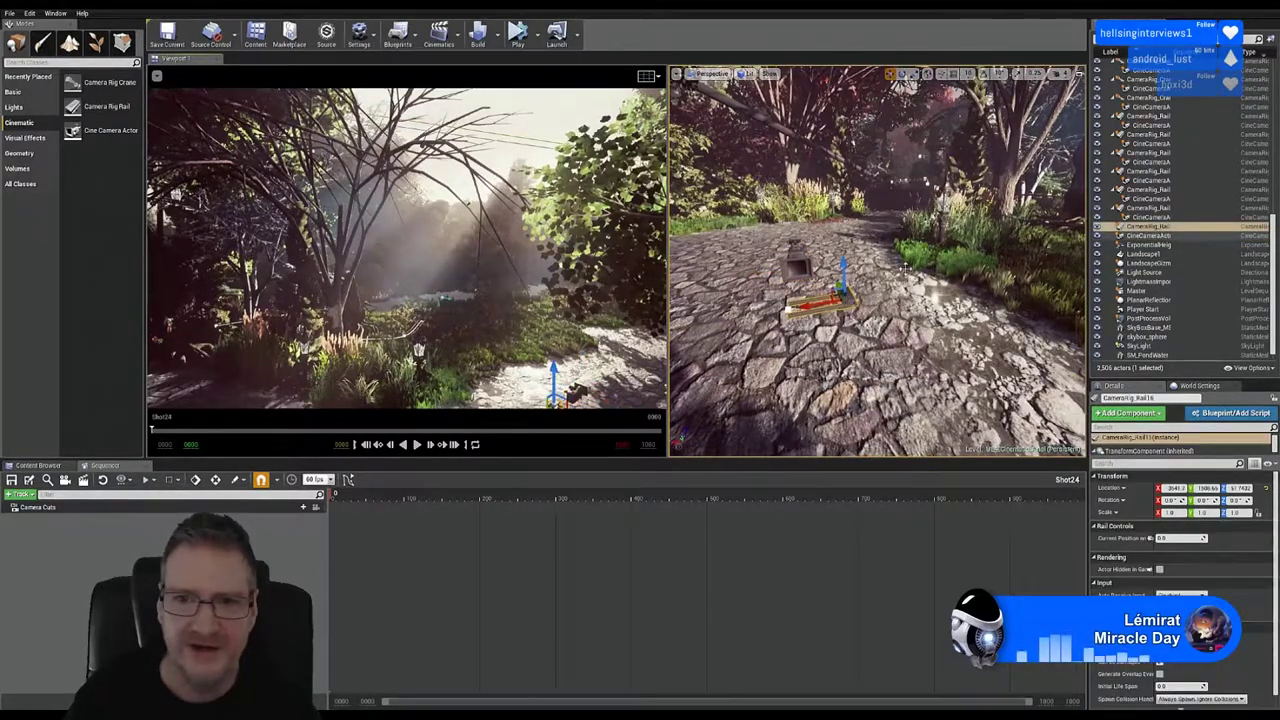
{"action": "left_click", "coordinate": [1162, 236]}
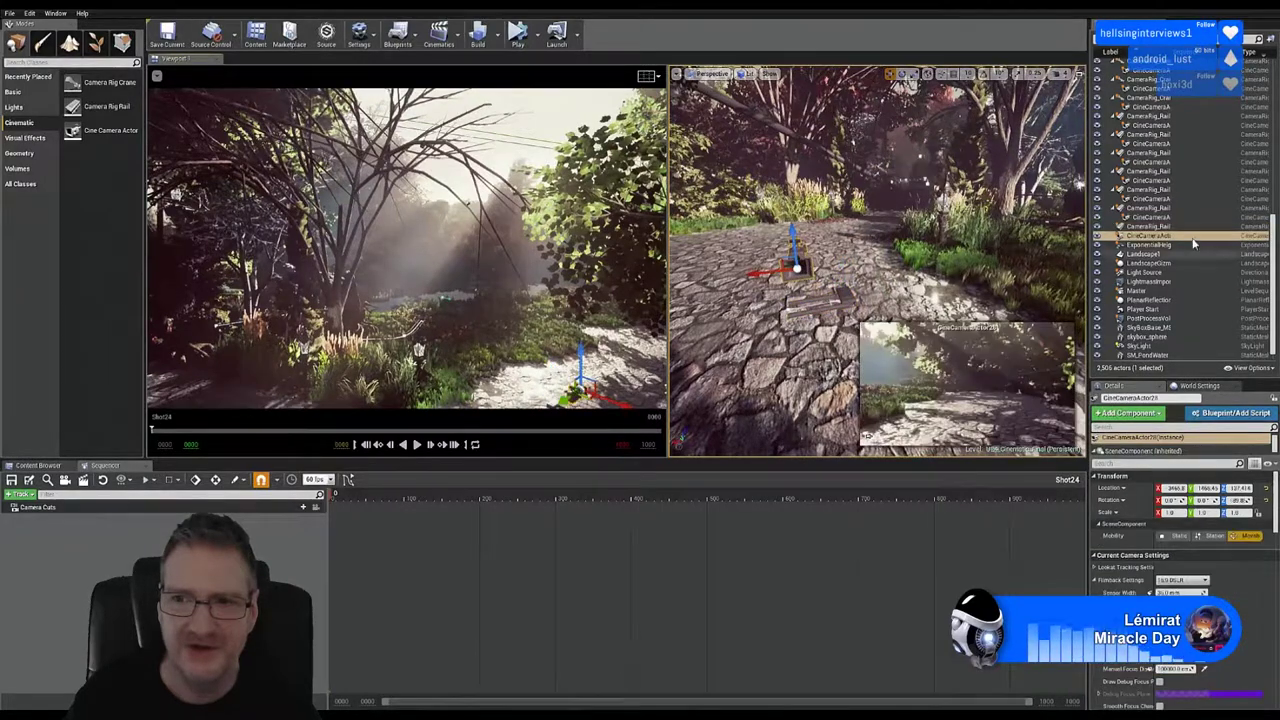
{"action": "left_click_drag", "start_coordinate": [1166, 239], "coordinate": [1154, 228]}
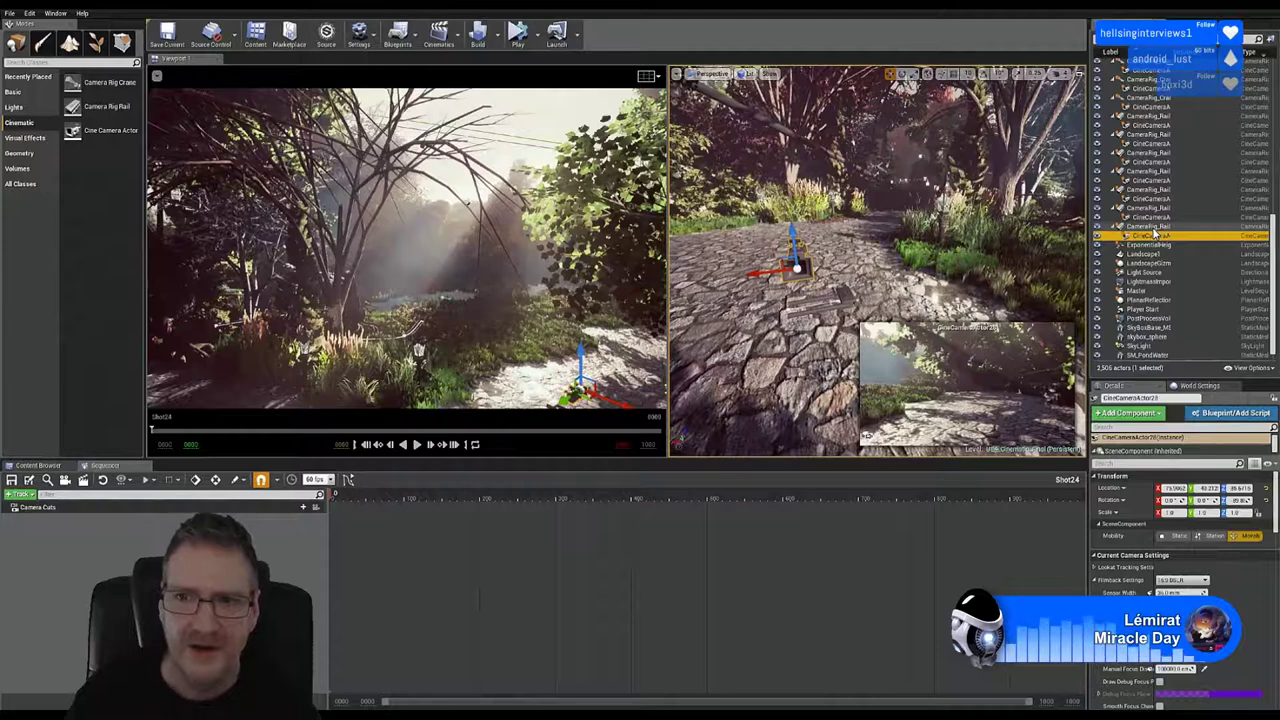
Step: Select the camera rail together with its attached cine camera and add both actors to the Shot24 sequence
{"action": "left_click", "coordinate": [1148, 227], "text": "ctrl"}
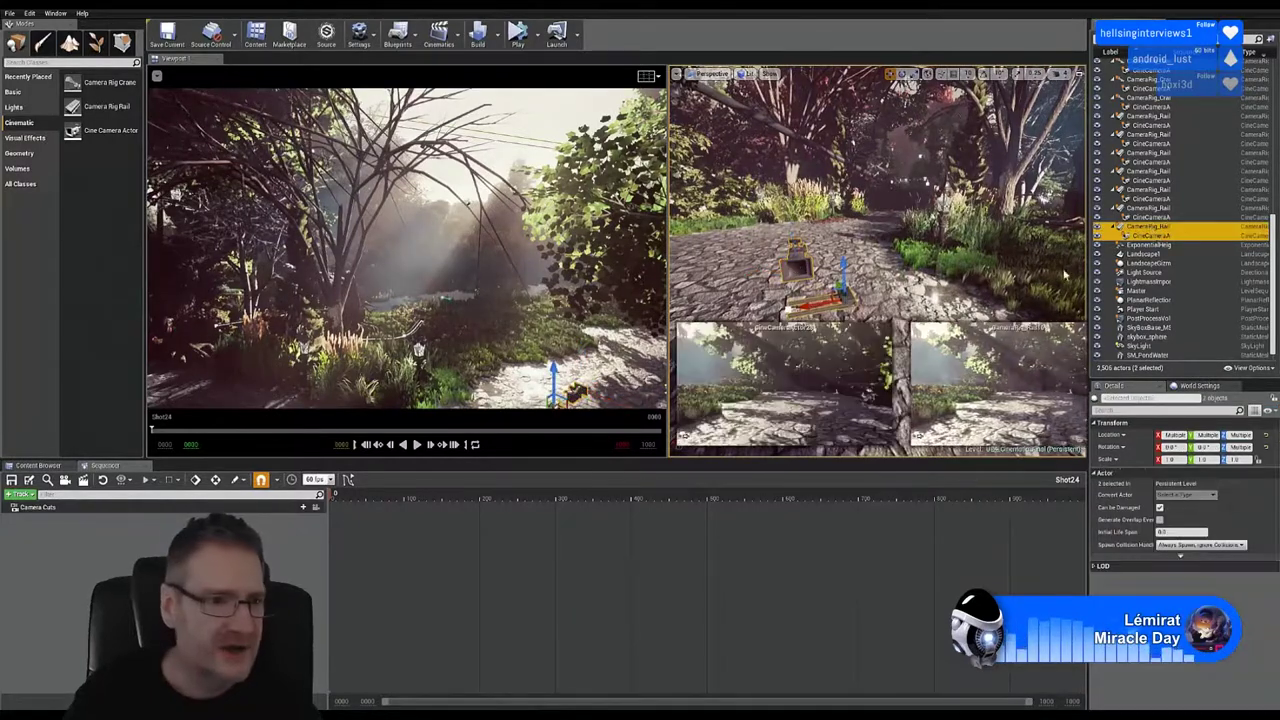
{"action": "left_click", "coordinate": [17, 494]}
{"action": "mouse_move", "coordinate": [68, 508]}
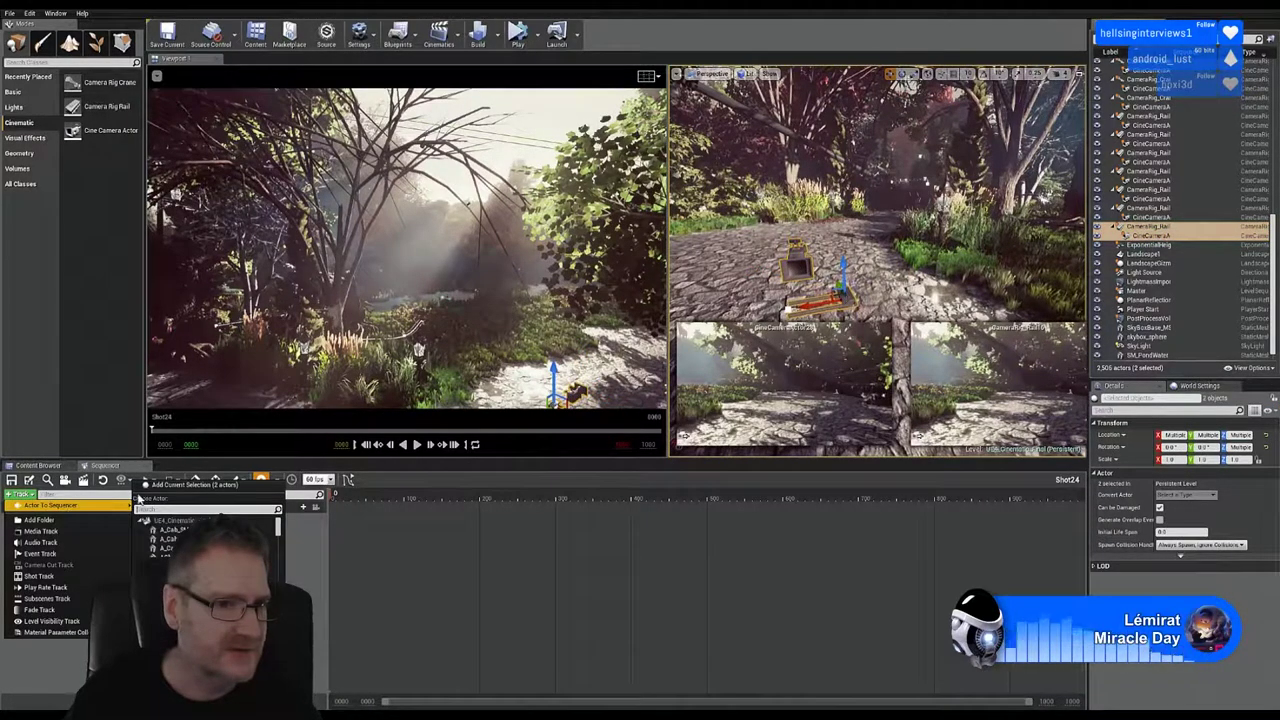
{"action": "left_click", "coordinate": [192, 484]}
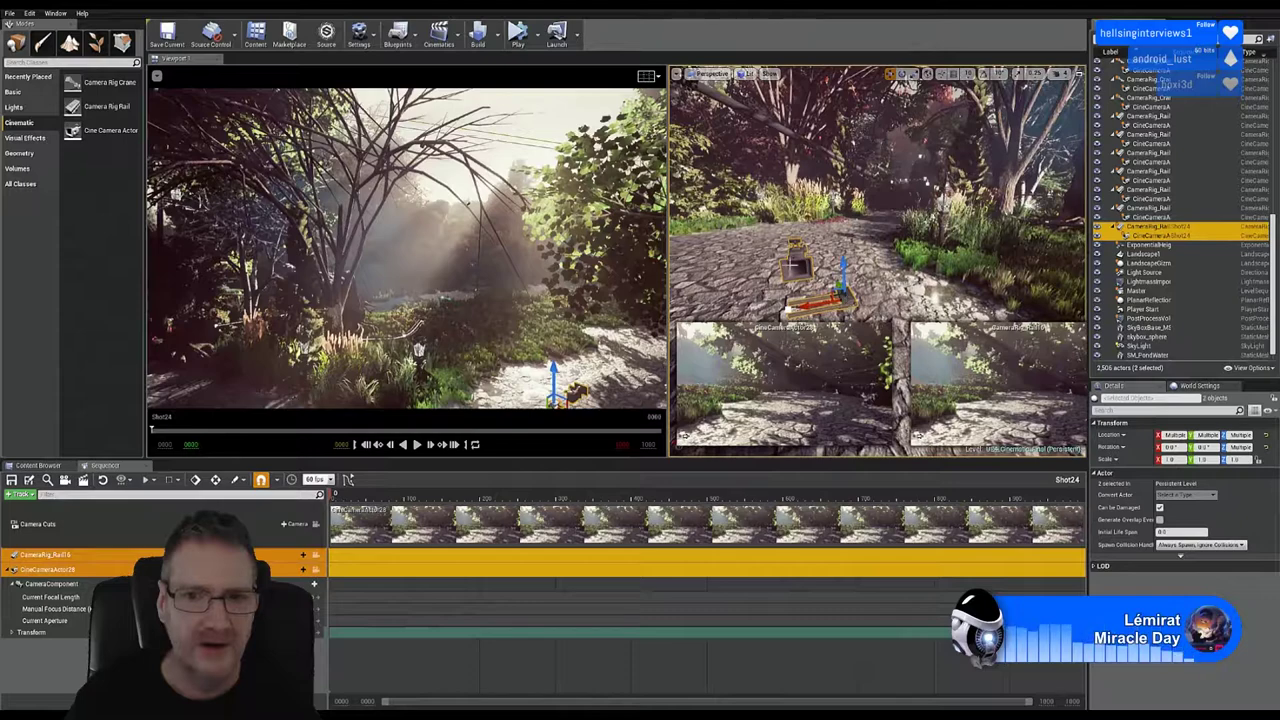
Step: Rotate the rail and camera together about the vertical axis so the camera faces the tree stump and the water
{"action": "right_click_drag", "start_coordinate": [793, 265], "coordinate": [830, 305]}
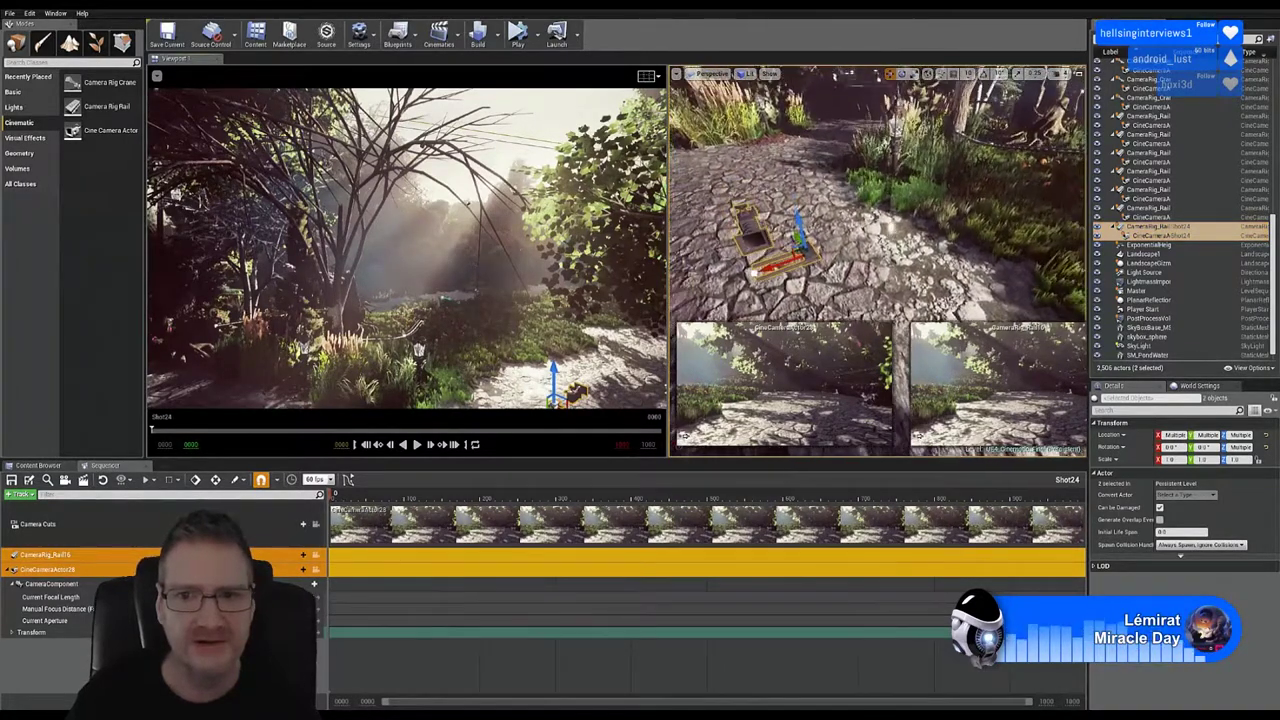
{"action": "right_click_drag", "start_coordinate": [1013, 85], "coordinate": [1013, 100]}
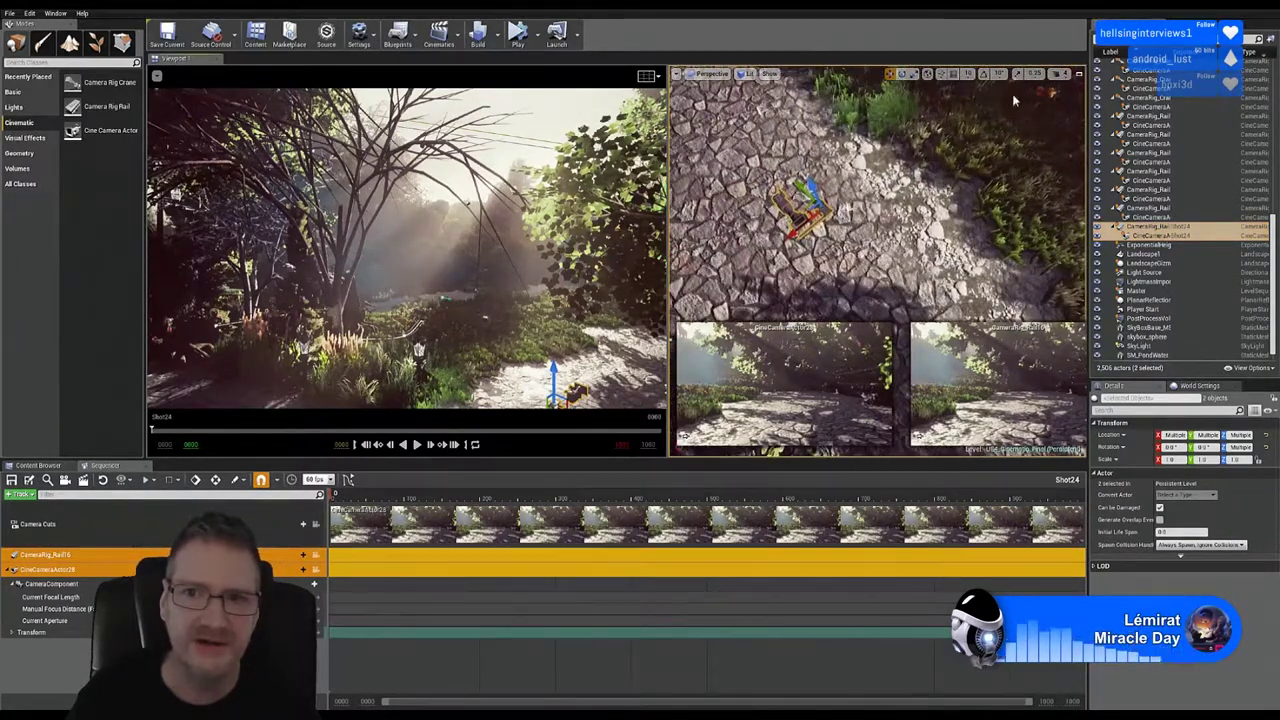
{"action": "left_click", "coordinate": [903, 74]}
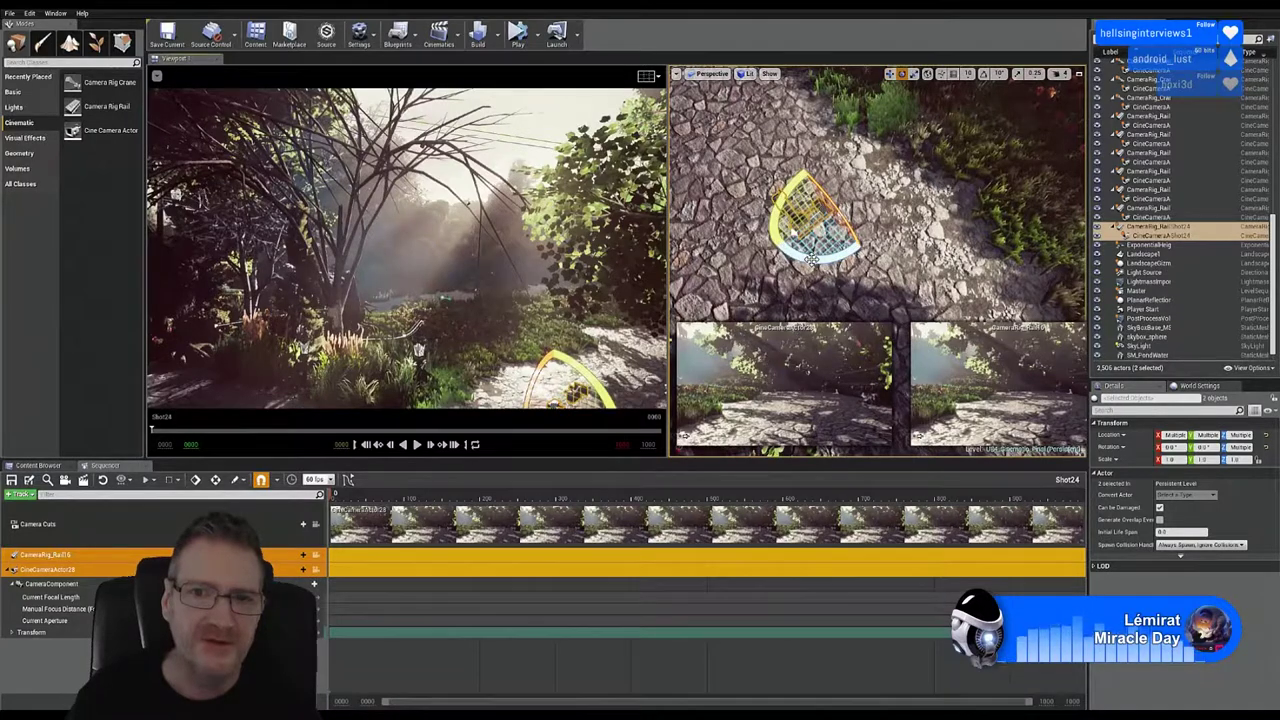
{"action": "mouse_move", "coordinate": [811, 258]}
{"action": "left_mouse_down"}
{"action": "mouse_move", "coordinate": [764, 266]}
{"action": "mouse_move", "coordinate": [821, 240]}
{"action": "left_mouse_up"}
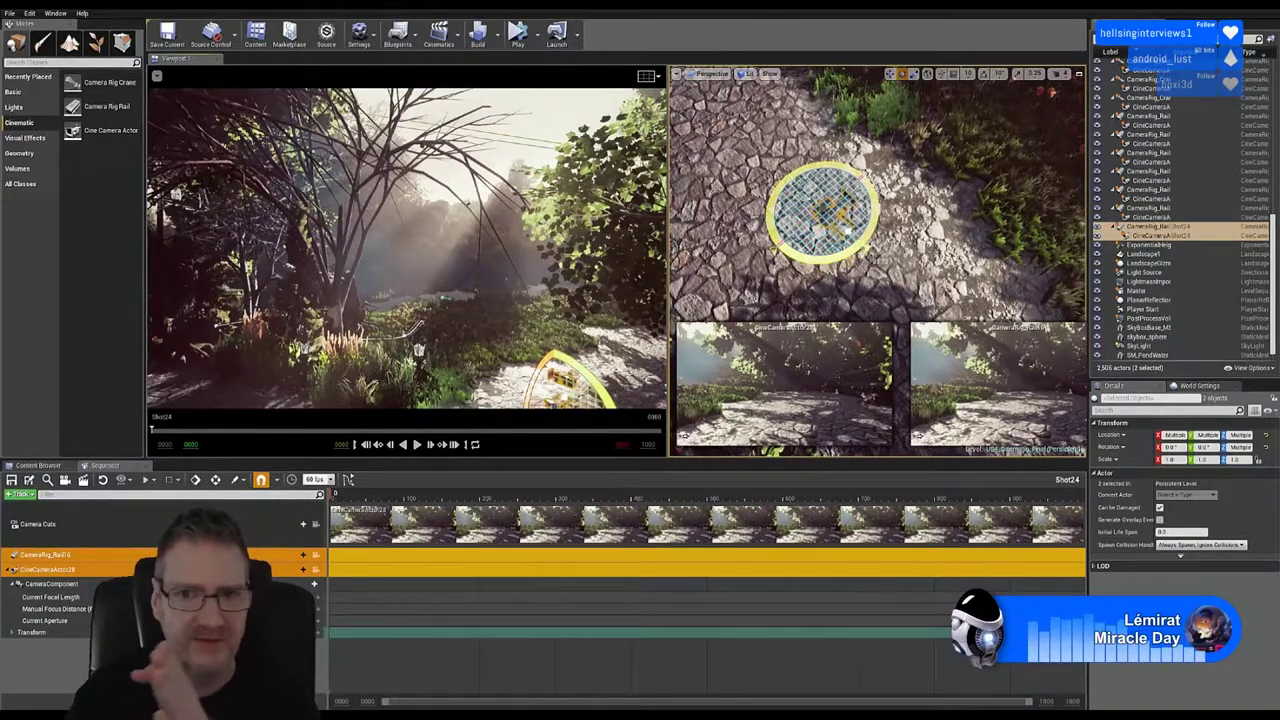
{"action": "left_click_drag", "start_coordinate": [851, 228], "coordinate": [853, 228]}
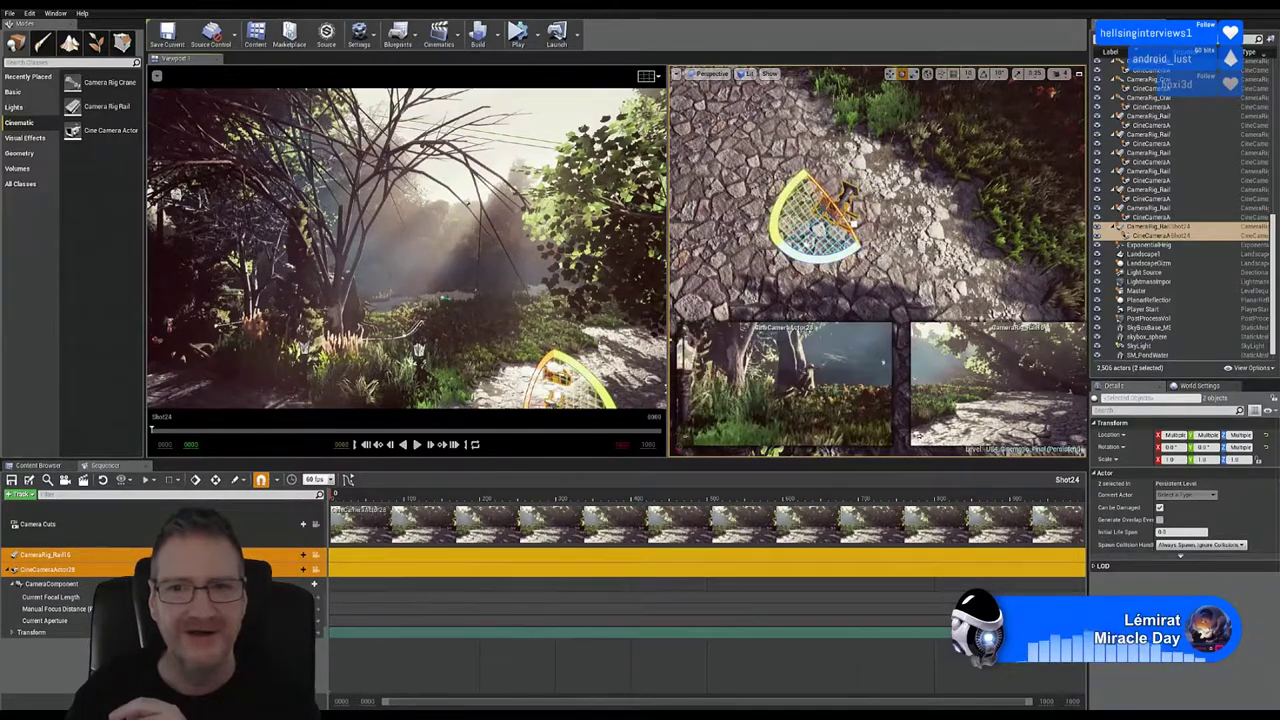
{"action": "right_click_drag", "start_coordinate": [853, 228], "coordinate": [850, 100]}
{"action": "right_click_drag", "start_coordinate": [880, 280], "coordinate": [846, 330]}
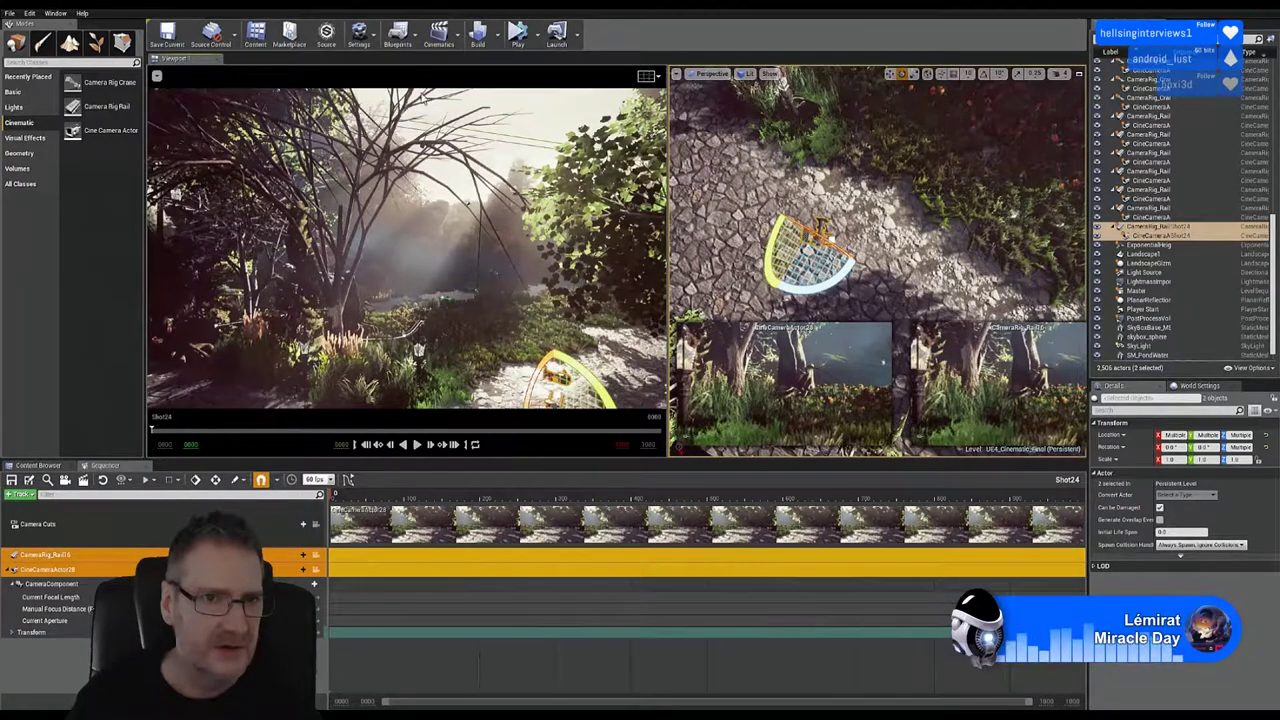
Step: Delete the bare elderberry tree and lock the cinematic viewport to the shot's camera cuts
{"action": "left_click", "coordinate": [468, 203]}
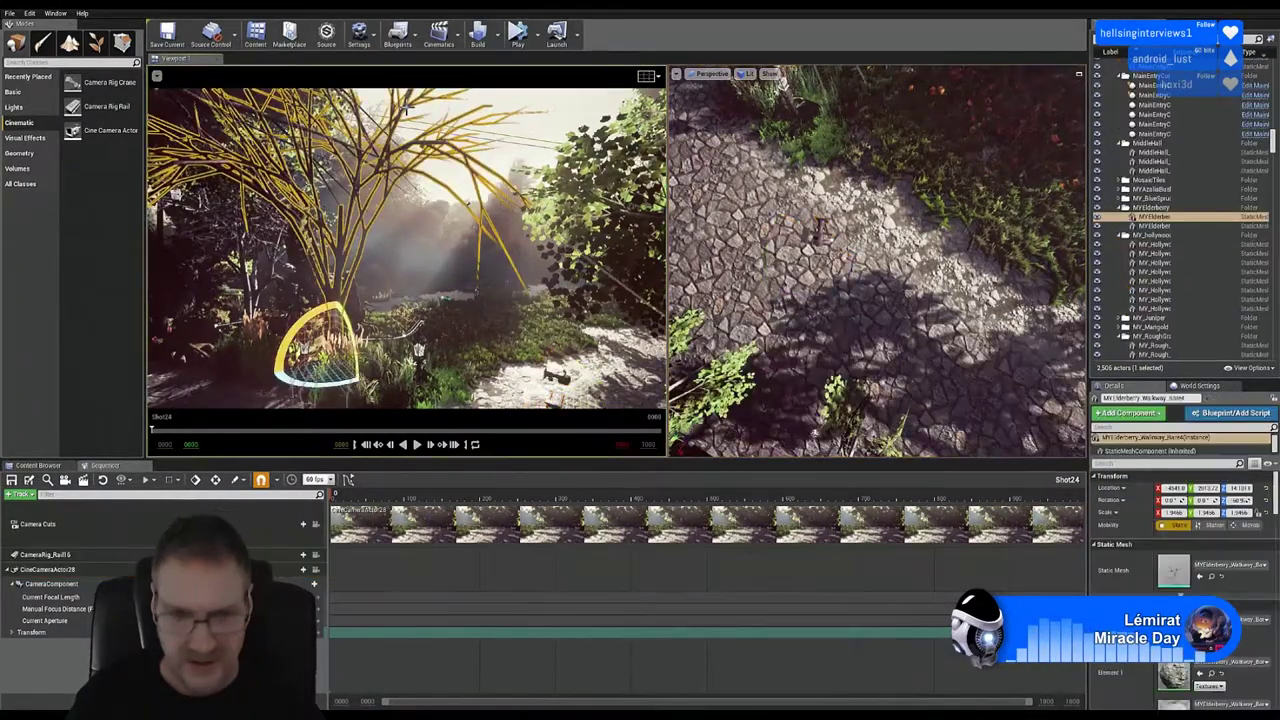
{"action": "key", "text": "Delete"}
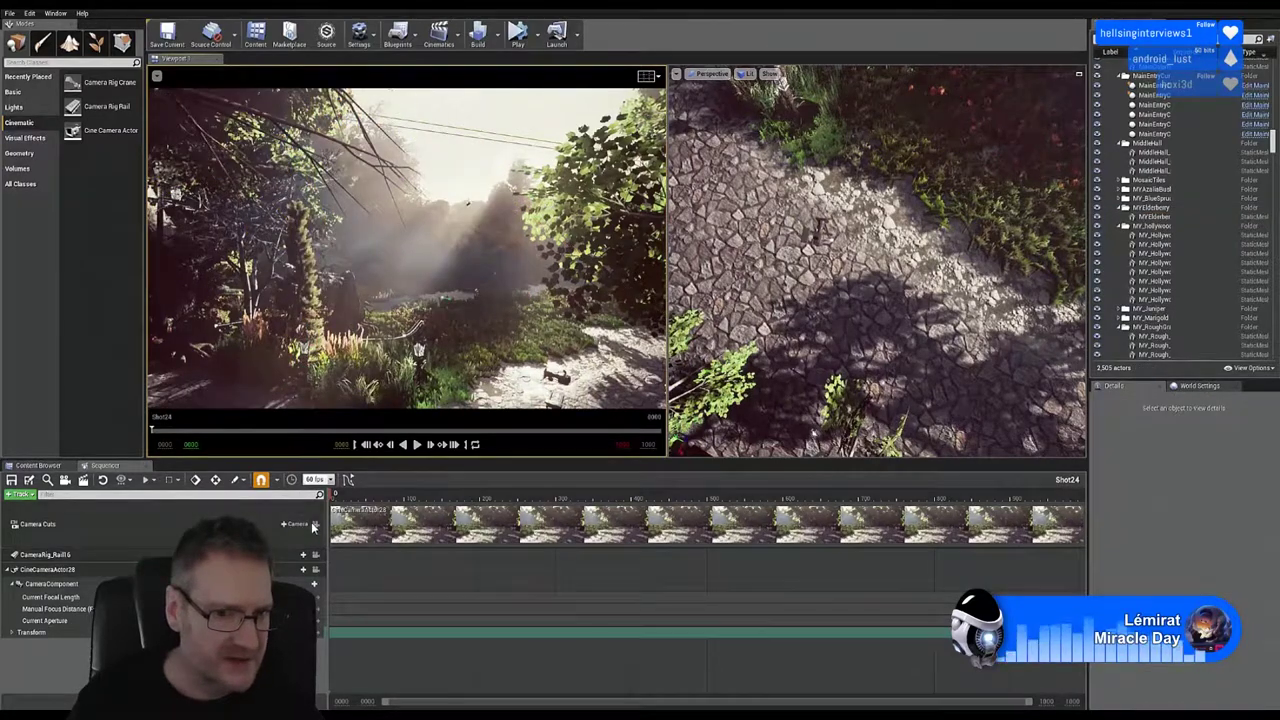
{"action": "left_click", "coordinate": [316, 524]}
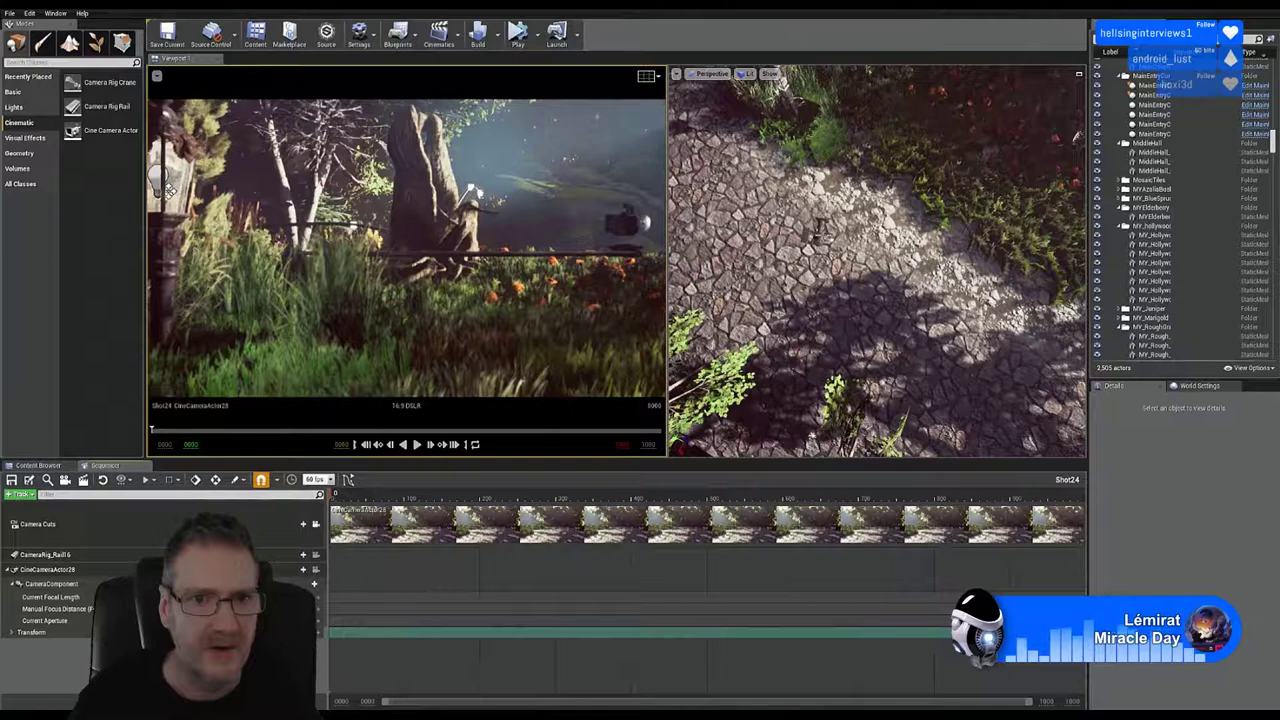
Step: Raise the camera rail to a Z location of about 265 and move it back along X to the foliage beside the path
{"action": "left_click", "coordinate": [818, 234]}
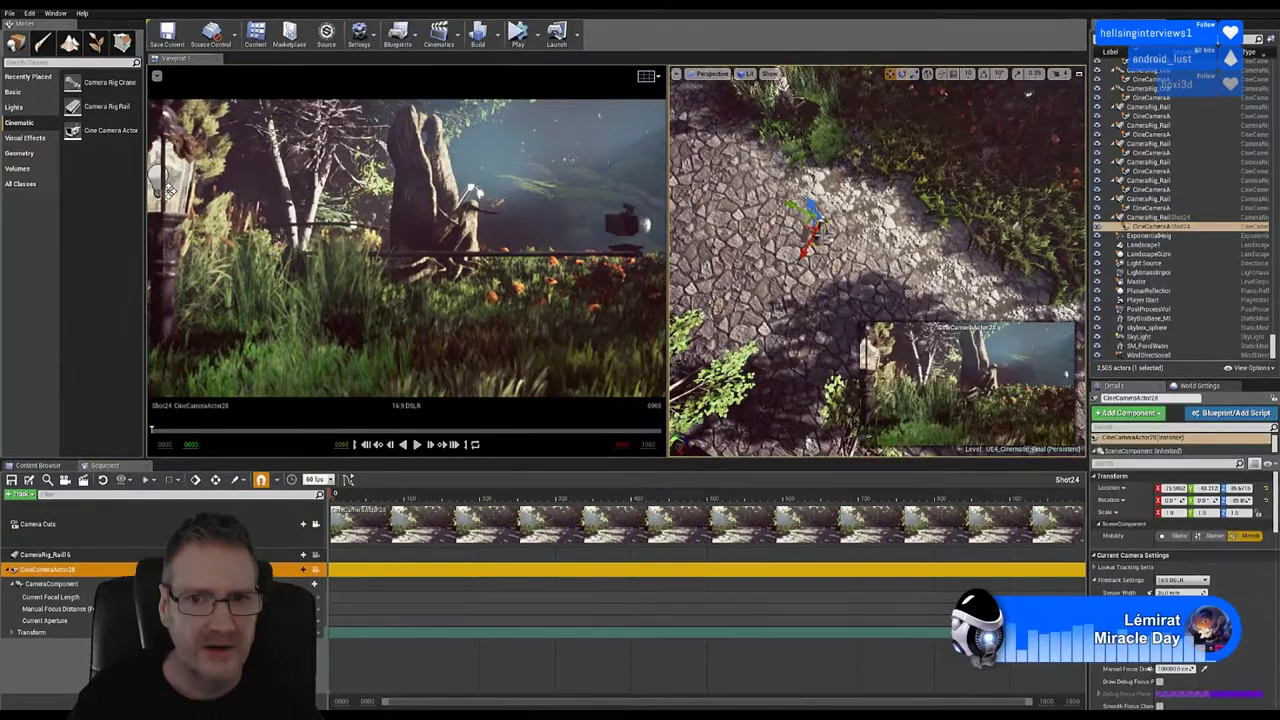
{"action": "left_click", "coordinate": [806, 235]}
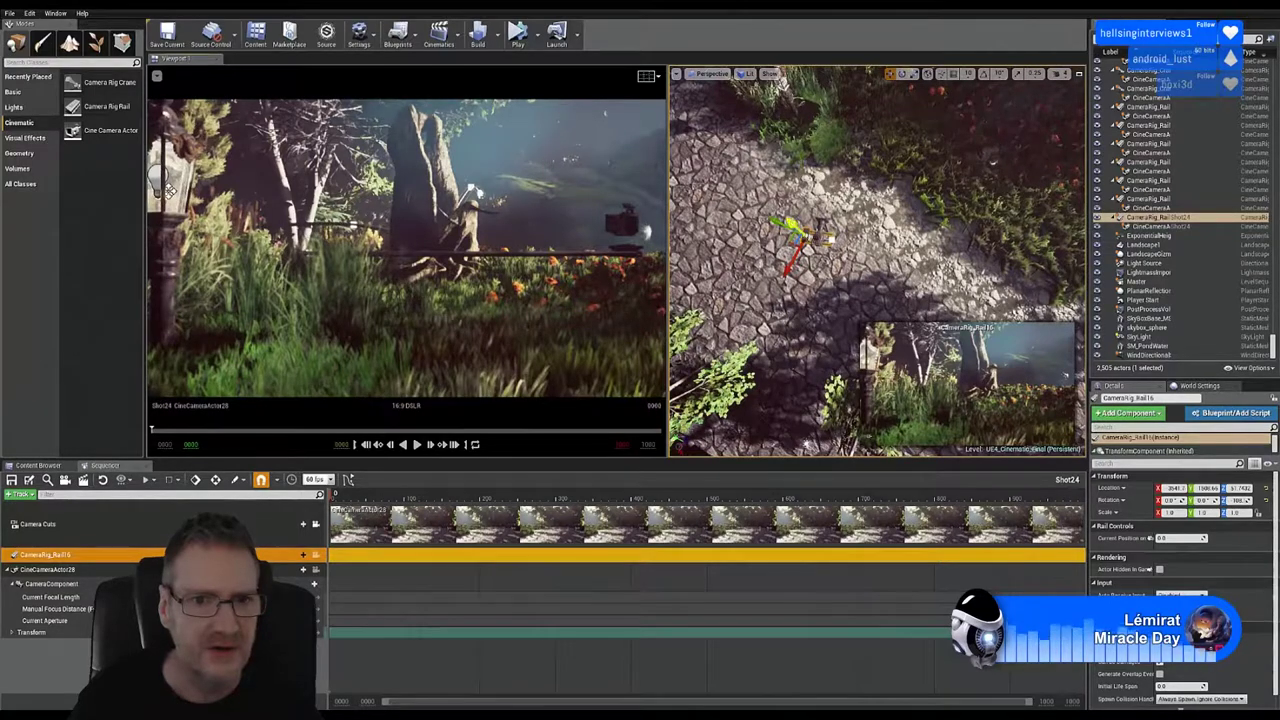
{"action": "left_click_drag", "start_coordinate": [791, 225], "coordinate": [761, 198]}
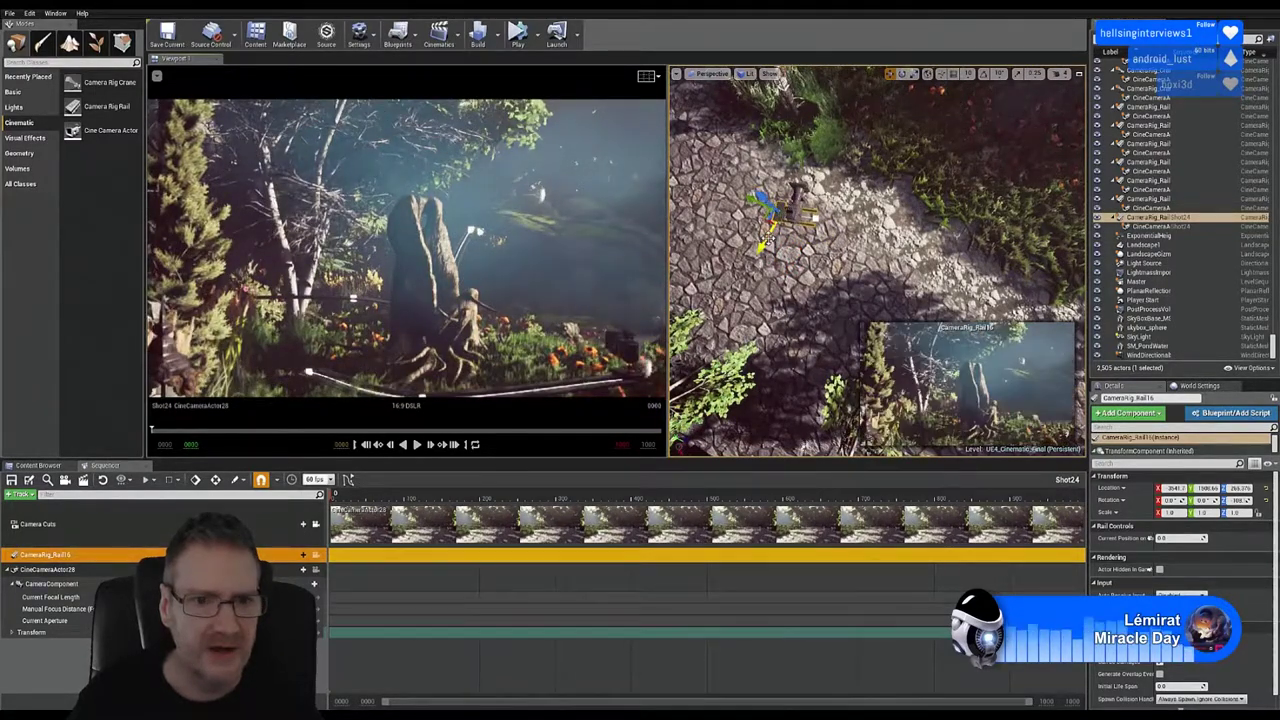
{"action": "left_click_drag", "start_coordinate": [768, 236], "coordinate": [686, 440]}
{"action": "right_click_drag", "start_coordinate": [877, 260], "coordinate": [732, 215]}
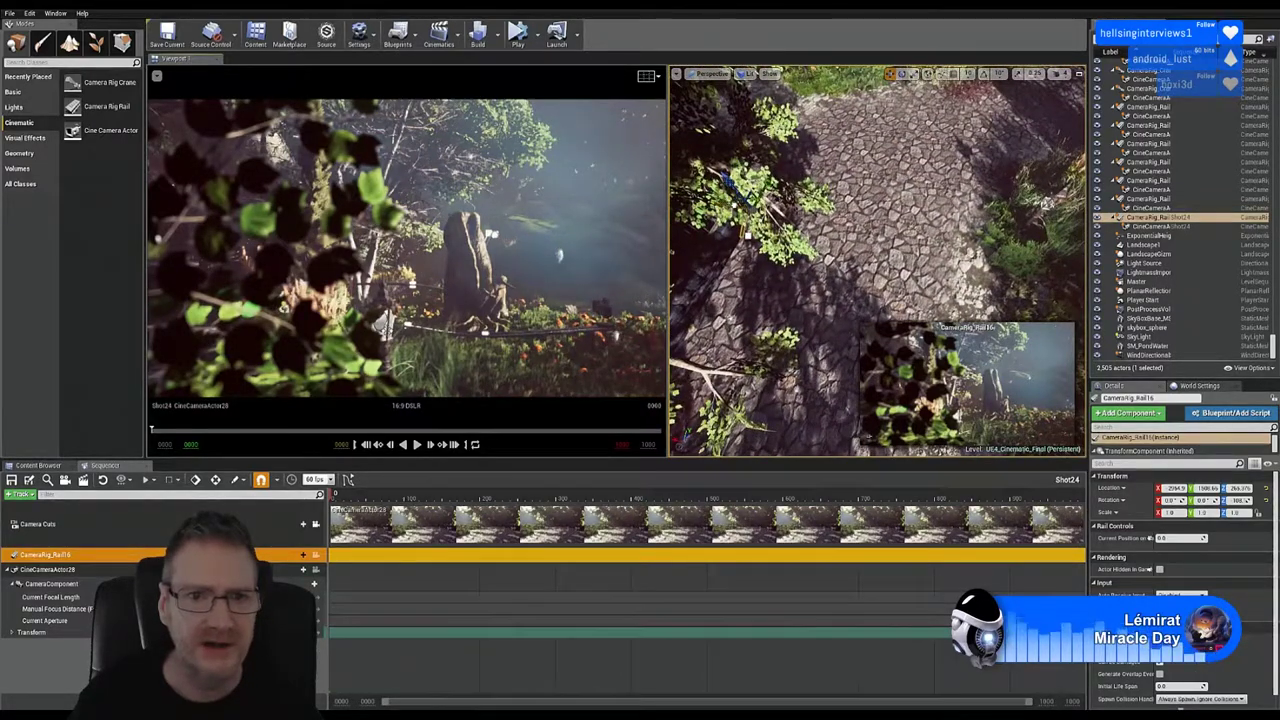
{"action": "left_click_drag", "start_coordinate": [734, 205], "coordinate": [787, 213]}
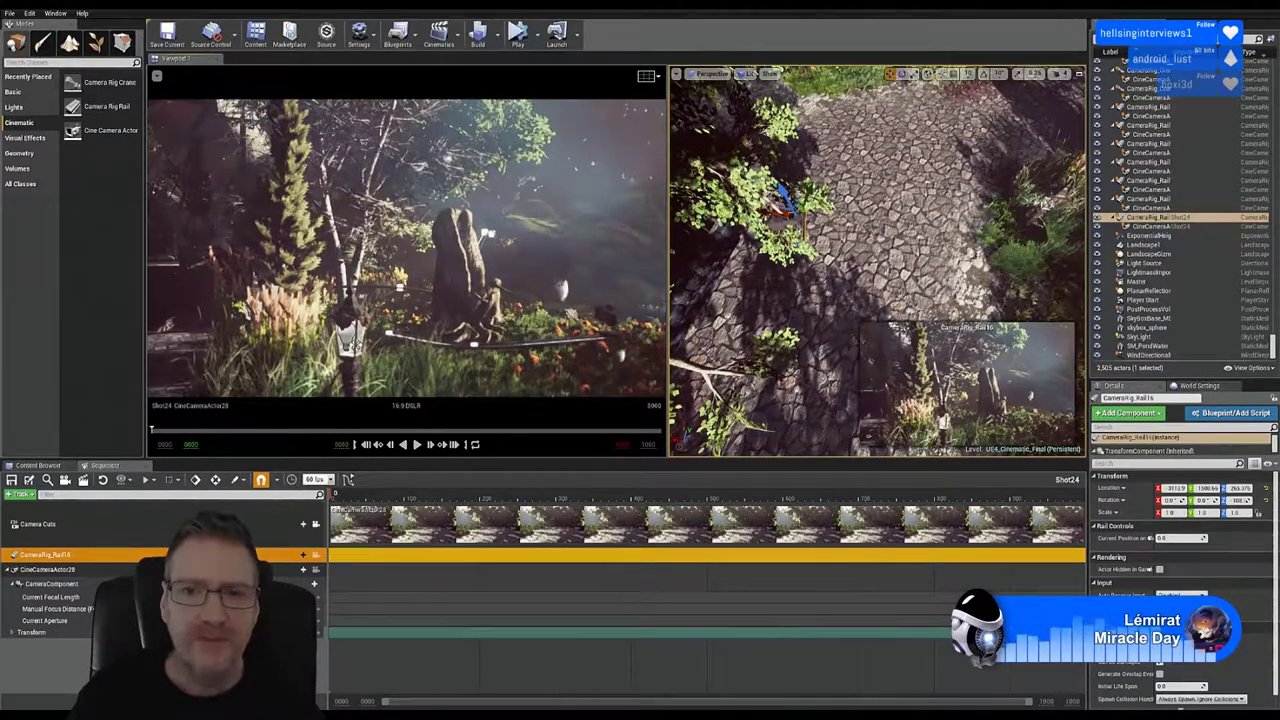
Step: Shift the camera rail sideways to a Y location of about 1535
{"action": "right_click_drag", "start_coordinate": [800, 200], "coordinate": [855, 256]}
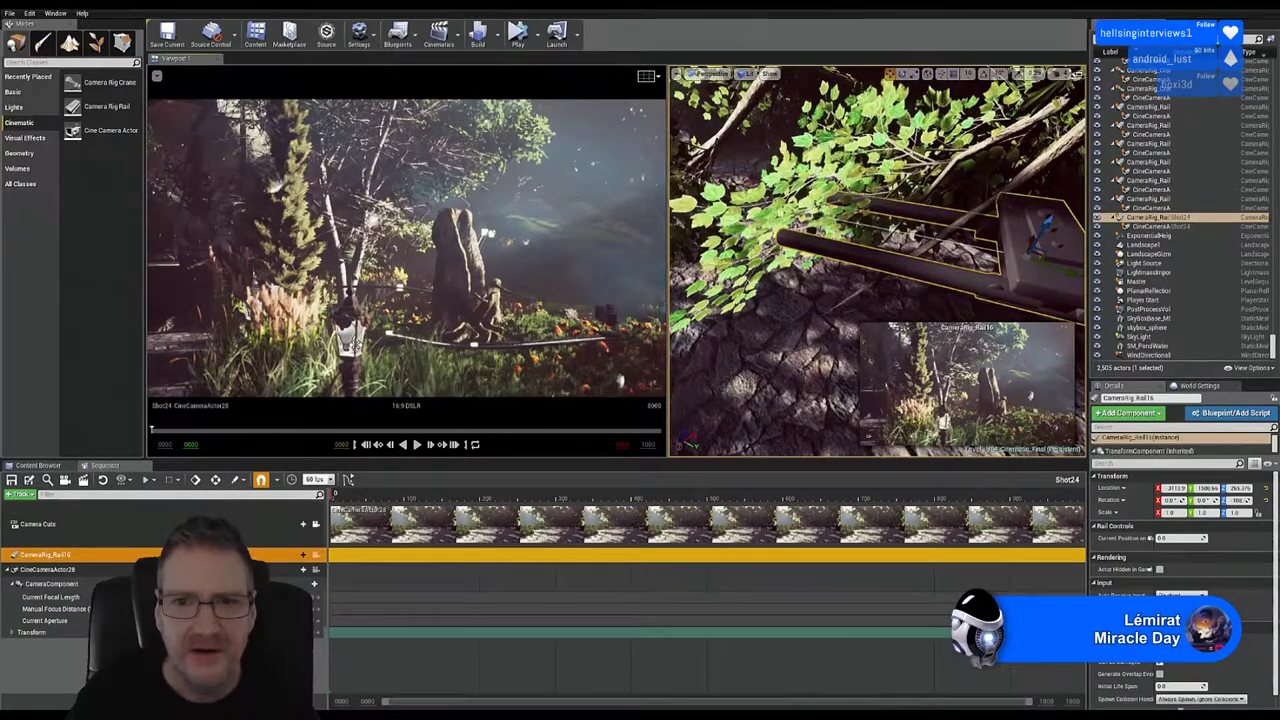
{"action": "right_click_drag", "start_coordinate": [855, 256], "coordinate": [828, 254]}
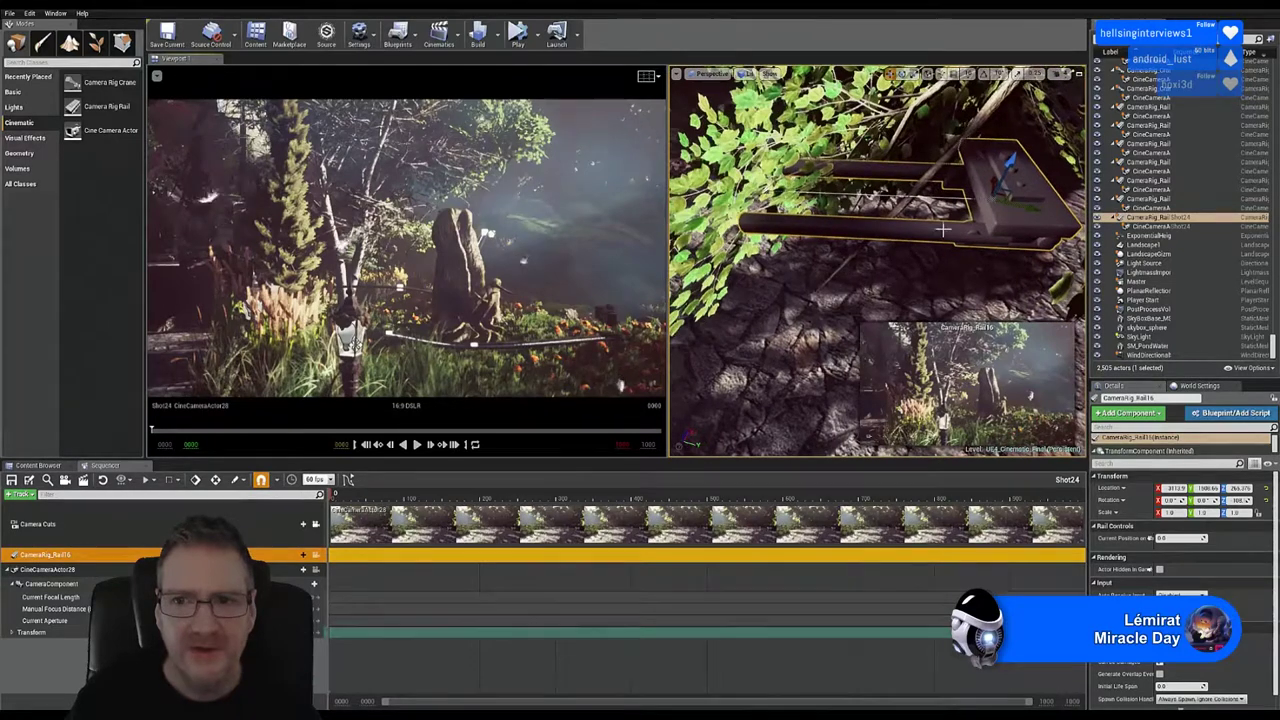
{"action": "left_click_drag", "start_coordinate": [1022, 205], "coordinate": [1082, 222]}
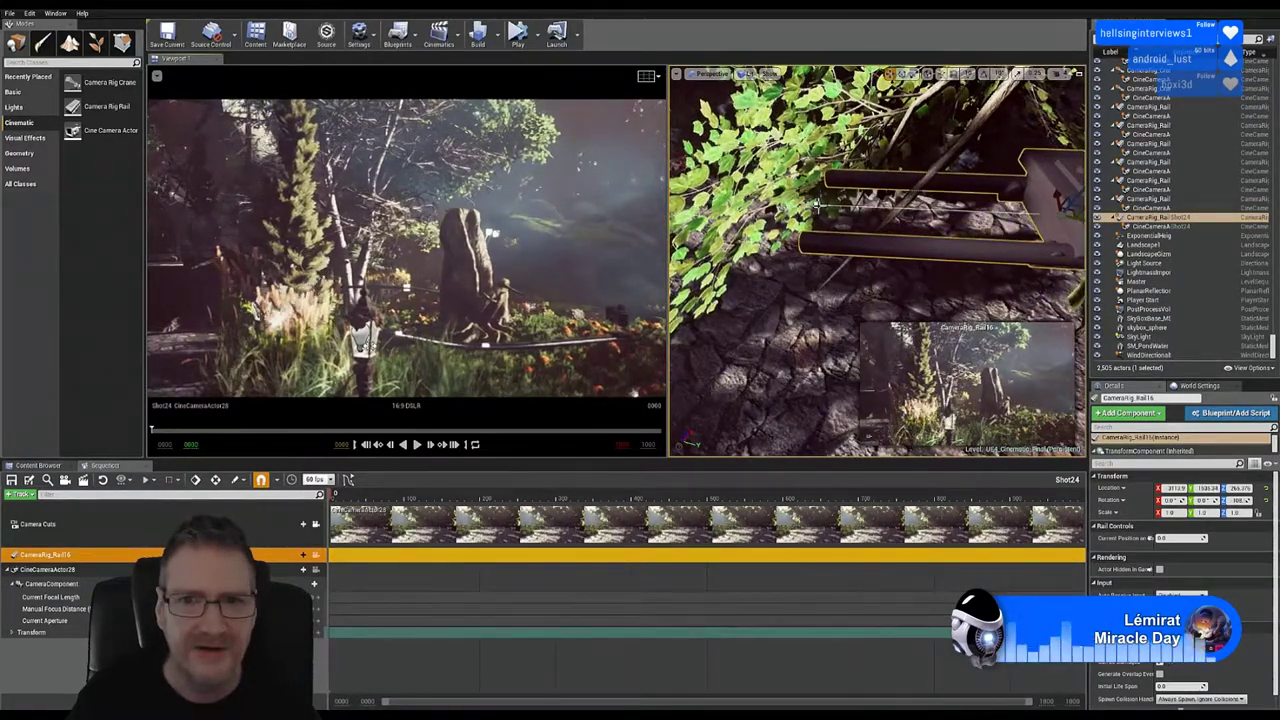
Step: Stretch the rail along the stone path by its end spline point and extend it with a further spline point
{"action": "left_click", "coordinate": [817, 205]}
{"action": "right_click_drag", "start_coordinate": [920, 301], "coordinate": [922, 346]}
{"action": "right_click_drag", "start_coordinate": [832, 344], "coordinate": [830, 346]}
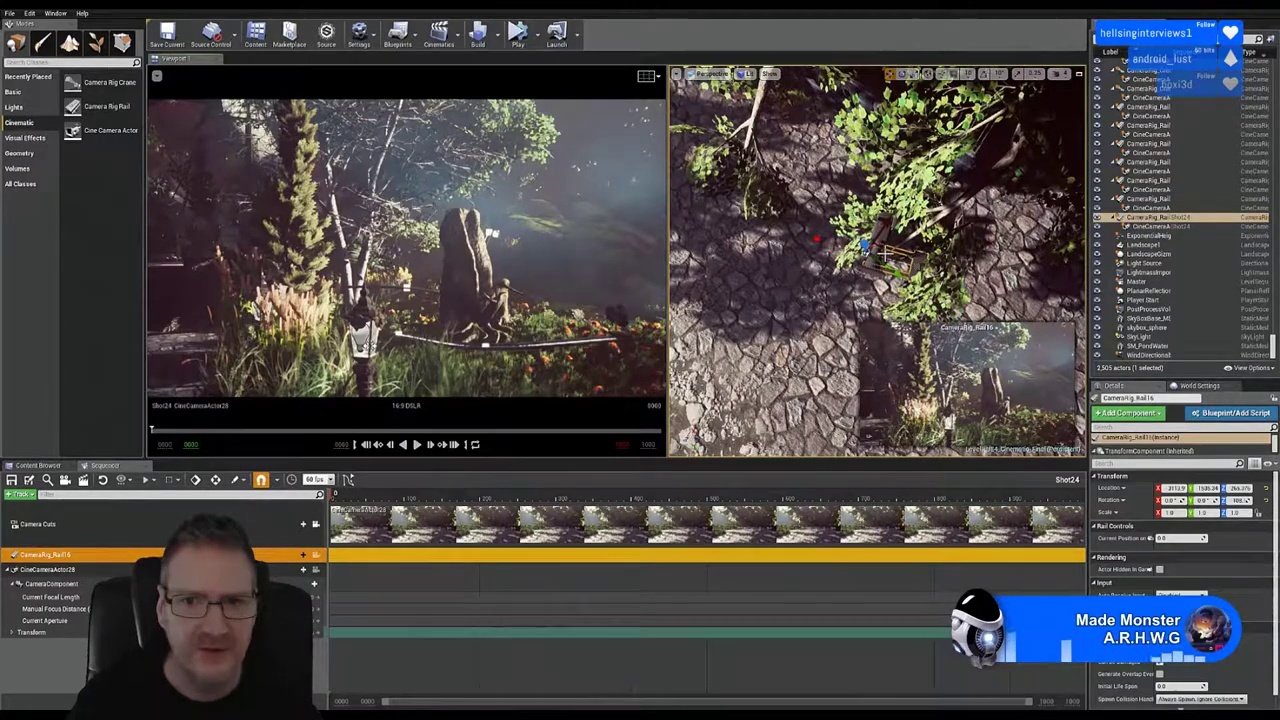
{"action": "right_click_drag", "start_coordinate": [830, 346], "coordinate": [828, 348]}
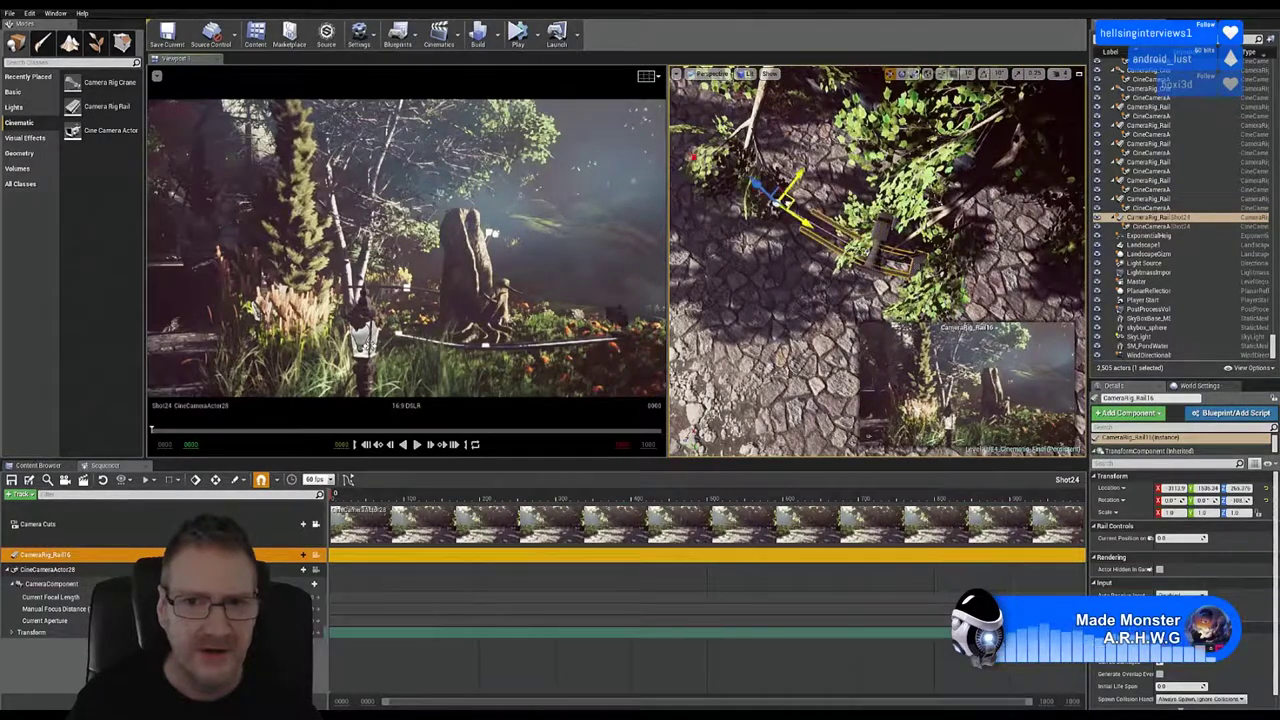
{"action": "left_click_drag", "start_coordinate": [786, 203], "coordinate": [670, 160]}
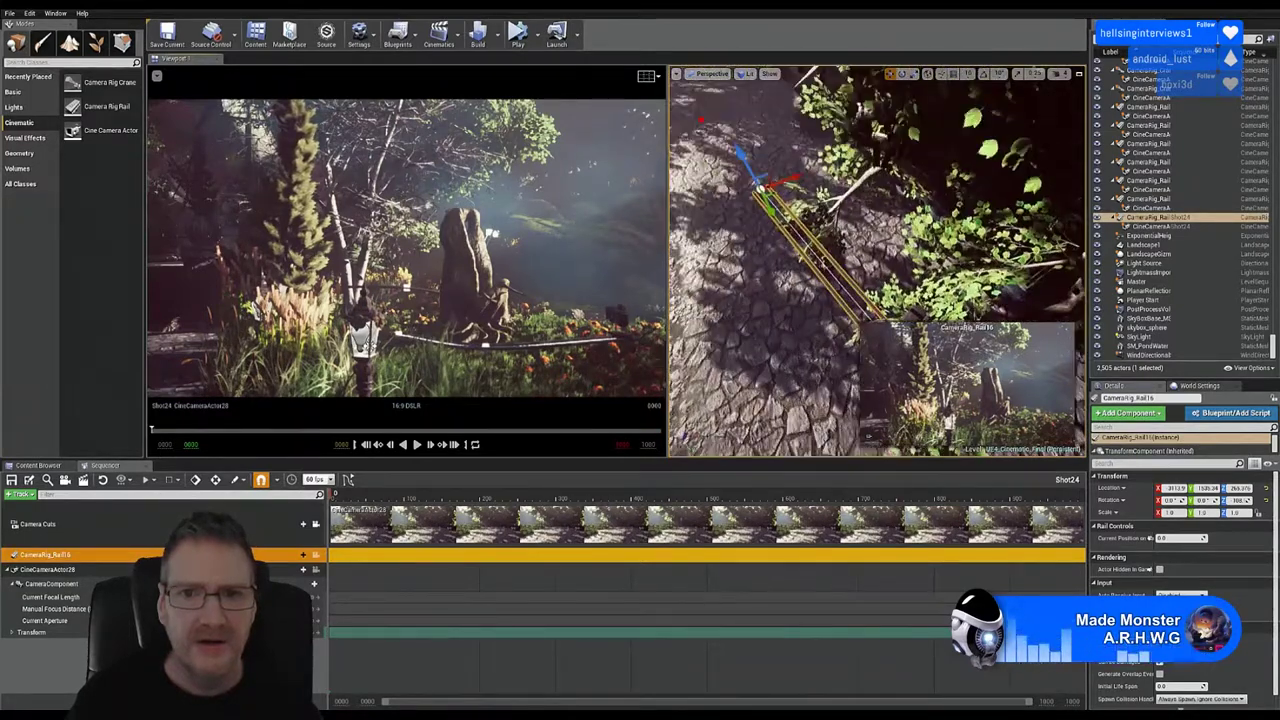
{"action": "right_click_drag", "start_coordinate": [822, 262], "coordinate": [861, 356]}
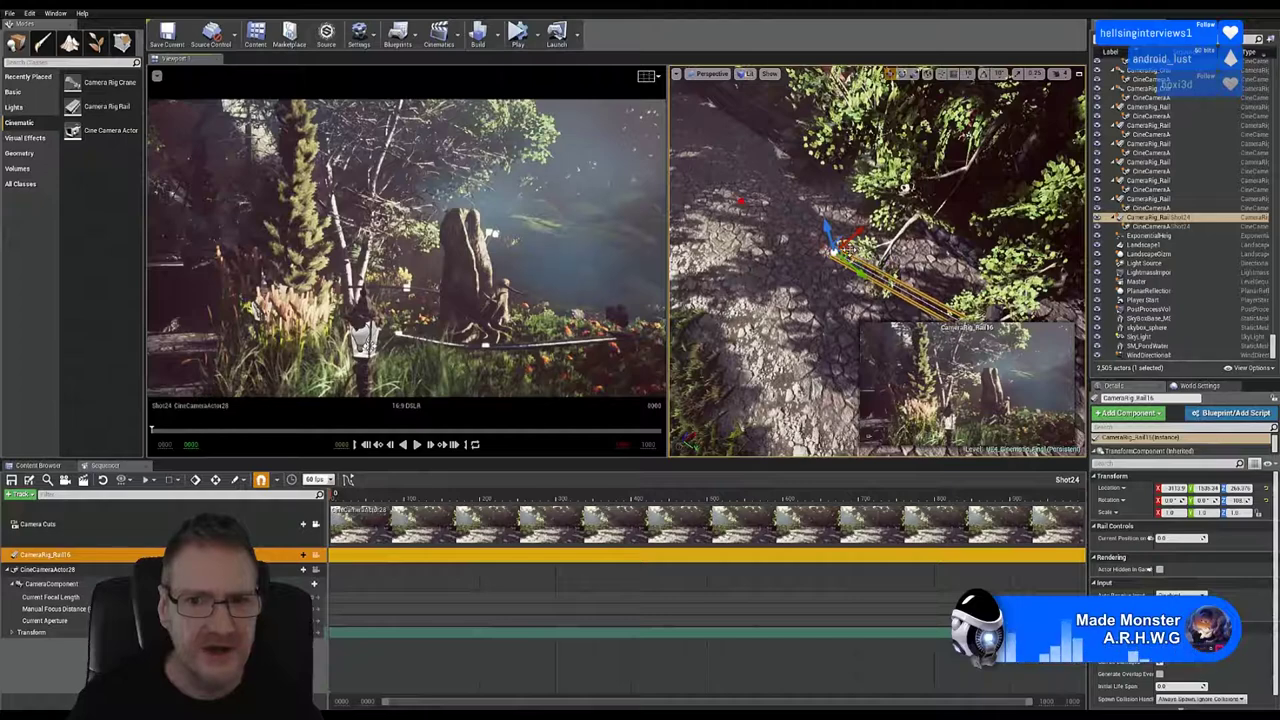
{"action": "left_click_drag", "start_coordinate": [725, 194], "coordinate": [717, 185]}
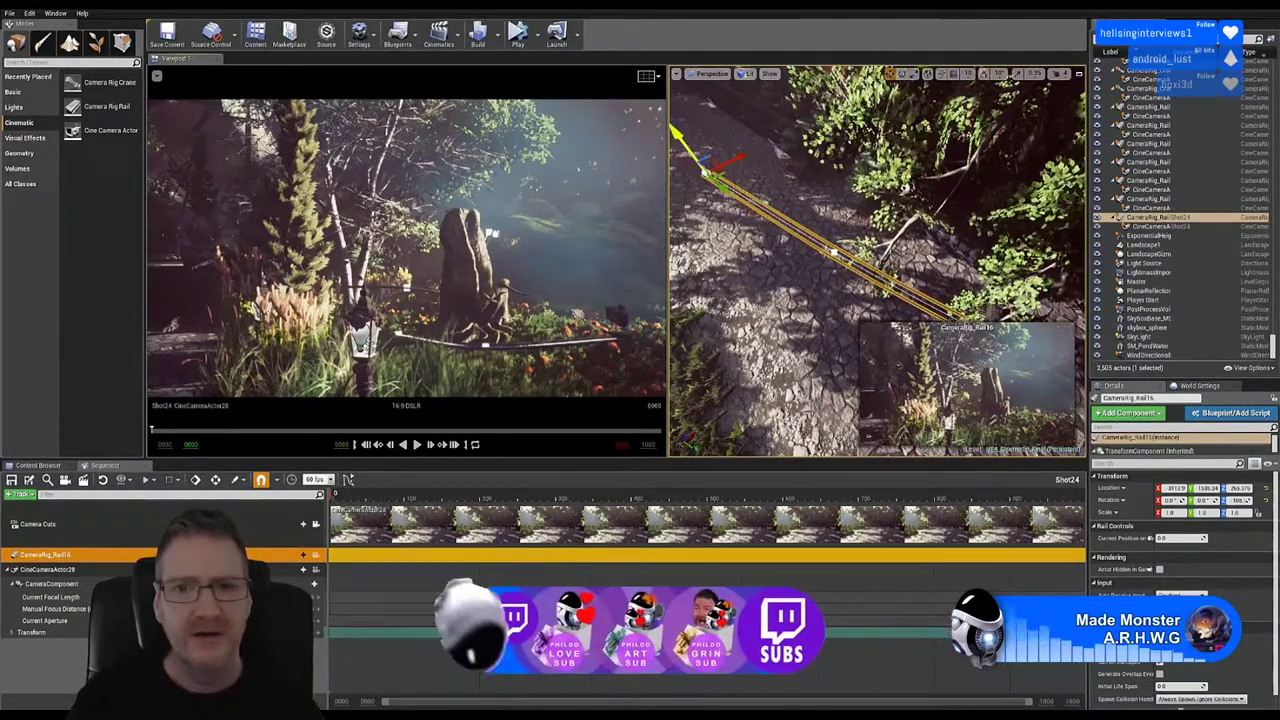
Step: Scrub the rail's Current Position on Rail to preview the camera's travel past the stump
{"action": "right_click_drag", "start_coordinate": [730, 295], "coordinate": [730, 295]}
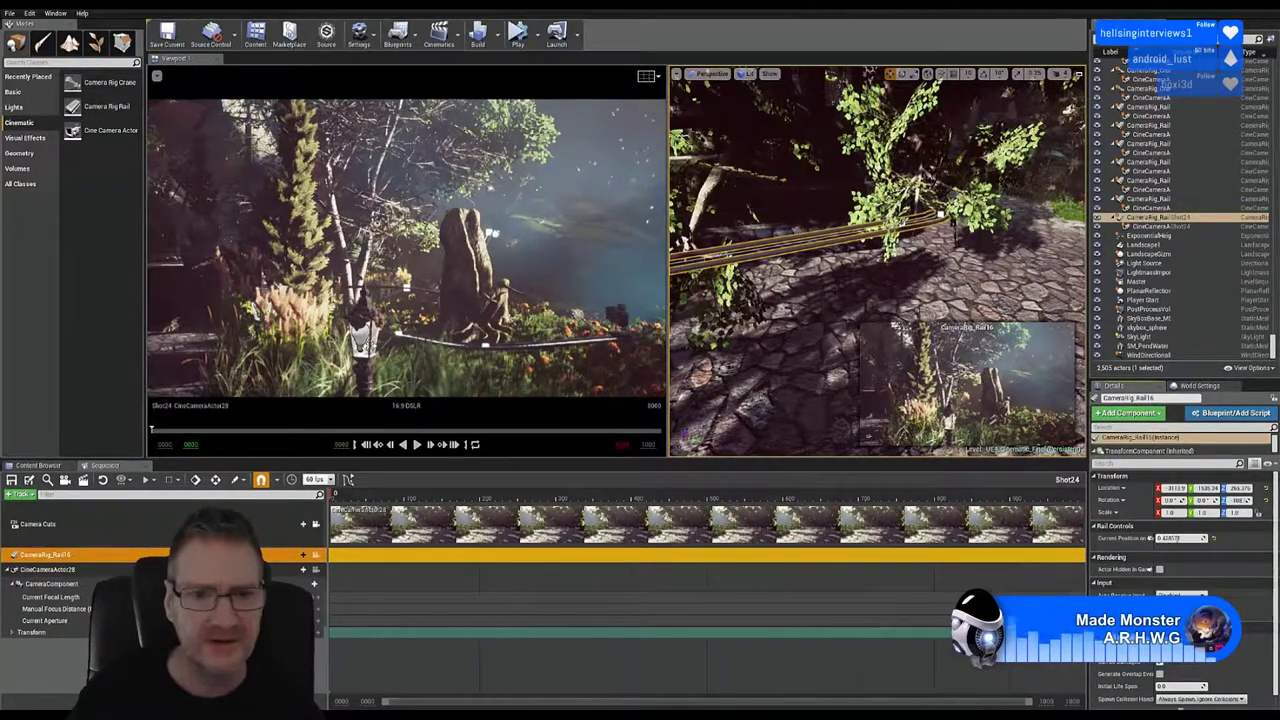
{"action": "left_click_drag", "start_coordinate": [1160, 538], "coordinate": [1174, 537]}
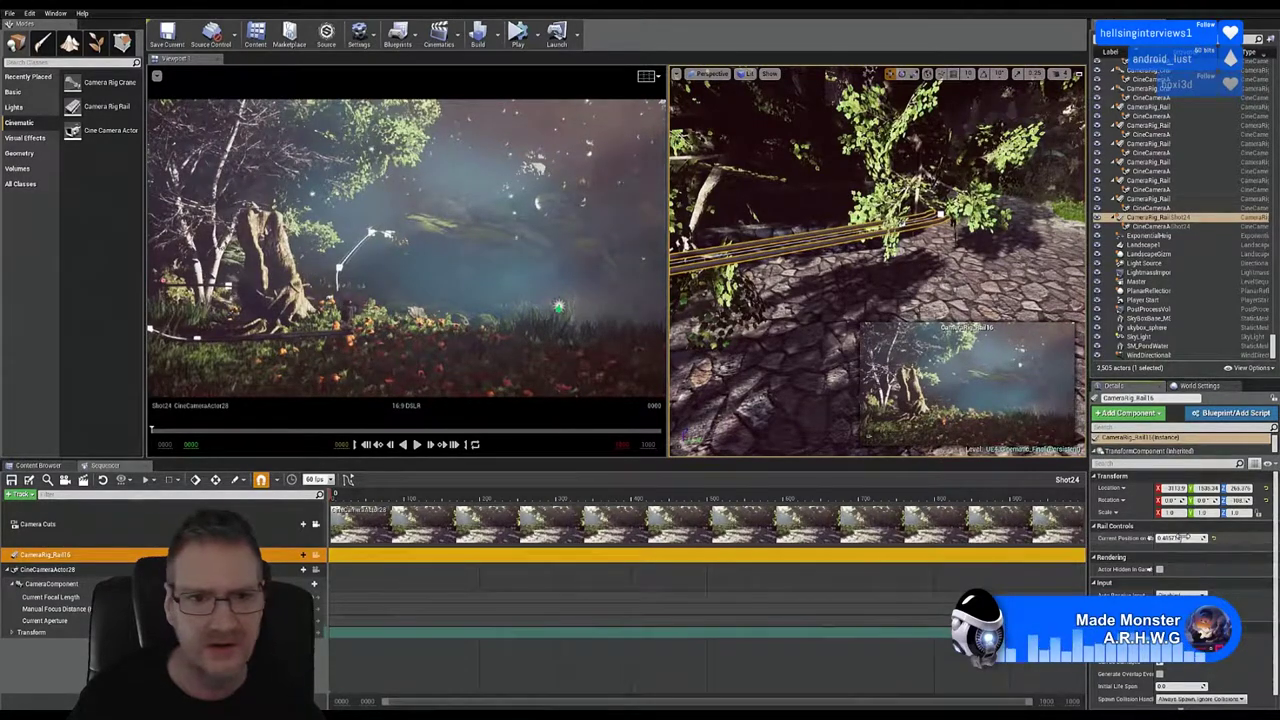
{"action": "left_click_drag", "start_coordinate": [1188, 539], "coordinate": [1194, 539]}
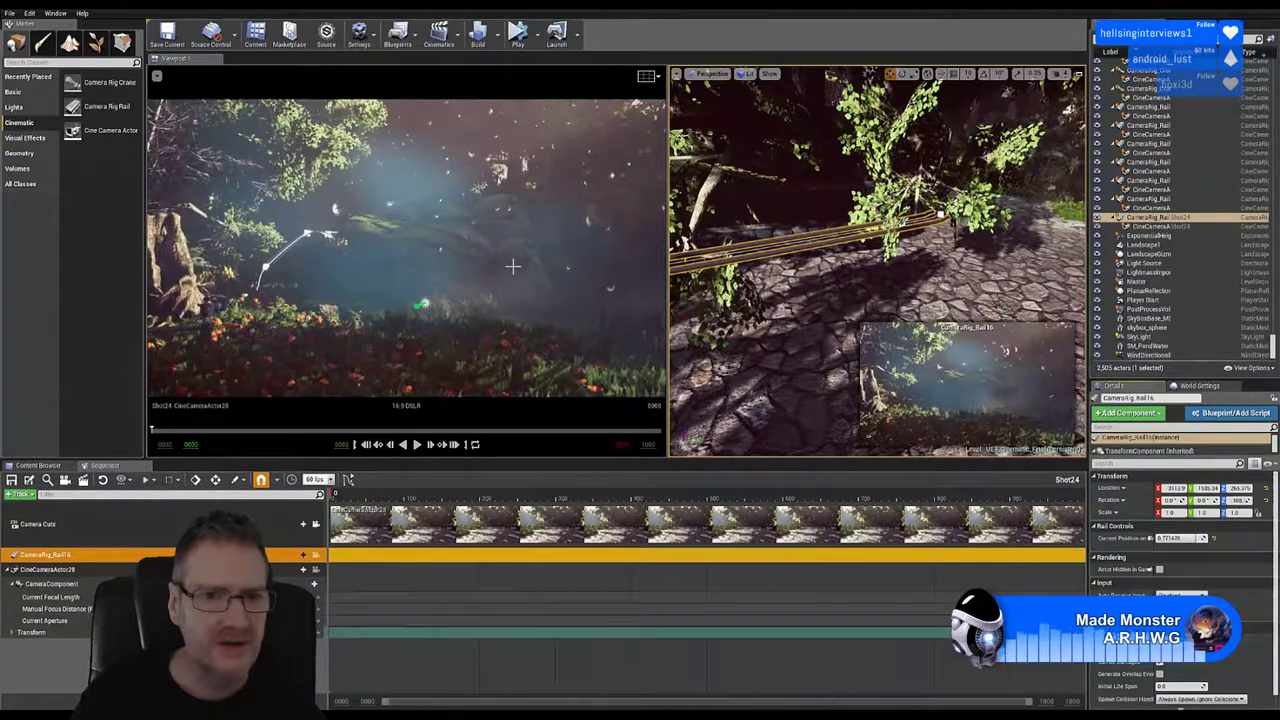
{"action": "left_click", "coordinate": [423, 302]}
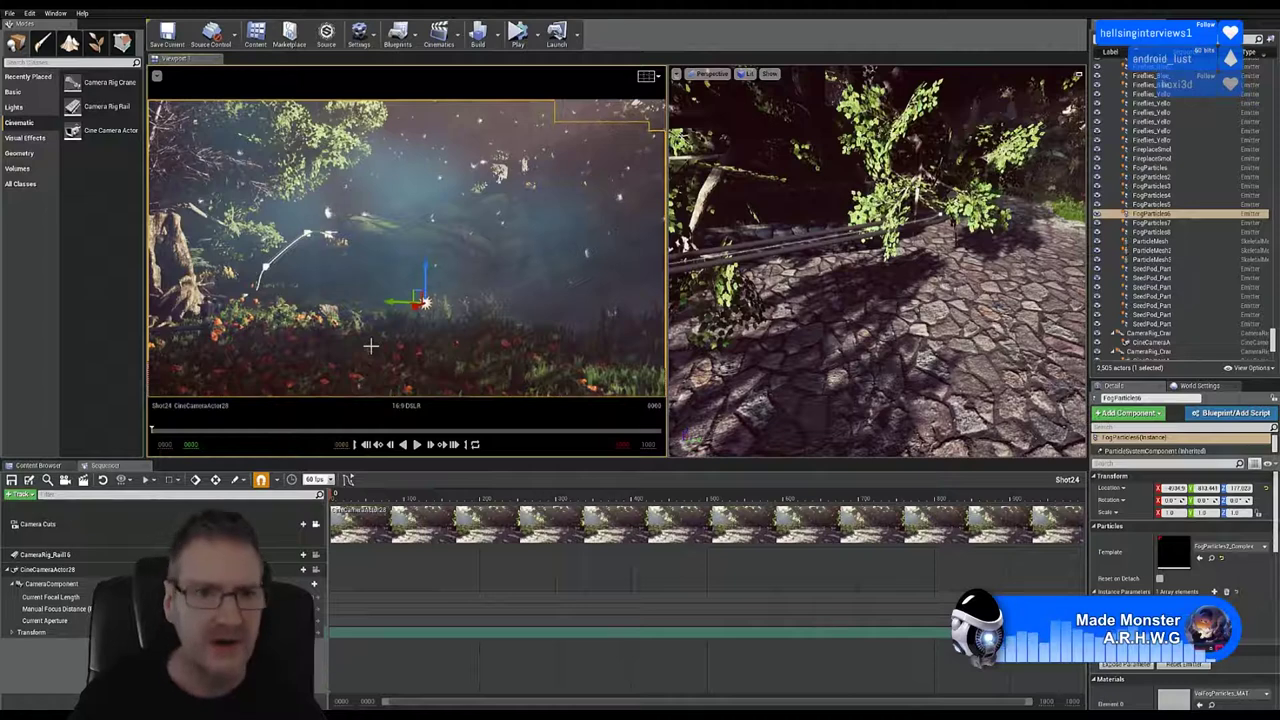
{"action": "key", "text": "Escape"}
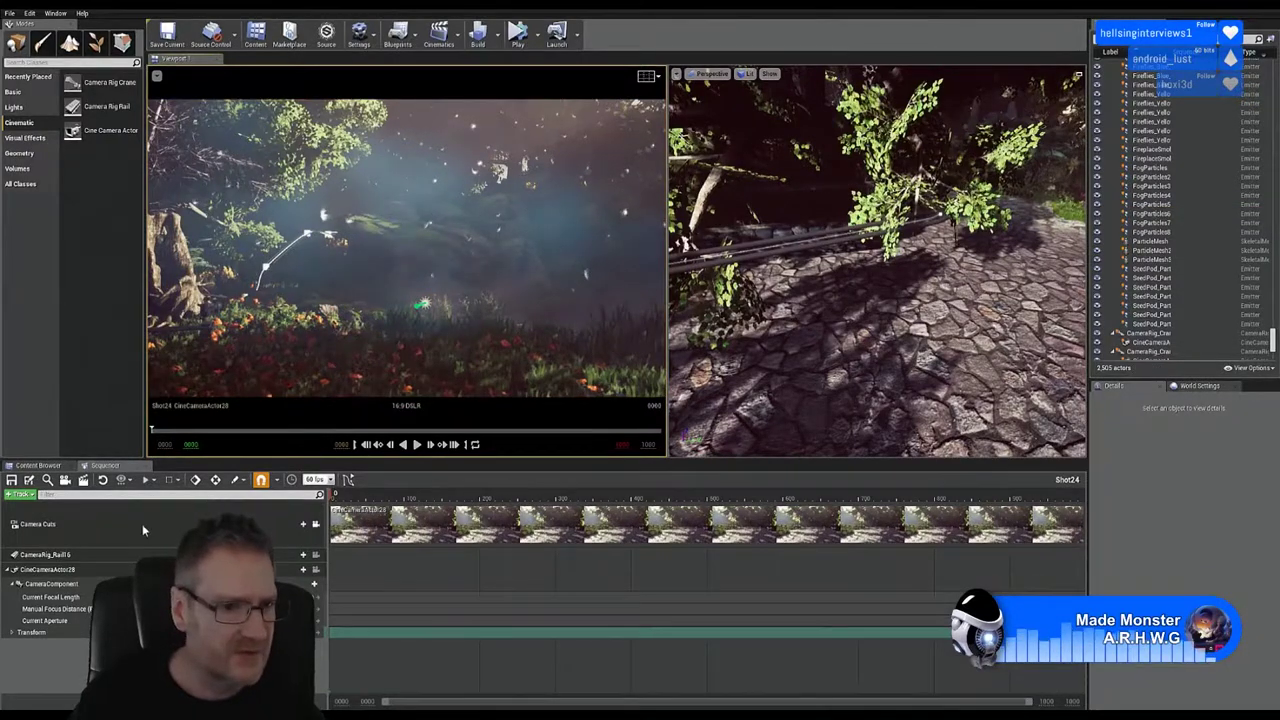
Step: Reselect the camera rail in the sequence and scrub its Current Position on Rail back and forth, ending at 1.0
{"action": "left_click", "coordinate": [84, 553]}
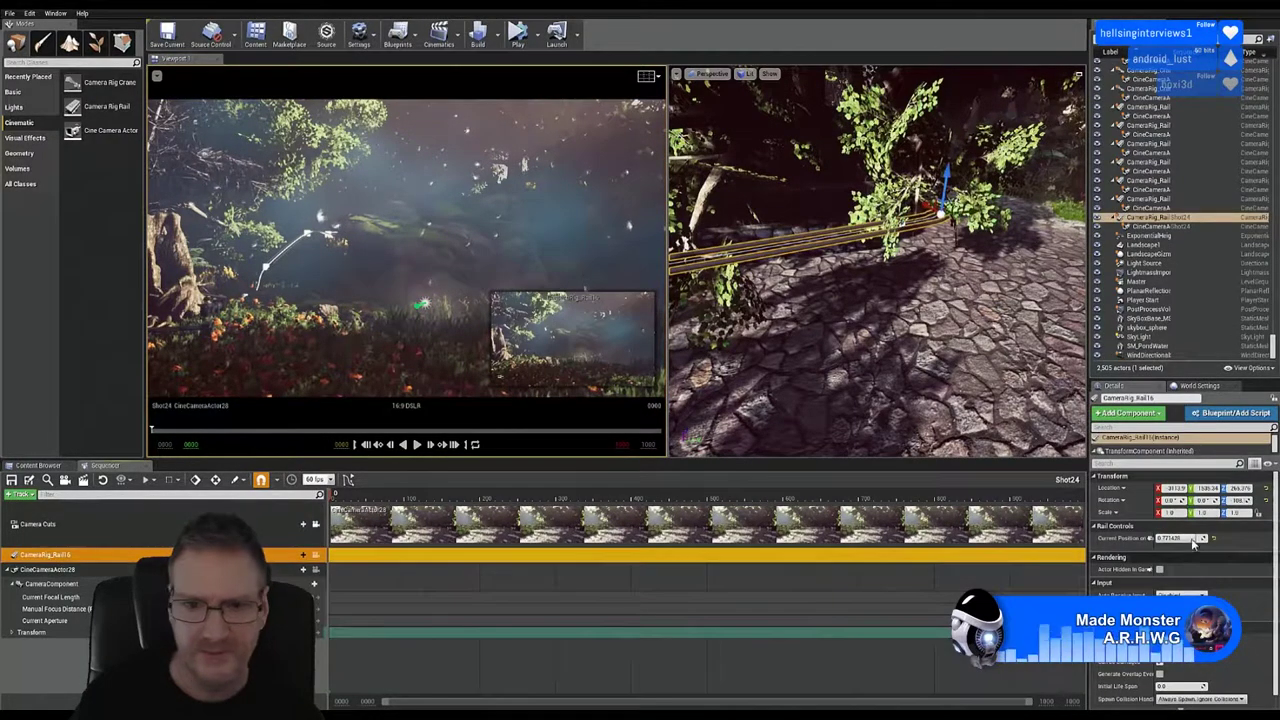
{"action": "left_click_drag", "start_coordinate": [1196, 539], "coordinate": [1168, 538]}
{"action": "left_click_drag", "start_coordinate": [1181, 538], "coordinate": [1204, 538]}
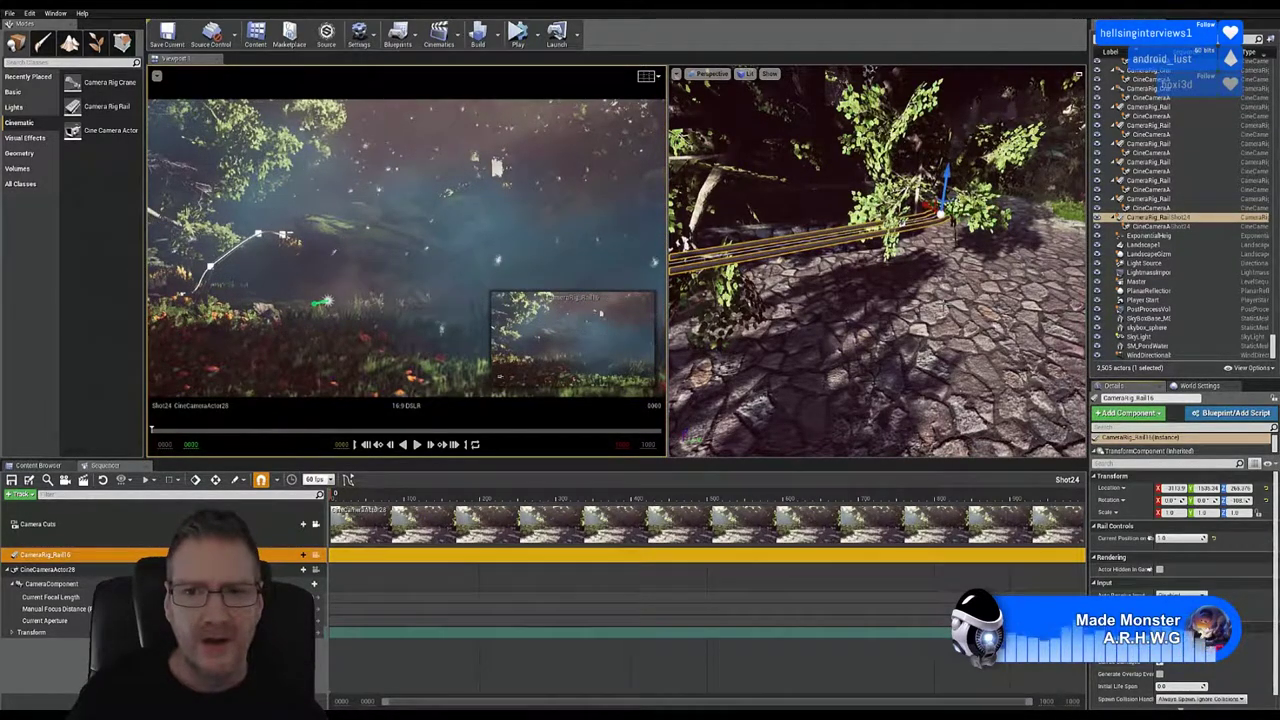
Step: Extend the camera rail farther along the stone path by moving its end spline point
{"action": "right_click_drag", "start_coordinate": [873, 381], "coordinate": [843, 388]}
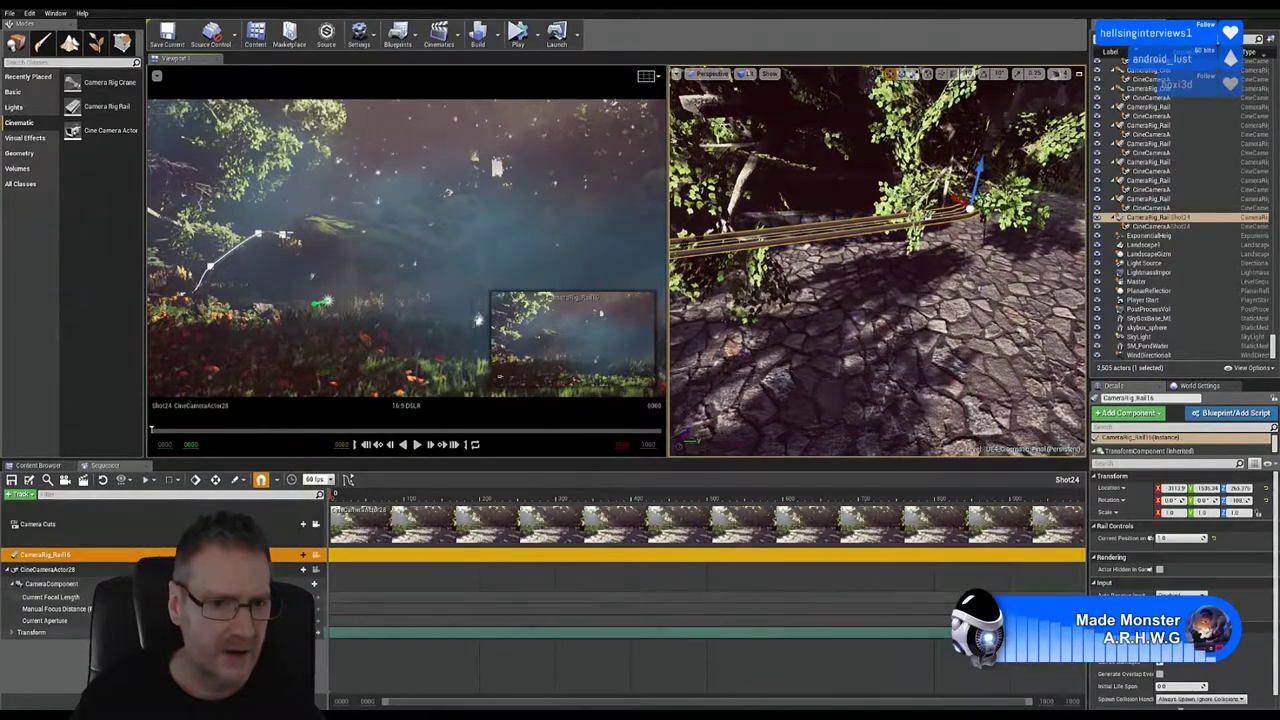
{"action": "key", "text": "Escape"}
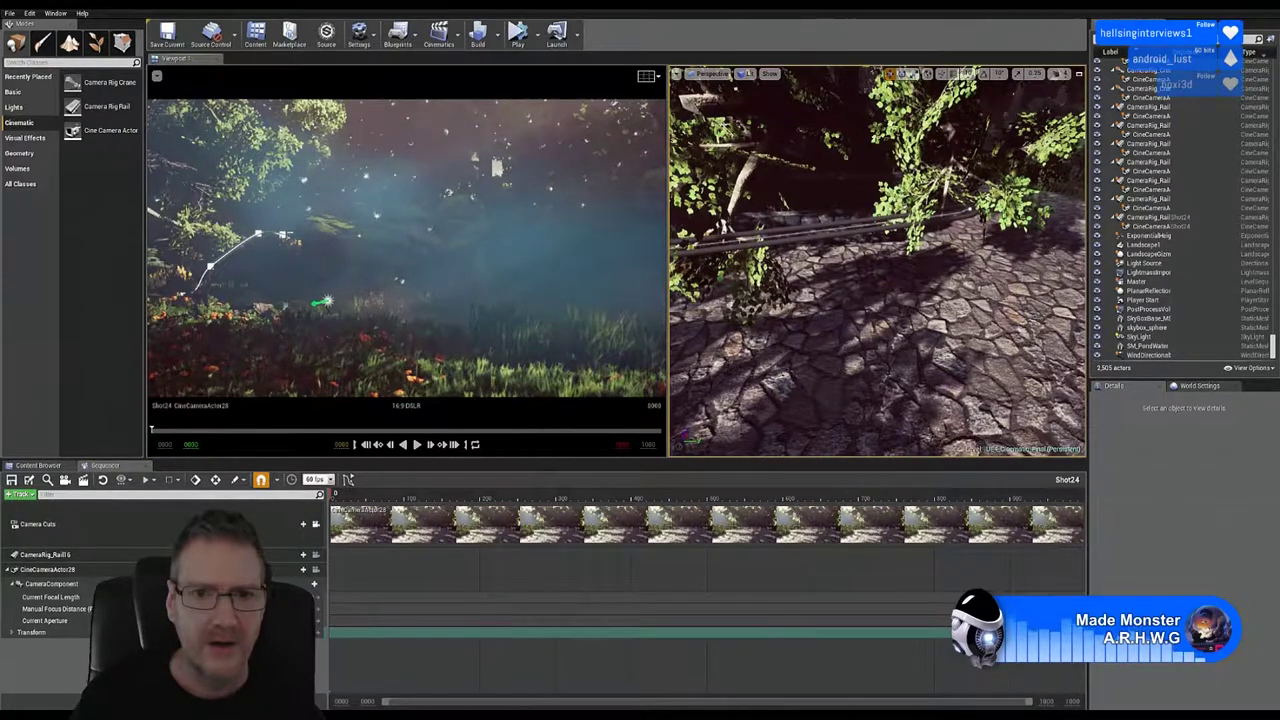
{"action": "right_click_drag", "start_coordinate": [877, 300], "coordinate": [784, 262]}
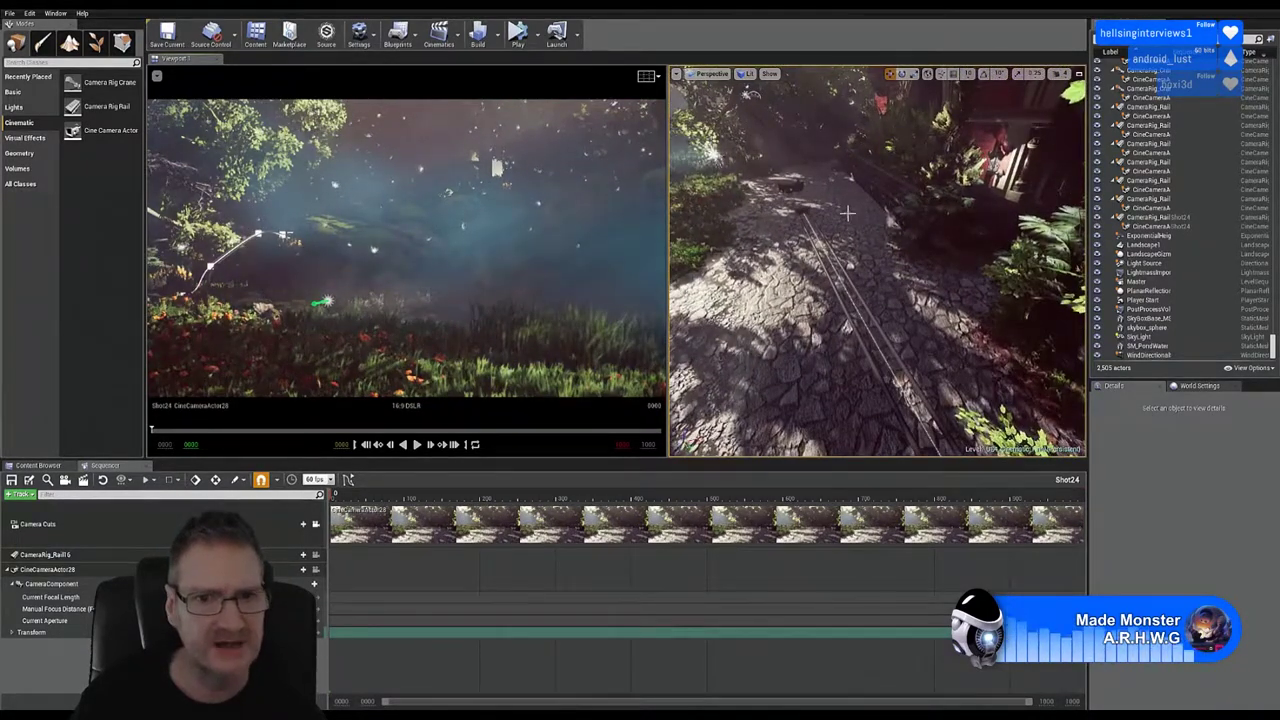
{"action": "right_click_drag", "start_coordinate": [848, 266], "coordinate": [797, 352]}
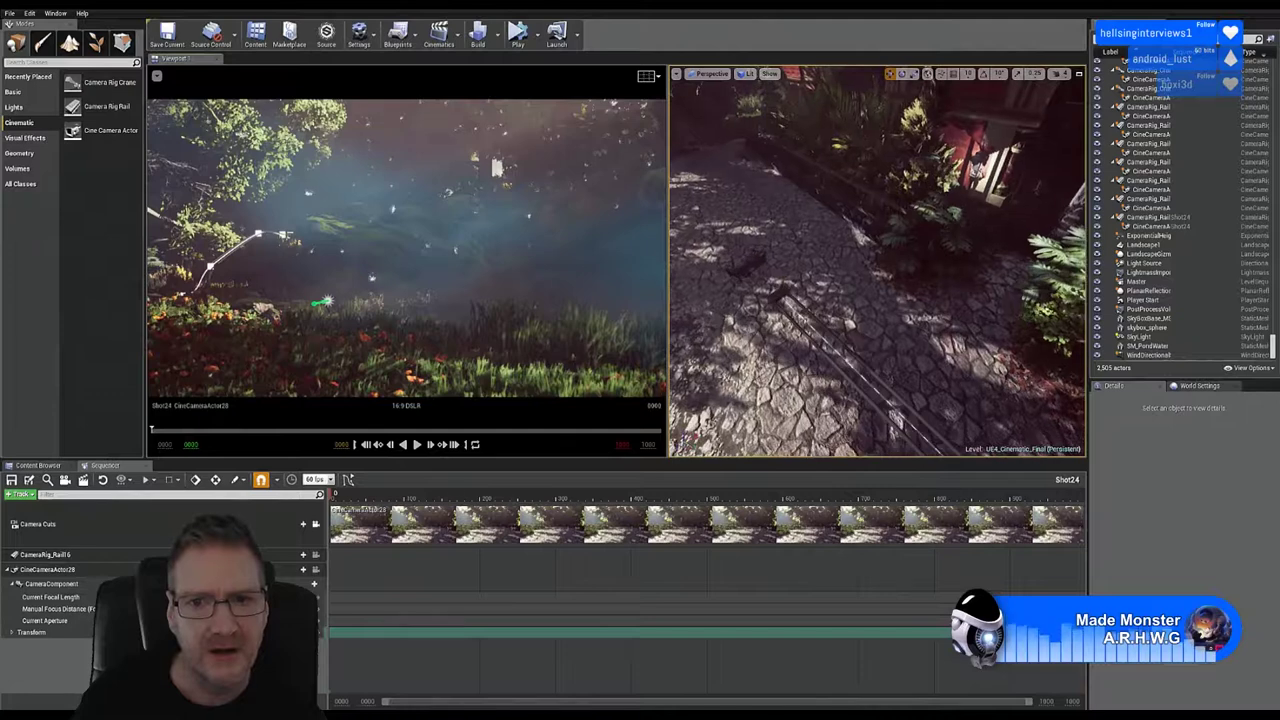
{"action": "left_click", "coordinate": [797, 312]}
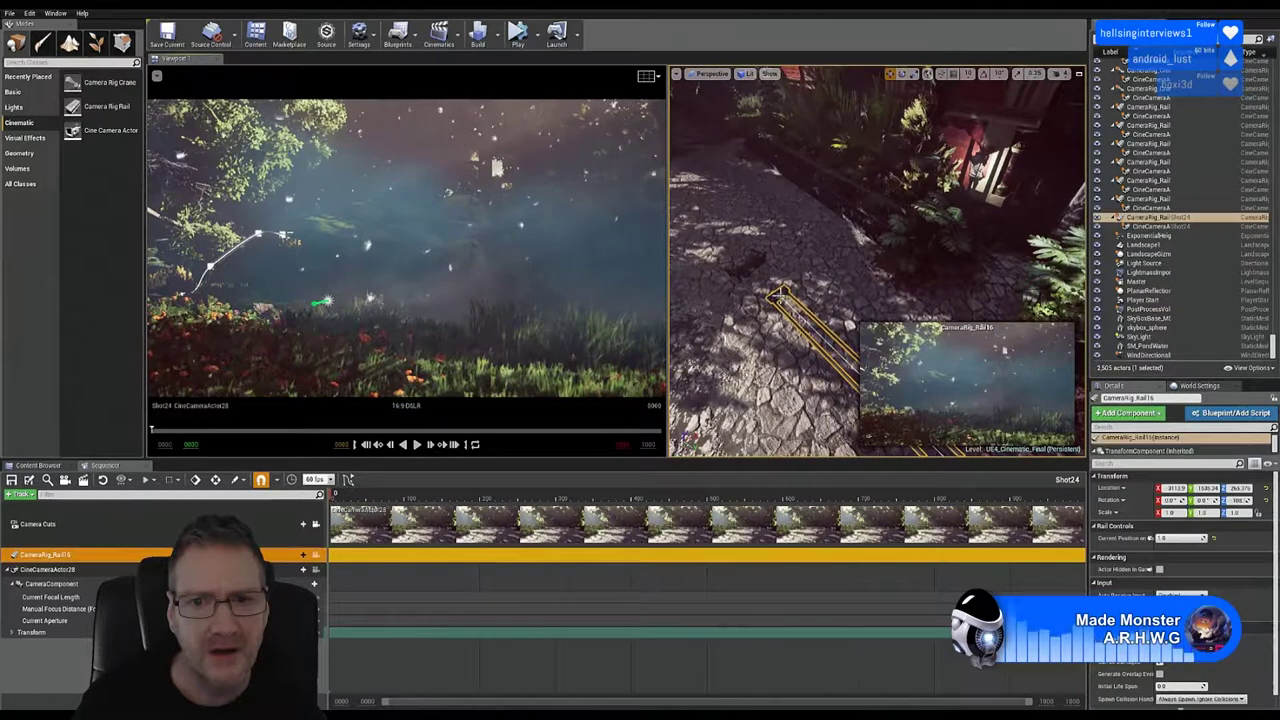
{"action": "left_click", "coordinate": [775, 298]}
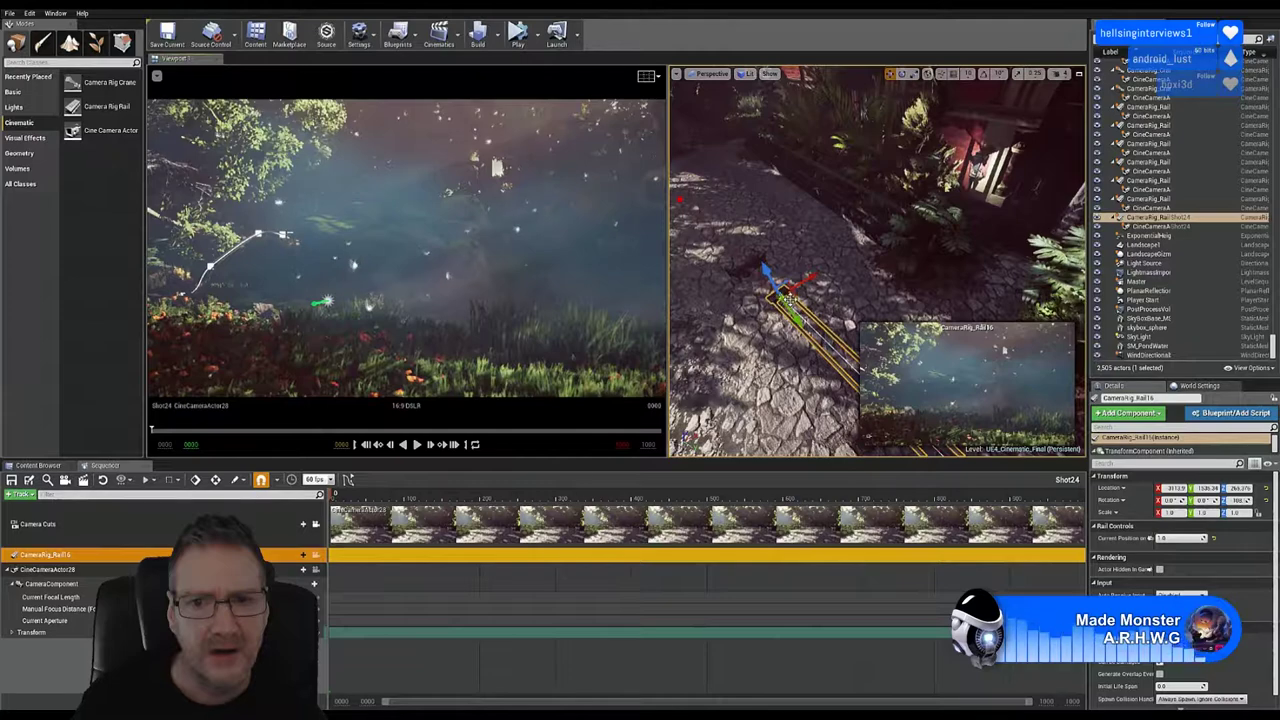
{"action": "left_click_drag", "start_coordinate": [788, 298], "coordinate": [719, 147]}
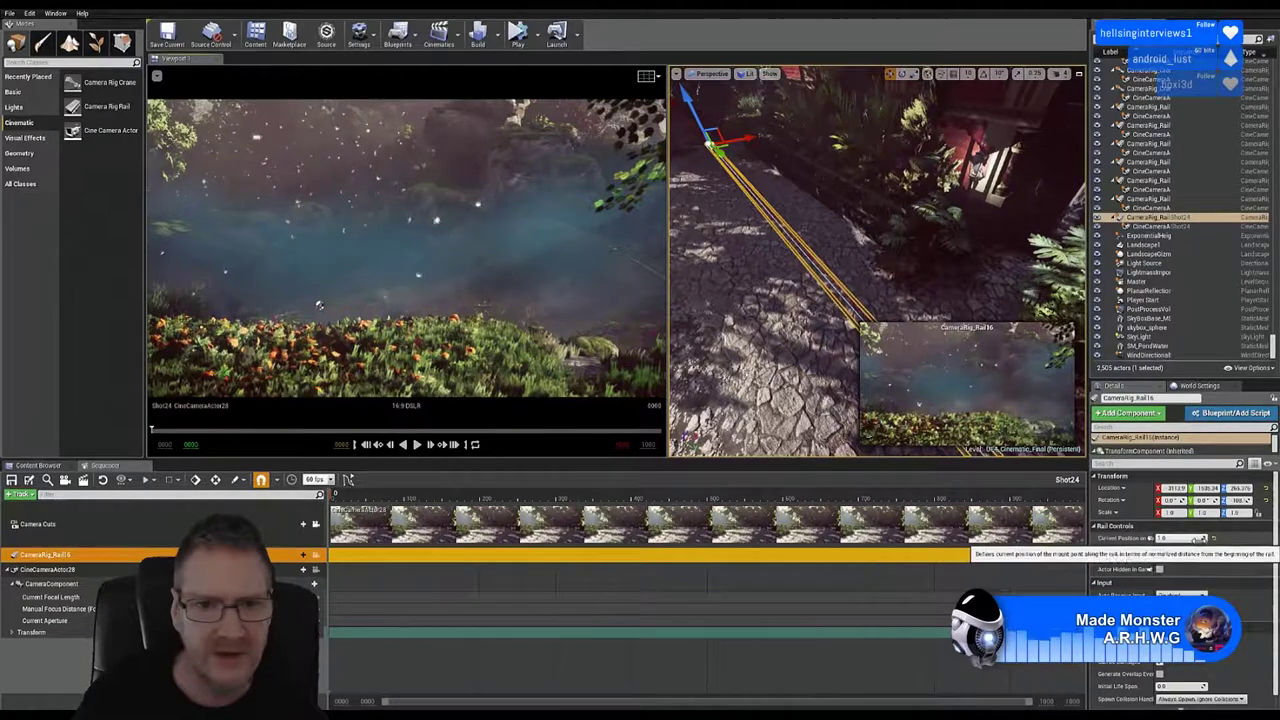
Step: Scrub the extended rail's Current Position on Rail between start and end to preview the travel, ending at 0.0
{"action": "left_click_drag", "start_coordinate": [1160, 540], "coordinate": [1105, 540]}
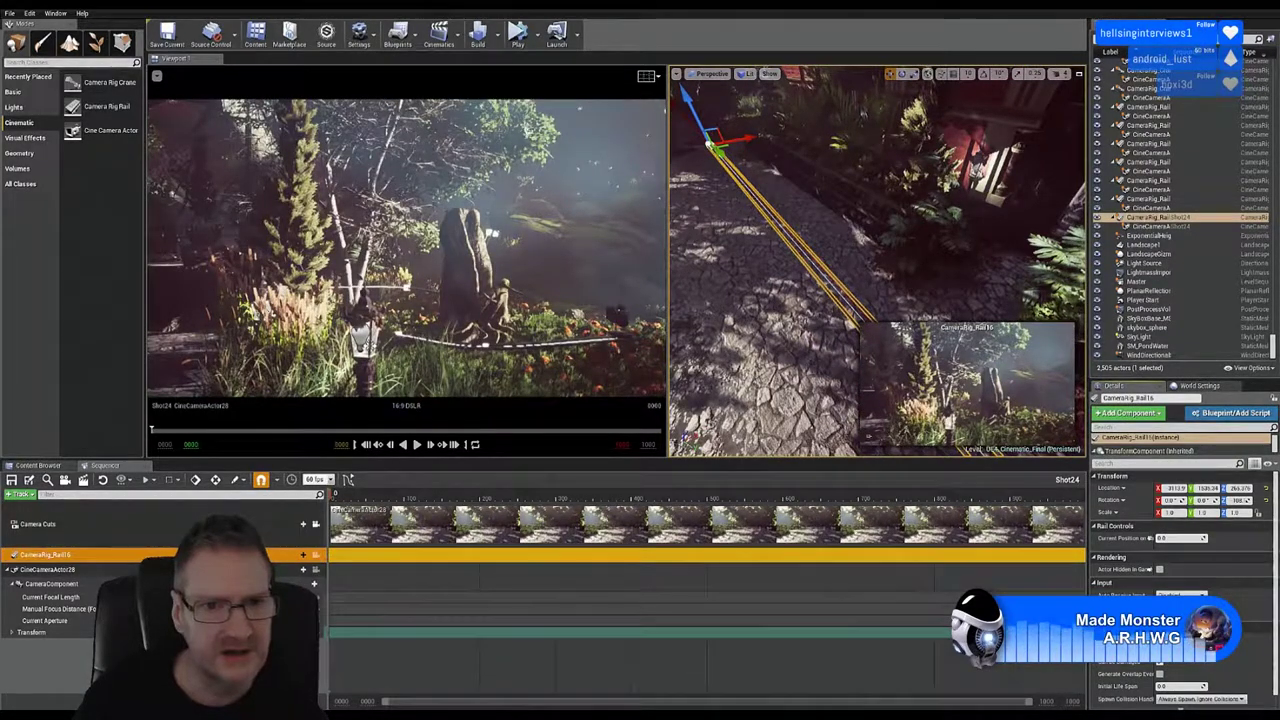
{"action": "left_click_drag", "start_coordinate": [1160, 538], "coordinate": [1200, 538]}
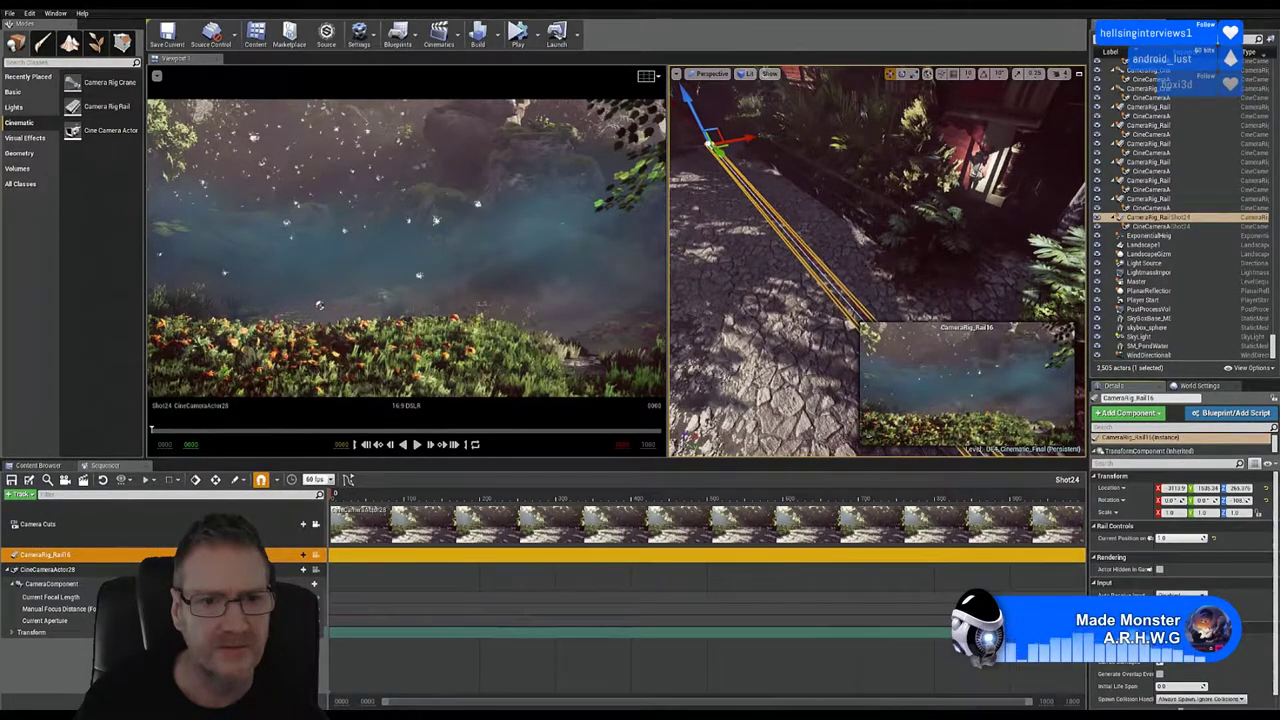
{"action": "left_click_drag", "start_coordinate": [1175, 538], "coordinate": [1157, 538]}
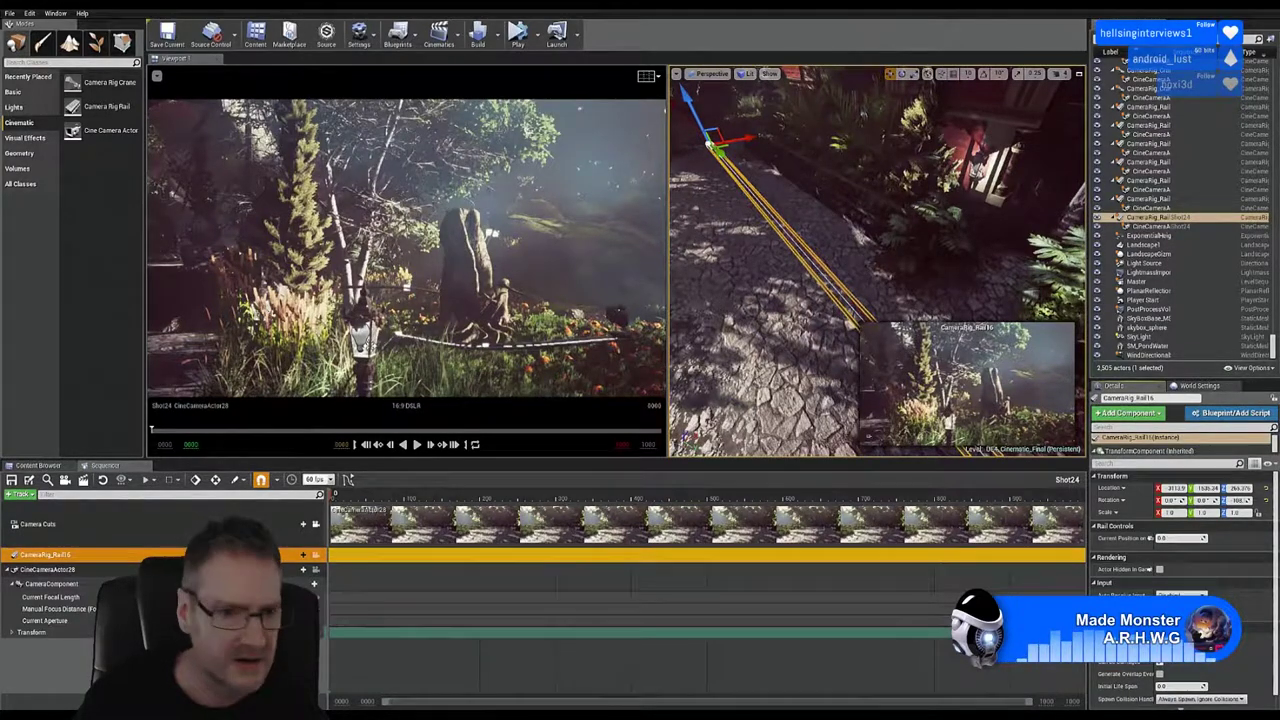
Step: Tilt the cine camera slightly upward at the rail's start so the stump sits lower in the frame
{"action": "left_click", "coordinate": [69, 569]}
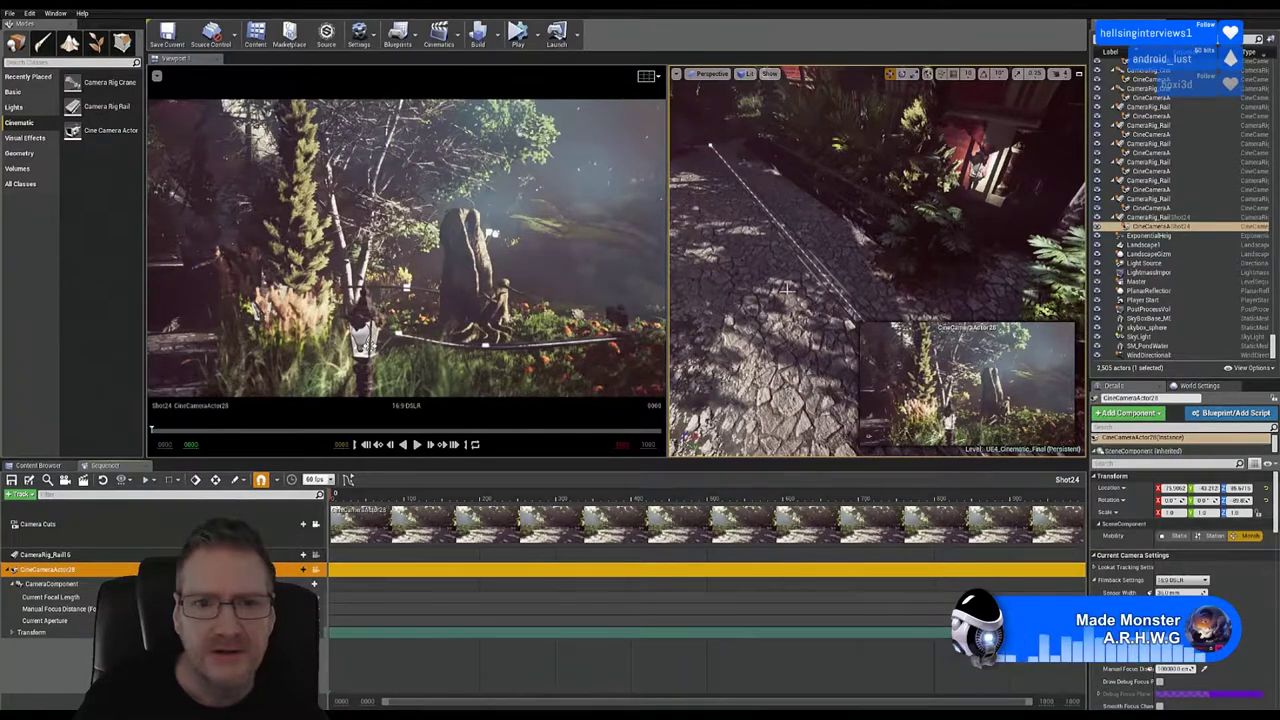
{"action": "right_click_drag", "start_coordinate": [820, 260], "coordinate": [848, 240]}
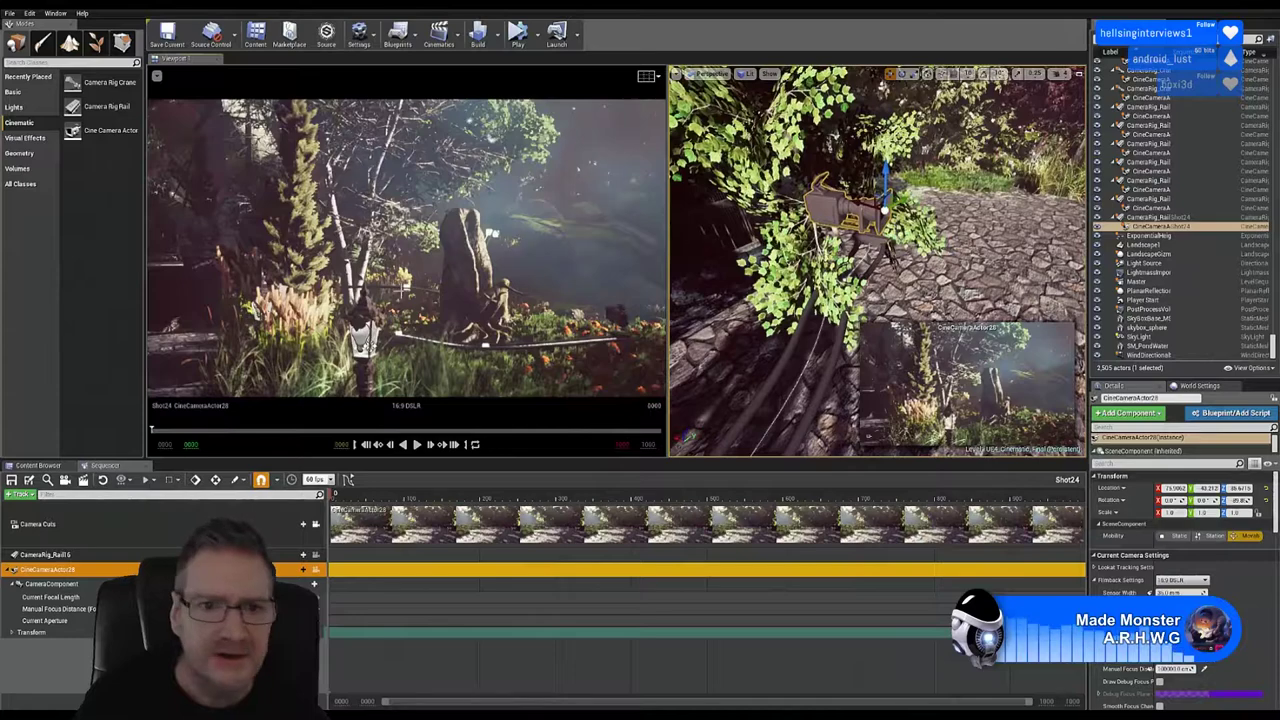
{"action": "left_click", "coordinate": [902, 73]}
{"action": "left_click_drag", "start_coordinate": [919, 177], "coordinate": [925, 195]}
Step: Preview the tilted camera's framing by scrubbing the rail's Current Position on Rail forward and back to 0.0
{"action": "left_click", "coordinate": [119, 556]}
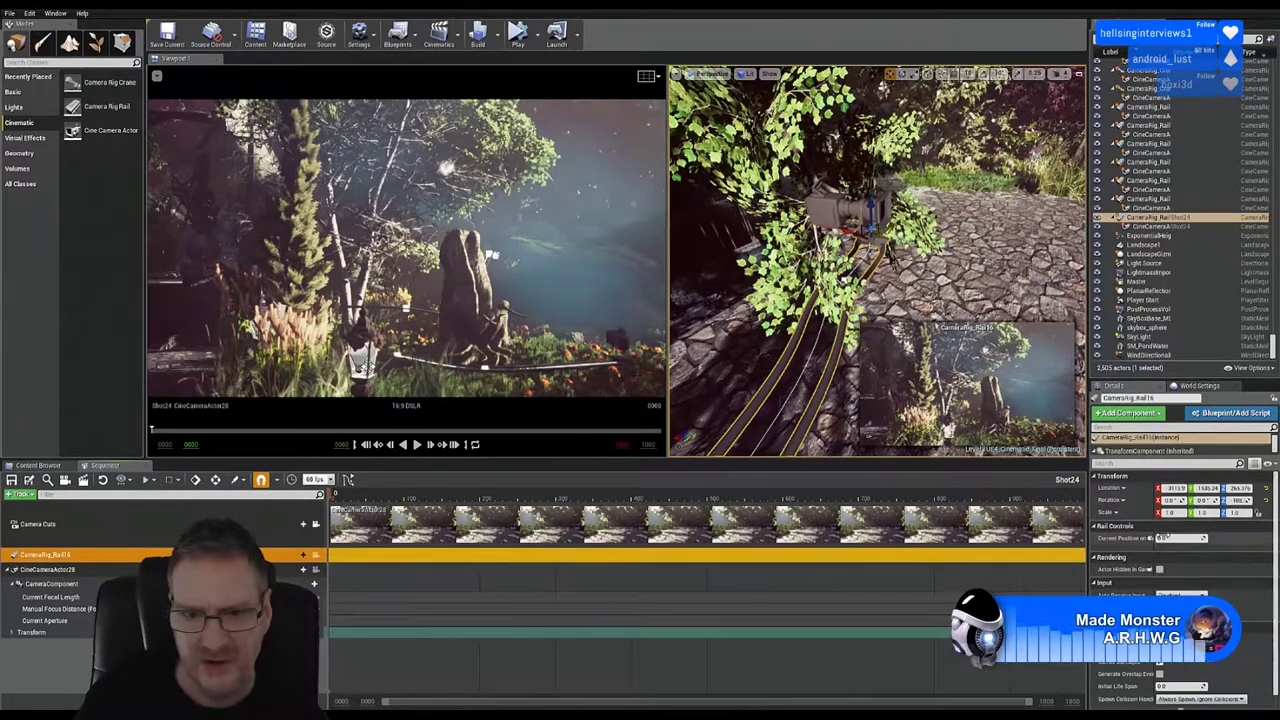
{"action": "left_click_drag", "start_coordinate": [1164, 537], "coordinate": [1222, 537]}
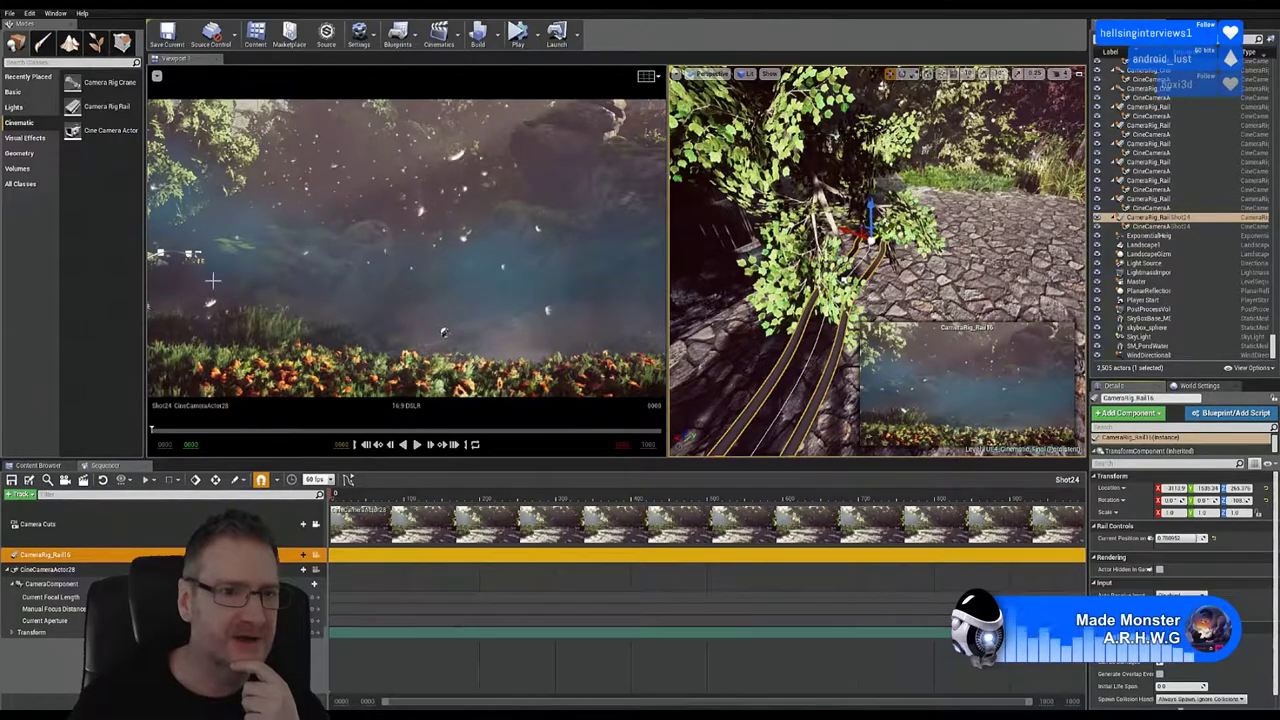
{"action": "left_click", "coordinate": [271, 336]}
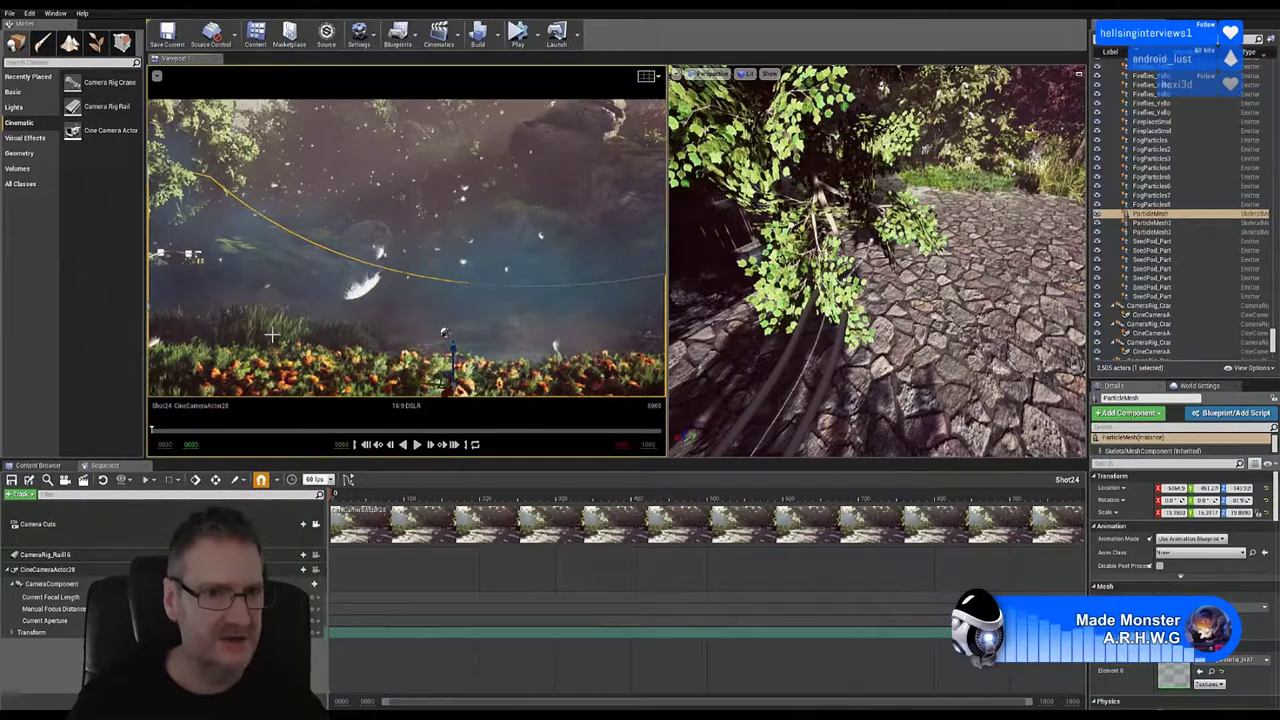
{"action": "key", "text": "Escape"}
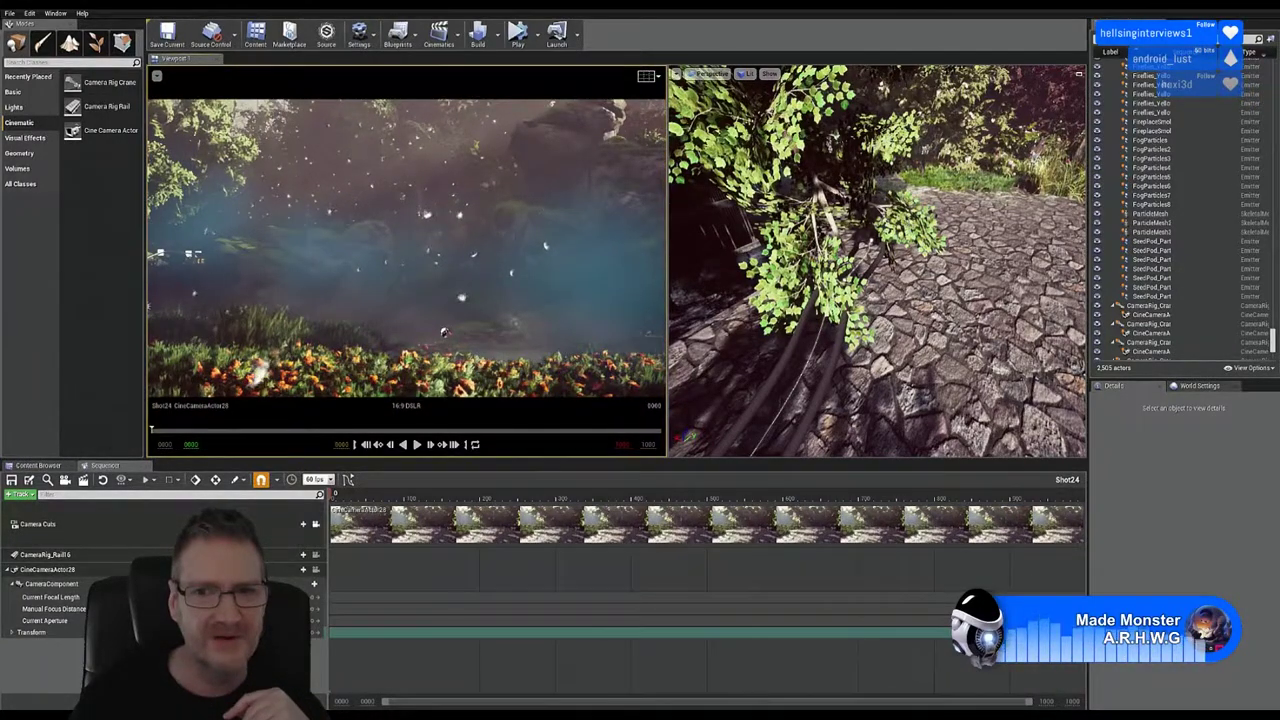
{"action": "left_click", "coordinate": [909, 228]}
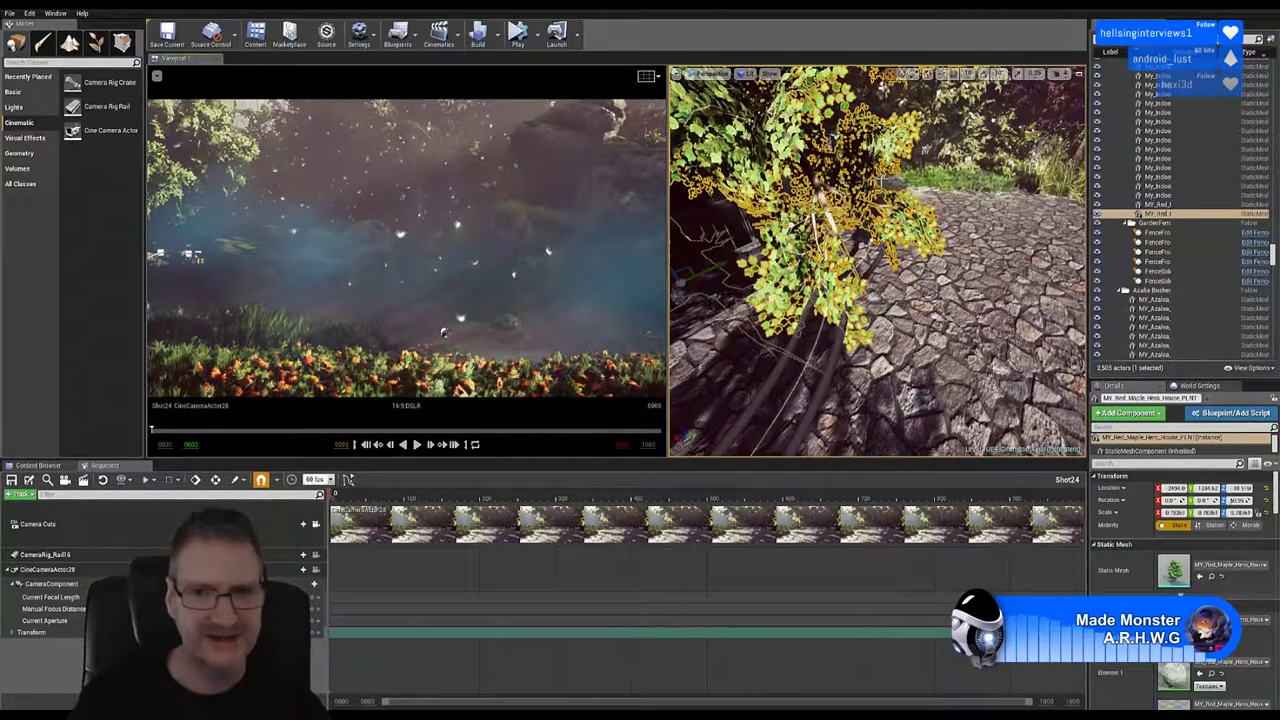
{"action": "key", "text": "Escape"}
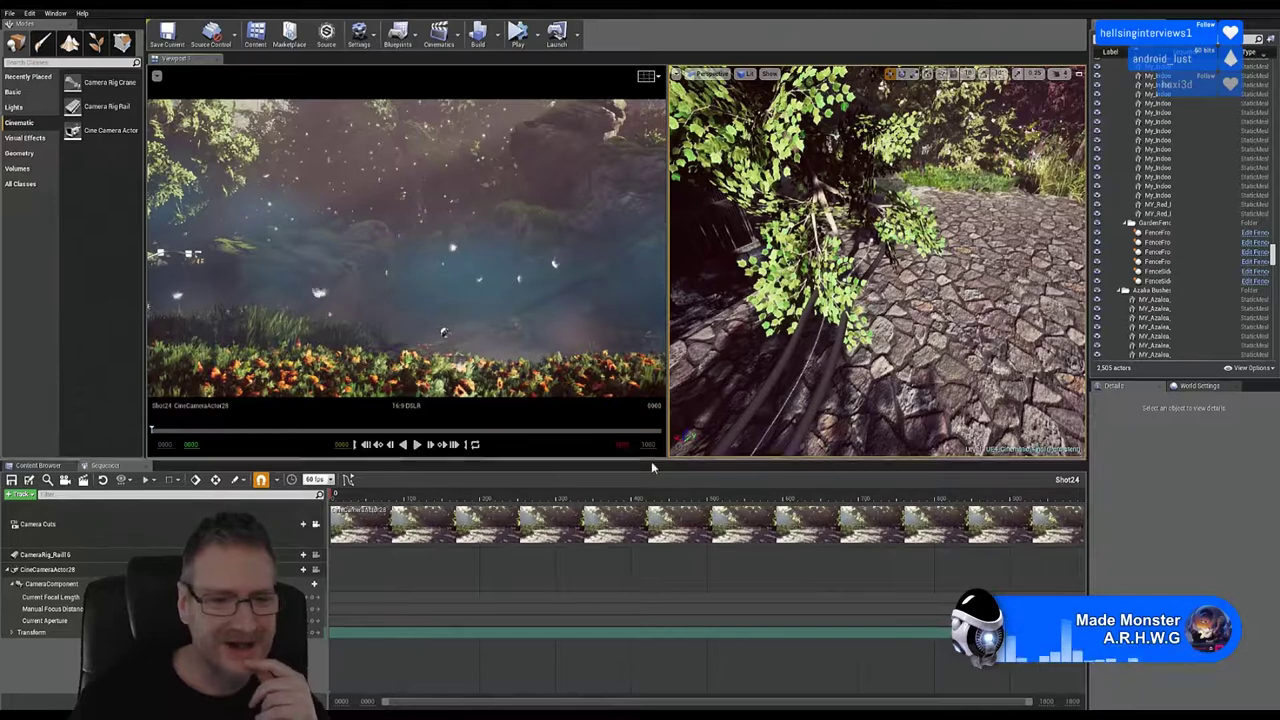
{"action": "left_click", "coordinate": [121, 555]}
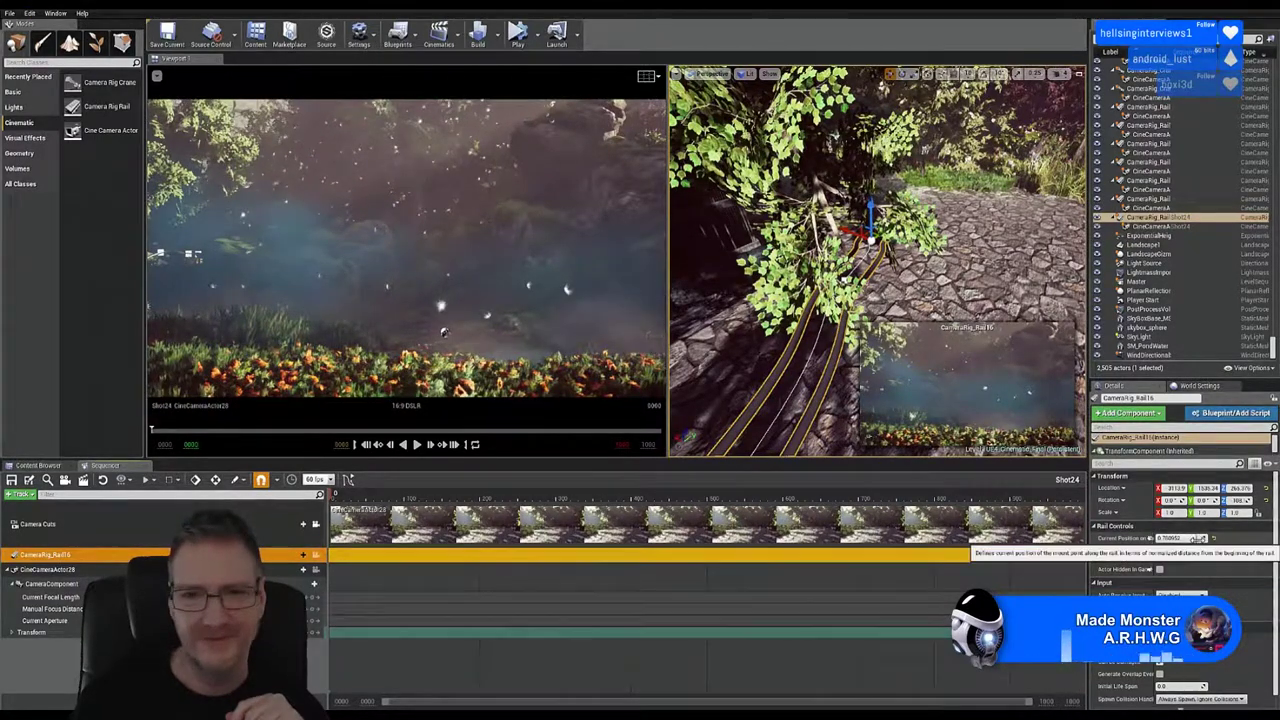
{"action": "left_click_drag", "start_coordinate": [1197, 538], "coordinate": [1171, 539]}
{"action": "mouse_move", "coordinate": [1177, 538]}
{"action": "left_mouse_down"}
{"action": "mouse_move", "coordinate": [1210, 538]}
{"action": "mouse_move", "coordinate": [1158, 538]}
{"action": "left_mouse_up"}
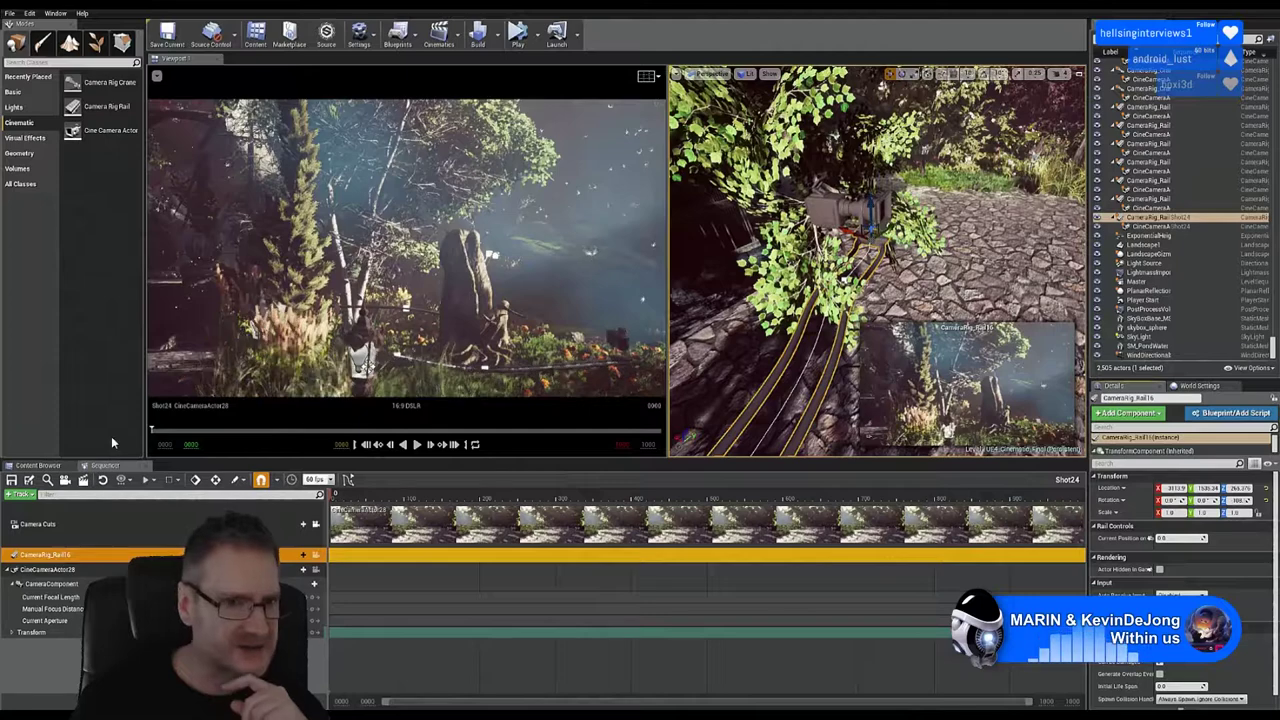
Step: Give the cine camera a custom 36 mm x 18 mm filmback and change its manual focus distance
{"action": "left_click", "coordinate": [50, 569]}
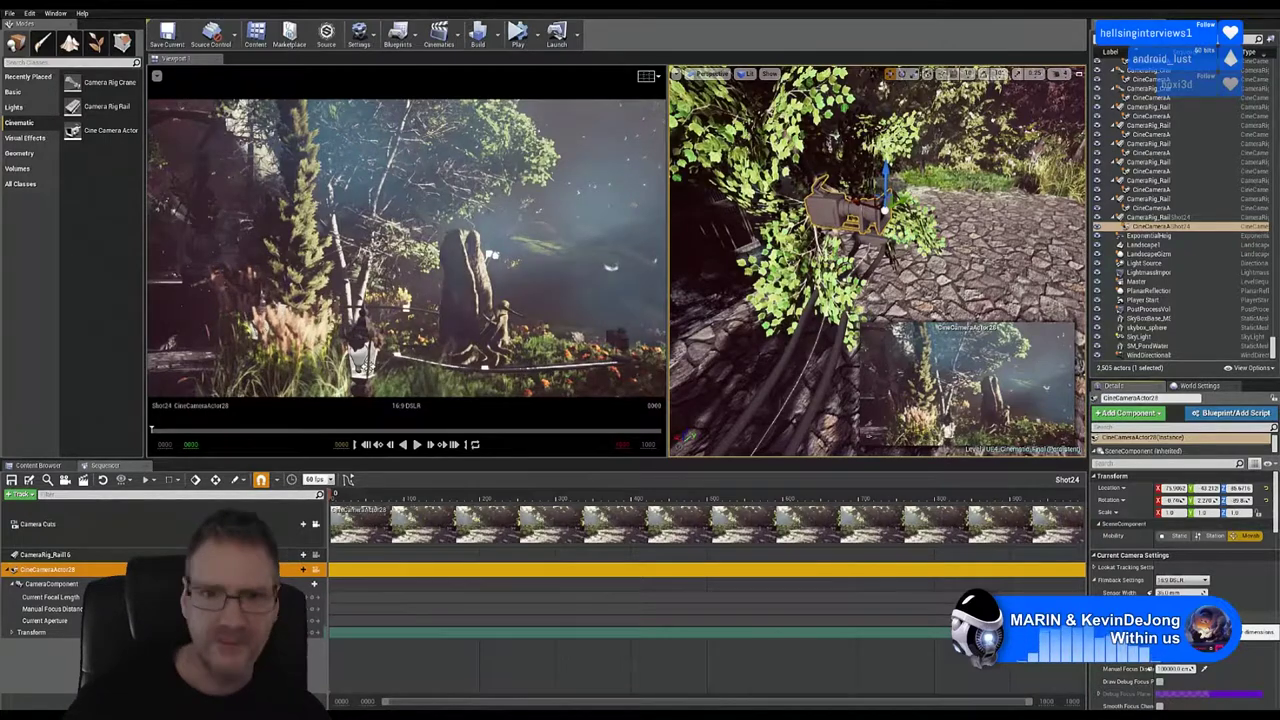
{"action": "key", "text": "Return"}
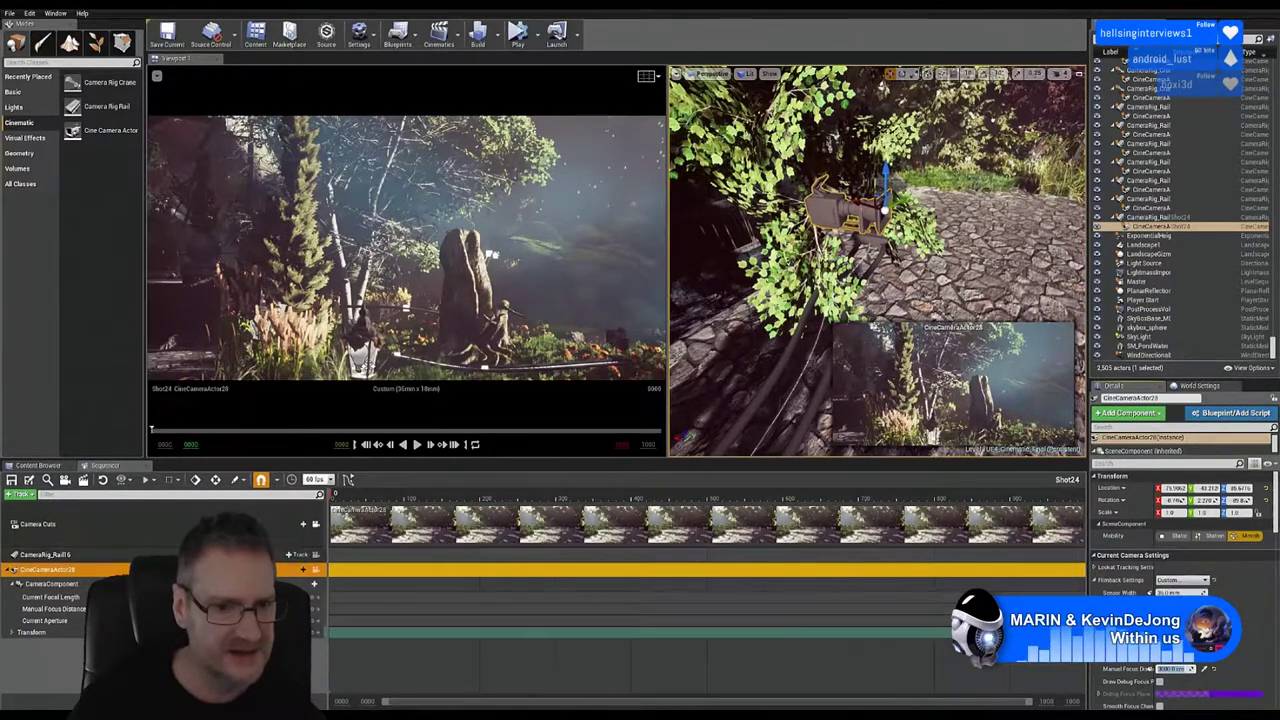
Step: Keyframe the rail's Current Position on Rail at 0.0 on frame 0 and 1.0 on frame 1000
{"action": "left_click", "coordinate": [48, 554]}
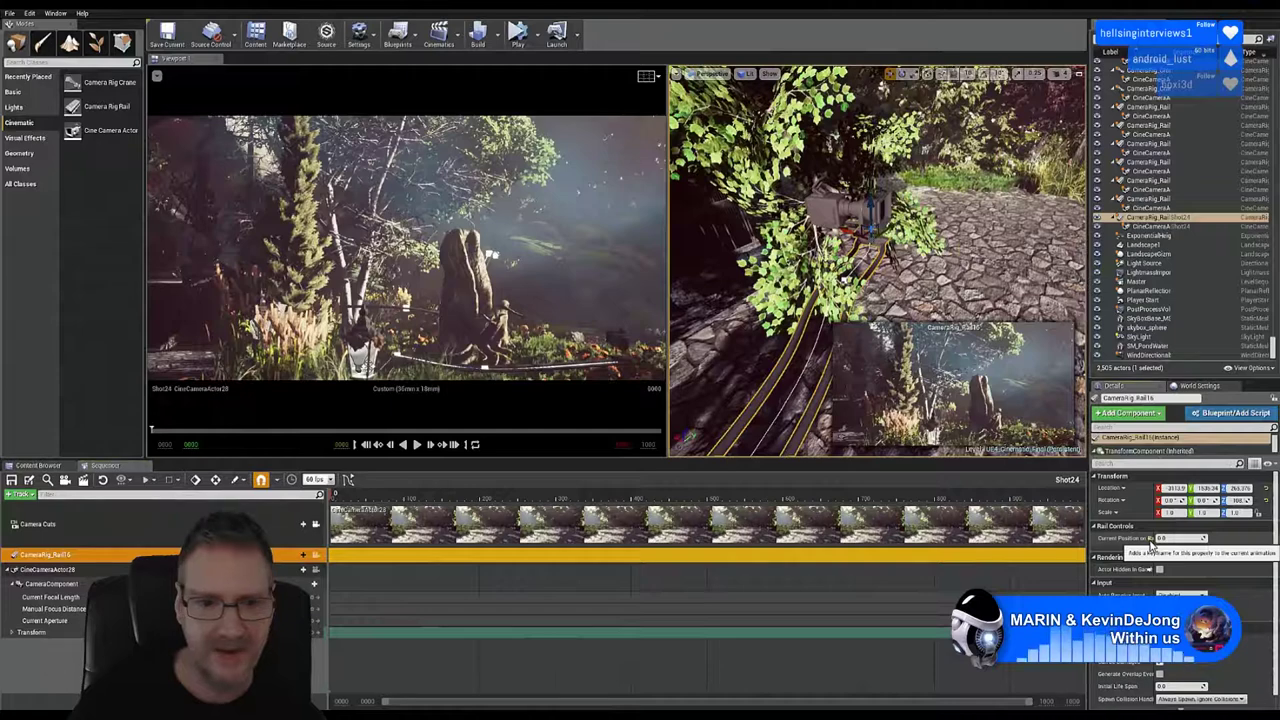
{"action": "left_click", "coordinate": [1151, 539]}
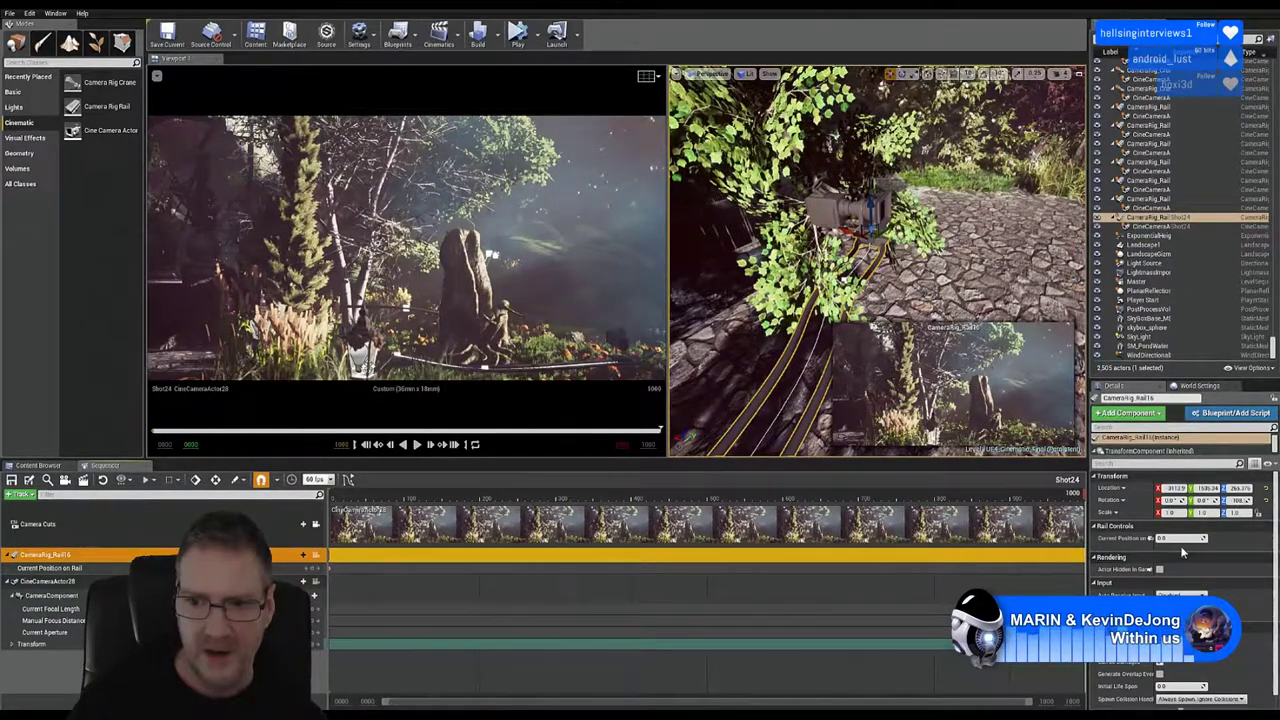
{"action": "left_click_drag", "start_coordinate": [1203, 538], "coordinate": [1213, 538]}
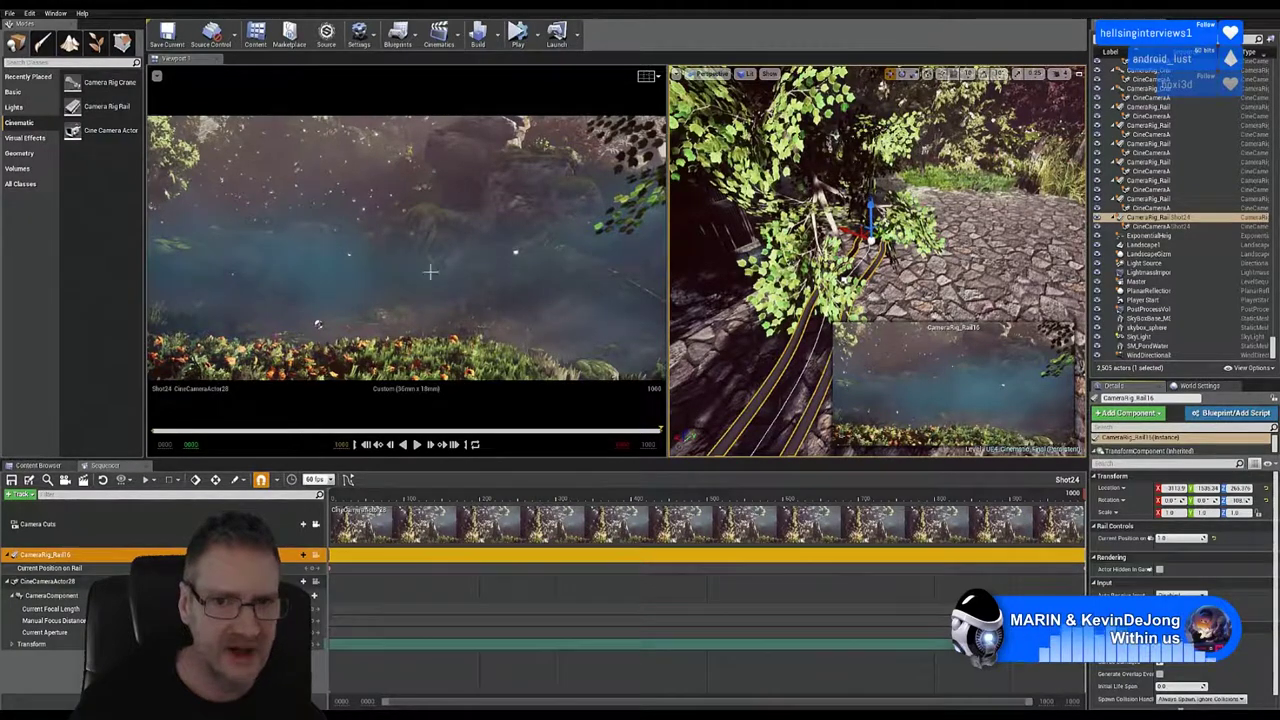
{"action": "left_click", "coordinate": [396, 352]}
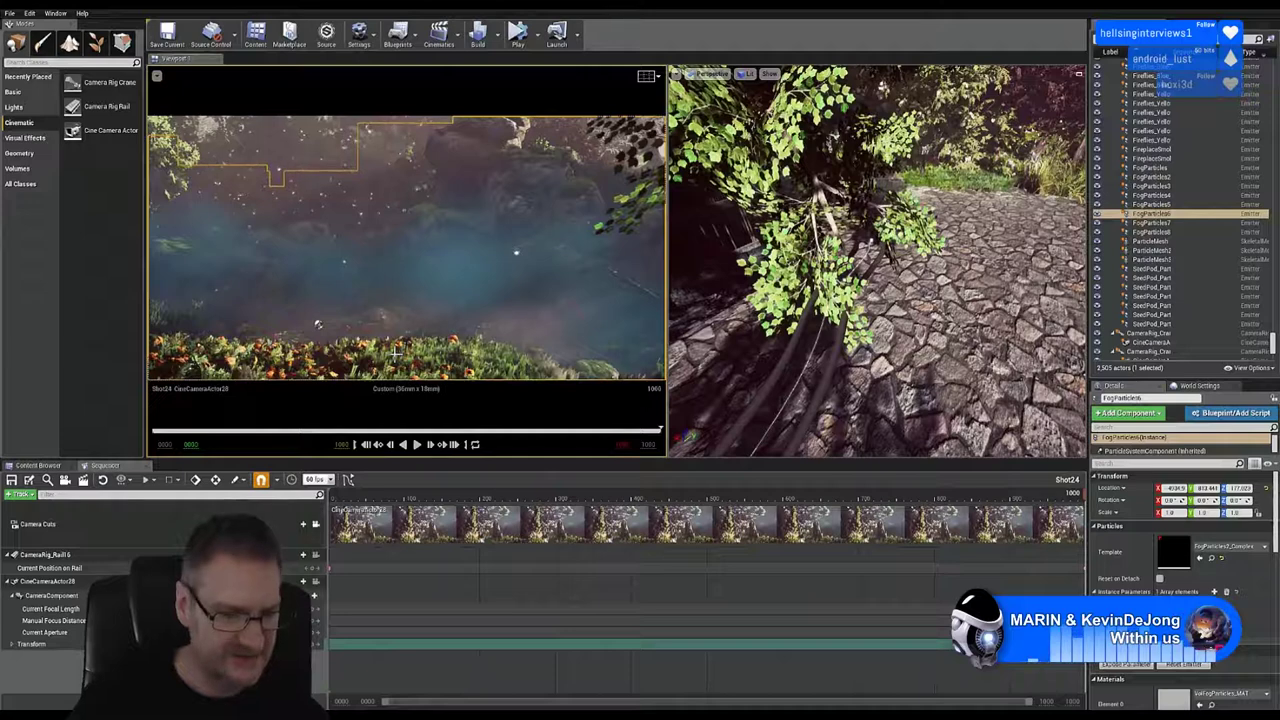
{"action": "key", "text": "Escape"}
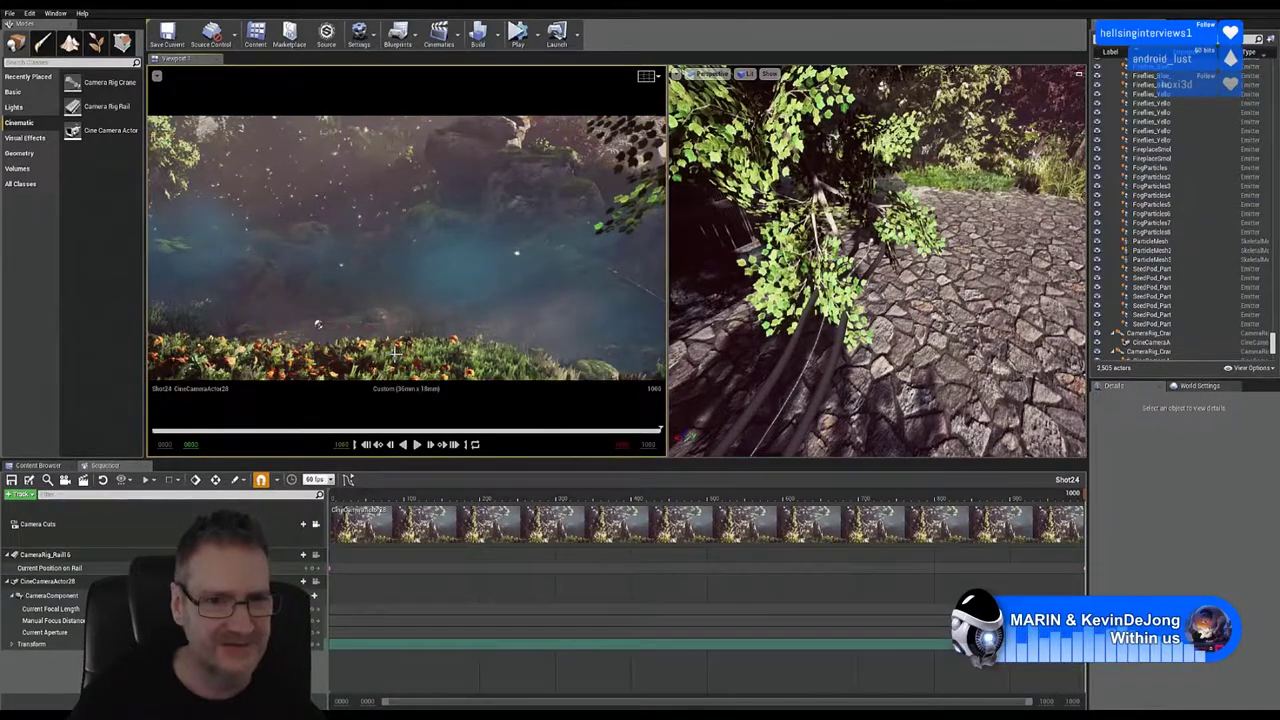
Step: Play back Shot24 to preview the camera move, pause it and save the work
{"action": "left_click", "coordinate": [418, 446]}
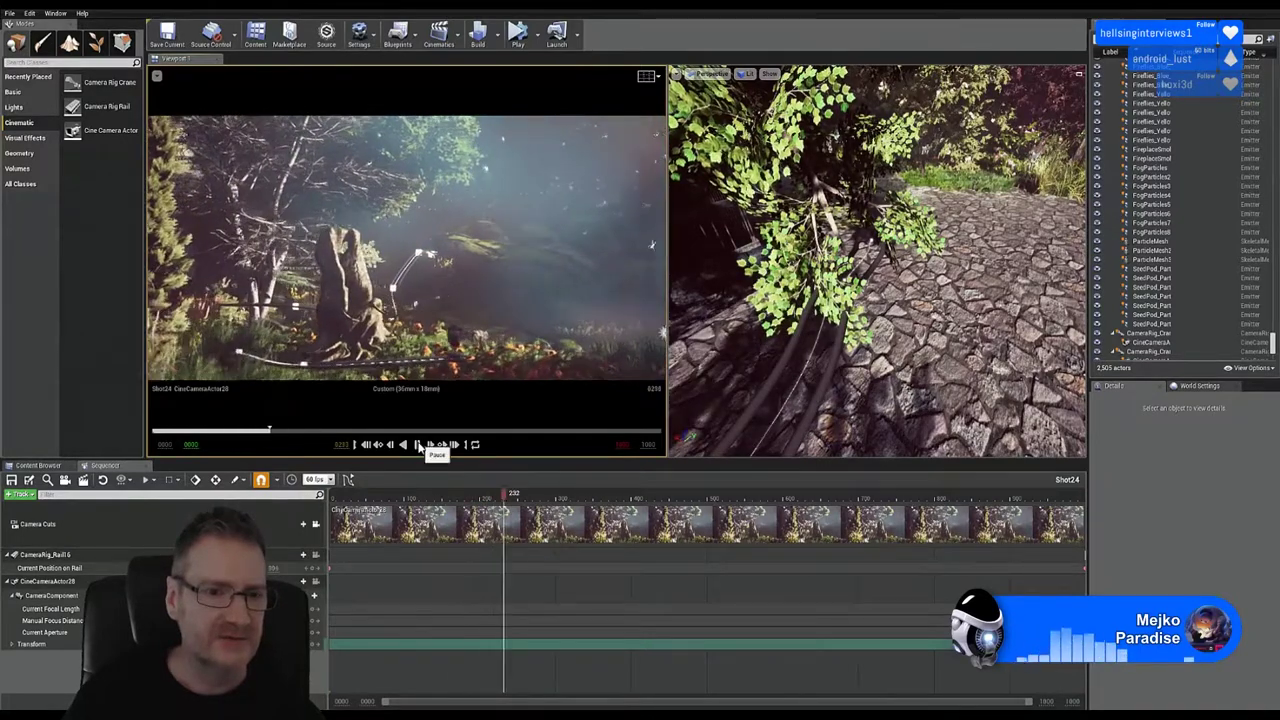
{"action": "left_click", "coordinate": [418, 445]}
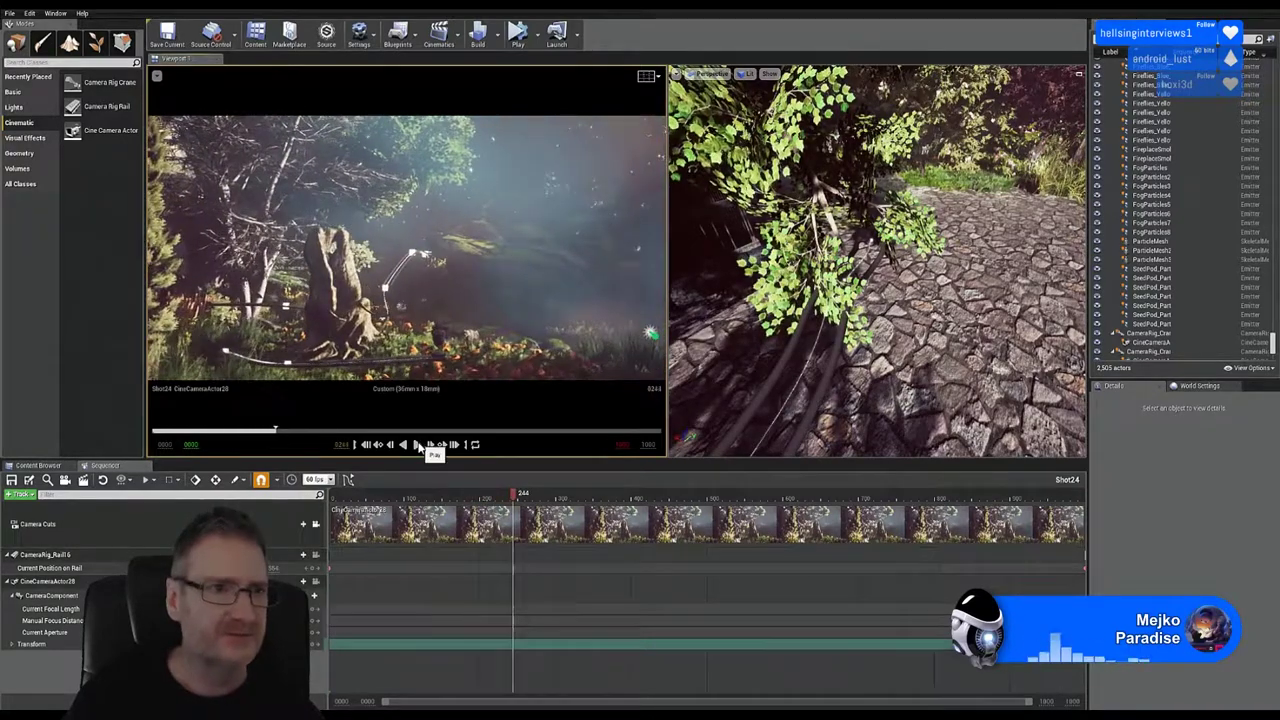
{"action": "left_click", "coordinate": [9, 13]}
{"action": "left_click", "coordinate": [38, 101]}
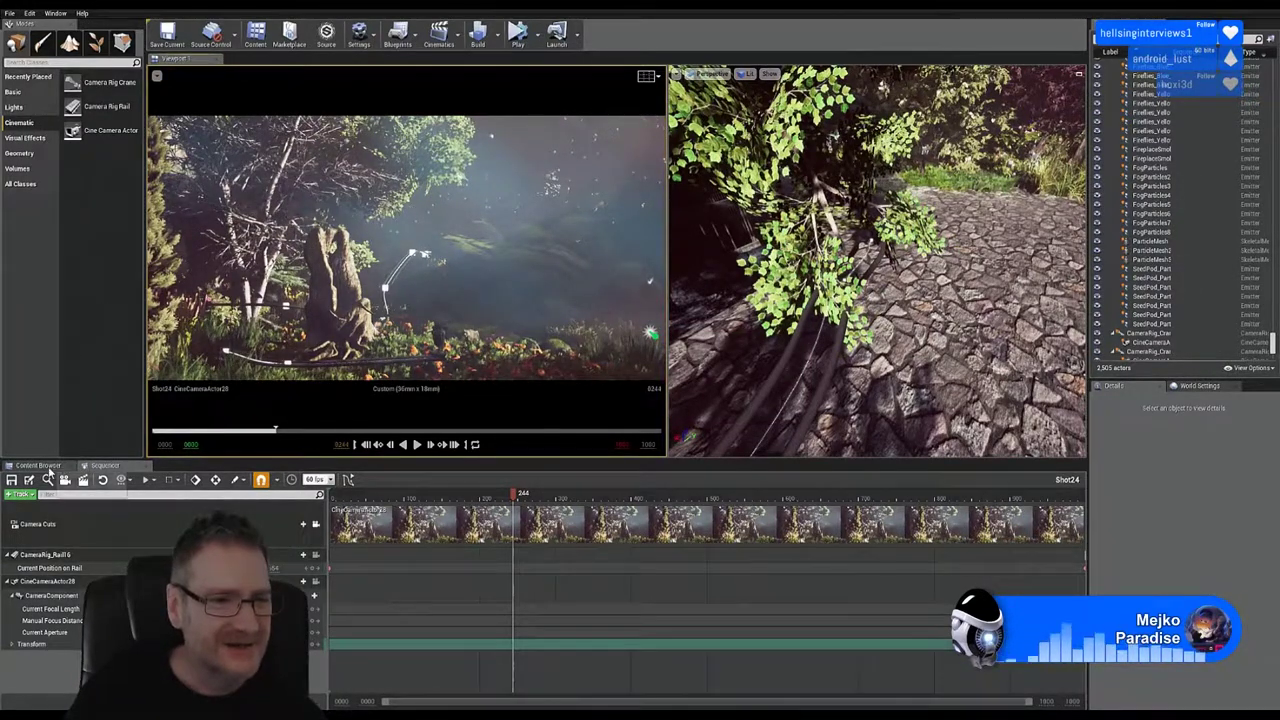
Step: Duplicate the Empty_Shot level sequence in the Cinematics folder as Shot25 and open the new sequence
{"action": "left_click", "coordinate": [40, 465]}
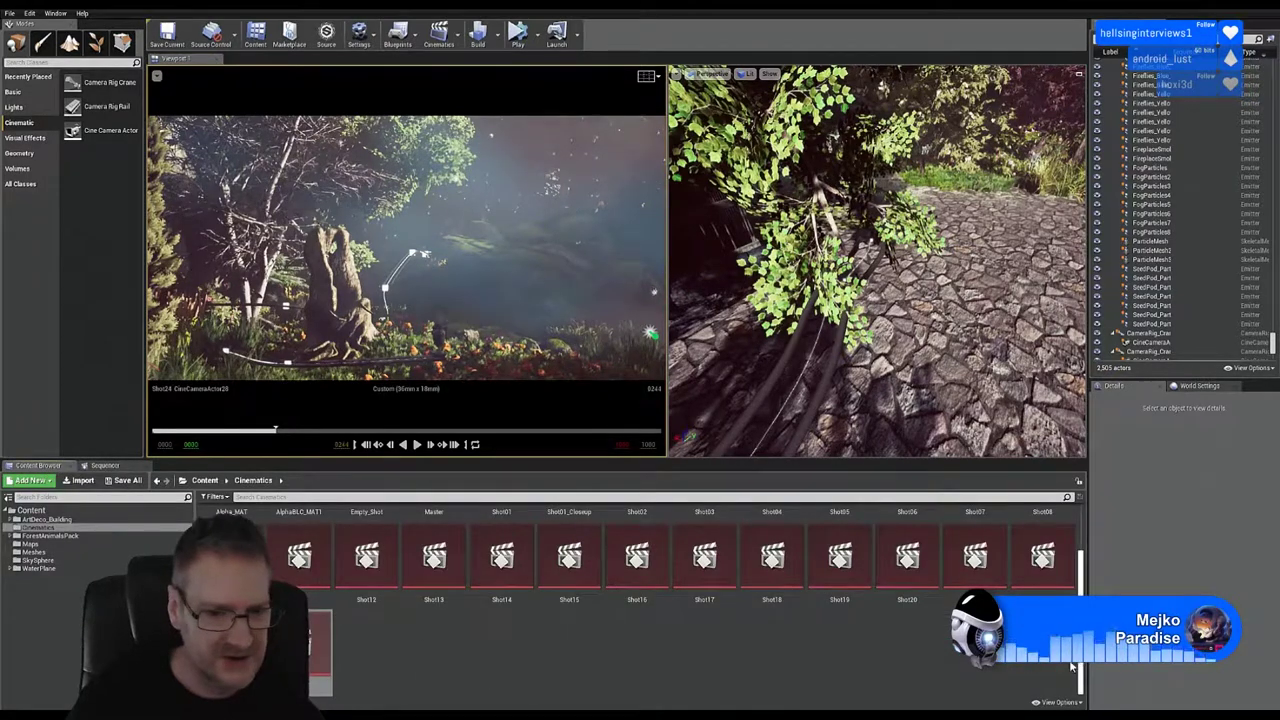
{"action": "scroll", "coordinate": [378, 540], "scroll_direction": "up", "scroll_amount": 1}
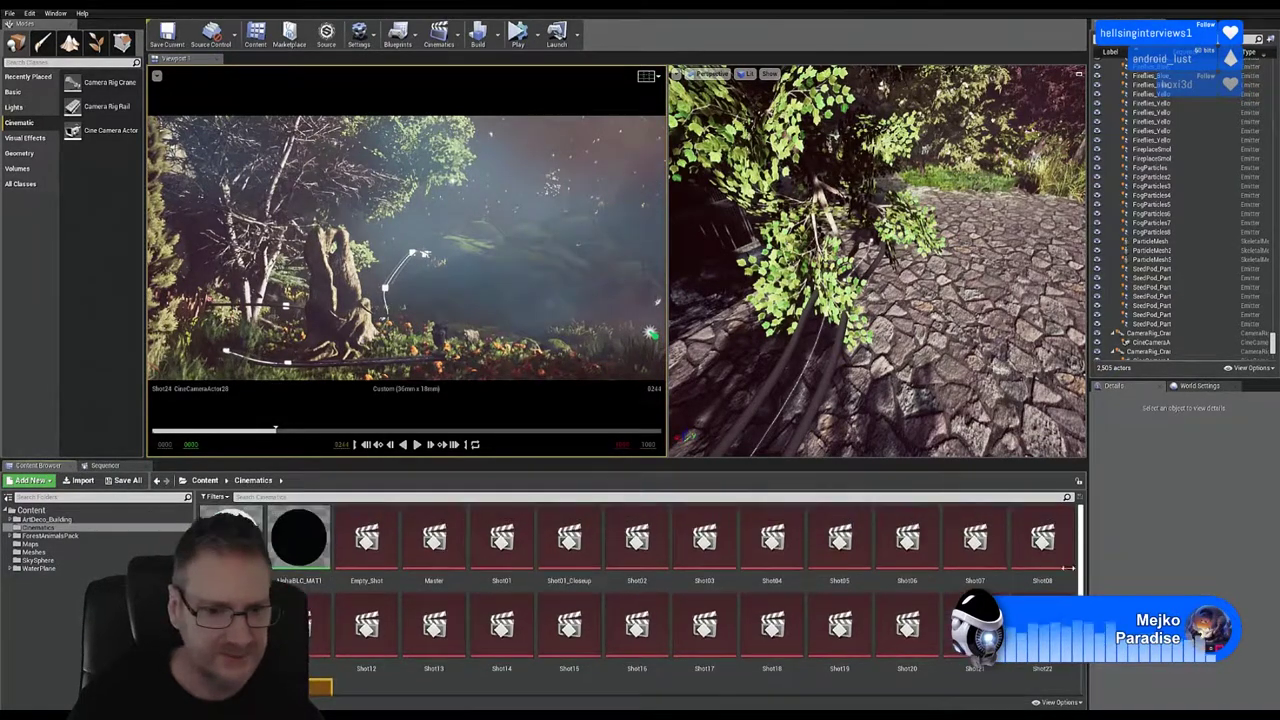
{"action": "right_click", "coordinate": [378, 540]}
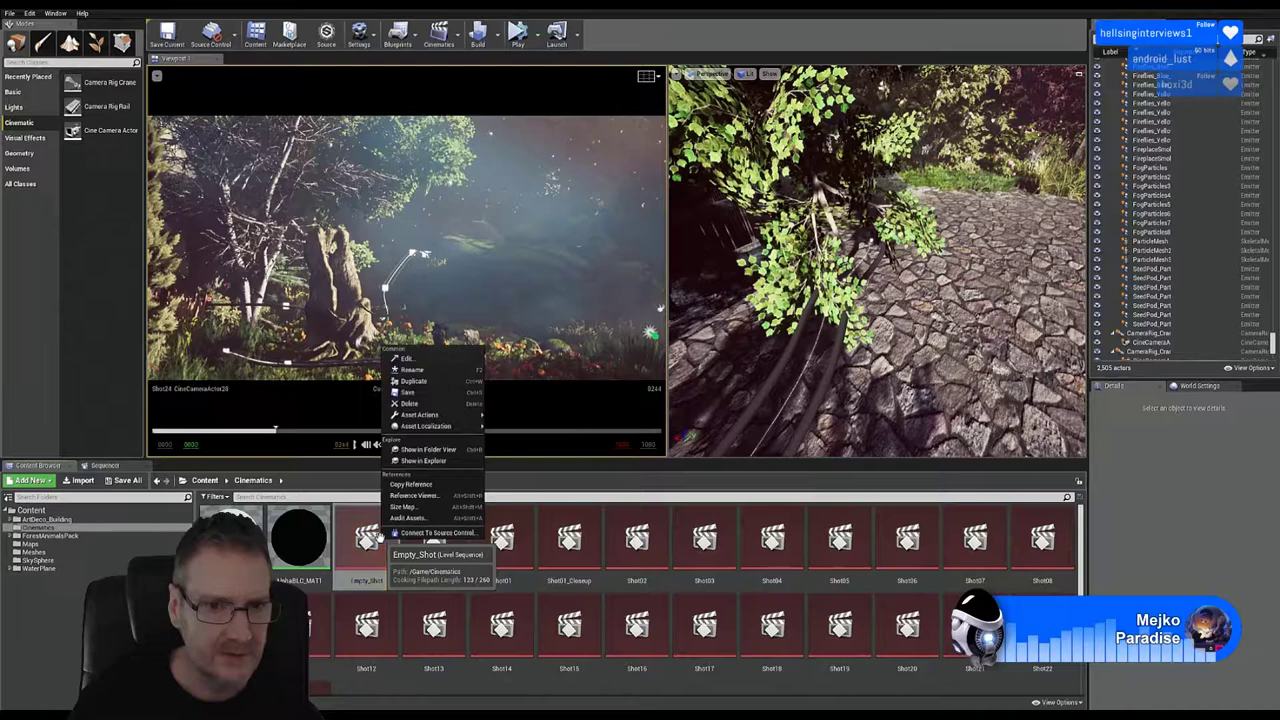
{"action": "left_click", "coordinate": [415, 384]}
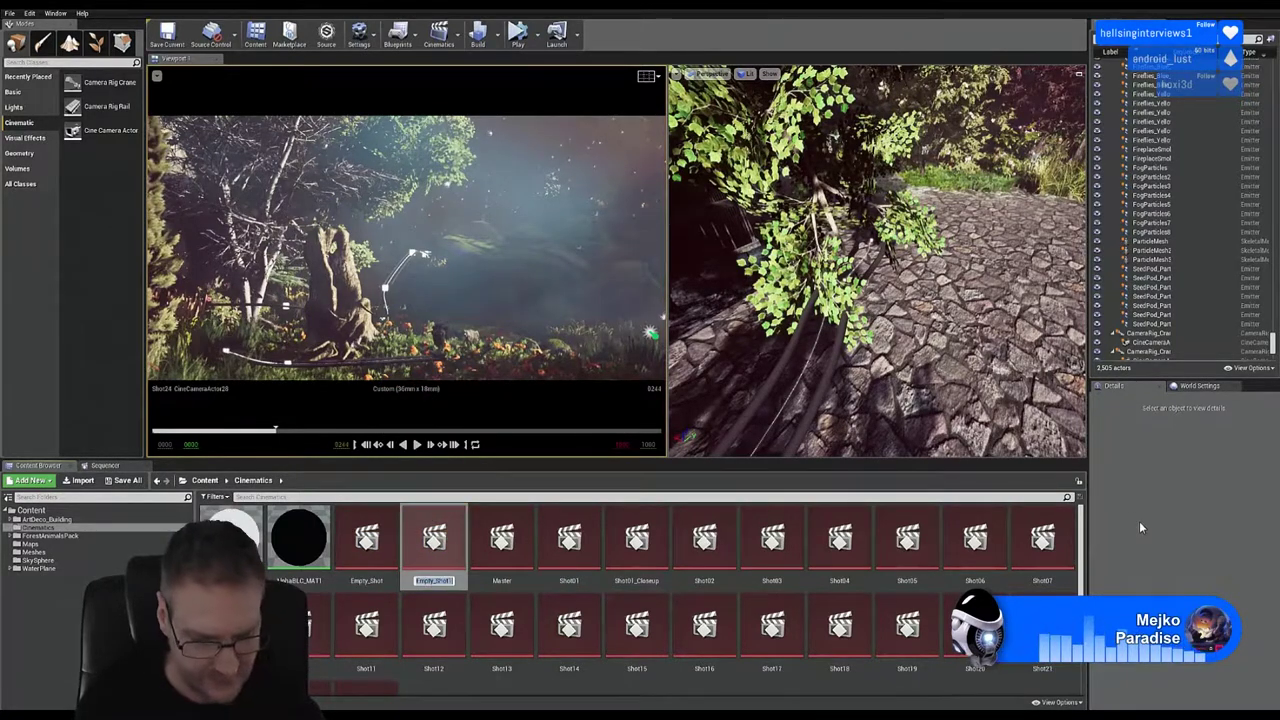
{"action": "type", "text": "Shot2"}
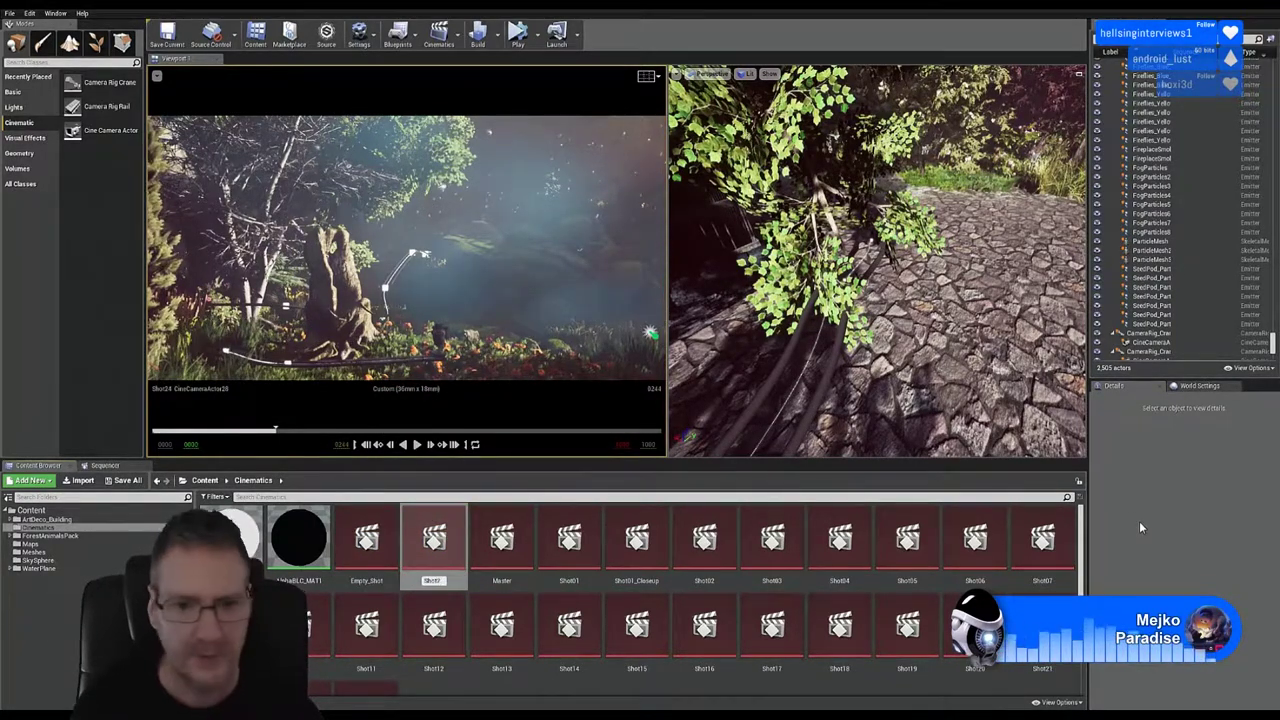
{"action": "type", "text": "5"}
{"action": "key", "text": "Return"}
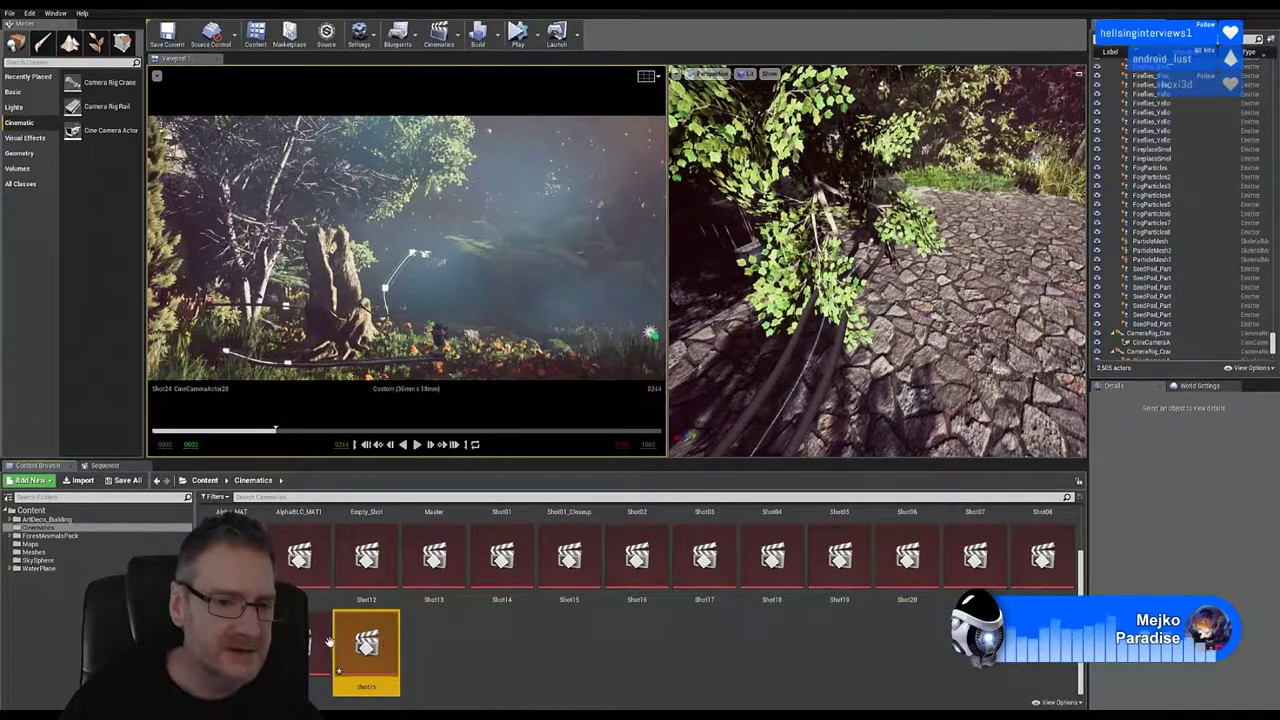
{"action": "double_click", "coordinate": [366, 649]}
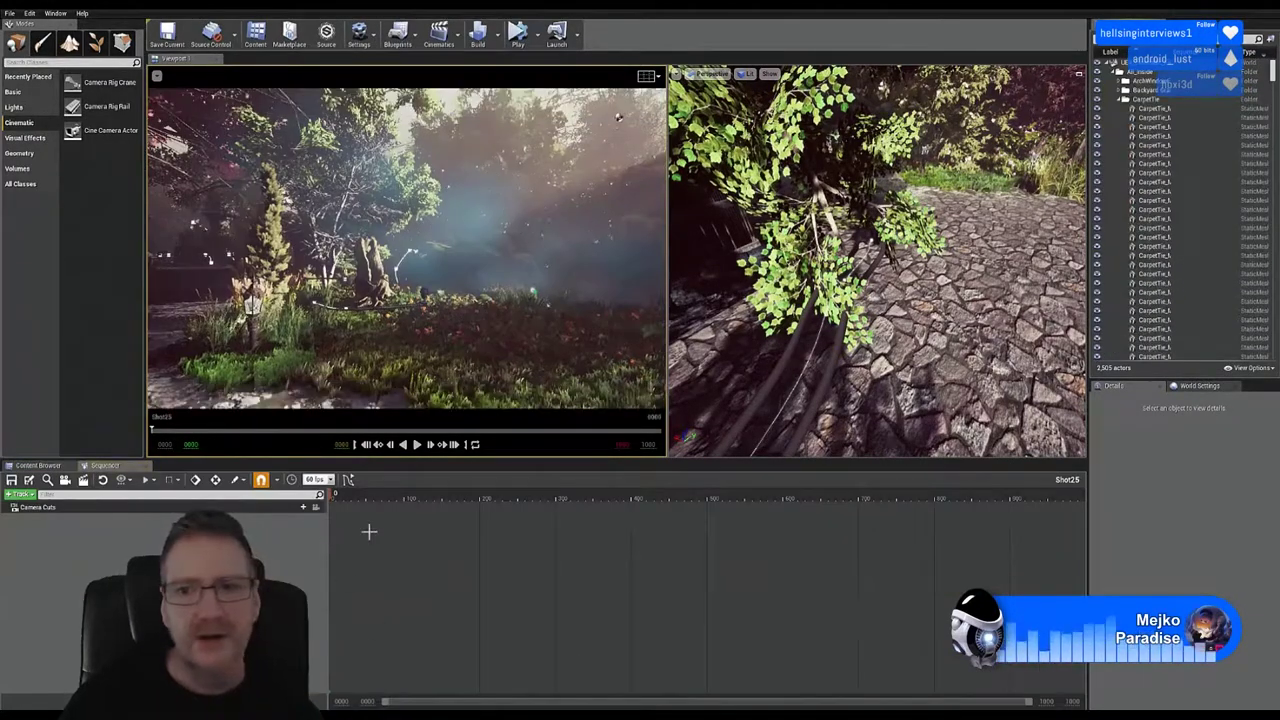
Step: Explore the pond, its lily pads and the flowery bank for a suitable camera location for Shot25
{"action": "right_click_drag", "start_coordinate": [900, 280], "coordinate": [960, 298]}
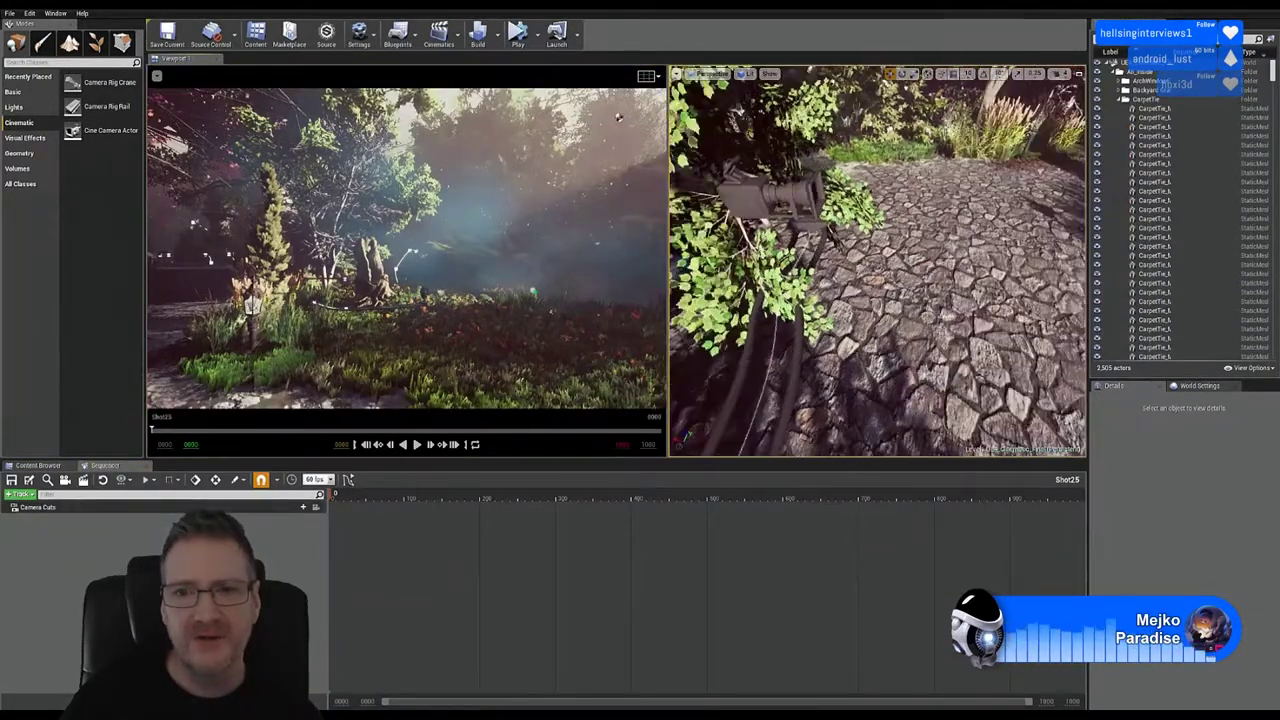
{"action": "right_click_drag", "start_coordinate": [877, 262], "coordinate": [971, 208]}
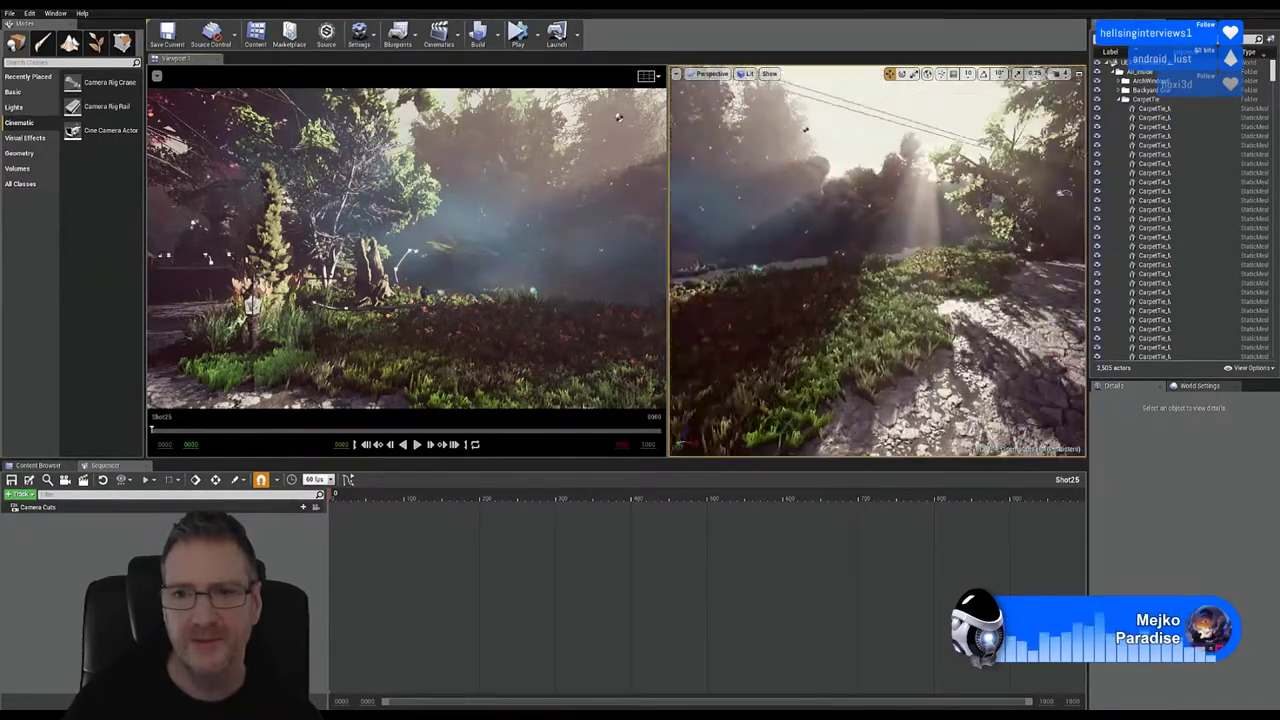
{"action": "right_click_drag", "start_coordinate": [880, 238], "coordinate": [866, 238]}
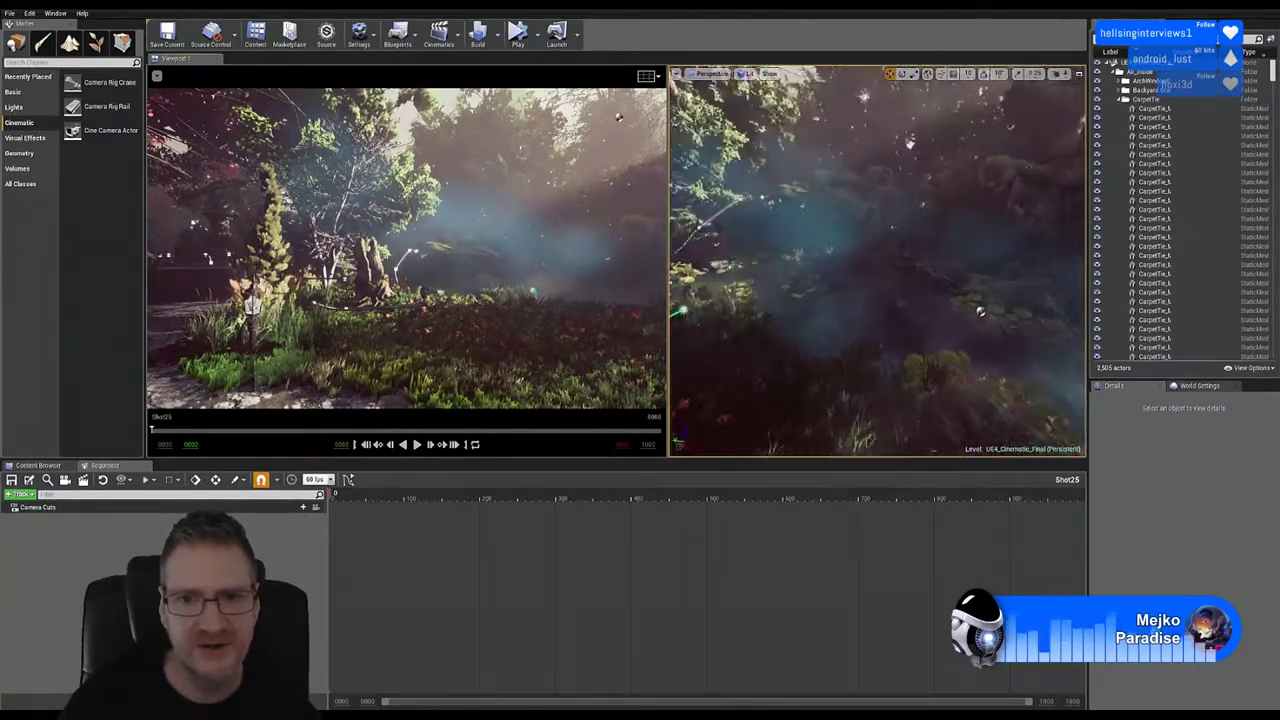
{"action": "right_click_drag", "start_coordinate": [1018, 274], "coordinate": [1026, 265]}
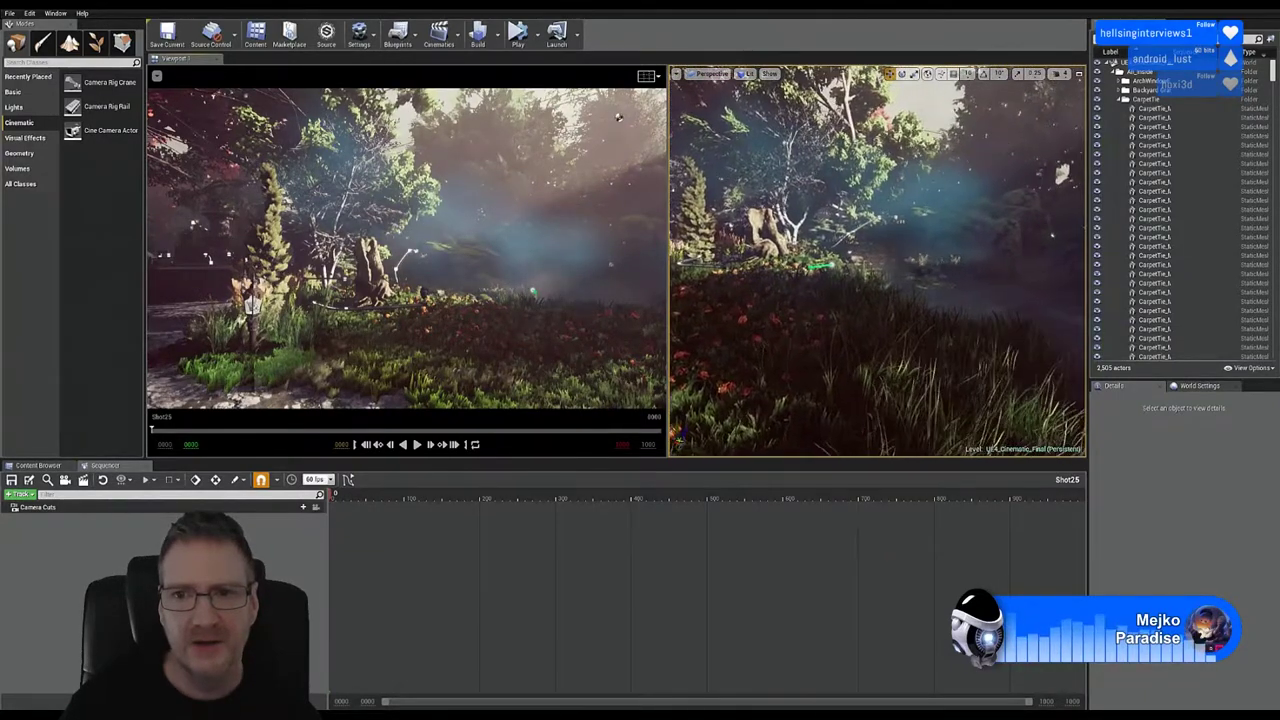
{"action": "right_click_drag", "start_coordinate": [1026, 265], "coordinate": [862, 343]}
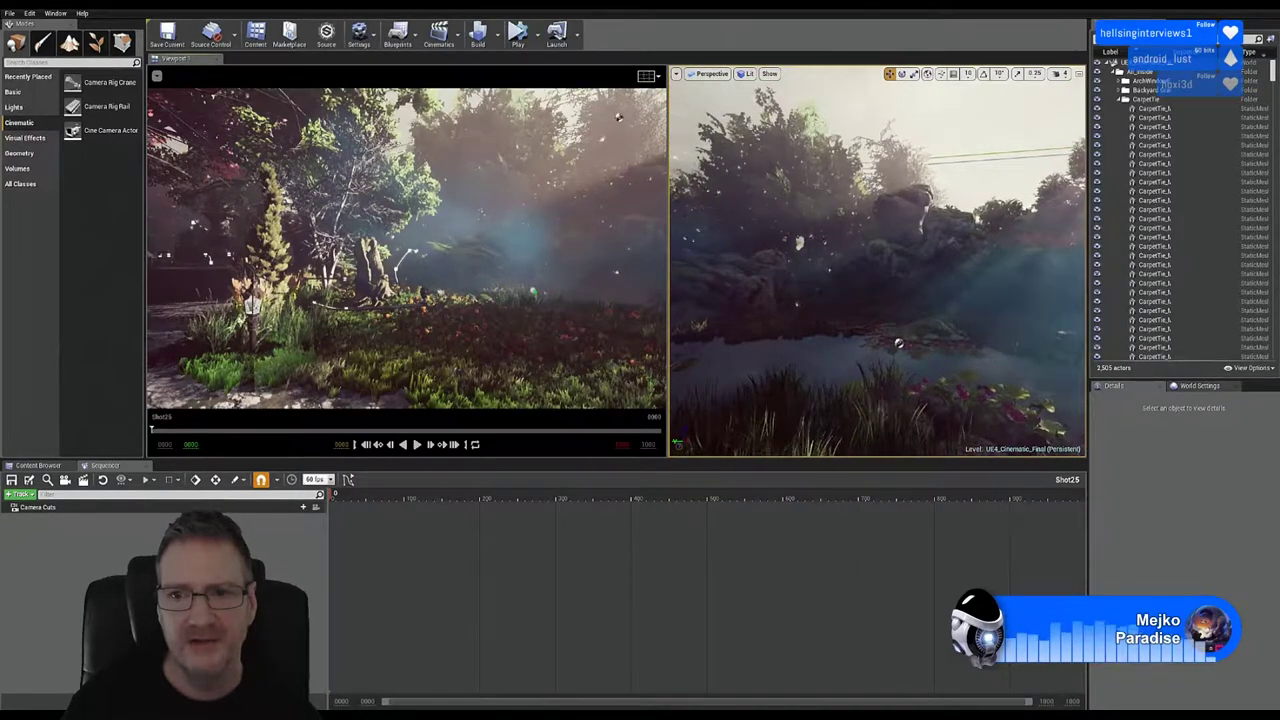
{"action": "right_click_drag", "start_coordinate": [848, 358], "coordinate": [841, 361]}
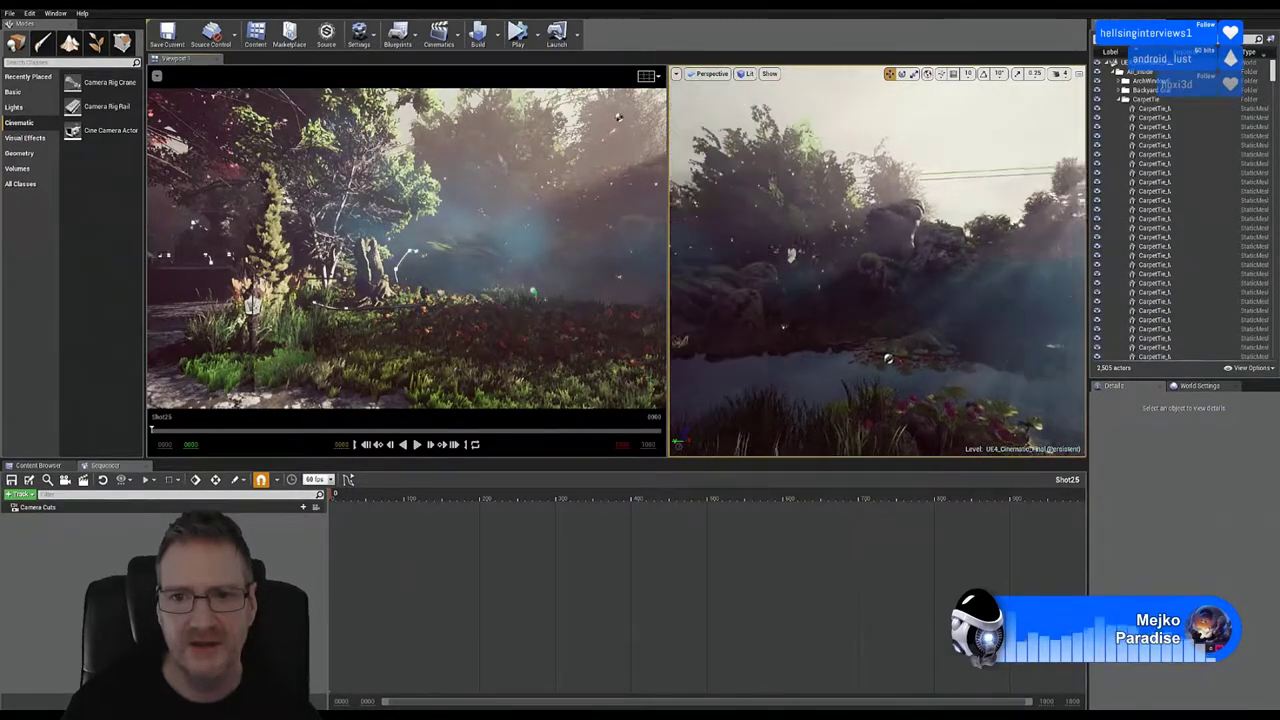
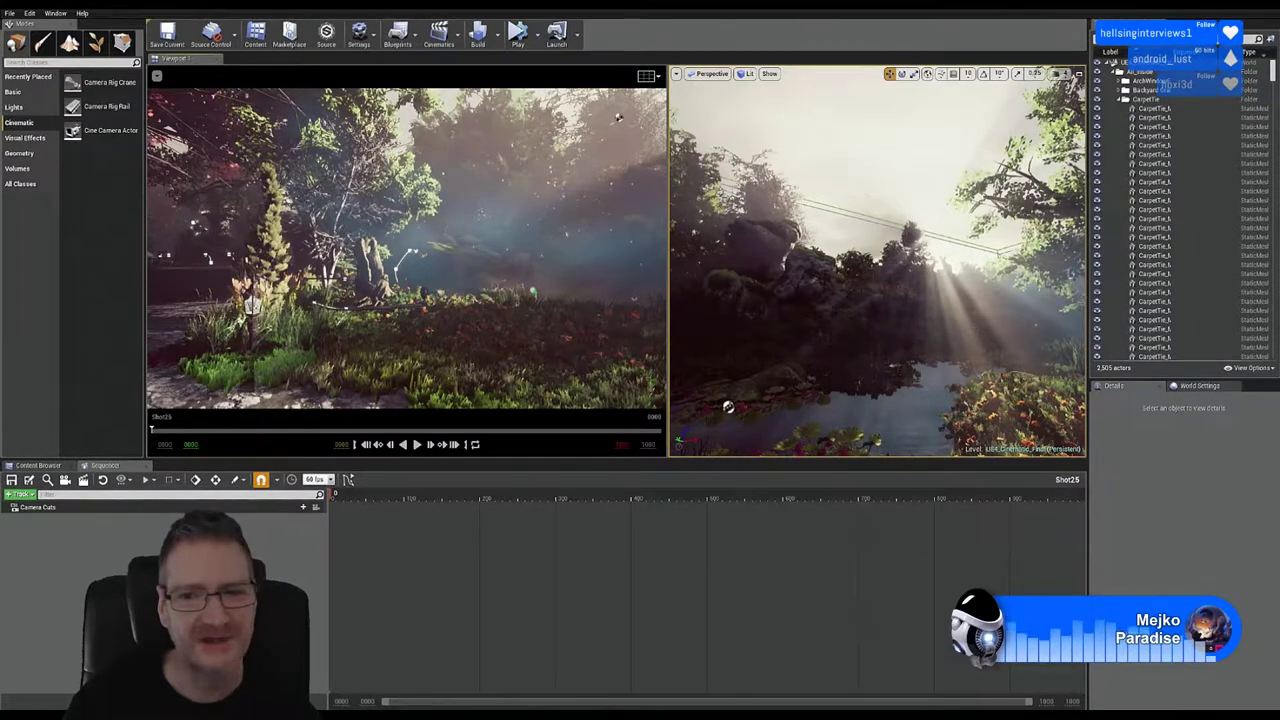
{"action": "right_click_drag", "start_coordinate": [877, 261], "coordinate": [747, 301]}
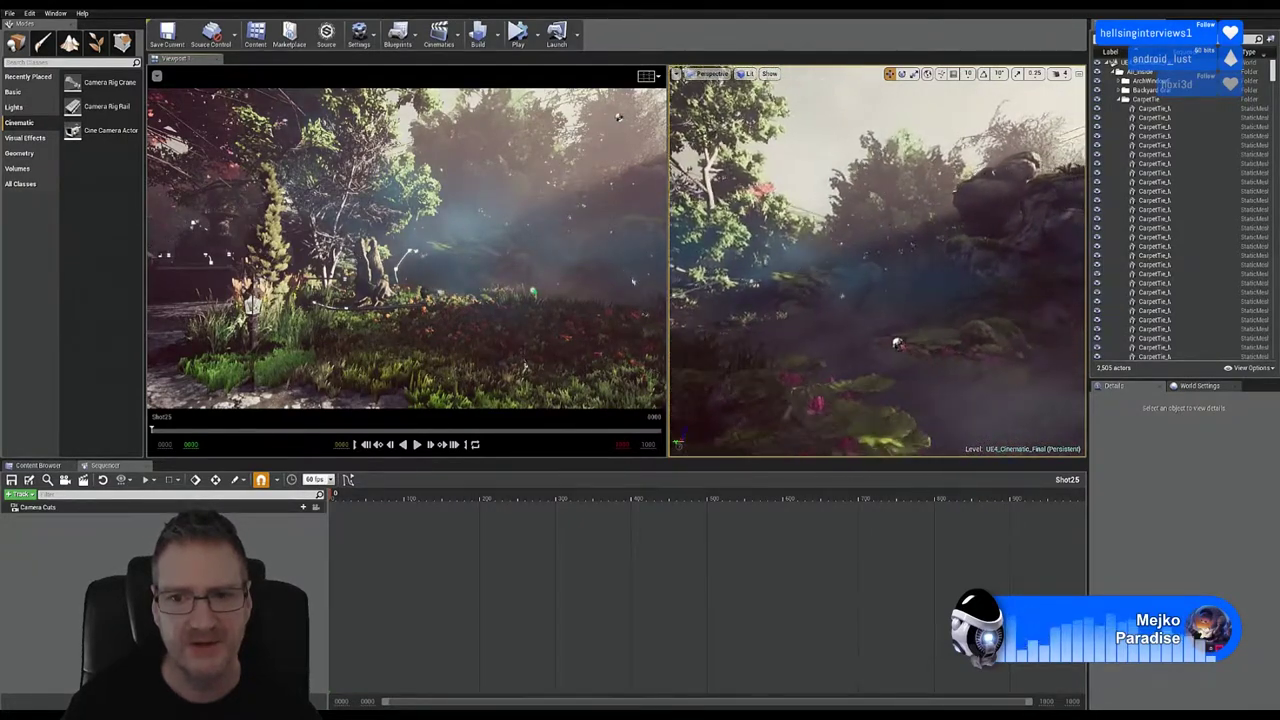
{"action": "middle_click_drag", "start_coordinate": [877, 262], "coordinate": [927, 284]}
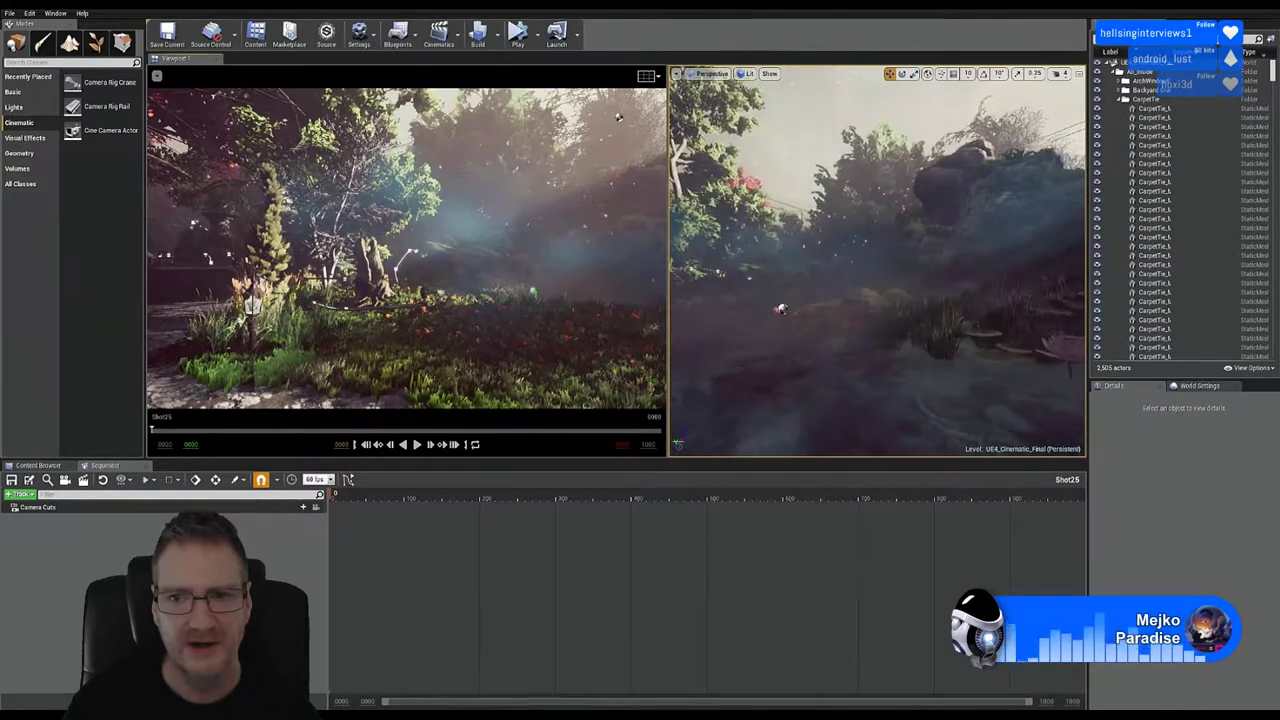
{"action": "right_click_drag", "start_coordinate": [784, 309], "coordinate": [958, 325]}
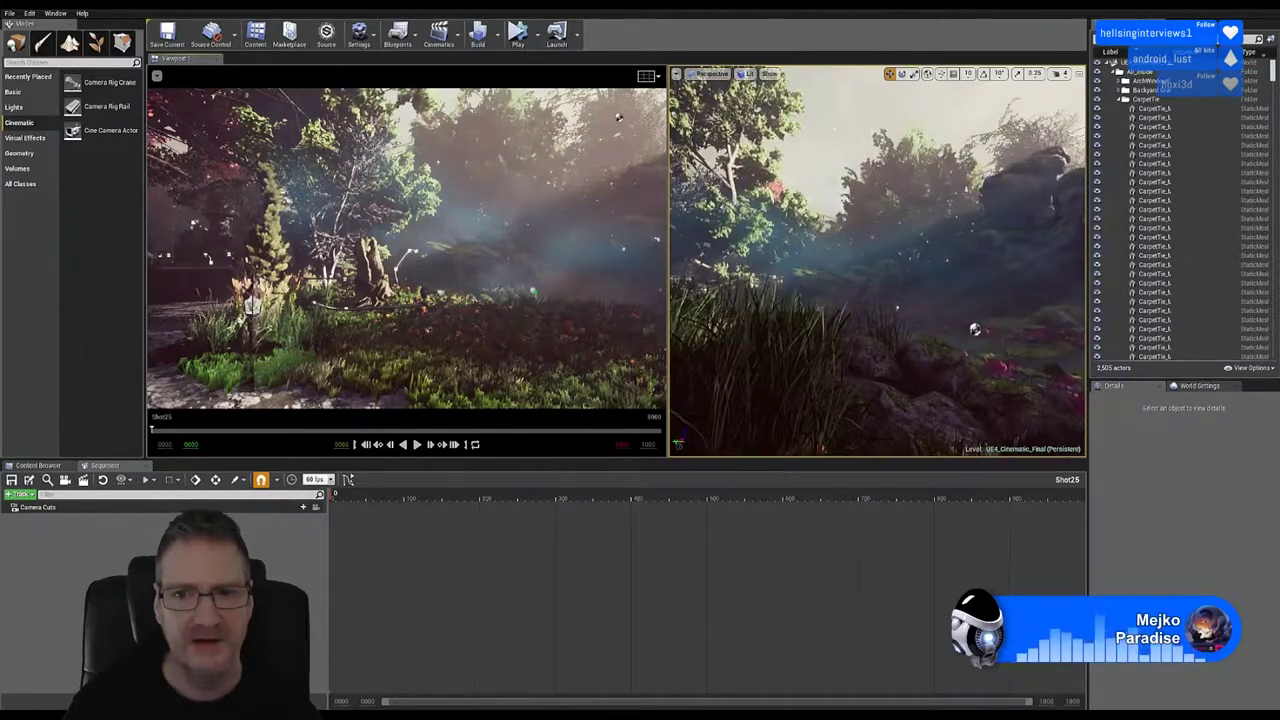
{"action": "right_click_drag", "start_coordinate": [975, 329], "coordinate": [975, 329]}
{"action": "right_click_drag", "start_coordinate": [1039, 262], "coordinate": [1039, 262]}
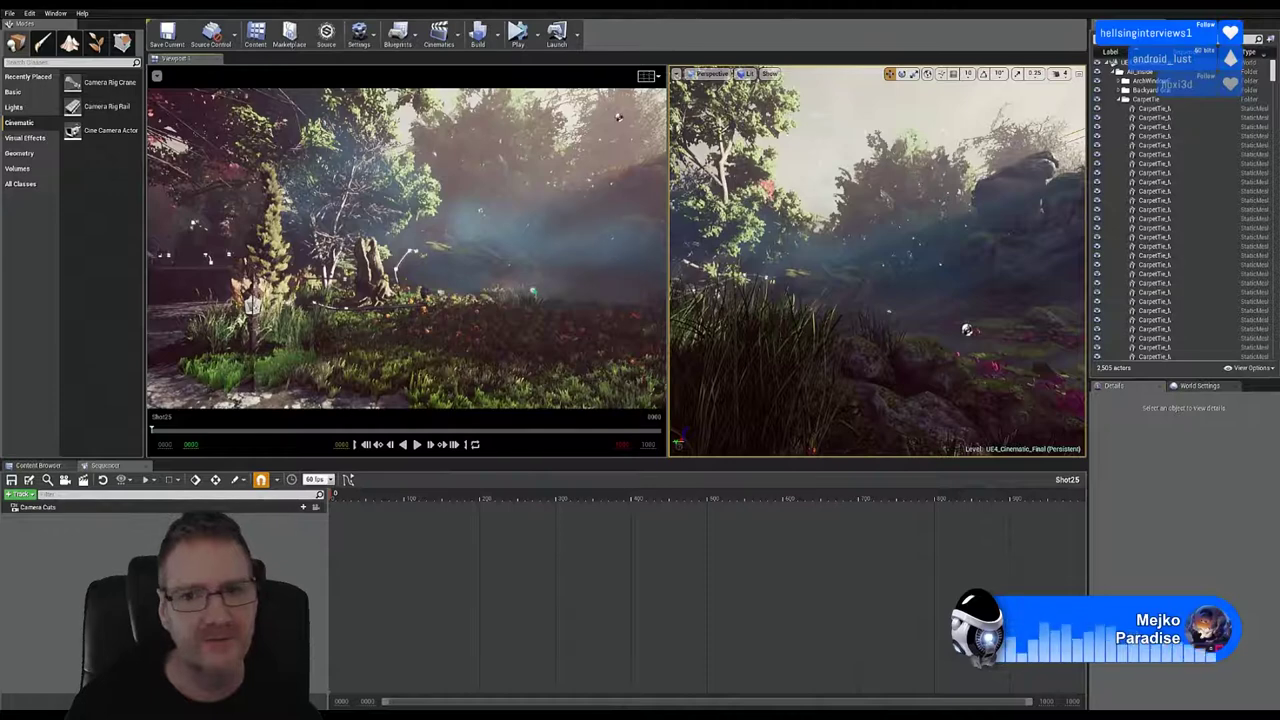
{"action": "right_click_drag", "start_coordinate": [877, 262], "coordinate": [932, 398]}
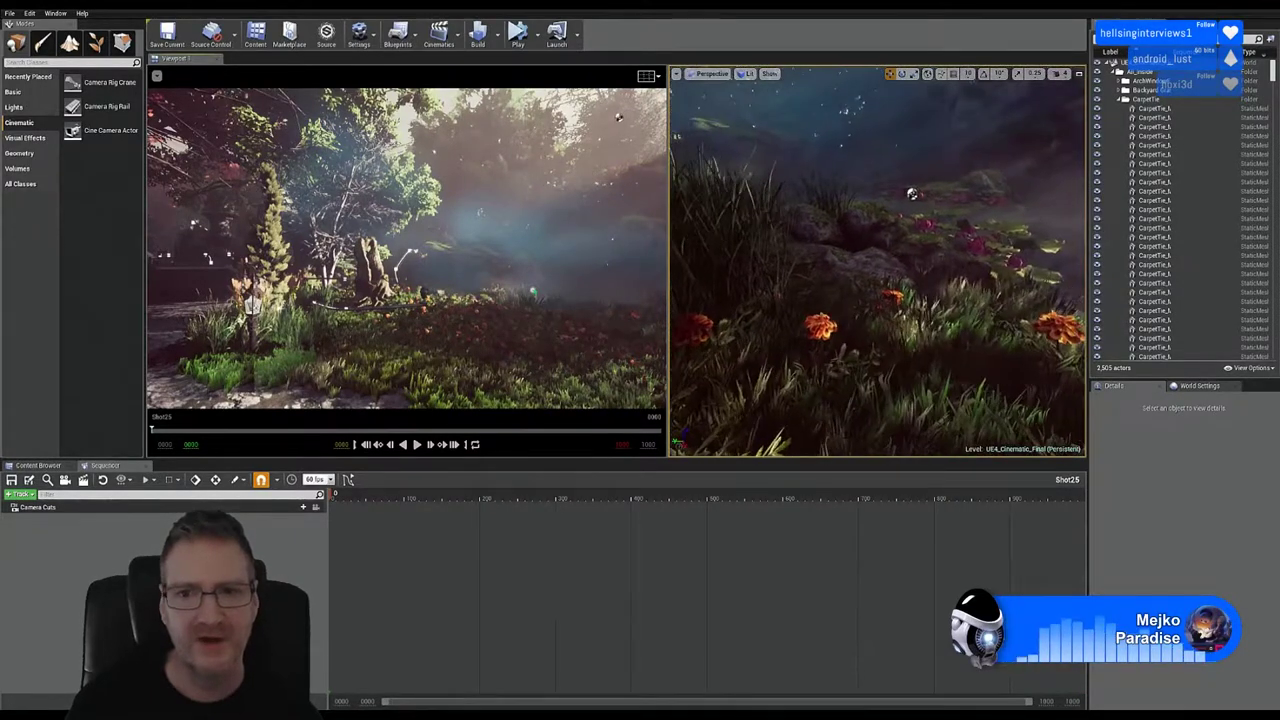
{"action": "mouse_move", "coordinate": [911, 193]}
{"action": "right_mouse_down"}
{"action": "mouse_move", "coordinate": [898, 240]}
{"action": "mouse_move", "coordinate": [931, 193]}
{"action": "right_mouse_up"}
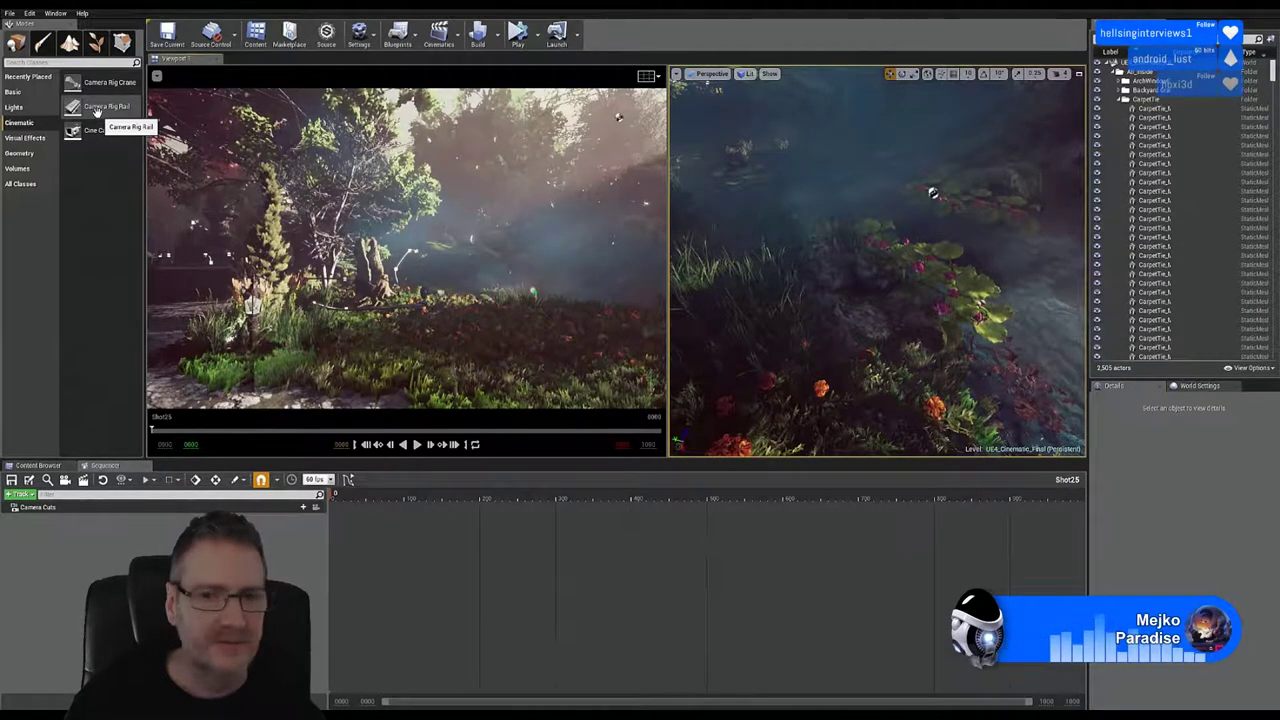
Step: Place a Camera Rig Rail and a Cine Camera Actor on the flowery pond bank, and align the camera with the rail
{"action": "left_click_drag", "start_coordinate": [97, 111], "coordinate": [859, 329]}
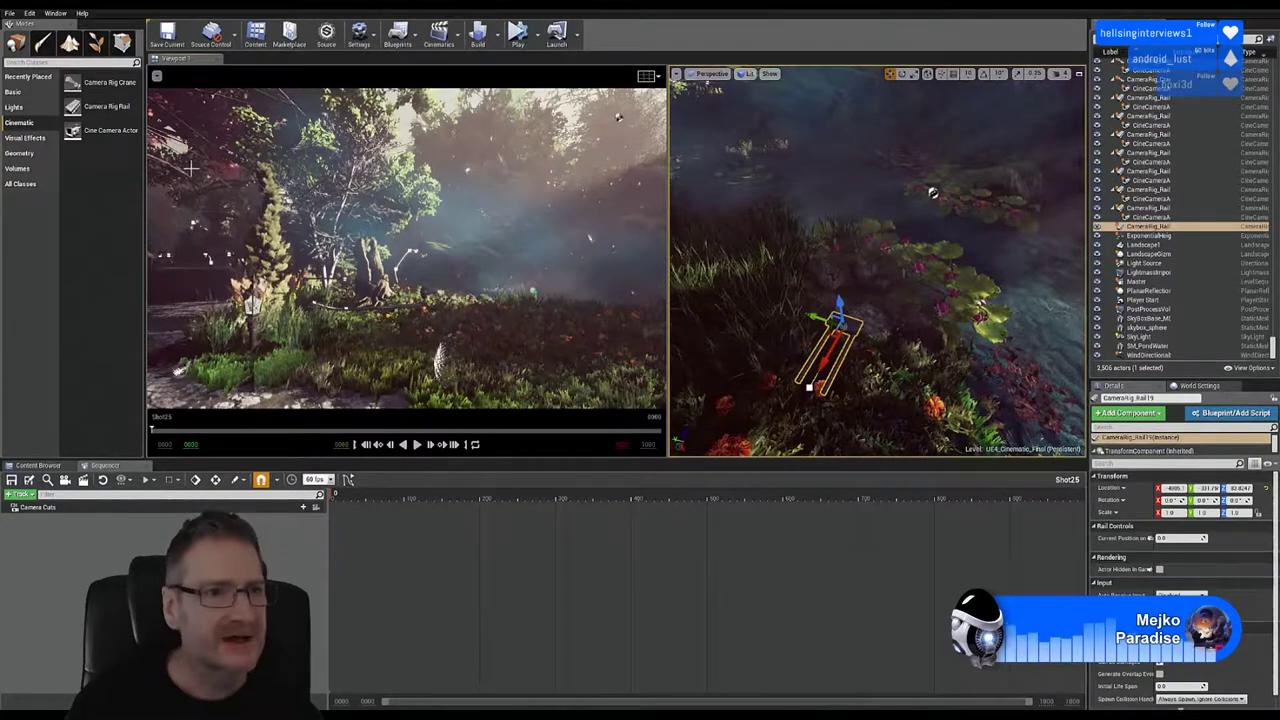
{"action": "left_click_drag", "start_coordinate": [100, 130], "coordinate": [805, 319]}
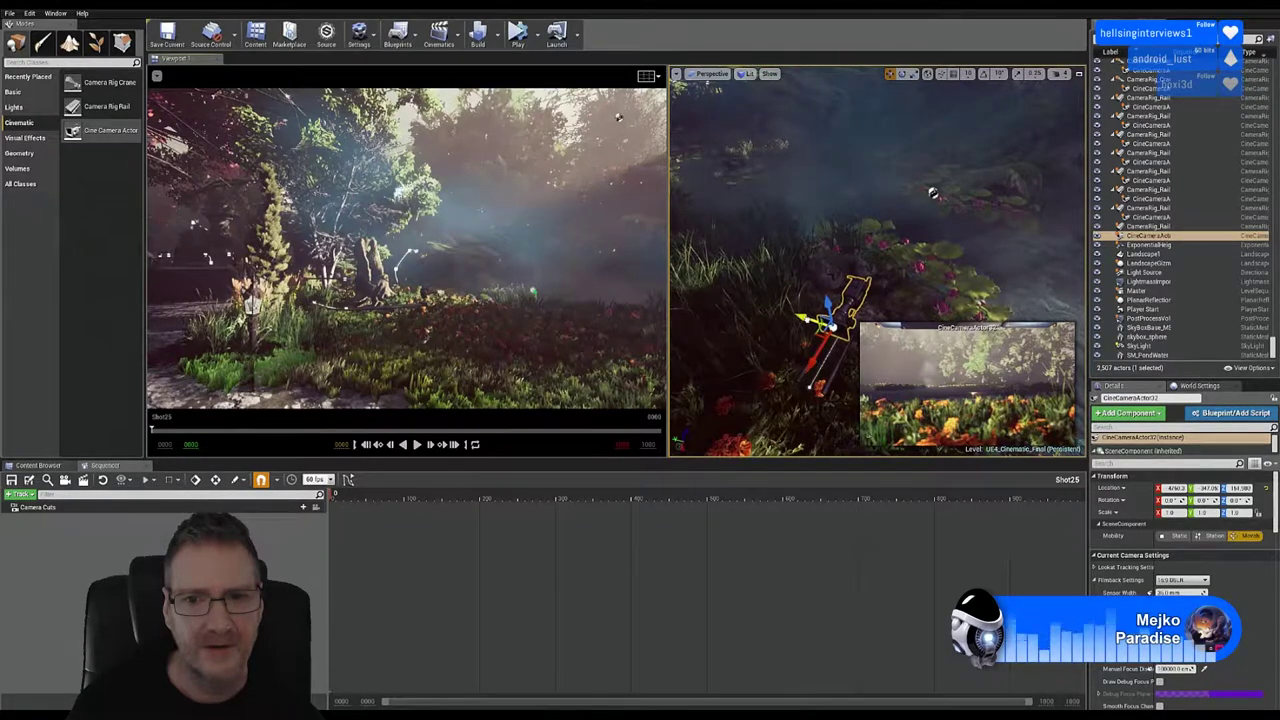
{"action": "right_click_drag", "start_coordinate": [895, 218], "coordinate": [775, 240]}
{"action": "right_click_drag", "start_coordinate": [838, 206], "coordinate": [808, 268]}
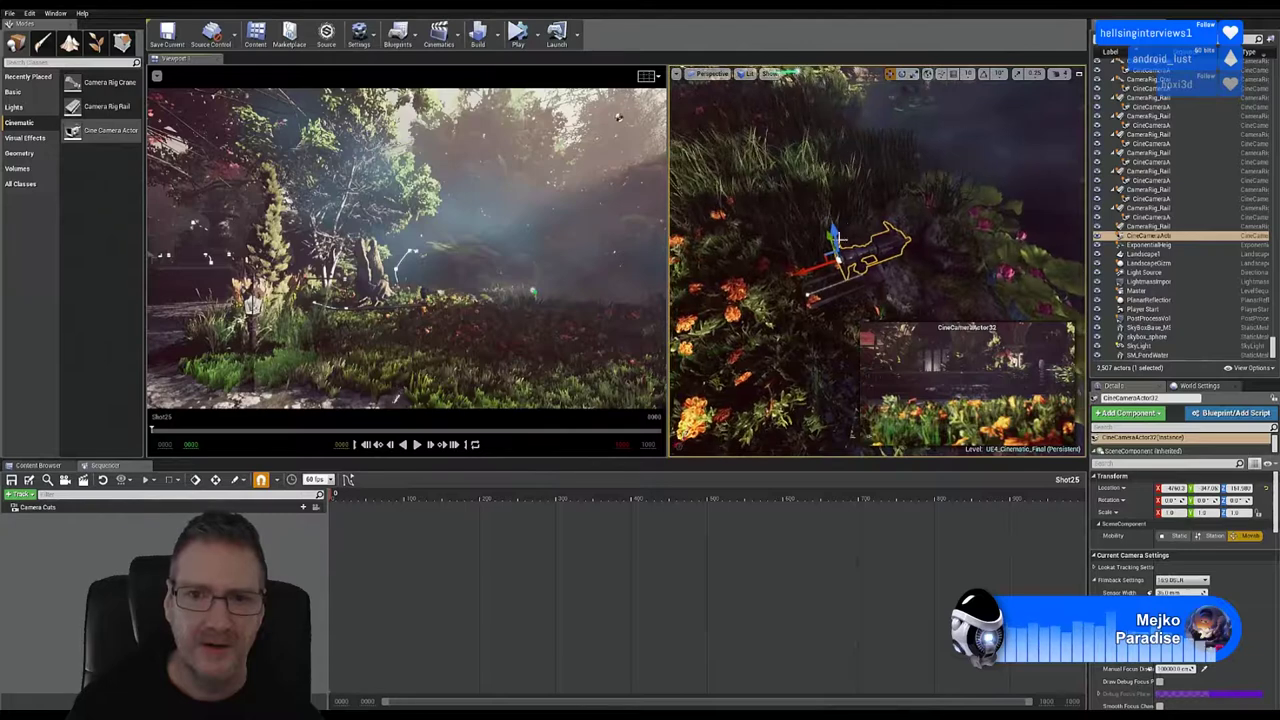
{"action": "left_click_drag", "start_coordinate": [808, 268], "coordinate": [771, 280]}
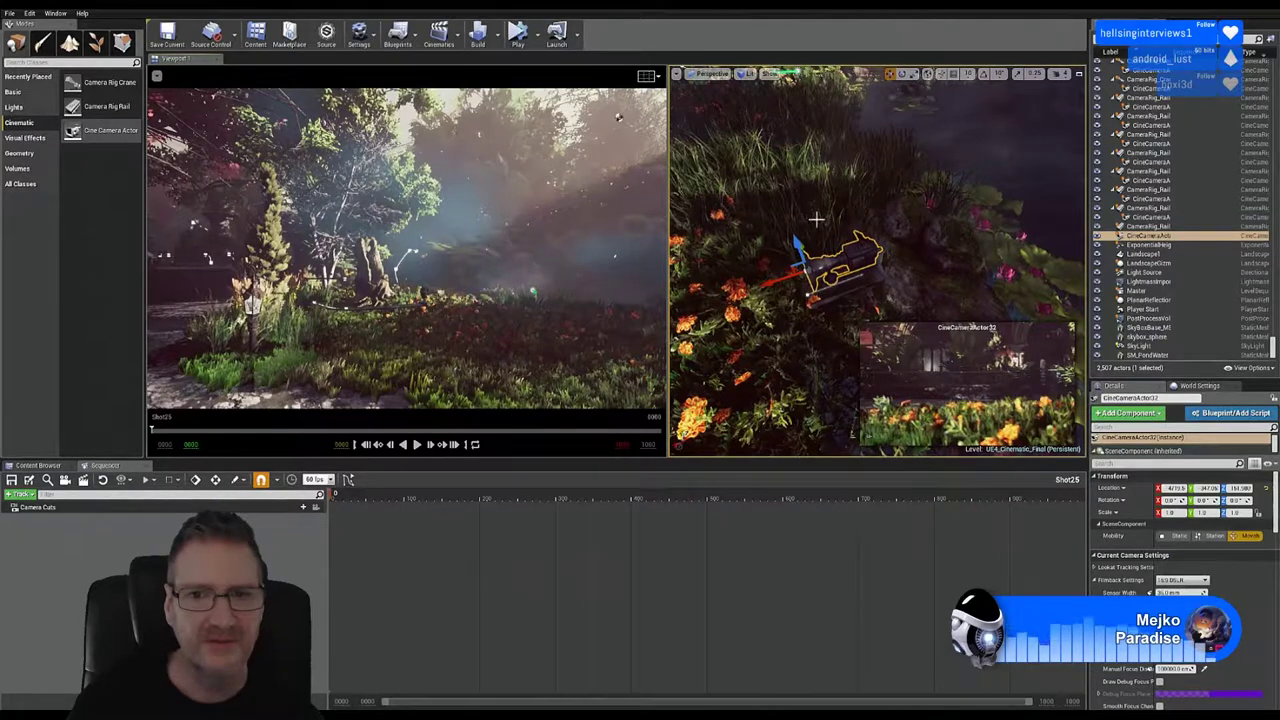
{"action": "right_click_drag", "start_coordinate": [852, 434], "coordinate": [837, 192]}
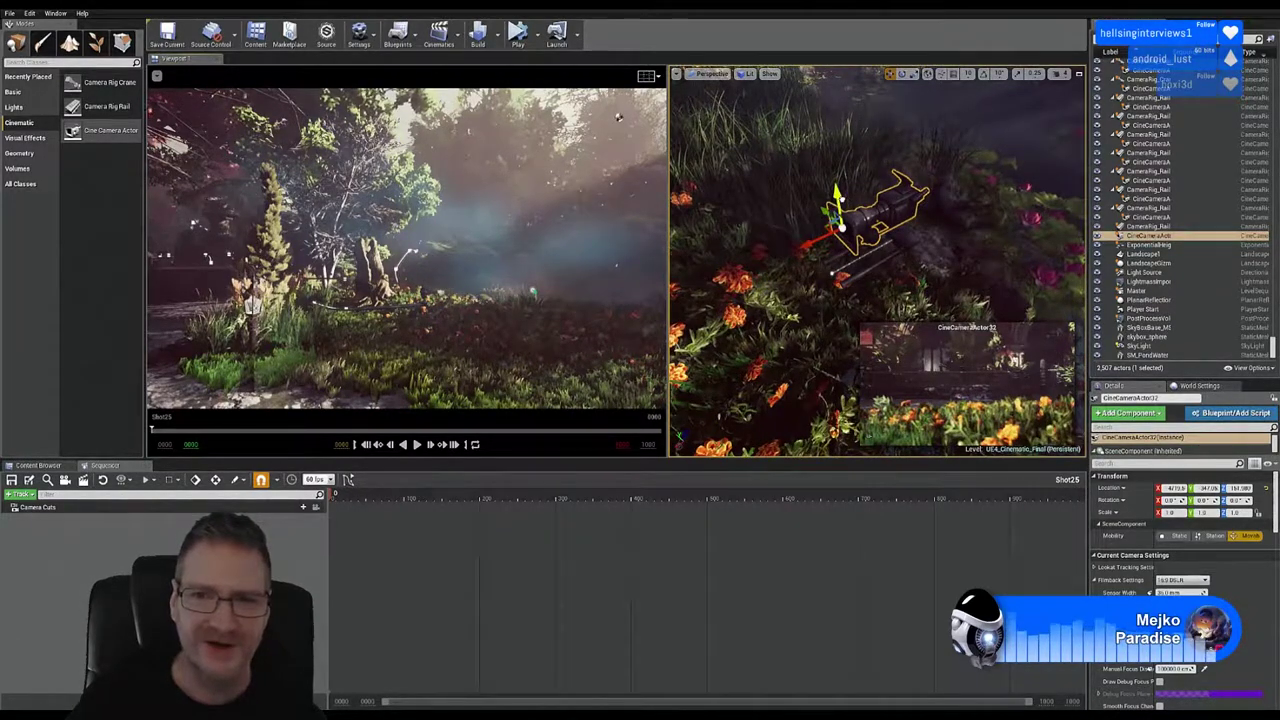
{"action": "left_click_drag", "start_coordinate": [840, 199], "coordinate": [840, 192]}
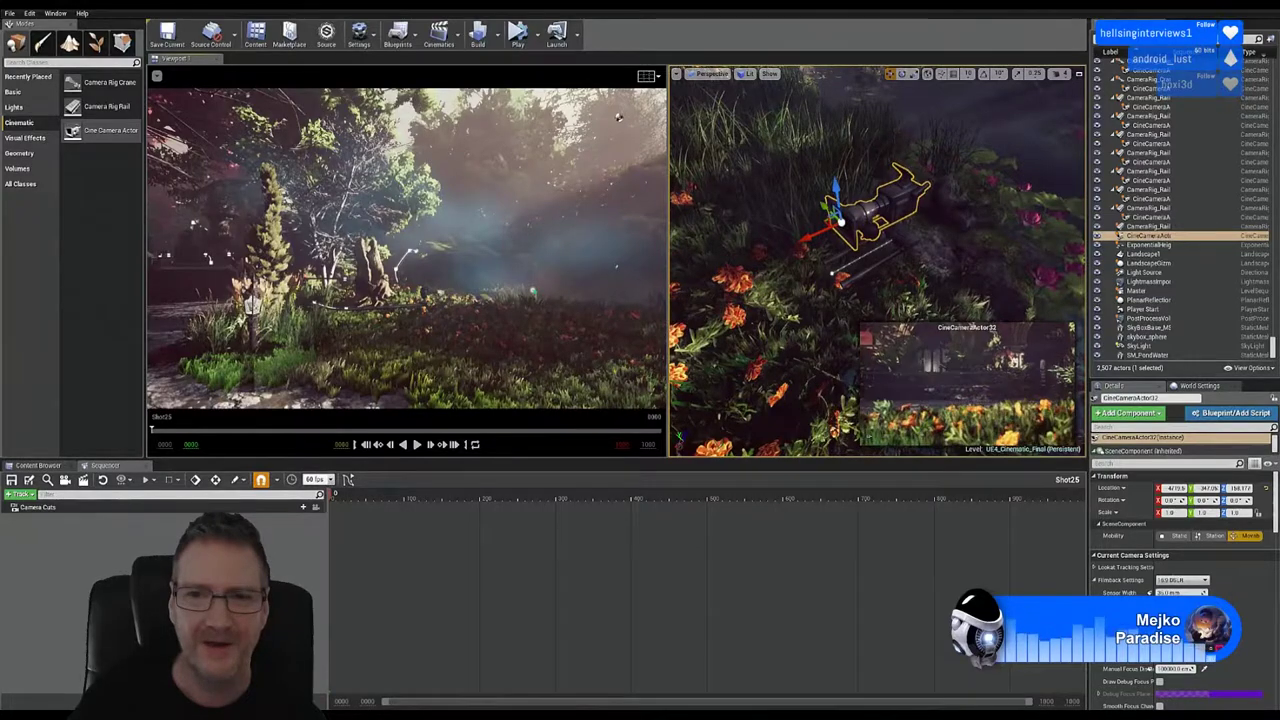
{"action": "right_click_drag", "start_coordinate": [840, 200], "coordinate": [973, 174]}
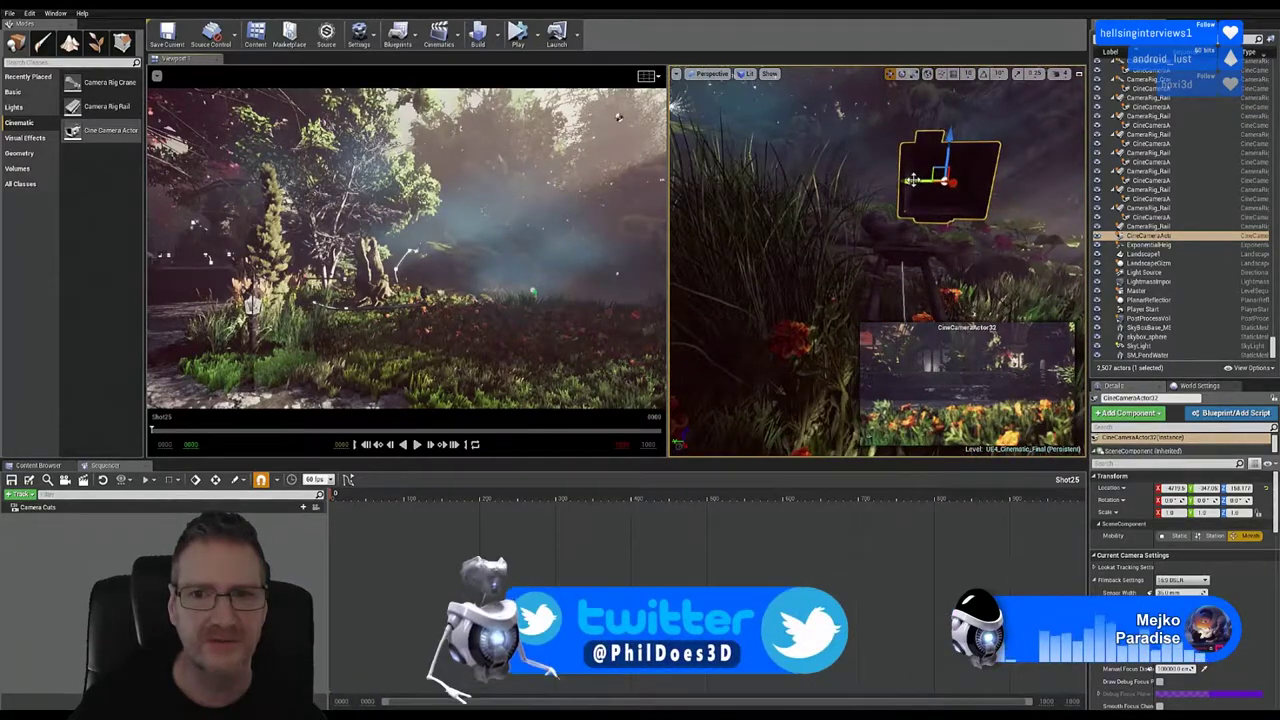
{"action": "left_click_drag", "start_coordinate": [913, 180], "coordinate": [881, 180]}
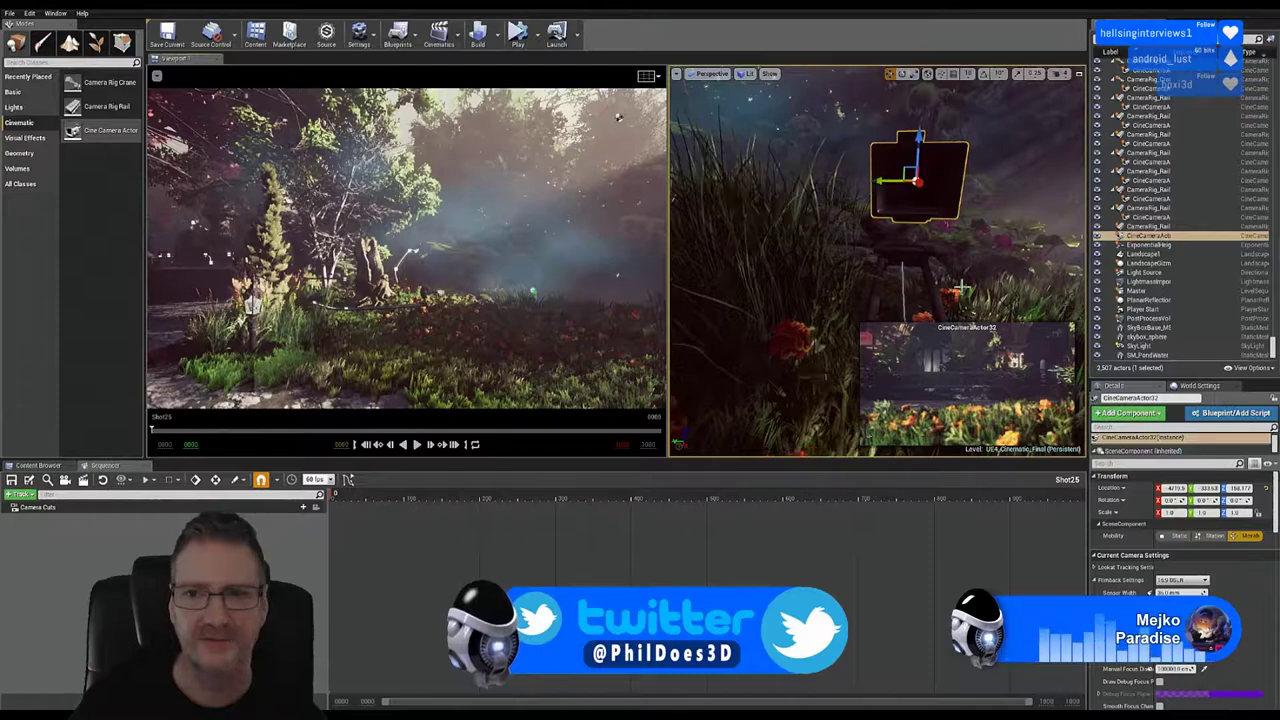
{"action": "right_click_drag", "start_coordinate": [962, 287], "coordinate": [850, 405]}
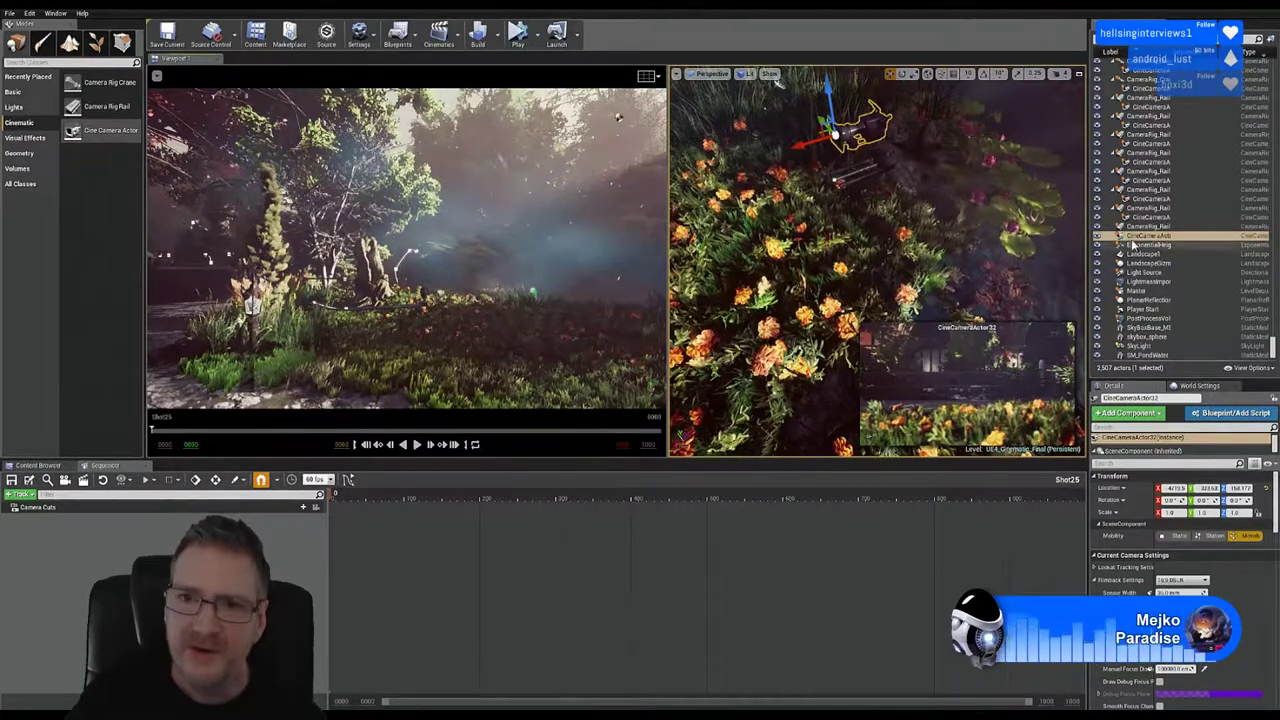
Step: Try to select the newly placed camera rail directly in the scene
{"action": "left_click", "coordinate": [885, 161]}
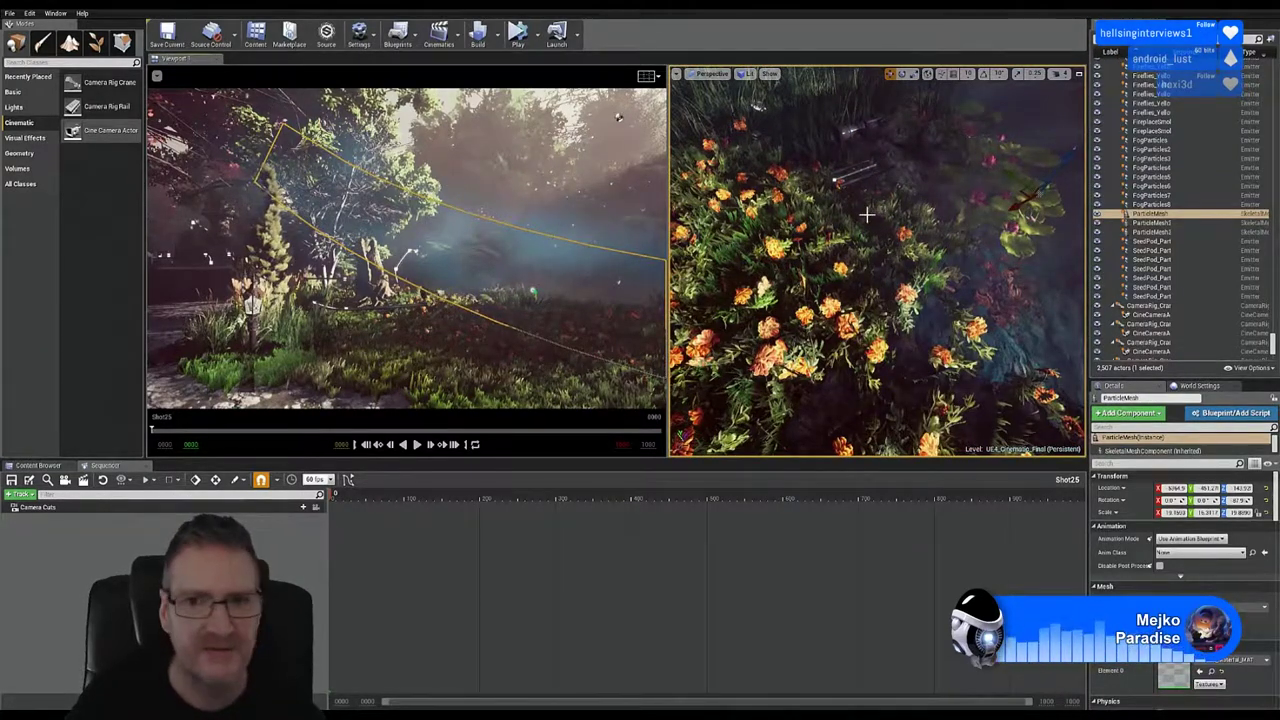
{"action": "key", "text": "Escape"}
{"action": "right_click_drag", "start_coordinate": [852, 236], "coordinate": [807, 240]}
{"action": "key", "text": "w"}
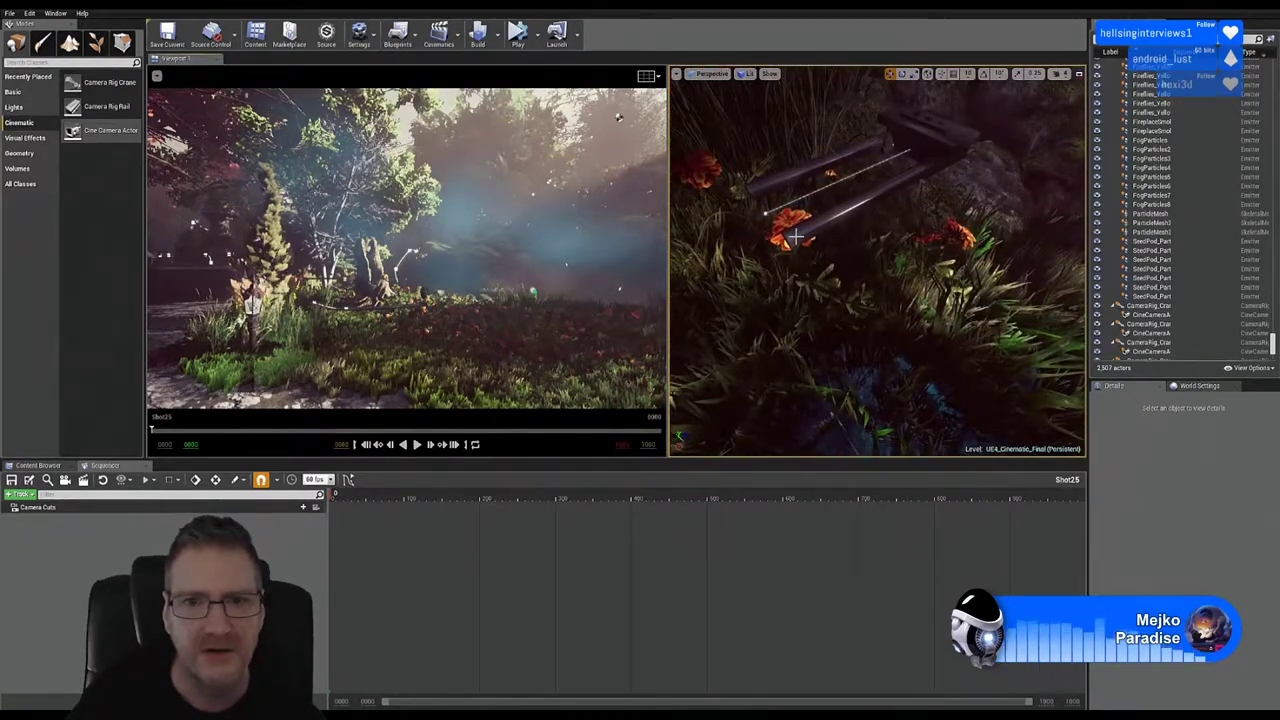
{"action": "left_click", "coordinate": [795, 237]}
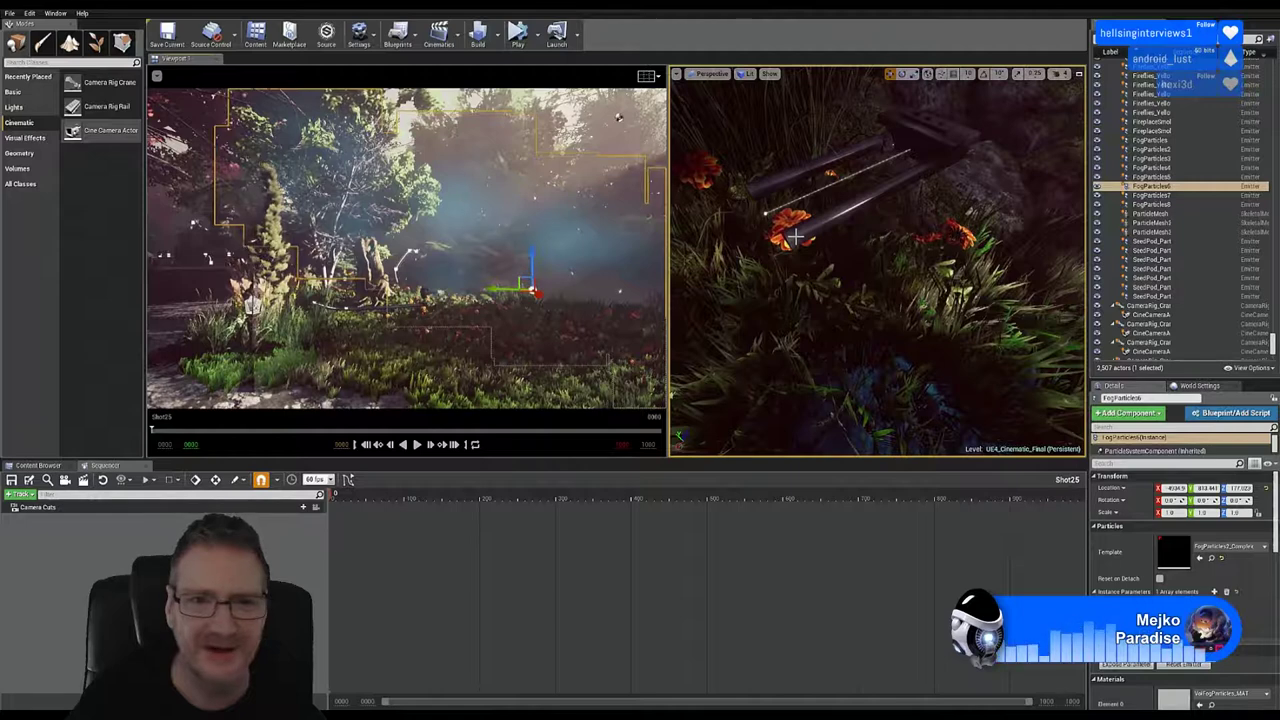
{"action": "key", "text": "Escape"}
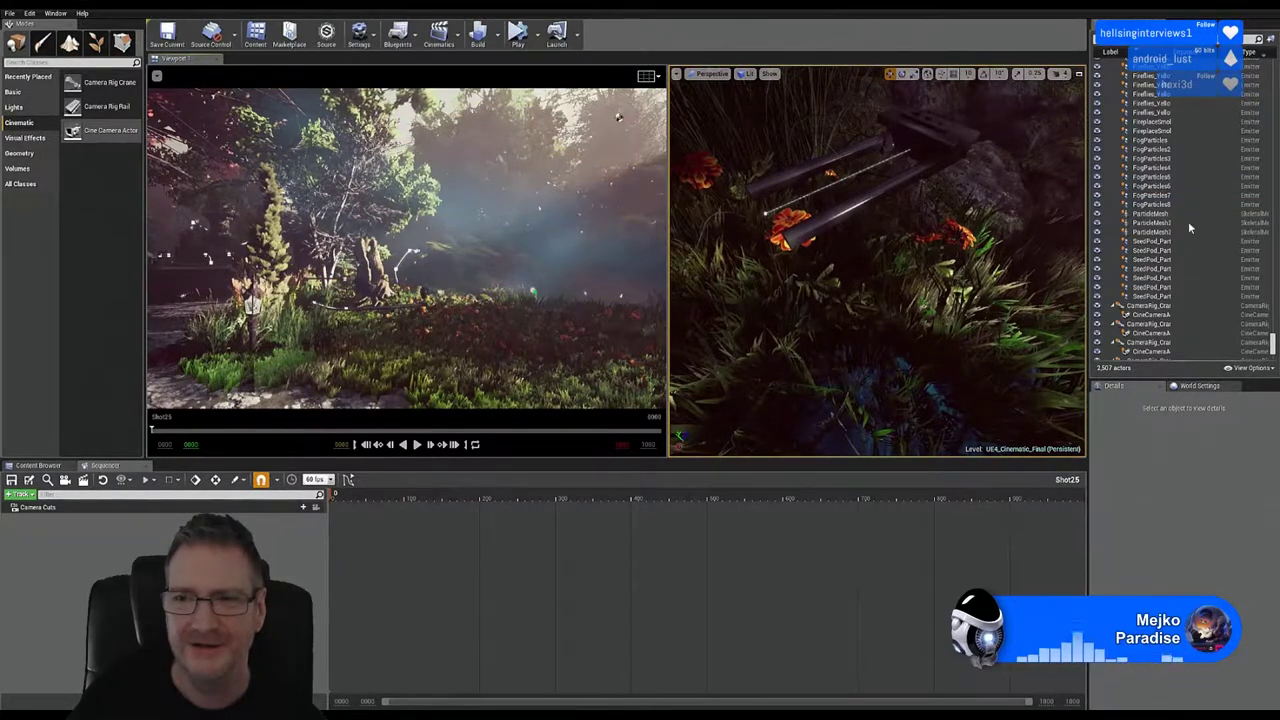
Step: Attach the new cine camera CineCameraActor32 to the newly placed camera rail, making it a child of the rail
{"action": "scroll", "coordinate": [1183, 273], "scroll_direction": "down", "scroll_amount": 3}
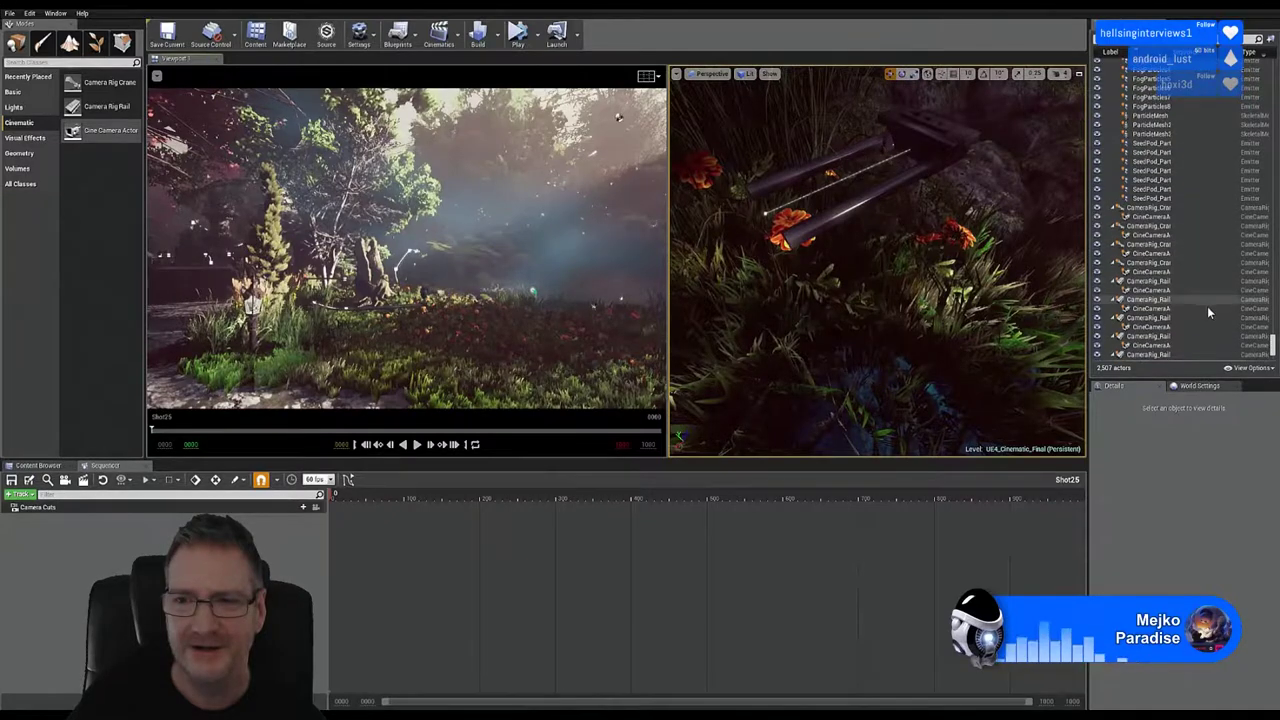
{"action": "scroll", "coordinate": [1205, 312], "scroll_direction": "down", "scroll_amount": 5}
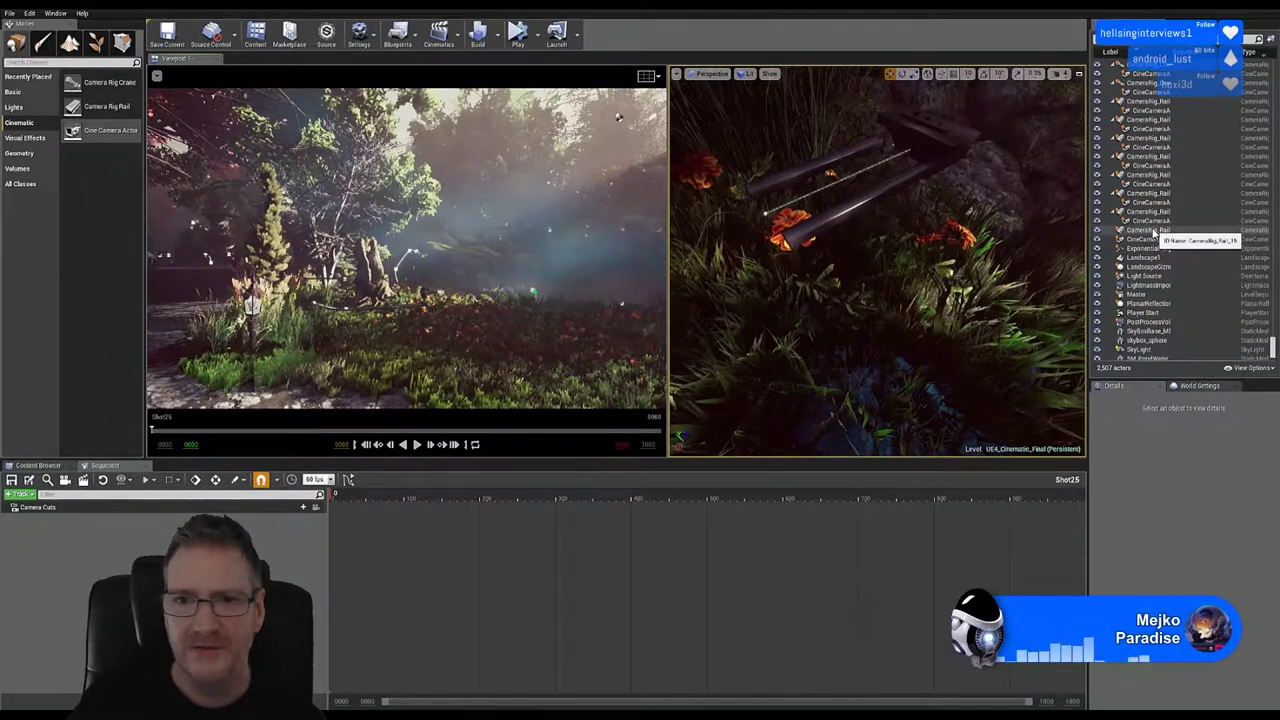
{"action": "left_click", "coordinate": [1155, 231]}
{"action": "left_click", "coordinate": [1163, 240]}
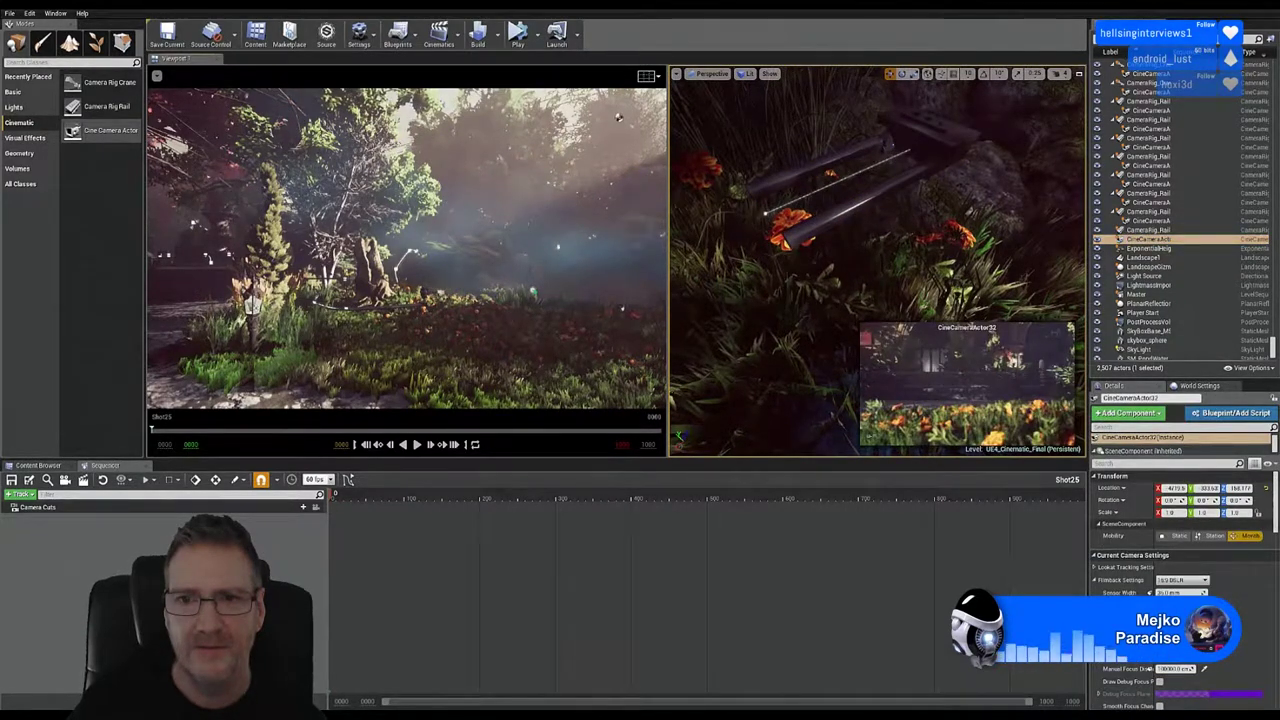
{"action": "right_click_drag", "start_coordinate": [985, 232], "coordinate": [995, 184]}
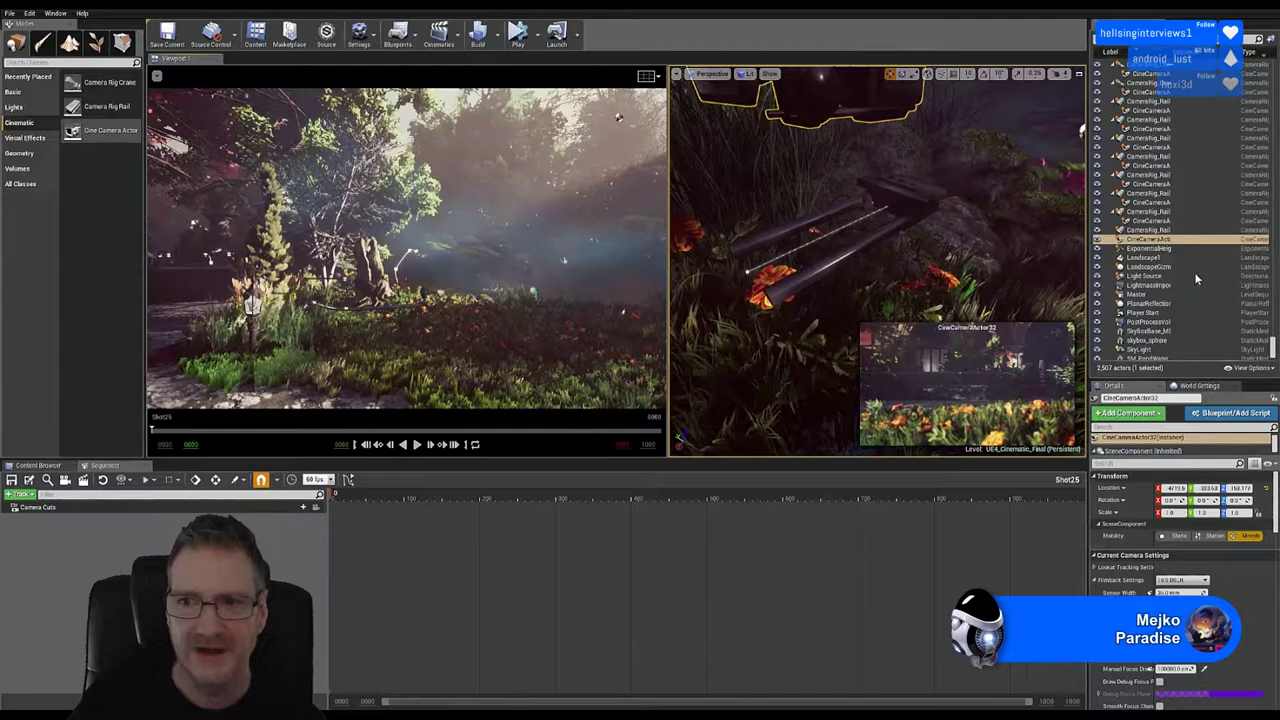
{"action": "left_click_drag", "start_coordinate": [1177, 238], "coordinate": [1163, 233]}
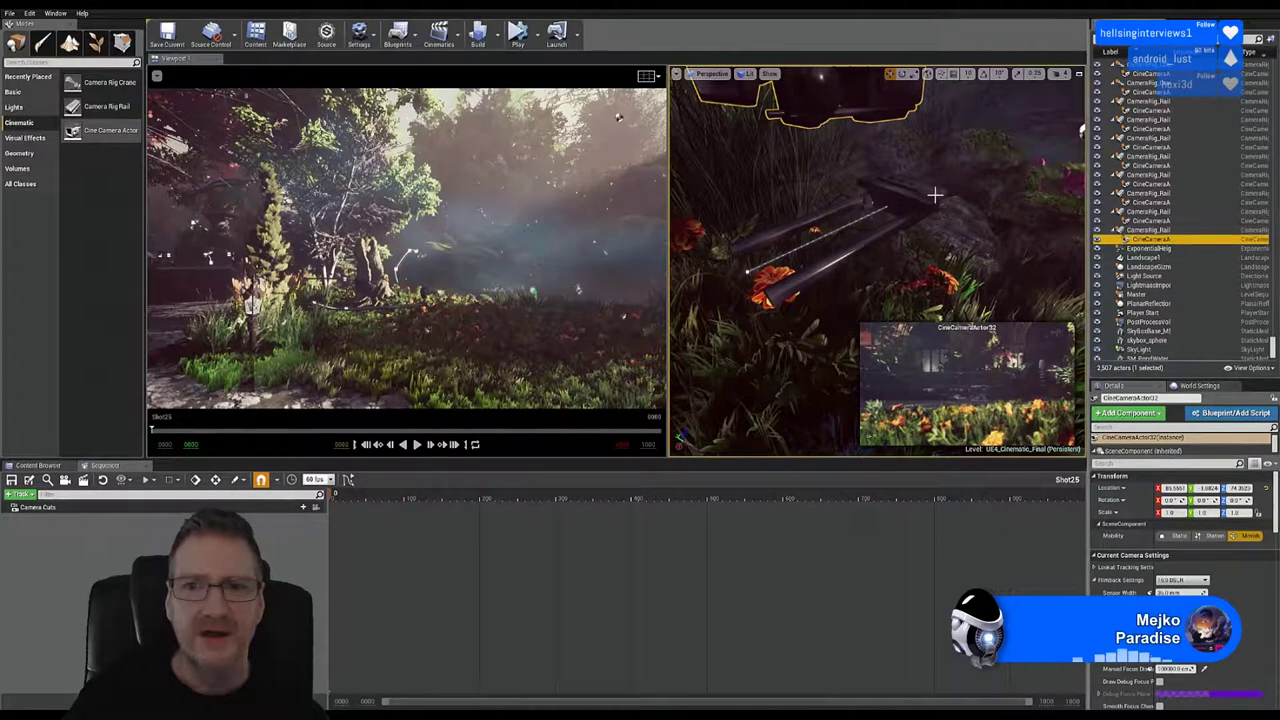
Step: Select the new camera rail together with its attached cine camera and add both actors to the Shot25 sequence
{"action": "left_click", "coordinate": [921, 220]}
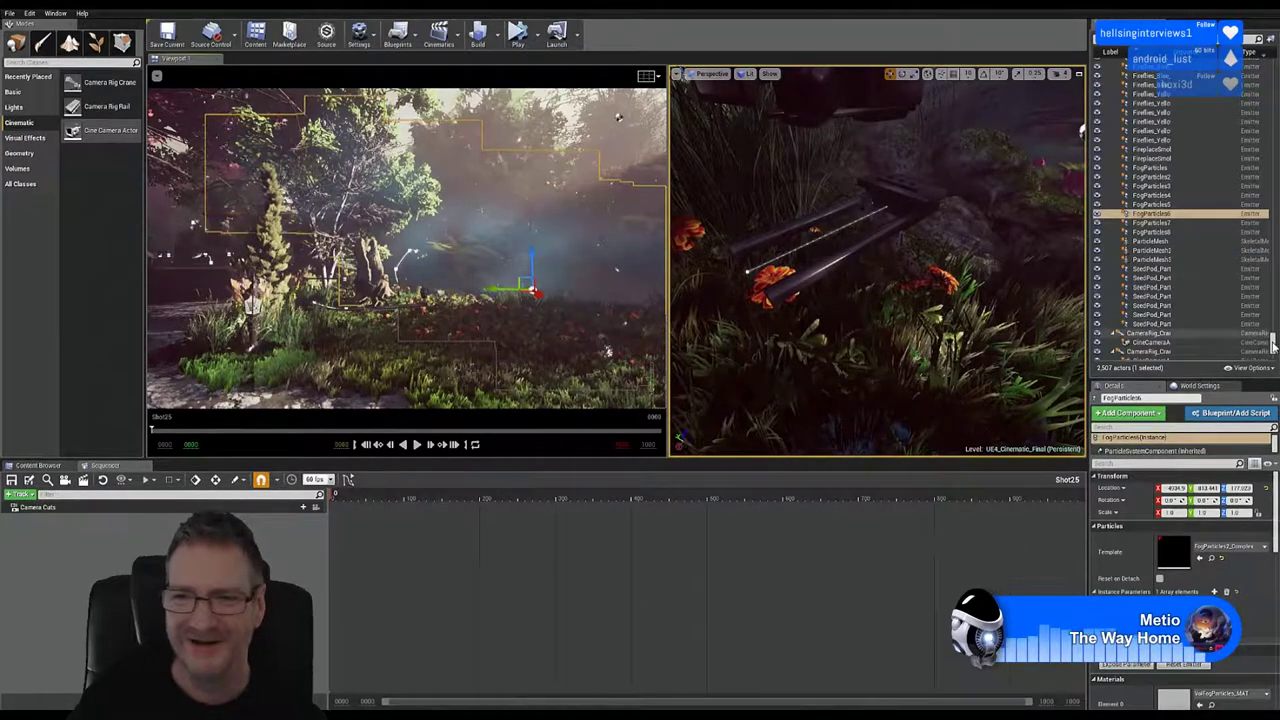
{"action": "scroll", "coordinate": [1200, 291], "scroll_direction": "down", "scroll_amount": 10}
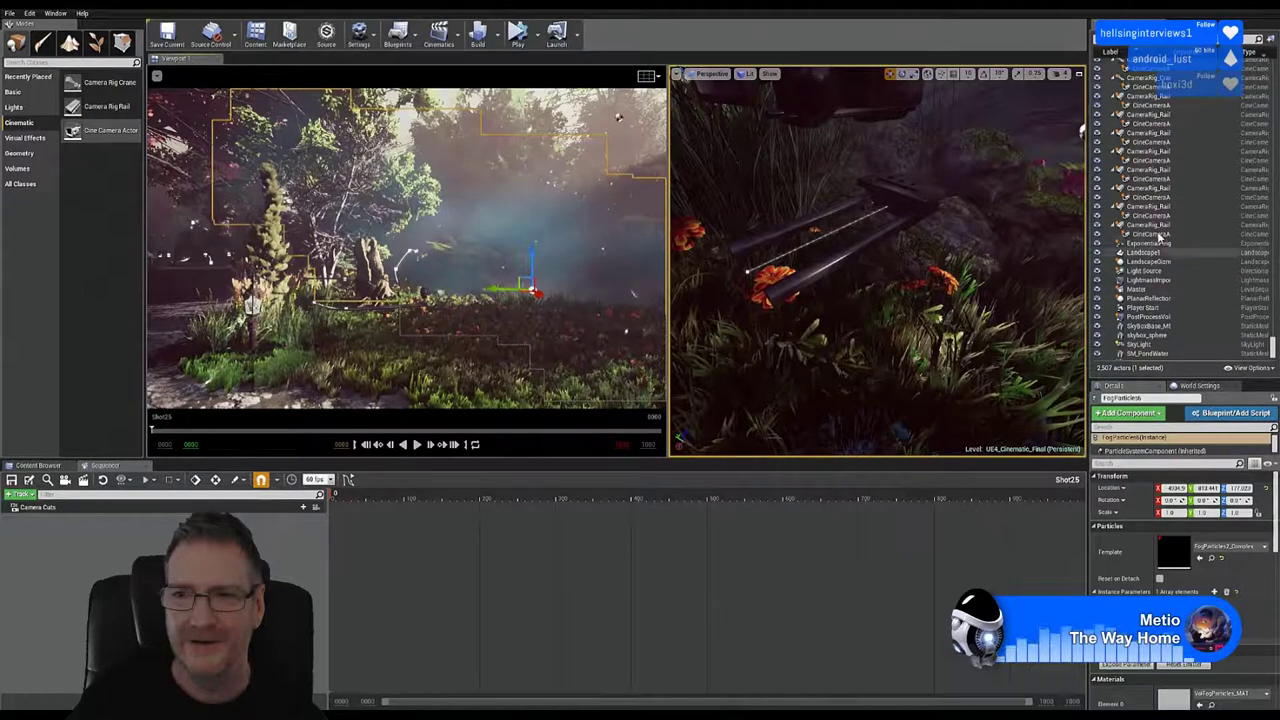
{"action": "left_click", "coordinate": [1150, 226]}
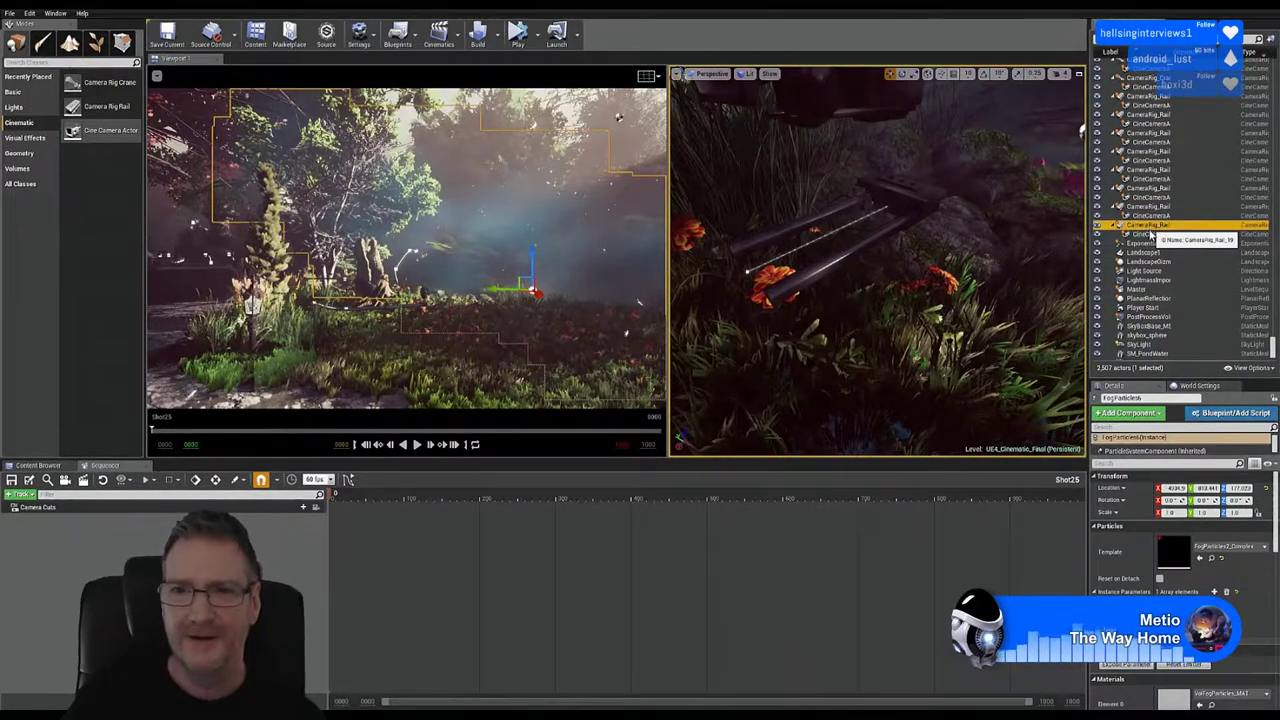
{"action": "left_click", "coordinate": [1160, 235], "text": "ctrl"}
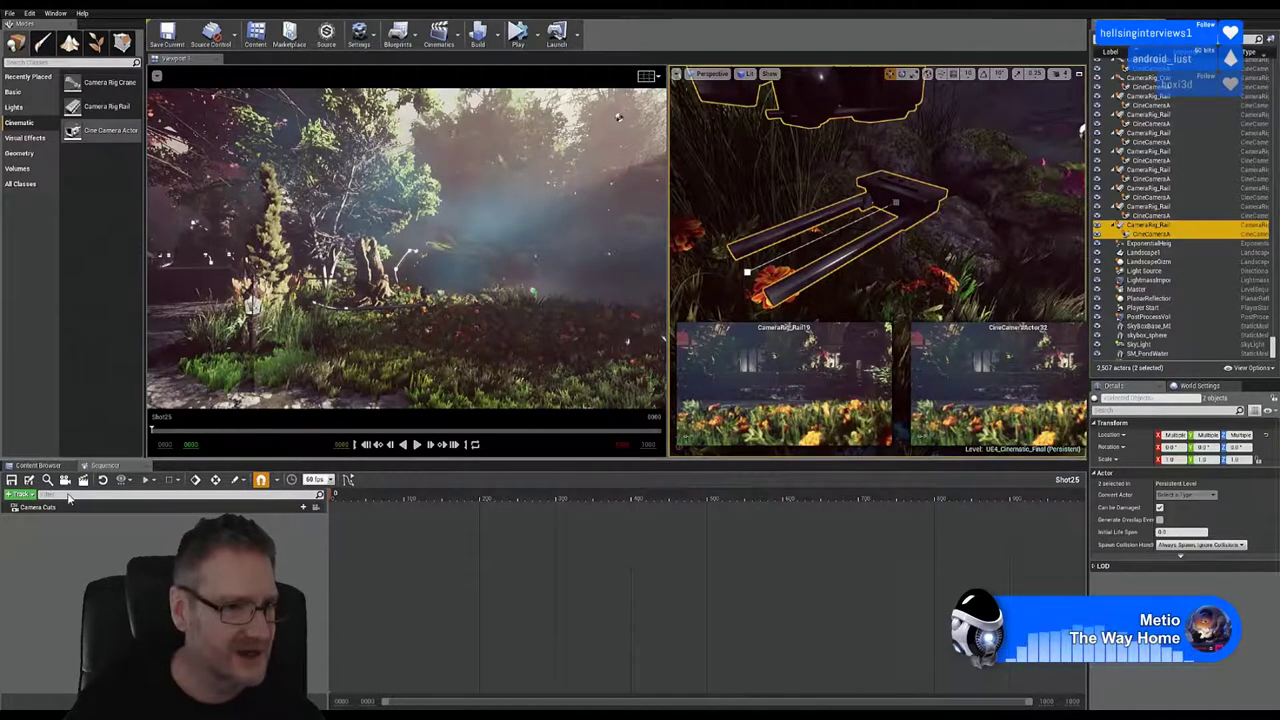
{"action": "left_click", "coordinate": [31, 496]}
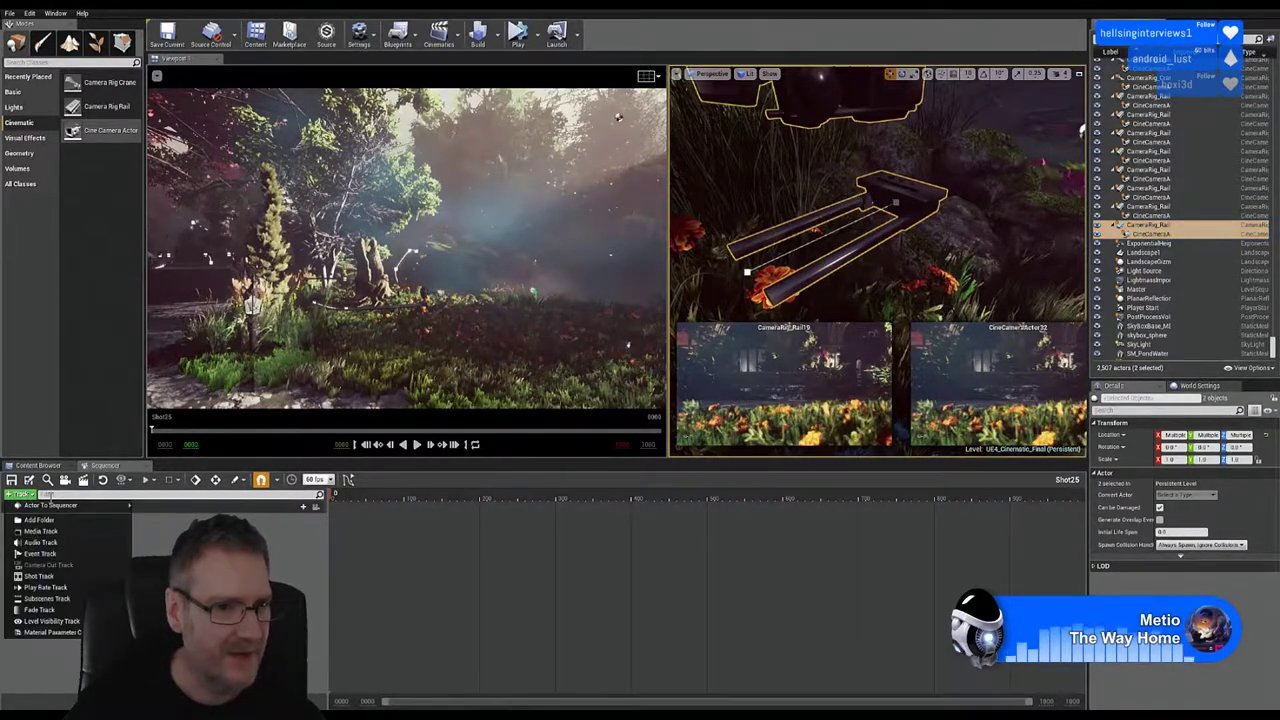
{"action": "mouse_move", "coordinate": [64, 508]}
{"action": "left_click", "coordinate": [193, 486]}
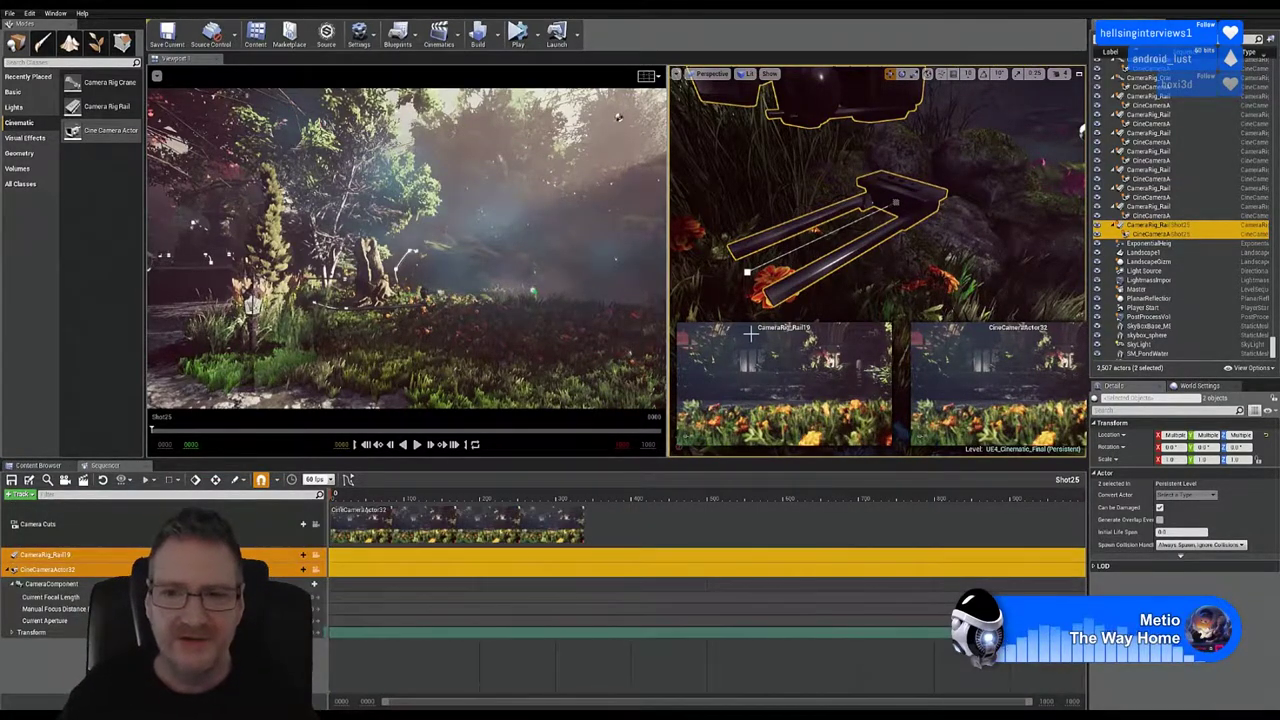
Step: Rotate the camera rail and its cine camera together by about 126 degrees so the rail points toward the pond
{"action": "right_click_drag", "start_coordinate": [877, 200], "coordinate": [1010, 170]}
{"action": "right_click_drag", "start_coordinate": [964, 131], "coordinate": [928, 149]}
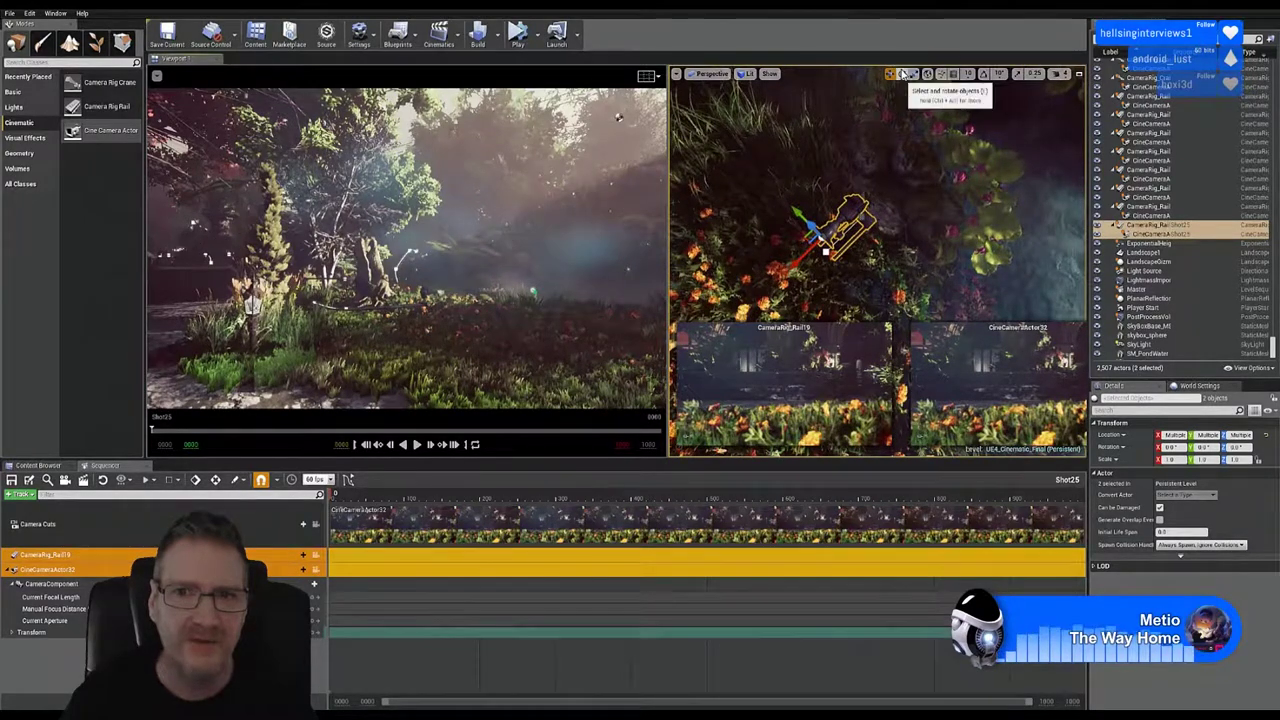
{"action": "left_click", "coordinate": [902, 75]}
{"action": "left_click_drag", "start_coordinate": [849, 282], "coordinate": [838, 286]}
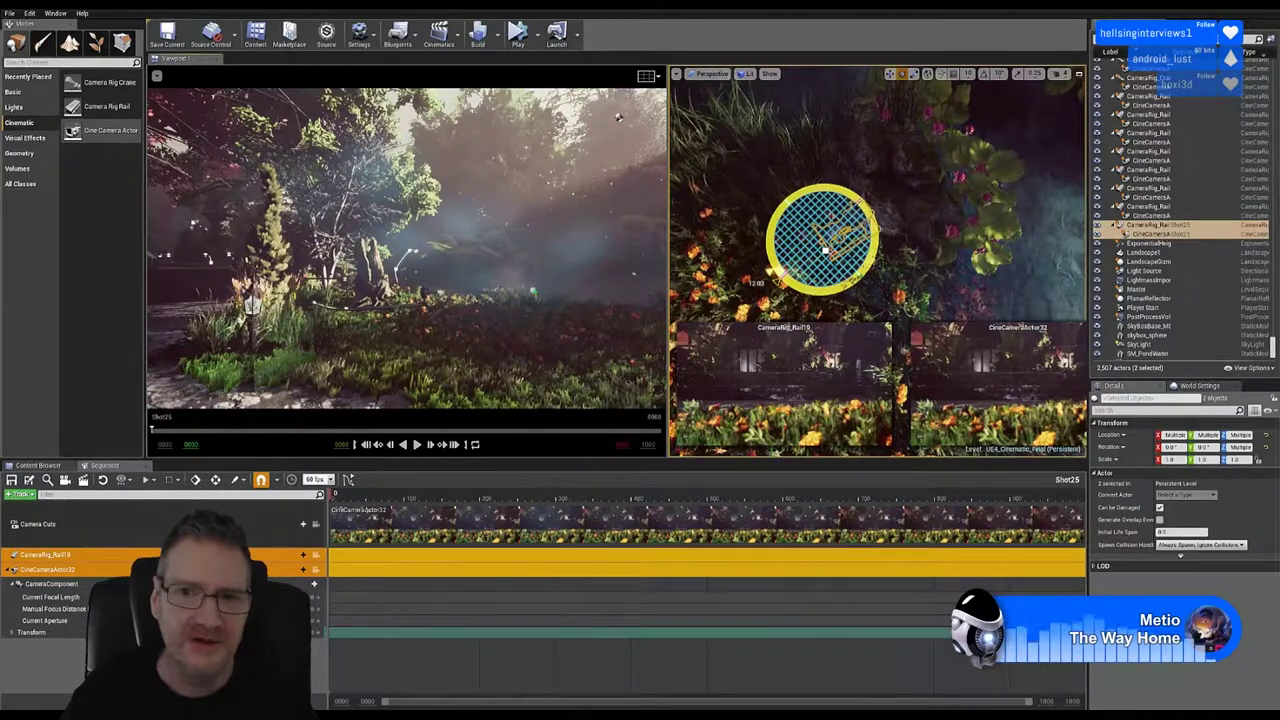
{"action": "left_click_drag", "start_coordinate": [749, 265], "coordinate": [793, 314]}
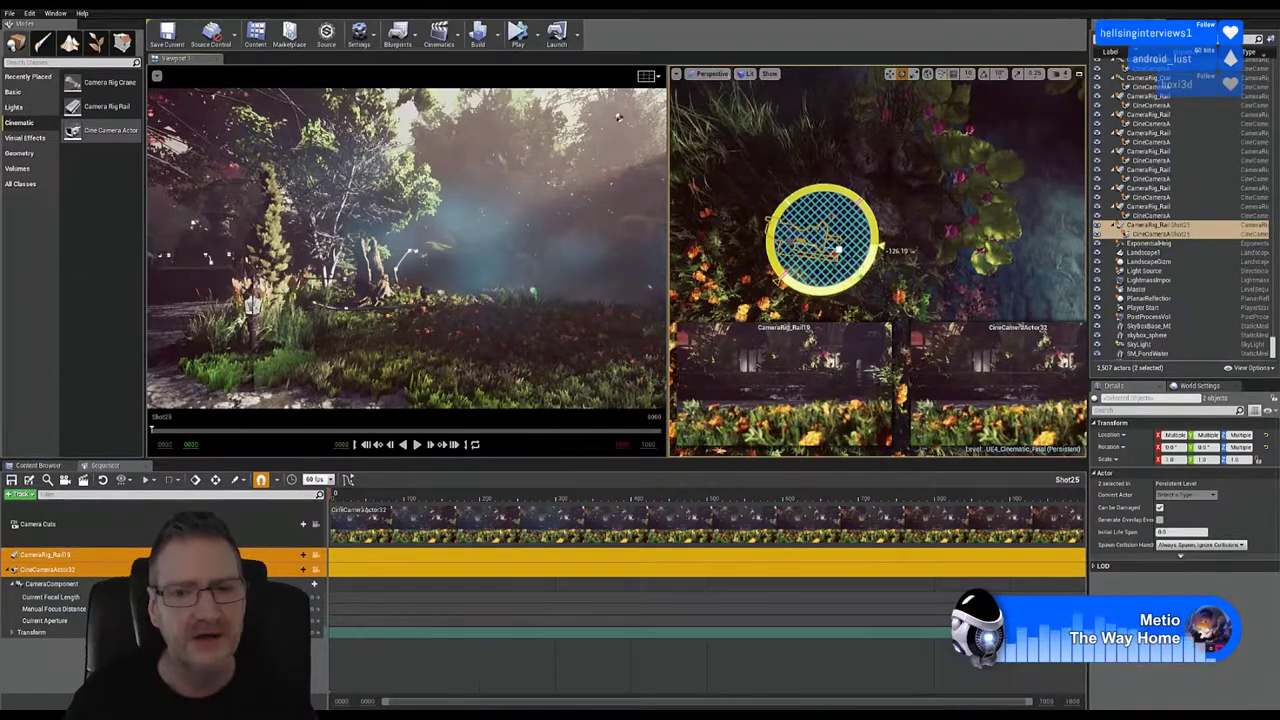
Step: Rotate only the cine camera on the rail horizontally by about 89 degrees
{"action": "left_click", "coordinate": [777, 228]}
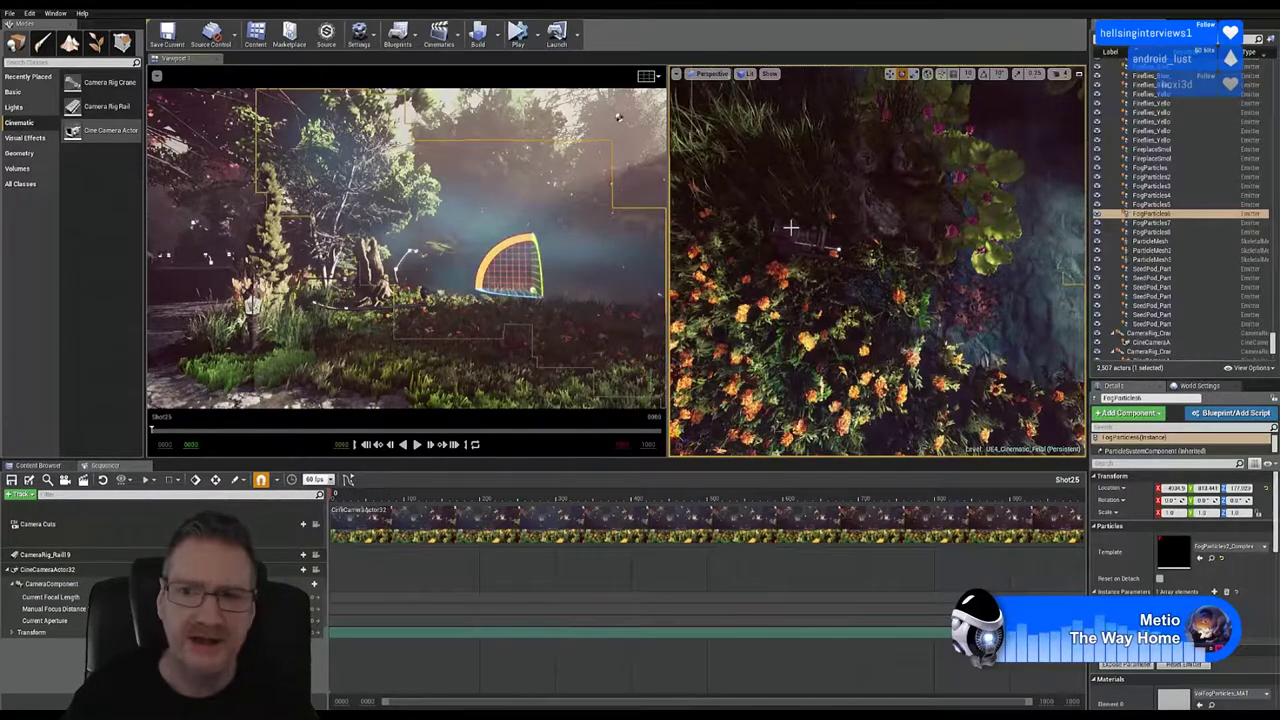
{"action": "scroll", "coordinate": [1181, 298], "scroll_direction": "down", "scroll_amount": 6}
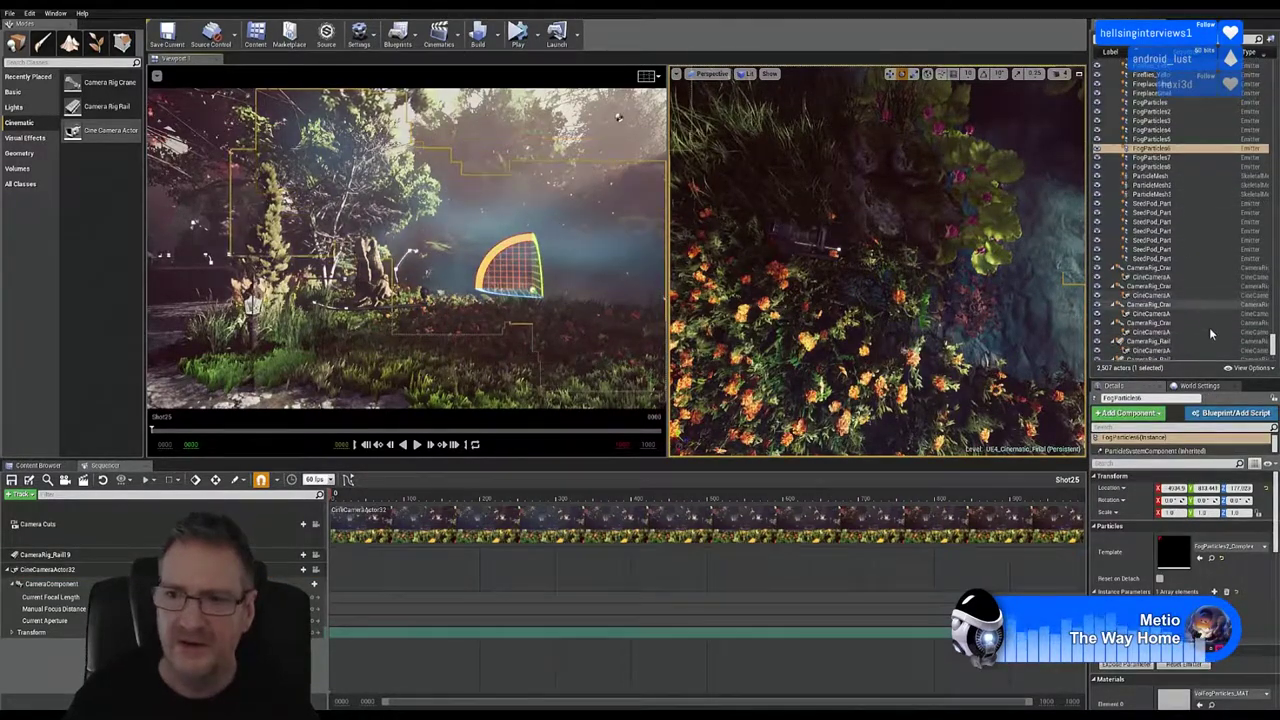
{"action": "scroll", "coordinate": [1205, 312], "scroll_direction": "down", "scroll_amount": 3}
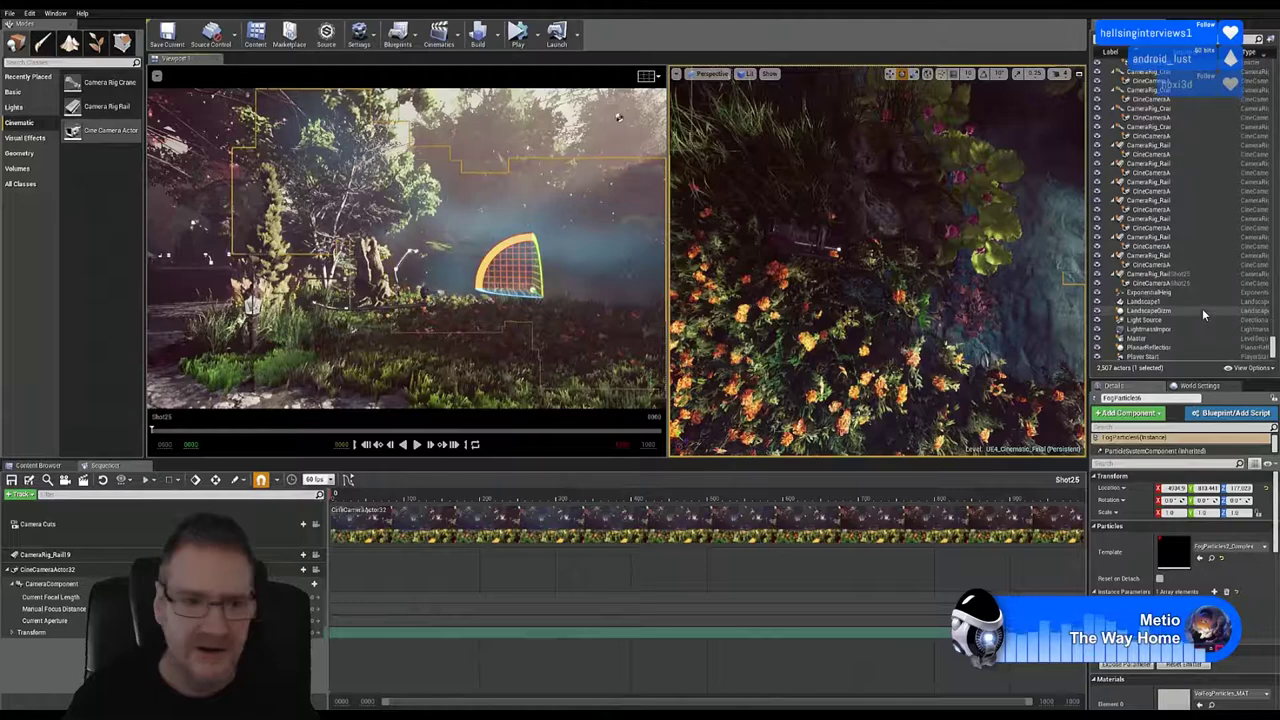
{"action": "left_click", "coordinate": [68, 570]}
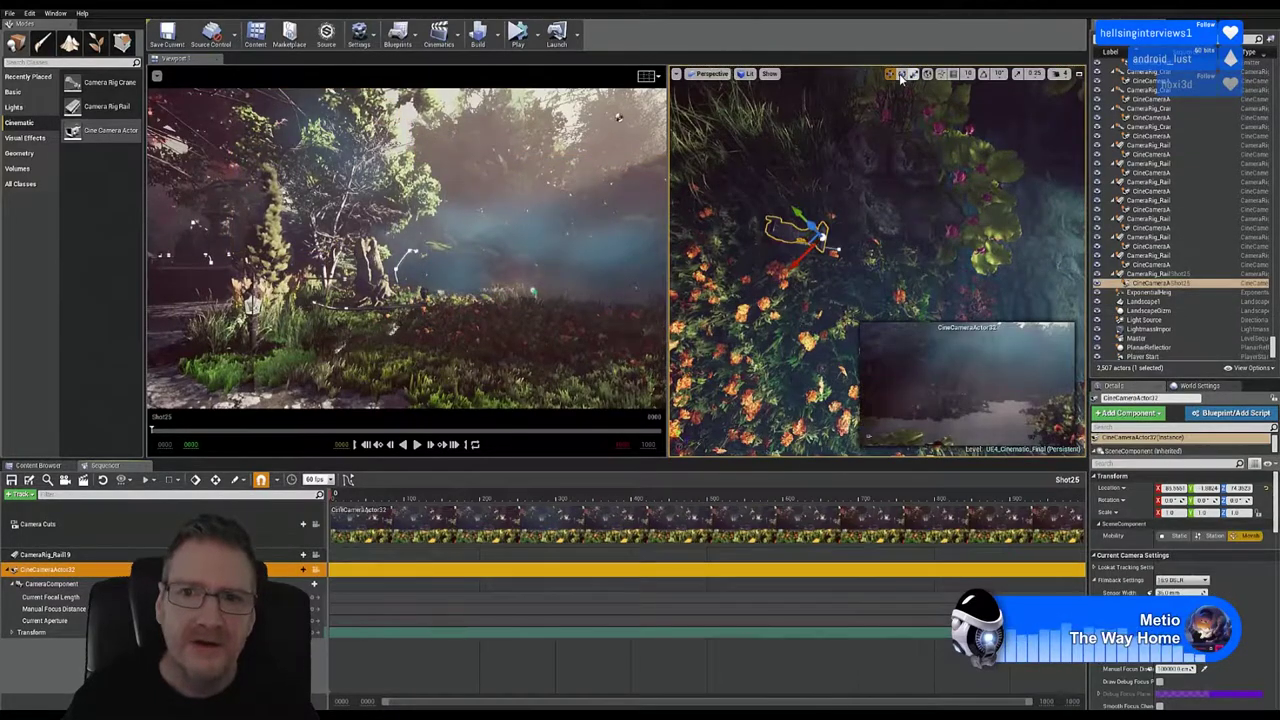
{"action": "key", "text": "e"}
{"action": "left_click_drag", "start_coordinate": [813, 296], "coordinate": [862, 288]}
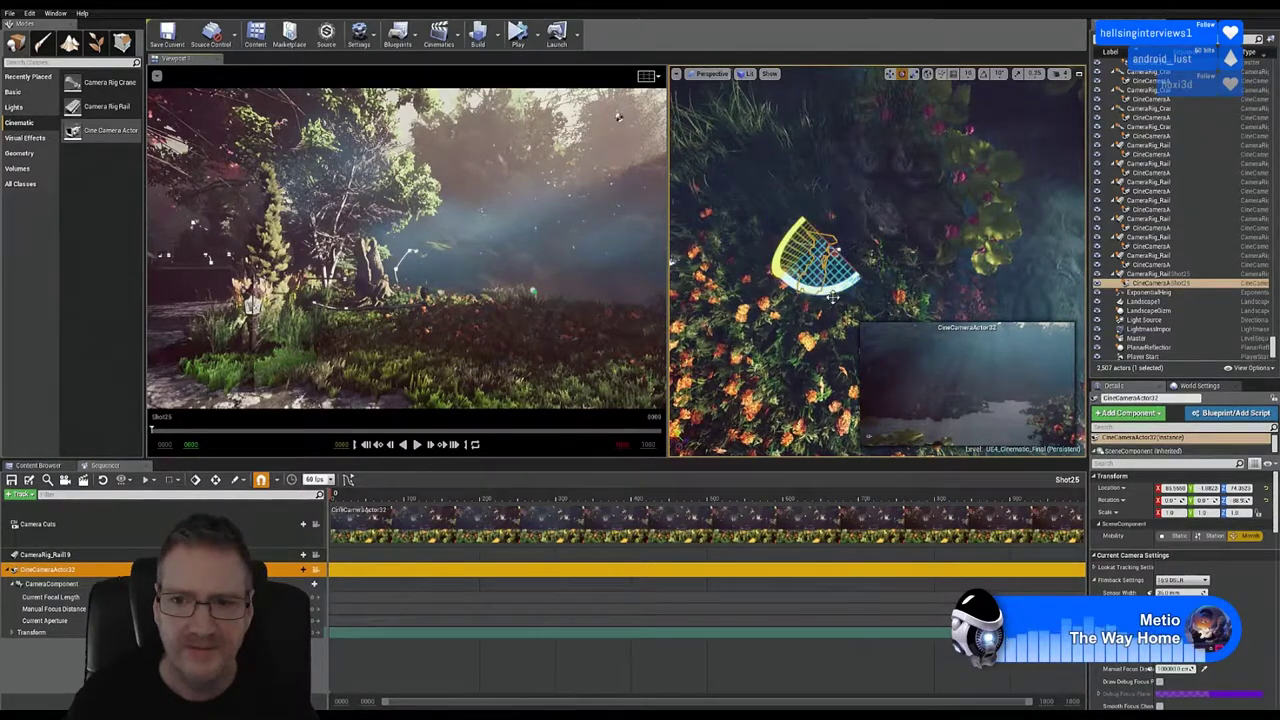
Step: Select the end spline point of the camera rail for moving
{"action": "left_click", "coordinate": [890, 74]}
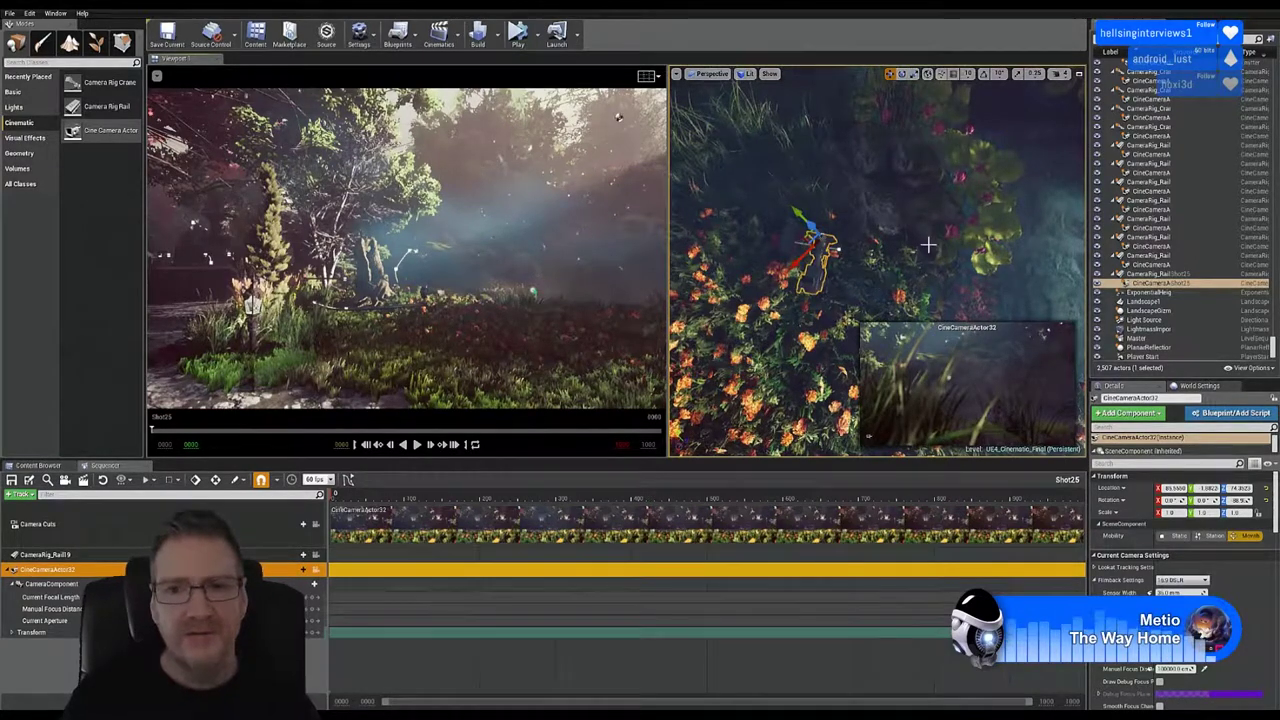
{"action": "right_click_drag", "start_coordinate": [877, 261], "coordinate": [920, 290]}
{"action": "right_click_drag", "start_coordinate": [826, 213], "coordinate": [826, 213]}
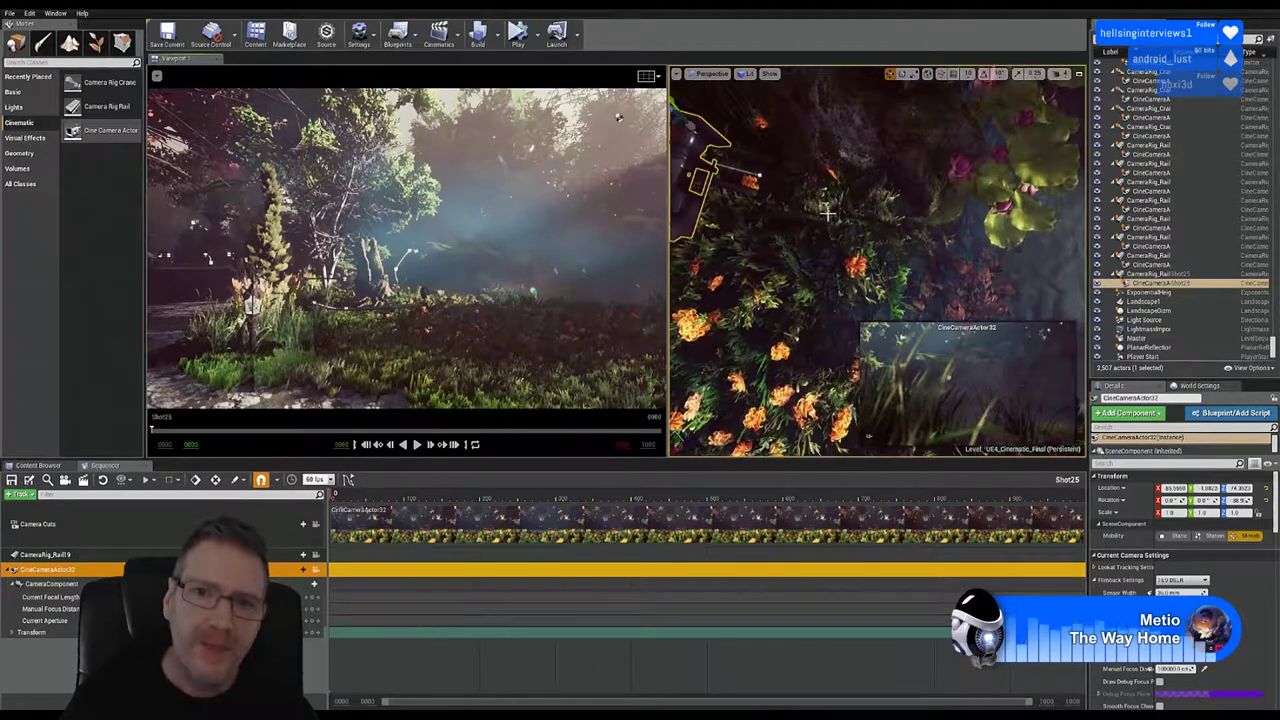
{"action": "left_click", "coordinate": [758, 176]}
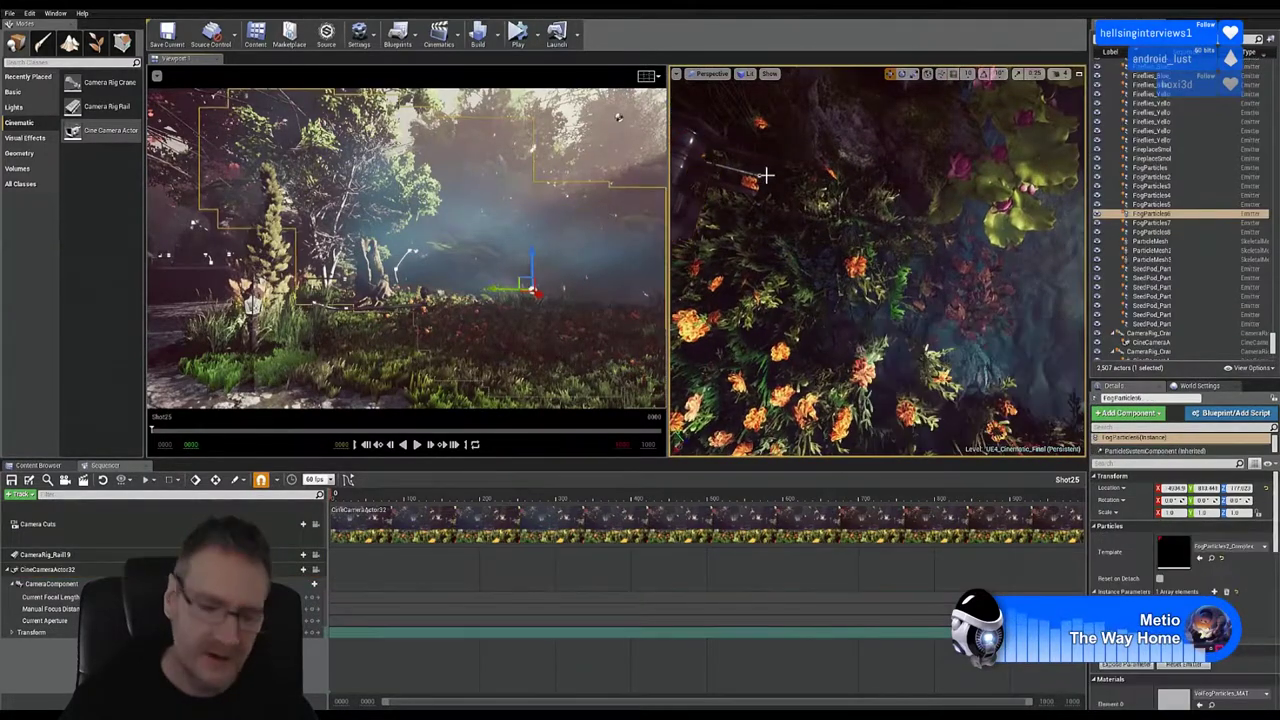
{"action": "key", "text": "Escape"}
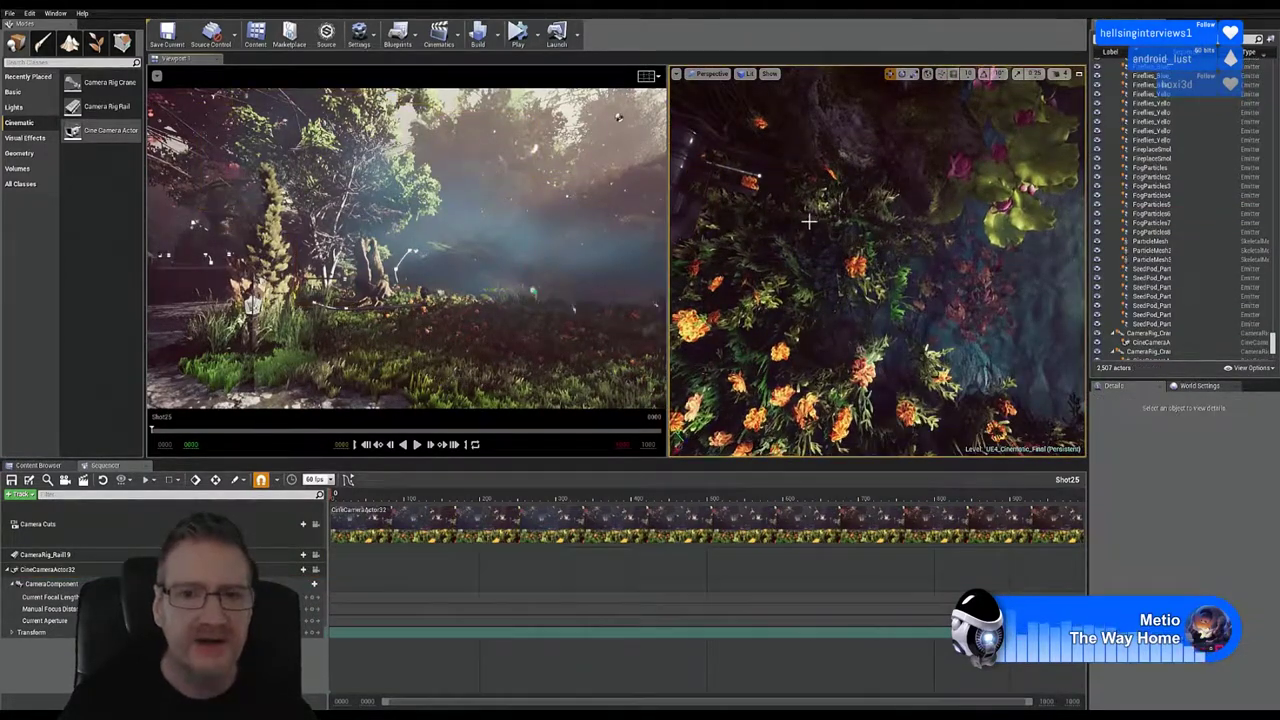
{"action": "right_click_drag", "start_coordinate": [758, 176], "coordinate": [758, 176]}
{"action": "right_click_drag", "start_coordinate": [686, 432], "coordinate": [686, 432]}
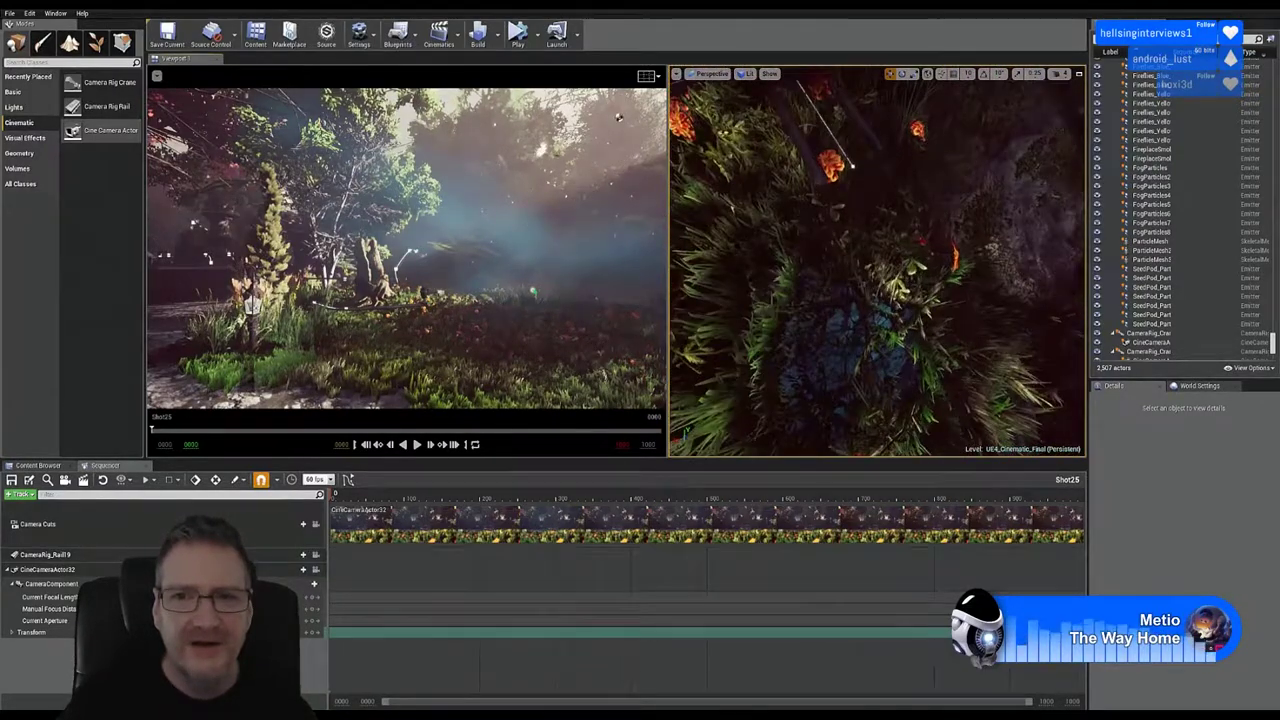
{"action": "left_click", "coordinate": [849, 165]}
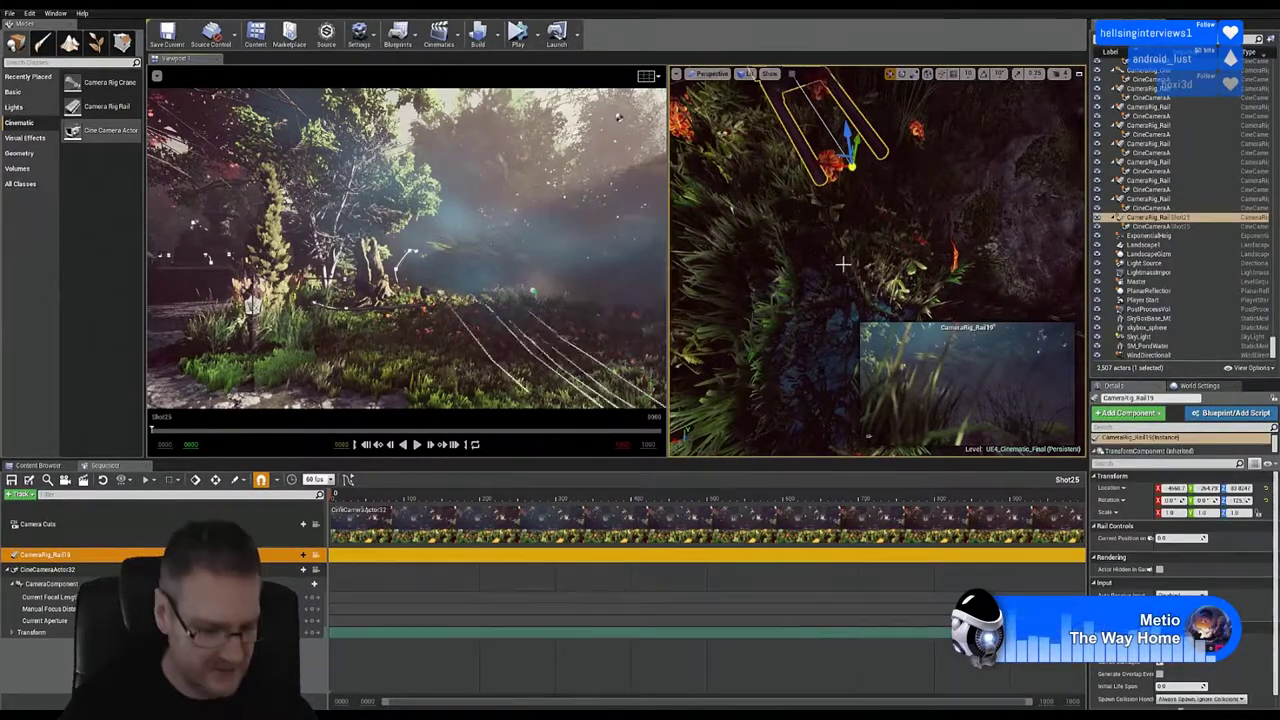
Step: Extend the camera rail from the bank across the pond by pulling out additional spline points past its end
{"action": "right_click_drag", "start_coordinate": [818, 277], "coordinate": [786, 255]}
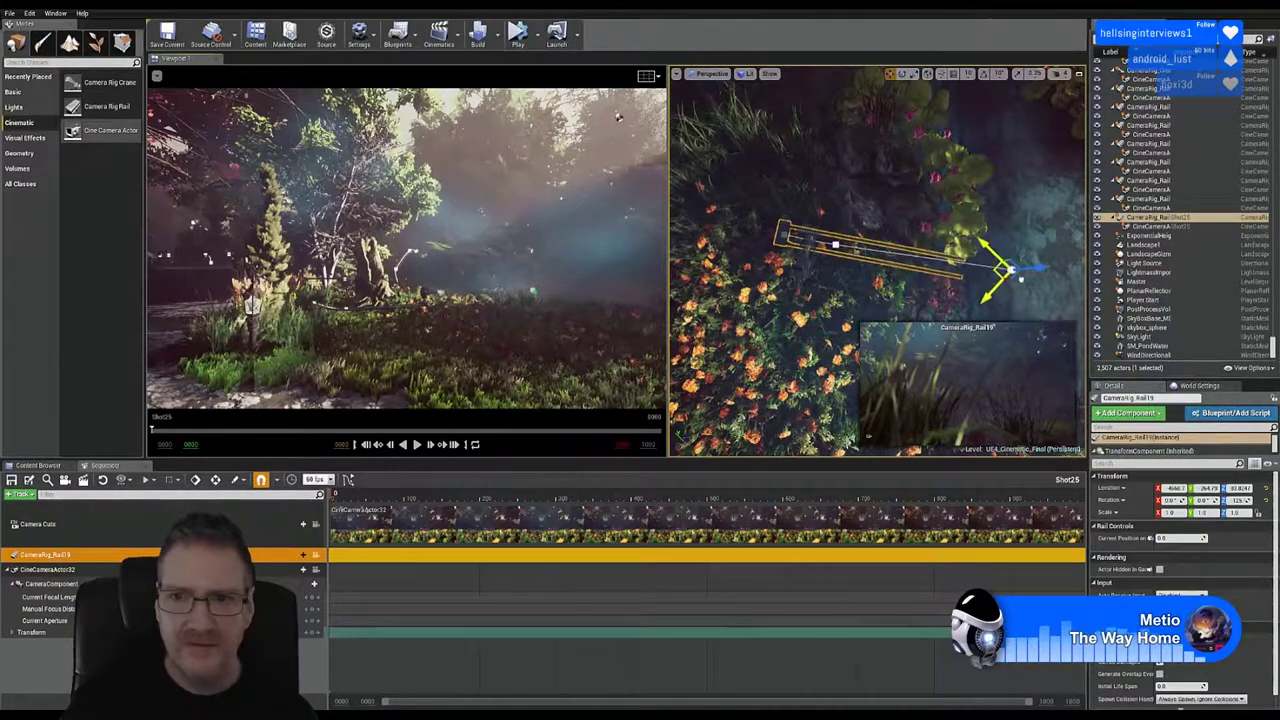
{"action": "left_click_drag", "start_coordinate": [1072, 271], "coordinate": [1106, 277]}
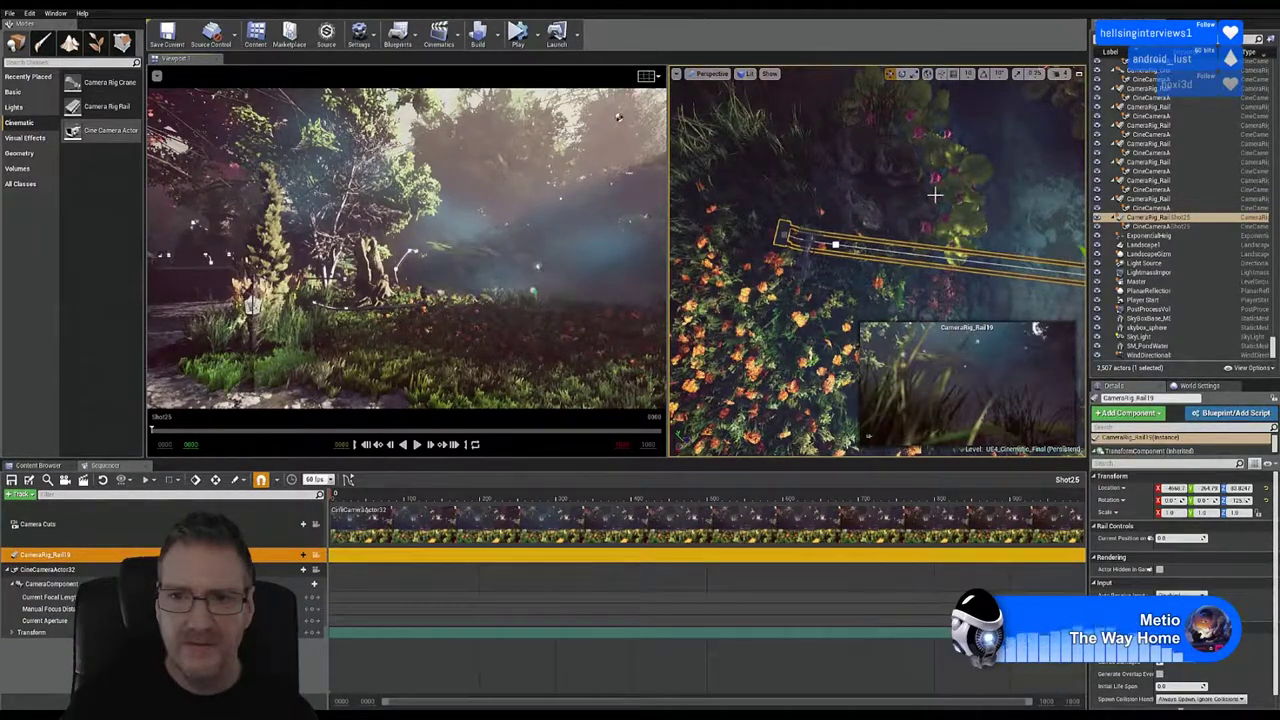
{"action": "right_click_drag", "start_coordinate": [877, 262], "coordinate": [925, 255]}
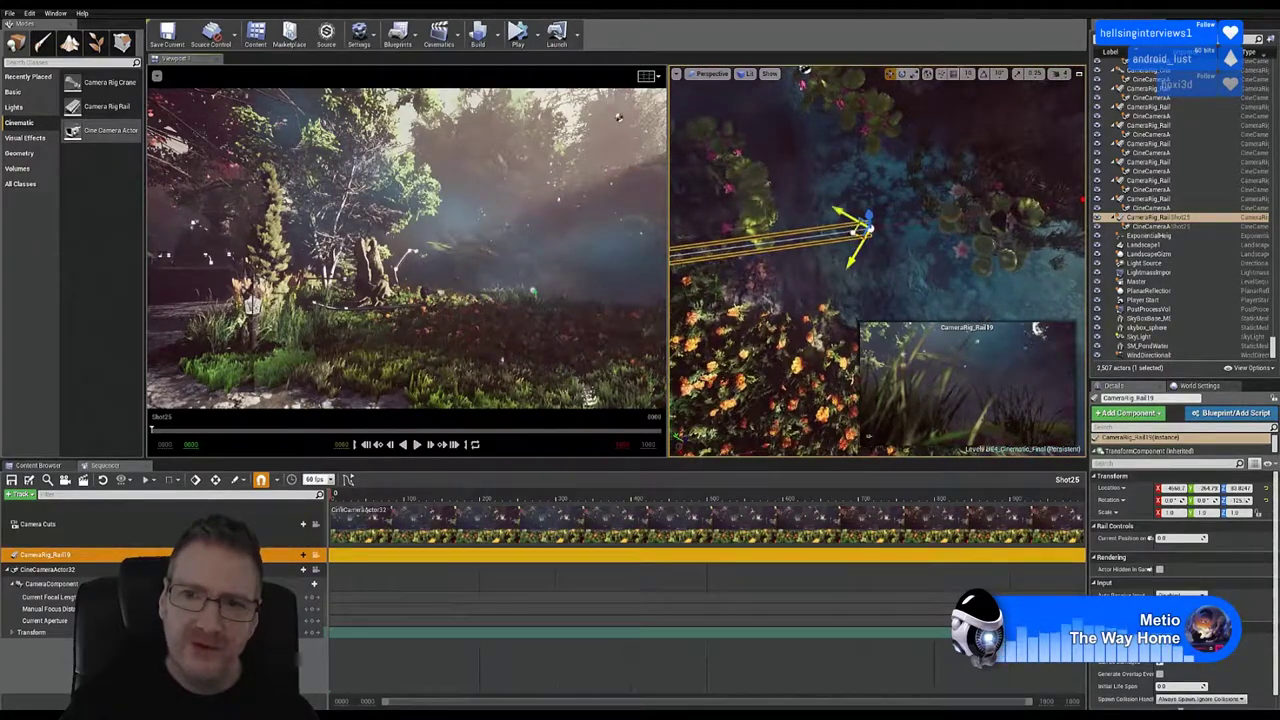
{"action": "left_click_drag", "start_coordinate": [916, 233], "coordinate": [1086, 189]}
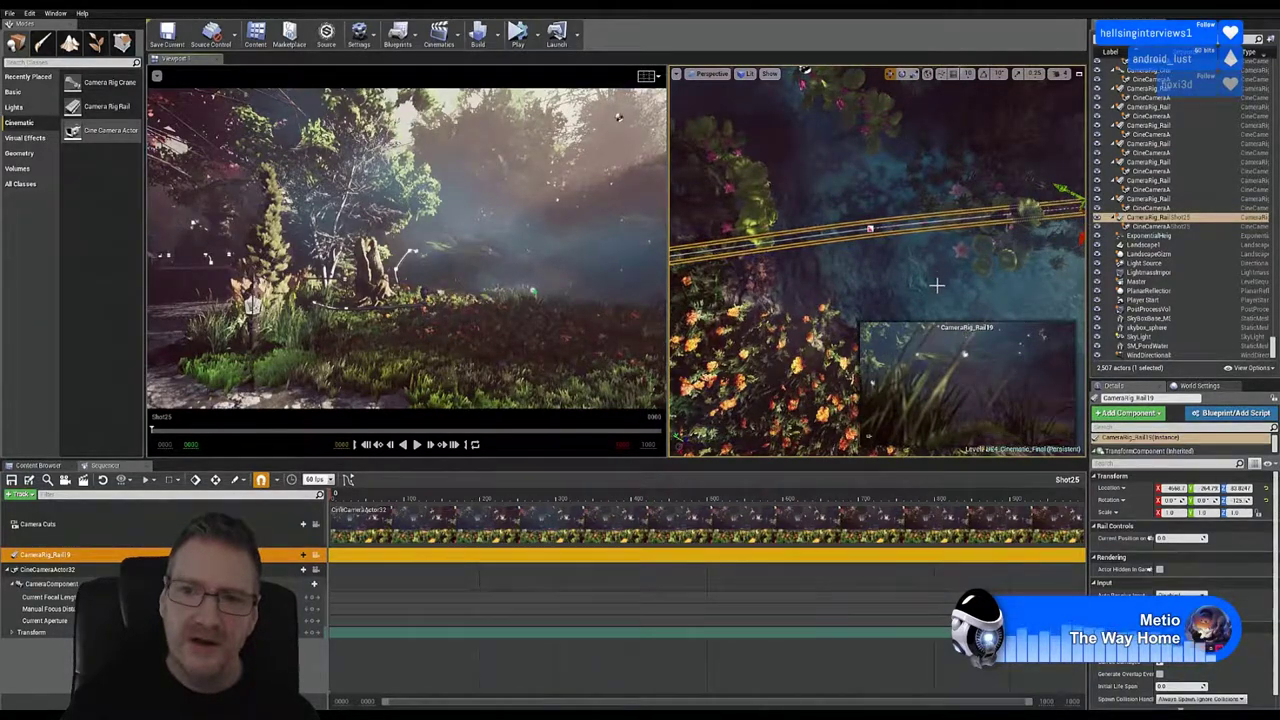
{"action": "right_click_drag", "start_coordinate": [877, 262], "coordinate": [820, 180]}
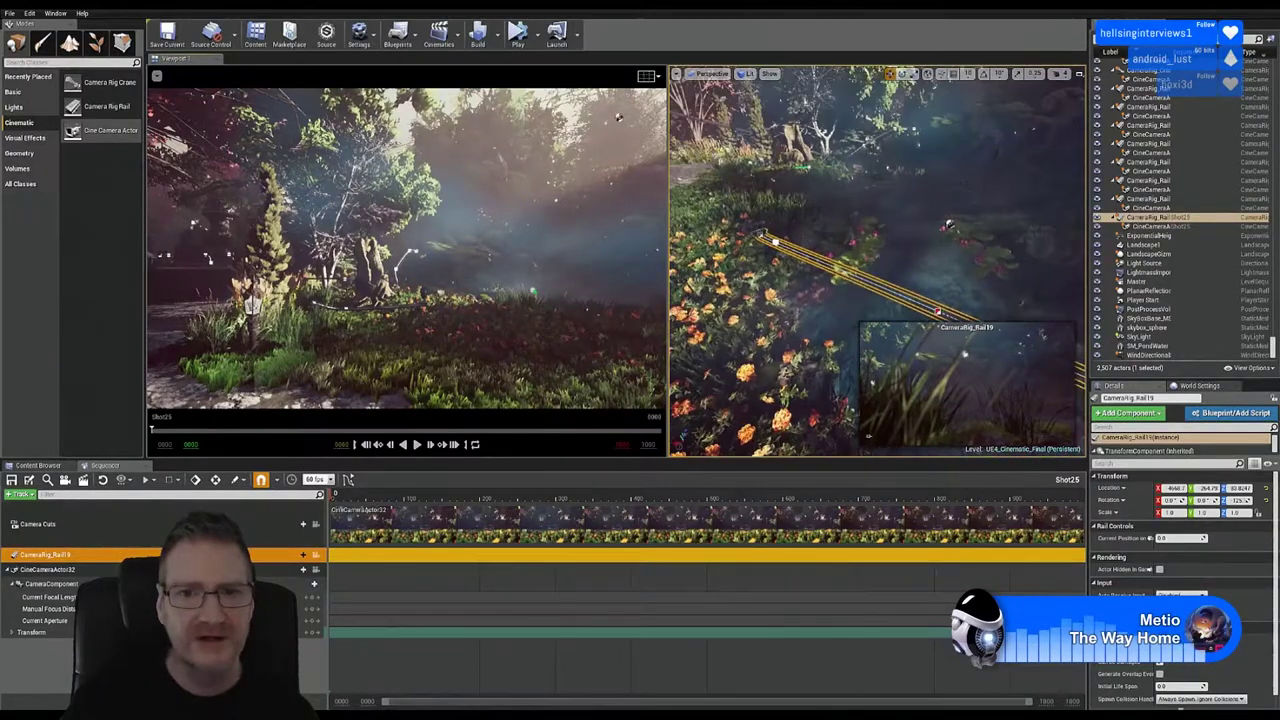
{"action": "right_click_drag", "start_coordinate": [876, 260], "coordinate": [985, 262]}
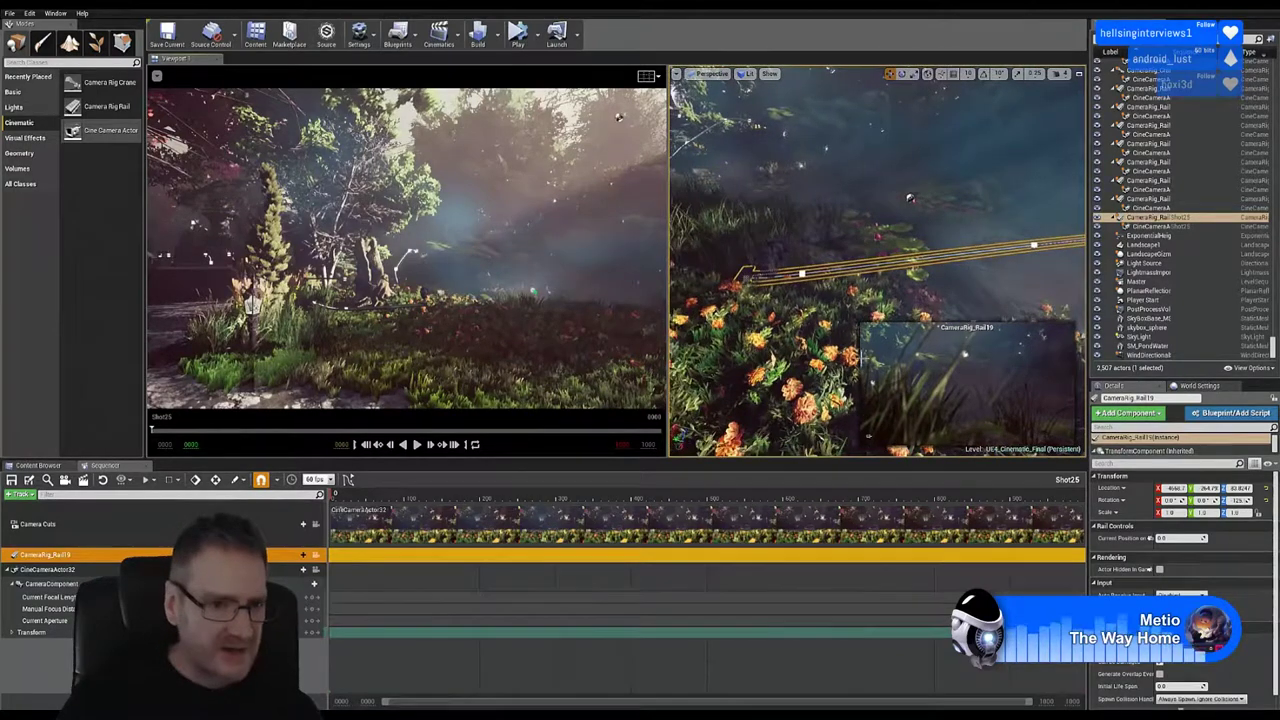
Step: Lock the cinematic viewport to the Camera Cuts track and move the camera rail over the orange flowers, away from the tall grass
{"action": "left_click", "coordinate": [303, 530]}
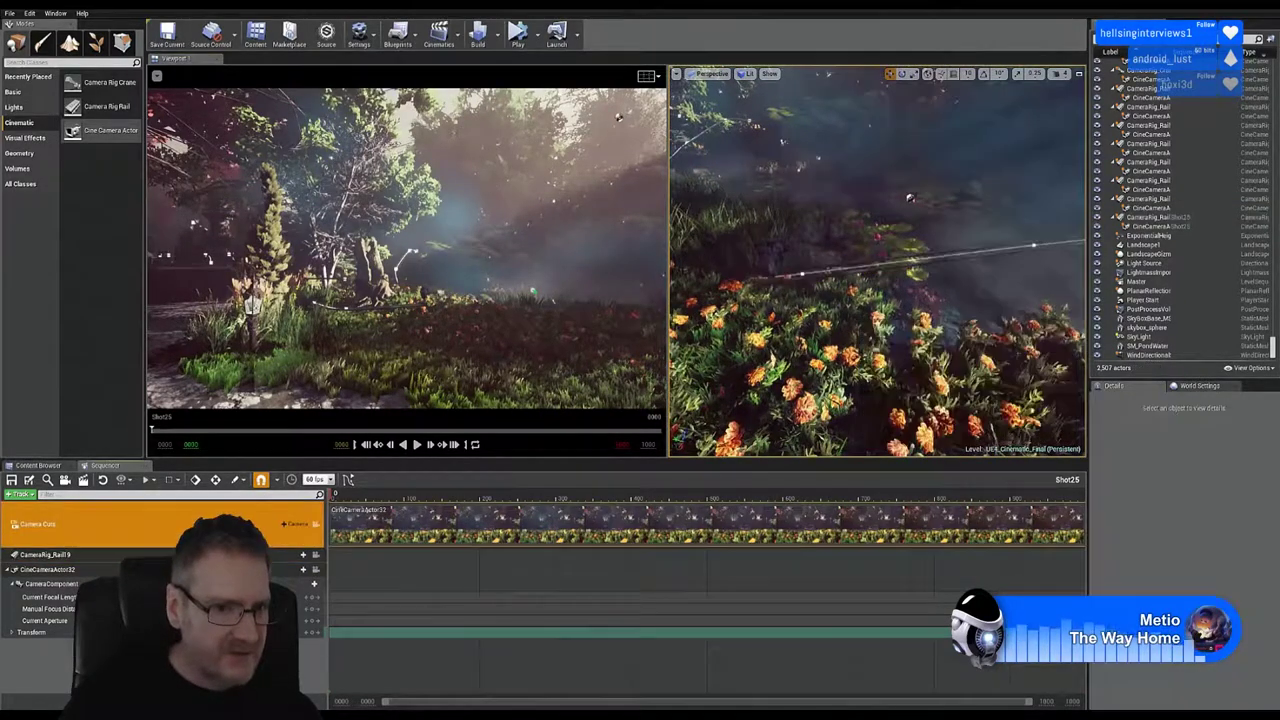
{"action": "left_click", "coordinate": [317, 530]}
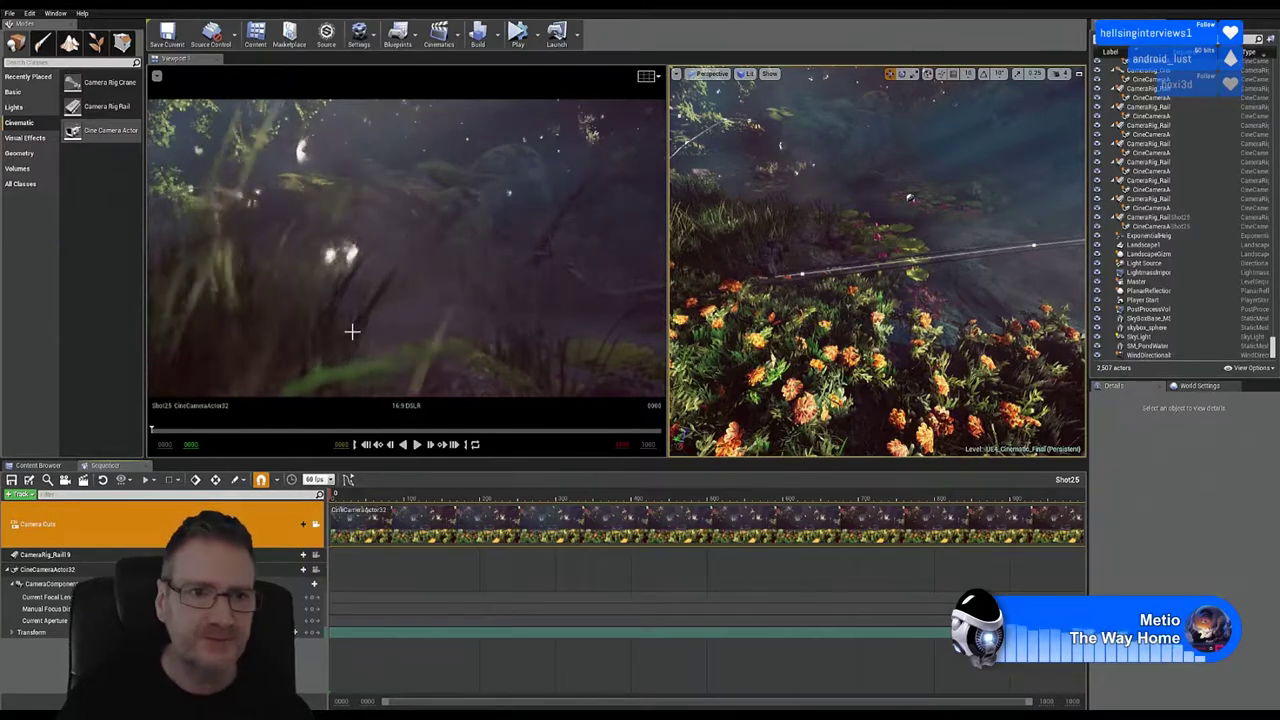
{"action": "left_click", "coordinate": [88, 554]}
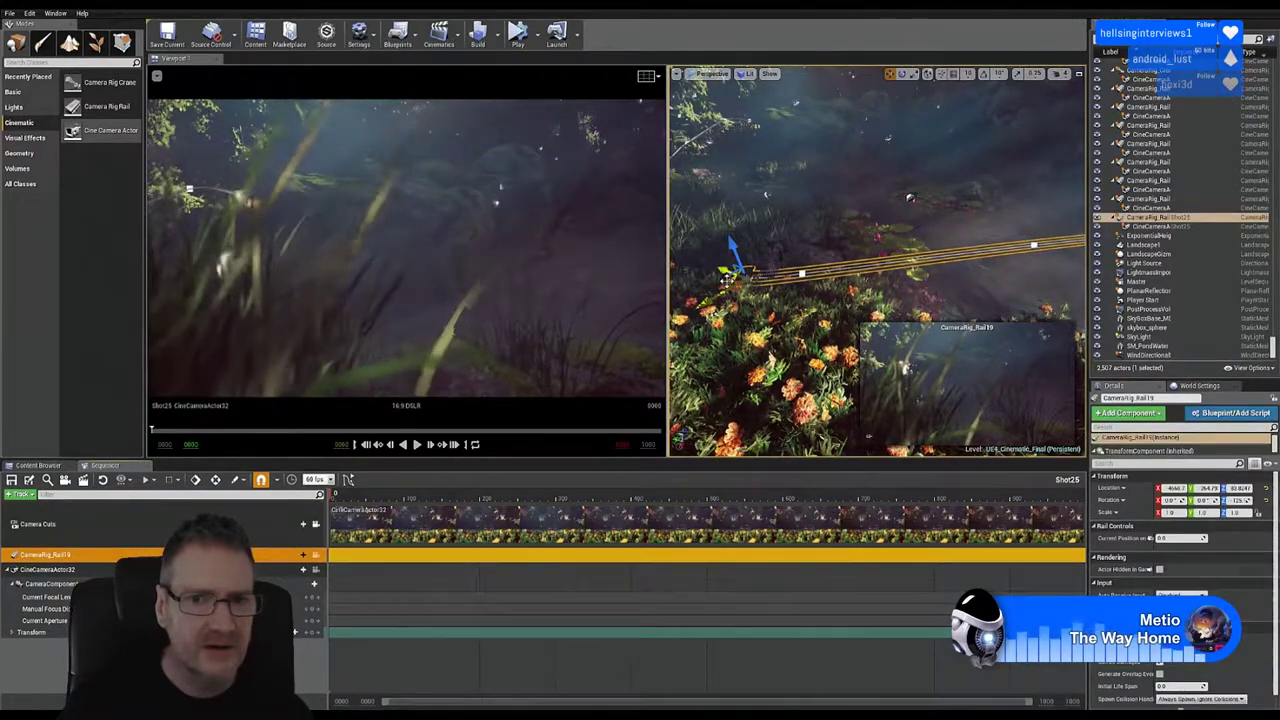
{"action": "left_click_drag", "start_coordinate": [727, 281], "coordinate": [719, 395]}
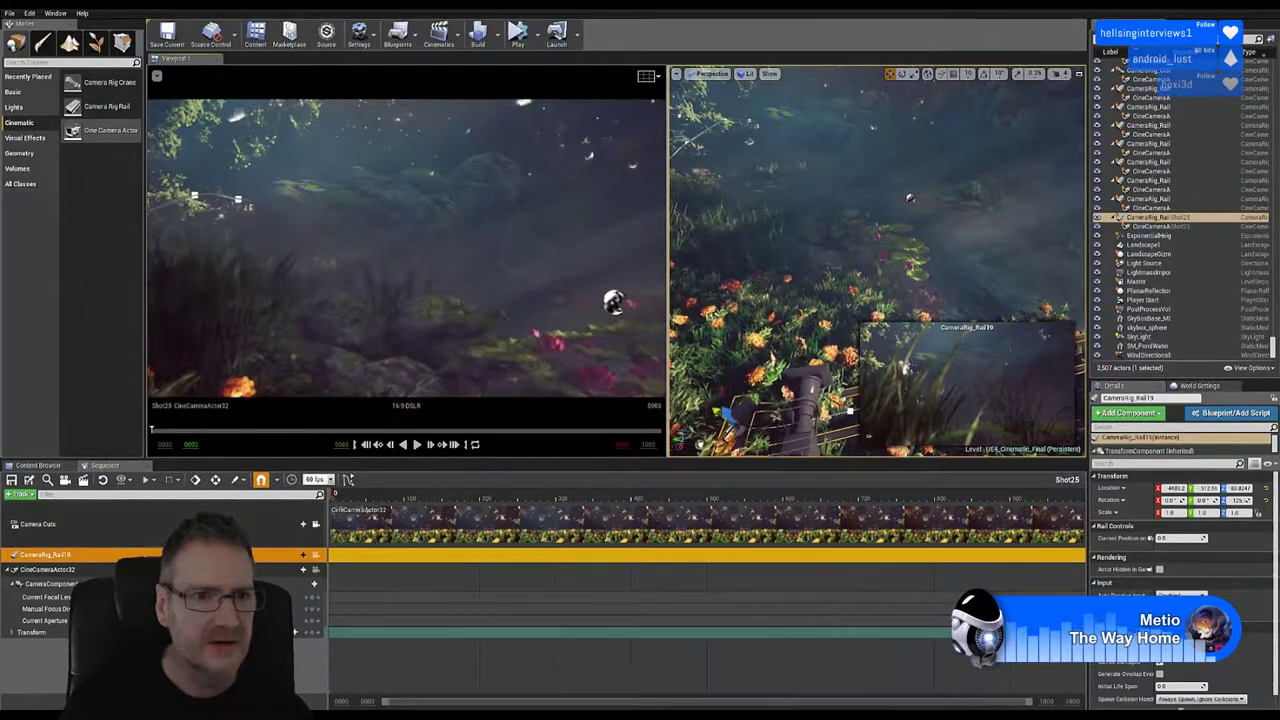
Step: Move the camera rail's start across the orange flowers and fine-tune its height above them
{"action": "left_click_drag", "start_coordinate": [721, 405], "coordinate": [690, 340]}
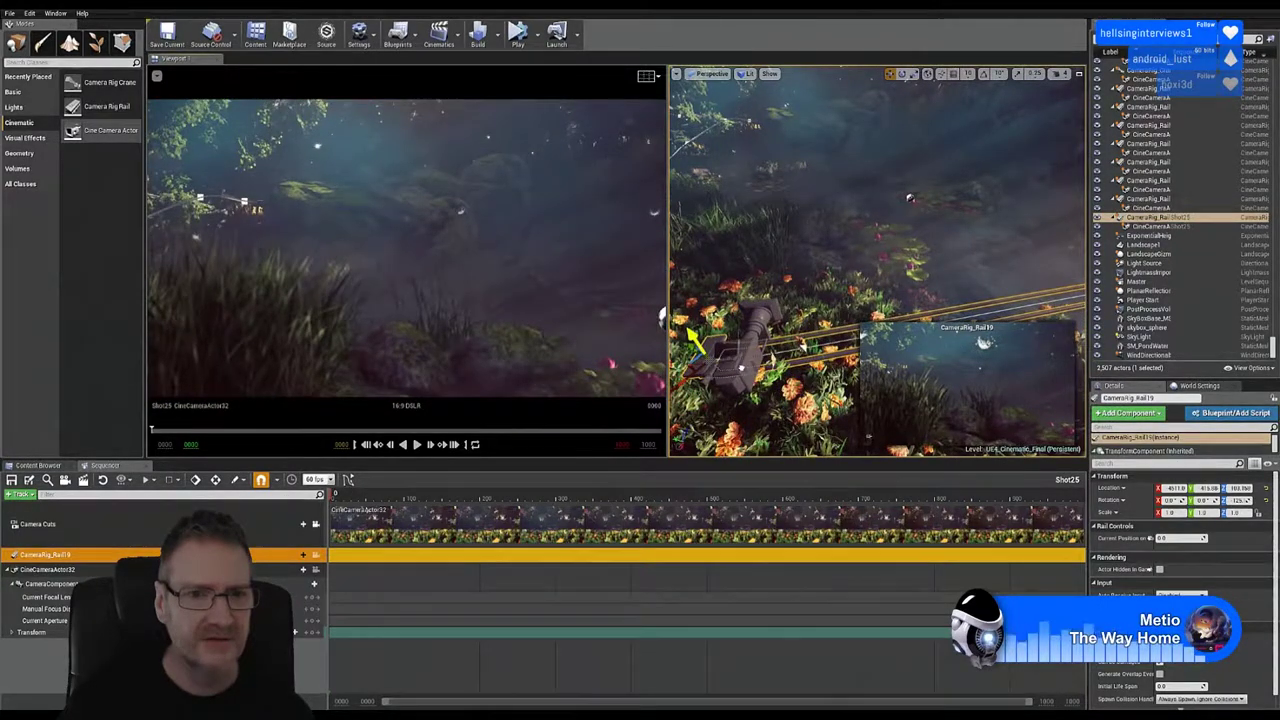
{"action": "left_click_drag", "start_coordinate": [690, 340], "coordinate": [750, 380]}
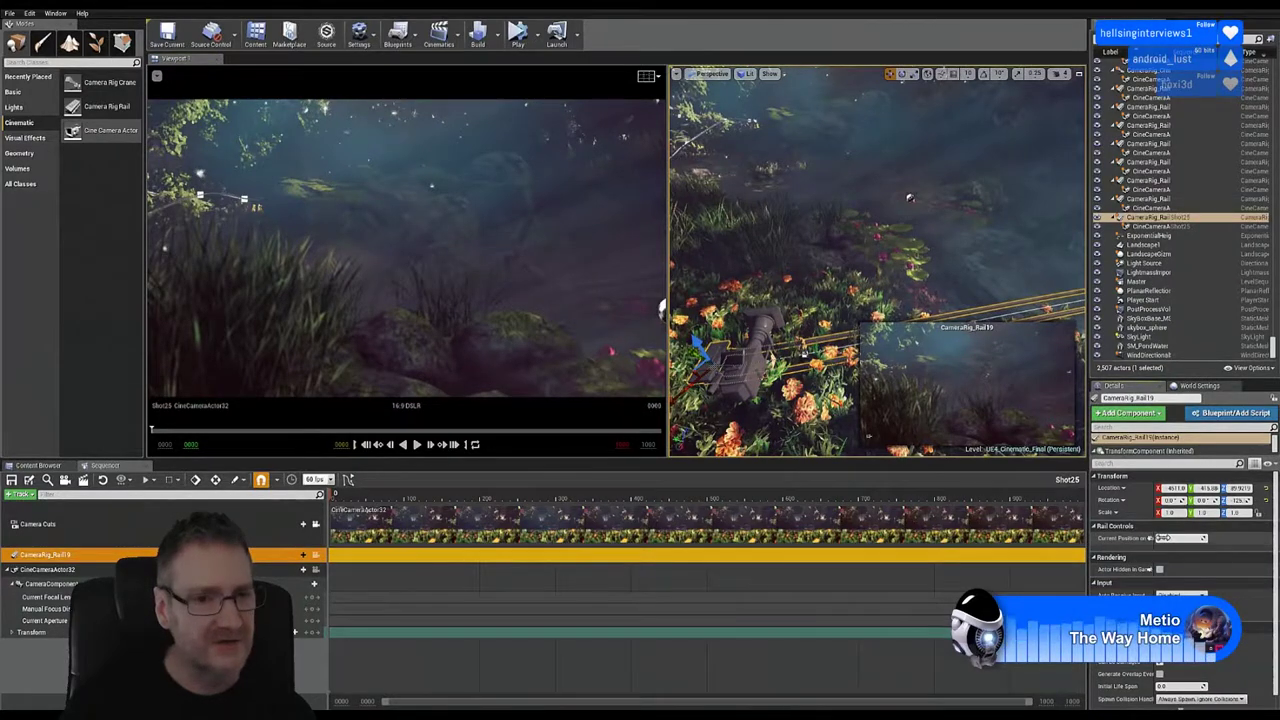
{"action": "mouse_move", "coordinate": [1162, 537]}
{"action": "left_mouse_down"}
{"action": "mouse_move", "coordinate": [1258, 538]}
{"action": "mouse_move", "coordinate": [1157, 538]}
{"action": "left_mouse_up"}
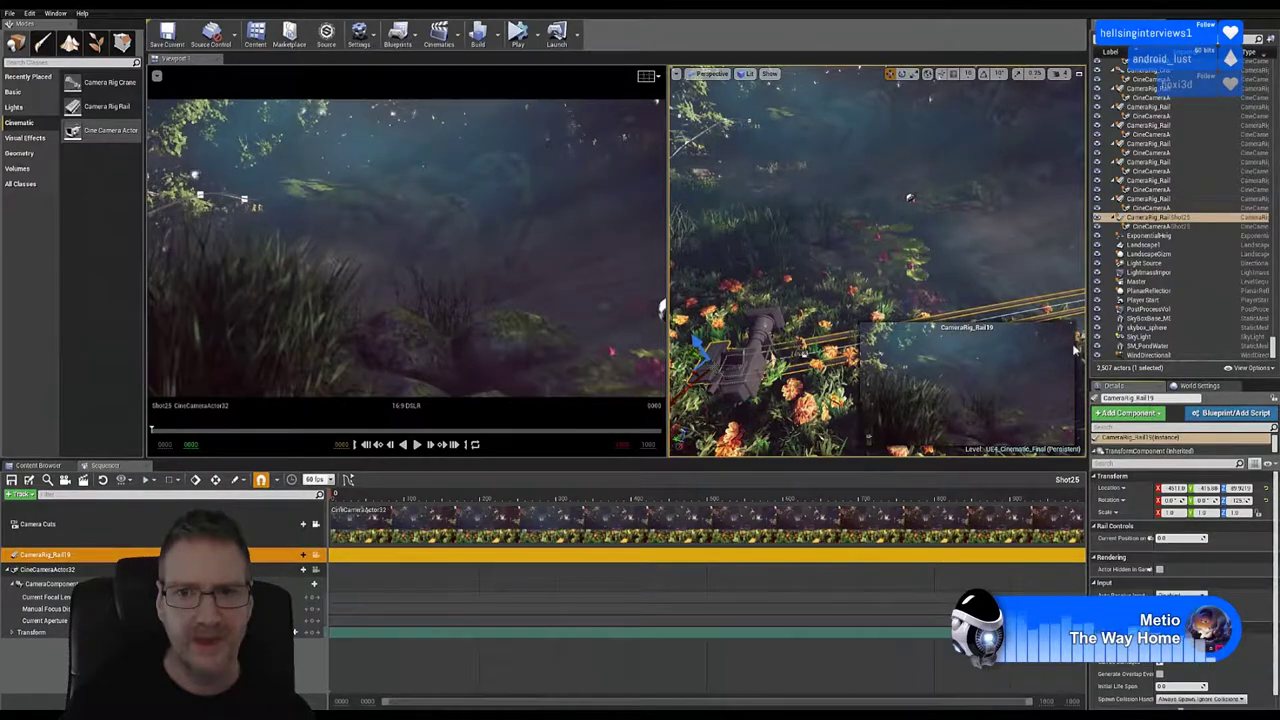
Step: Bend the camera rail over the flowery mound by moving its middle spline point, and shift the end point to continue the curve
{"action": "right_click_drag", "start_coordinate": [887, 229], "coordinate": [1084, 251]}
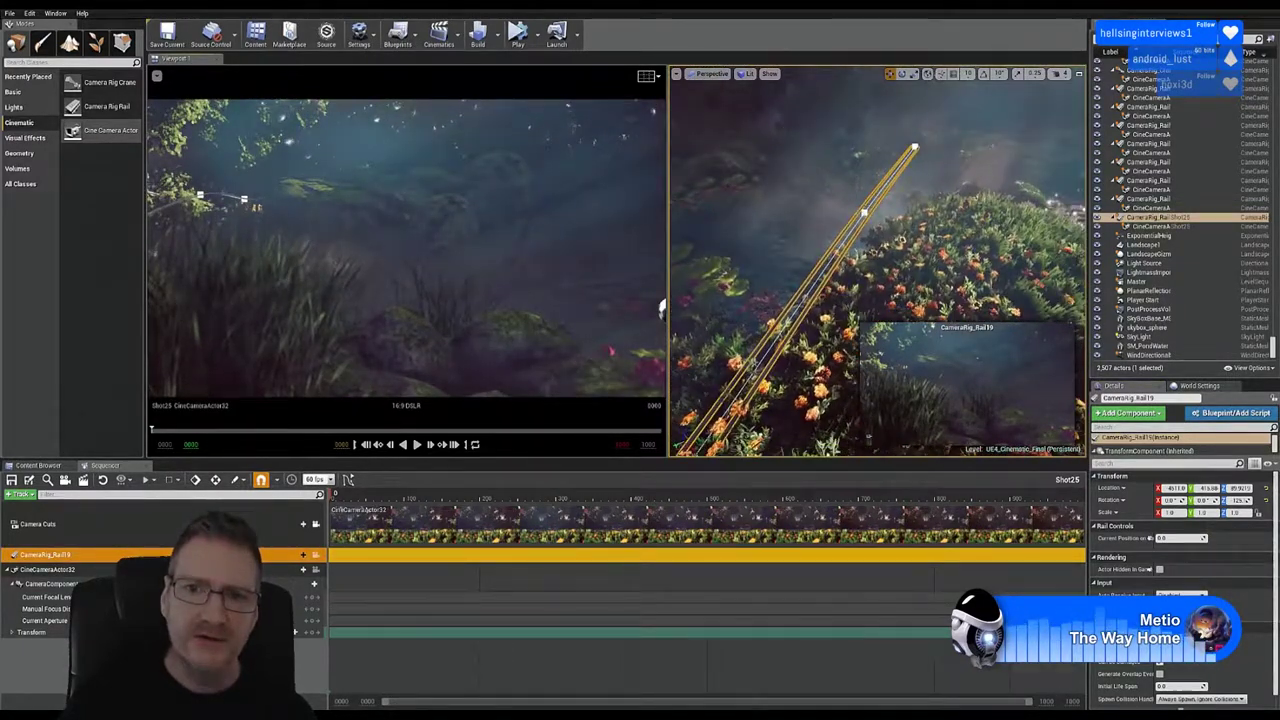
{"action": "left_click", "coordinate": [864, 213]}
{"action": "left_click_drag", "start_coordinate": [862, 221], "coordinate": [925, 254]}
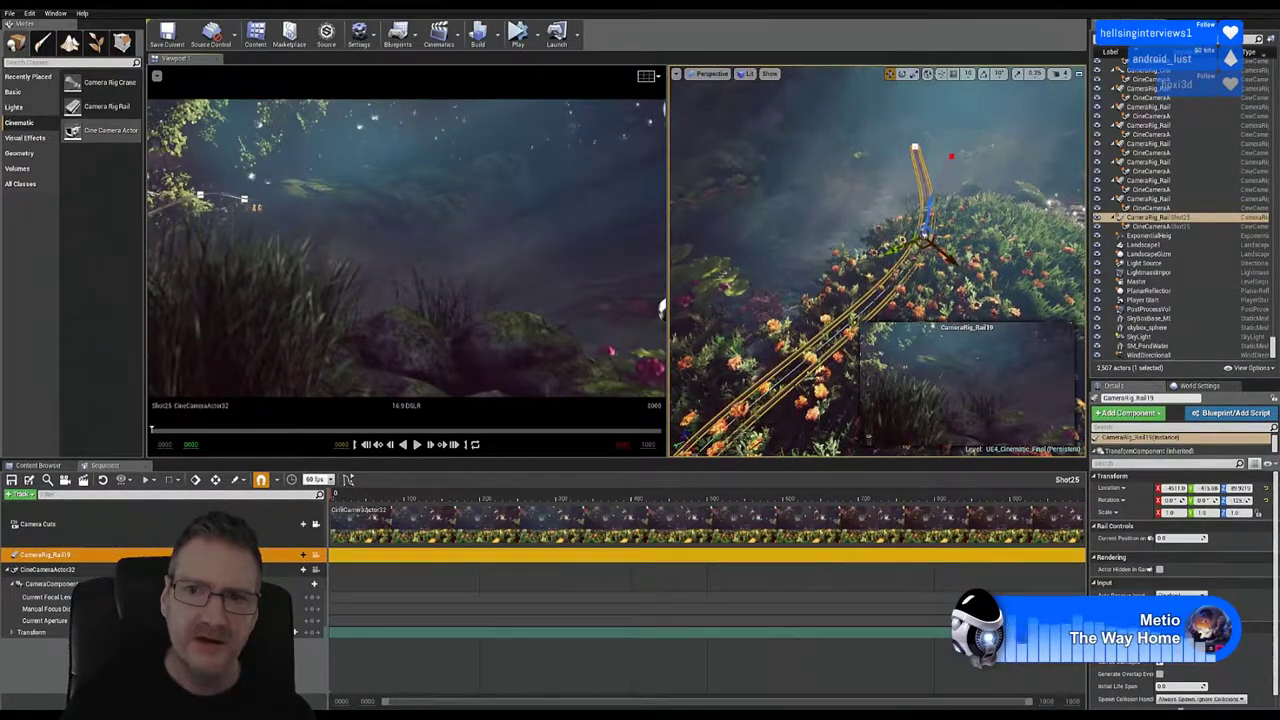
{"action": "left_click", "coordinate": [914, 148]}
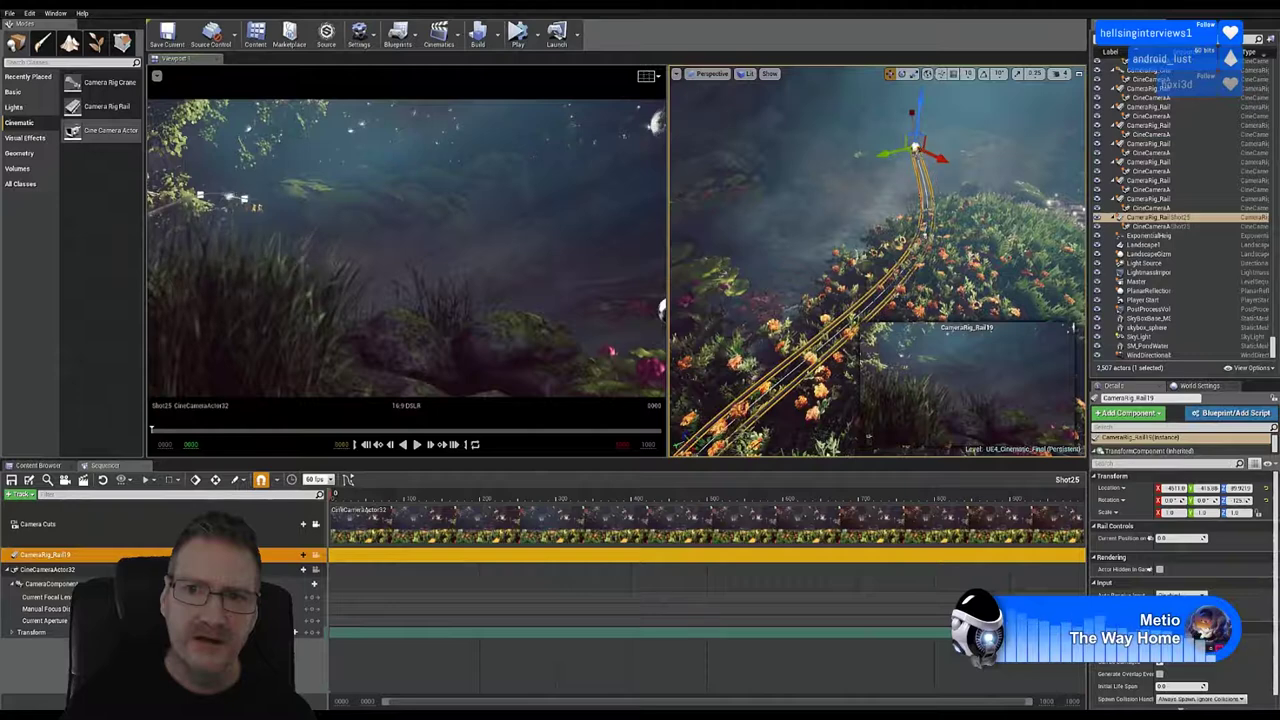
{"action": "left_click_drag", "start_coordinate": [914, 148], "coordinate": [950, 152]}
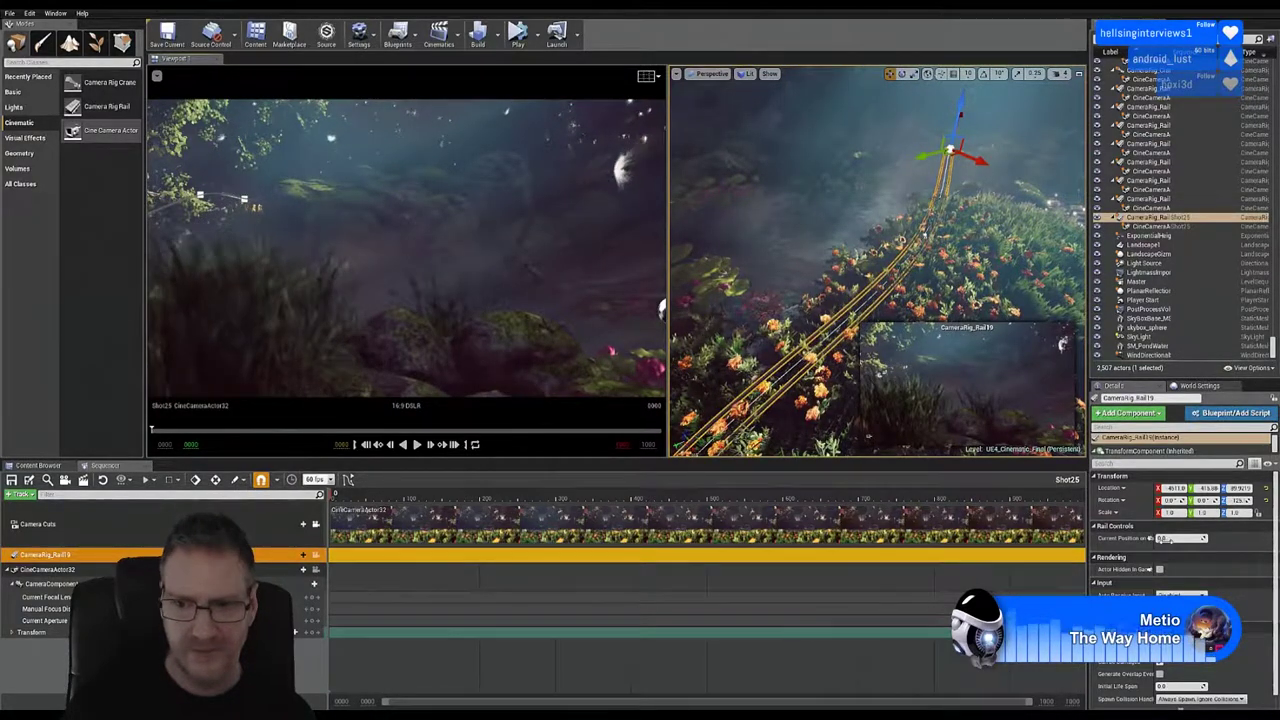
Step: Set the rail's current position to 1.0 and pull the end spline point past the mound toward the fallen branches on the far bank
{"action": "left_click_drag", "start_coordinate": [1168, 540], "coordinate": [1226, 538]}
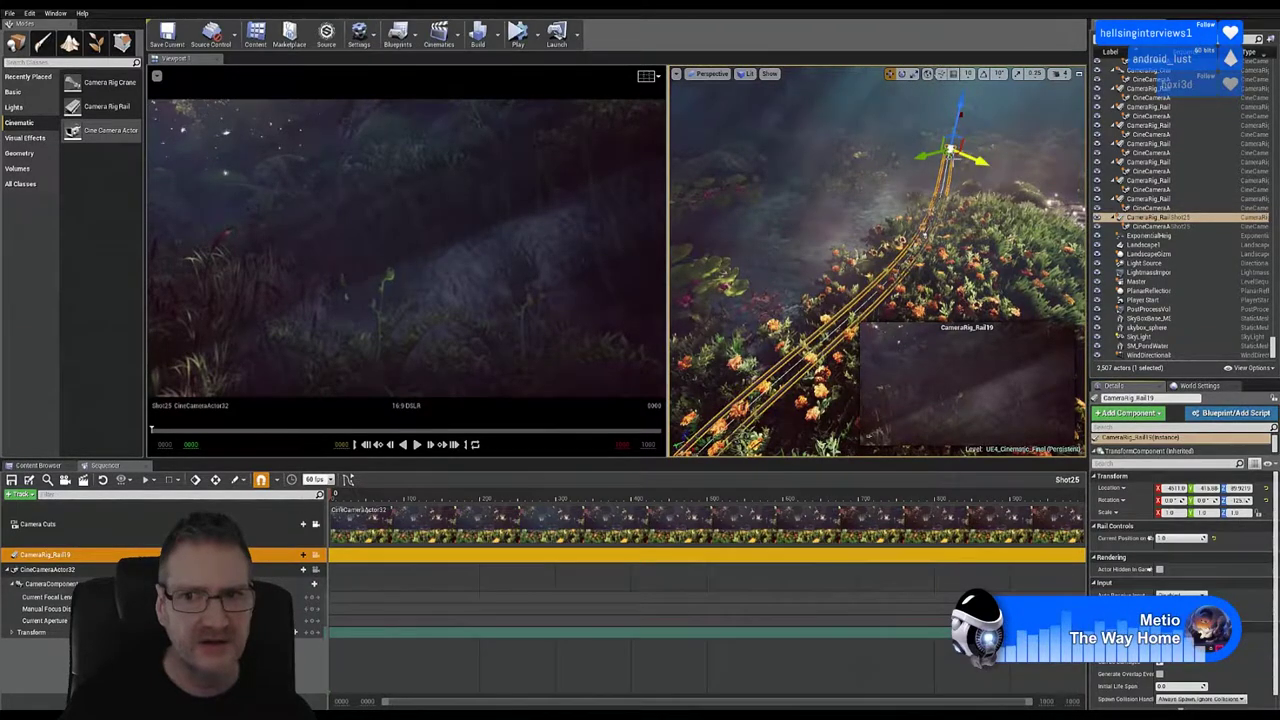
{"action": "left_click_drag", "start_coordinate": [950, 152], "coordinate": [1090, 202]}
{"action": "right_click_drag", "start_coordinate": [877, 262], "coordinate": [985, 210]}
{"action": "right_click_drag", "start_coordinate": [877, 262], "coordinate": [872, 276]}
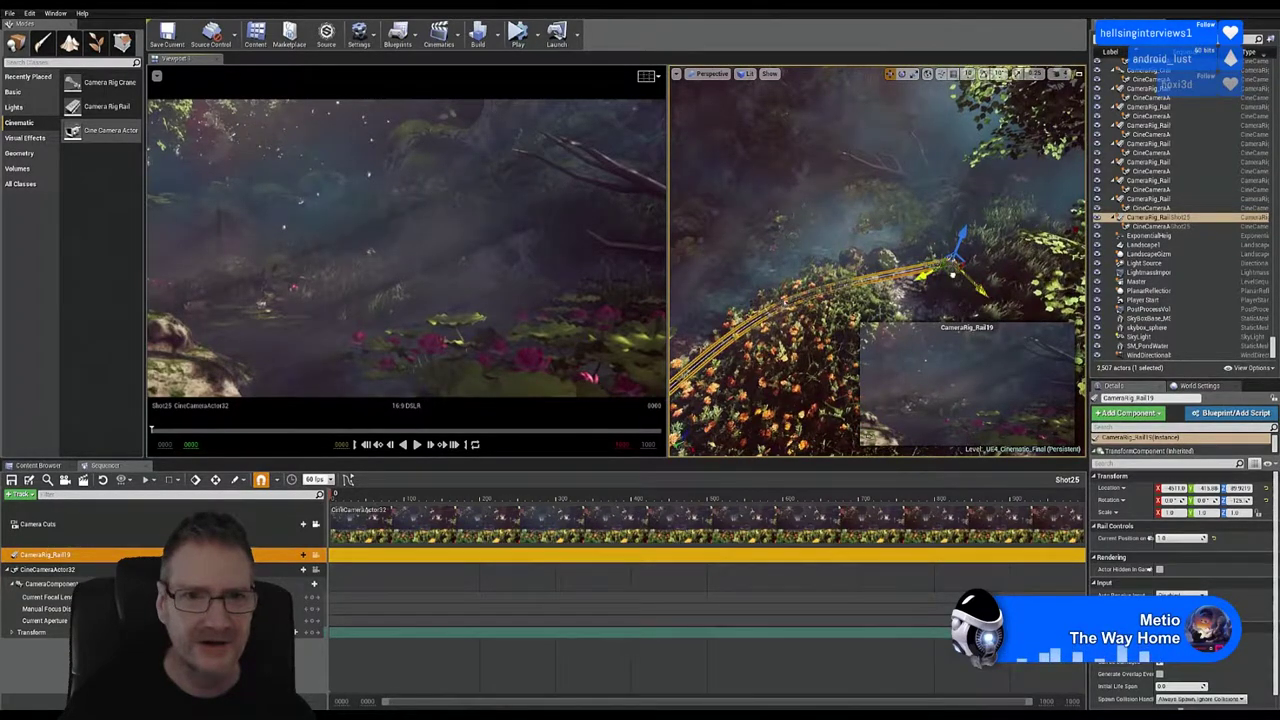
{"action": "left_click_drag", "start_coordinate": [955, 268], "coordinate": [1031, 170]}
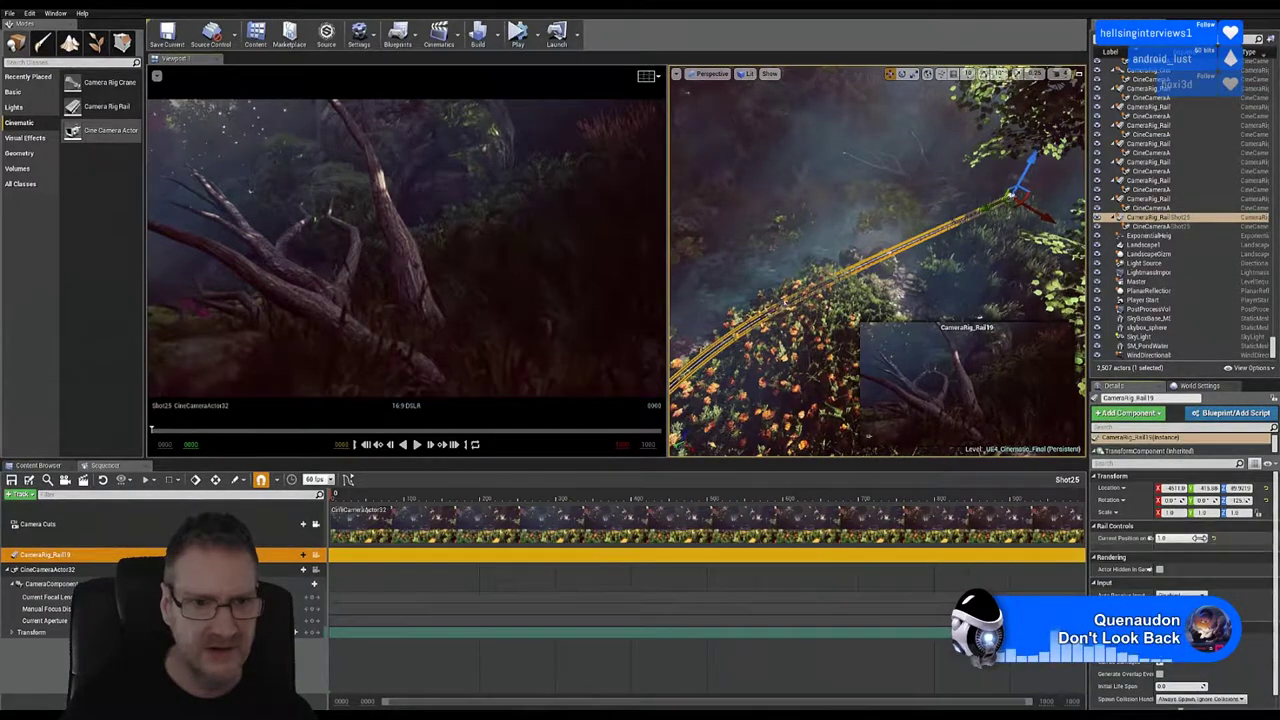
Step: Preview the camera partway along the rail, reposition the middle spline point over the flowers, and return the rail position to 0.0
{"action": "mouse_move", "coordinate": [1199, 537]}
{"action": "left_mouse_down"}
{"action": "mouse_move", "coordinate": [1130, 537]}
{"action": "mouse_move", "coordinate": [1174, 537]}
{"action": "left_mouse_up"}
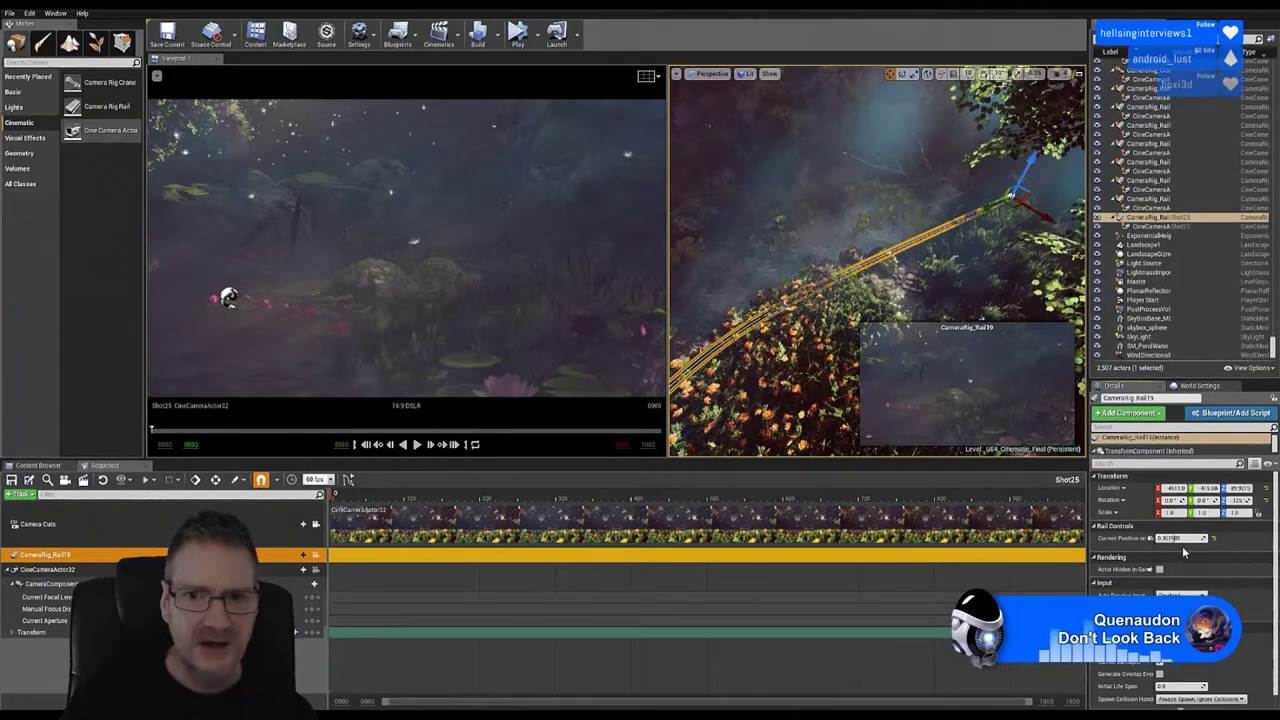
{"action": "right_click_drag", "start_coordinate": [893, 267], "coordinate": [862, 190]}
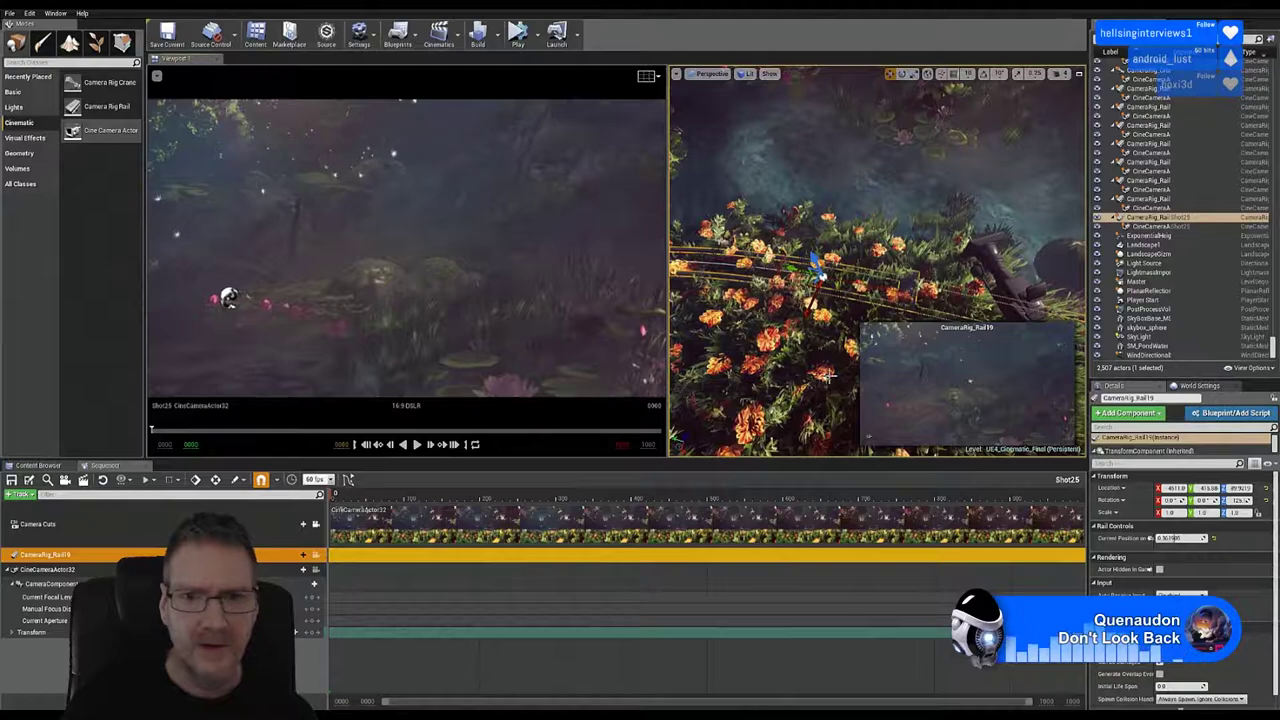
{"action": "right_click_drag", "start_coordinate": [802, 371], "coordinate": [836, 374]}
{"action": "right_click_drag", "start_coordinate": [684, 141], "coordinate": [692, 131]}
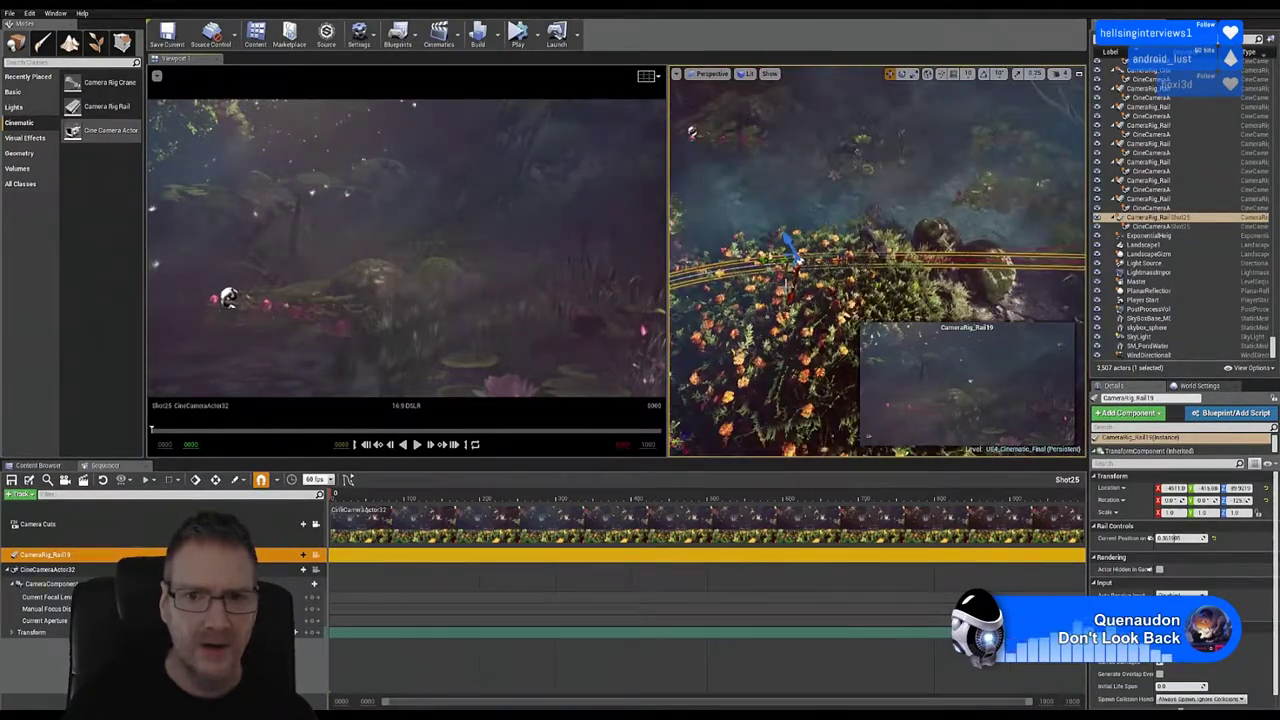
{"action": "mouse_move", "coordinate": [794, 287]}
{"action": "left_mouse_down"}
{"action": "mouse_move", "coordinate": [767, 355]}
{"action": "mouse_move", "coordinate": [780, 305]}
{"action": "left_mouse_up"}
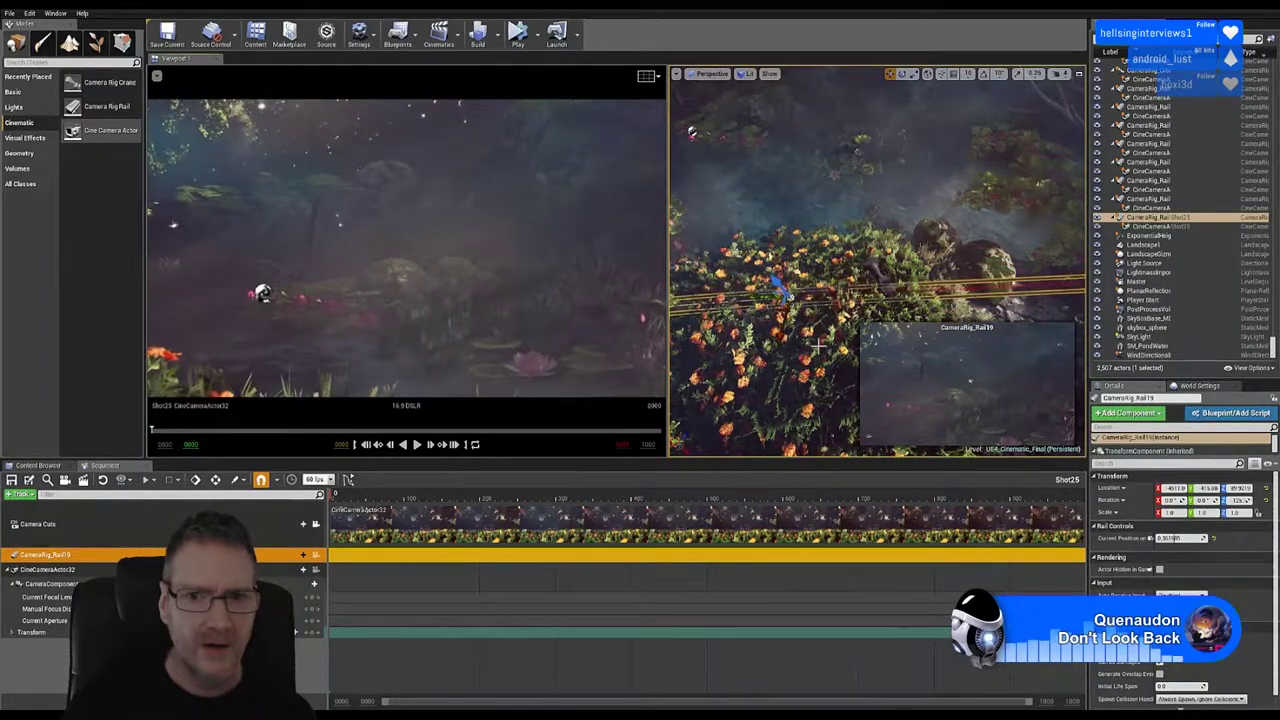
{"action": "left_click_drag", "start_coordinate": [759, 299], "coordinate": [797, 299]}
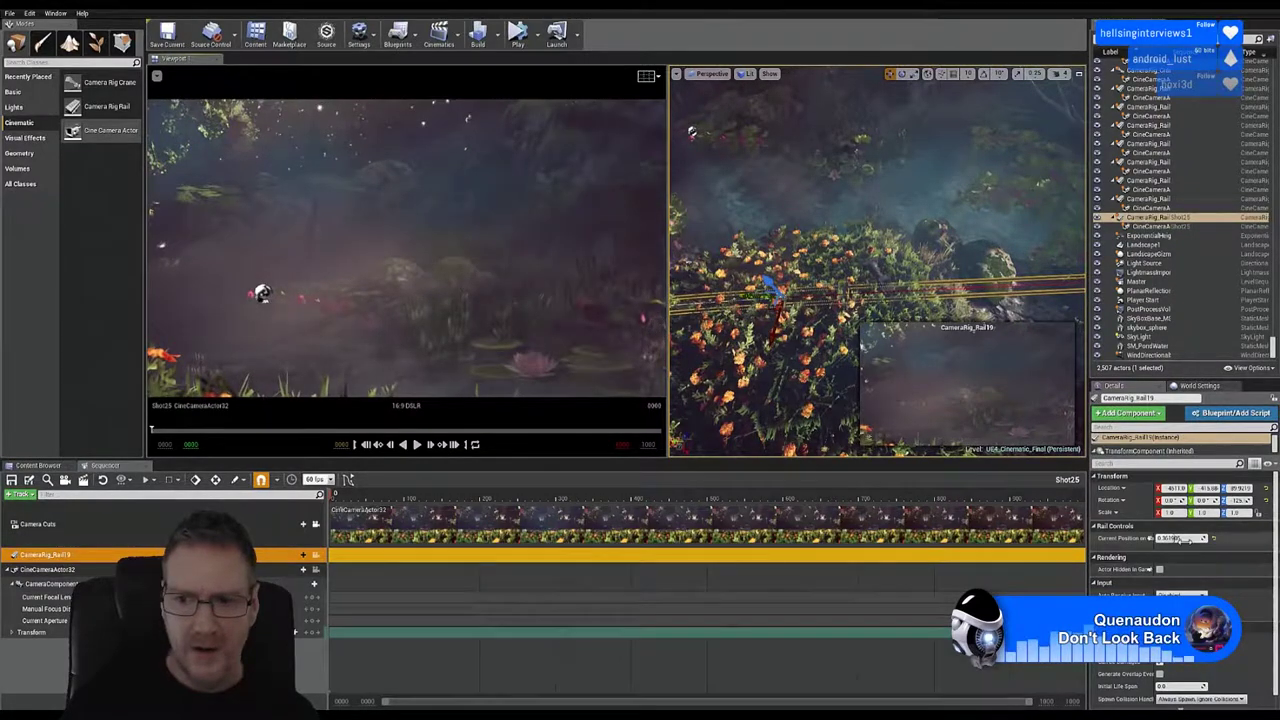
{"action": "mouse_move", "coordinate": [1185, 540]}
{"action": "left_mouse_down"}
{"action": "mouse_move", "coordinate": [1156, 540]}
{"action": "mouse_move", "coordinate": [1278, 538]}
{"action": "mouse_move", "coordinate": [1160, 538]}
{"action": "left_mouse_up"}
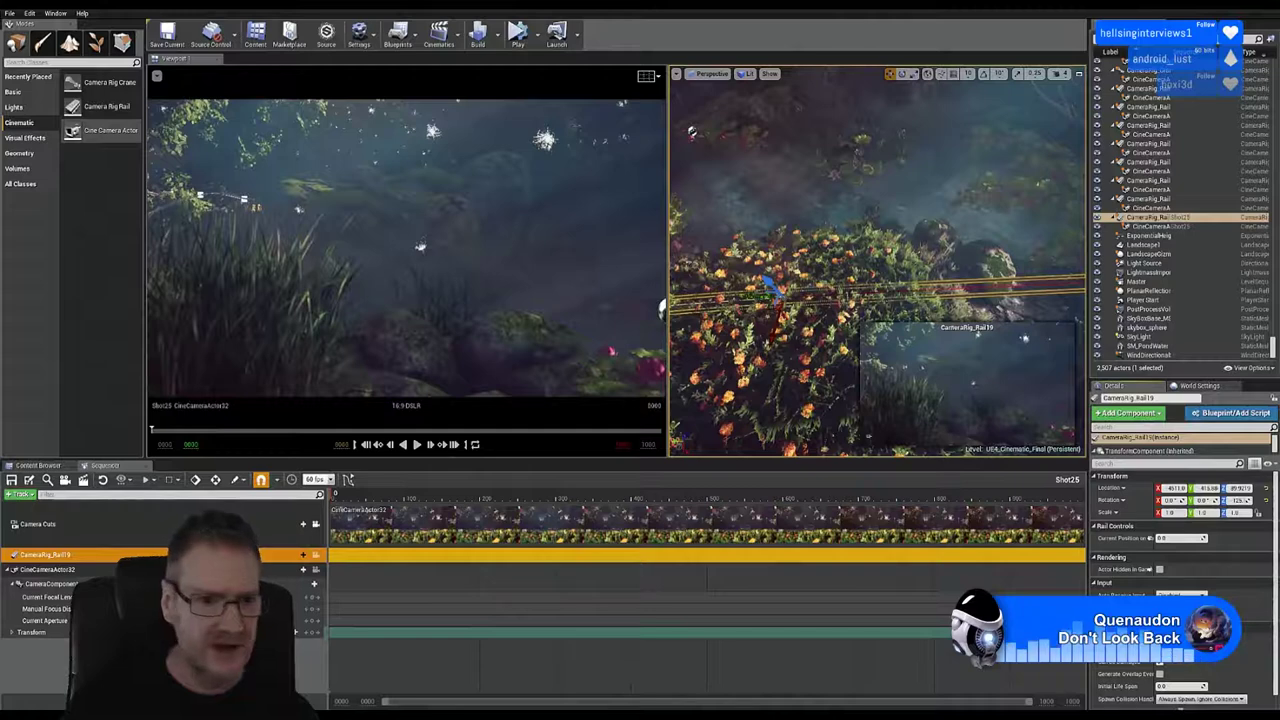
Step: Expand the cine camera's transform track and scrub through the first part of the shot in the timeline
{"action": "left_click", "coordinate": [33, 633]}
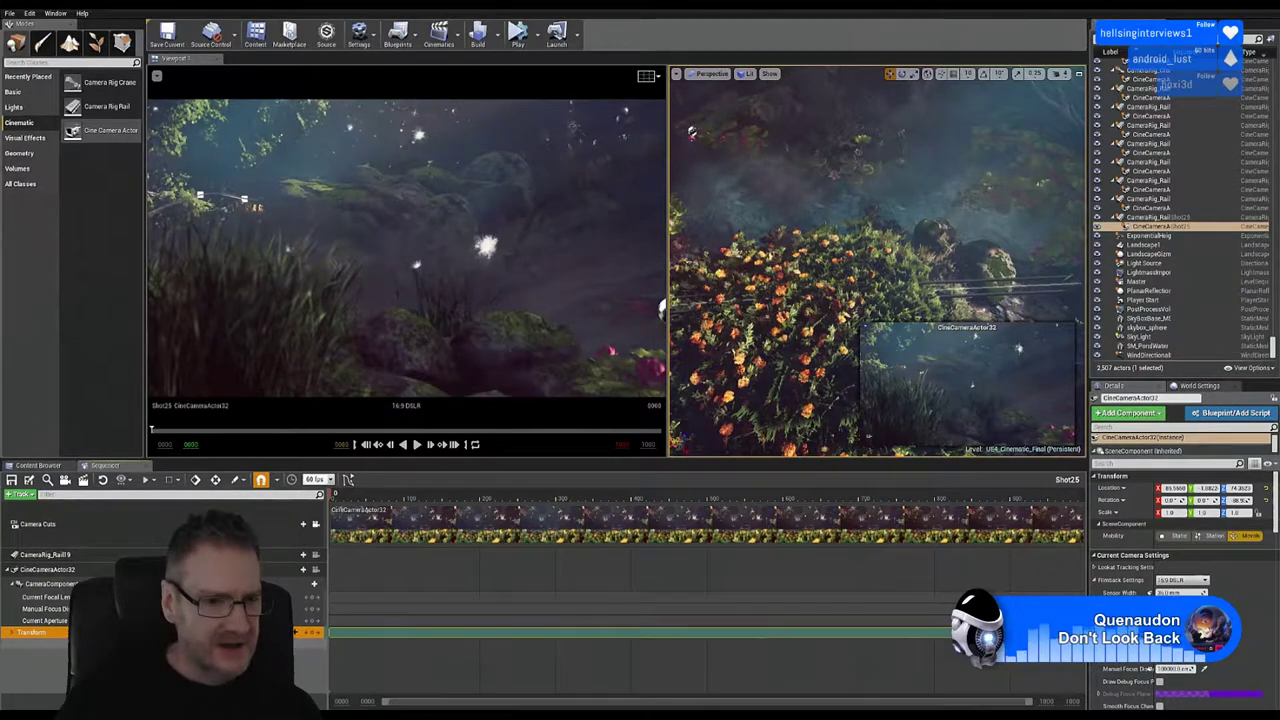
{"action": "left_click", "coordinate": [14, 634]}
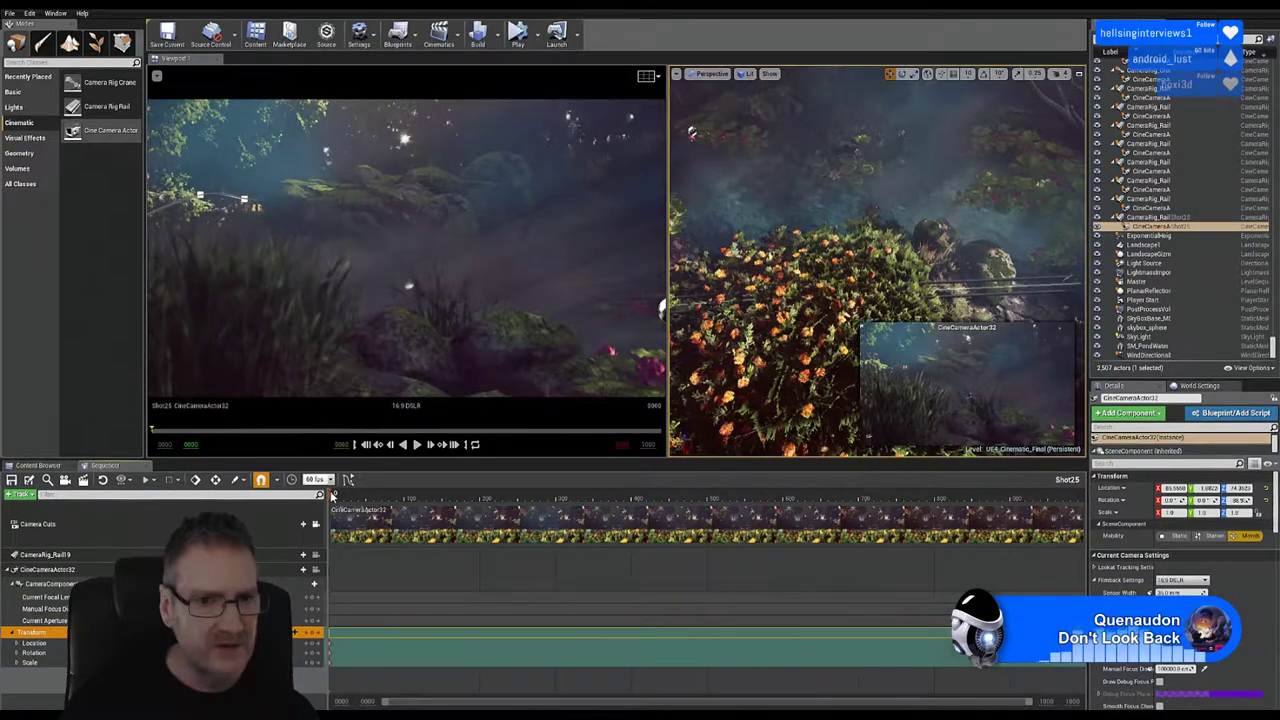
{"action": "left_click_drag", "start_coordinate": [333, 497], "coordinate": [479, 501]}
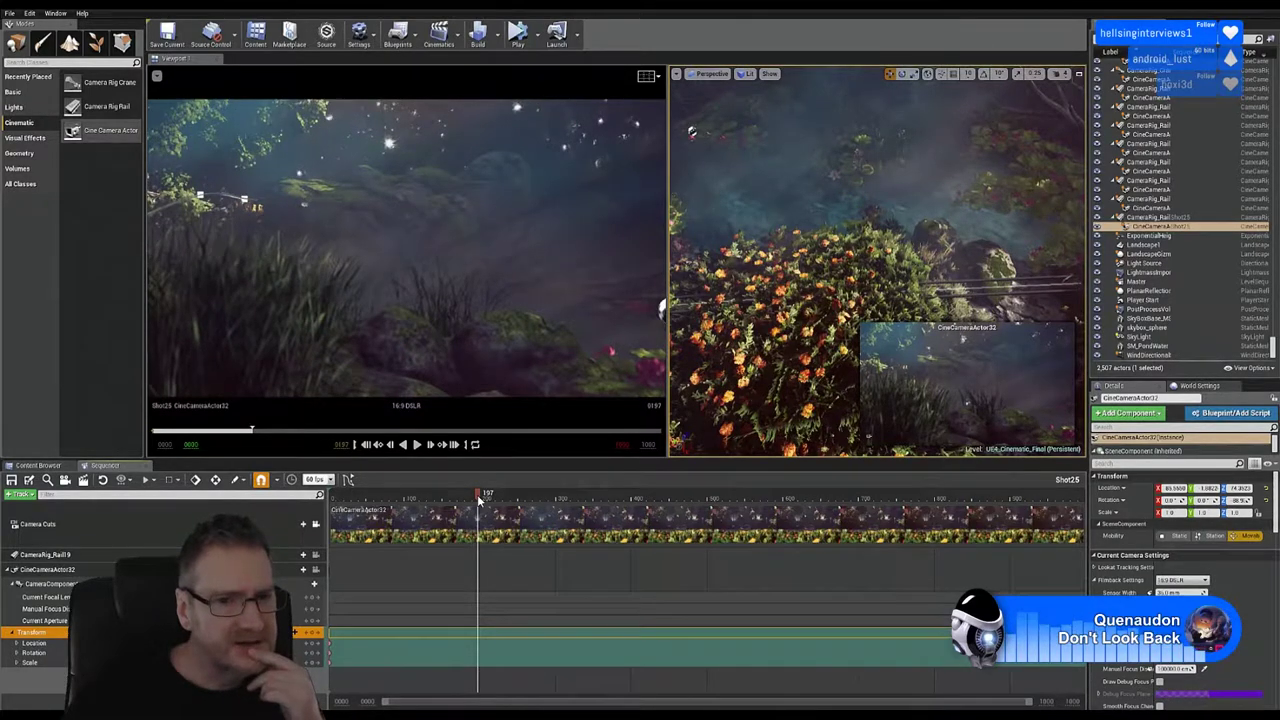
{"action": "left_click_drag", "start_coordinate": [479, 499], "coordinate": [406, 511]}
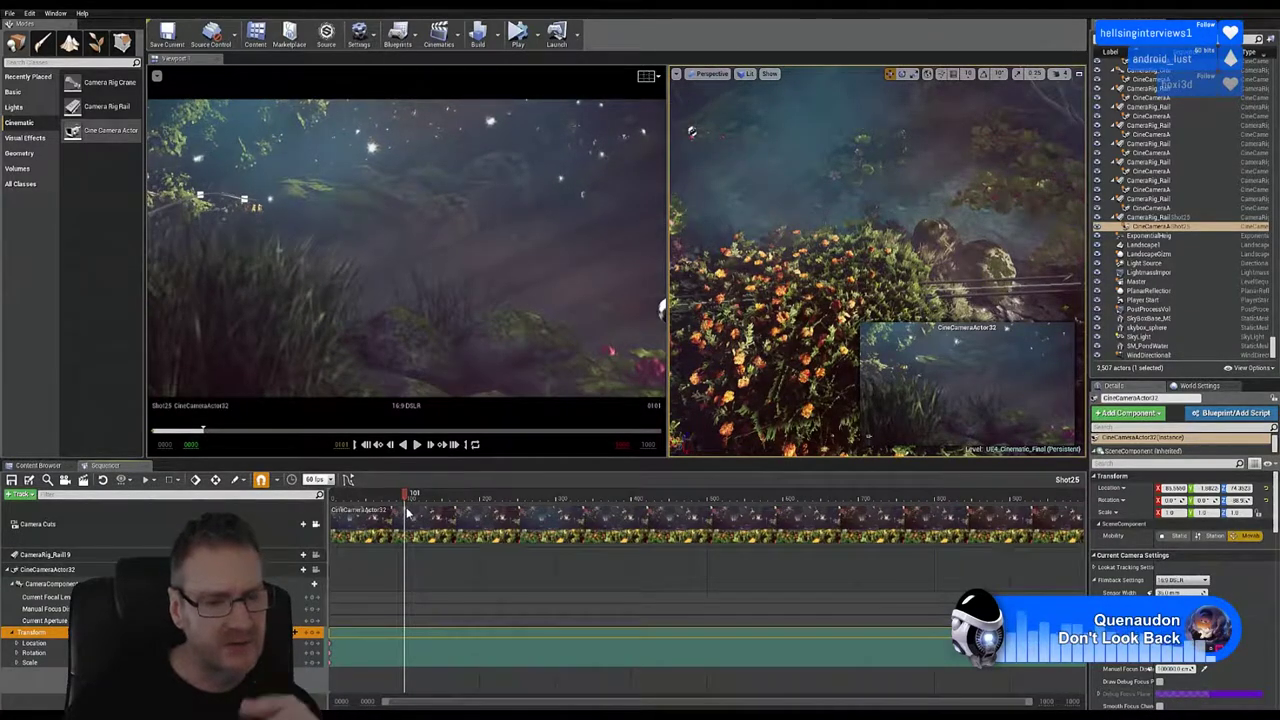
{"action": "left_click_drag", "start_coordinate": [406, 510], "coordinate": [316, 518]}
{"action": "key", "text": "space"}
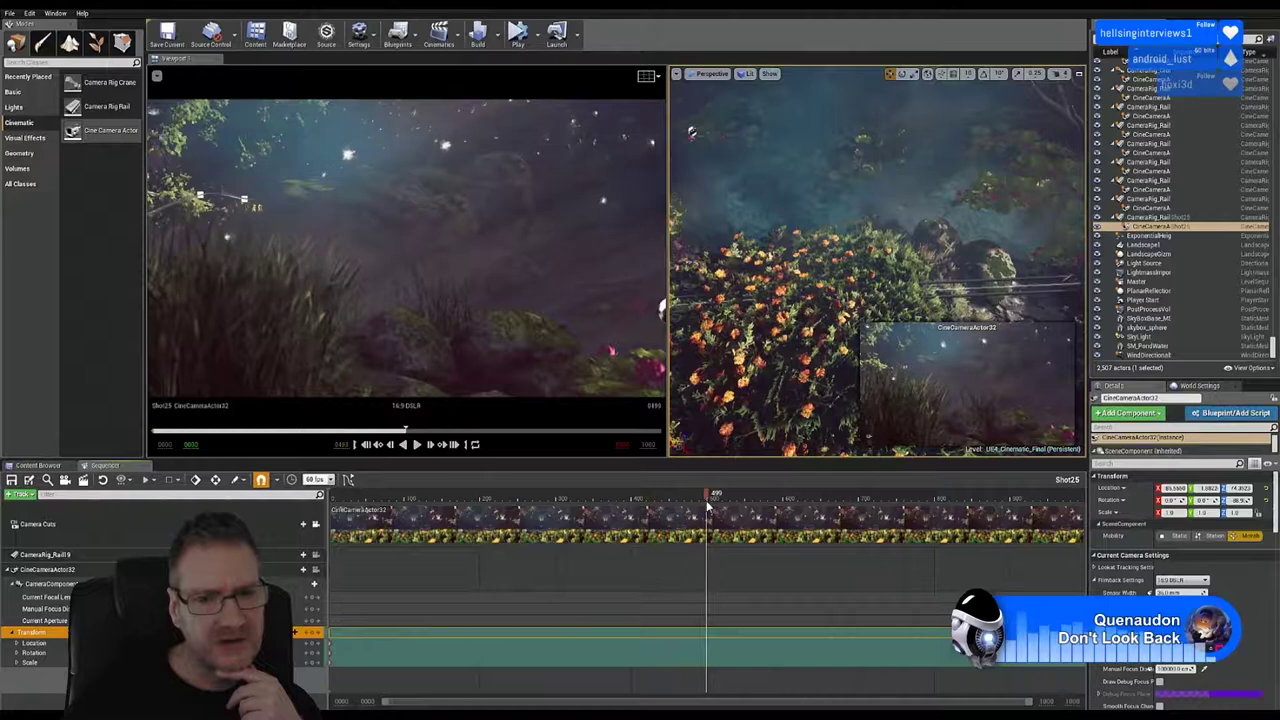
Step: Move the playhead to frame 501 and set the camera rail's current position to about 0.51
{"action": "left_click_drag", "start_coordinate": [707, 505], "coordinate": [709, 505]}
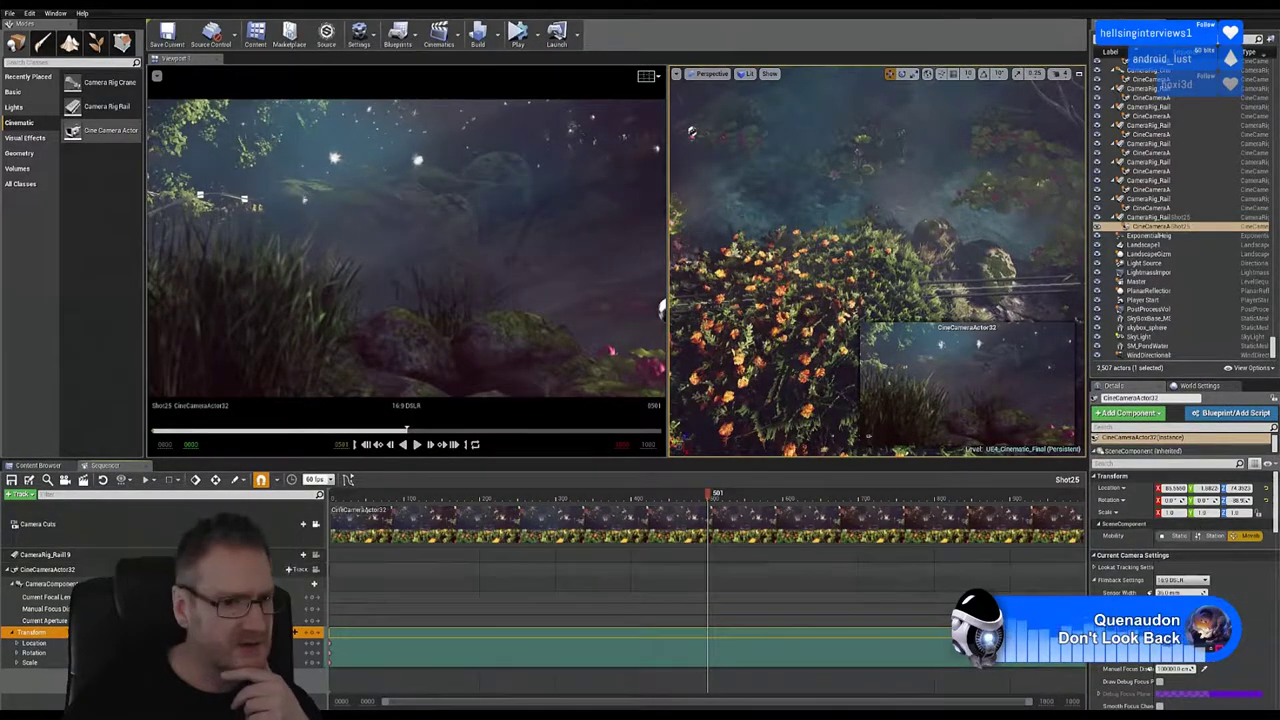
{"action": "left_click", "coordinate": [109, 556]}
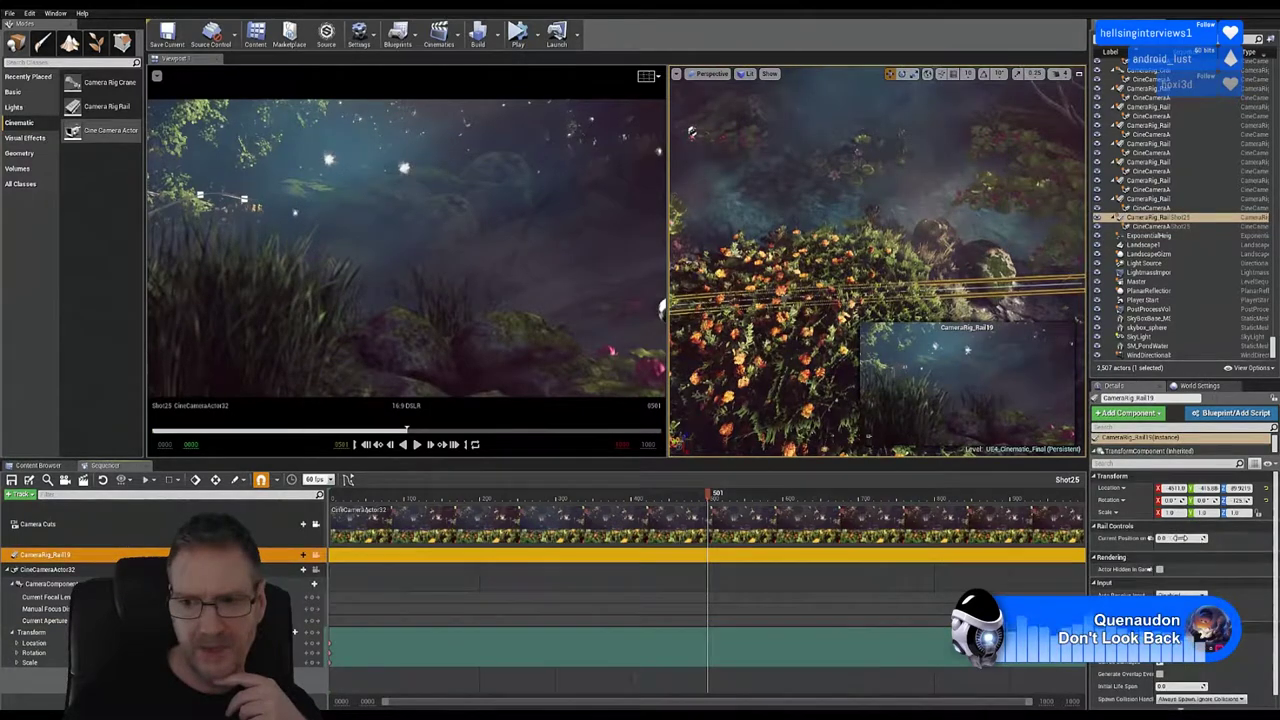
{"action": "mouse_move", "coordinate": [1170, 538]}
{"action": "left_mouse_down"}
{"action": "mouse_move", "coordinate": [1189, 538]}
{"action": "mouse_move", "coordinate": [1175, 538]}
{"action": "left_mouse_up"}
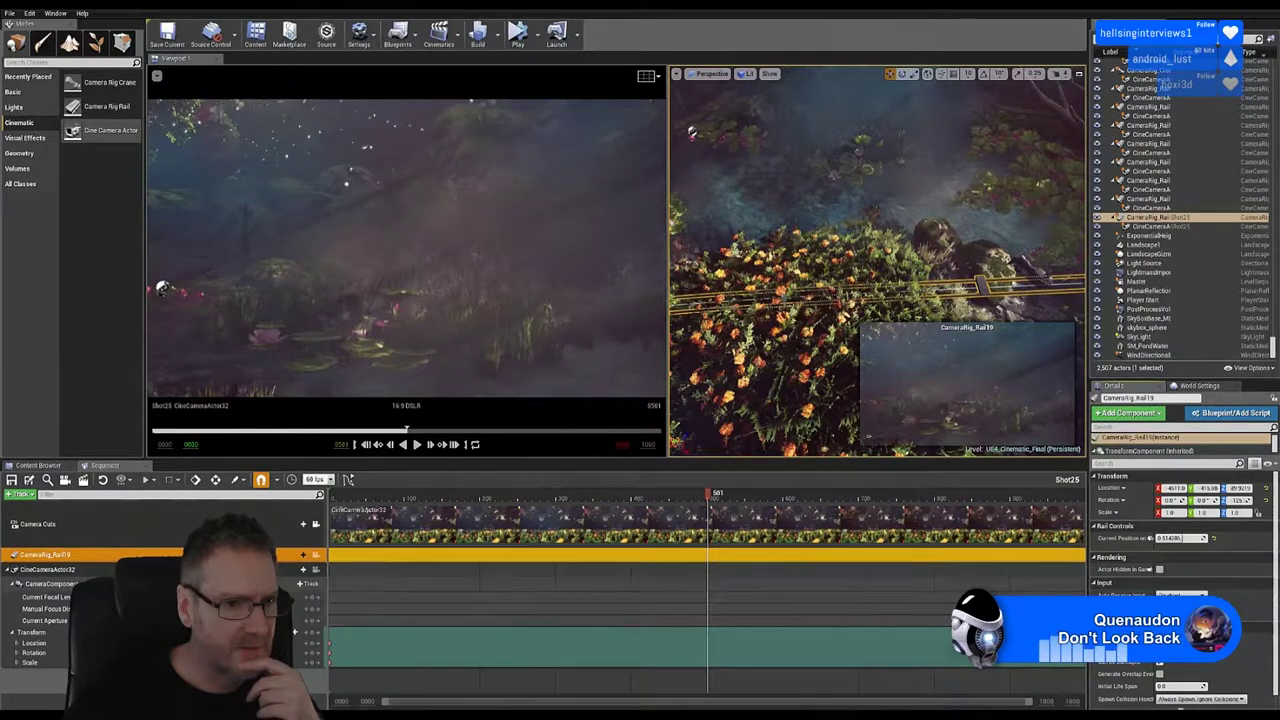
Step: Rotate the cine camera slightly in the horizontal plane toward the water lilies and key its transform at frame 501
{"action": "left_click", "coordinate": [60, 569]}
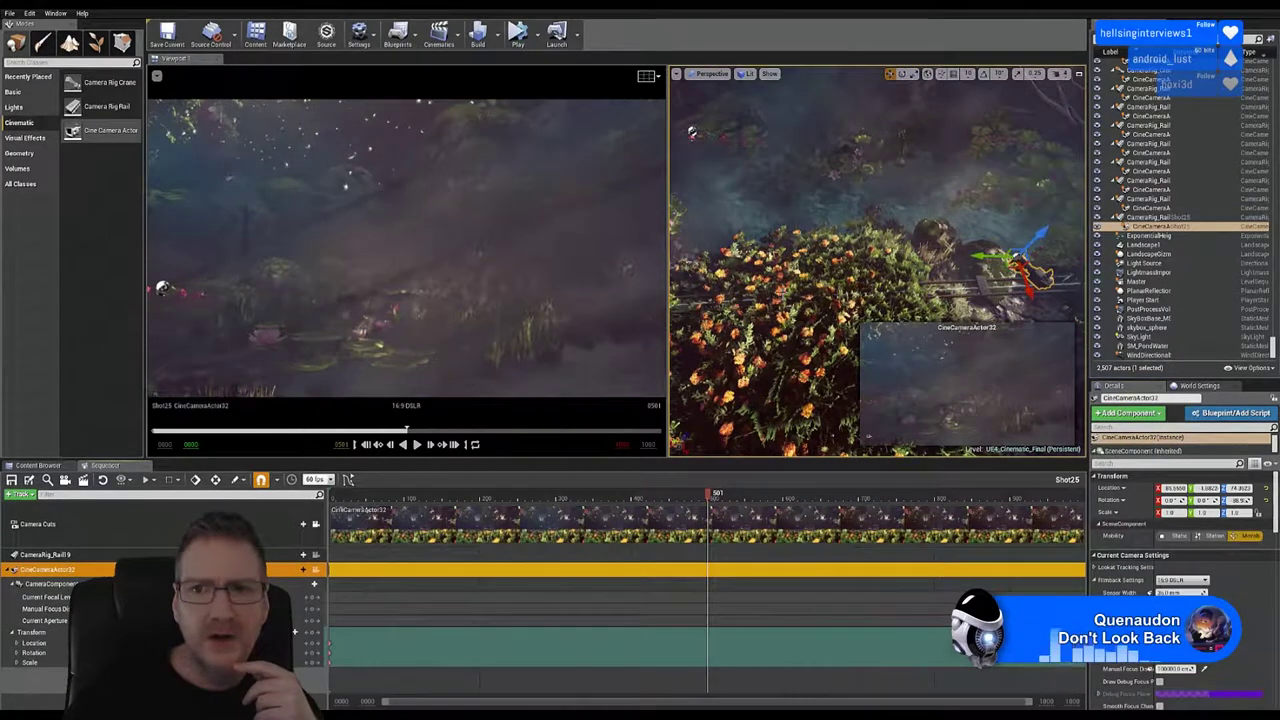
{"action": "left_click", "coordinate": [902, 74]}
{"action": "left_click_drag", "start_coordinate": [983, 287], "coordinate": [1046, 314]}
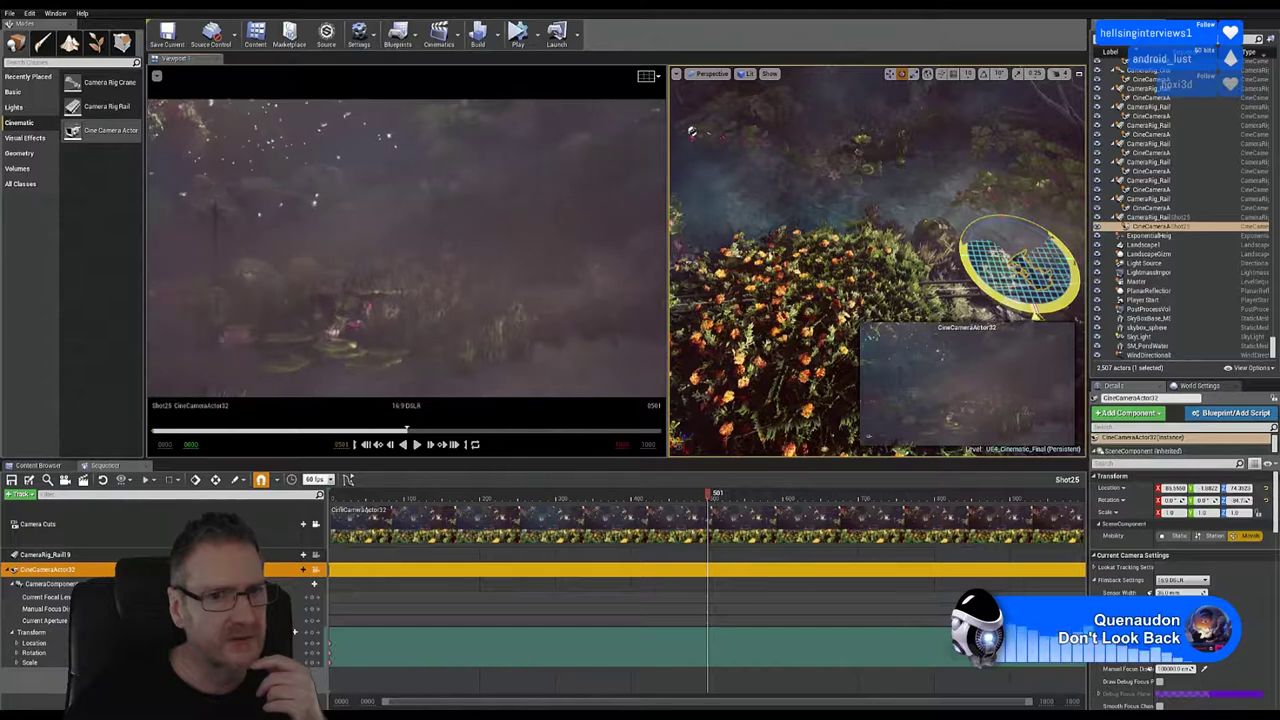
{"action": "left_click_drag", "start_coordinate": [1046, 314], "coordinate": [1044, 313]}
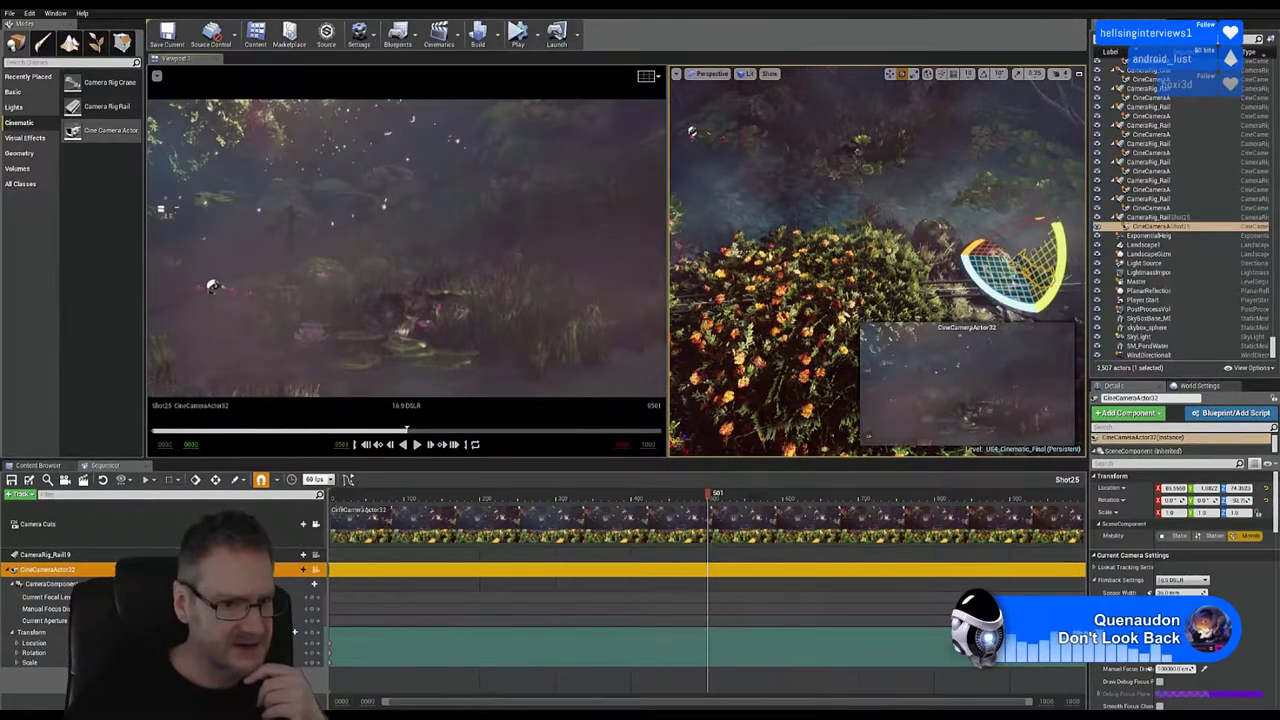
{"action": "left_click", "coordinate": [38, 633]}
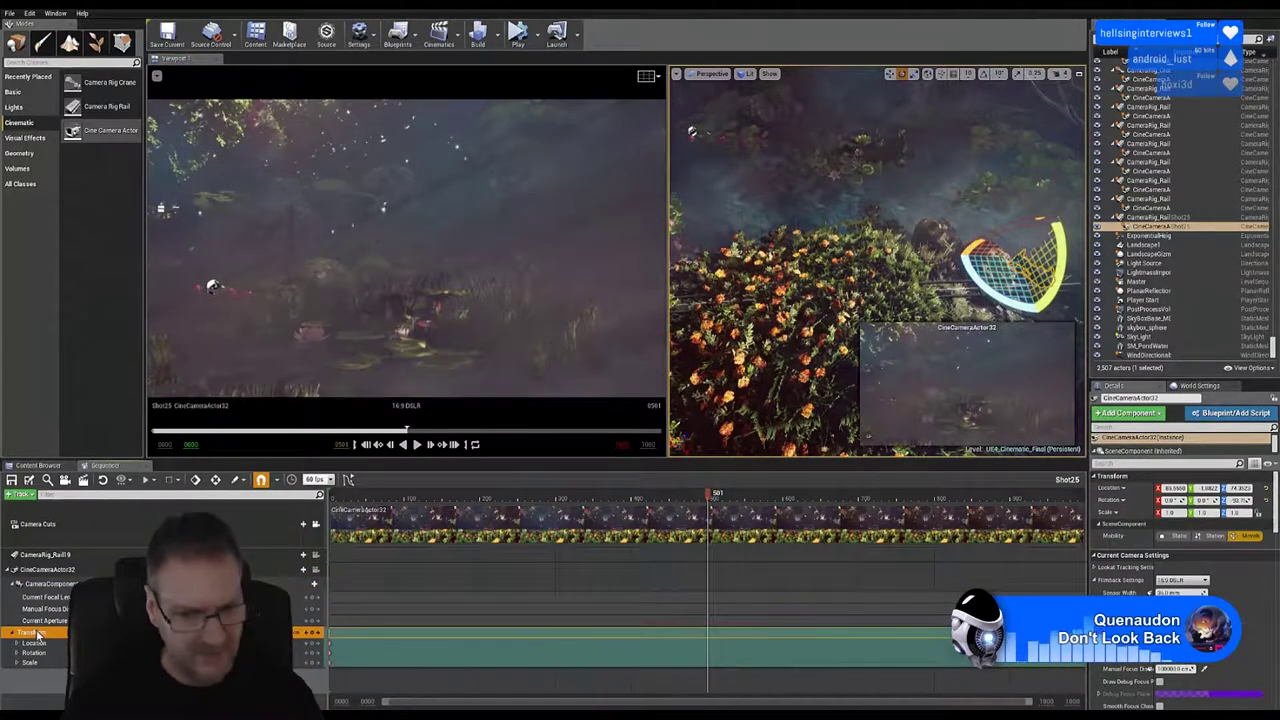
{"action": "key", "text": "Return"}
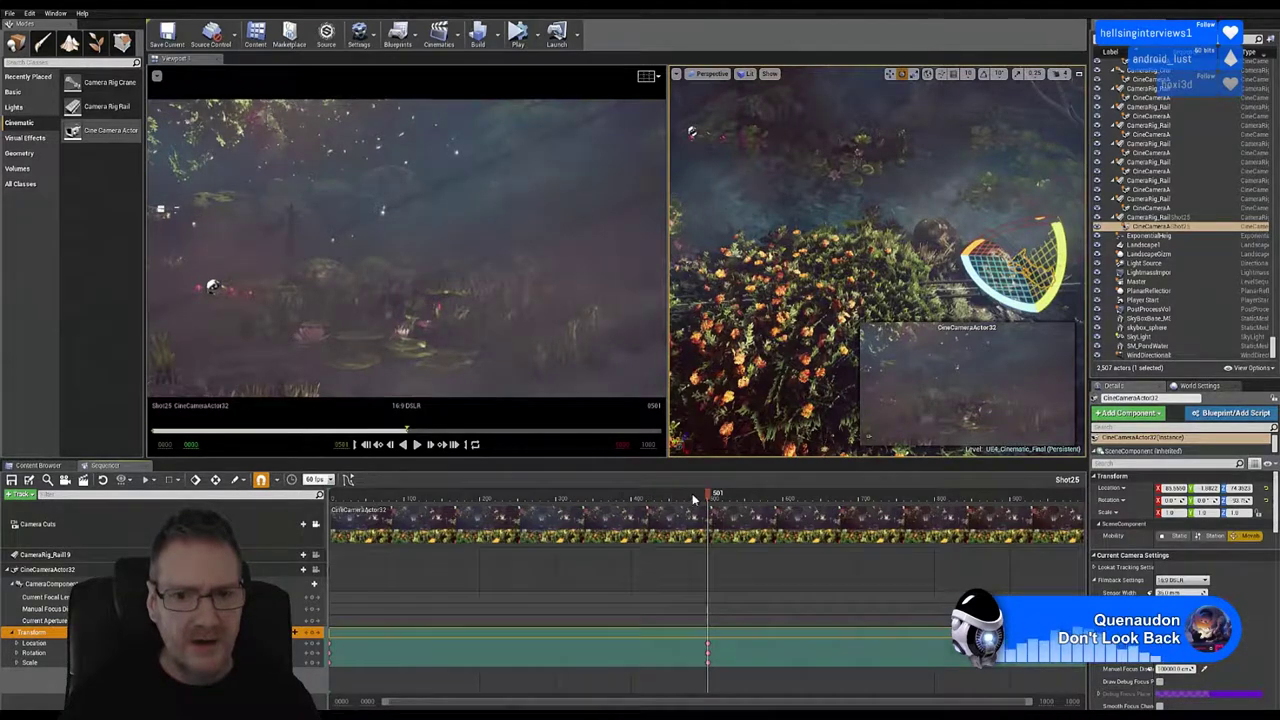
Step: Move the playhead to frame 1000 and set the camera rail's current position to 1.0
{"action": "left_click_drag", "start_coordinate": [711, 502], "coordinate": [818, 496]}
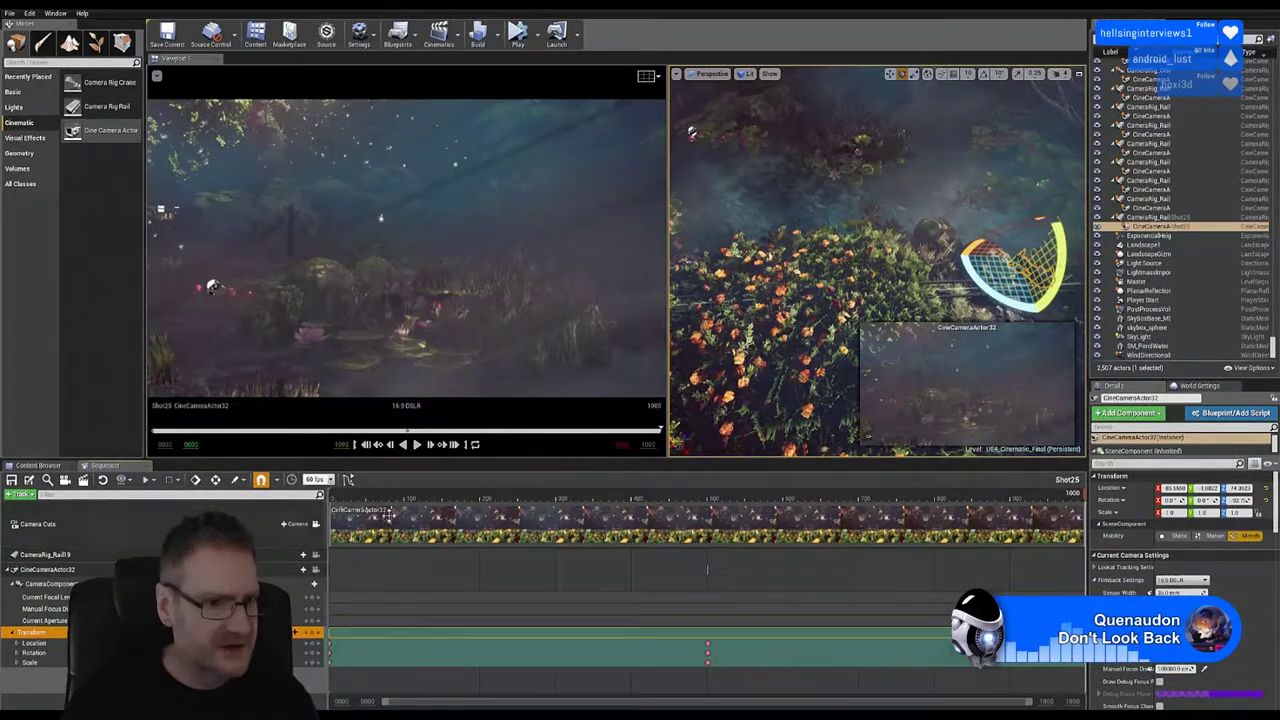
{"action": "left_click", "coordinate": [86, 554]}
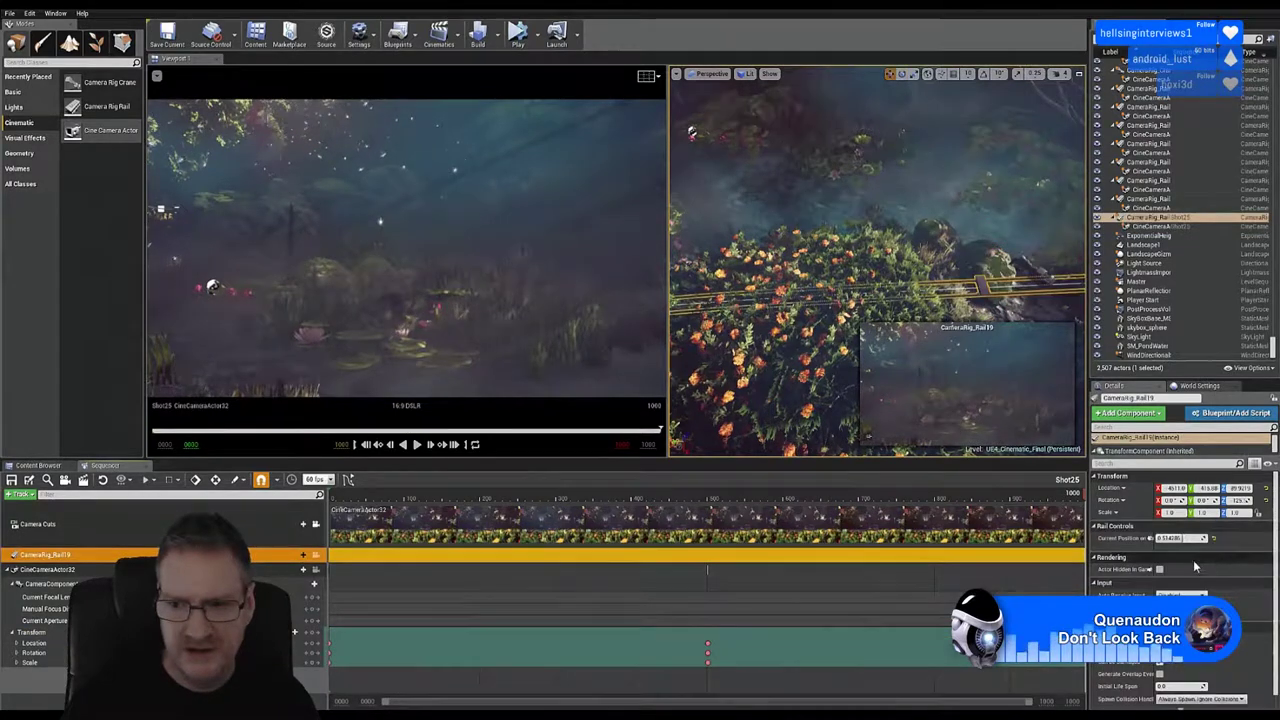
{"action": "left_click_drag", "start_coordinate": [1180, 538], "coordinate": [1206, 538]}
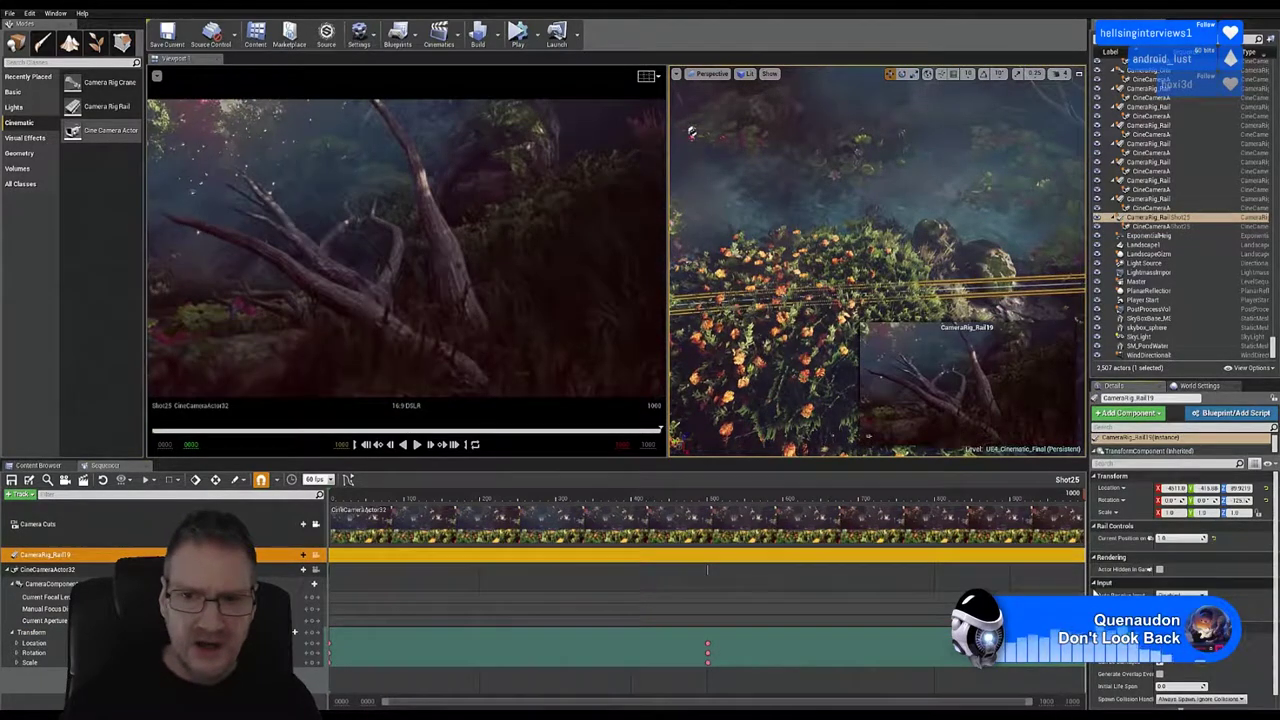
Step: Try to rotate the cine camera horizontally at frame 1000 so the dead tree shifts aside and the pond comes into view
{"action": "left_click", "coordinate": [50, 569]}
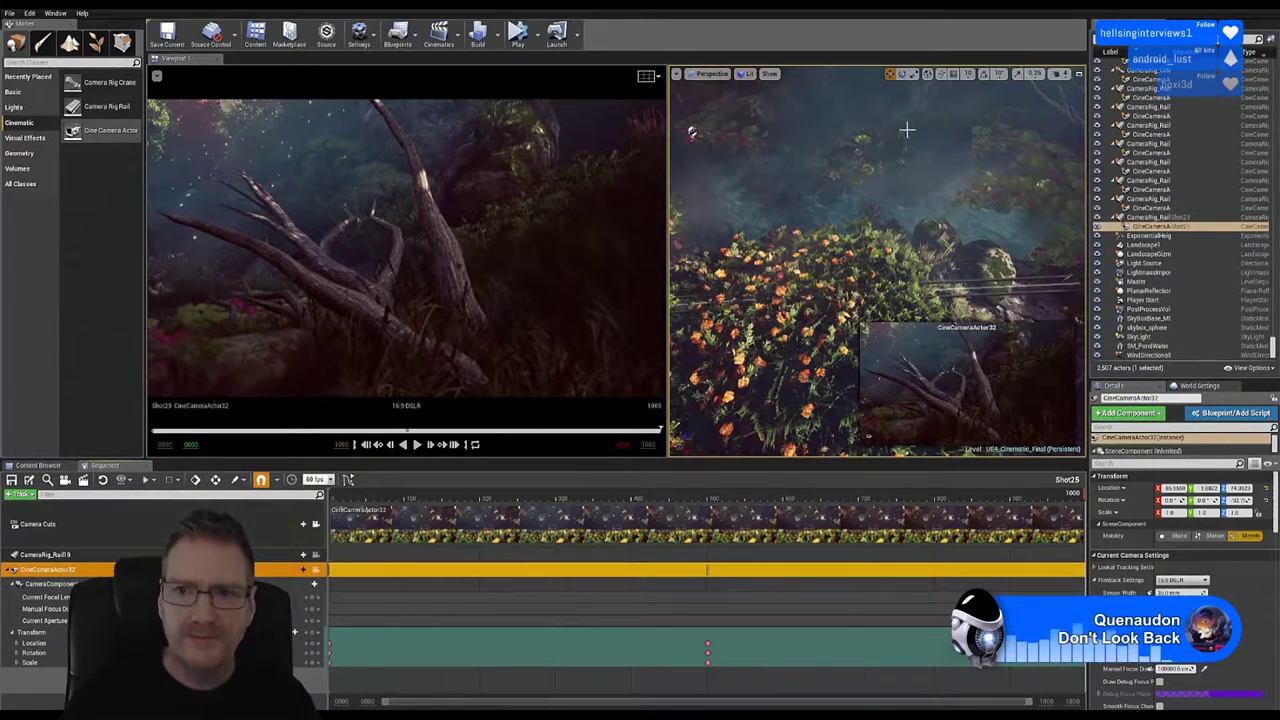
{"action": "right_click_drag", "start_coordinate": [949, 191], "coordinate": [1010, 240]}
{"action": "mouse_move", "coordinate": [968, 300]}
{"action": "right_mouse_down"}
{"action": "mouse_move", "coordinate": [1030, 225]}
{"action": "mouse_move", "coordinate": [968, 300]}
{"action": "right_mouse_up"}
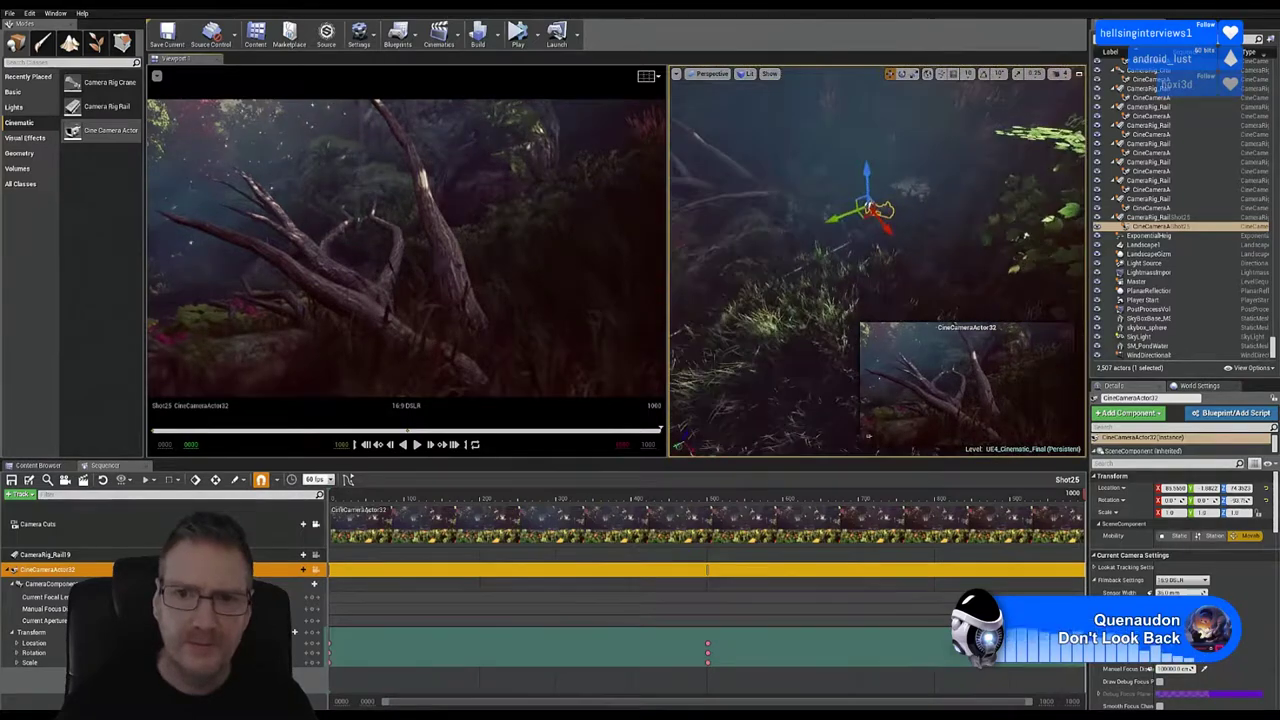
{"action": "left_click", "coordinate": [901, 74]}
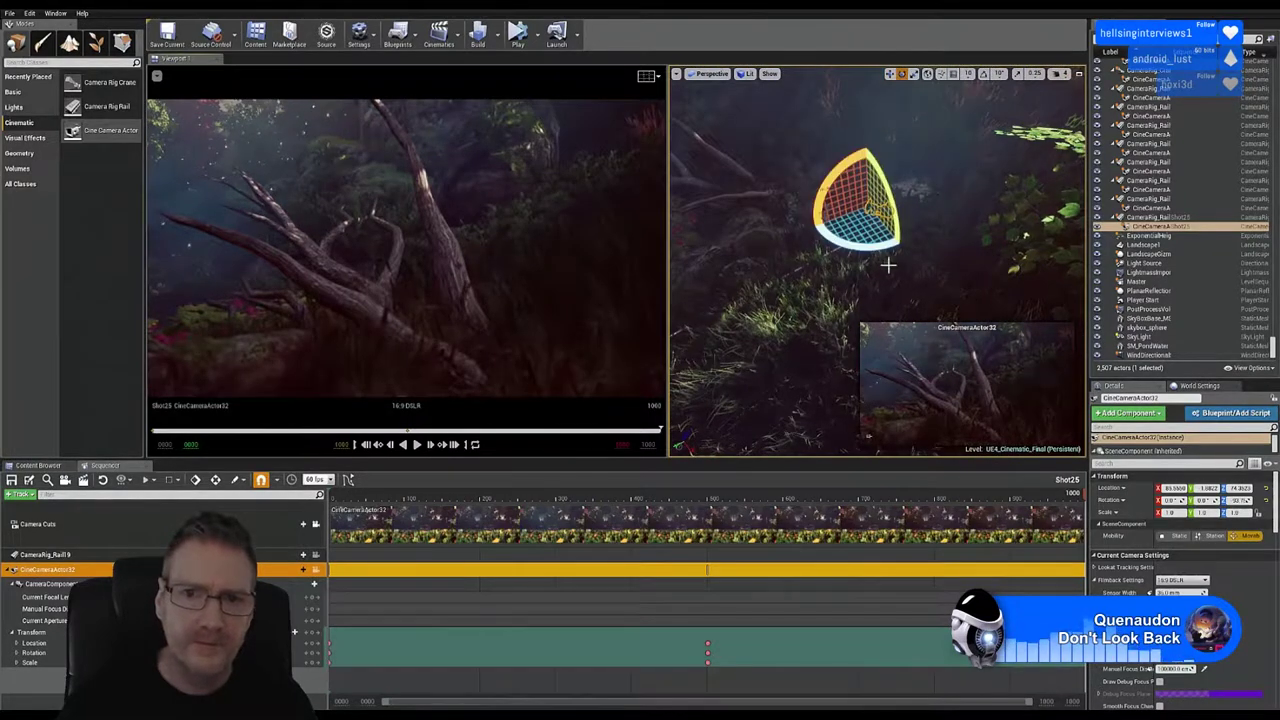
{"action": "mouse_move", "coordinate": [898, 245]}
{"action": "left_mouse_down"}
{"action": "mouse_move", "coordinate": [922, 231]}
{"action": "mouse_move", "coordinate": [910, 242]}
{"action": "left_mouse_up"}
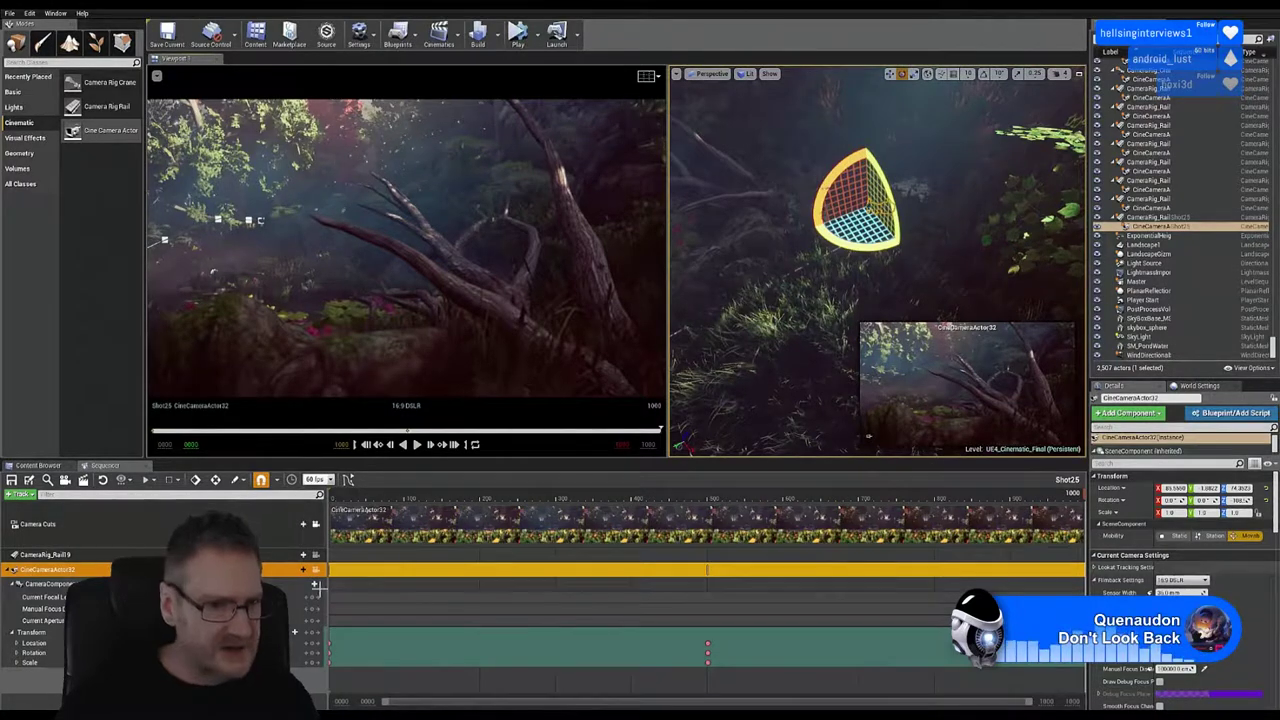
Step: Set the camera rail's current position to 0.0 and bring the start of the rail into view
{"action": "left_click", "coordinate": [240, 555]}
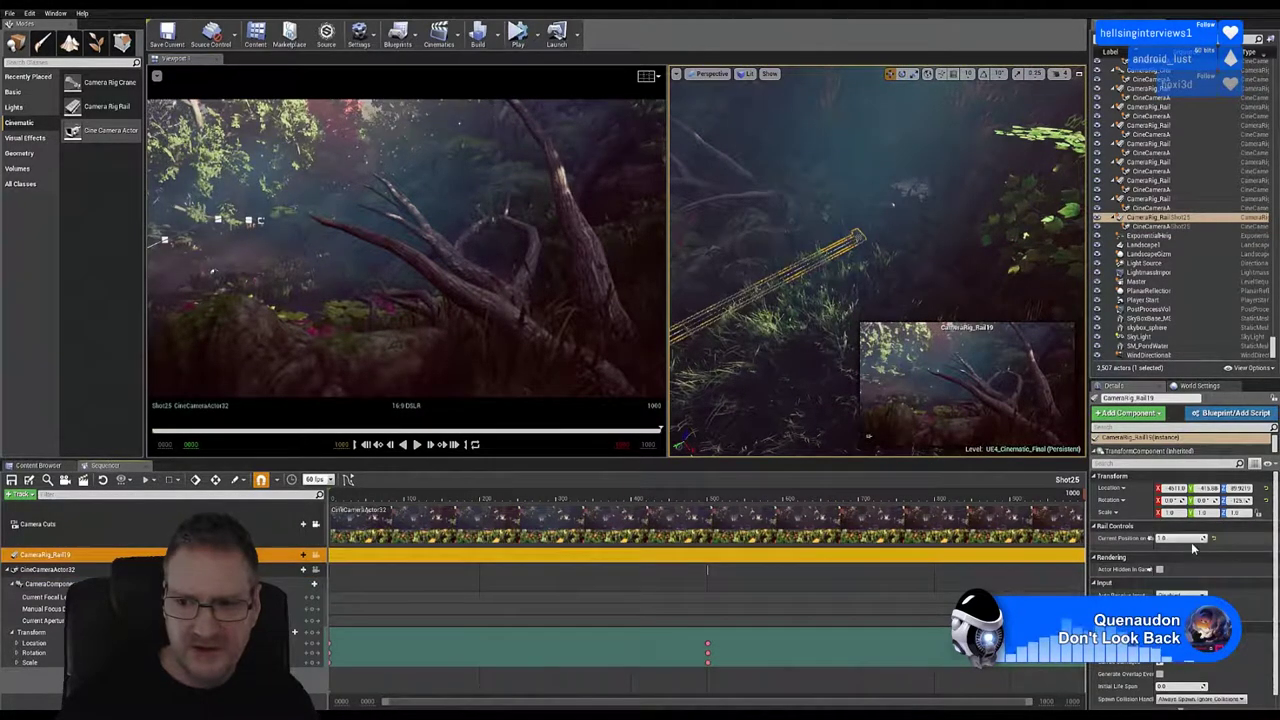
{"action": "left_click_drag", "start_coordinate": [1191, 542], "coordinate": [1230, 540]}
{"action": "left_click_drag", "start_coordinate": [1180, 538], "coordinate": [1203, 538]}
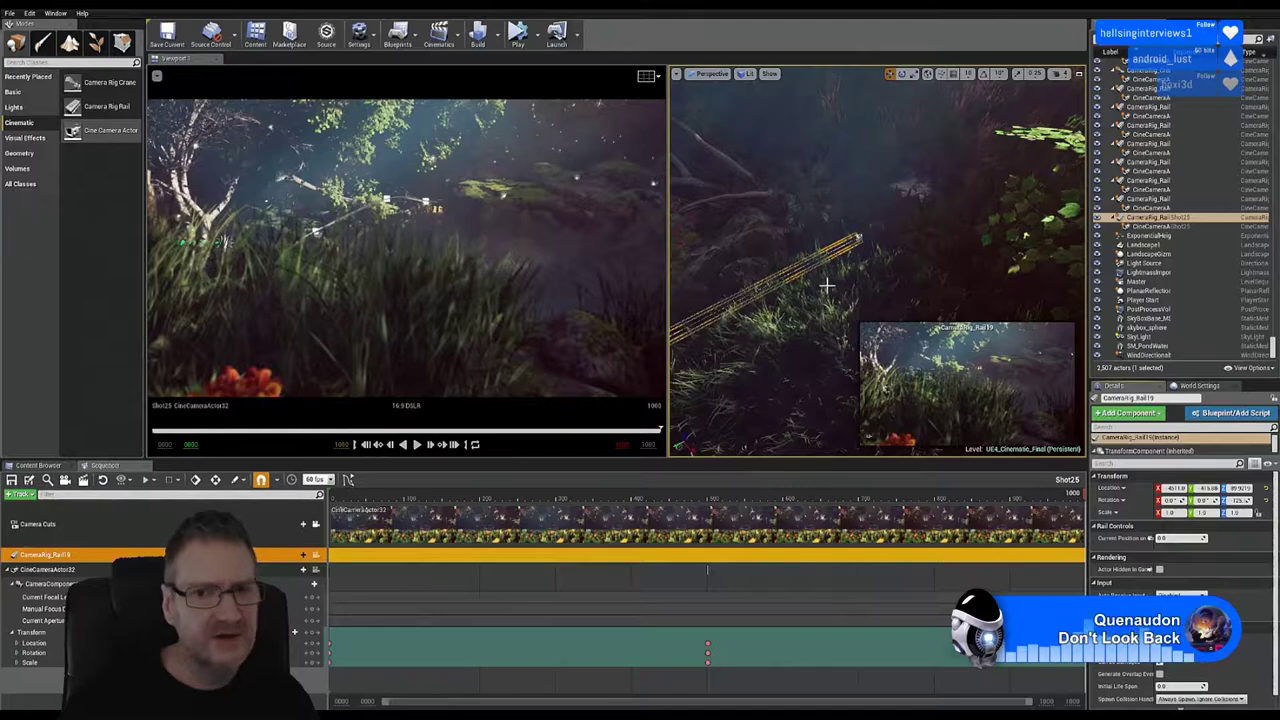
{"action": "mouse_move", "coordinate": [858, 238]}
{"action": "right_mouse_down"}
{"action": "mouse_move", "coordinate": [885, 250]}
{"action": "mouse_move", "coordinate": [880, 275]}
{"action": "mouse_move", "coordinate": [840, 300]}
{"action": "mouse_move", "coordinate": [800, 288]}
{"action": "mouse_move", "coordinate": [798, 250]}
{"action": "mouse_move", "coordinate": [860, 228]}
{"action": "right_mouse_up"}
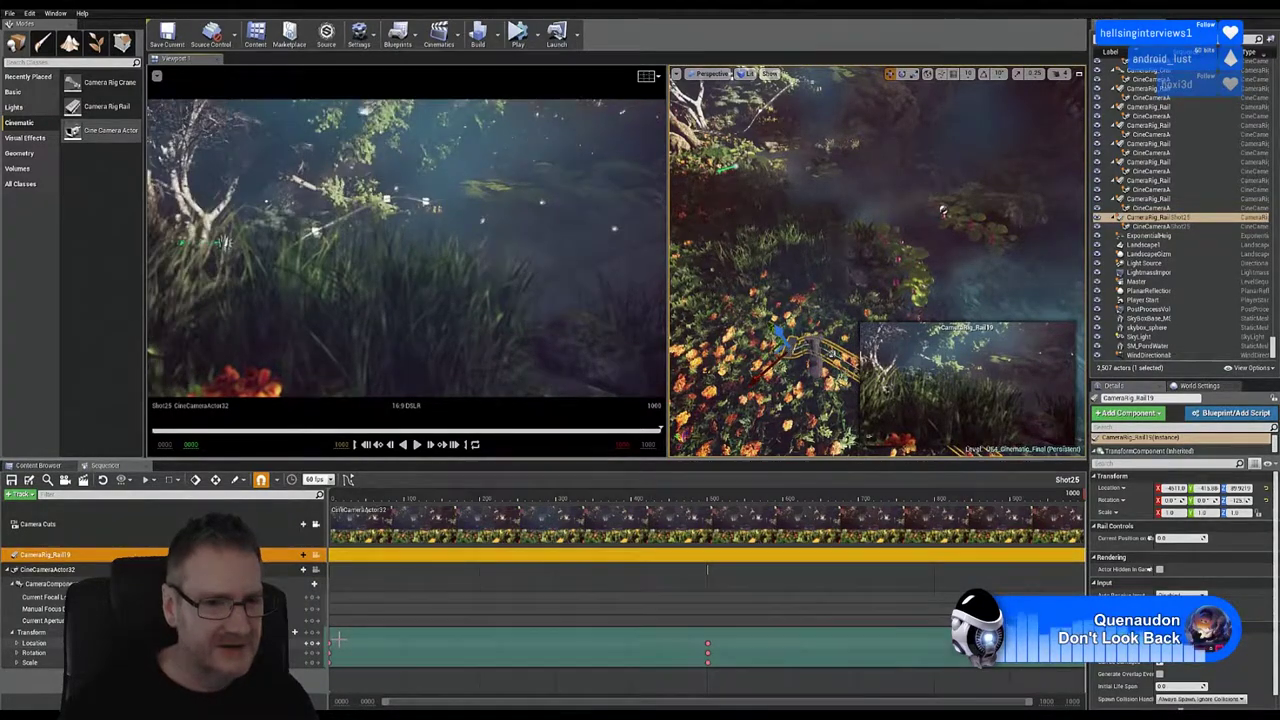
Step: Delete the cine camera's transform keys at frame 0 and rotate the camera horizontally toward the water lilies
{"action": "left_click_drag", "start_coordinate": [339, 640], "coordinate": [392, 678]}
{"action": "key", "text": "Delete"}
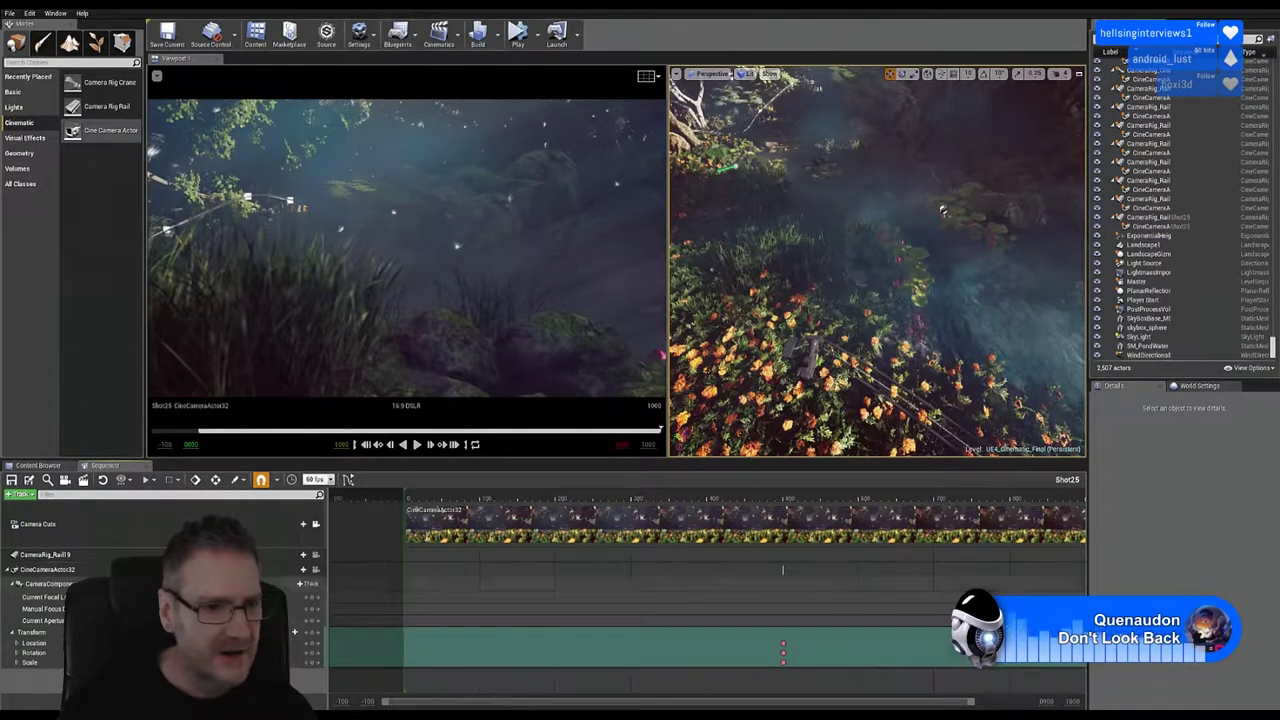
{"action": "left_click", "coordinate": [68, 572]}
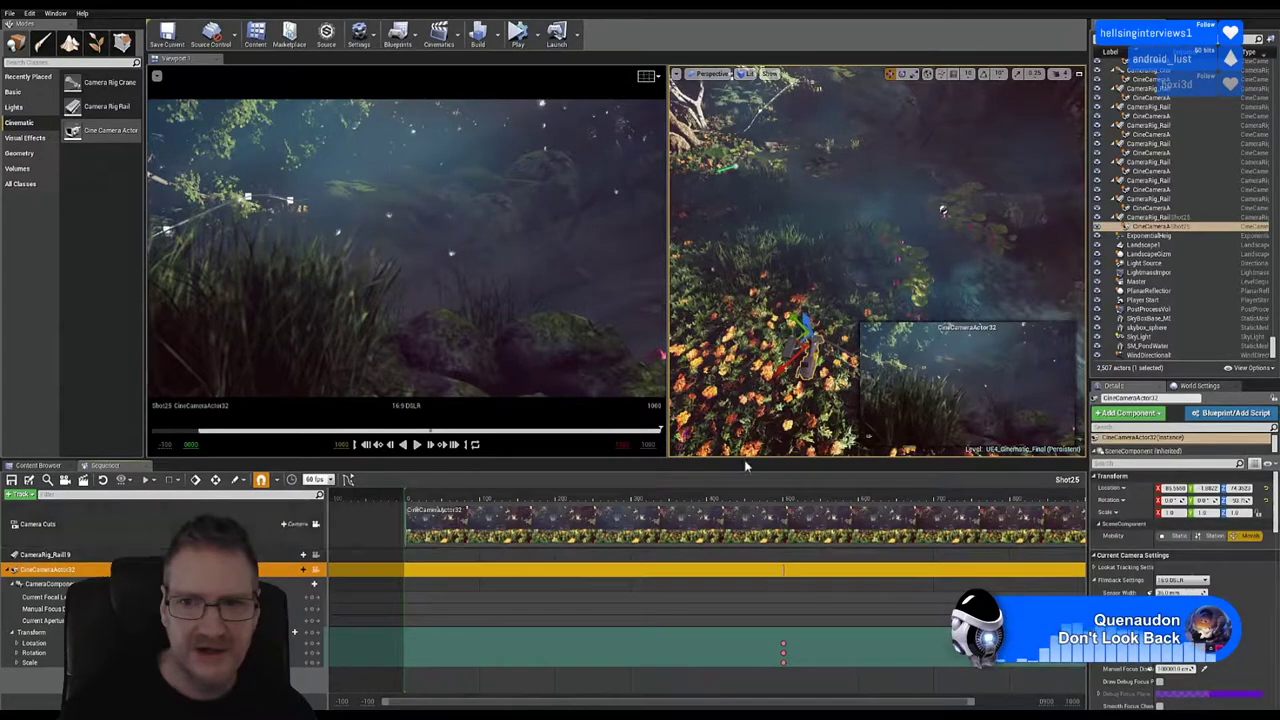
{"action": "left_click", "coordinate": [901, 74]}
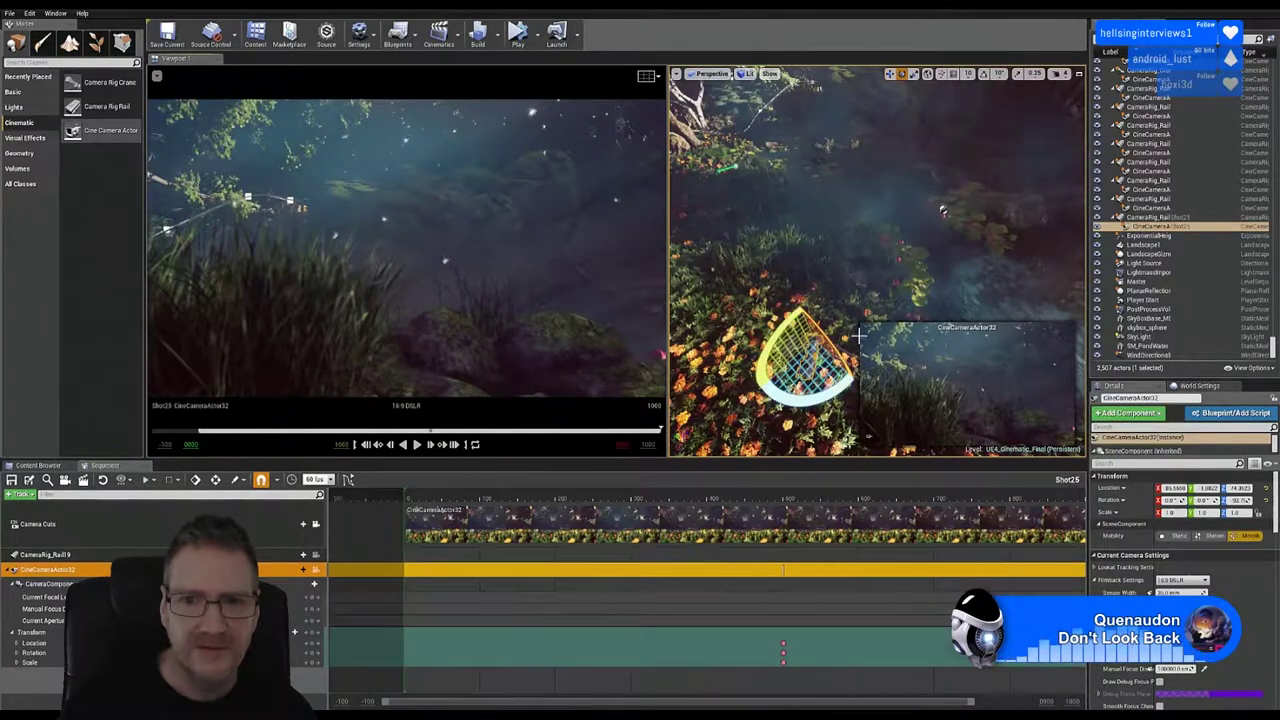
{"action": "mouse_move", "coordinate": [828, 398]}
{"action": "left_mouse_down"}
{"action": "mouse_move", "coordinate": [791, 404]}
{"action": "mouse_move", "coordinate": [843, 396]}
{"action": "left_mouse_up"}
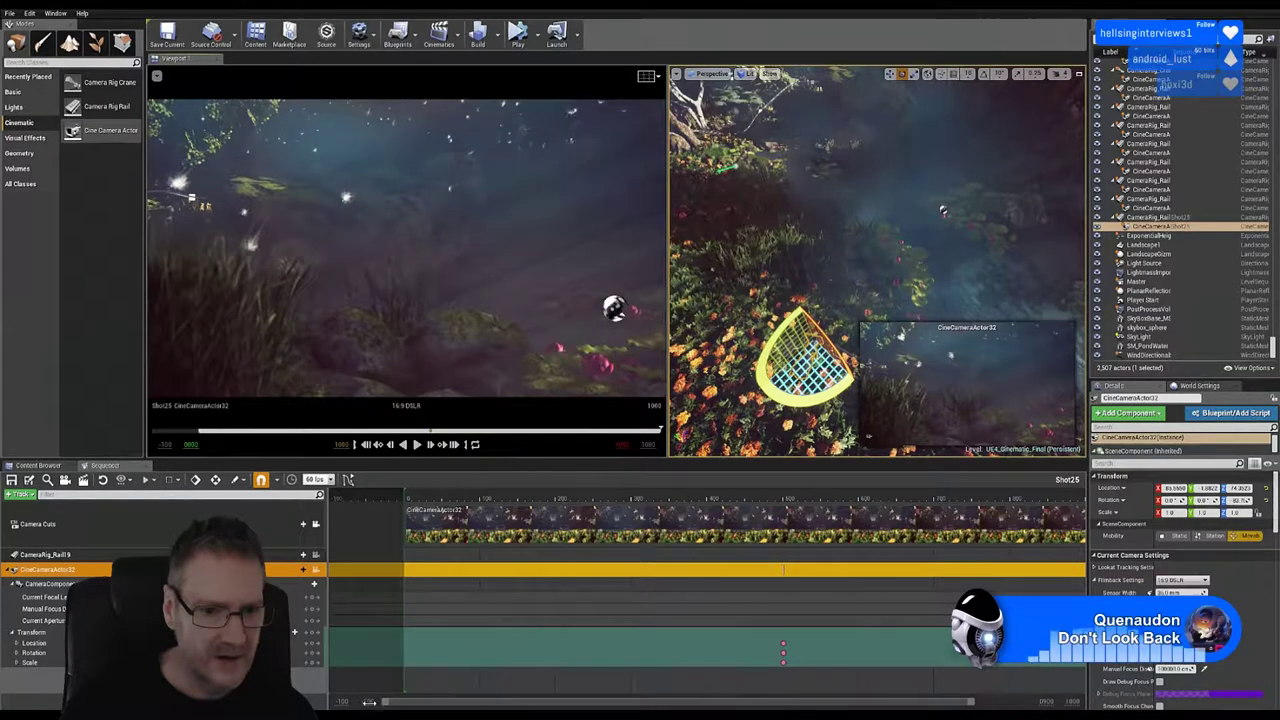
Step: Move the playhead to frame 0 and key the cine camera's transform there
{"action": "left_click_drag", "start_coordinate": [368, 701], "coordinate": [442, 701]}
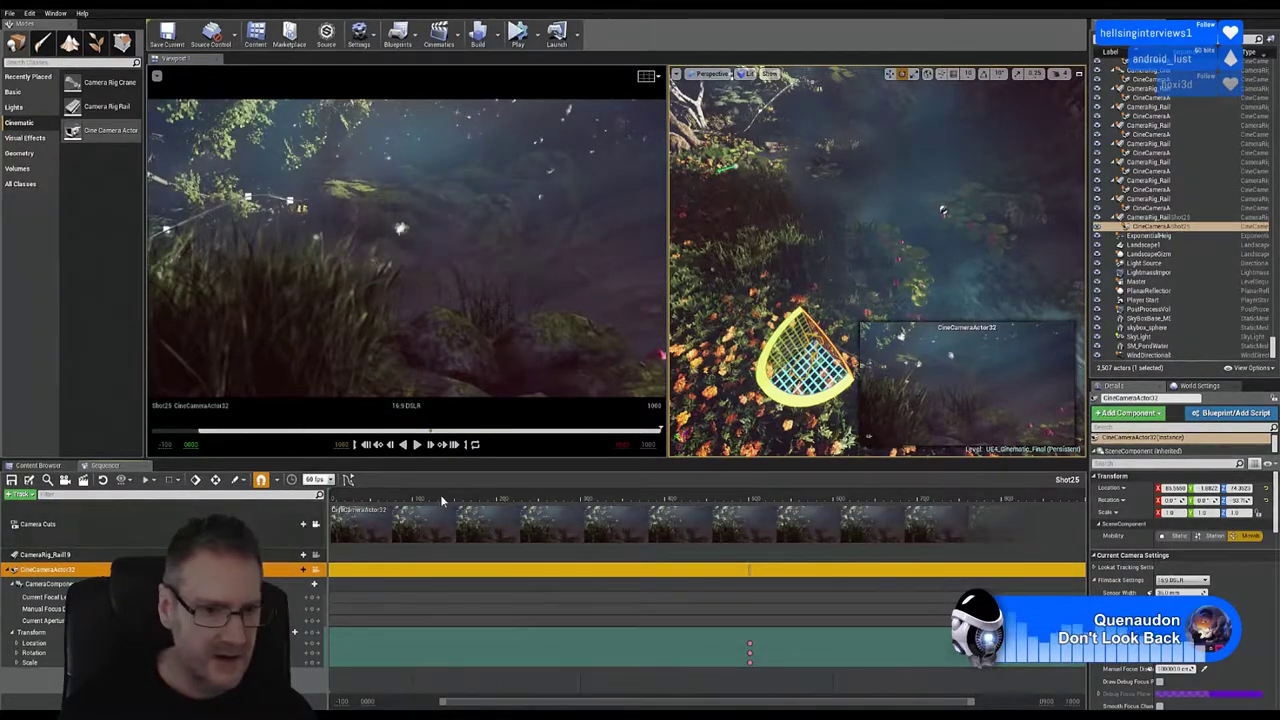
{"action": "left_click", "coordinate": [49, 634]}
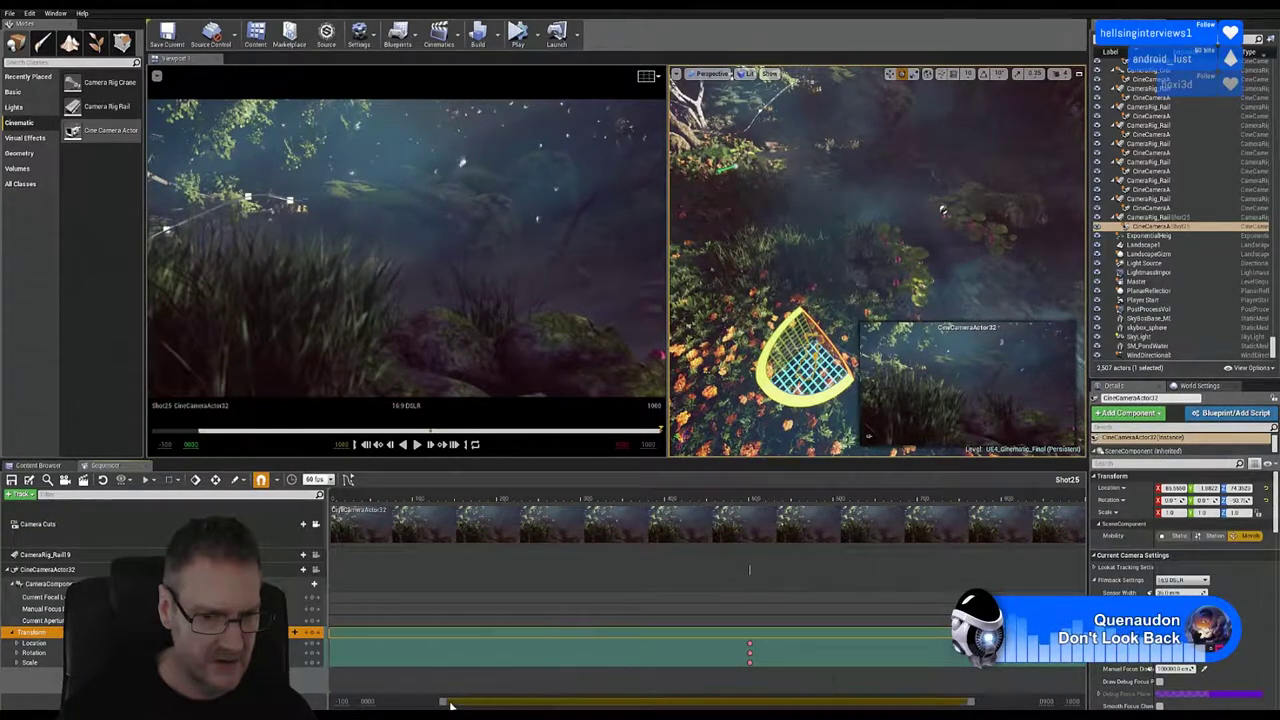
{"action": "left_click_drag", "start_coordinate": [447, 706], "coordinate": [400, 703]}
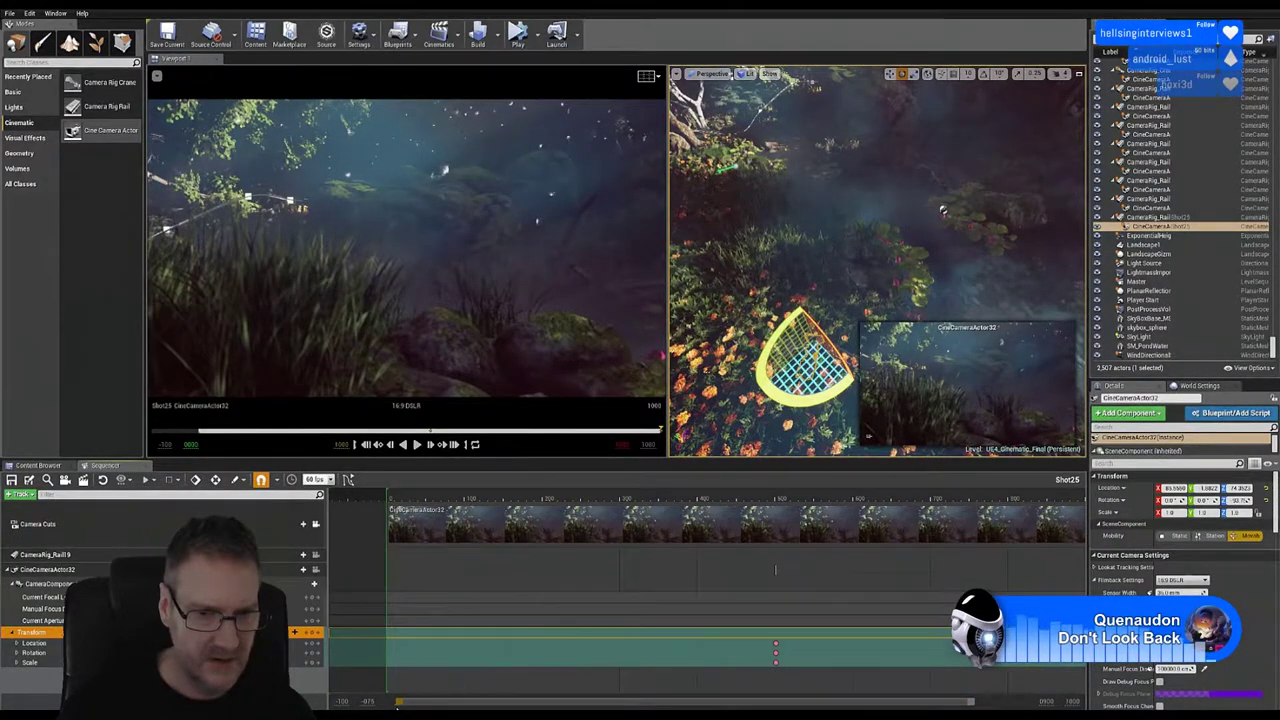
{"action": "left_click_drag", "start_coordinate": [620, 703], "coordinate": [858, 707]}
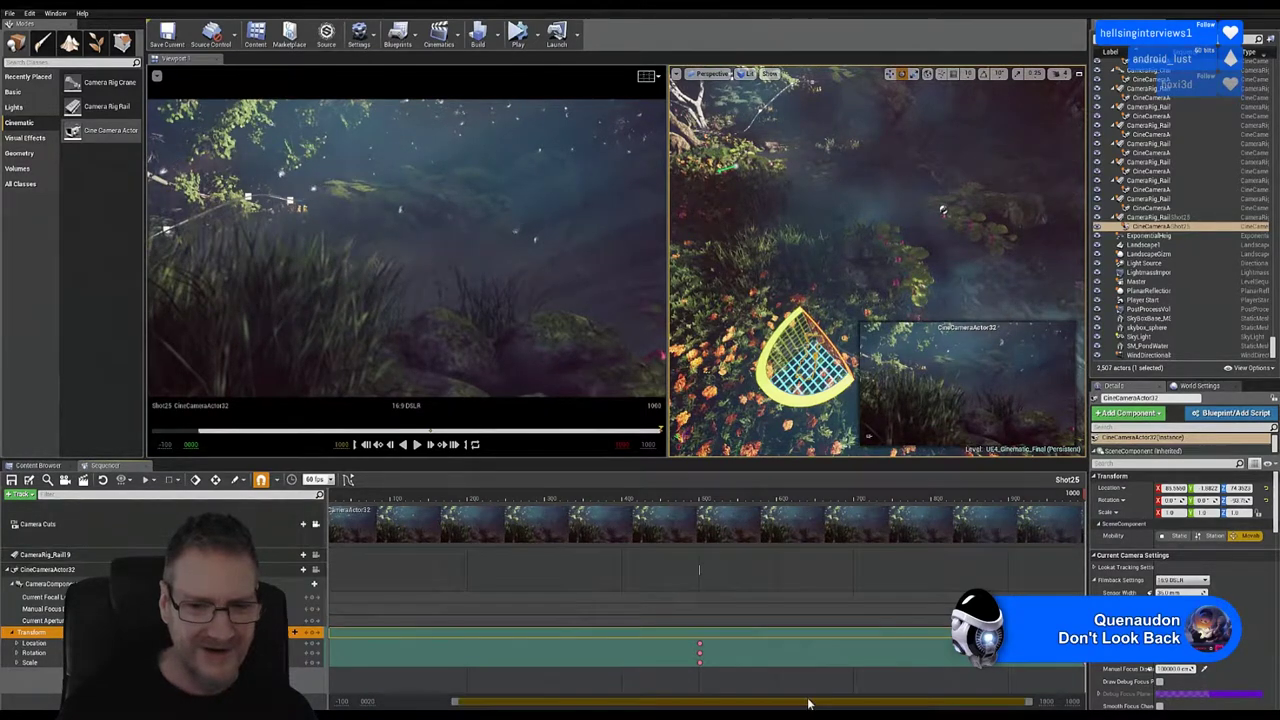
{"action": "left_click_drag", "start_coordinate": [809, 703], "coordinate": [739, 703]}
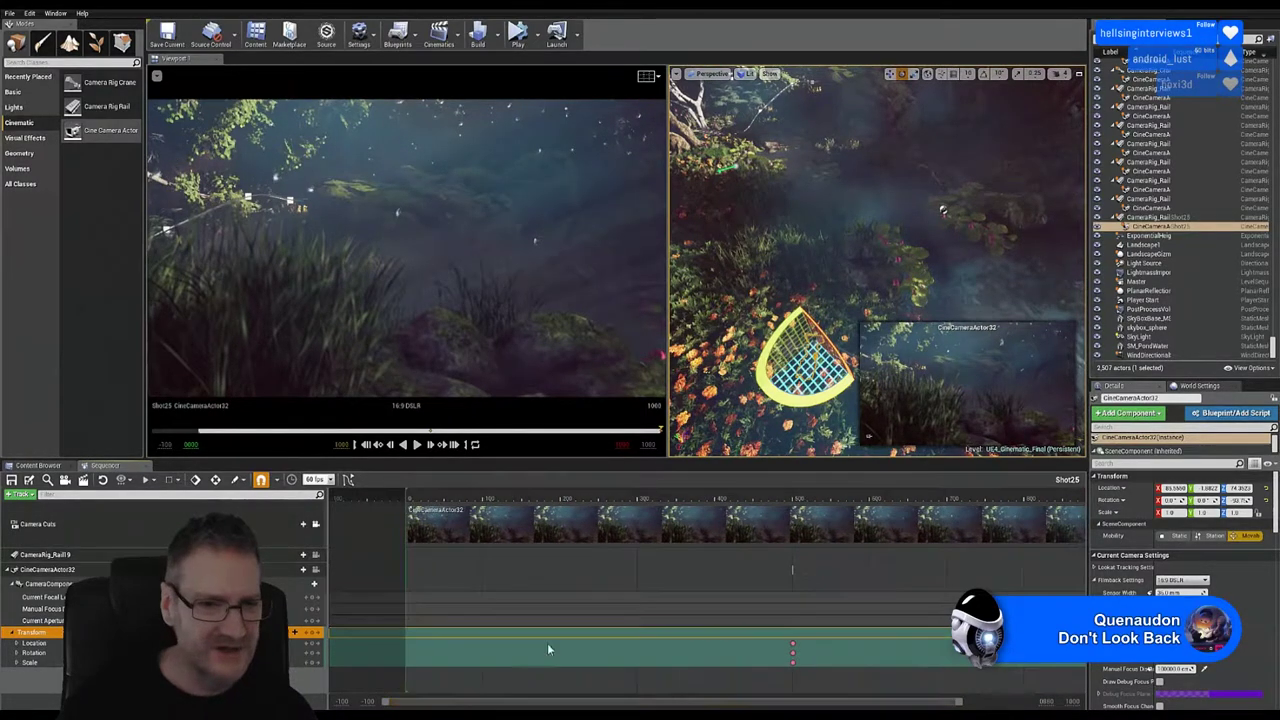
{"action": "left_click", "coordinate": [419, 496]}
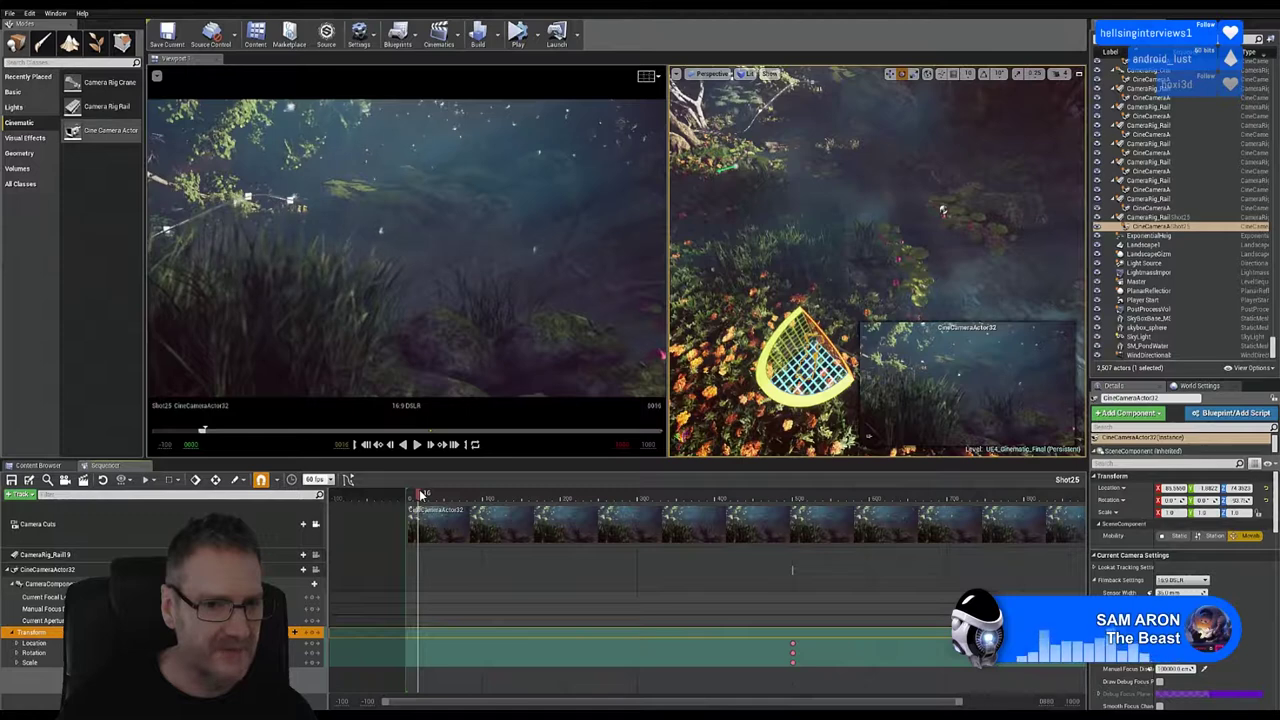
{"action": "left_click", "coordinate": [405, 496]}
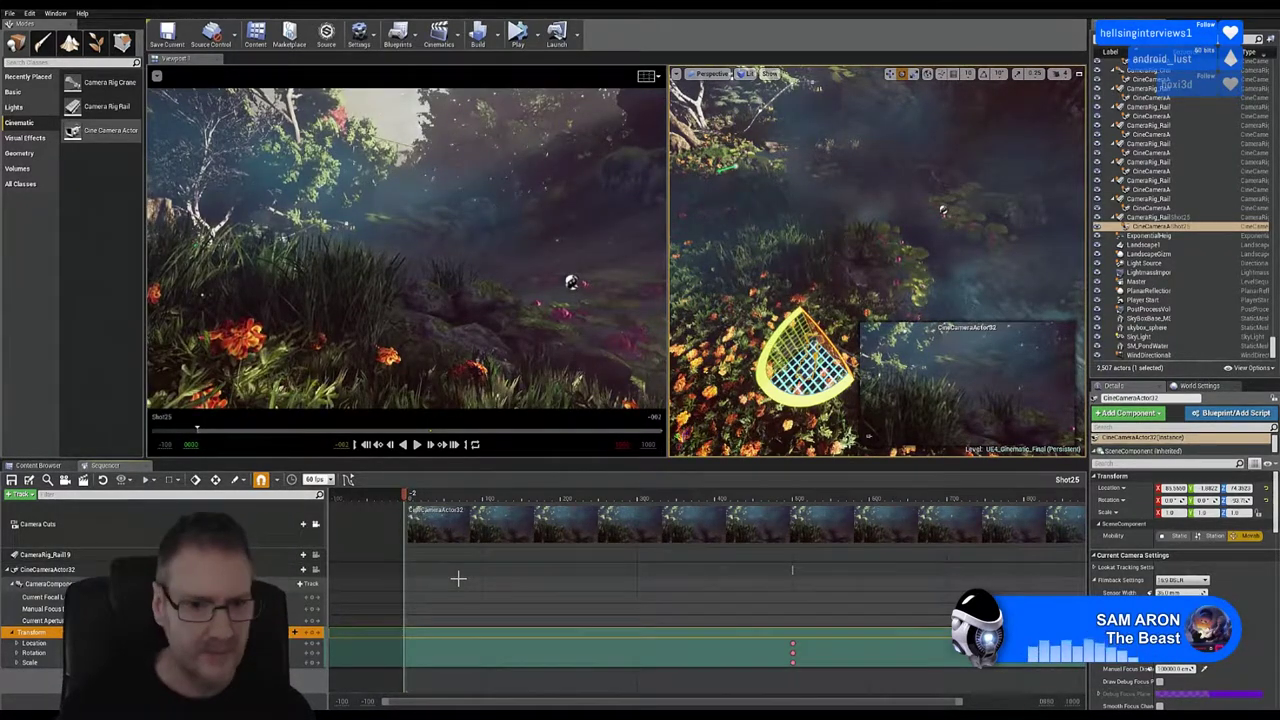
{"action": "key", "text": "Right"}
{"action": "key", "text": "Right"}
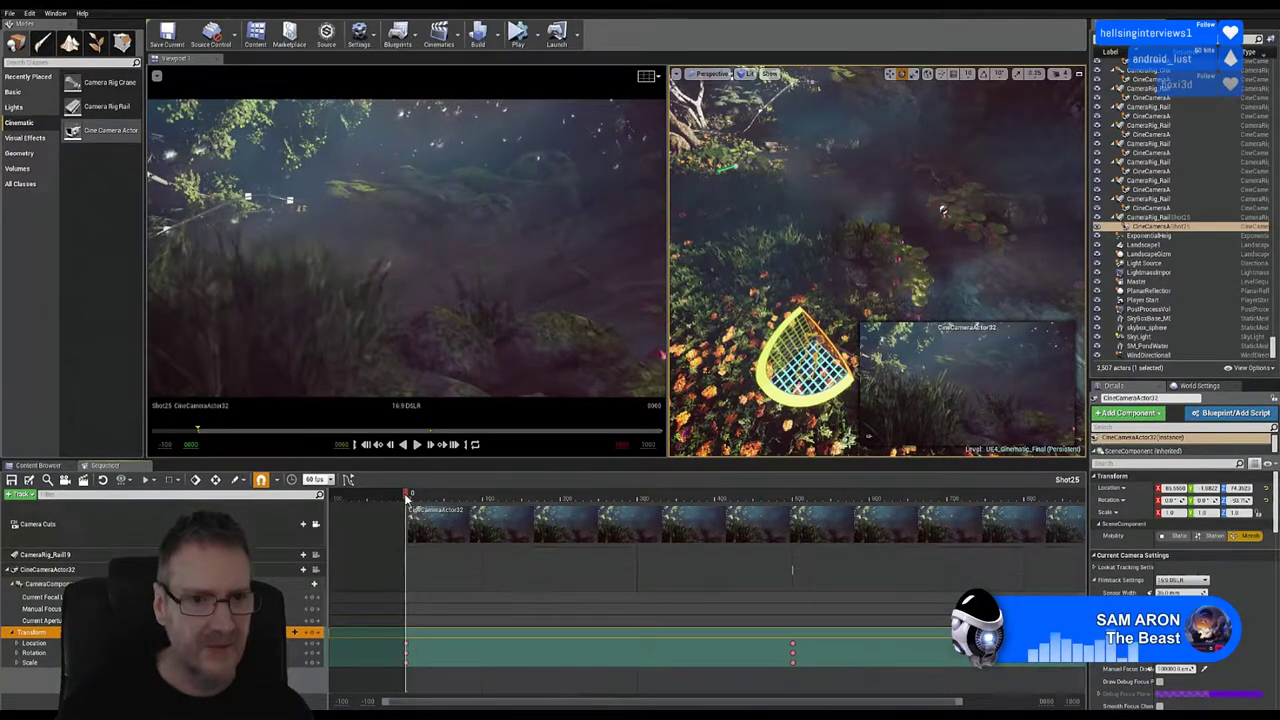
Step: Set the camera rail's current position to 1.0 and move the playhead to frame 1000
{"action": "left_click_drag", "start_coordinate": [406, 497], "coordinate": [1058, 540]}
{"action": "left_click_drag", "start_coordinate": [958, 703], "coordinate": [1032, 703]}
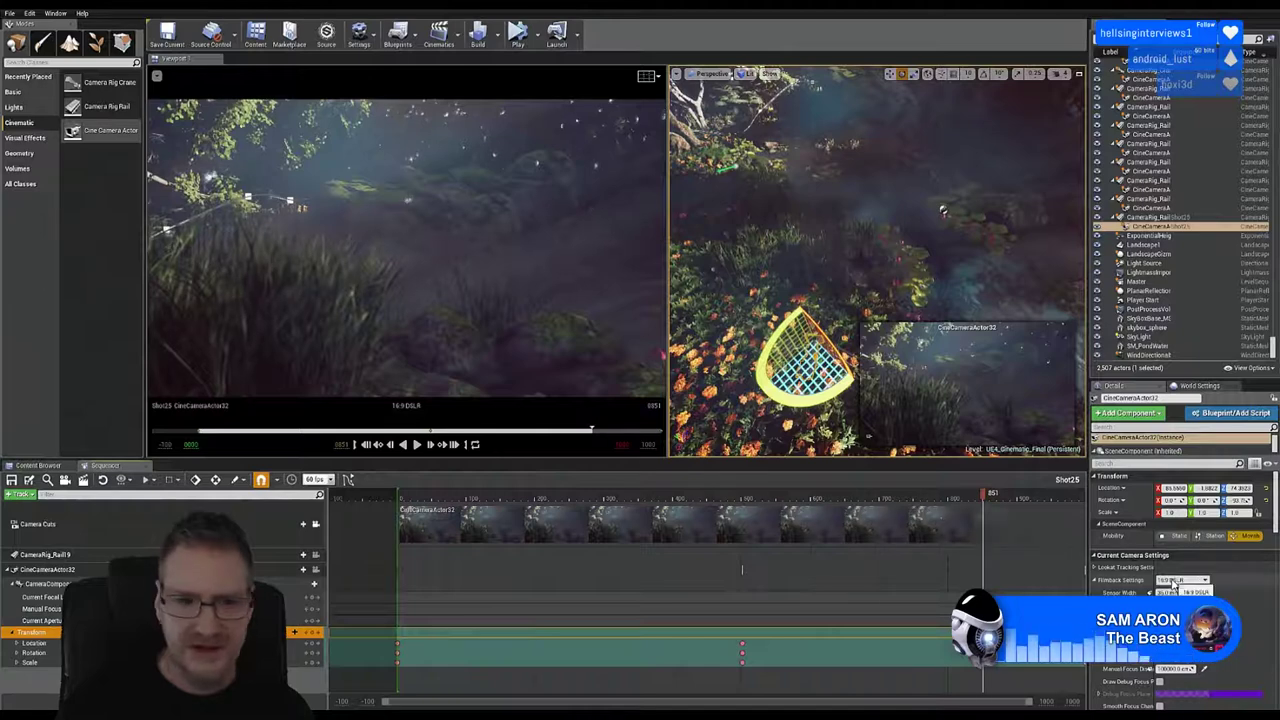
{"action": "left_click", "coordinate": [14, 554]}
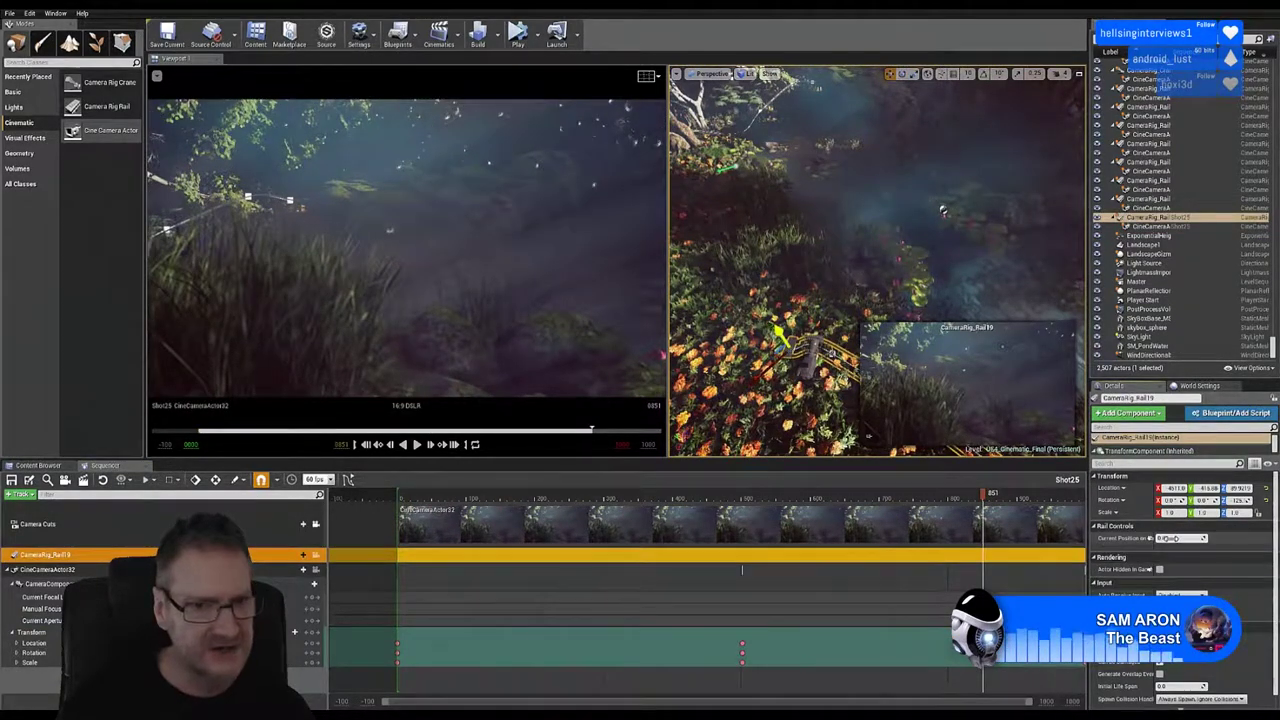
{"action": "left_click_drag", "start_coordinate": [1173, 539], "coordinate": [1265, 538]}
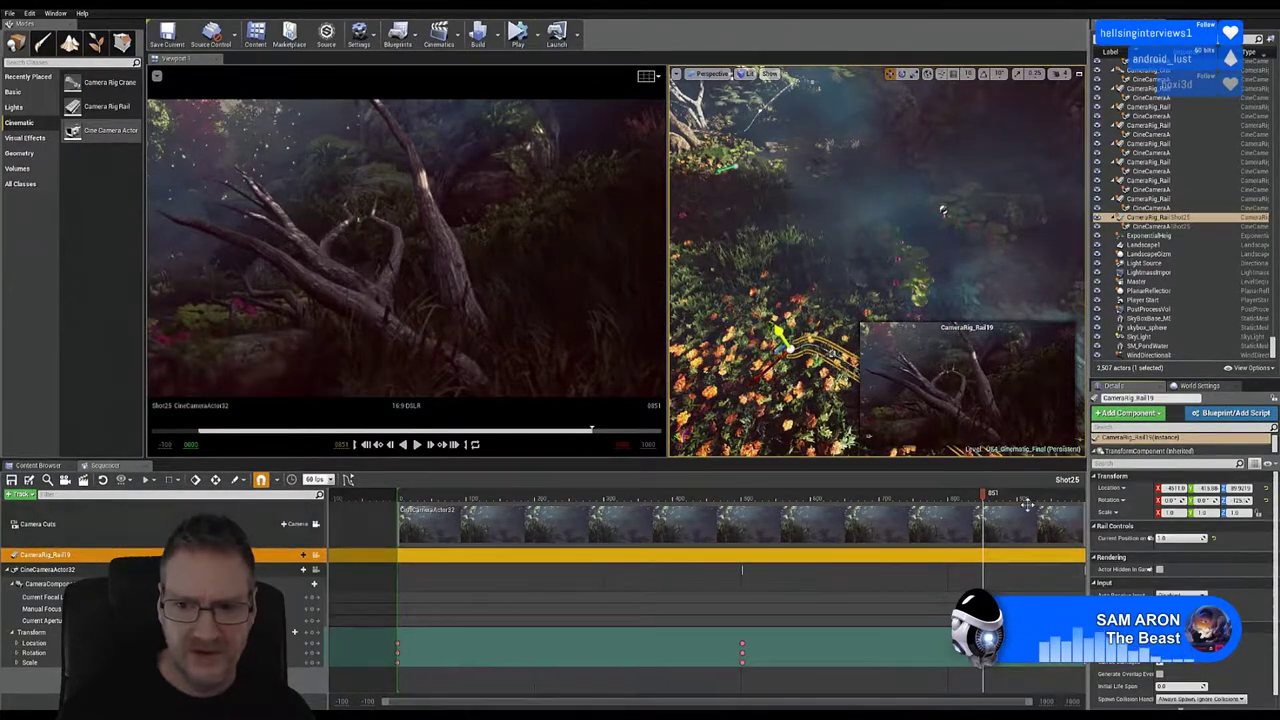
{"action": "left_click_drag", "start_coordinate": [1057, 498], "coordinate": [1082, 498]}
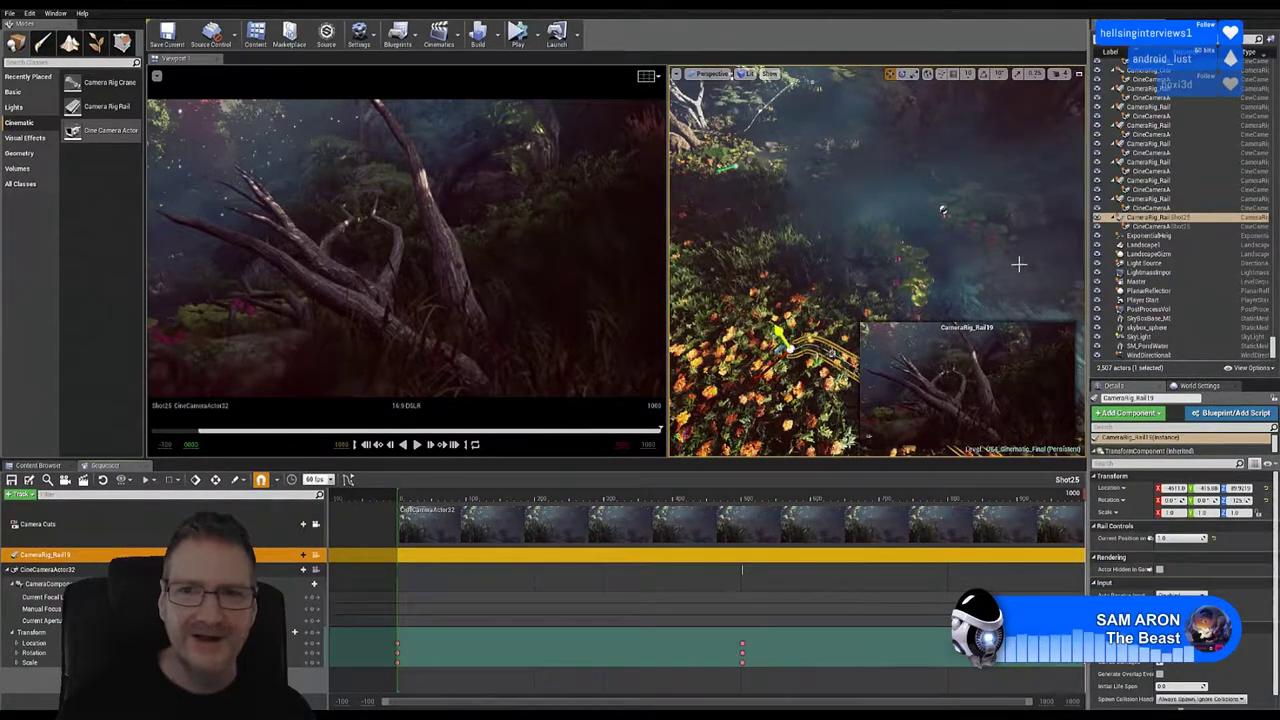
Step: Try to rotate the cine camera at the far end of the rail away from the dead tree toward the pond
{"action": "right_click_drag", "start_coordinate": [814, 211], "coordinate": [1060, 151]}
{"action": "right_click_drag", "start_coordinate": [876, 262], "coordinate": [1010, 240]}
{"action": "right_click_drag", "start_coordinate": [755, 194], "coordinate": [740, 191]}
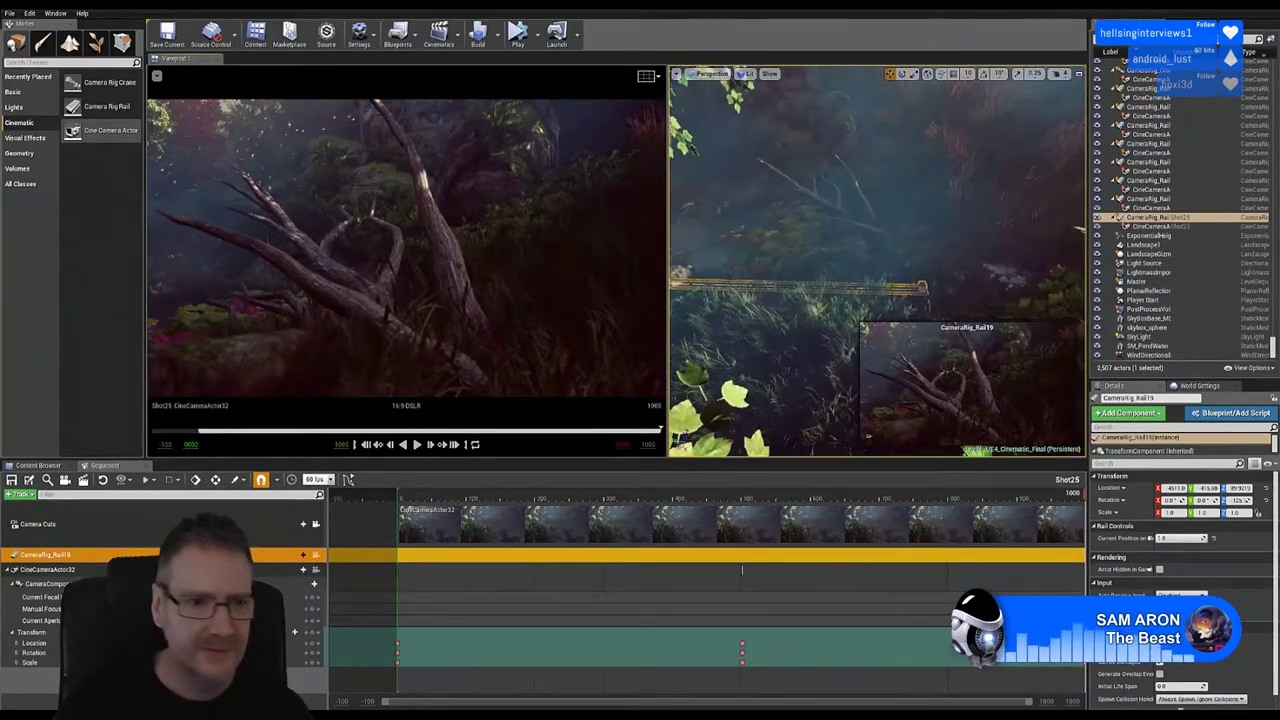
{"action": "left_click", "coordinate": [70, 569]}
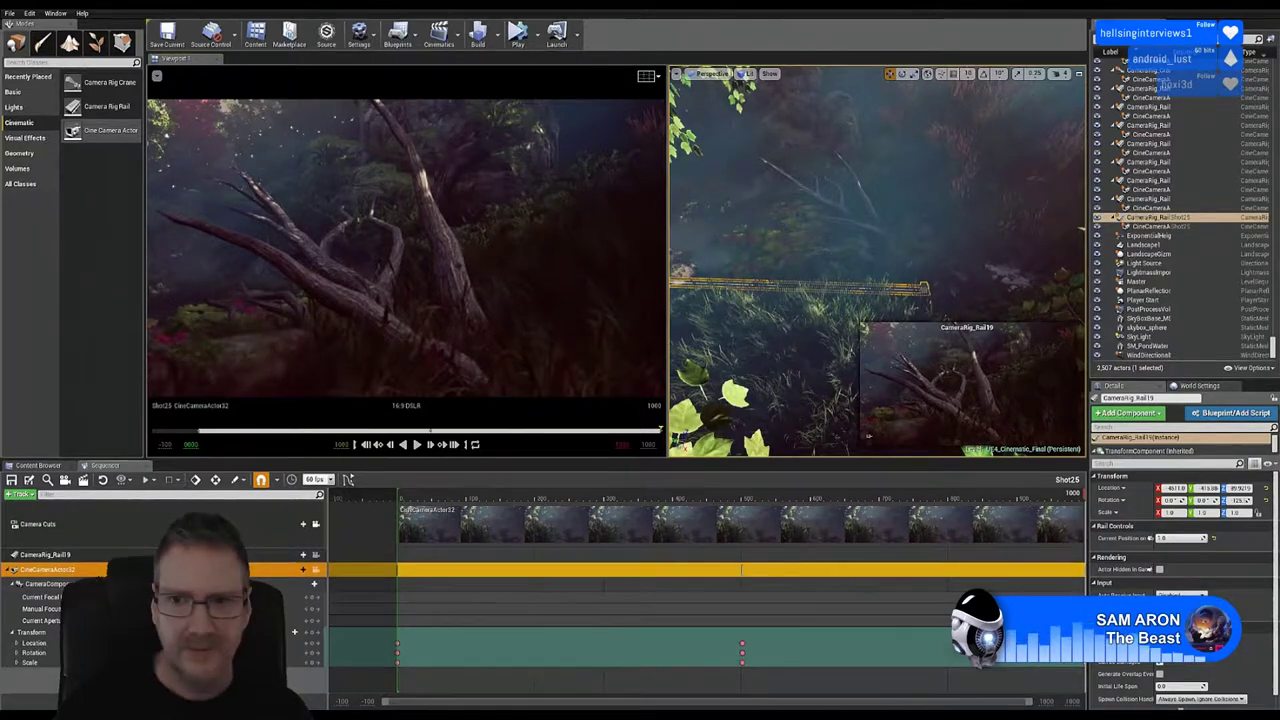
{"action": "left_click", "coordinate": [903, 74]}
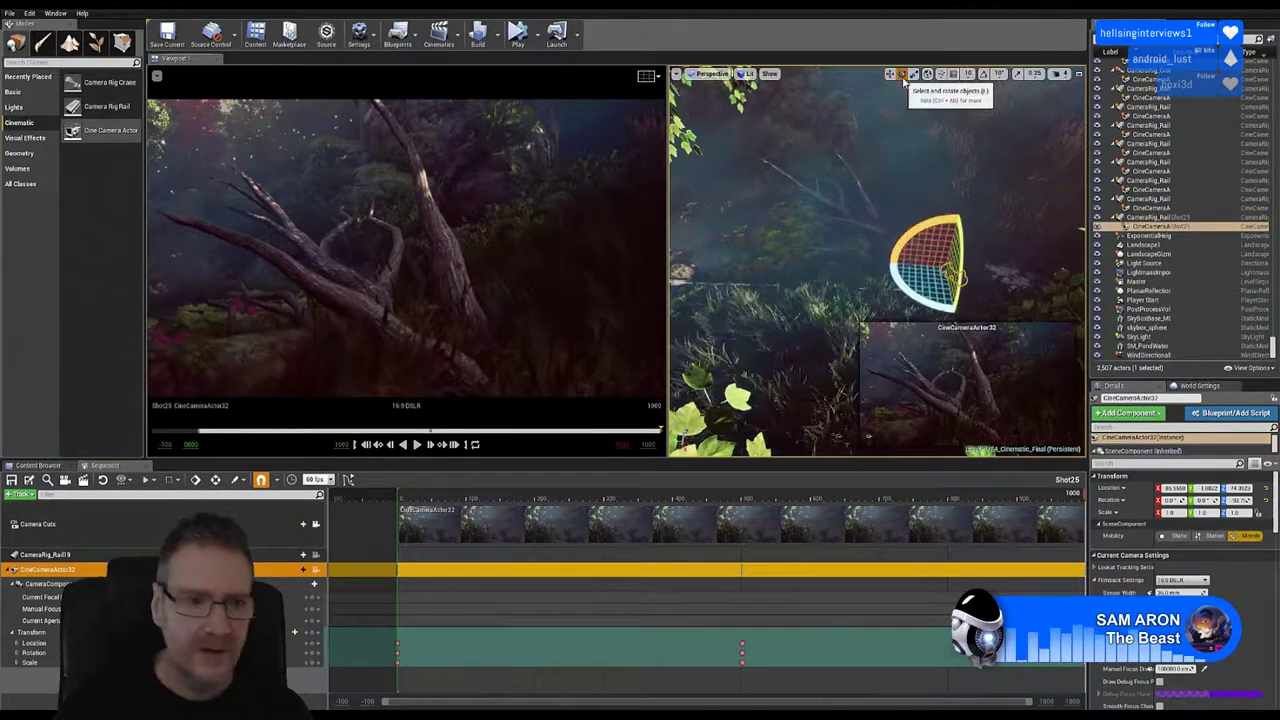
{"action": "left_click", "coordinate": [150, 632]}
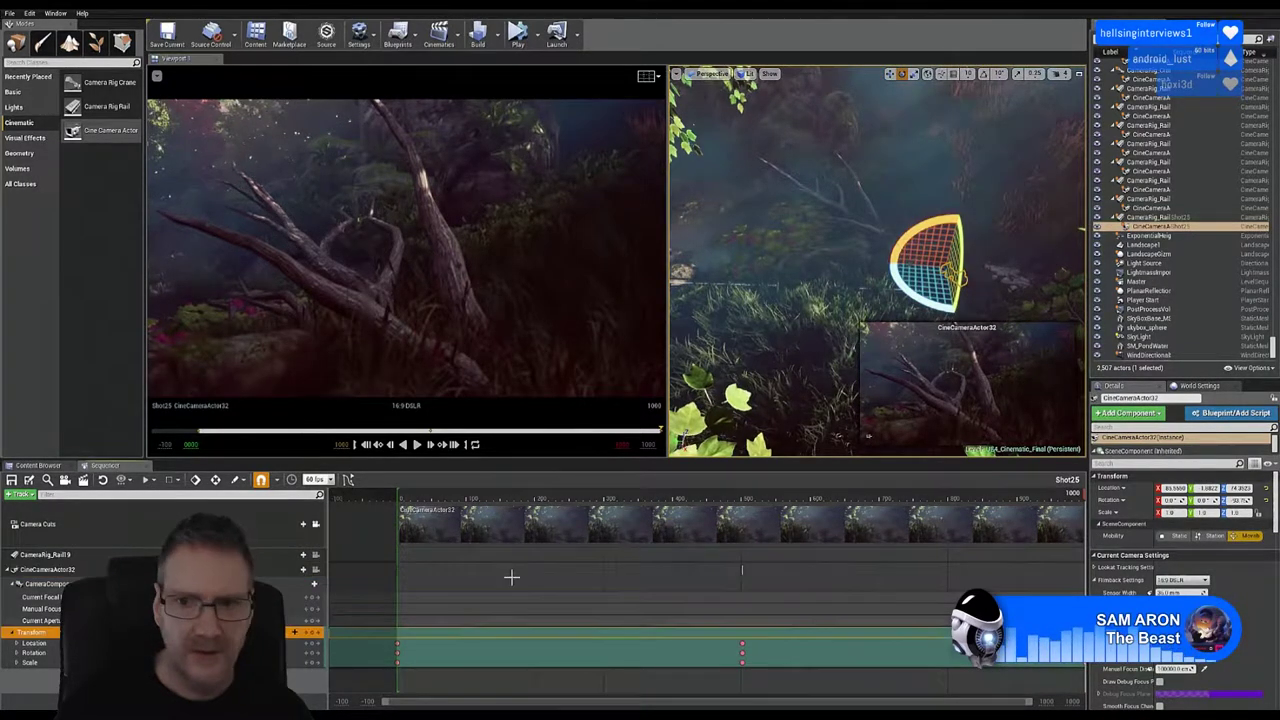
{"action": "left_click_drag", "start_coordinate": [911, 300], "coordinate": [957, 315]}
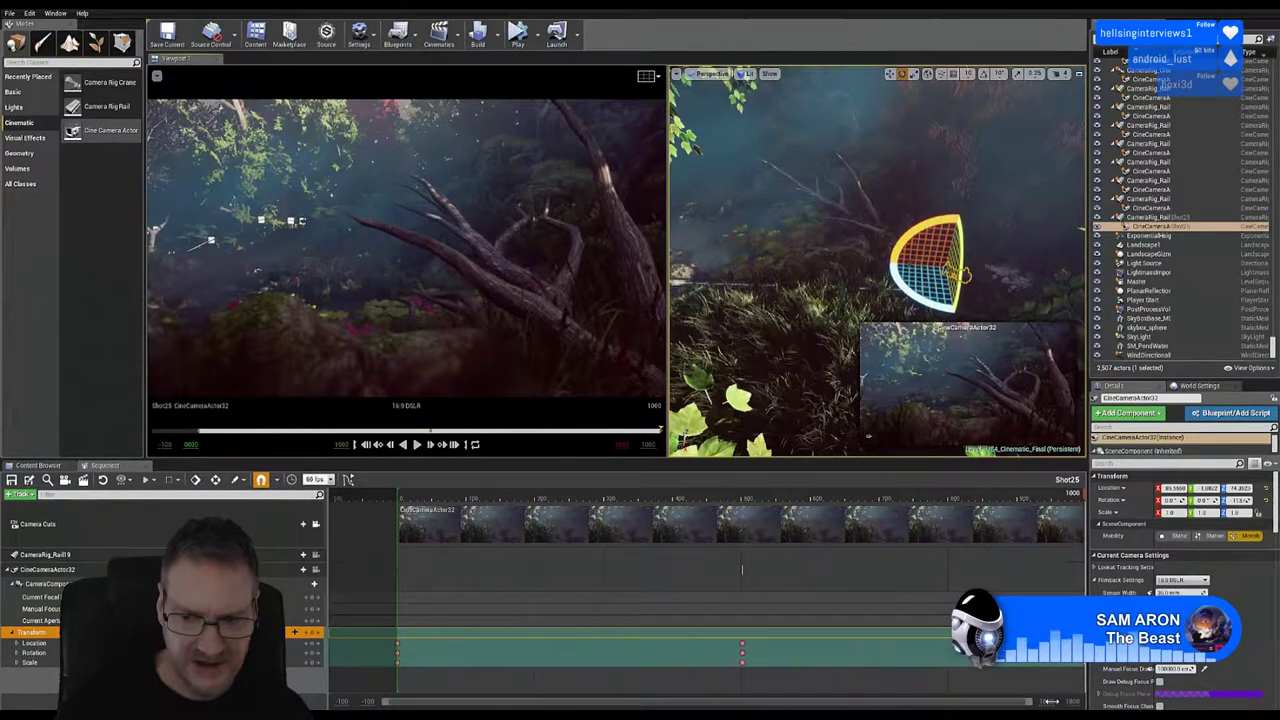
{"action": "left_click_drag", "start_coordinate": [1078, 664], "coordinate": [1087, 679]}
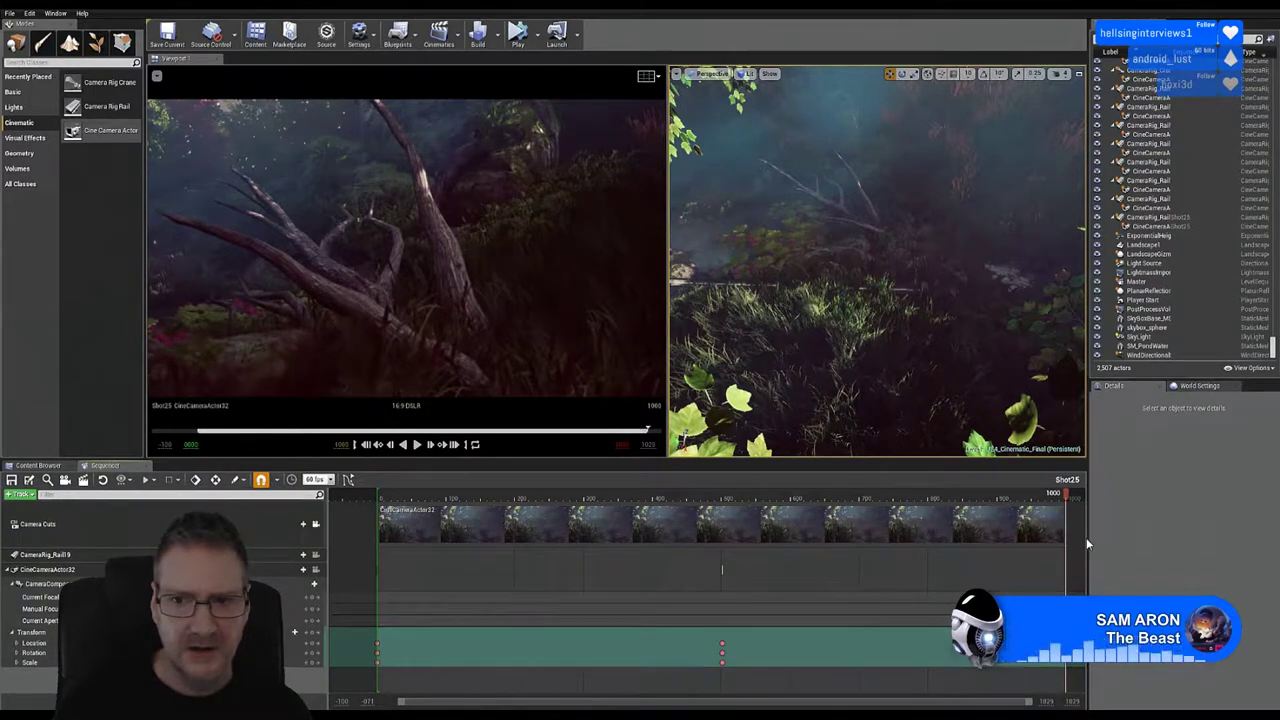
Step: Rotate the cine camera horizontally toward the pond and bright trees and key its transform at frame 1000
{"action": "left_click", "coordinate": [48, 635]}
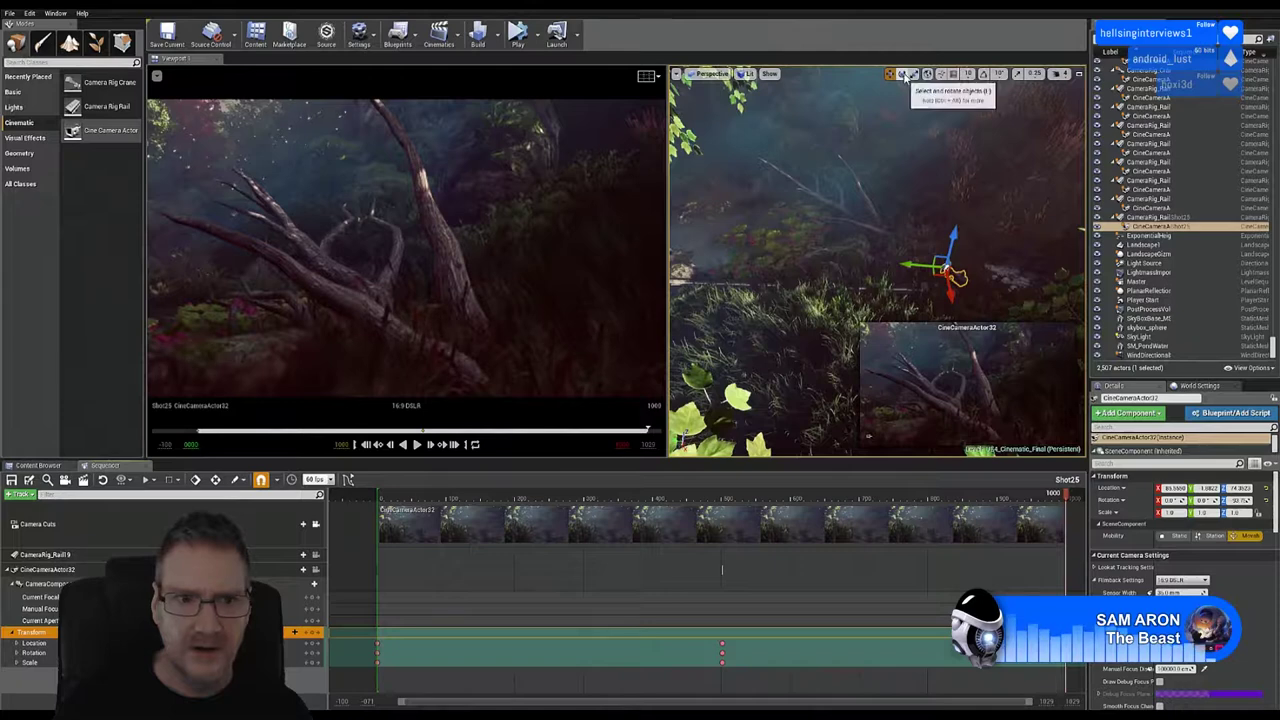
{"action": "left_click", "coordinate": [902, 74]}
{"action": "left_click_drag", "start_coordinate": [913, 293], "coordinate": [956, 312]}
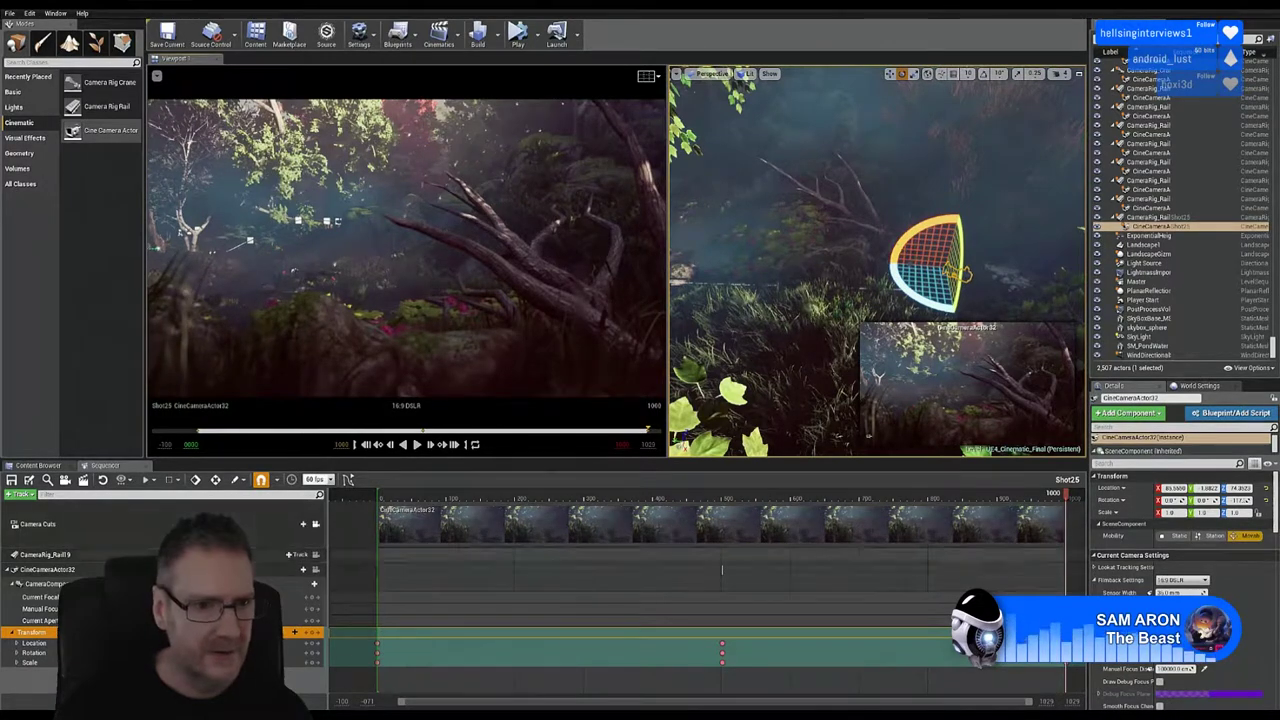
Step: Set the camera rail's current position back to 0.0 and return the playhead to frame 0
{"action": "left_click", "coordinate": [1016, 555]}
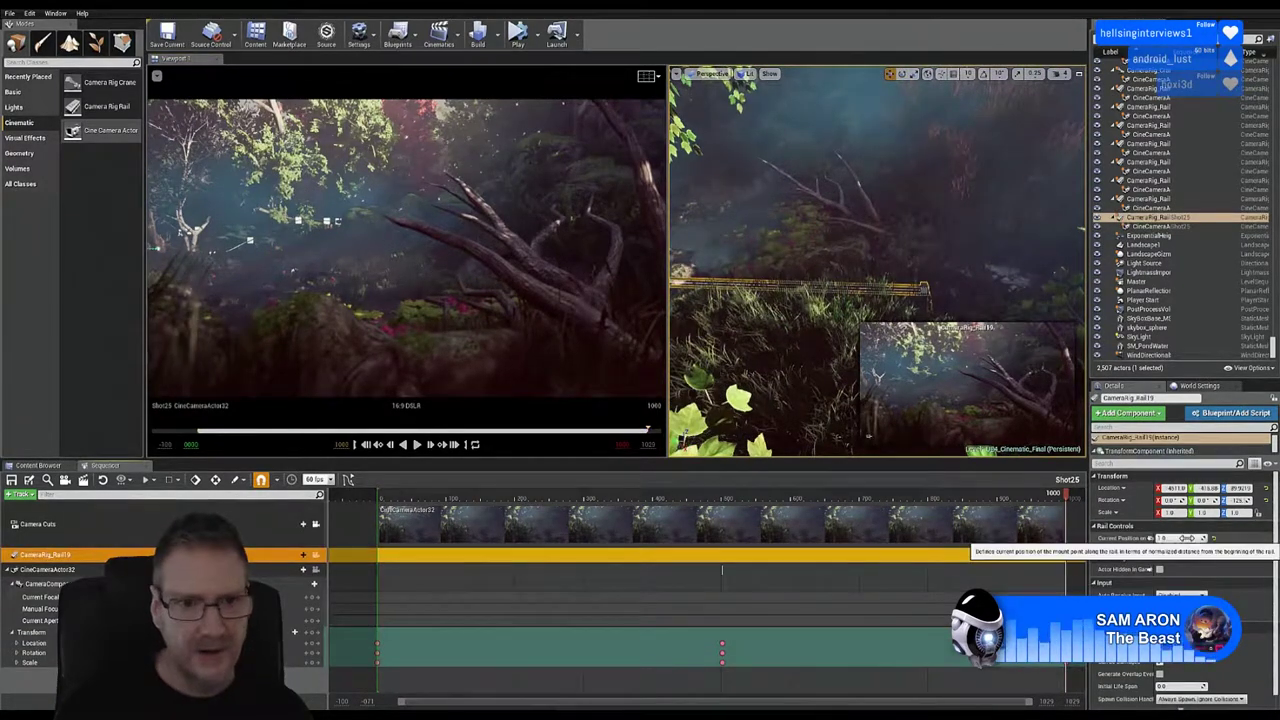
{"action": "left_click_drag", "start_coordinate": [1181, 543], "coordinate": [1060, 543]}
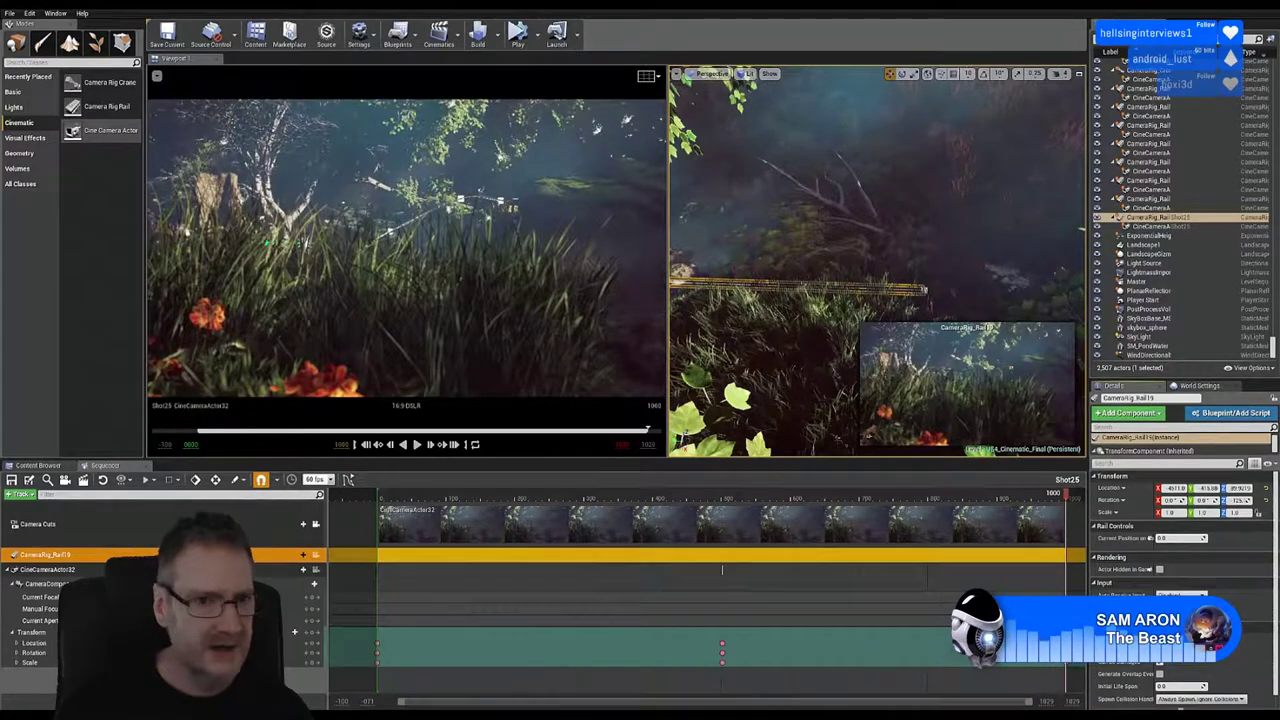
{"action": "left_click_drag", "start_coordinate": [1181, 538], "coordinate": [1160, 538]}
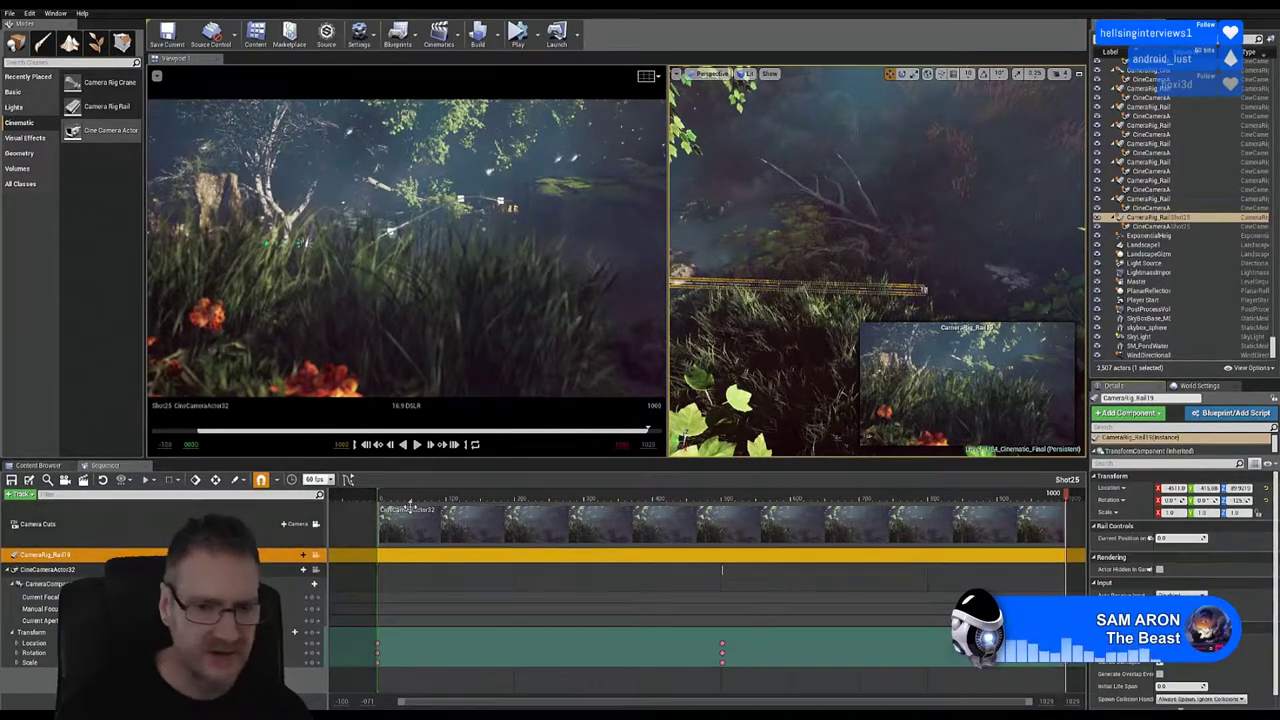
{"action": "left_click", "coordinate": [390, 495]}
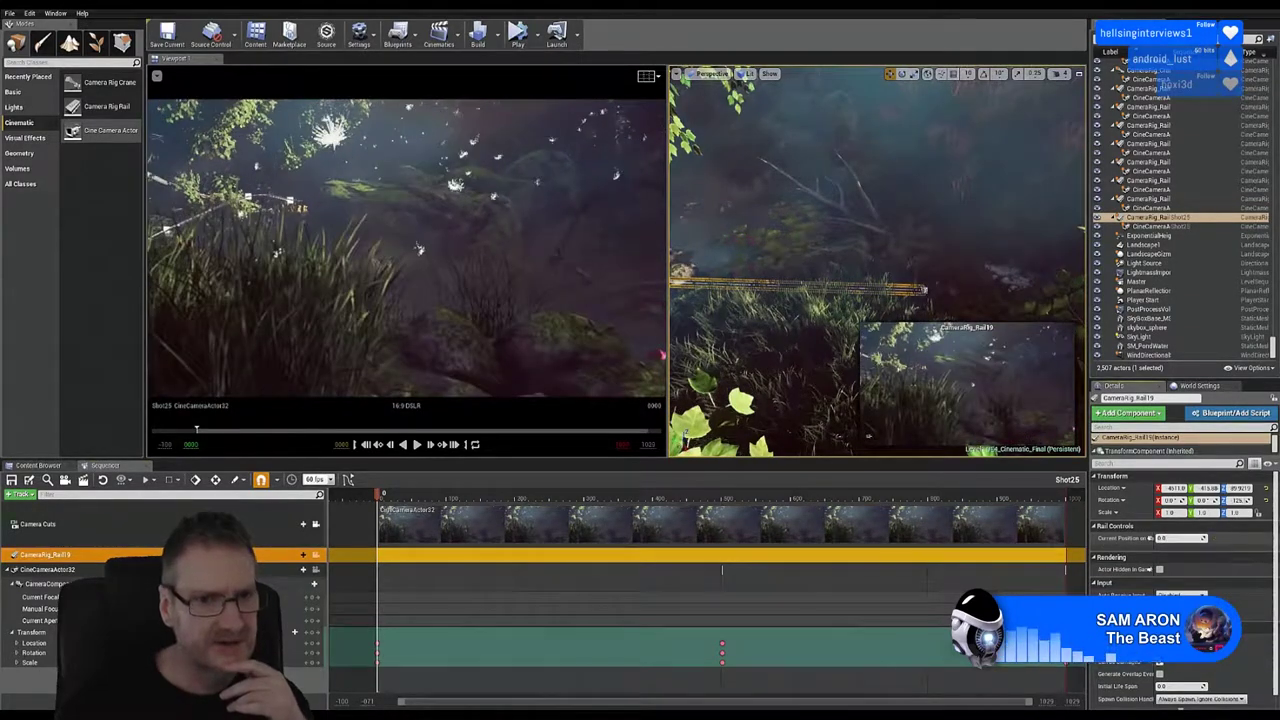
Step: Set the camera rail's current position to 1.0 and try to turn the cine camera from the dead tree toward the pond
{"action": "left_click_drag", "start_coordinate": [1160, 538], "coordinate": [1220, 538]}
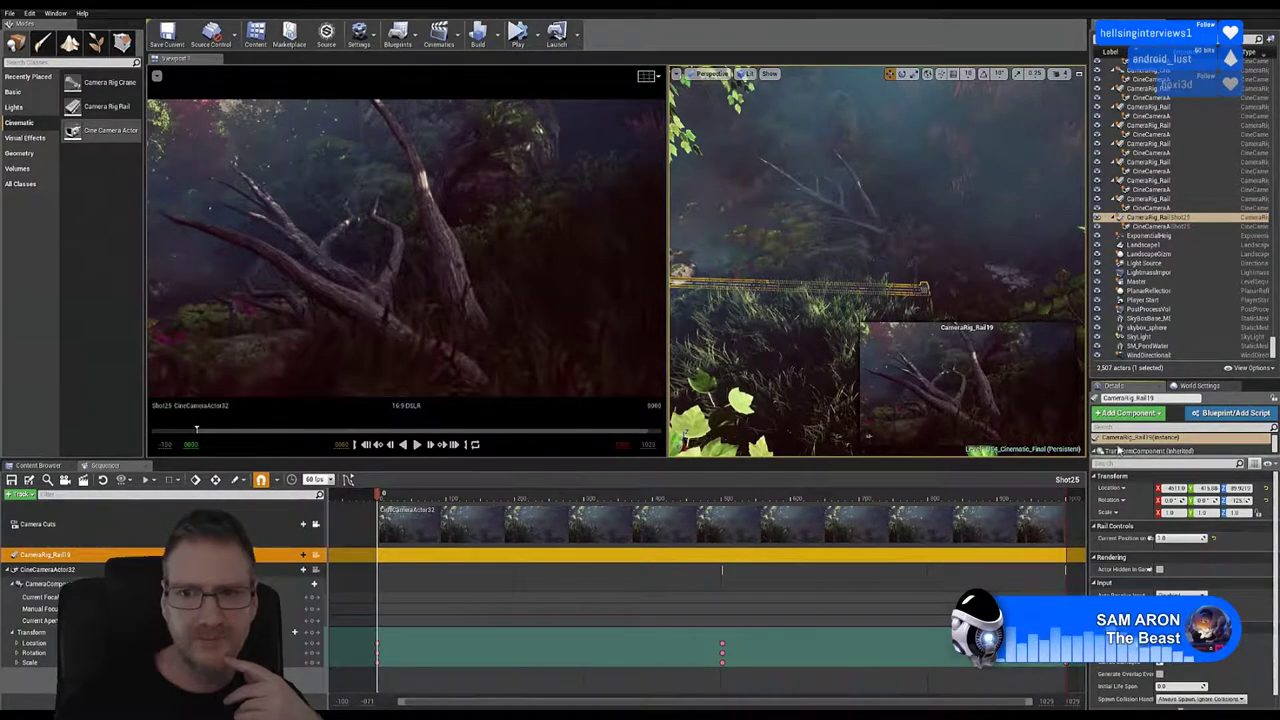
{"action": "left_click", "coordinate": [902, 75]}
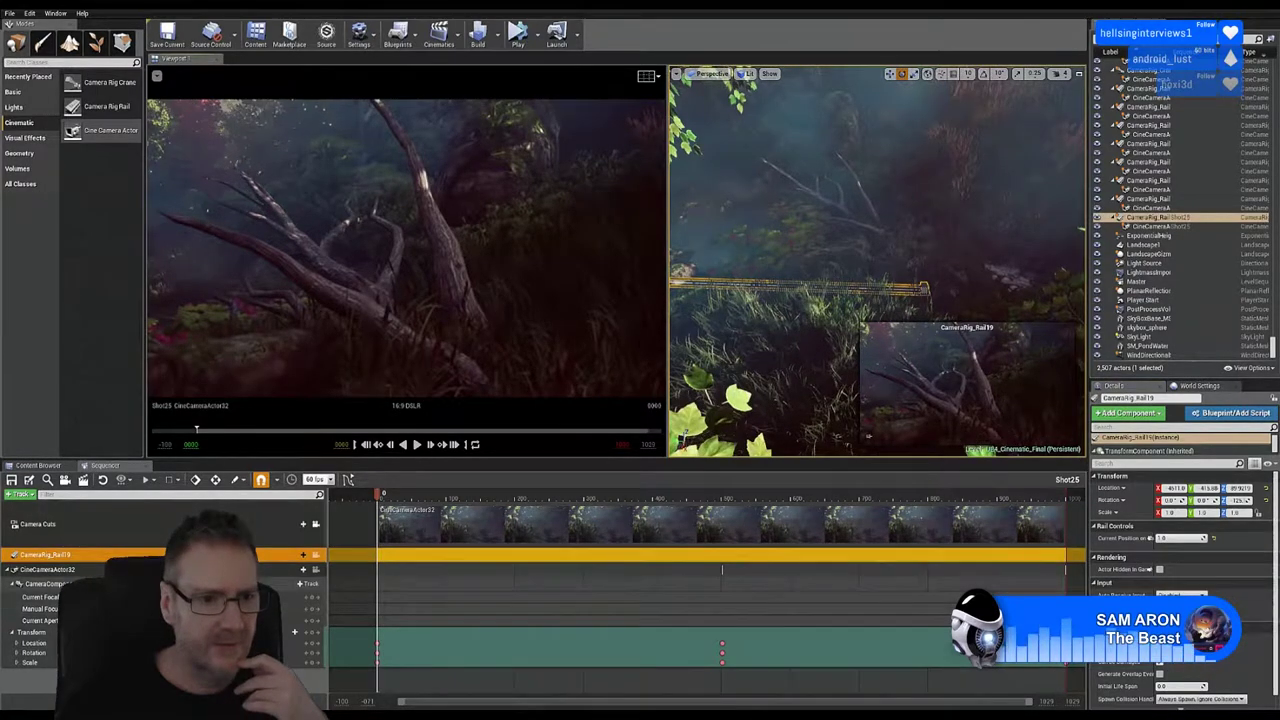
{"action": "left_click", "coordinate": [260, 583]}
{"action": "left_click_drag", "start_coordinate": [913, 300], "coordinate": [972, 313]}
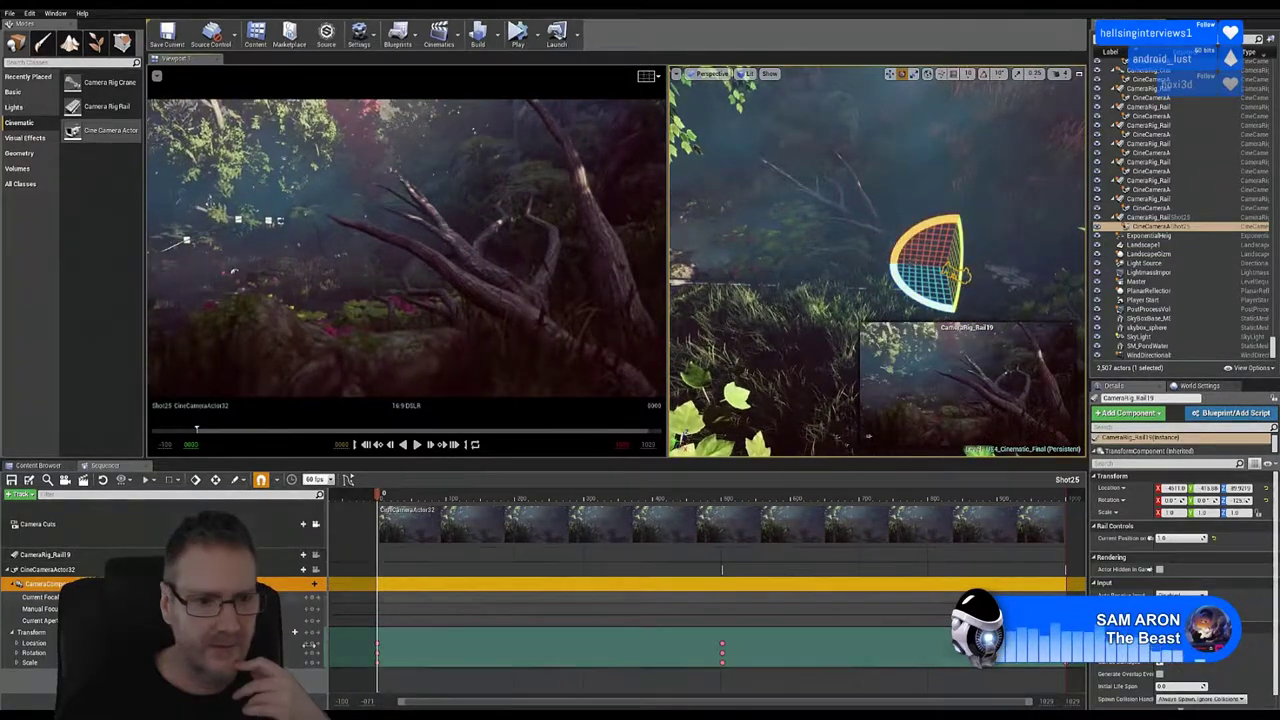
{"action": "left_click", "coordinate": [37, 636]}
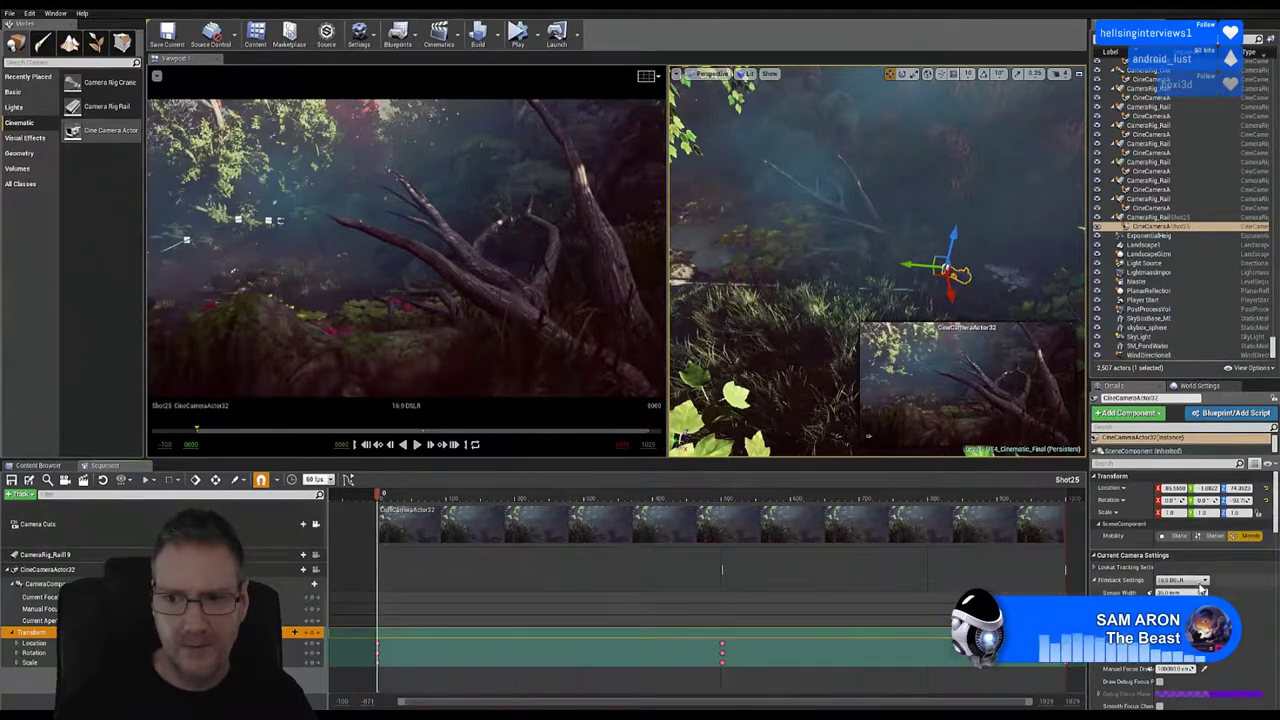
Step: Set the camera rail's current position back to 0.0 and check the opening frames, ending with the playhead on frame 0
{"action": "left_click", "coordinate": [60, 556]}
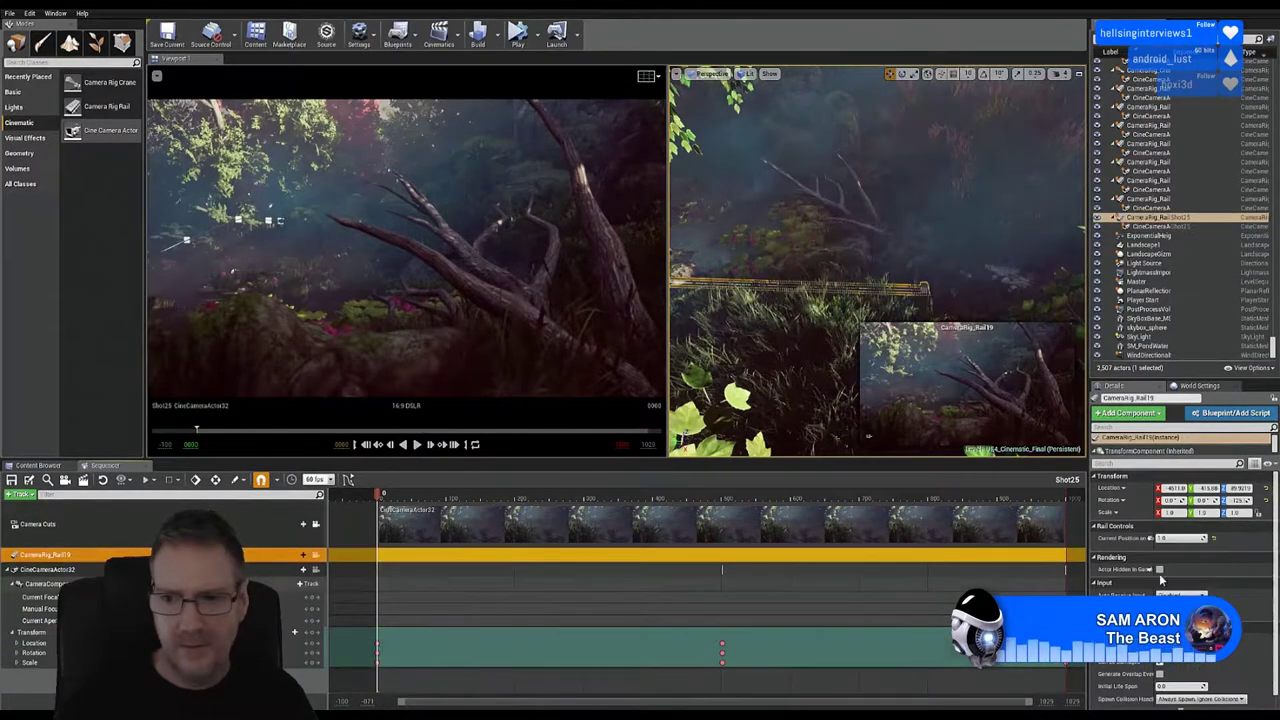
{"action": "left_click_drag", "start_coordinate": [1183, 543], "coordinate": [1157, 538]}
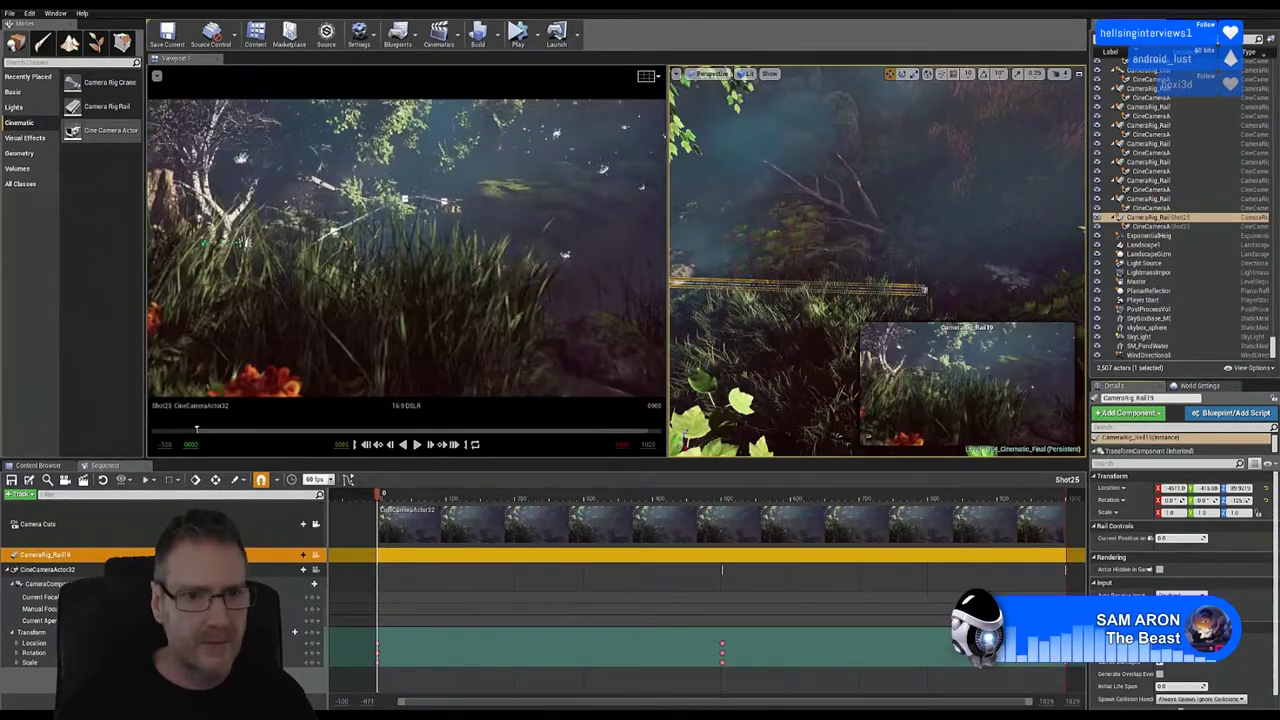
{"action": "left_click", "coordinate": [385, 497]}
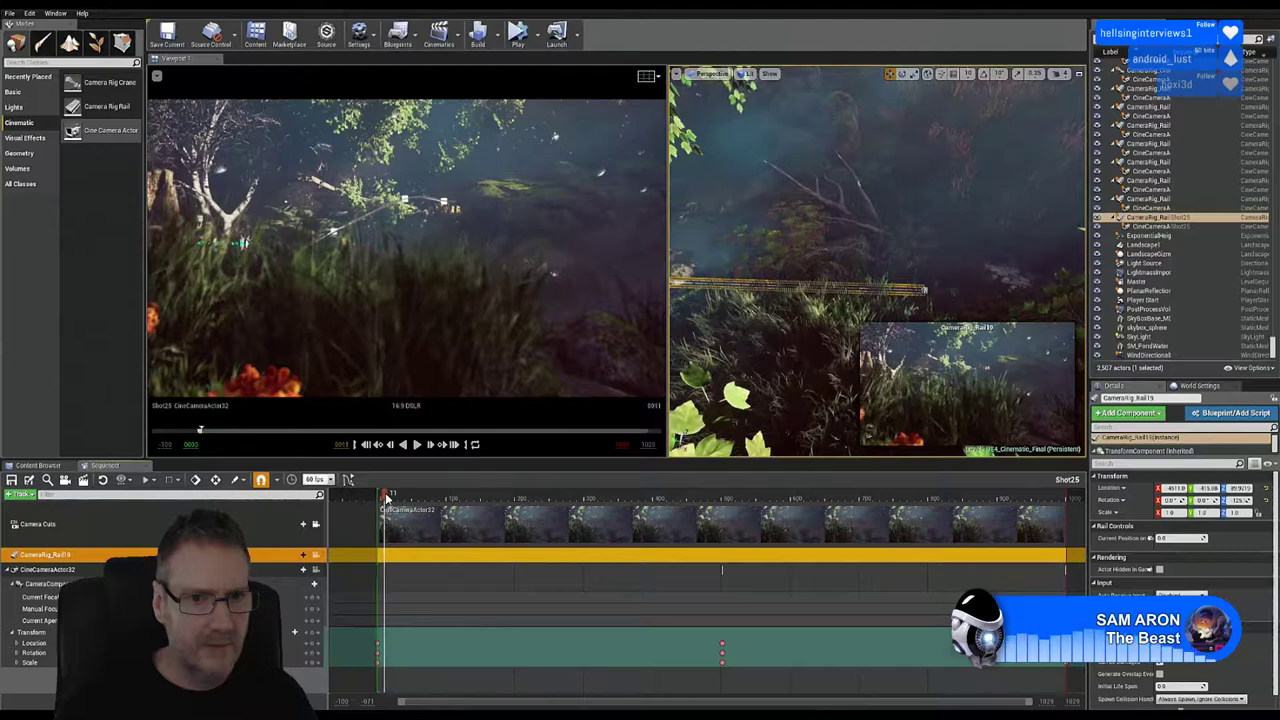
{"action": "left_click", "coordinate": [376, 499]}
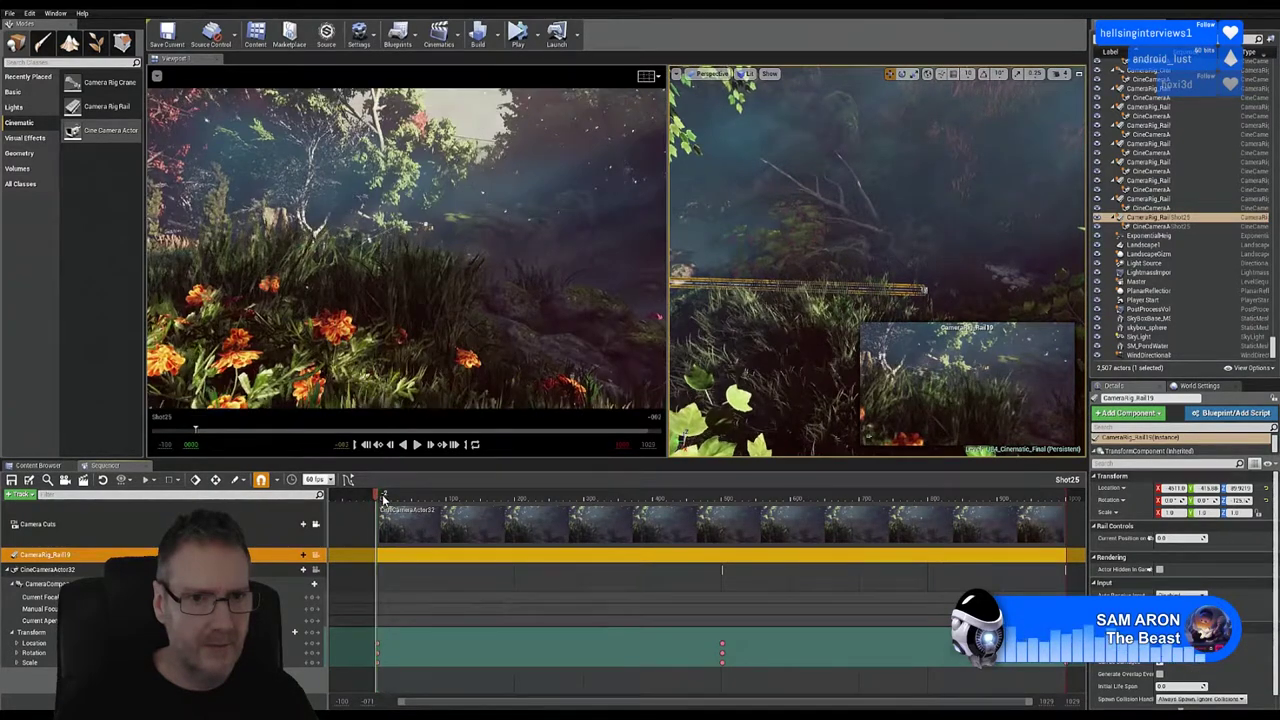
{"action": "left_click_drag", "start_coordinate": [385, 498], "coordinate": [389, 497]}
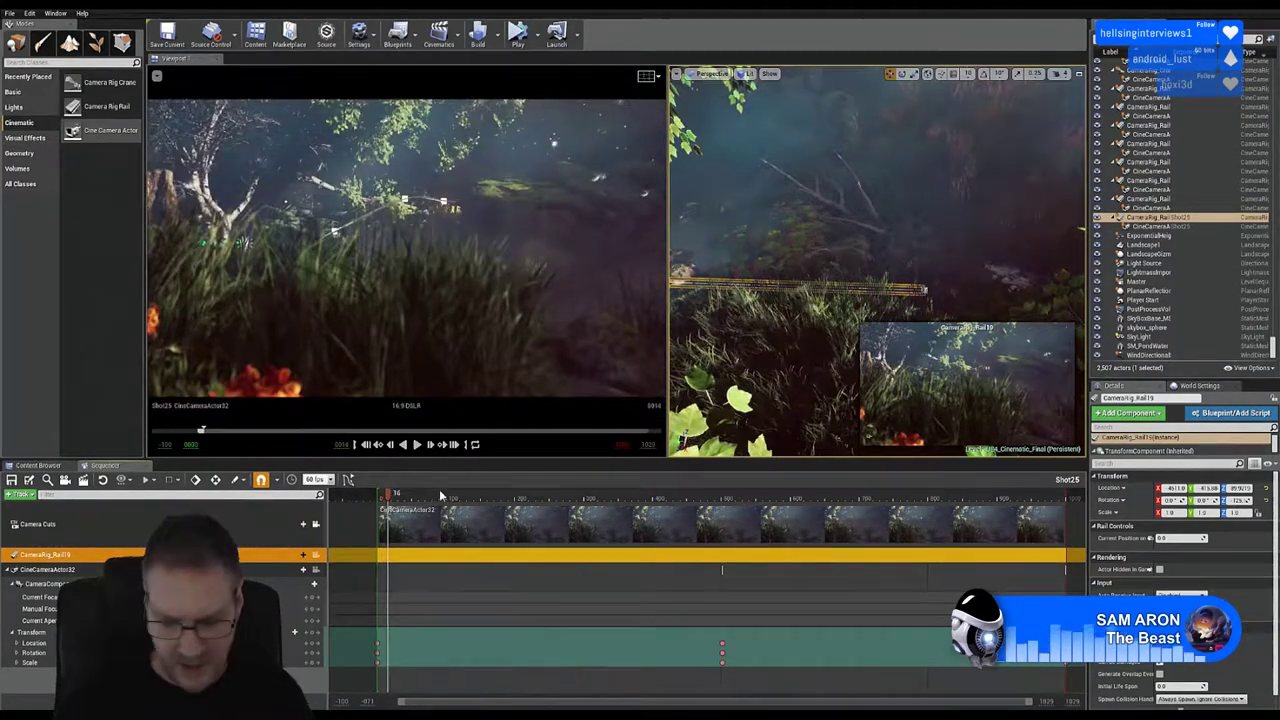
{"action": "key", "text": "Left"}
{"action": "key", "text": "Left"}
{"action": "key", "text": "Left"}
{"action": "key", "text": "Left"}
{"action": "key", "text": "Left"}
{"action": "key", "text": "Left"}
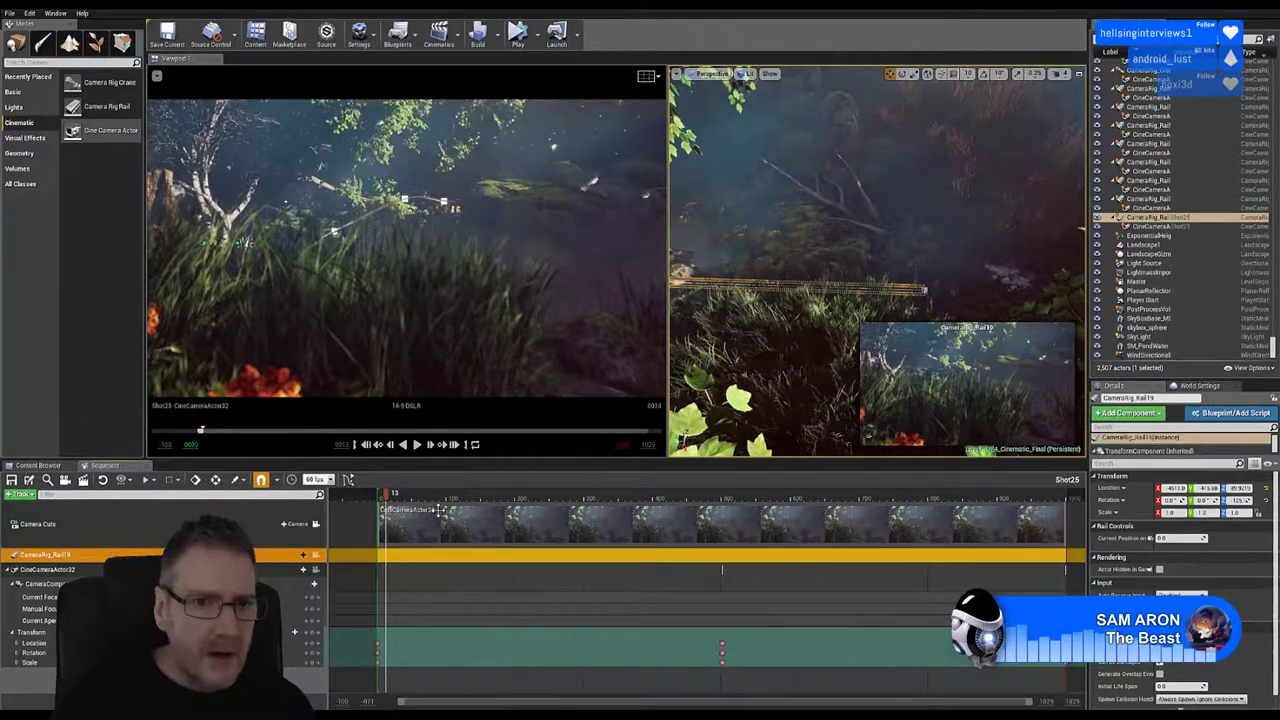
{"action": "key", "text": "Left"}
{"action": "key", "text": "Left"}
{"action": "key", "text": "Left"}
{"action": "key", "text": "Left"}
{"action": "key", "text": "Left"}
{"action": "key", "text": "Left"}
{"action": "key", "text": "Left"}
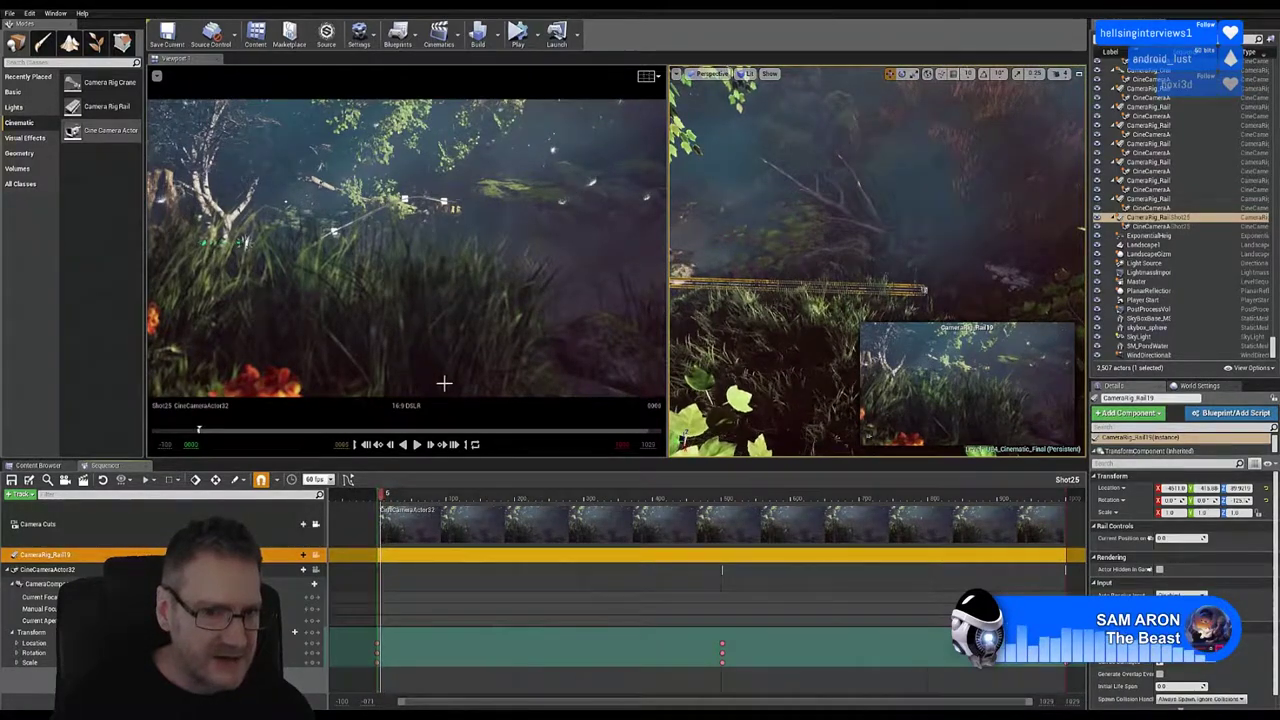
{"action": "key", "text": "Right"}
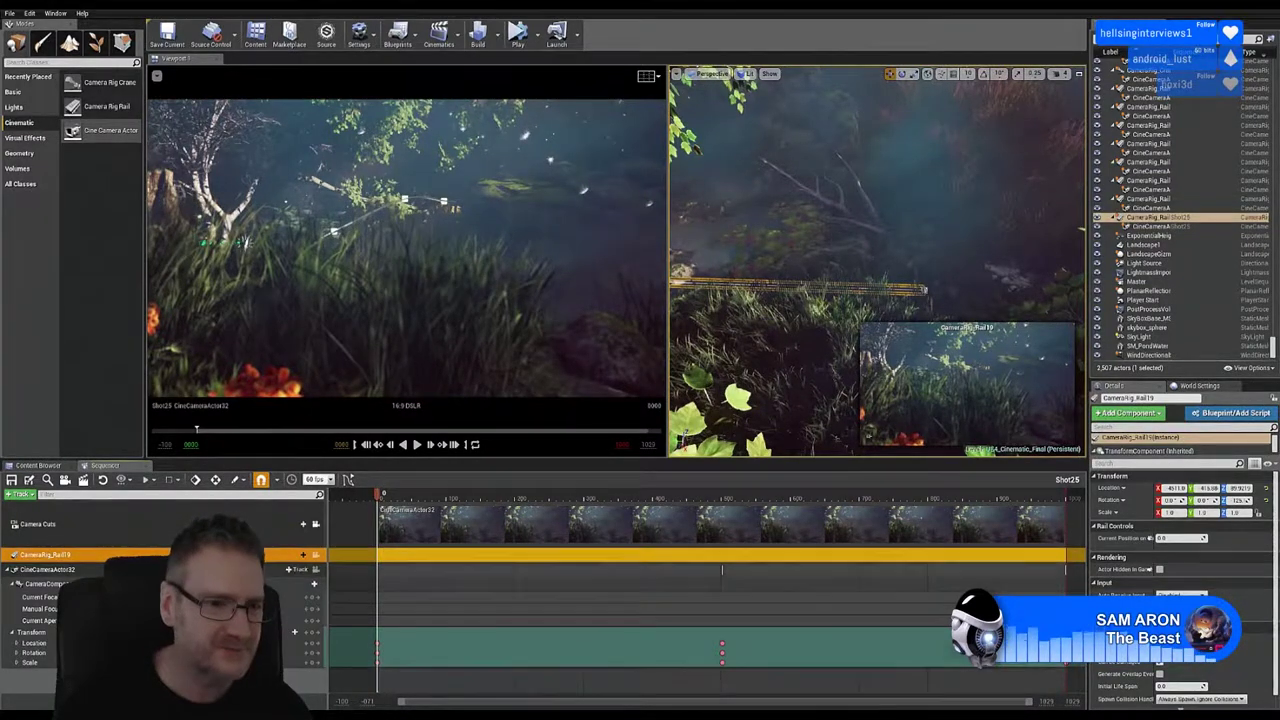
Step: Try to rotate the cine camera horizontally at the start of the rail, away from the white tree toward the mossy rocks
{"action": "left_click", "coordinate": [62, 571]}
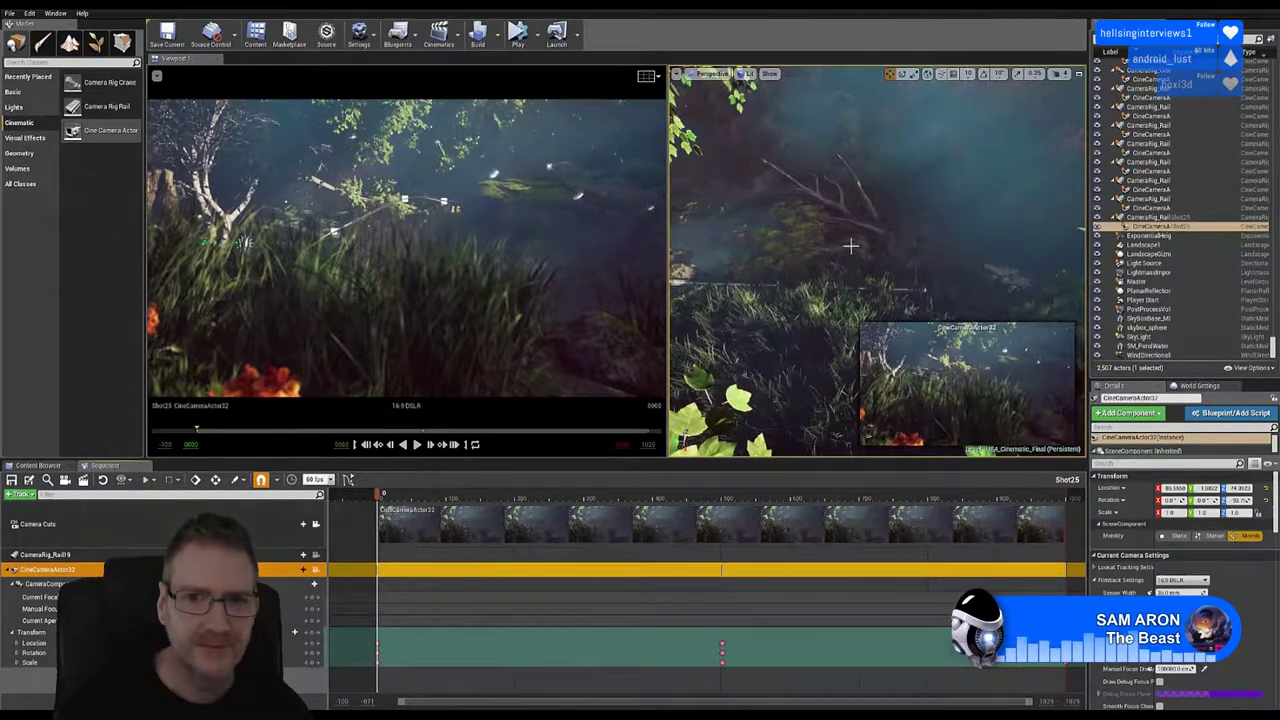
{"action": "right_click_drag", "start_coordinate": [876, 260], "coordinate": [816, 236]}
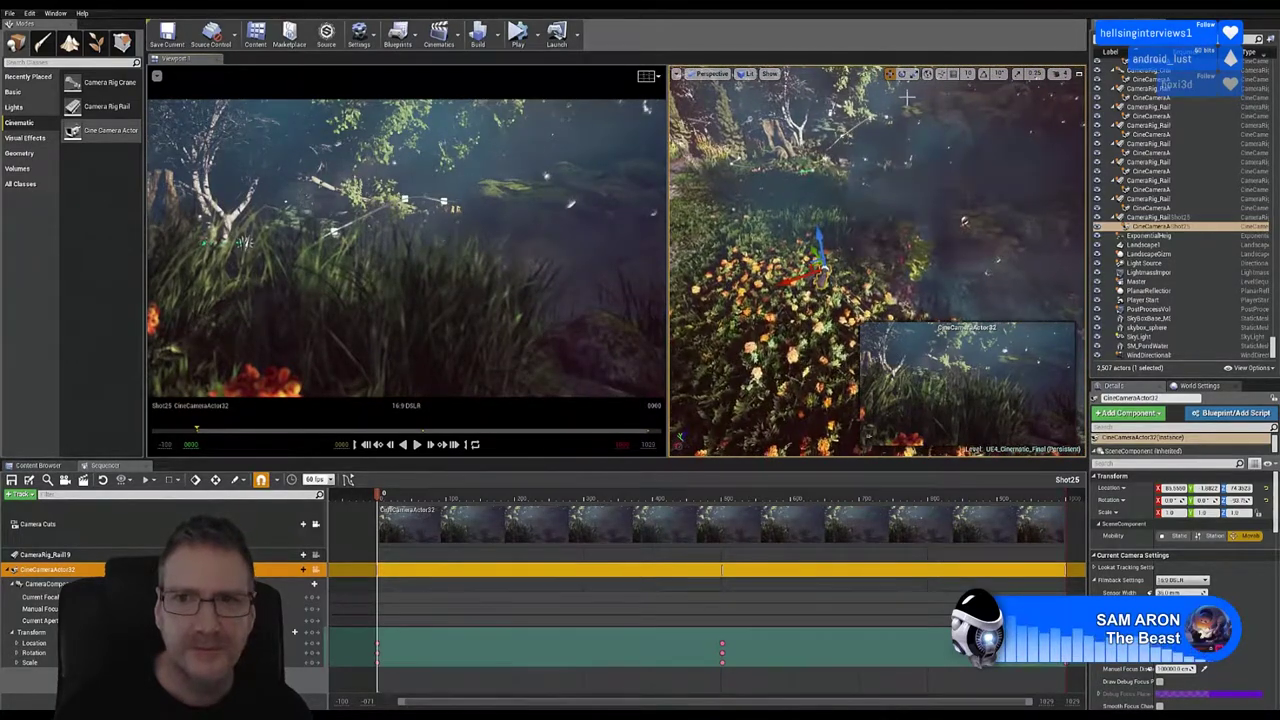
{"action": "left_click", "coordinate": [902, 74]}
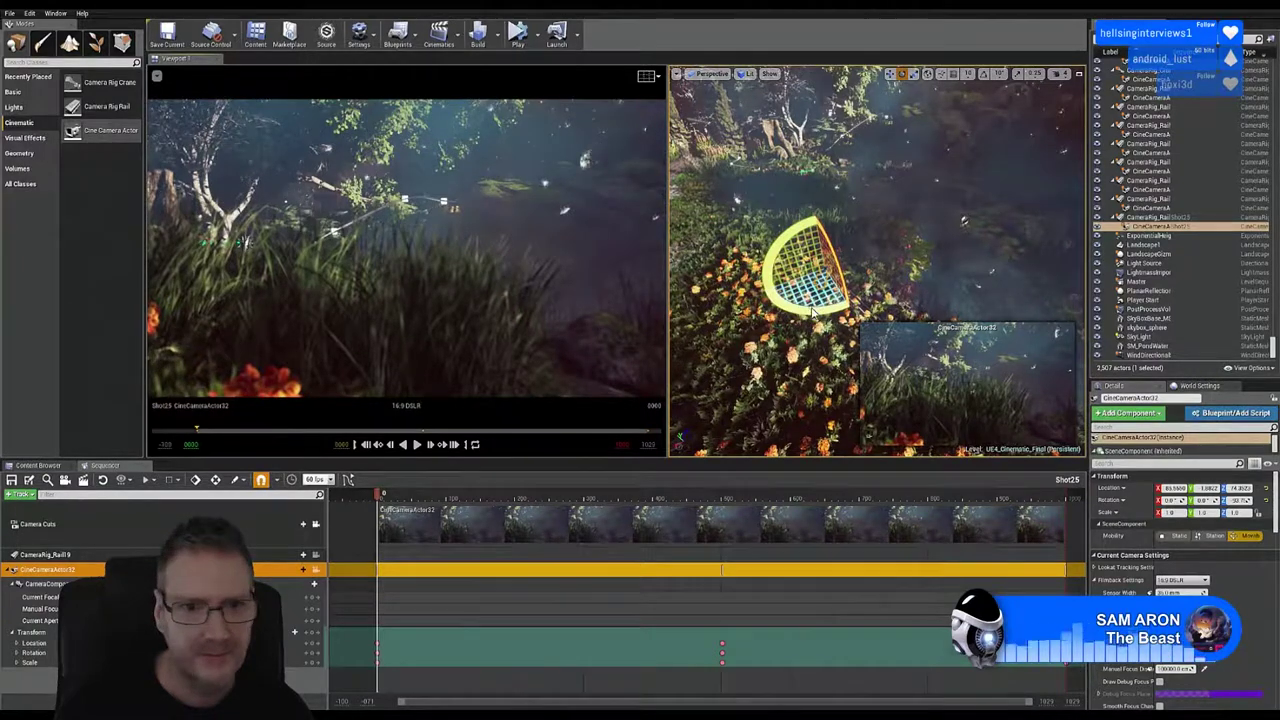
{"action": "left_click_drag", "start_coordinate": [812, 312], "coordinate": [745, 284]}
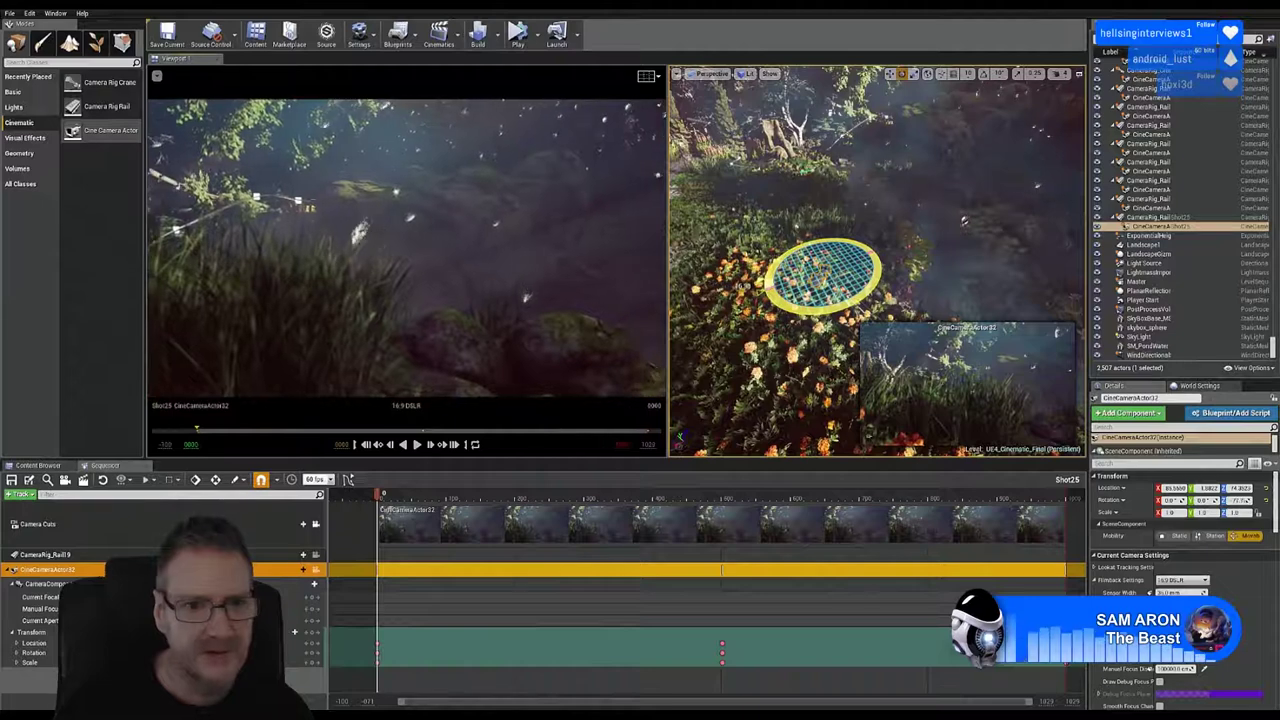
{"action": "mouse_move", "coordinate": [956, 312]}
{"action": "left_mouse_down"}
{"action": "mouse_move", "coordinate": [995, 303]}
{"action": "mouse_move", "coordinate": [934, 310]}
{"action": "left_mouse_up"}
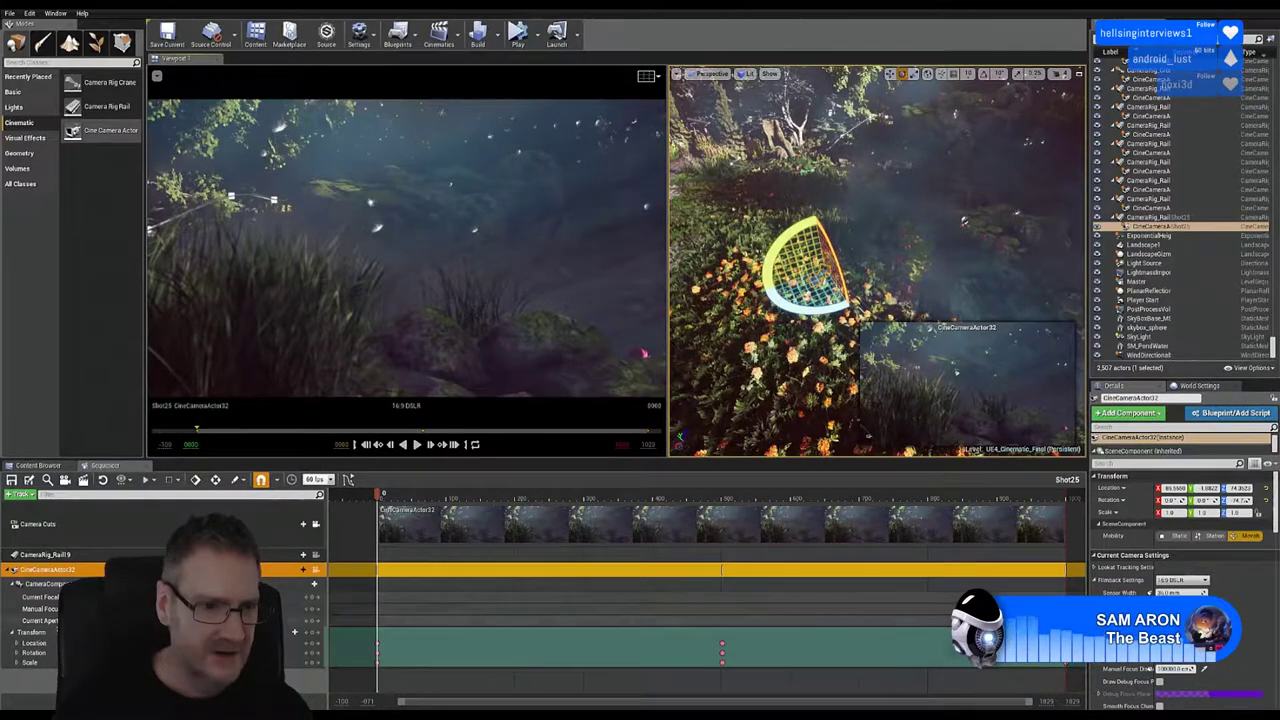
{"action": "left_click", "coordinate": [32, 634]}
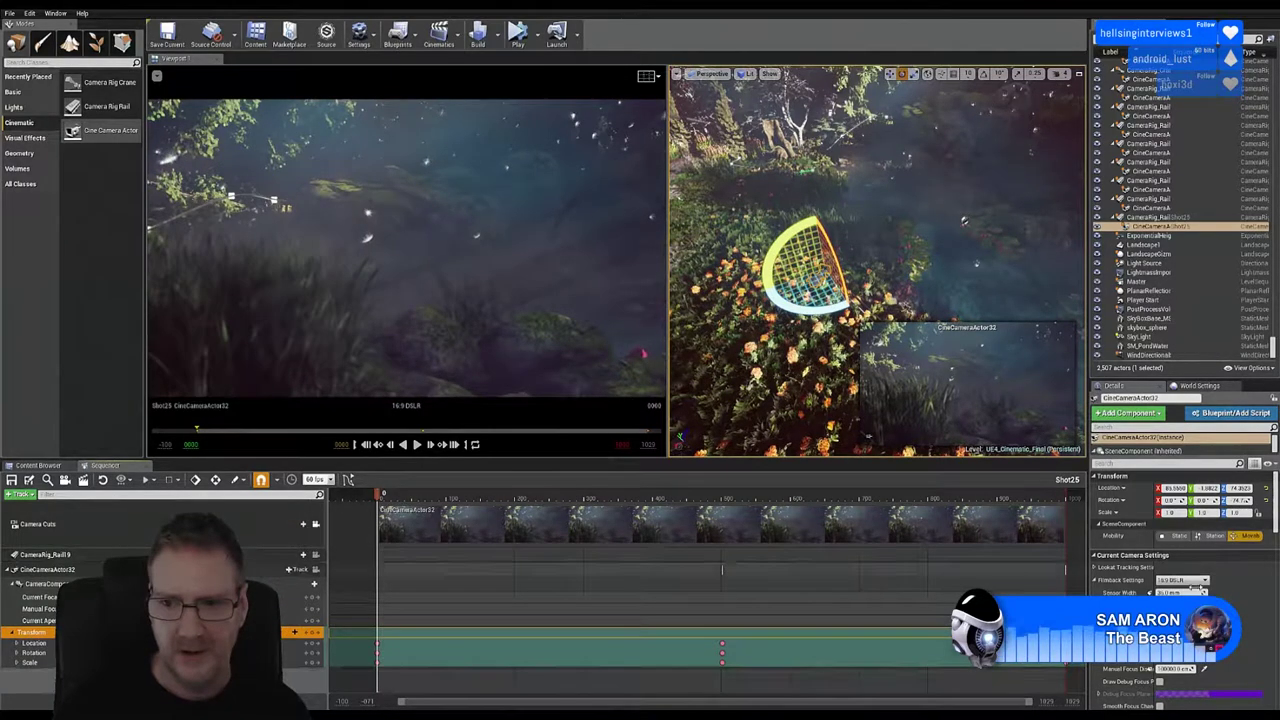
Step: Set the camera rail's current position to 1.0 and try to rotate the cine camera at the far end toward the bright trees
{"action": "left_click", "coordinate": [730, 555]}
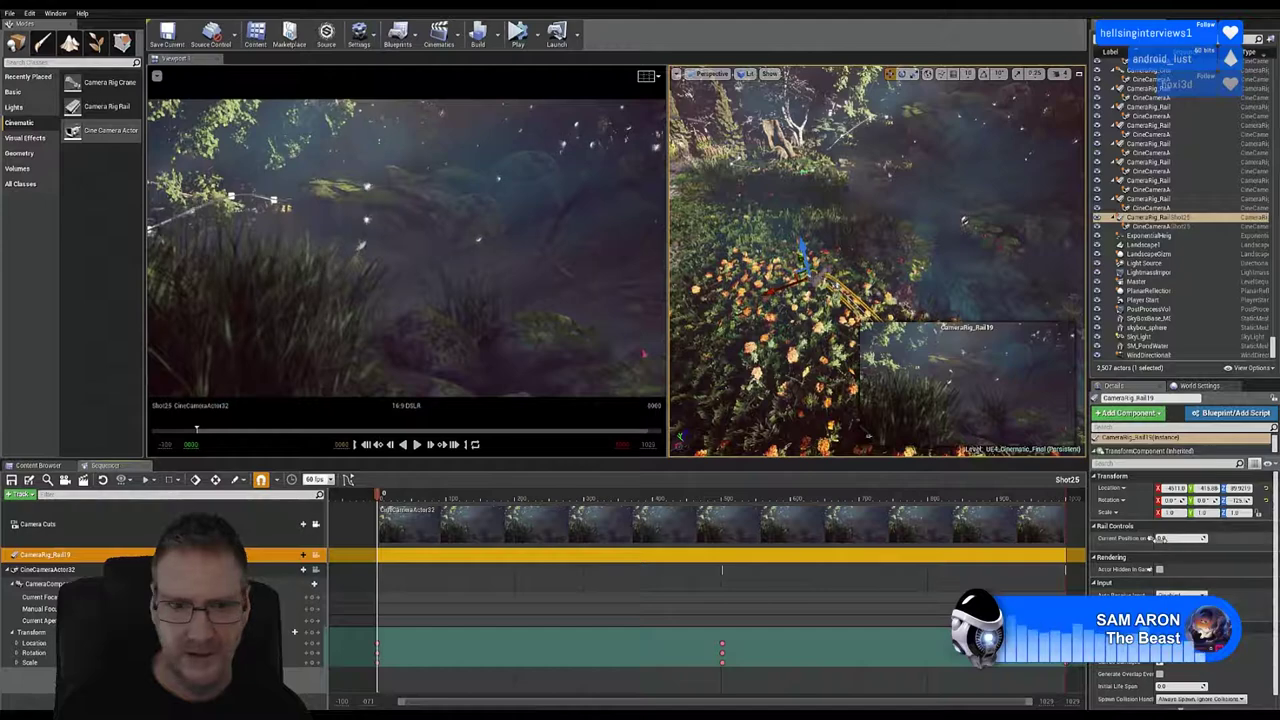
{"action": "left_click_drag", "start_coordinate": [1175, 538], "coordinate": [1275, 538]}
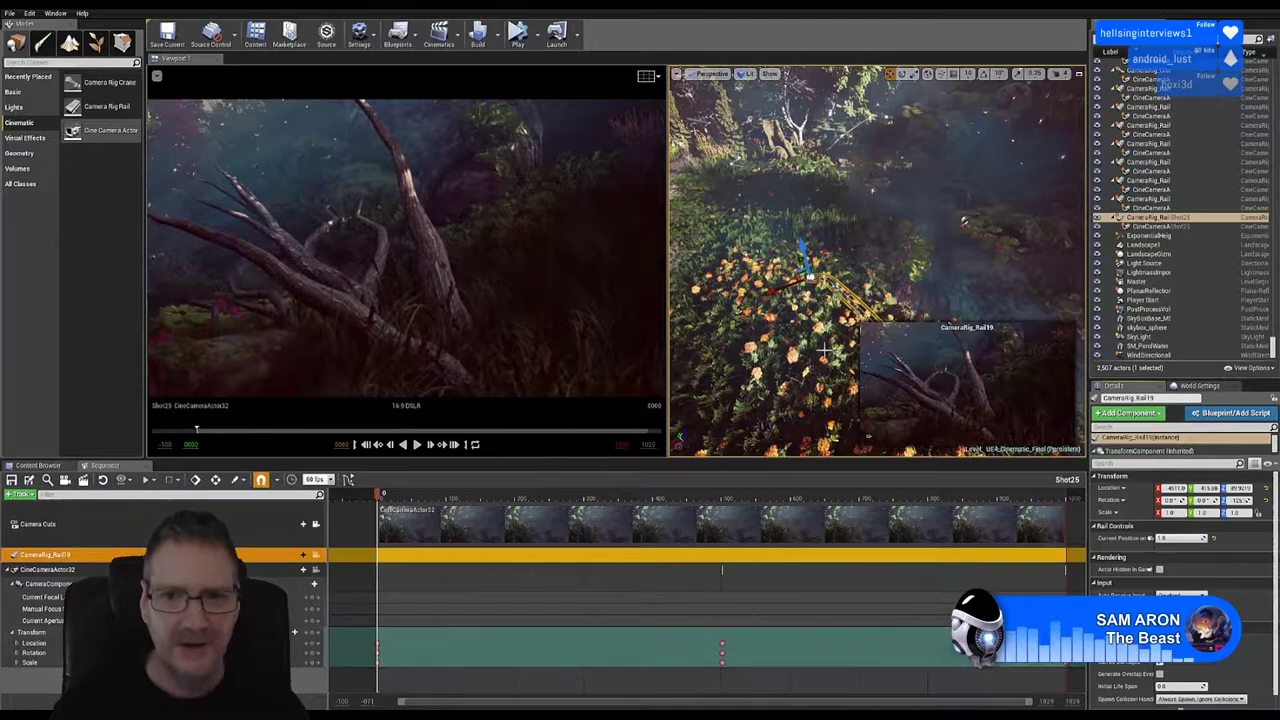
{"action": "right_click_drag", "start_coordinate": [887, 242], "coordinate": [990, 178]}
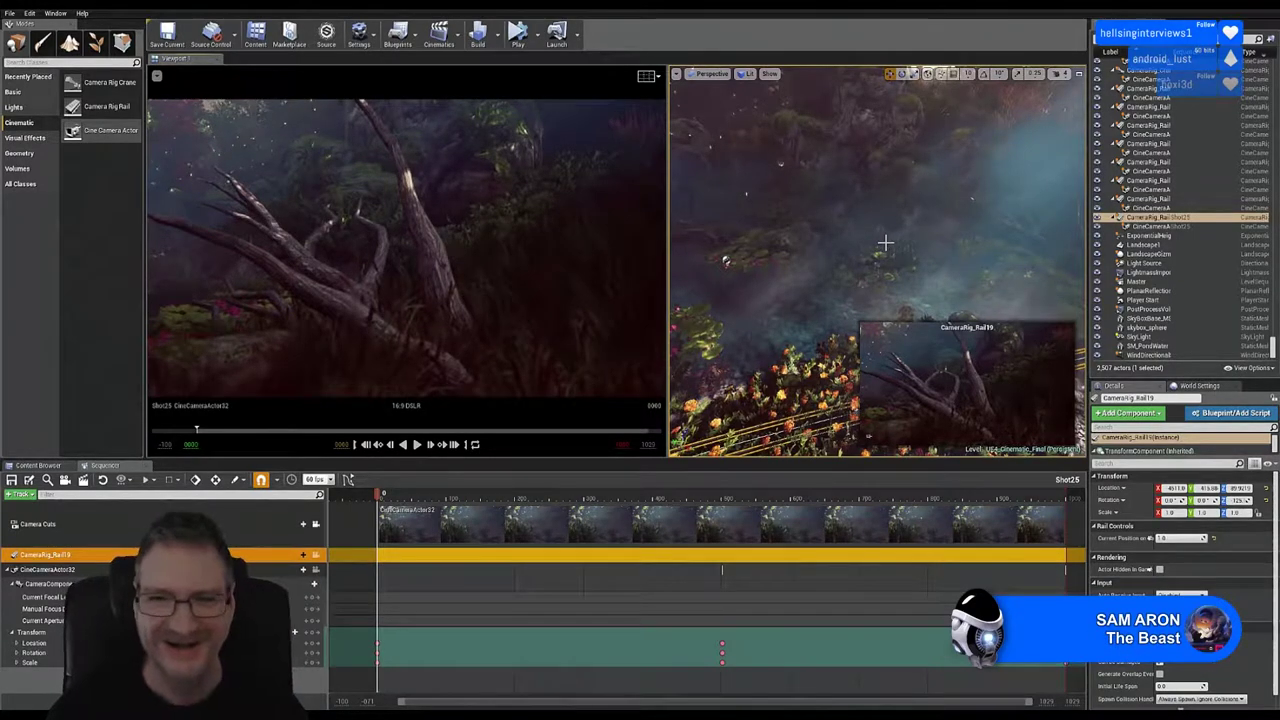
{"action": "right_click_drag", "start_coordinate": [860, 242], "coordinate": [862, 243]}
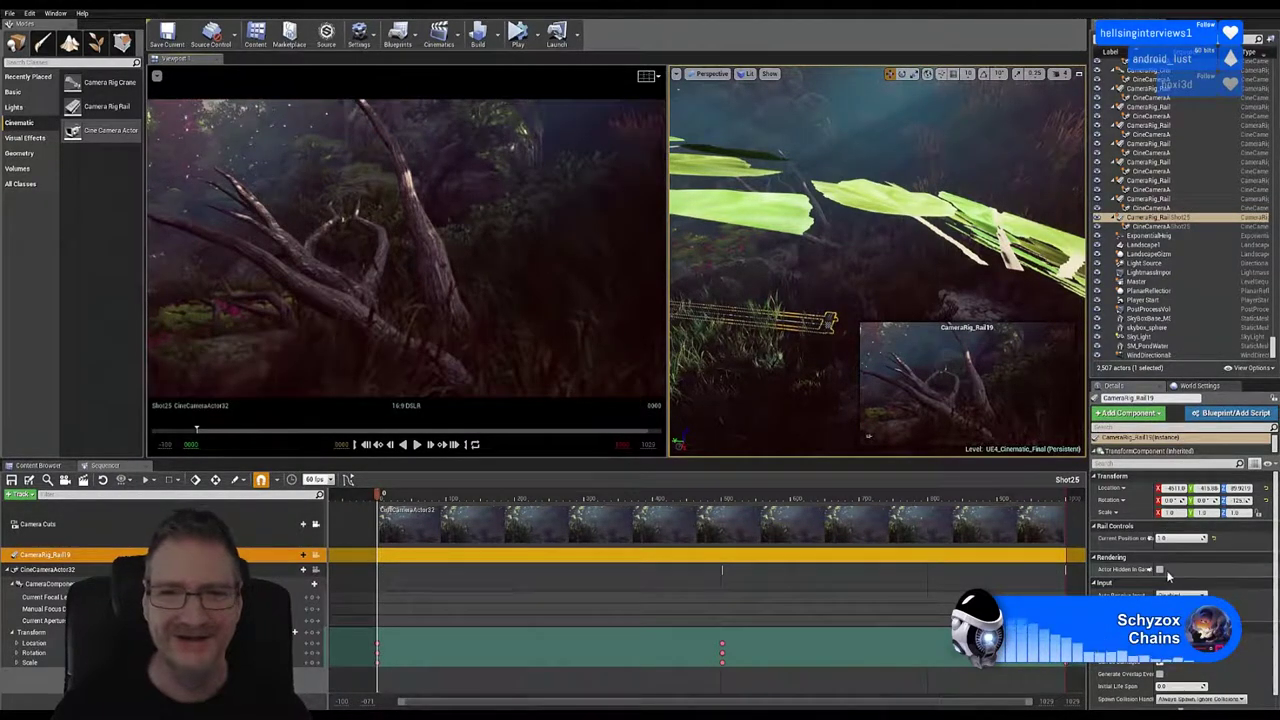
{"action": "left_click", "coordinate": [862, 303]}
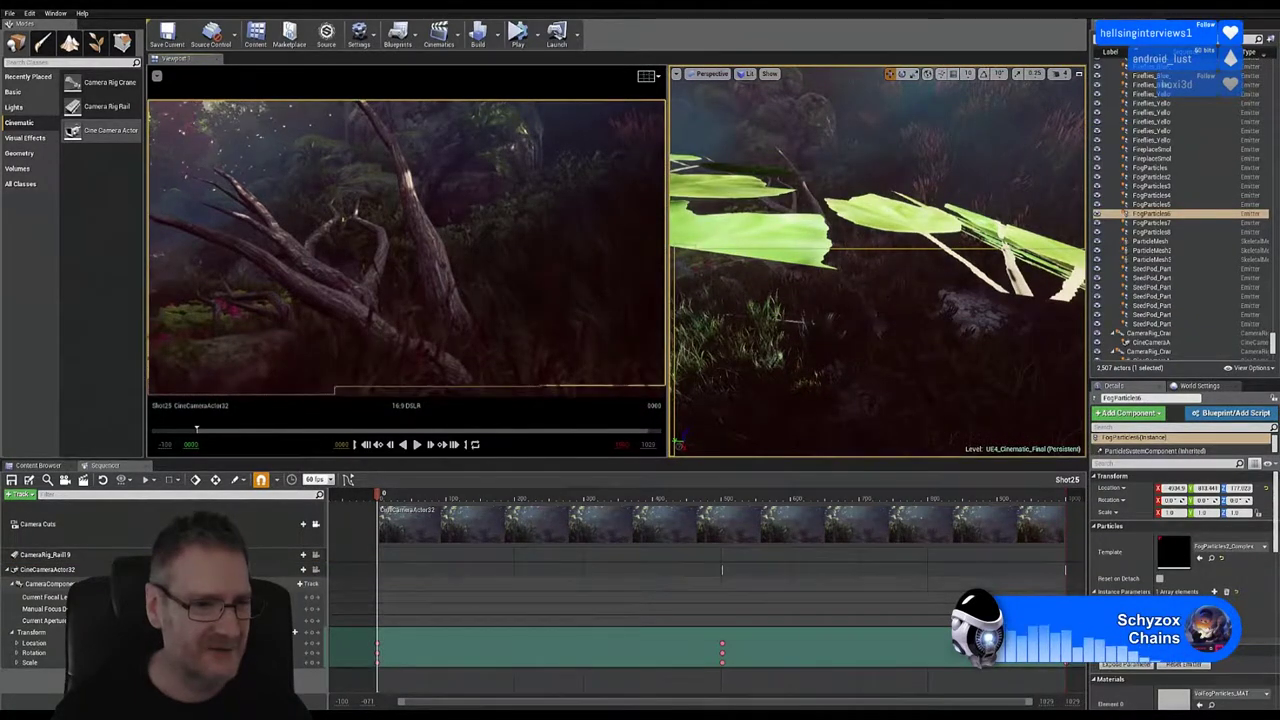
{"action": "left_click", "coordinate": [722, 570]}
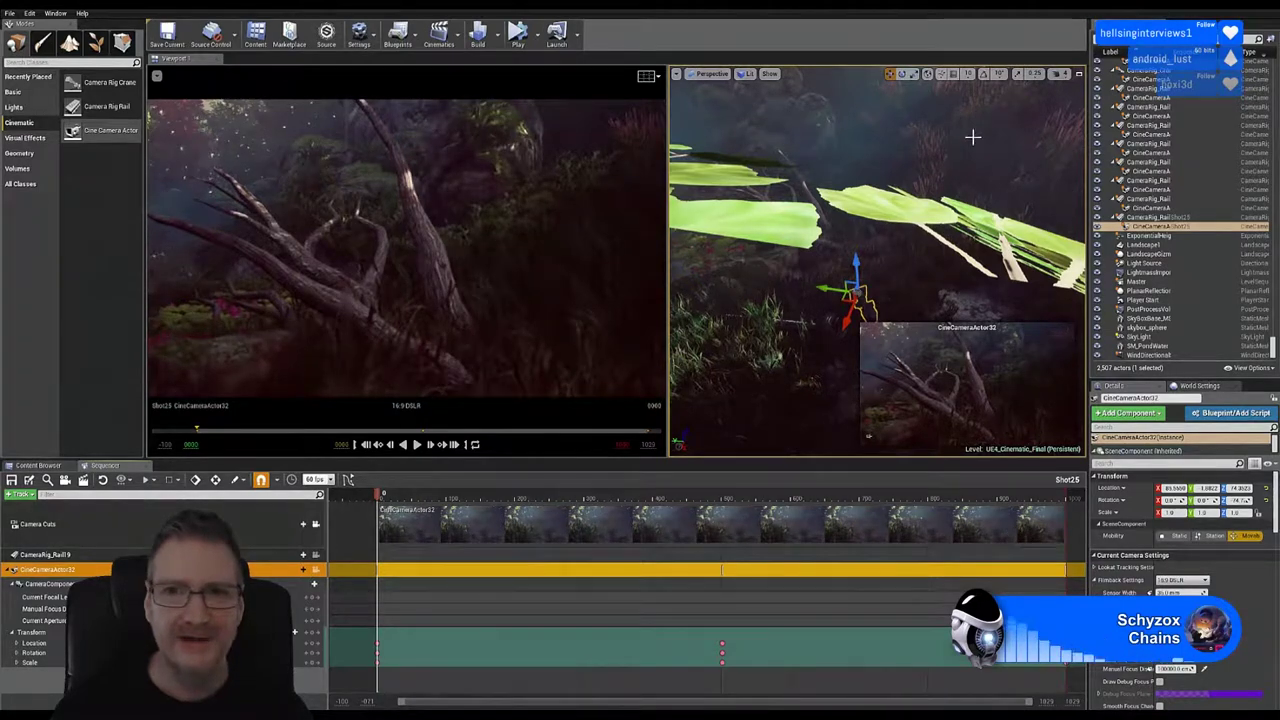
{"action": "left_click", "coordinate": [902, 74]}
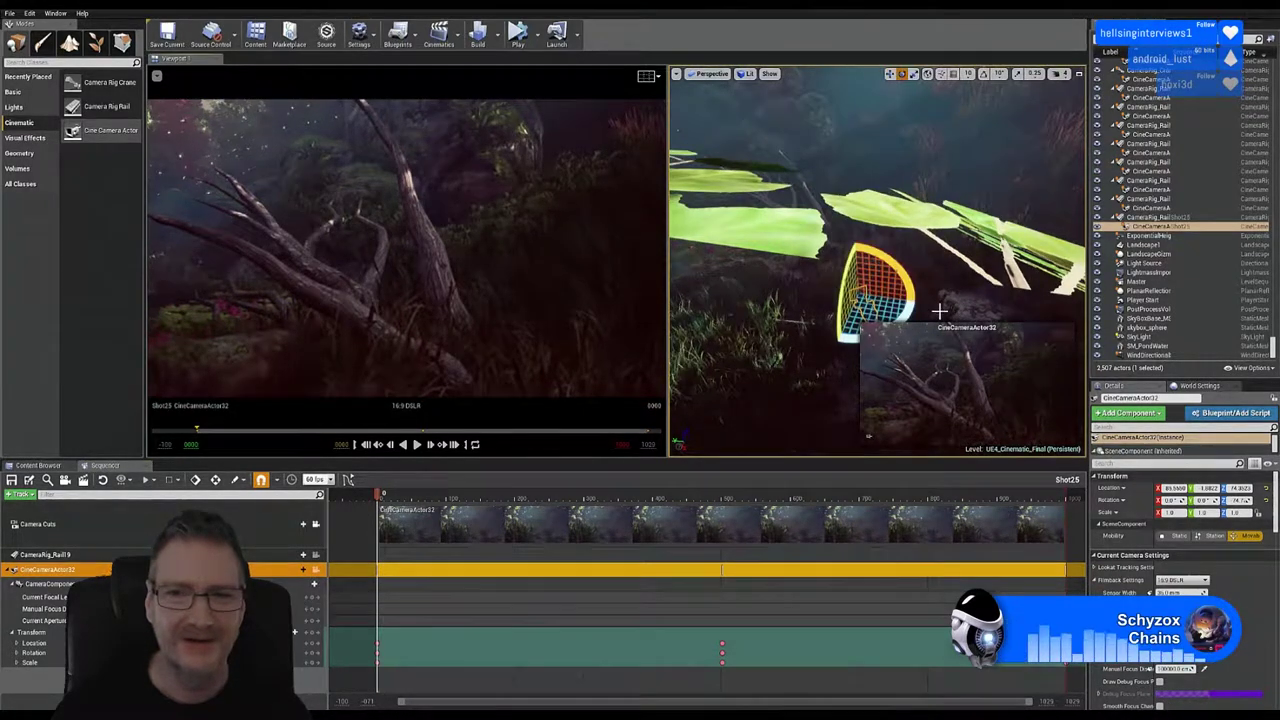
{"action": "left_click_drag", "start_coordinate": [910, 305], "coordinate": [870, 390]}
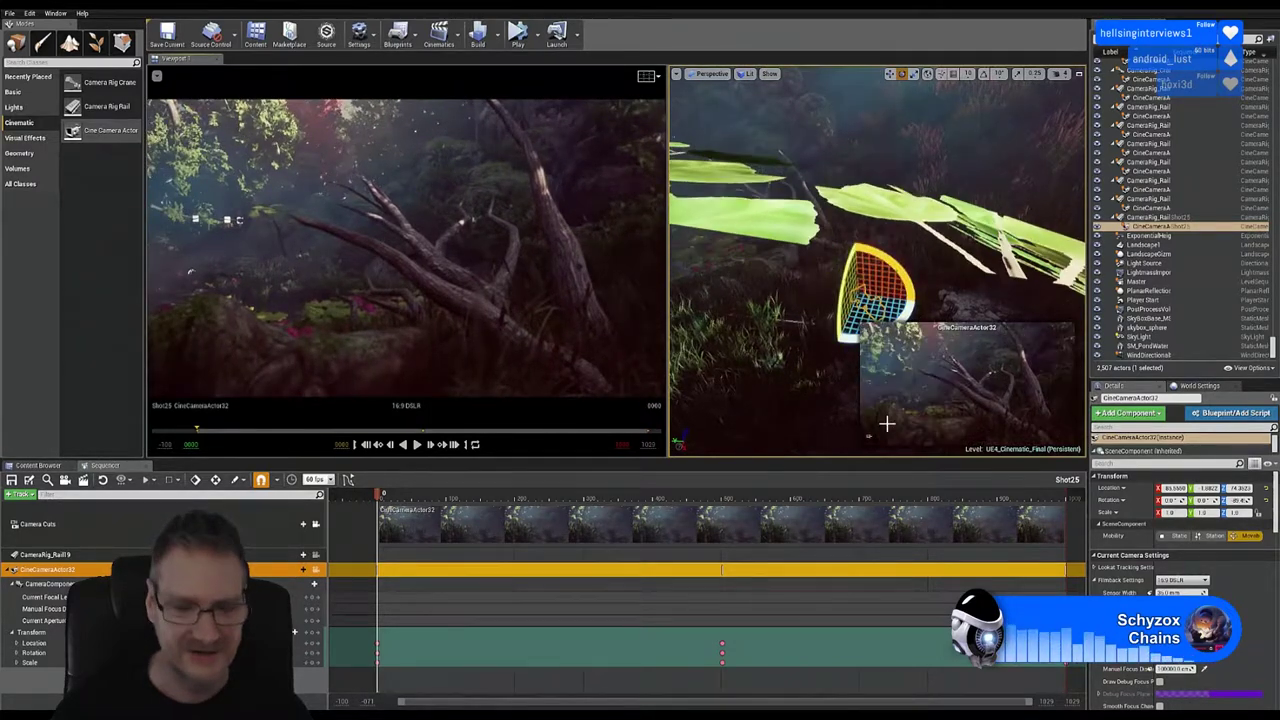
{"action": "left_click", "coordinate": [56, 634]}
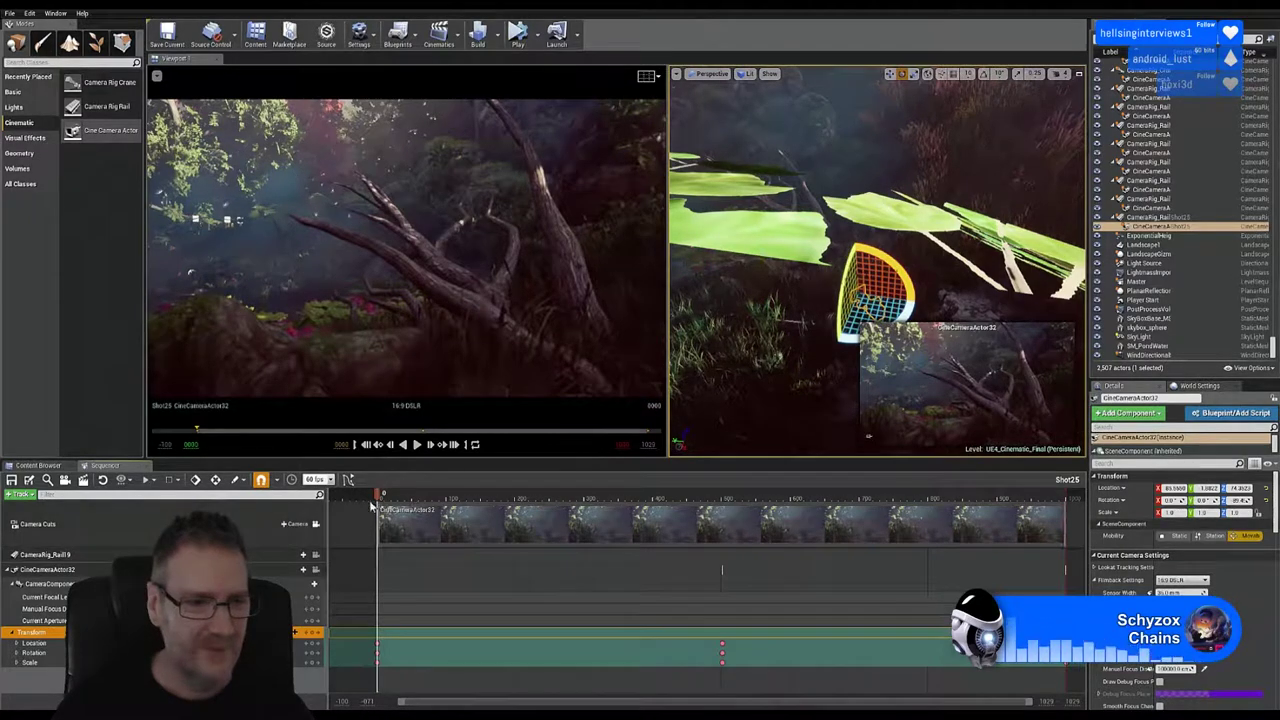
Step: Set the camera rail's current position to 0.0 and try to rotate the cine camera at the rail's start toward the mossy rocks
{"action": "left_click", "coordinate": [45, 554]}
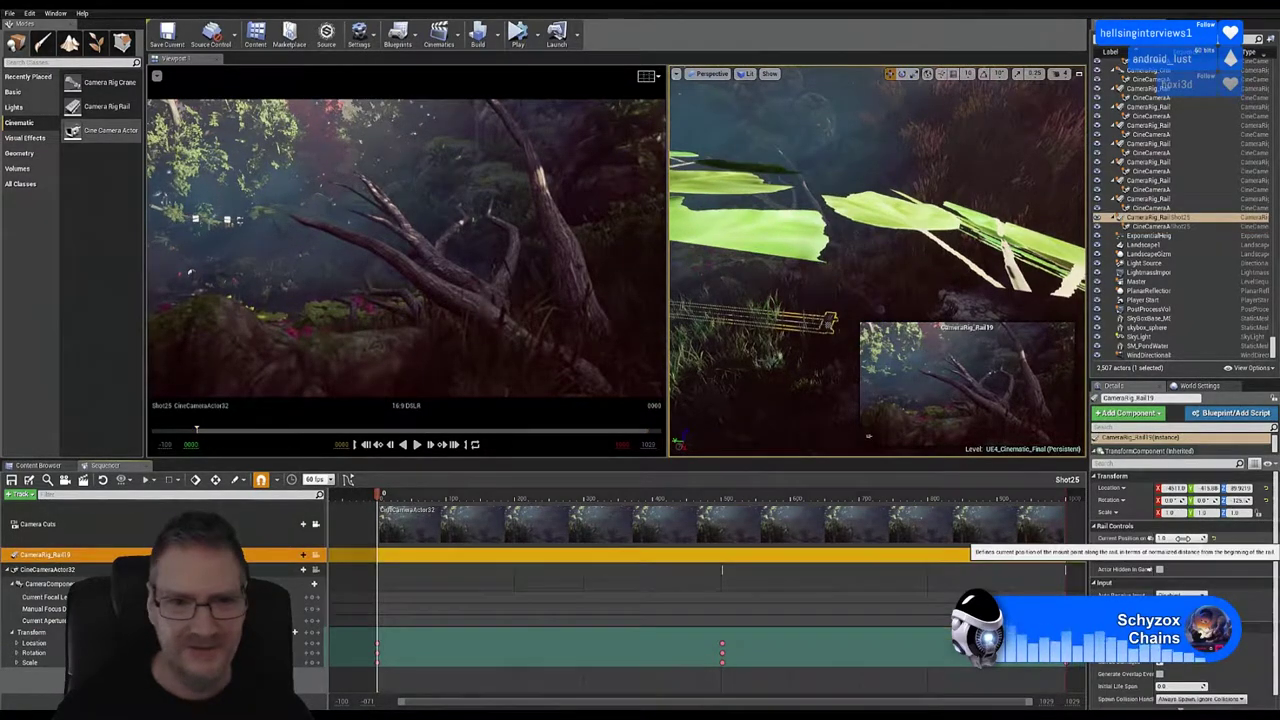
{"action": "left_click_drag", "start_coordinate": [1180, 538], "coordinate": [1126, 538]}
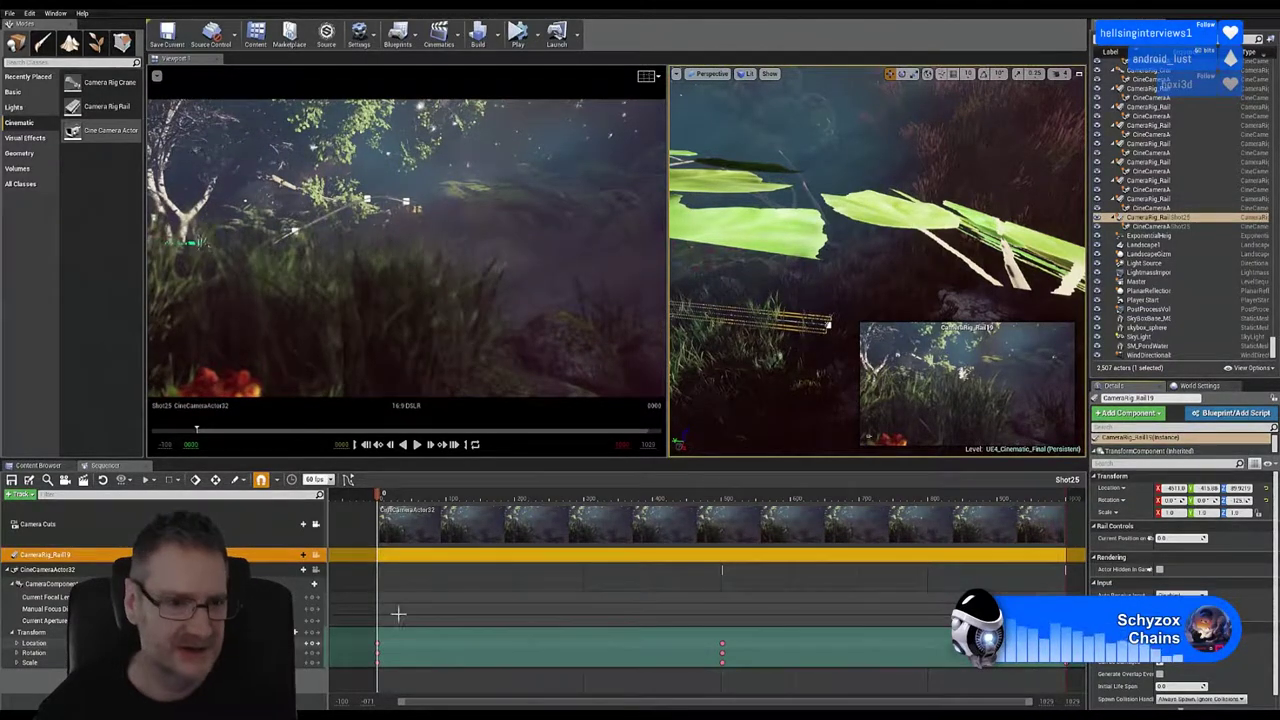
{"action": "left_click", "coordinate": [97, 570]}
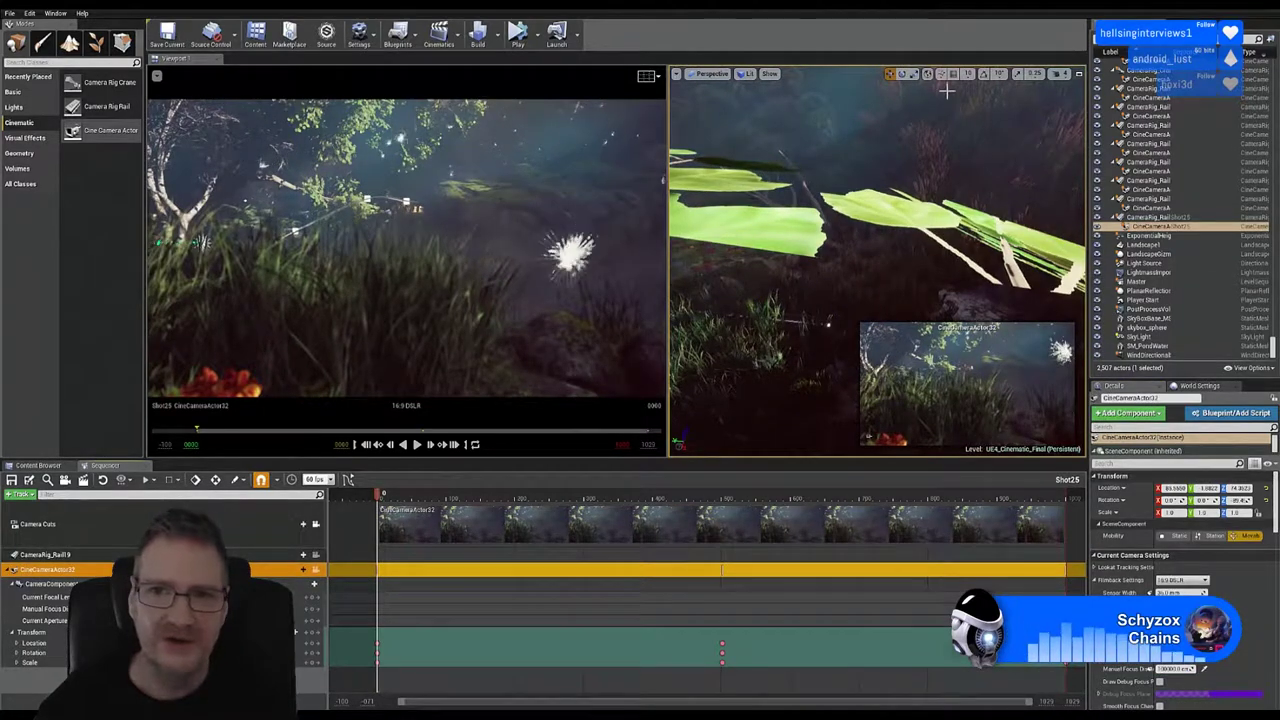
{"action": "left_click", "coordinate": [902, 74]}
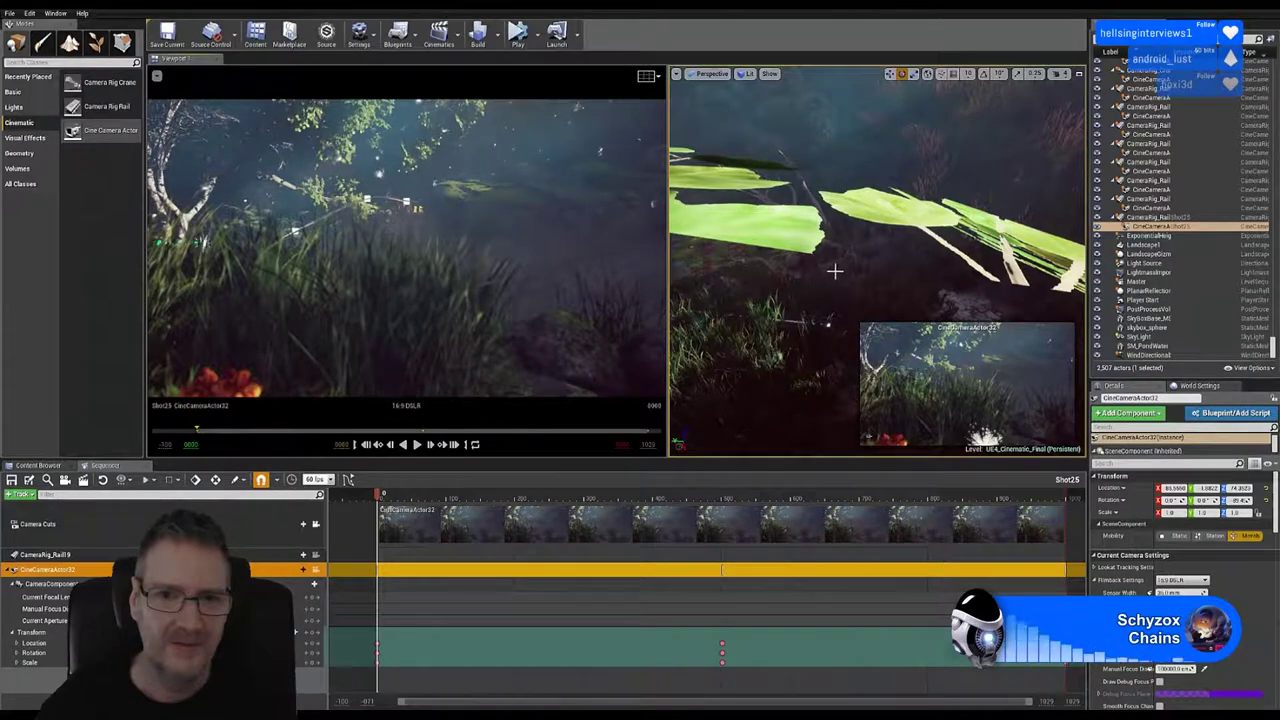
{"action": "right_click_drag", "start_coordinate": [835, 271], "coordinate": [700, 276]}
{"action": "right_click_drag", "start_coordinate": [870, 273], "coordinate": [870, 273]}
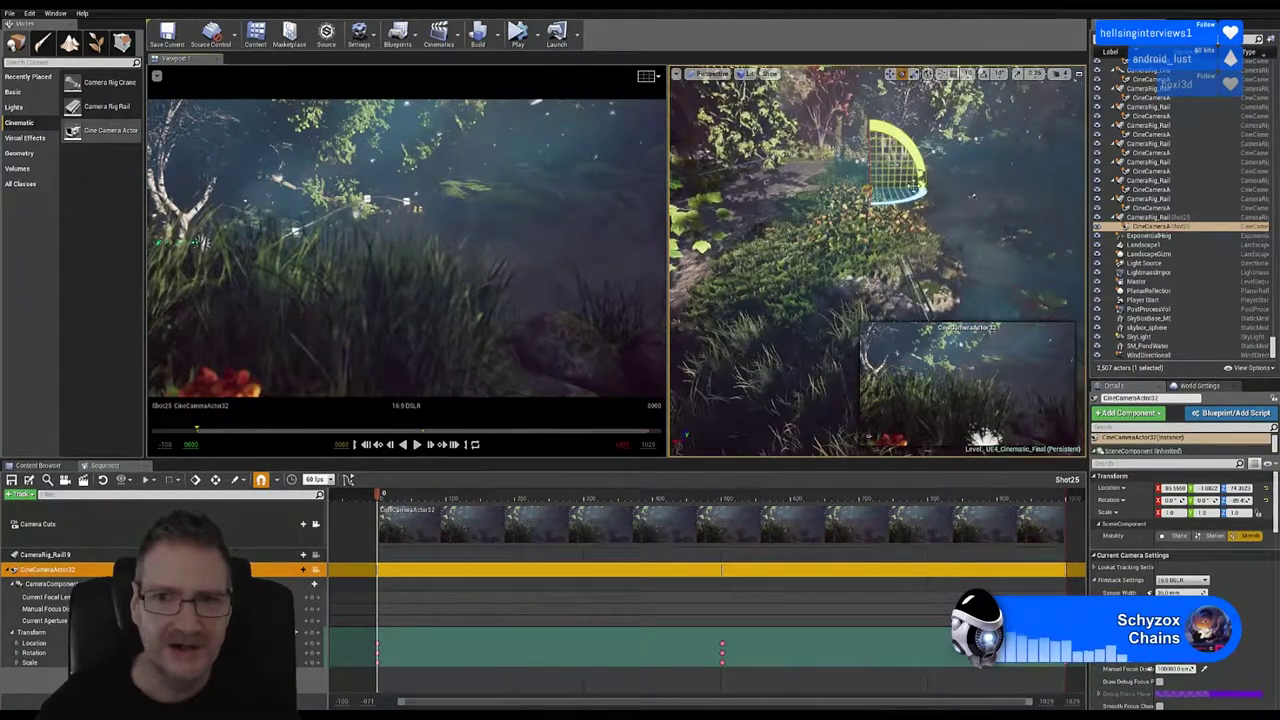
{"action": "left_click_drag", "start_coordinate": [905, 199], "coordinate": [842, 198]}
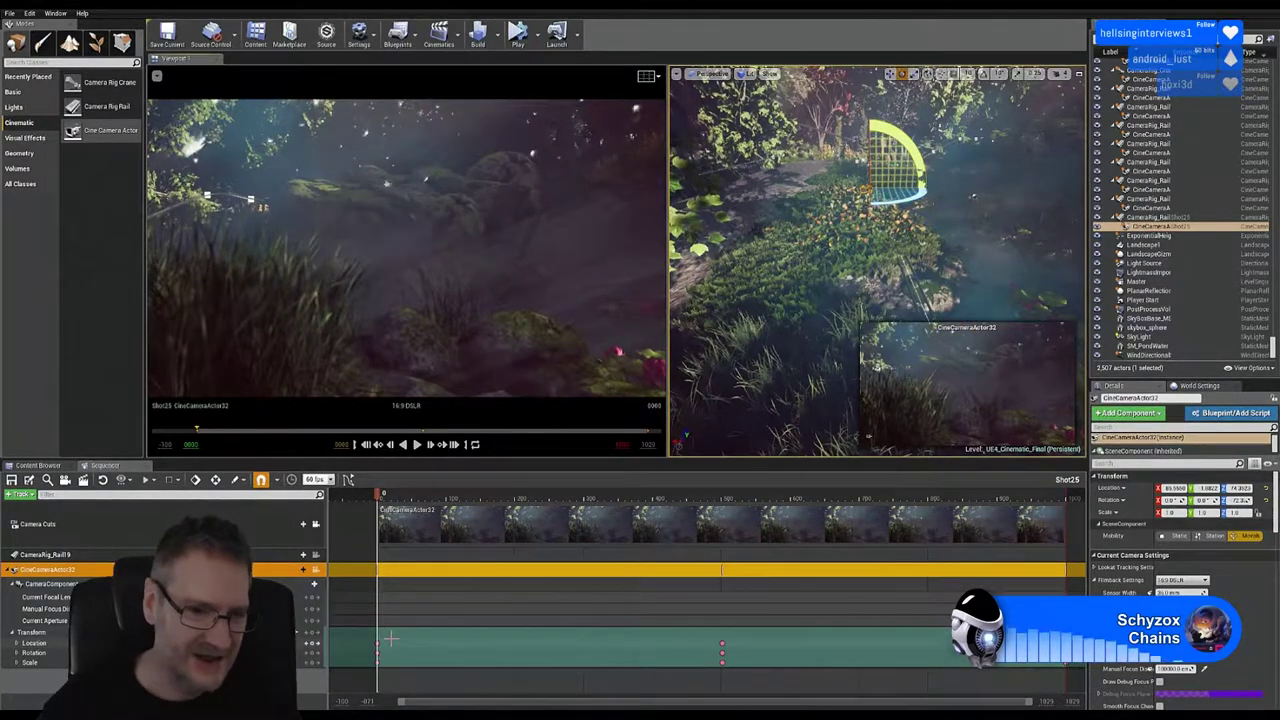
Step: Delete the cine camera's transform keys at frame 0 and select its camera component
{"action": "left_click_drag", "start_coordinate": [388, 638], "coordinate": [371, 675]}
{"action": "key", "text": "Delete"}
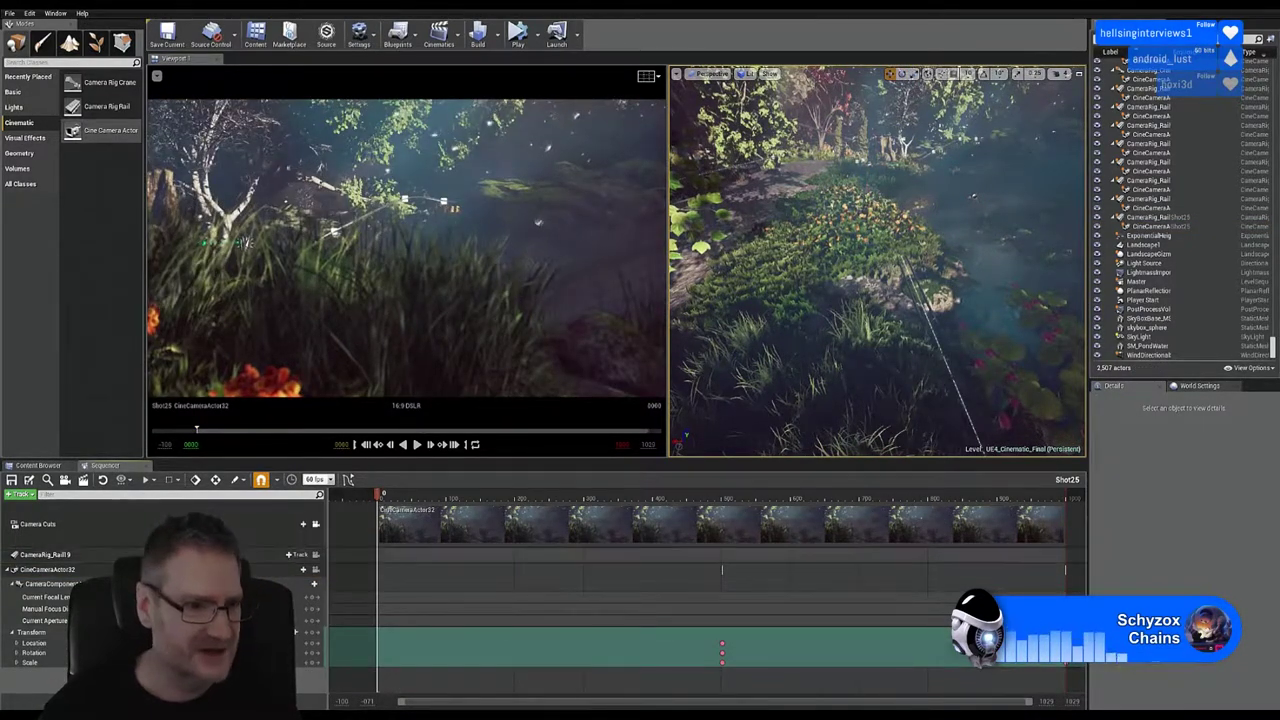
{"action": "left_click", "coordinate": [50, 583]}
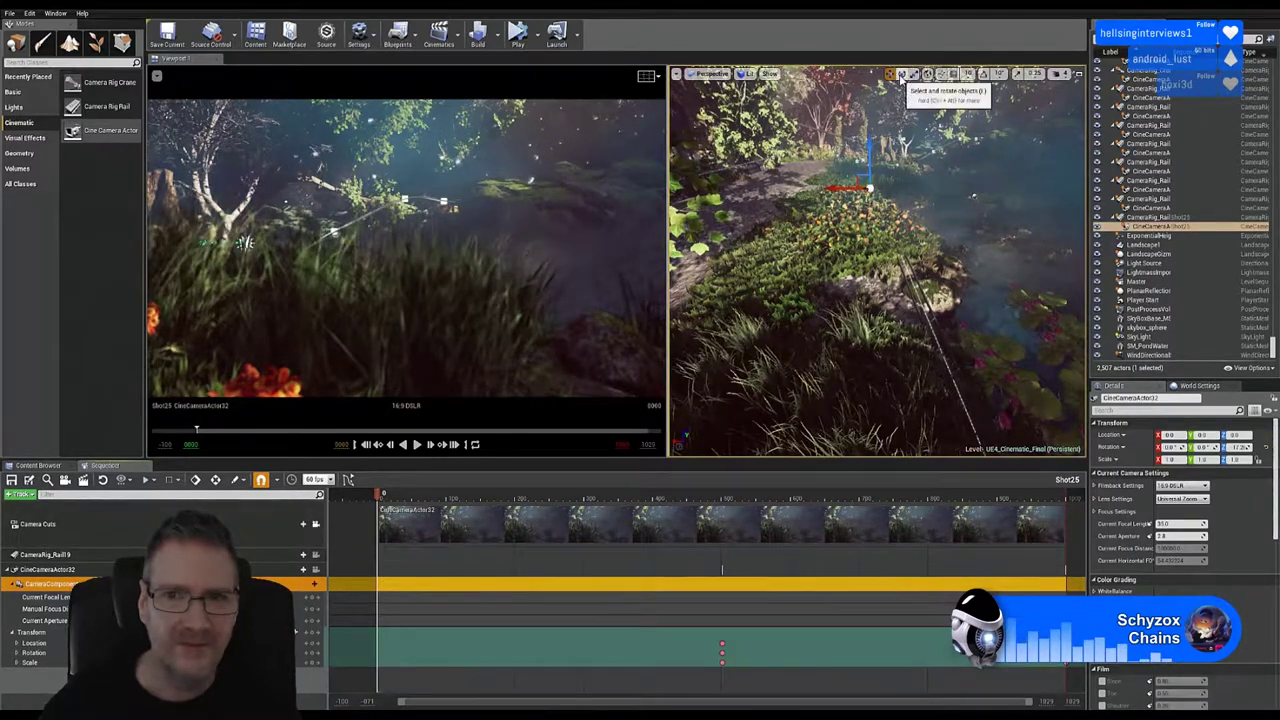
Step: Rotate the cine camera horizontally at frame 0 toward the mossy rocks and keyframe its transform there
{"action": "left_click", "coordinate": [901, 74]}
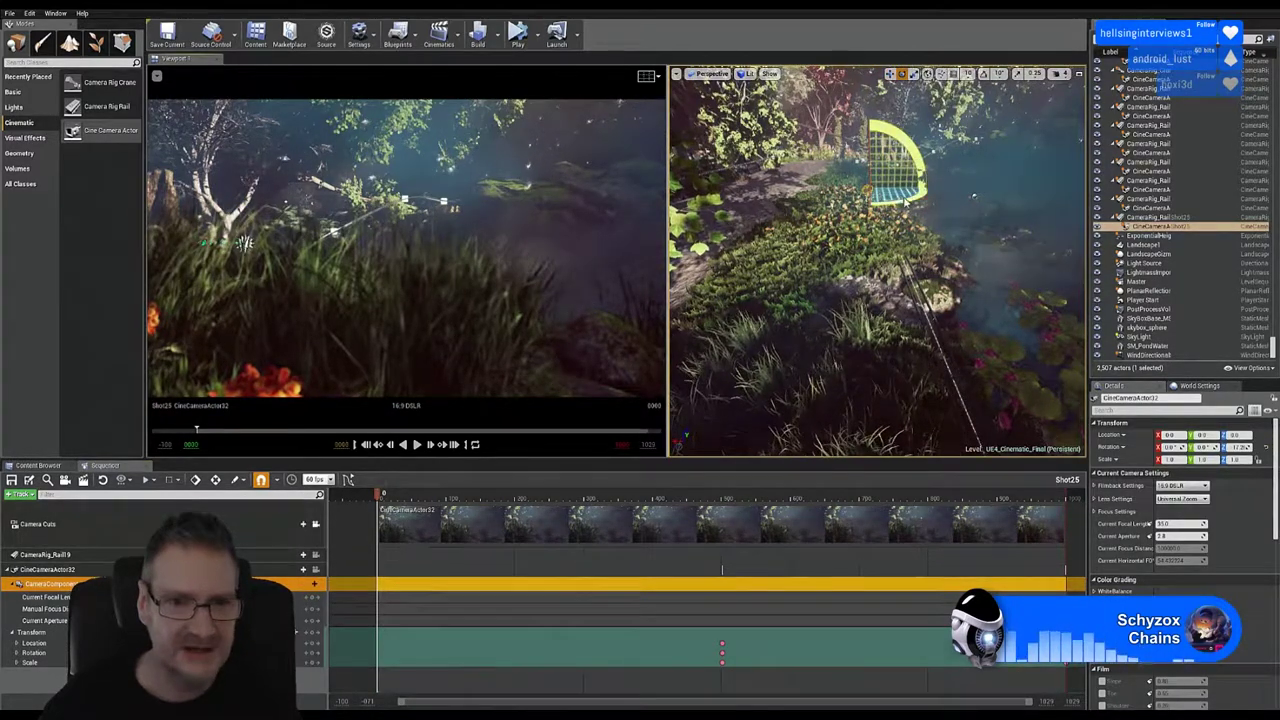
{"action": "left_click_drag", "start_coordinate": [909, 204], "coordinate": [862, 206]}
{"action": "left_click_drag", "start_coordinate": [973, 196], "coordinate": [968, 196]}
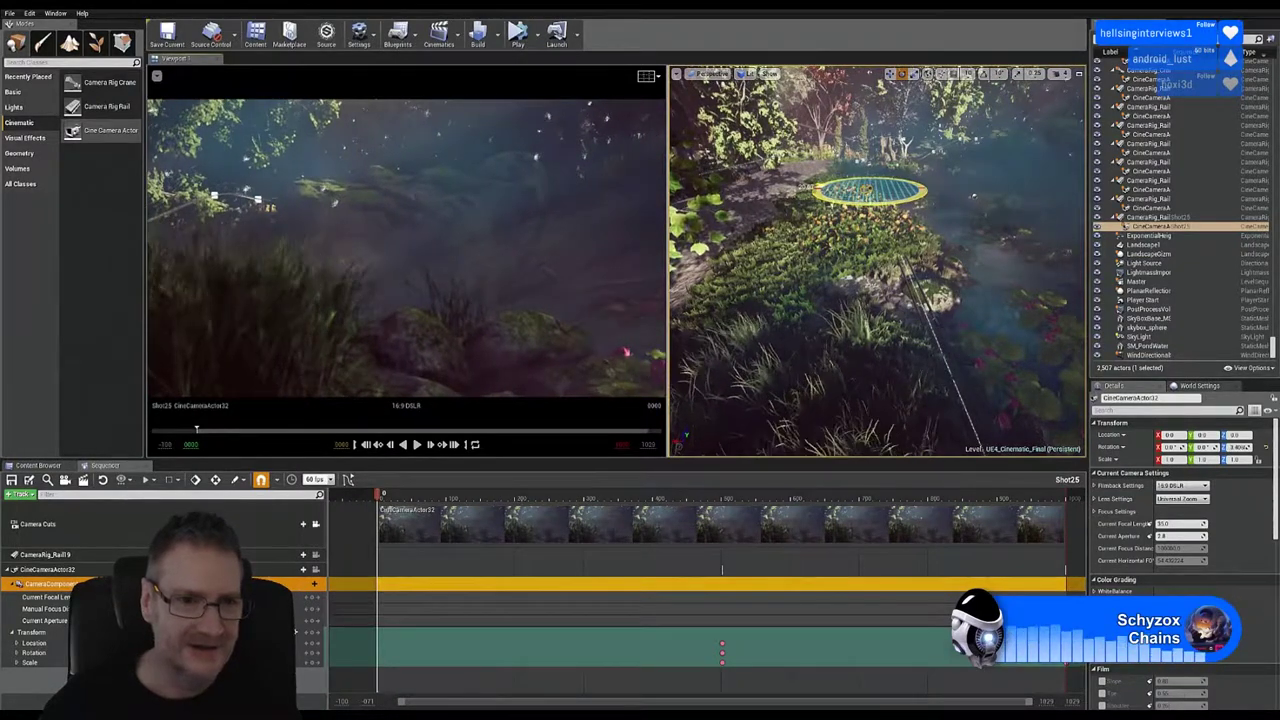
{"action": "left_click", "coordinate": [33, 634]}
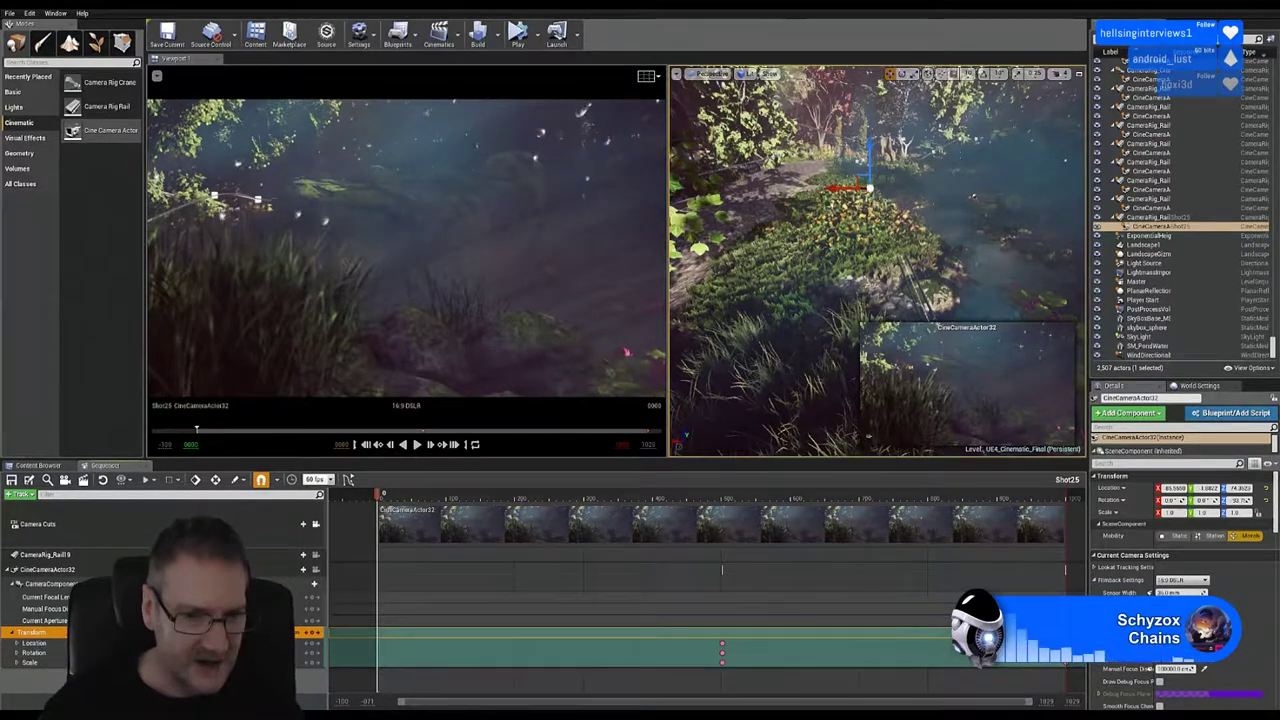
{"action": "key", "text": "Return"}
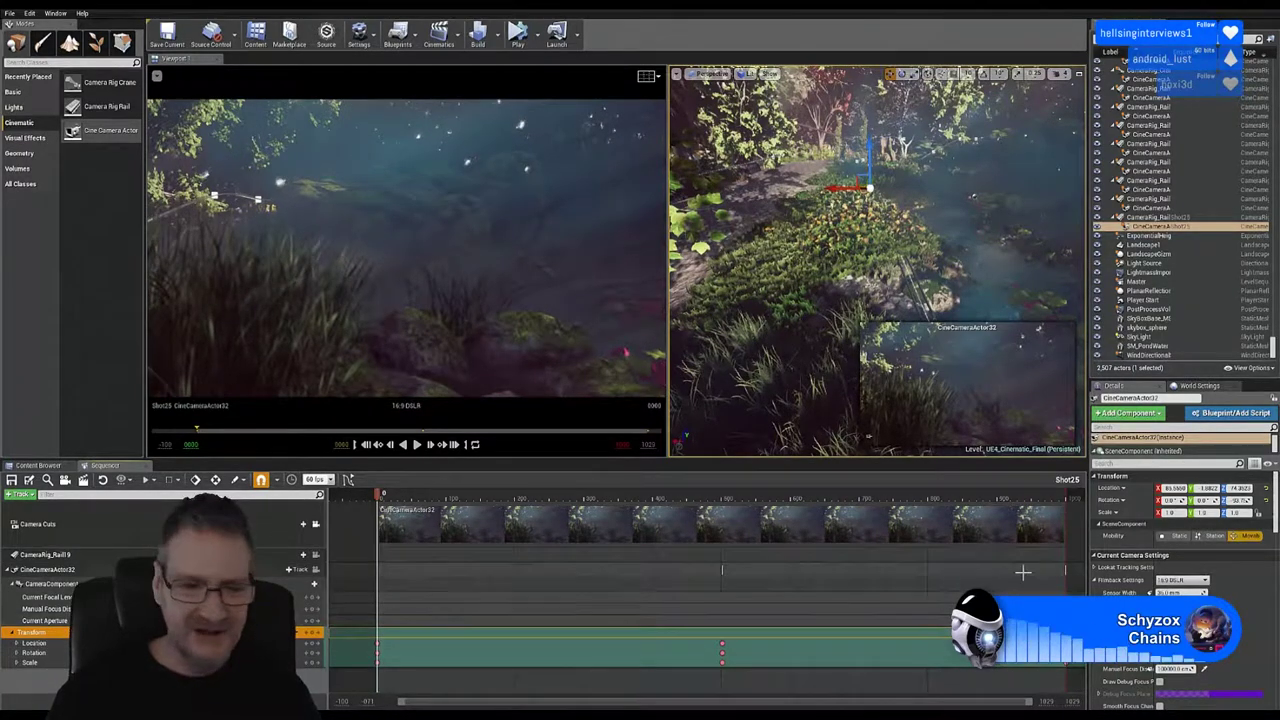
Step: Keyframe the camera rail's current position at 0.0 on frame 0 and at 1.0 on frame 1000
{"action": "left_click", "coordinate": [83, 553]}
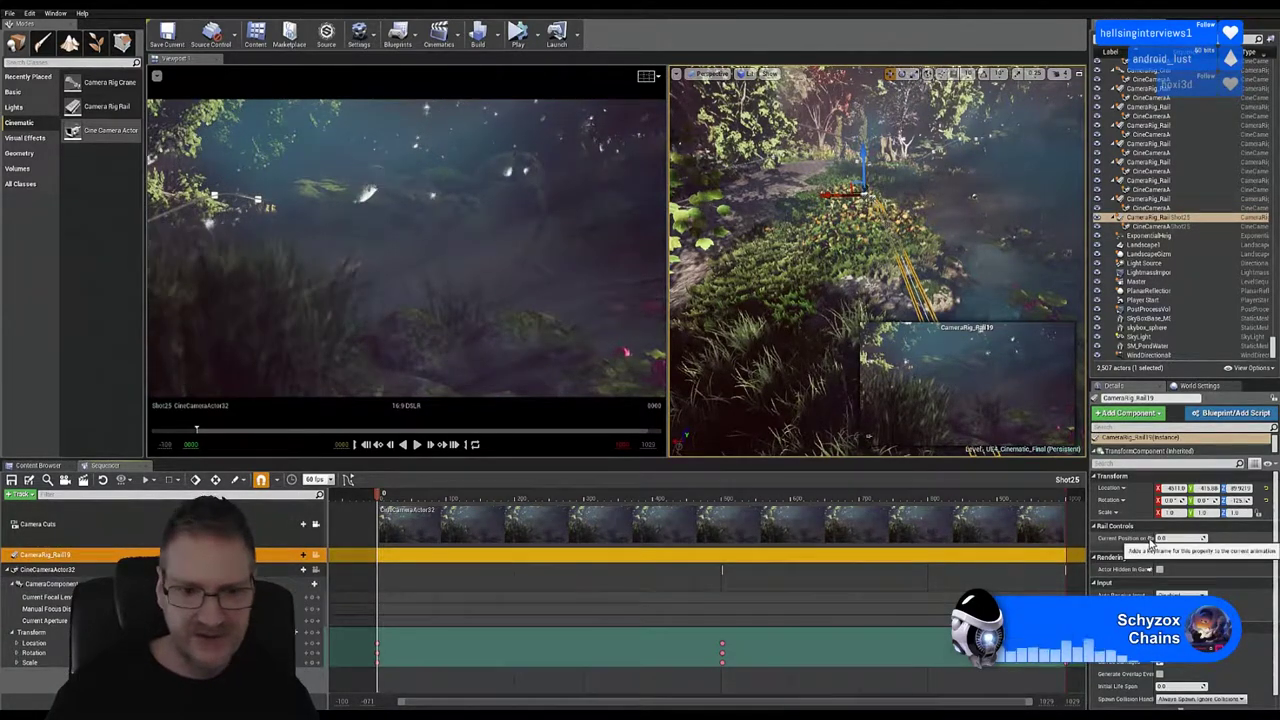
{"action": "left_click", "coordinate": [1150, 540]}
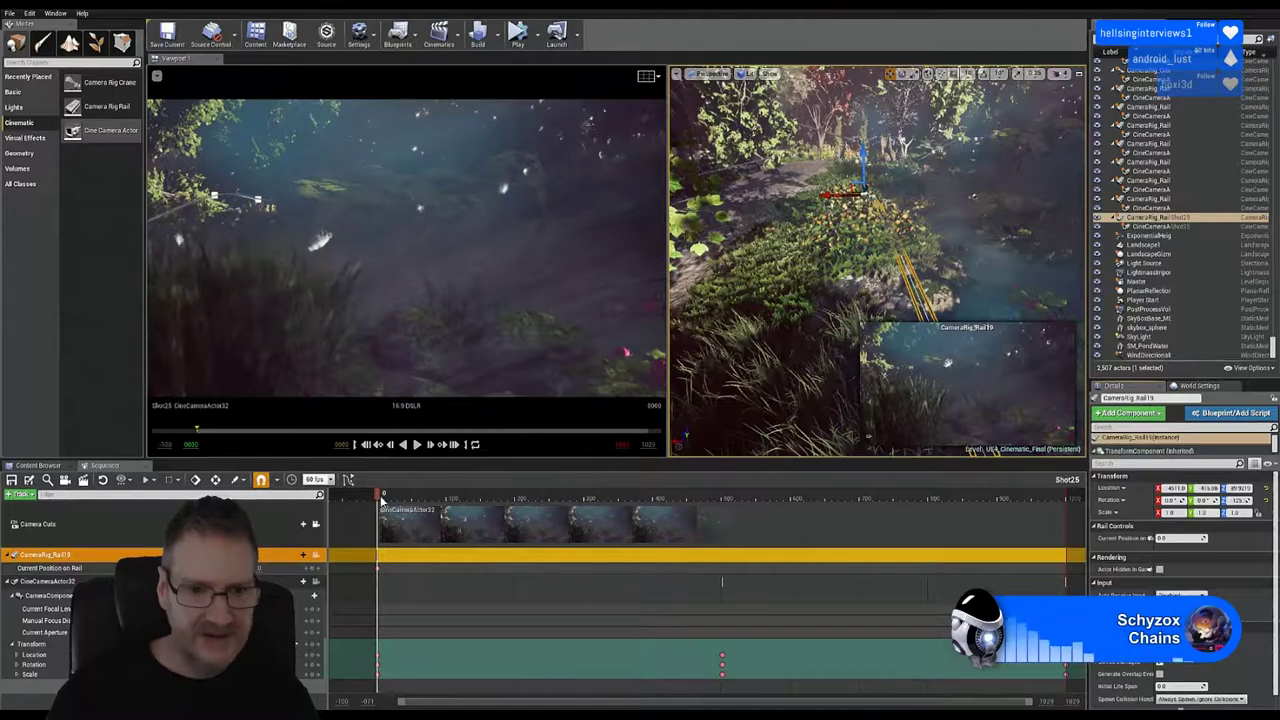
{"action": "left_click", "coordinate": [1039, 511]}
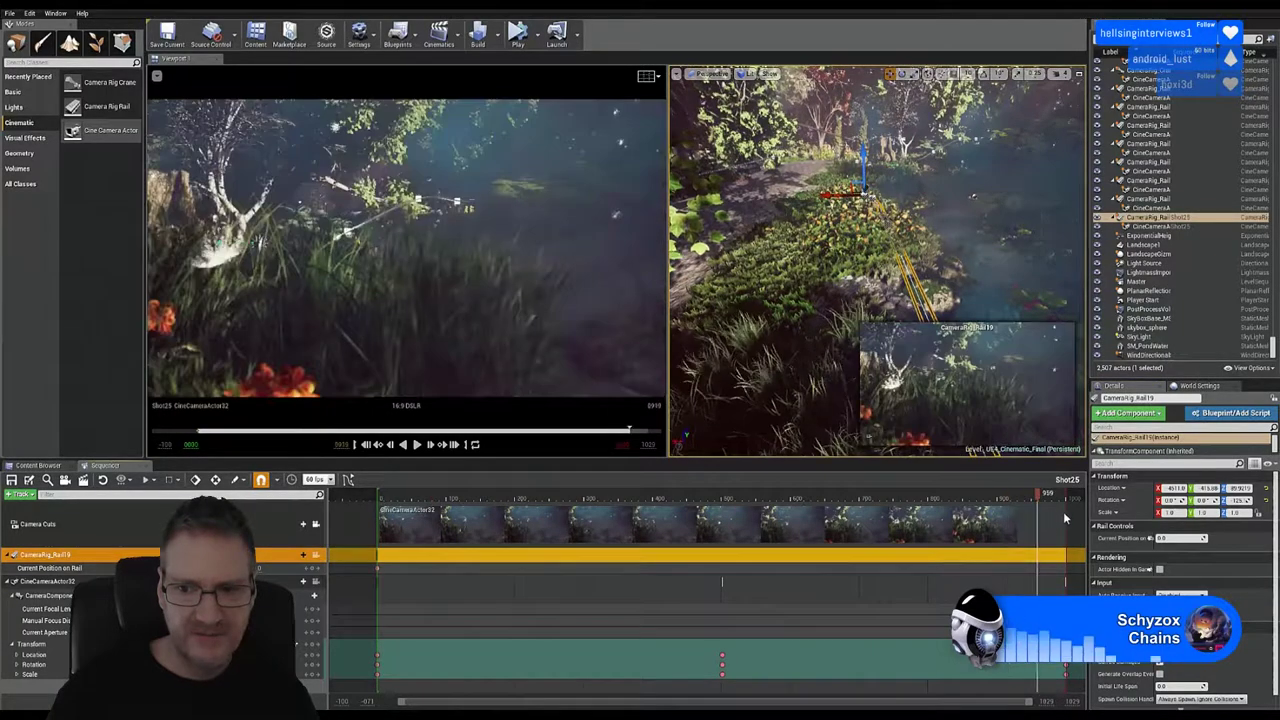
{"action": "left_click_drag", "start_coordinate": [1064, 513], "coordinate": [1069, 513]}
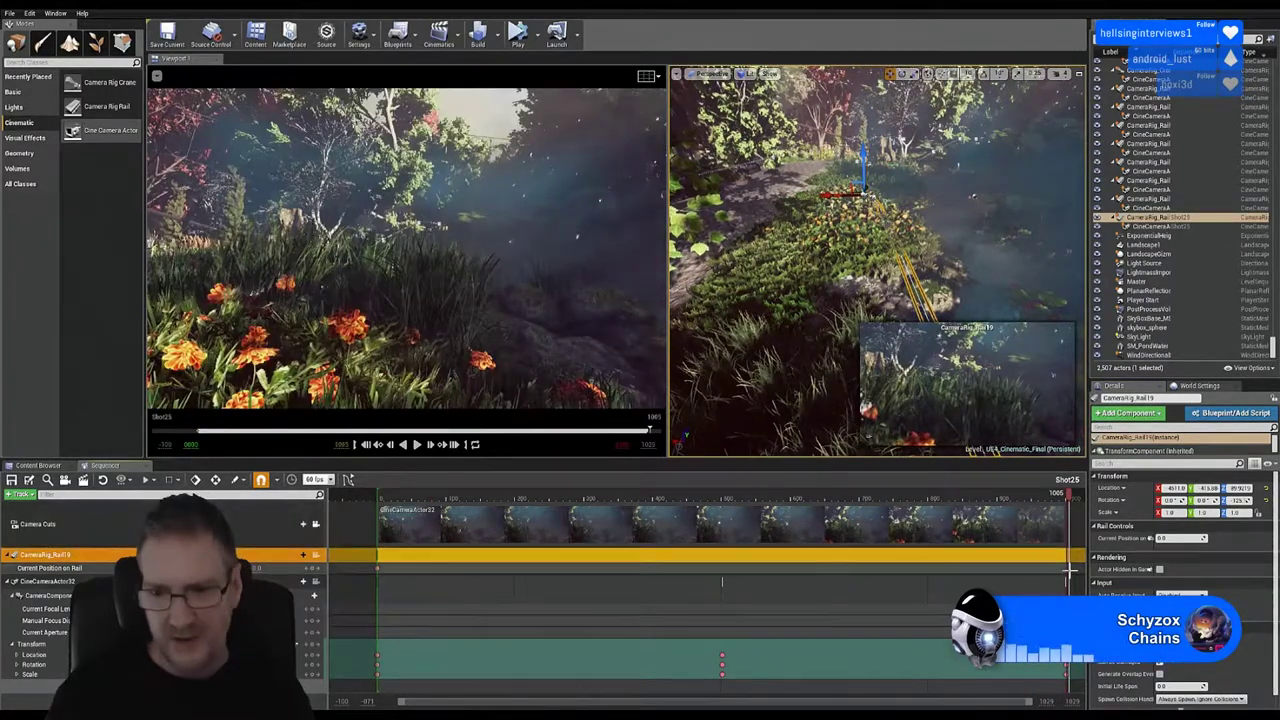
{"action": "key", "text": "Left"}
{"action": "key", "text": "Left"}
{"action": "key", "text": "Left"}
{"action": "key", "text": "Left"}
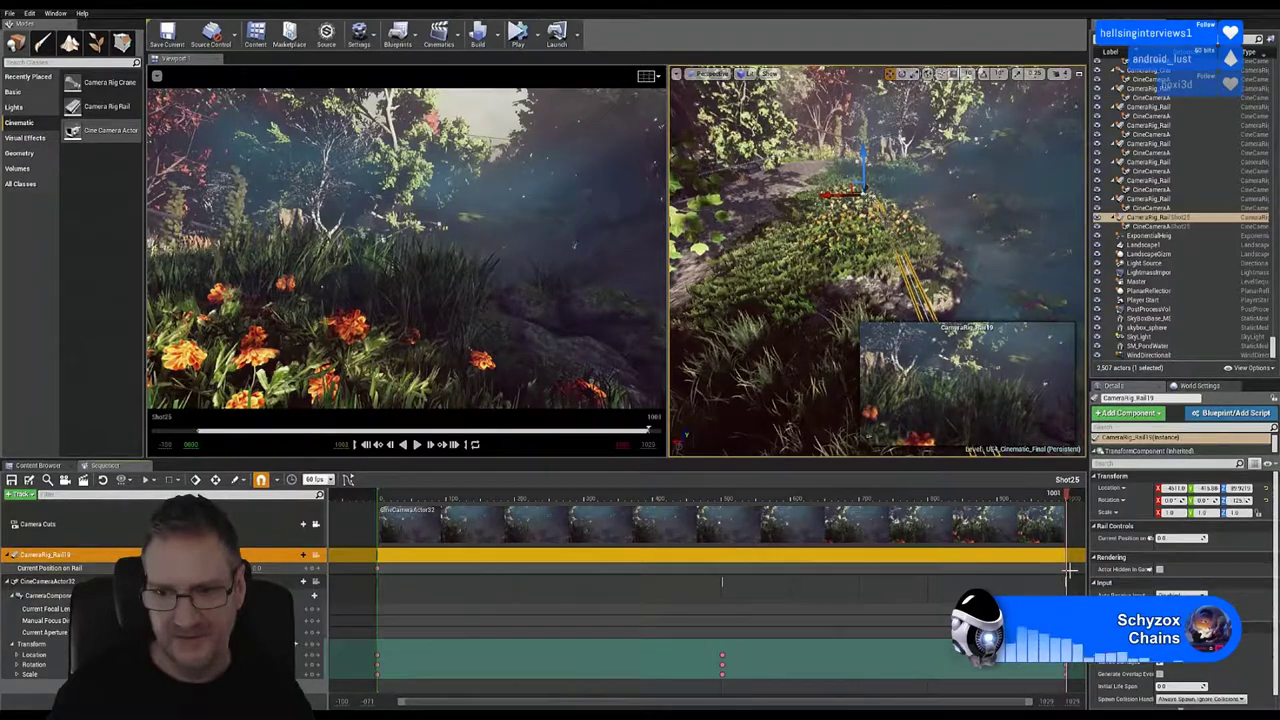
{"action": "key", "text": "Left"}
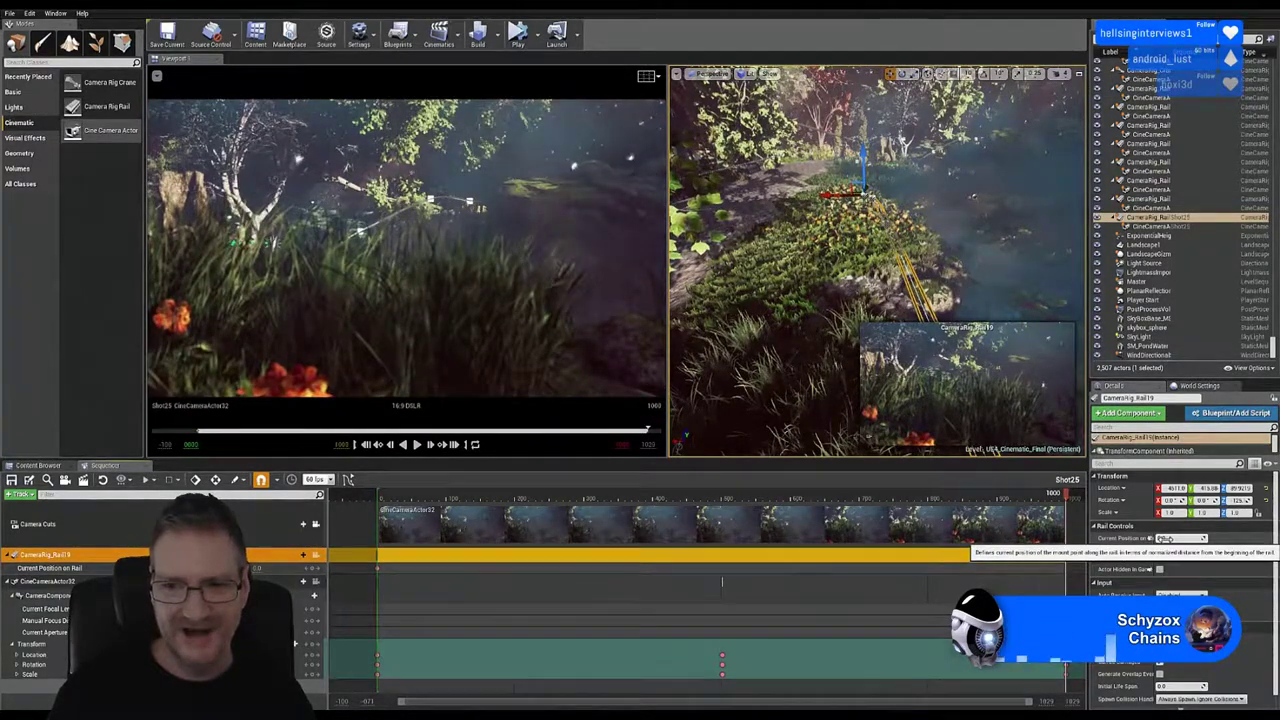
{"action": "left_click_drag", "start_coordinate": [1165, 539], "coordinate": [1205, 539]}
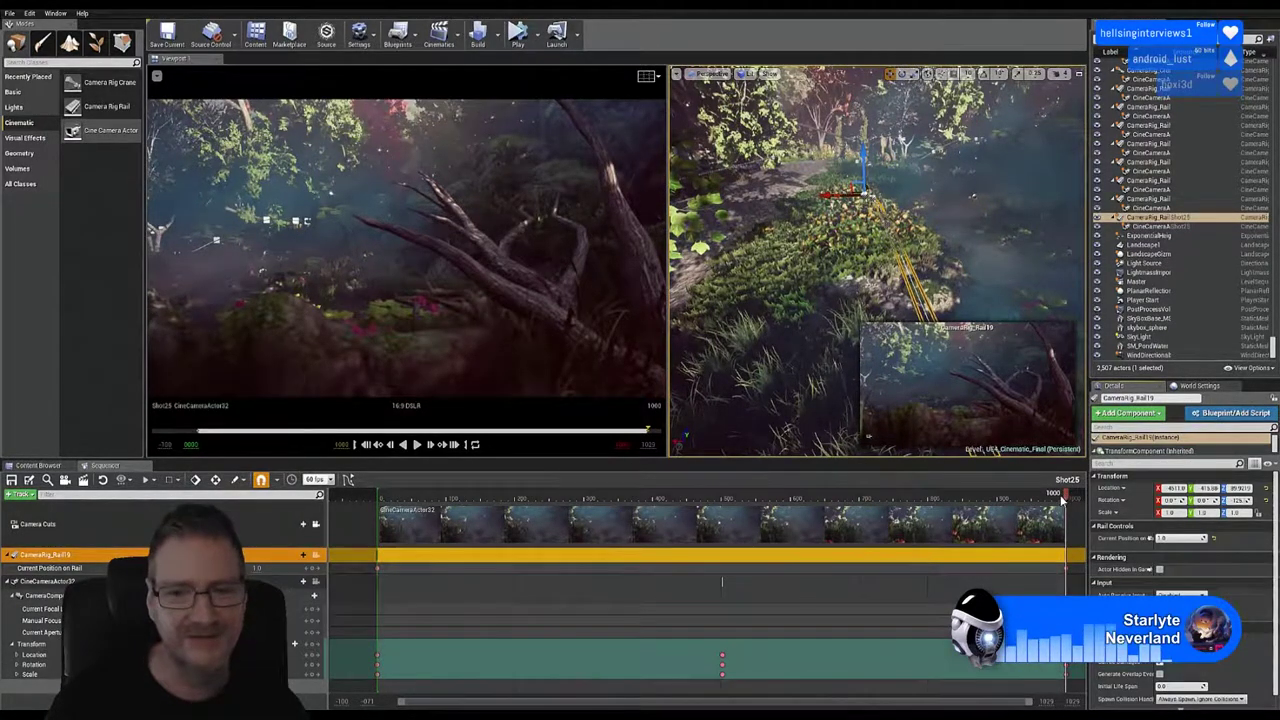
Step: Scrub through Shot25 to review the framing as the camera travels along the rail
{"action": "left_click_drag", "start_coordinate": [1065, 500], "coordinate": [584, 497]}
{"action": "left_click_drag", "start_coordinate": [492, 519], "coordinate": [631, 566]}
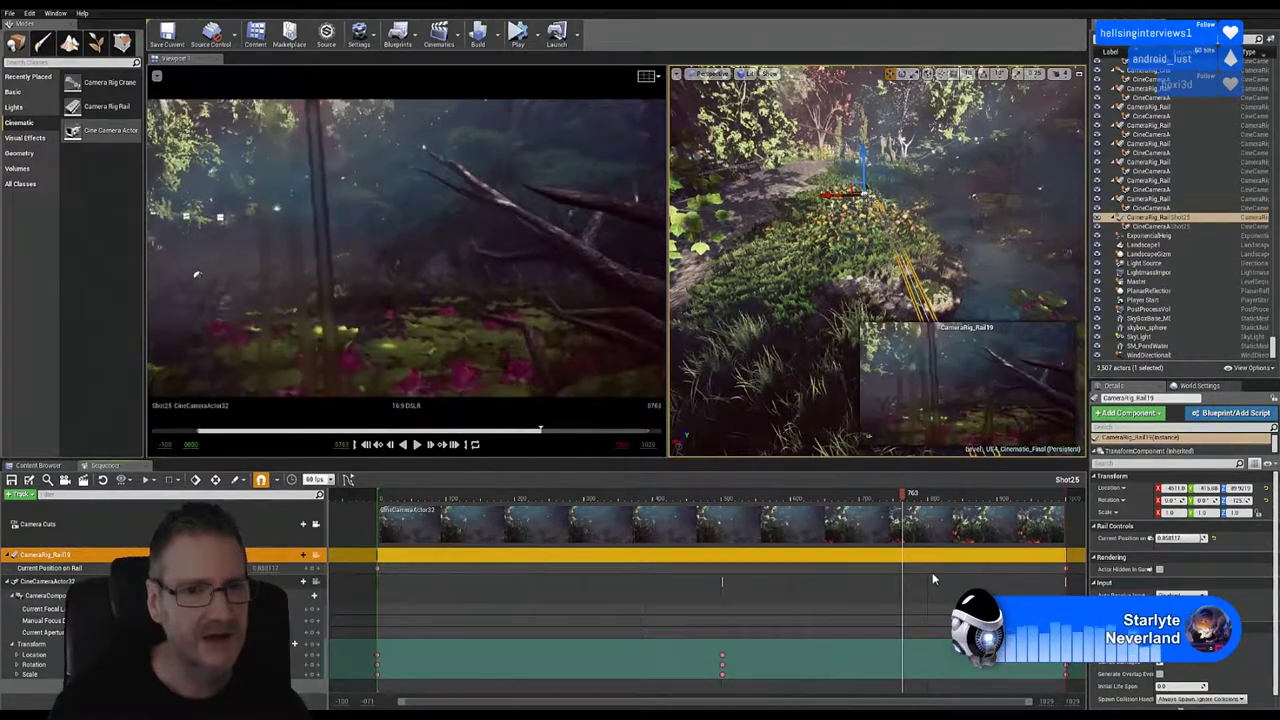
{"action": "left_click_drag", "start_coordinate": [1003, 577], "coordinate": [934, 575]}
{"action": "key", "text": "Left"}
{"action": "key", "text": "Left"}
{"action": "key", "text": "Left"}
{"action": "key", "text": "Left"}
{"action": "key", "text": "Left"}
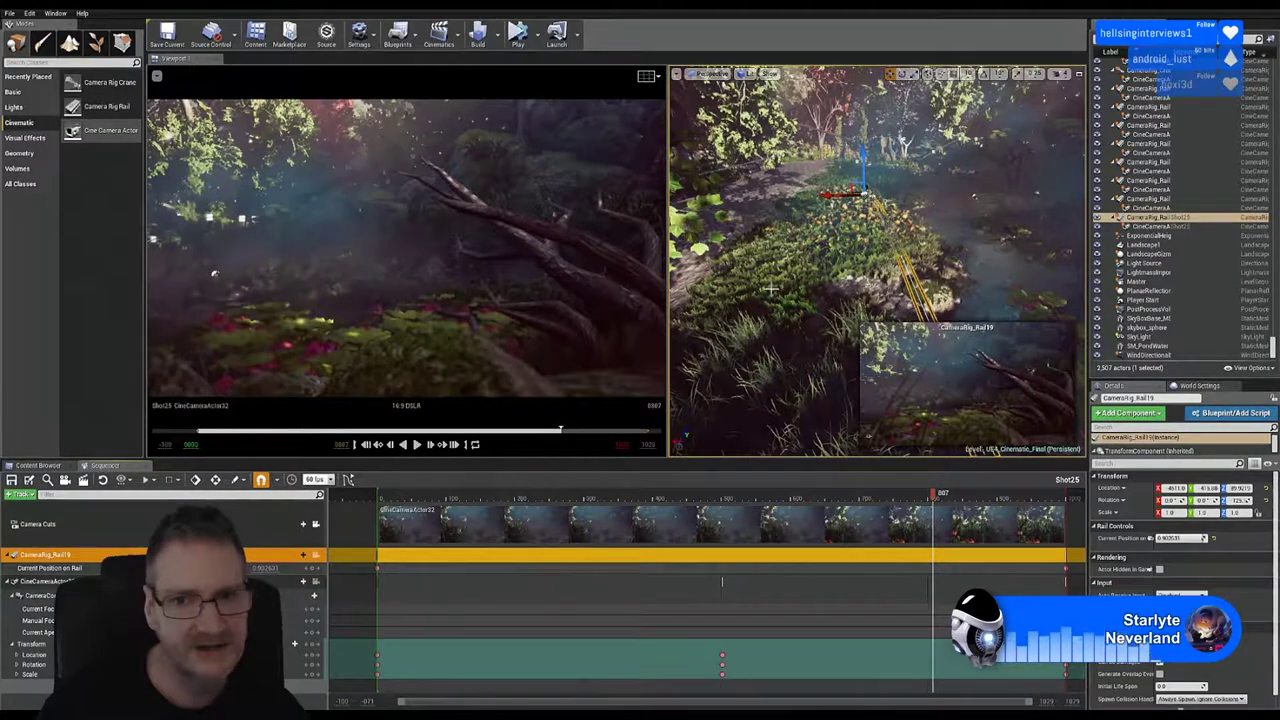
Step: Lower the spline point at the far end of the camera rail and check the framing at frame 1000
{"action": "mouse_move", "coordinate": [788, 240]}
{"action": "right_mouse_down"}
{"action": "mouse_move", "coordinate": [806, 263]}
{"action": "mouse_move", "coordinate": [784, 230]}
{"action": "mouse_move", "coordinate": [754, 232]}
{"action": "mouse_move", "coordinate": [788, 257]}
{"action": "right_mouse_up"}
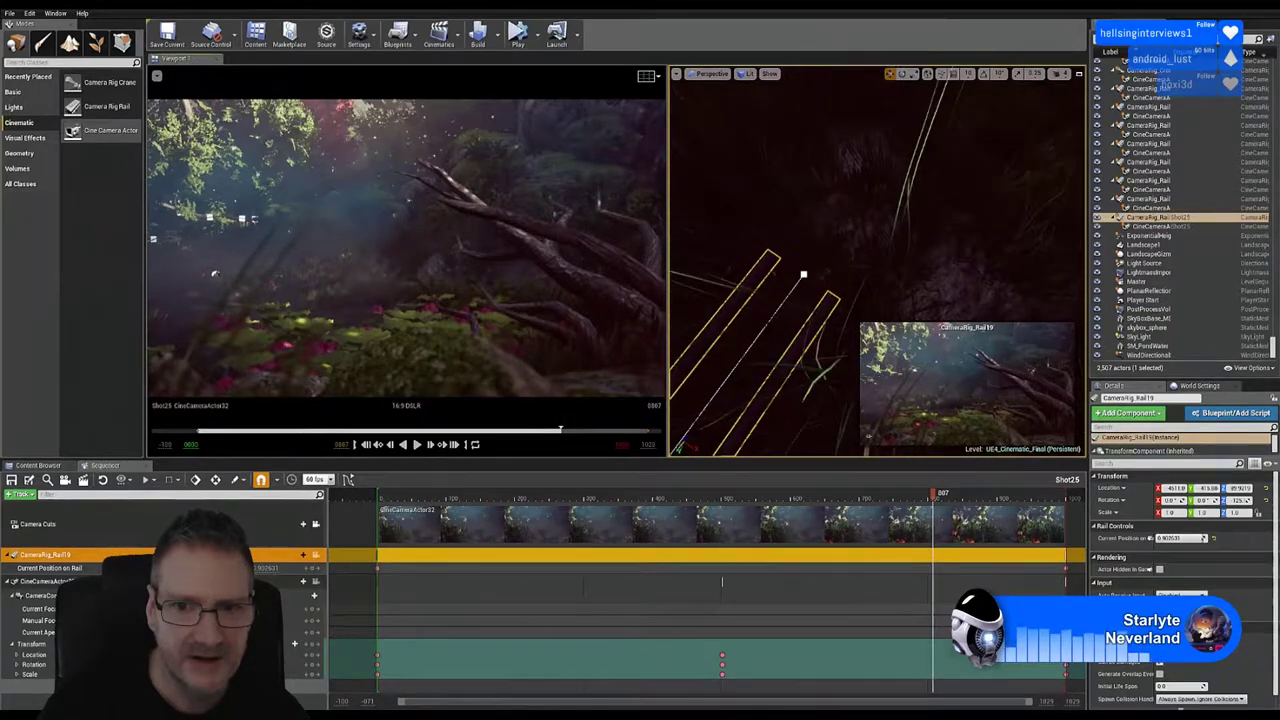
{"action": "left_click", "coordinate": [803, 273]}
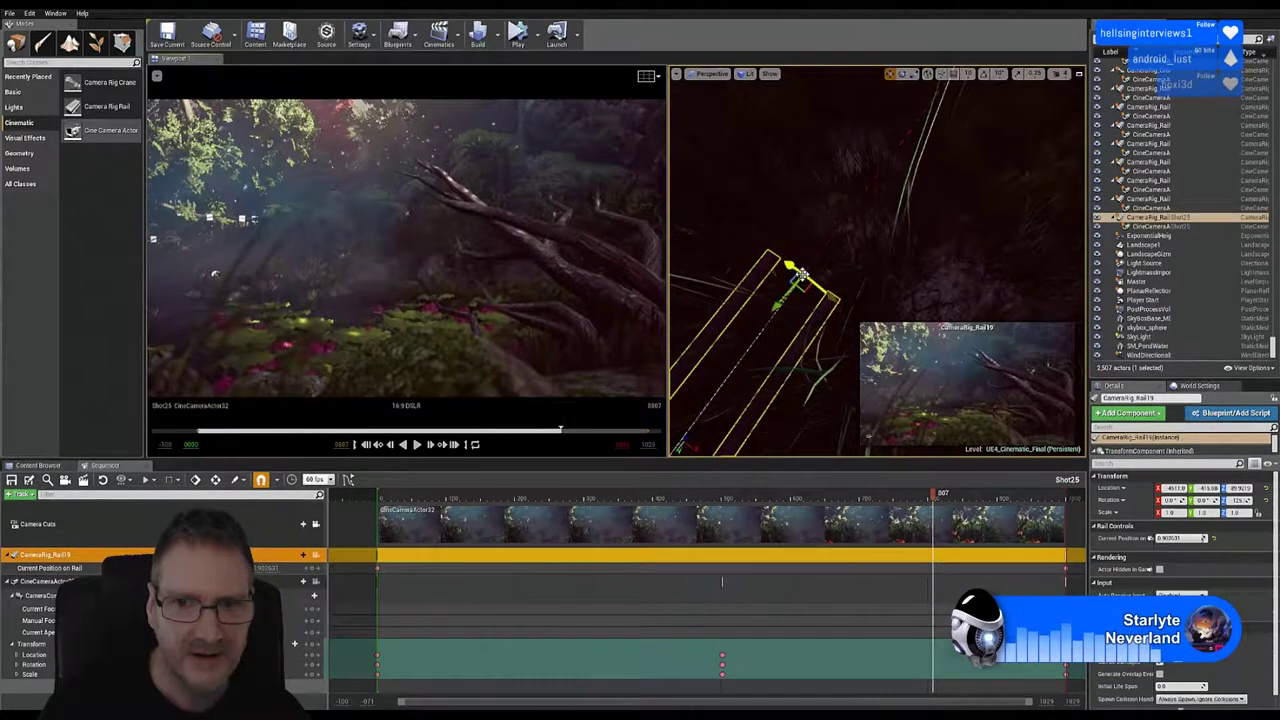
{"action": "right_click_drag", "start_coordinate": [803, 273], "coordinate": [899, 251]}
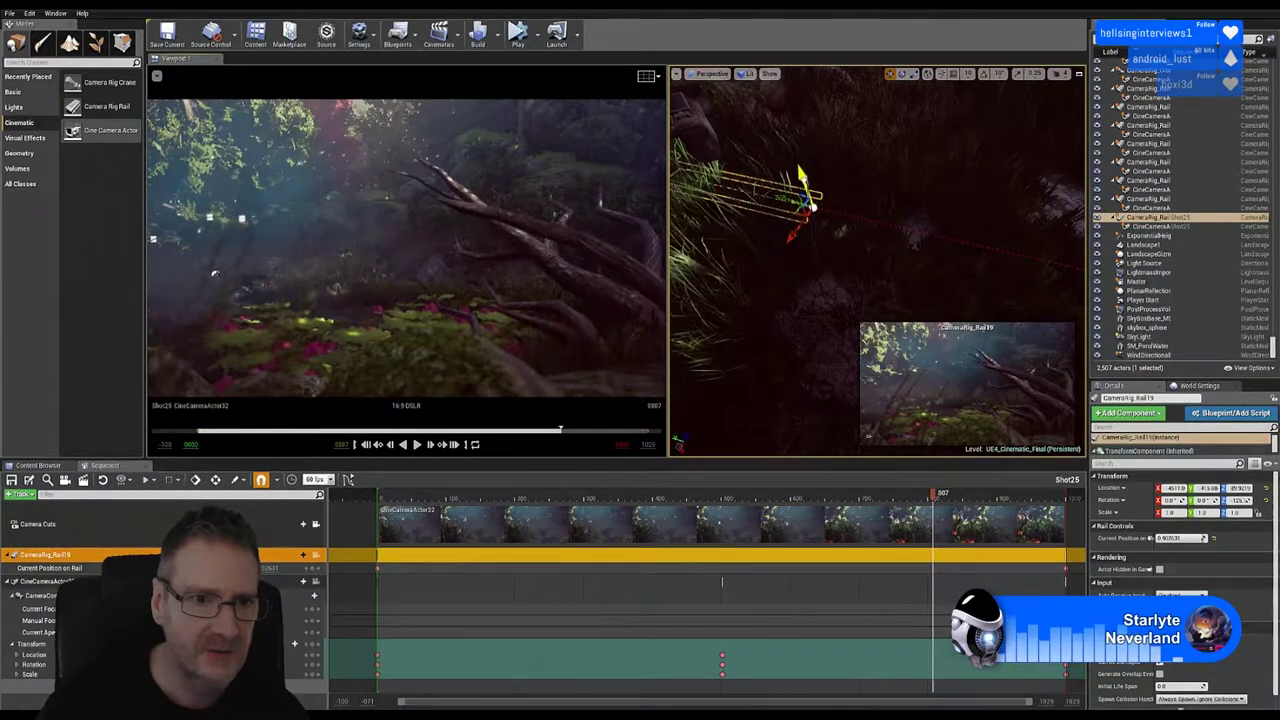
{"action": "mouse_move", "coordinate": [803, 174]}
{"action": "left_mouse_down"}
{"action": "mouse_move", "coordinate": [804, 138]}
{"action": "mouse_move", "coordinate": [808, 203]}
{"action": "mouse_move", "coordinate": [806, 192]}
{"action": "left_mouse_up"}
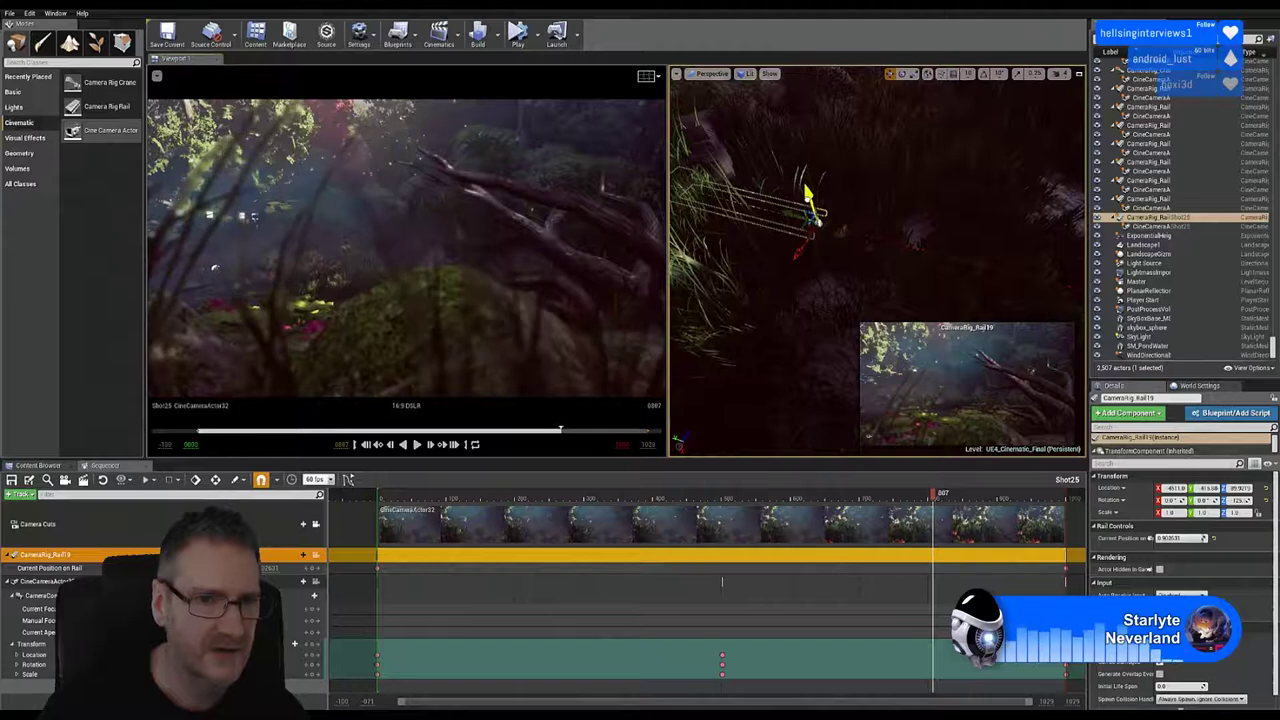
{"action": "mouse_move", "coordinate": [806, 195]}
{"action": "left_mouse_down"}
{"action": "mouse_move", "coordinate": [784, 130]}
{"action": "mouse_move", "coordinate": [815, 218]}
{"action": "mouse_move", "coordinate": [795, 155]}
{"action": "mouse_move", "coordinate": [813, 148]}
{"action": "mouse_move", "coordinate": [810, 198]}
{"action": "left_mouse_up"}
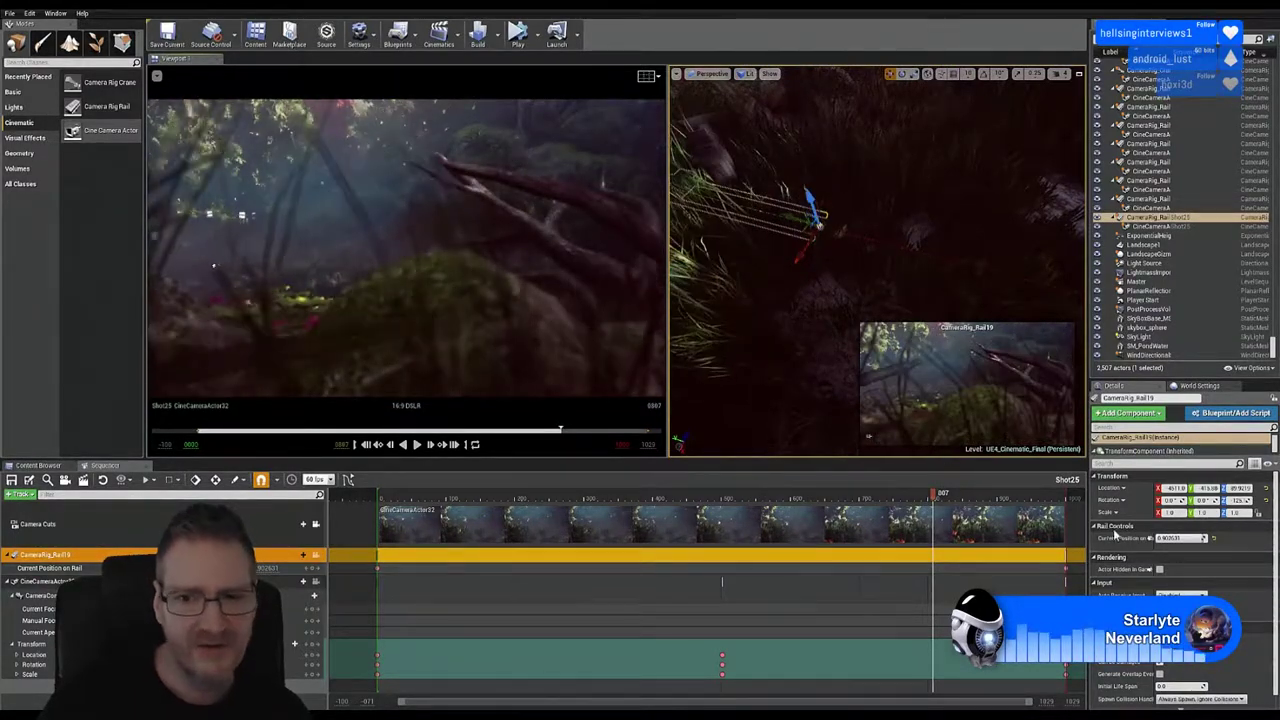
{"action": "left_click_drag", "start_coordinate": [937, 497], "coordinate": [1069, 483]}
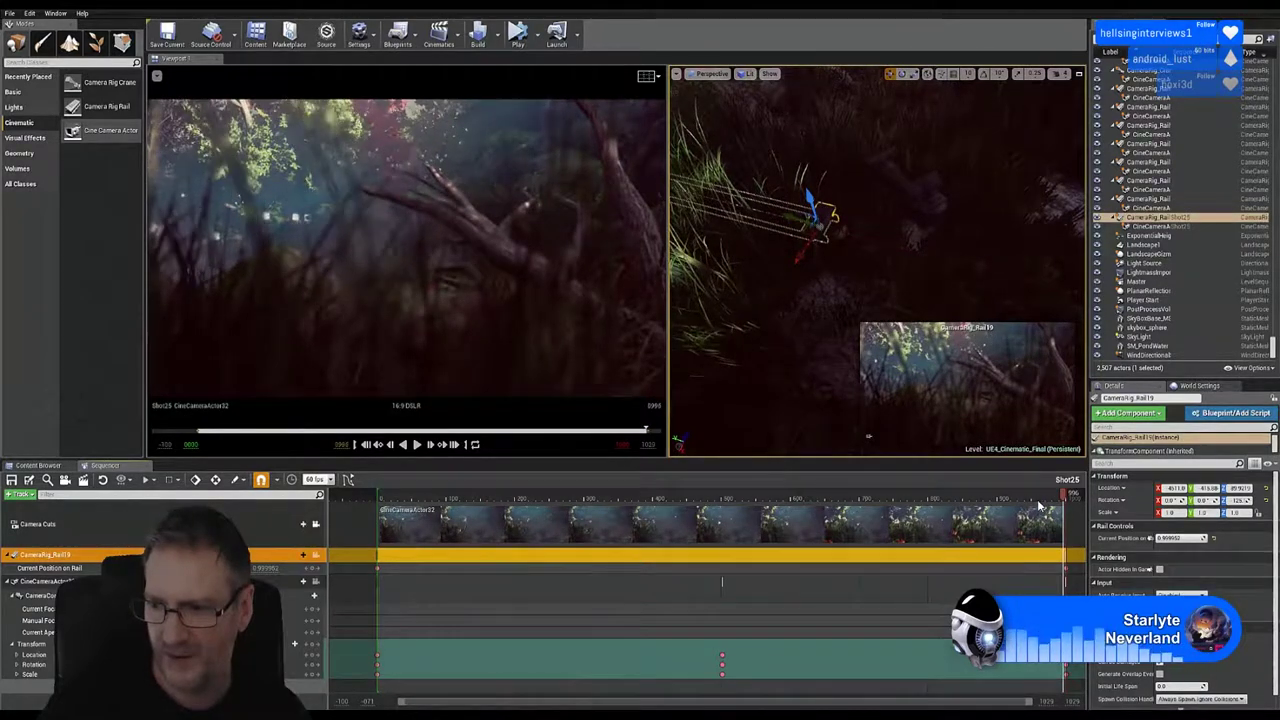
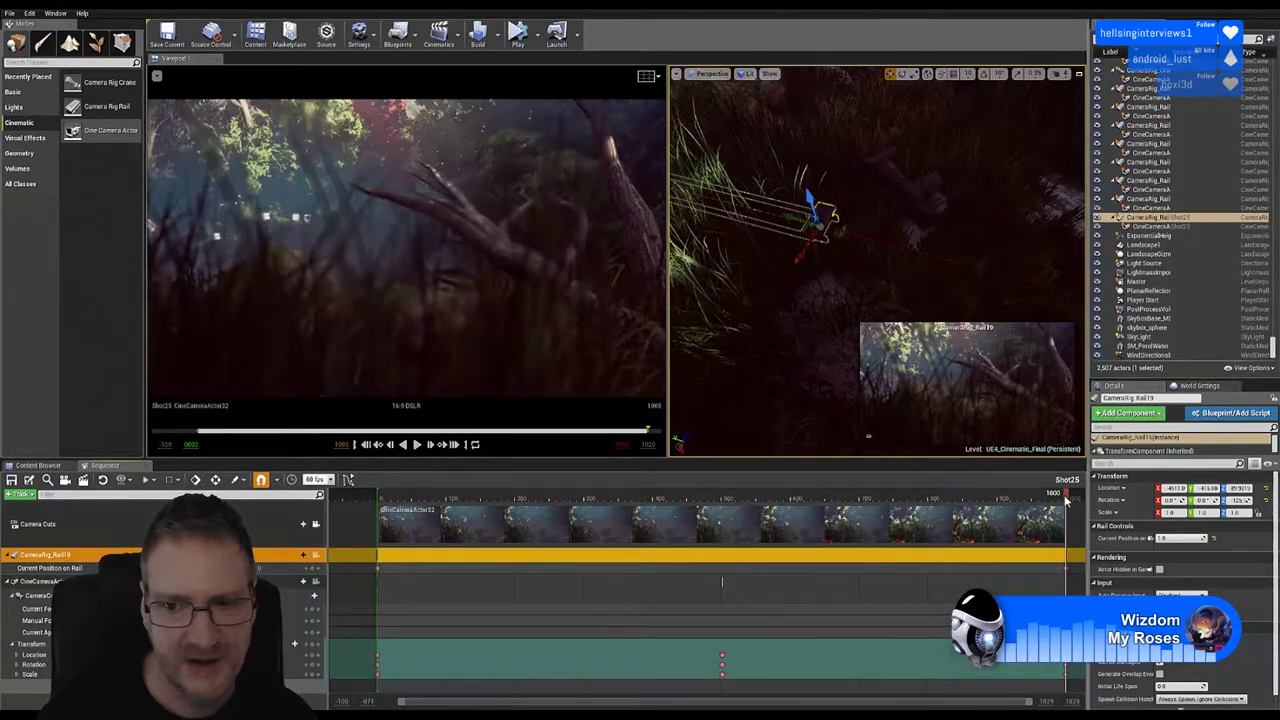
Step: Scrub back through Shot25 and bring the playhead exactly to frame 0
{"action": "left_click_drag", "start_coordinate": [1012, 496], "coordinate": [390, 490]}
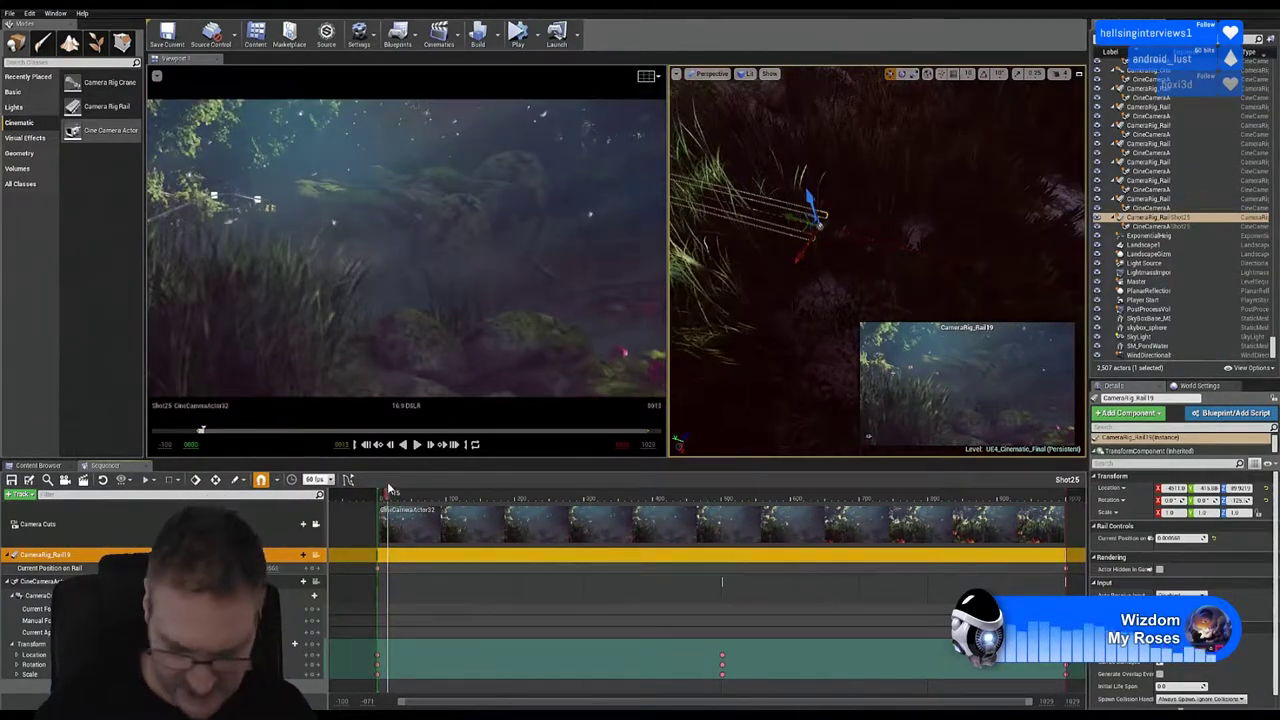
{"action": "key", "text": "Left"}
{"action": "key", "text": "Left"}
{"action": "key", "text": "Left"}
{"action": "key", "text": "Left"}
{"action": "key", "text": "Left"}
{"action": "key", "text": "Left"}
{"action": "key", "text": "Left"}
{"action": "key", "text": "Left"}
{"action": "key", "text": "Left"}
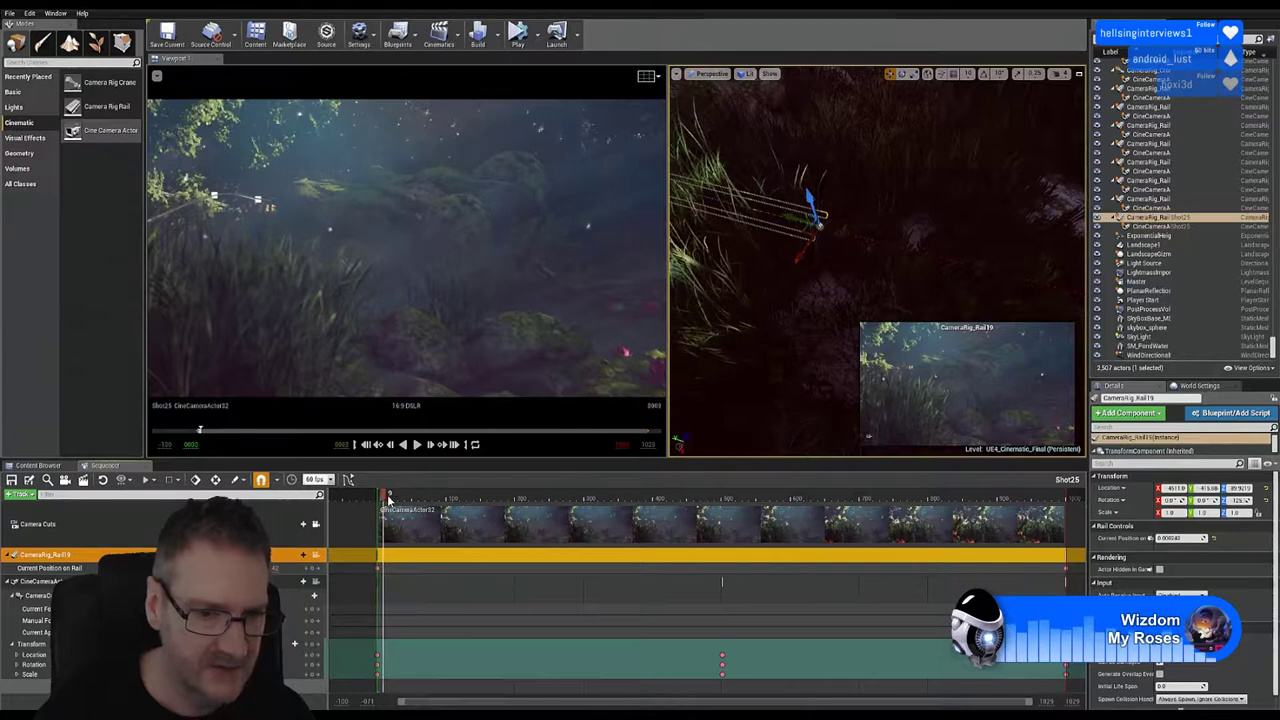
{"action": "key", "text": "Left"}
{"action": "key", "text": "Left"}
{"action": "key", "text": "Left"}
{"action": "key", "text": "Left"}
{"action": "key", "text": "Left"}
{"action": "key", "text": "Left"}
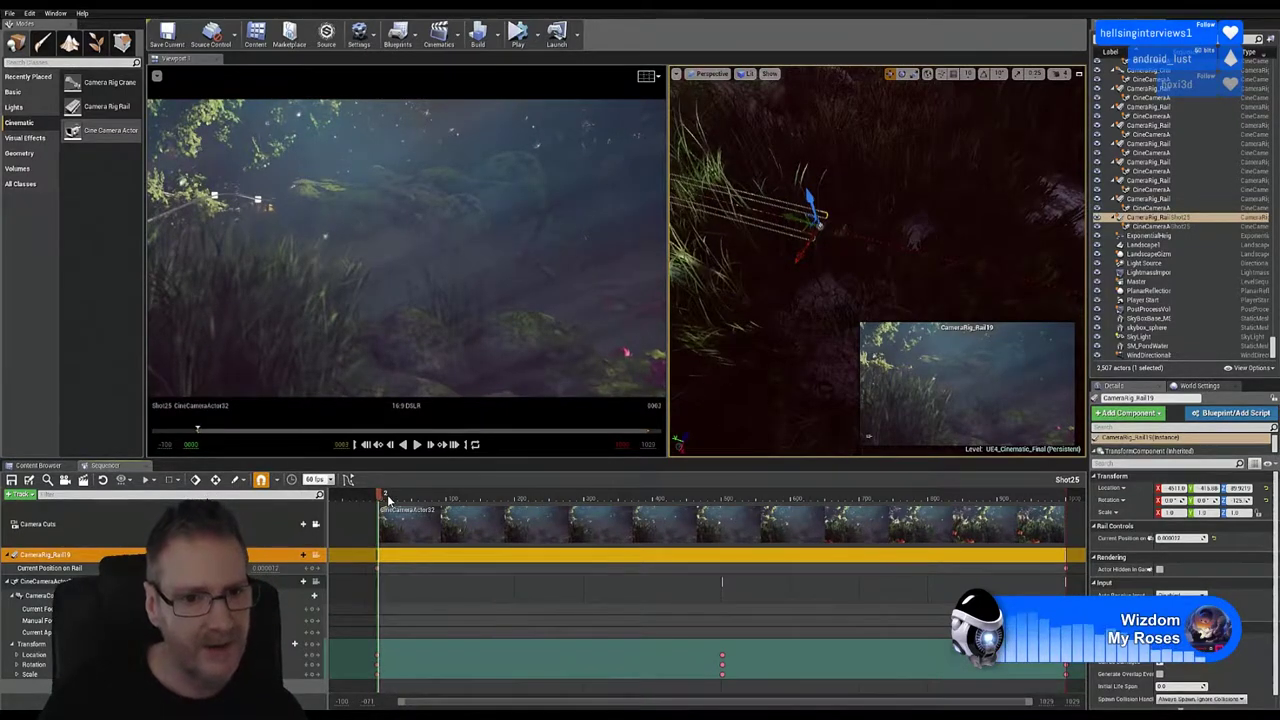
{"action": "key", "text": "Left"}
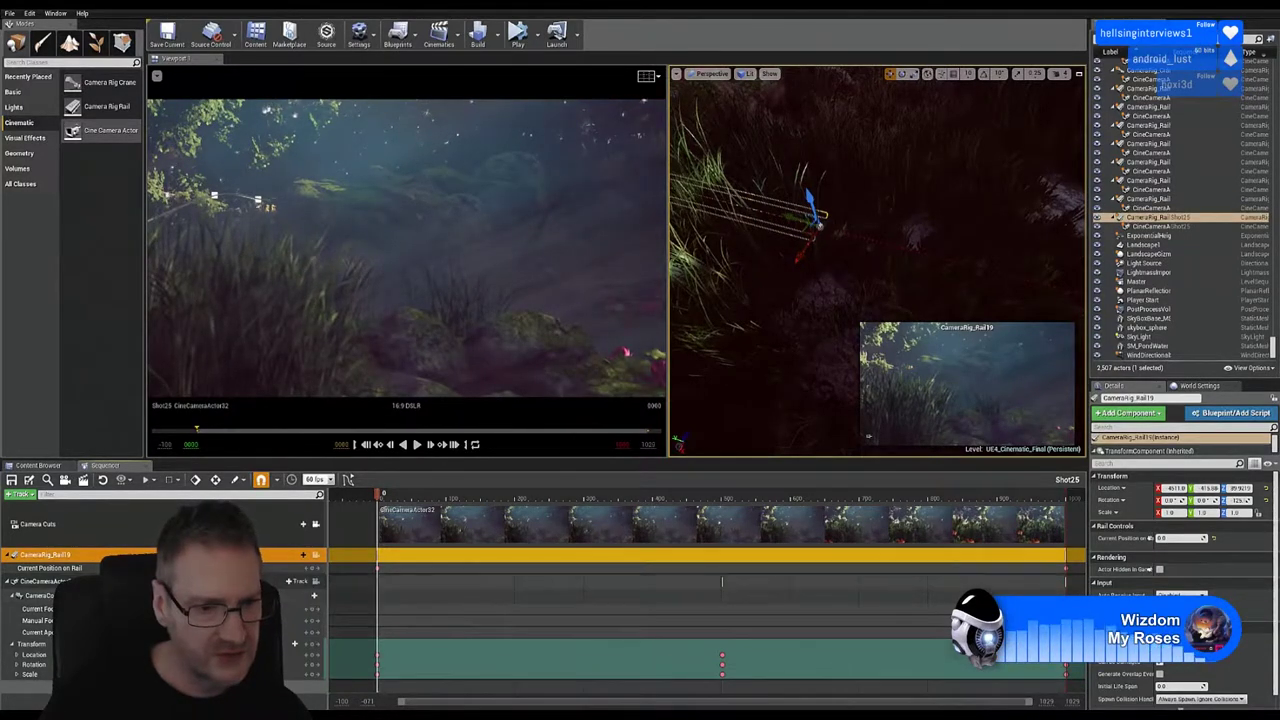
Step: Set the cine camera's sensor height to 18 mm and keyframe its manual focus distance at 600 cm on frame 0
{"action": "left_click", "coordinate": [45, 581]}
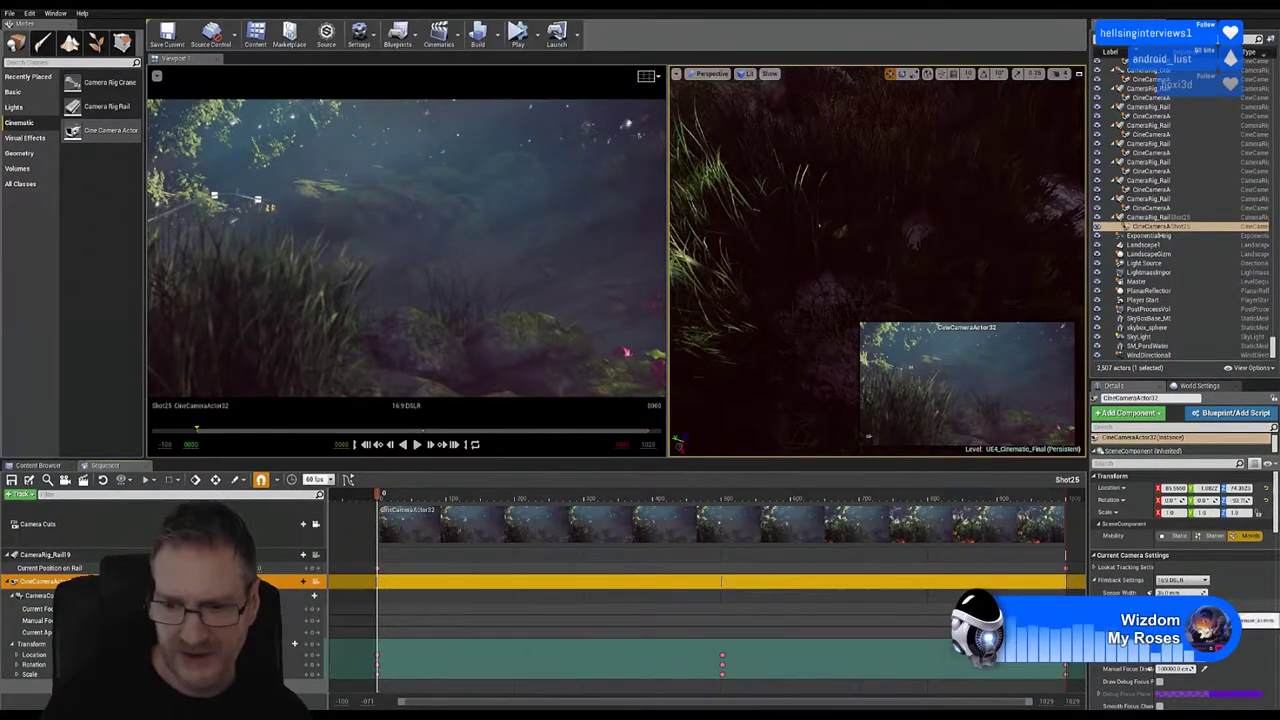
{"action": "type", "text": "18"}
{"action": "key", "text": "Return"}
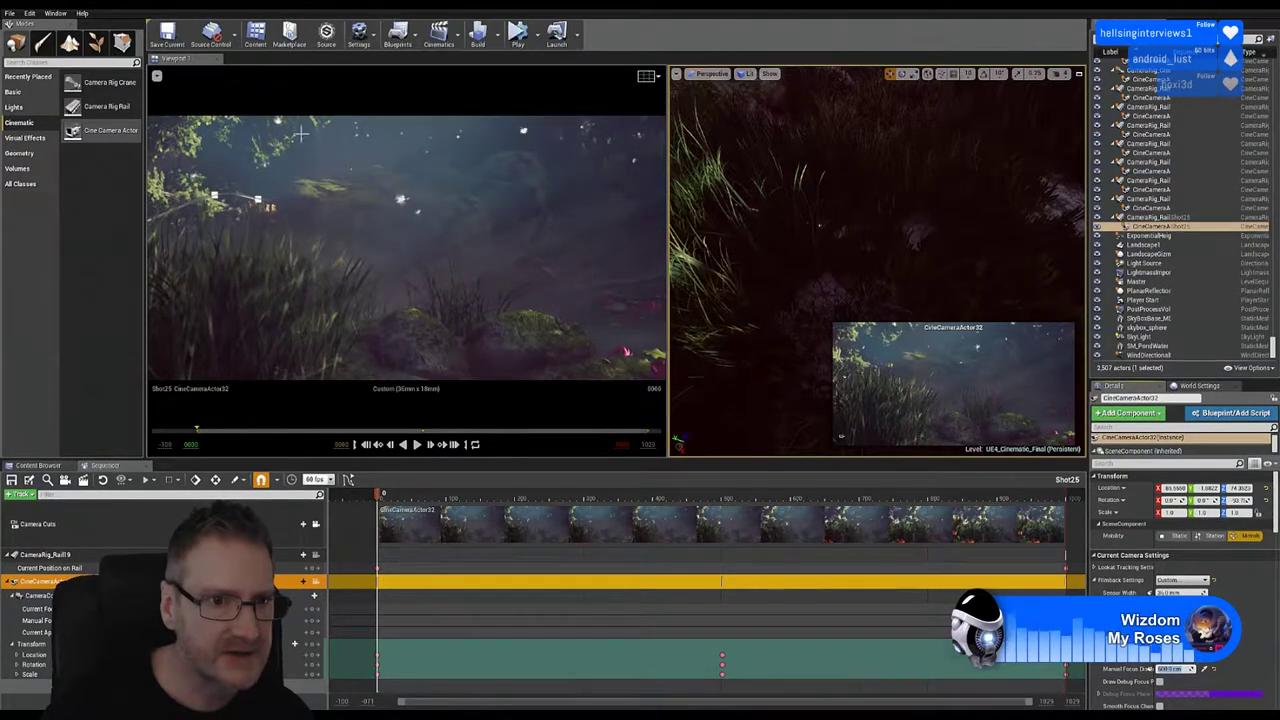
{"action": "left_click", "coordinate": [258, 295]}
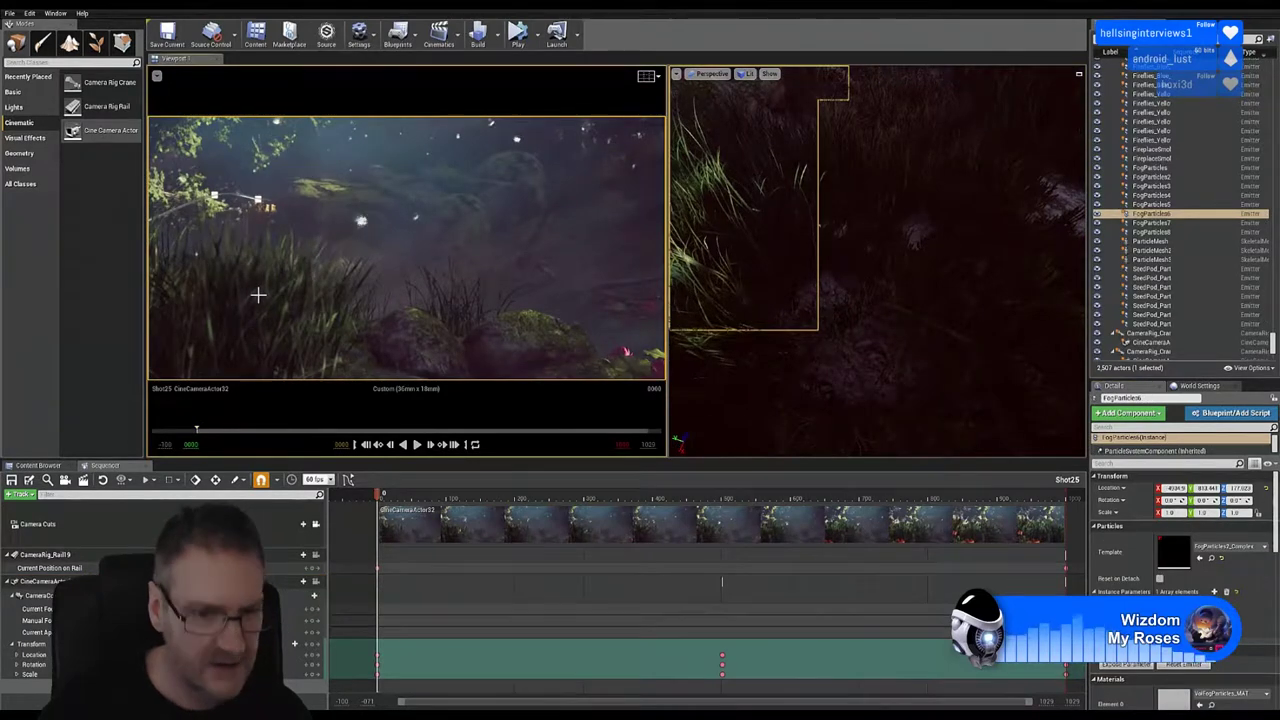
{"action": "key", "text": "Escape"}
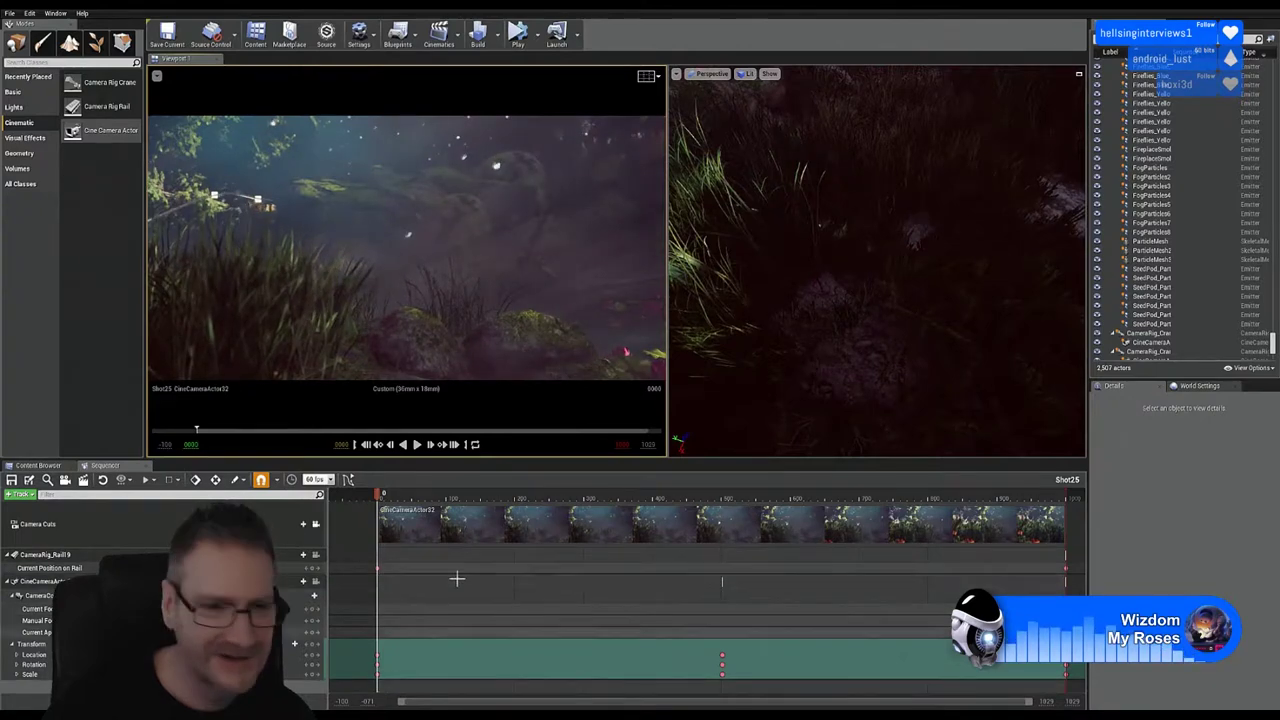
{"action": "left_click", "coordinate": [45, 581]}
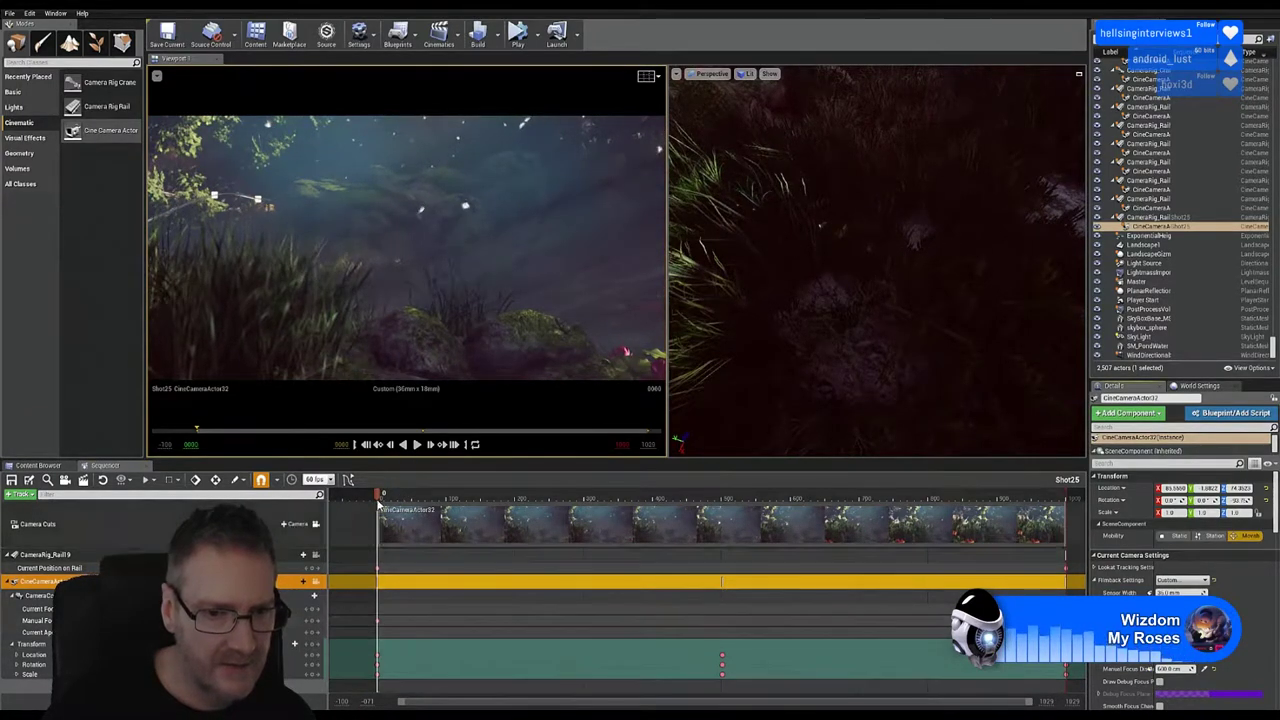
Step: Keyframe the cine camera's manual focus distance at 2000 cm on frame 473
{"action": "left_click", "coordinate": [405, 497]}
{"action": "left_click_drag", "start_coordinate": [405, 497], "coordinate": [702, 491]}
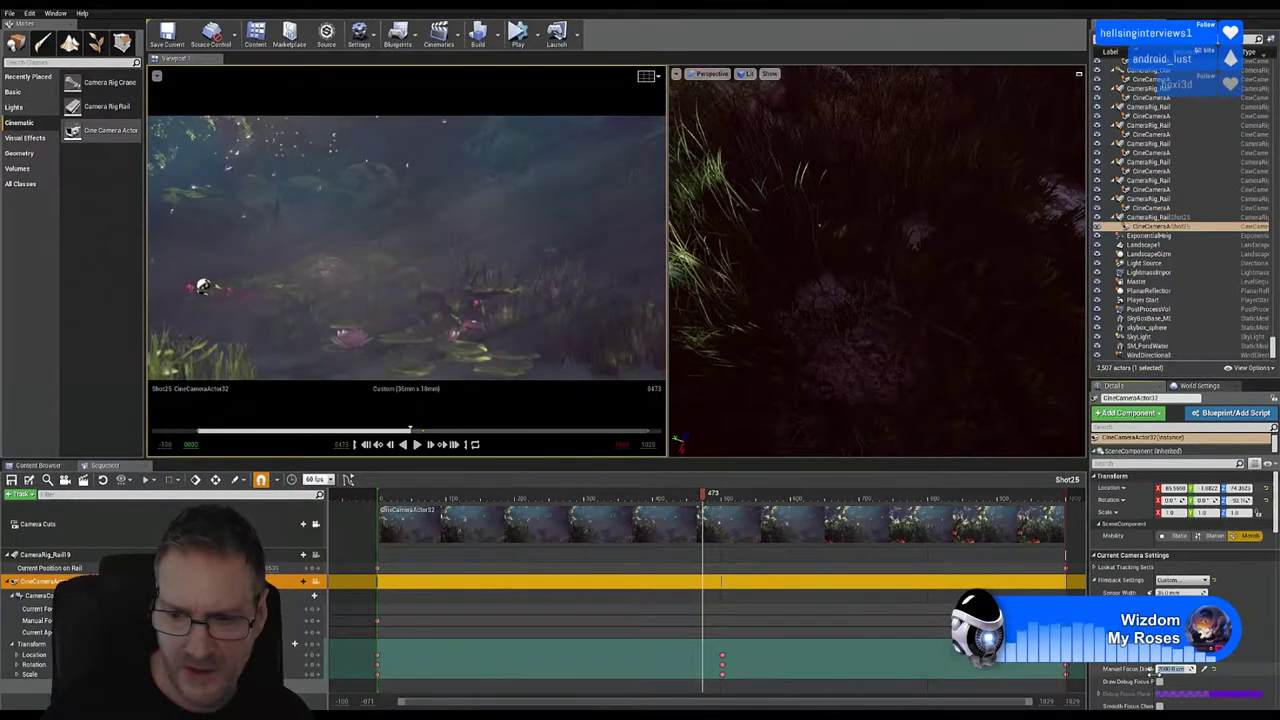
{"action": "type", "text": "2000"}
{"action": "key", "text": "Return"}
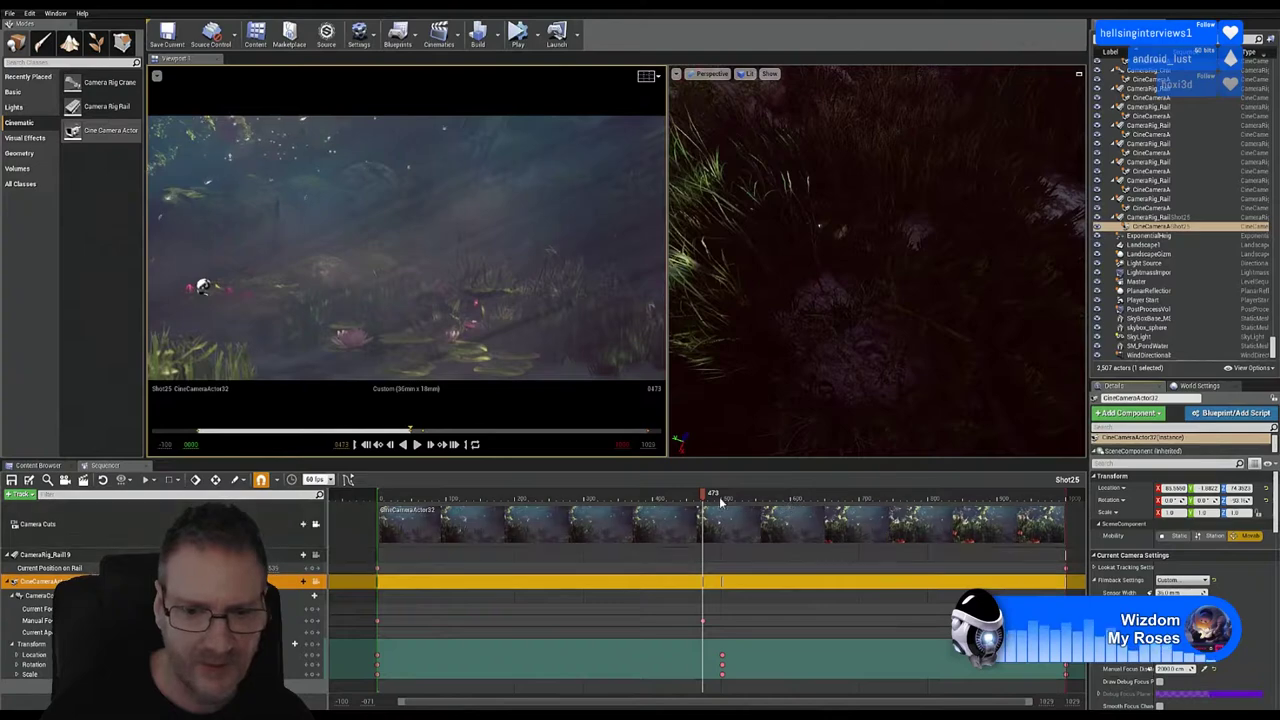
Step: Bring Shot25's playhead to frame 1000 and keyframe the cine camera's manual focus distance there at 200 cm
{"action": "left_click_drag", "start_coordinate": [703, 497], "coordinate": [1065, 520]}
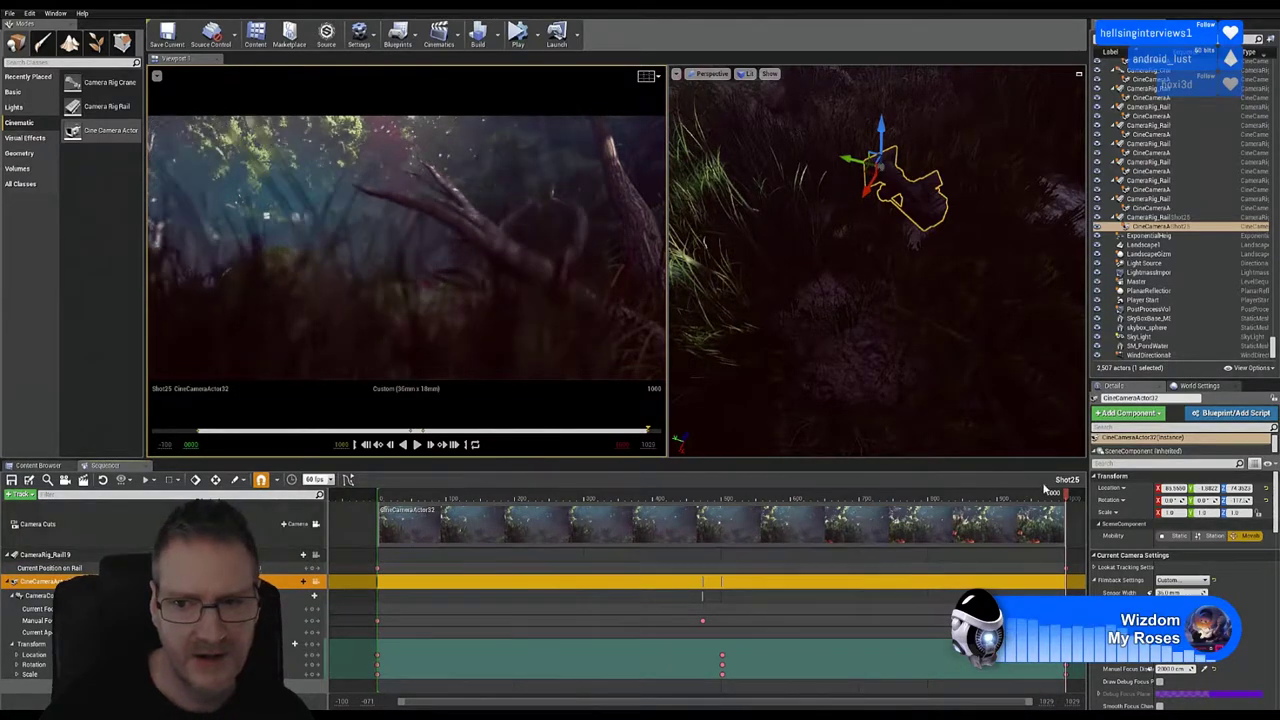
{"action": "mouse_move", "coordinate": [1058, 496]}
{"action": "left_mouse_down"}
{"action": "mouse_move", "coordinate": [1008, 494]}
{"action": "mouse_move", "coordinate": [1068, 494]}
{"action": "left_mouse_up"}
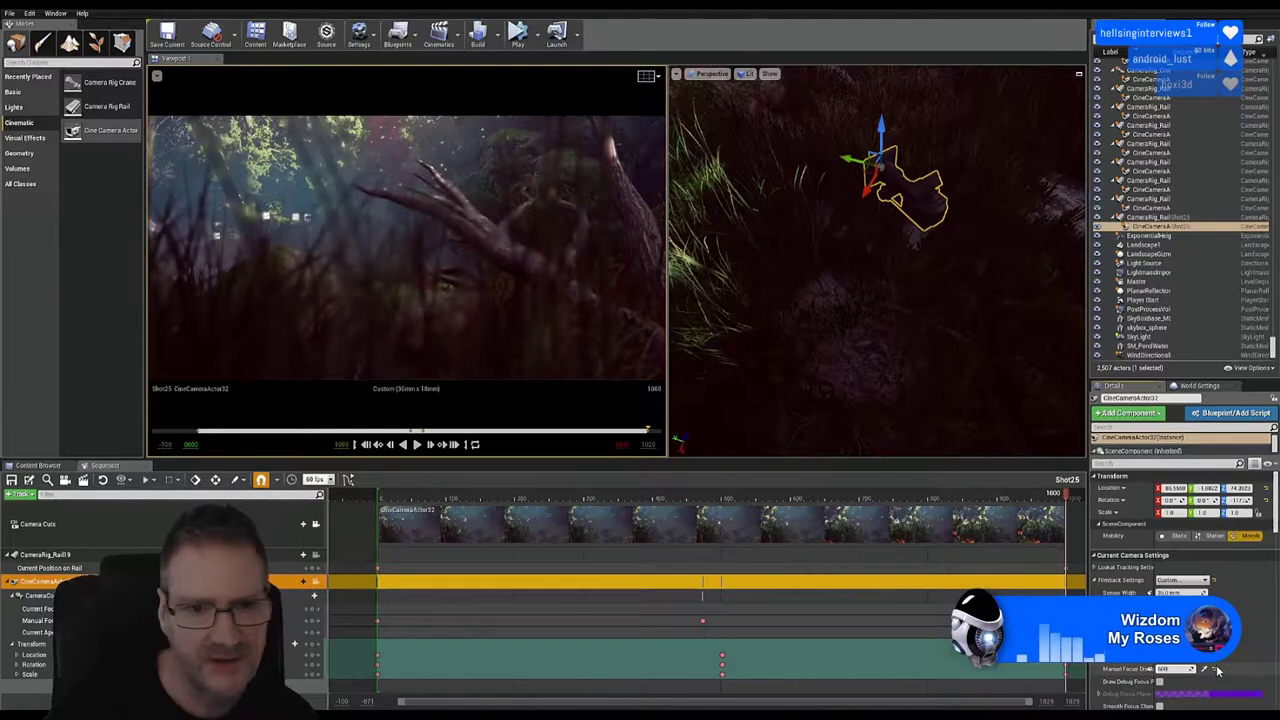
{"action": "key", "text": "Return"}
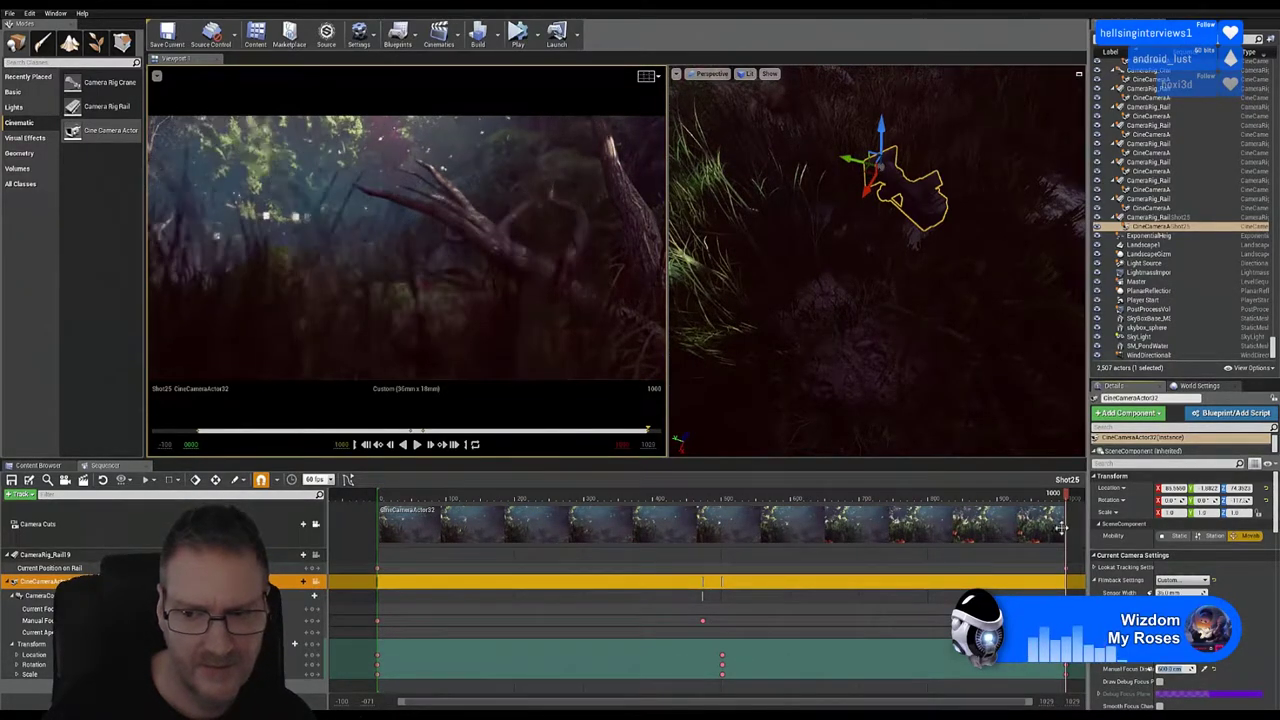
{"action": "left_click_drag", "start_coordinate": [1065, 497], "coordinate": [1068, 497]}
{"action": "key", "text": "Left"}
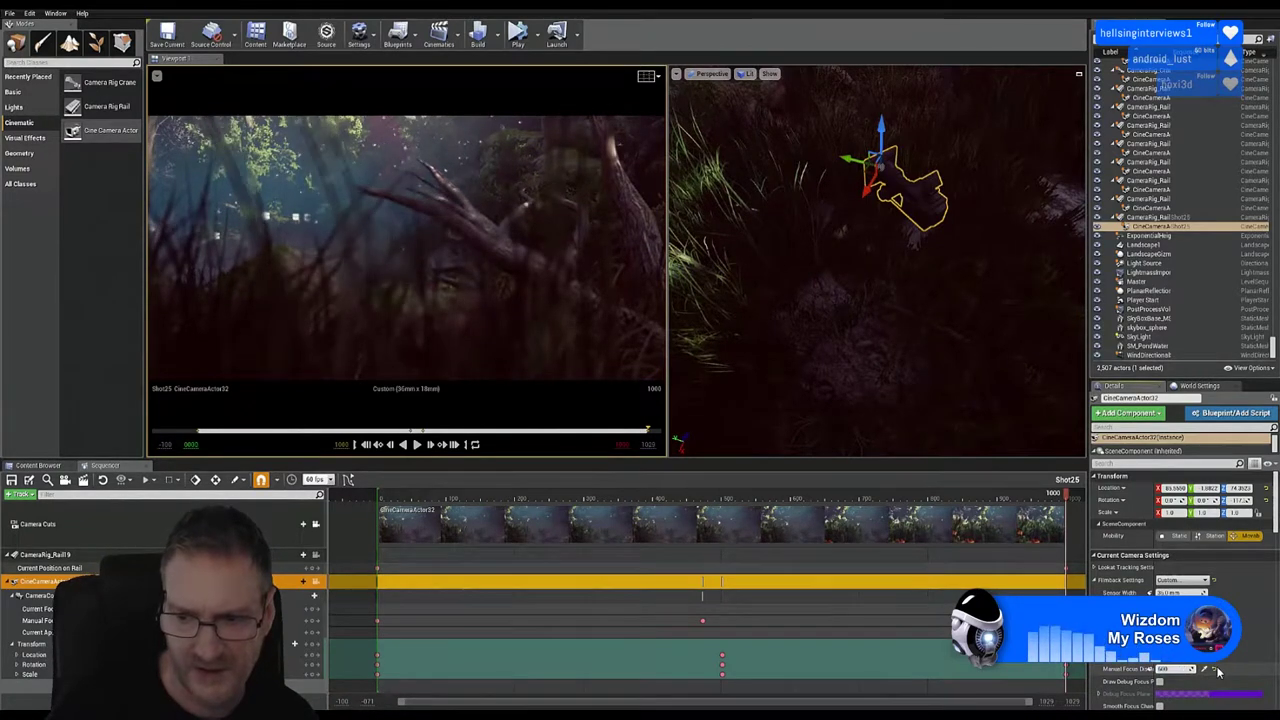
{"action": "key", "text": "Return"}
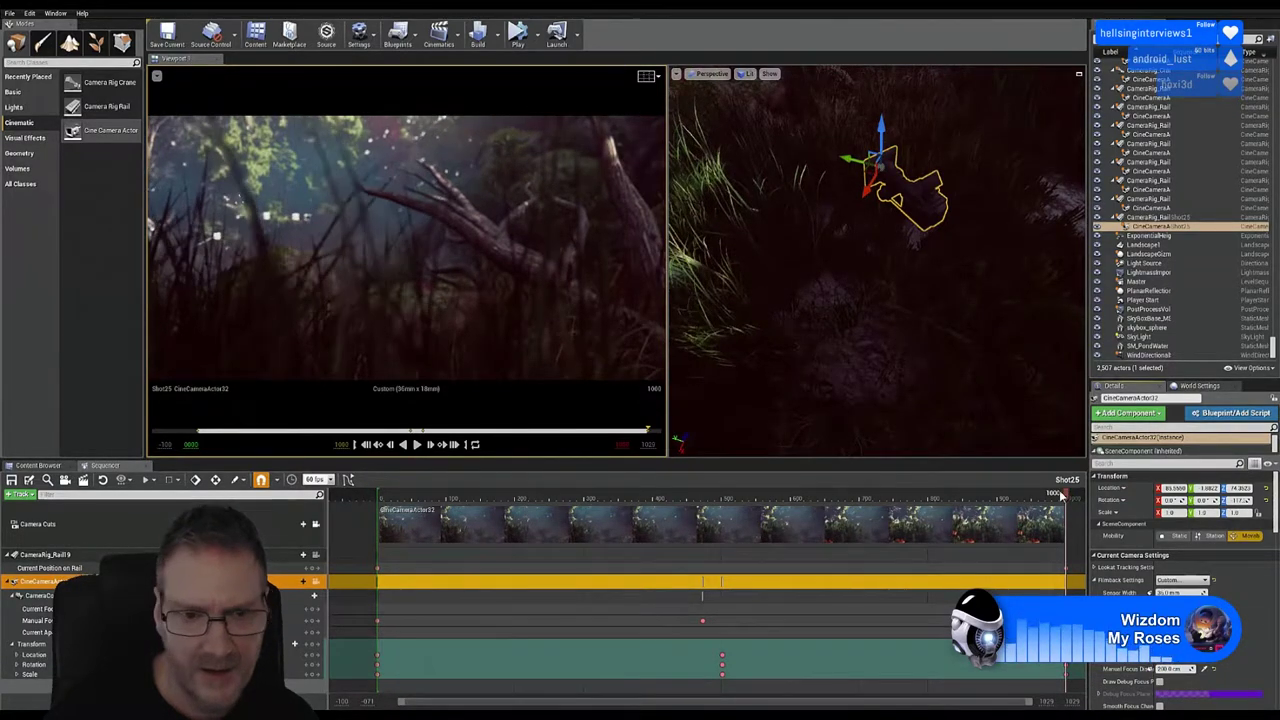
Step: Keyframe the cine camera's manual focus distance at 200 cm on frame 681
{"action": "left_click_drag", "start_coordinate": [1063, 495], "coordinate": [787, 480]}
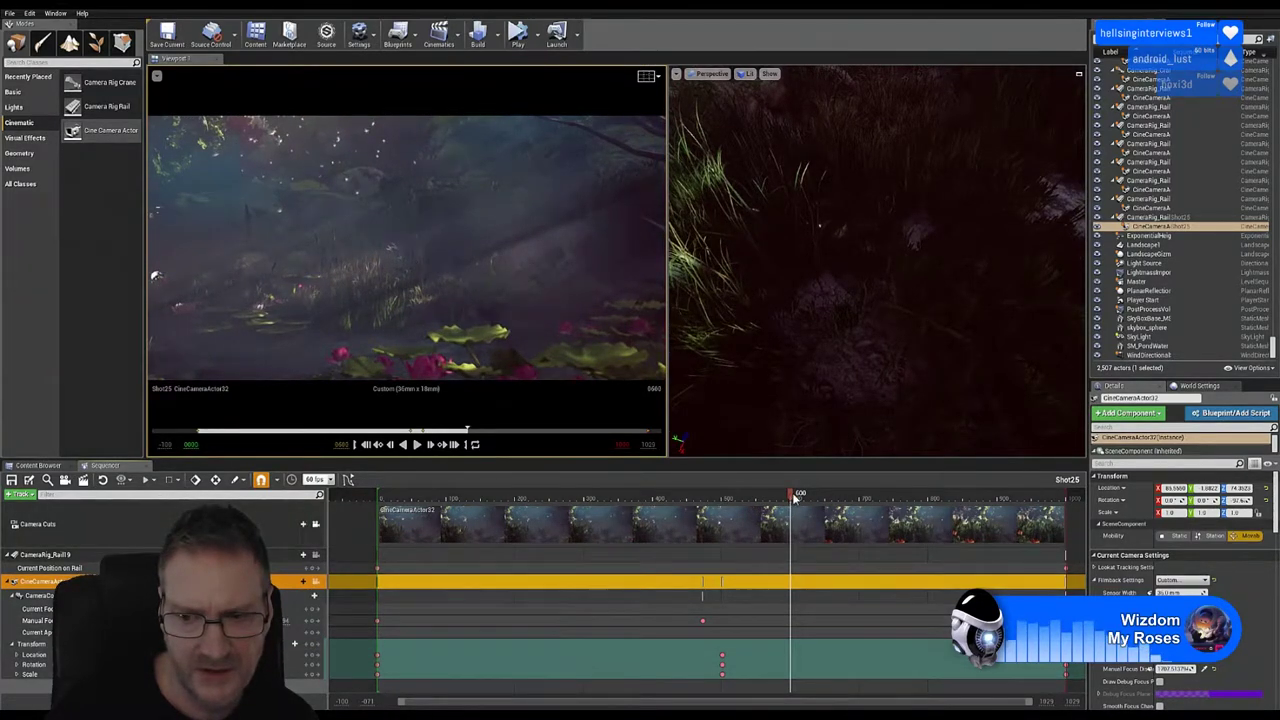
{"action": "left_click_drag", "start_coordinate": [795, 497], "coordinate": [846, 493]}
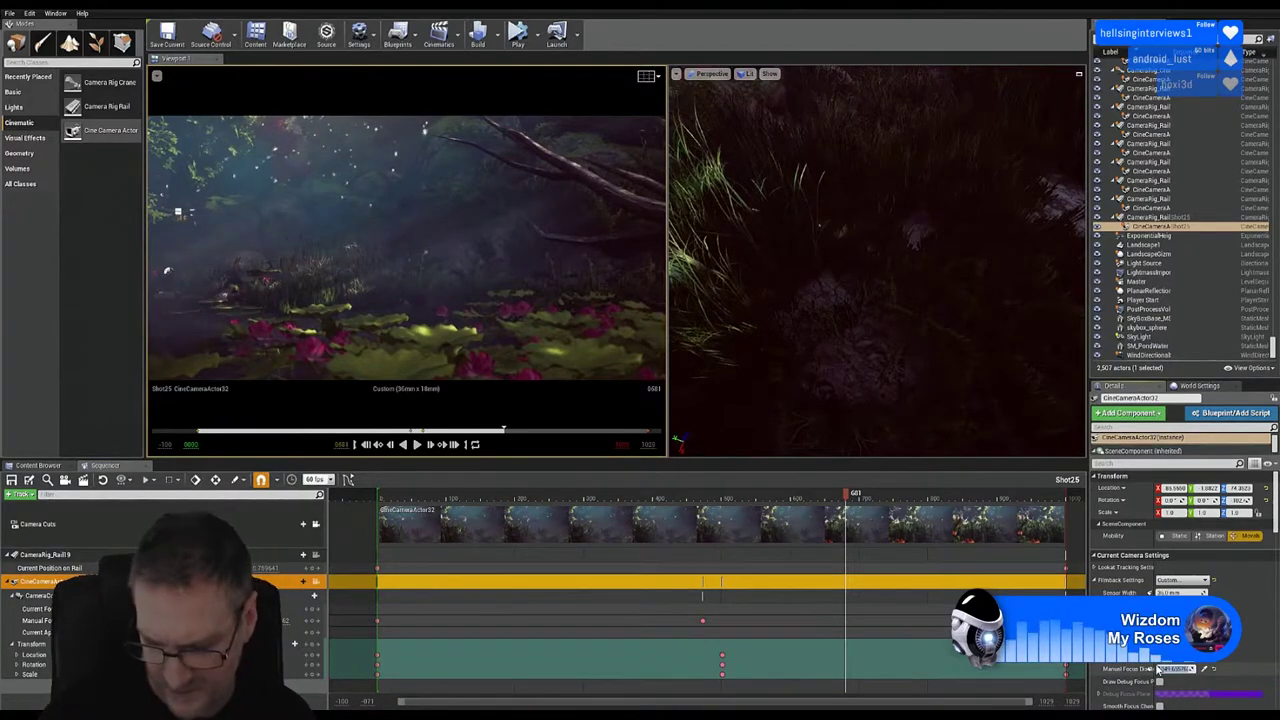
{"action": "key", "text": "Return"}
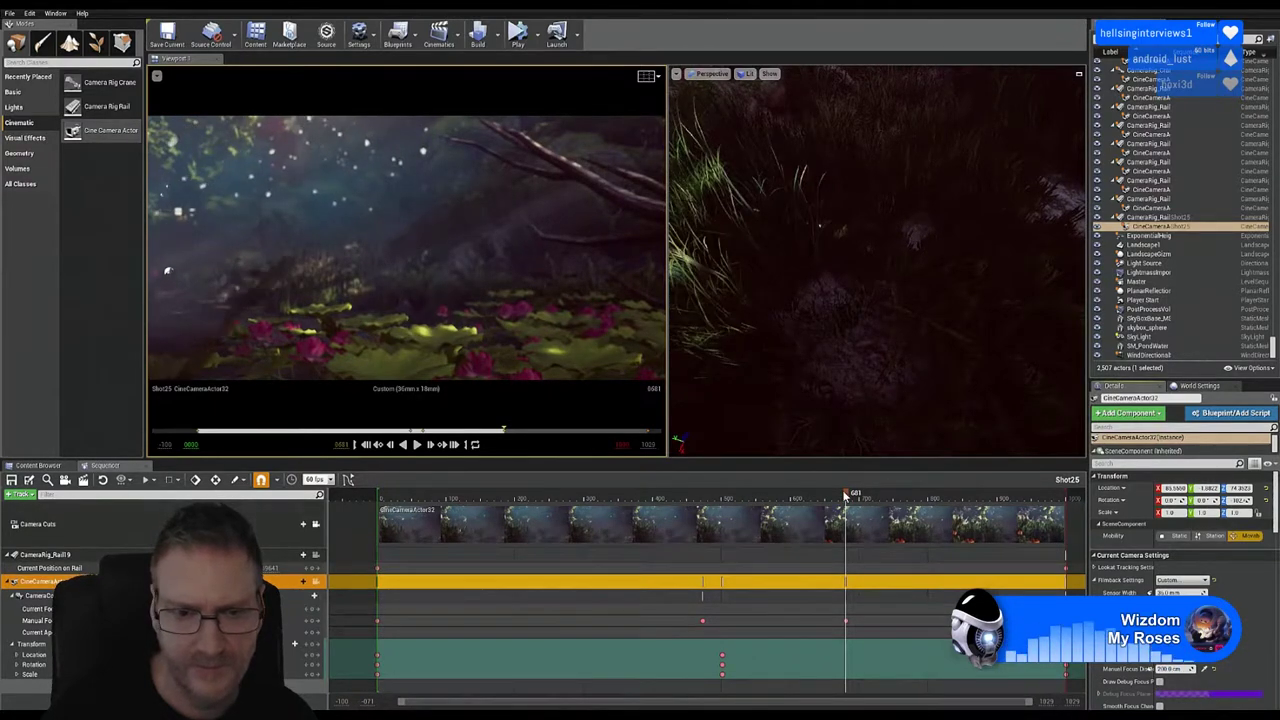
Step: Keyframe the cine camera's manual focus distance at 200 cm on frame 779
{"action": "left_click_drag", "start_coordinate": [860, 497], "coordinate": [916, 504]}
{"action": "type", "text": "200"}
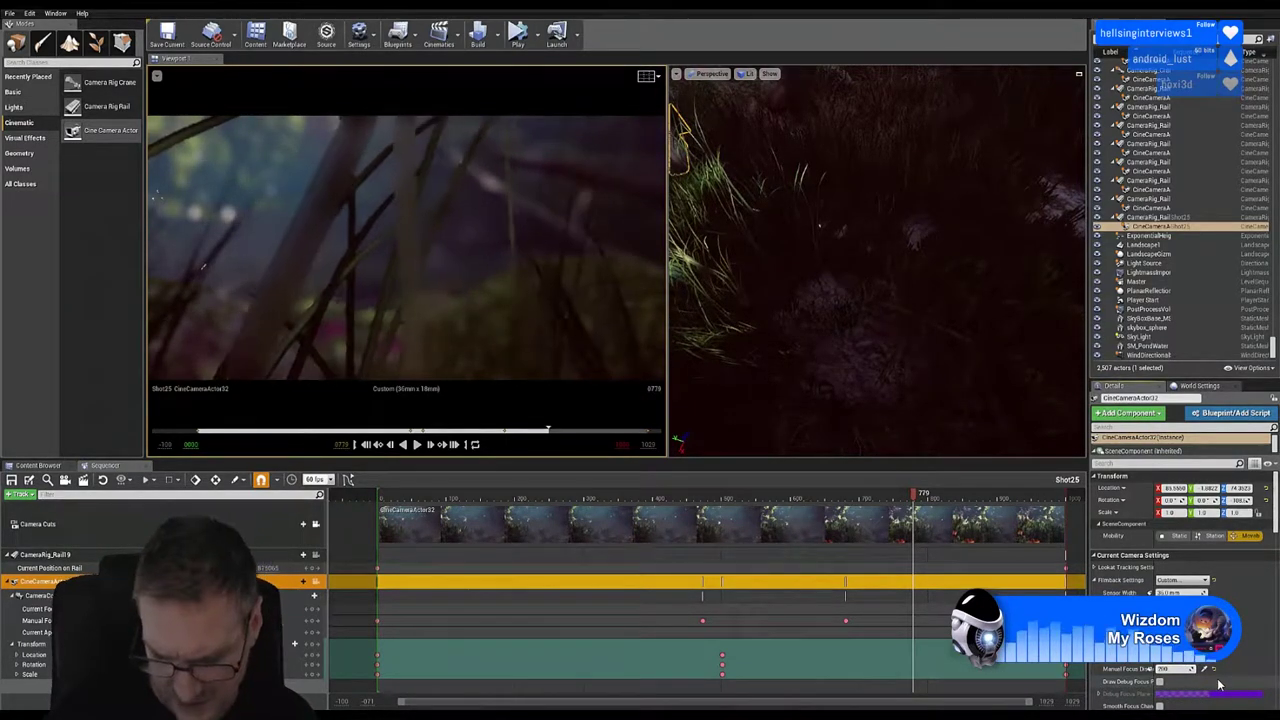
{"action": "left_click", "coordinate": [1204, 668]}
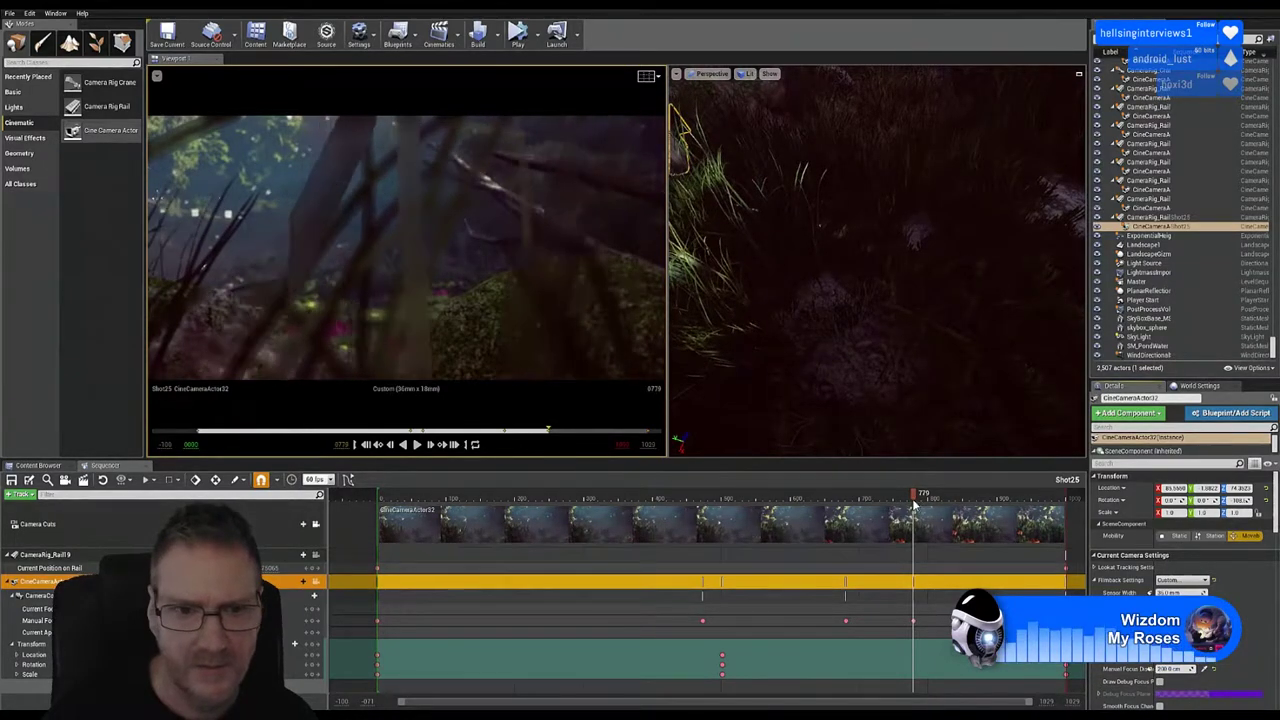
Step: Scrub through the end of Shot25 and play back the shot to check its focus changes and camera movement
{"action": "left_click_drag", "start_coordinate": [913, 494], "coordinate": [1093, 480]}
{"action": "left_click_drag", "start_coordinate": [1003, 497], "coordinate": [957, 497]}
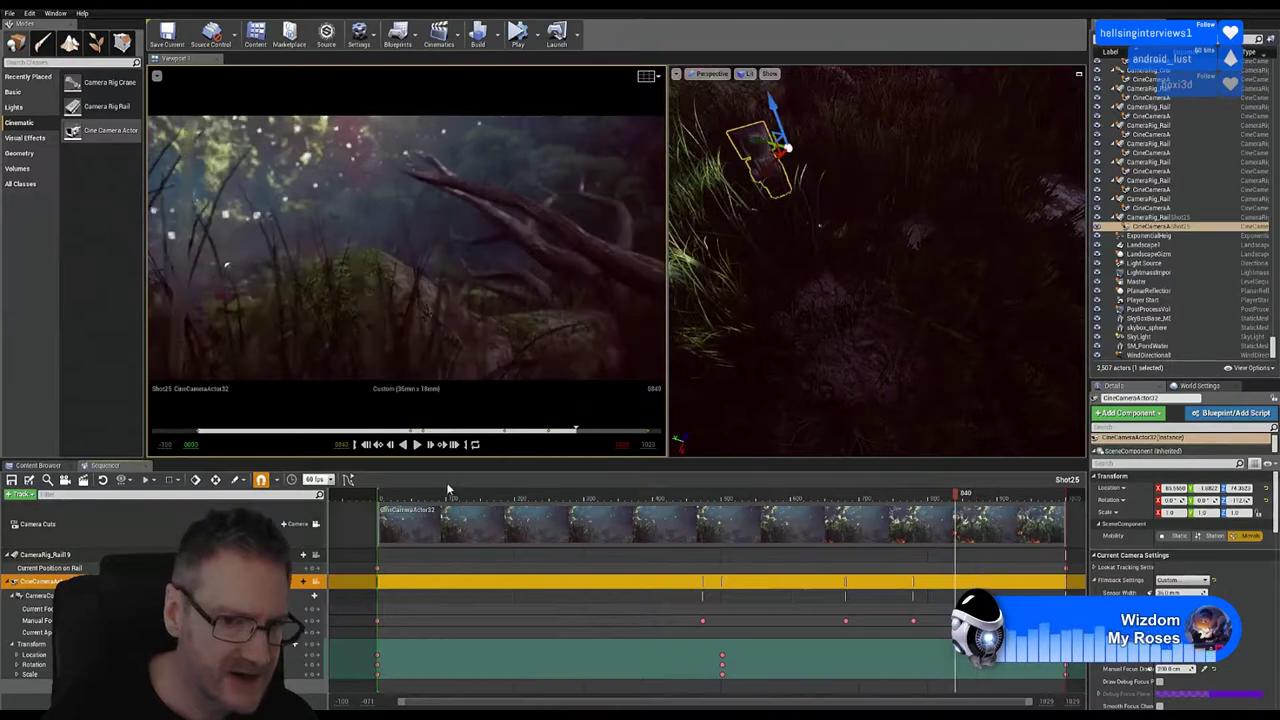
{"action": "key", "text": "space"}
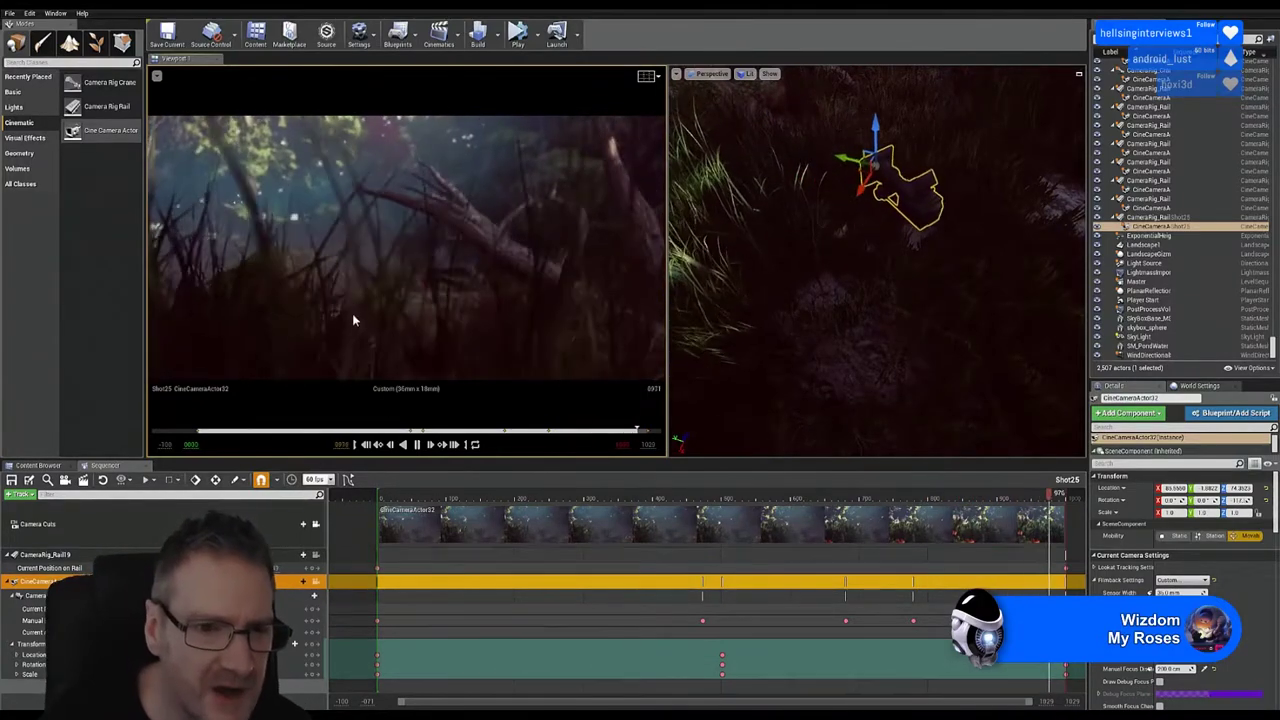
{"action": "left_click", "coordinate": [418, 446]}
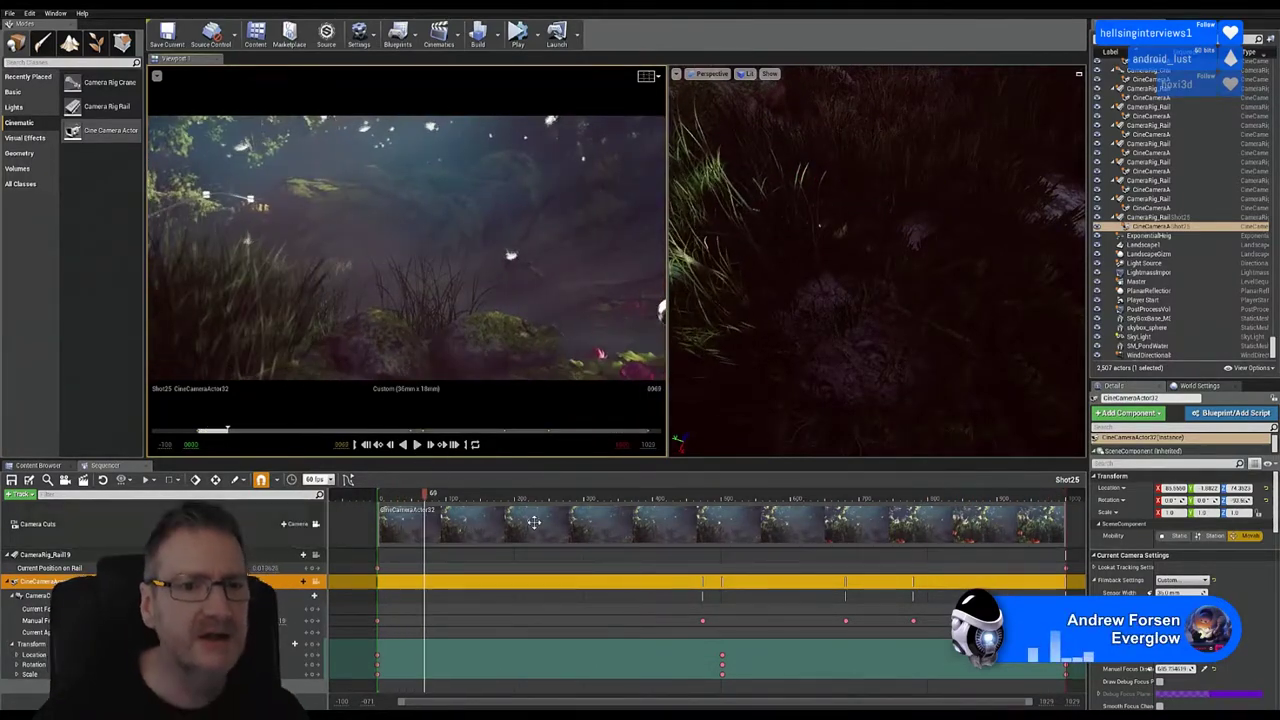
Step: Save all unsaved levels and assets of the project
{"action": "left_click", "coordinate": [10, 13]}
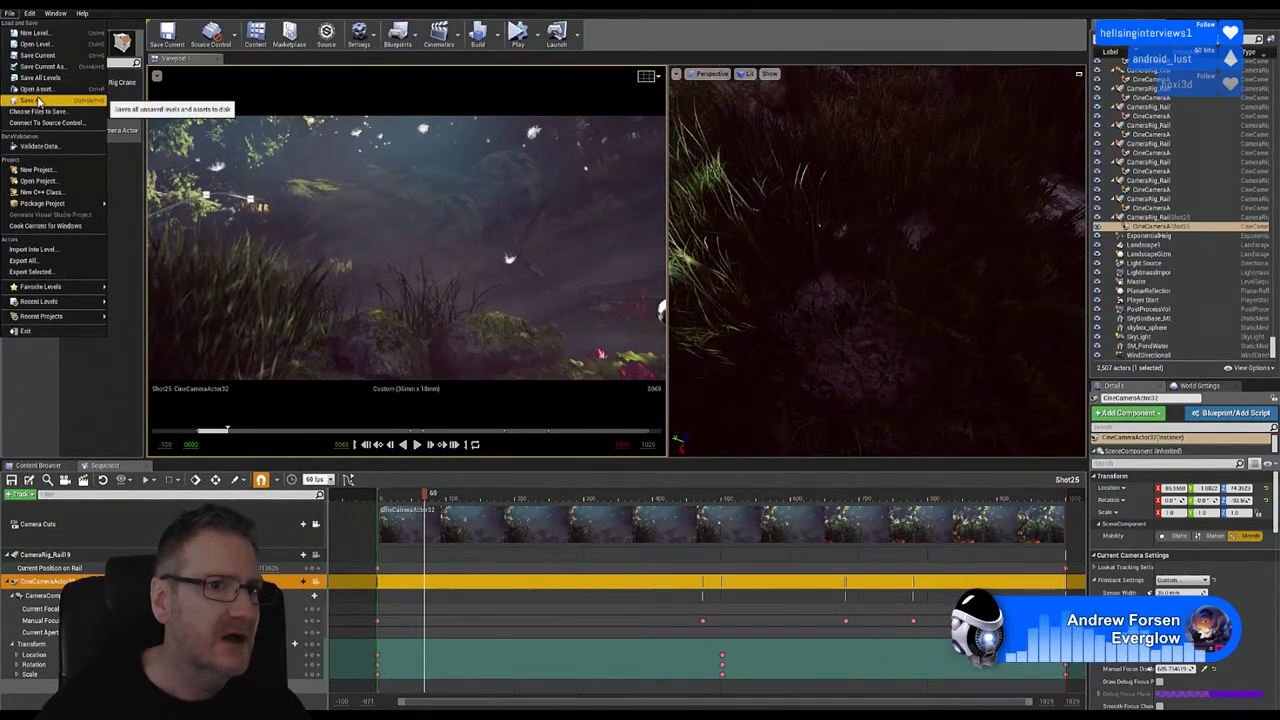
{"action": "left_click", "coordinate": [36, 100]}
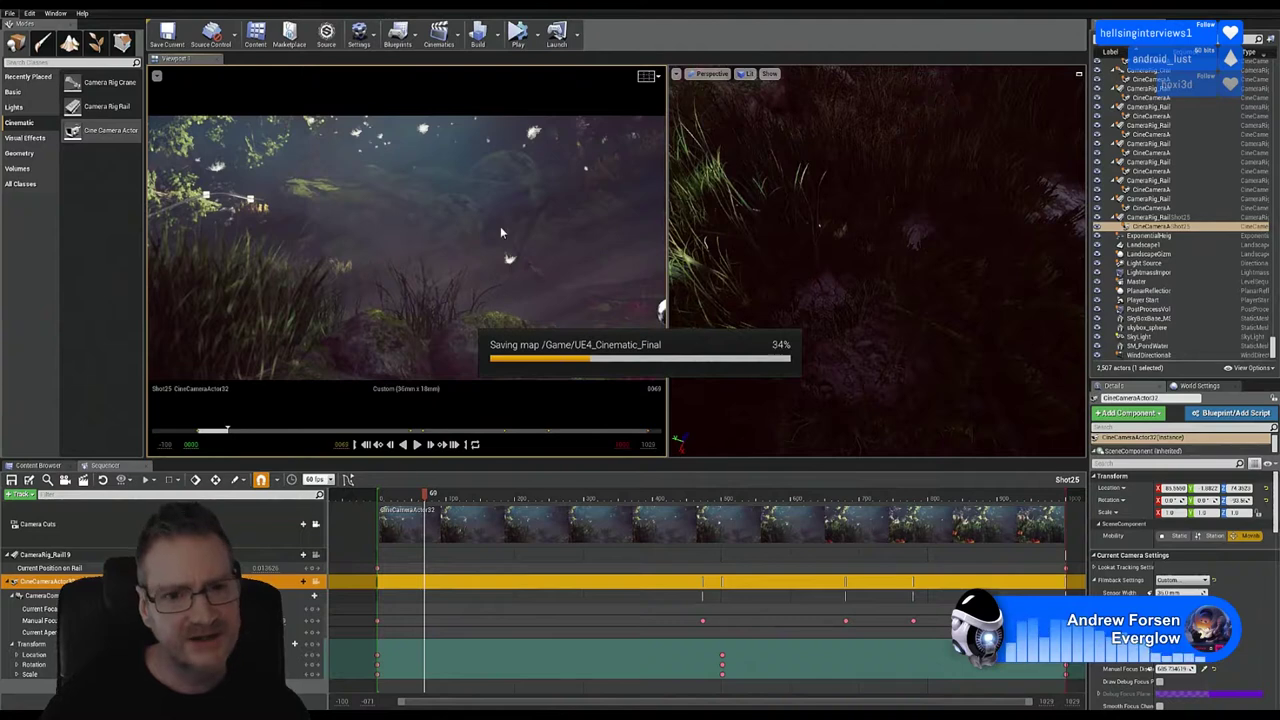